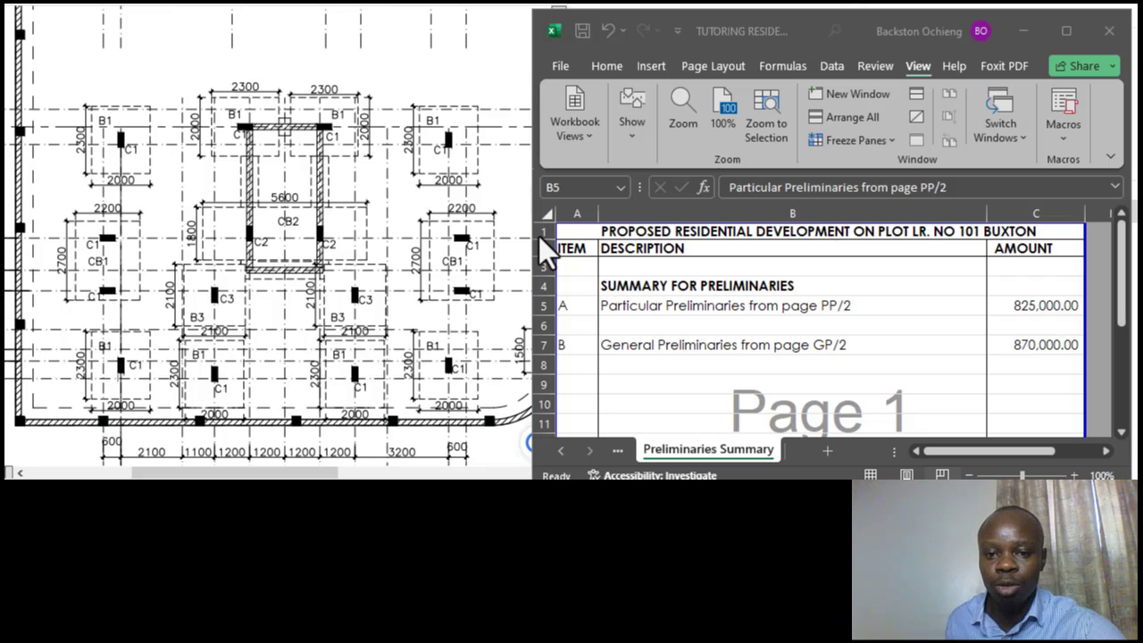
Step: Review the particular and general preliminaries entries in the summary and bring the workbook's first sheets within reach
{"action": "left_click", "coordinate": [768, 314]}
{"action": "left_click", "coordinate": [790, 350]}
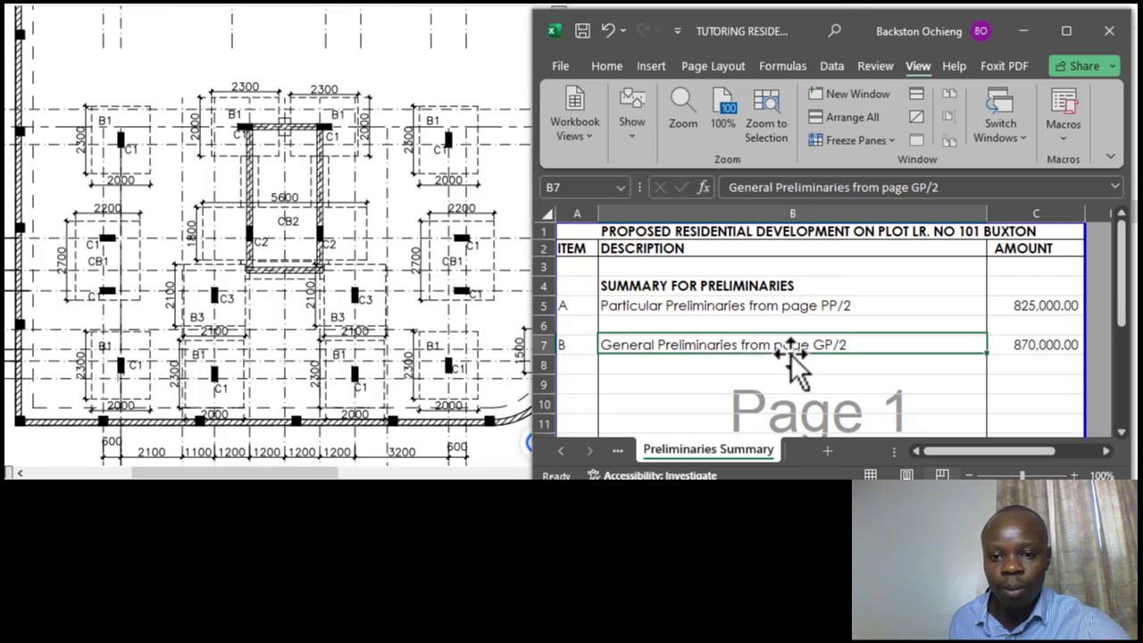
{"action": "left_click", "coordinate": [561, 450]}
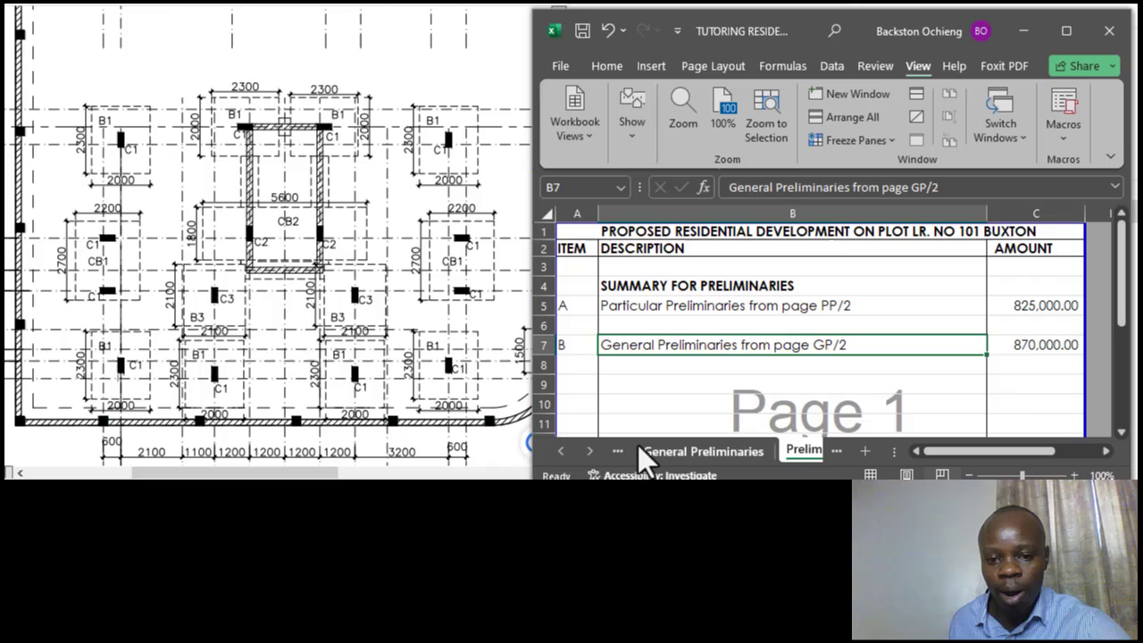
{"action": "left_click", "coordinate": [561, 450]}
{"action": "left_click", "coordinate": [561, 450]}
{"action": "left_click", "coordinate": [561, 450]}
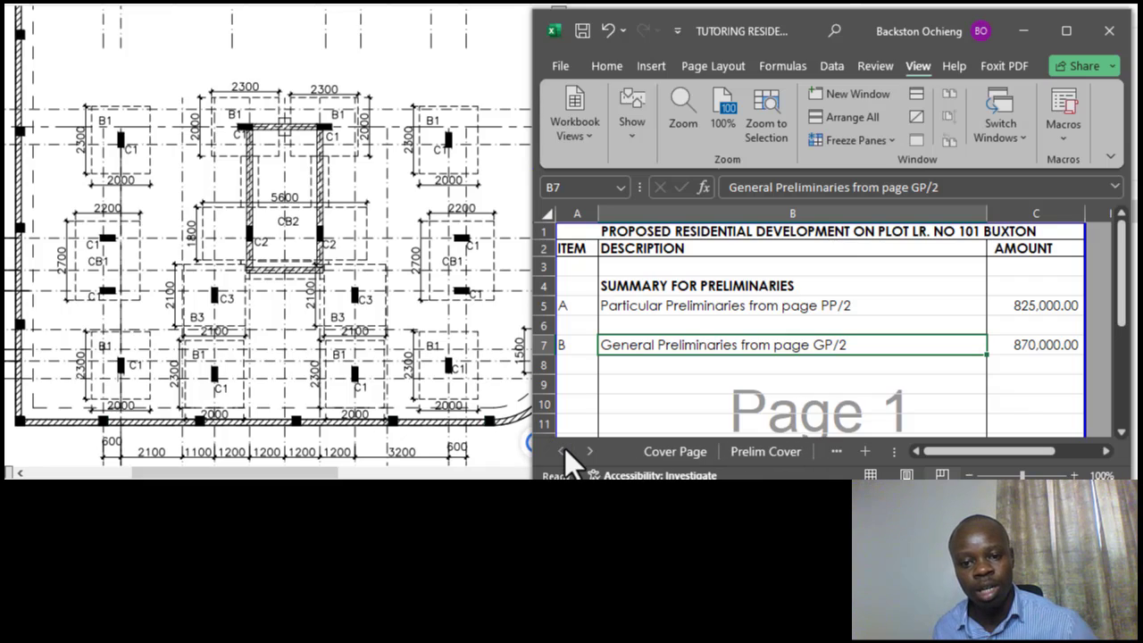
{"action": "left_click", "coordinate": [722, 380]}
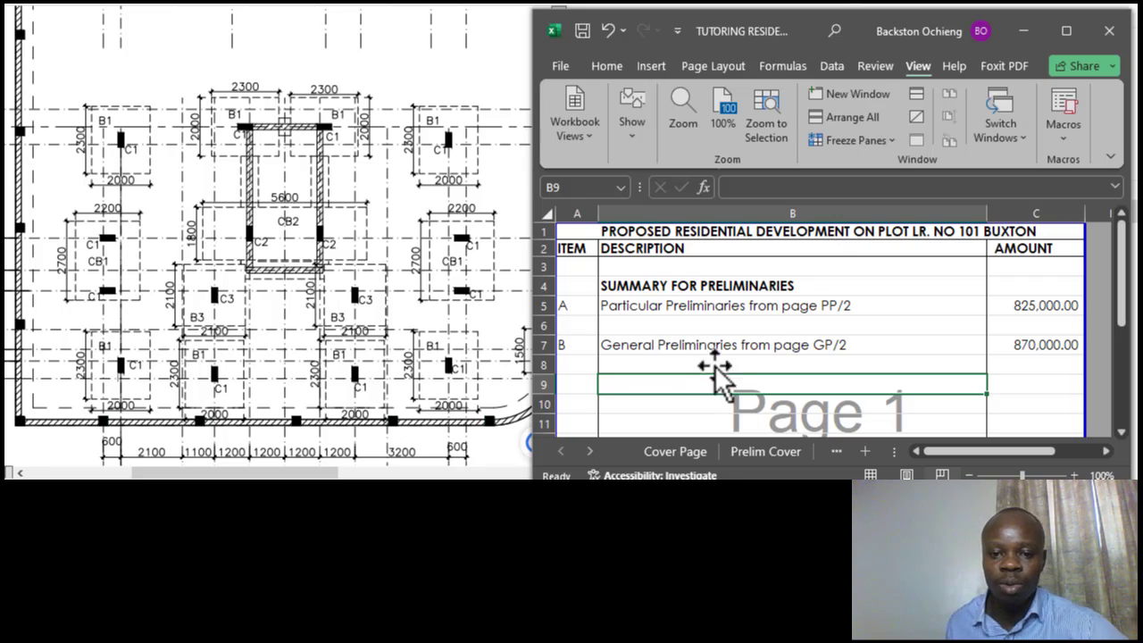
Step: Look through the Cover Page, Prelim Cover and PP Cover sheets and open the Particular Preliminaries sheet
{"action": "left_click", "coordinate": [681, 451]}
{"action": "left_click", "coordinate": [754, 451]}
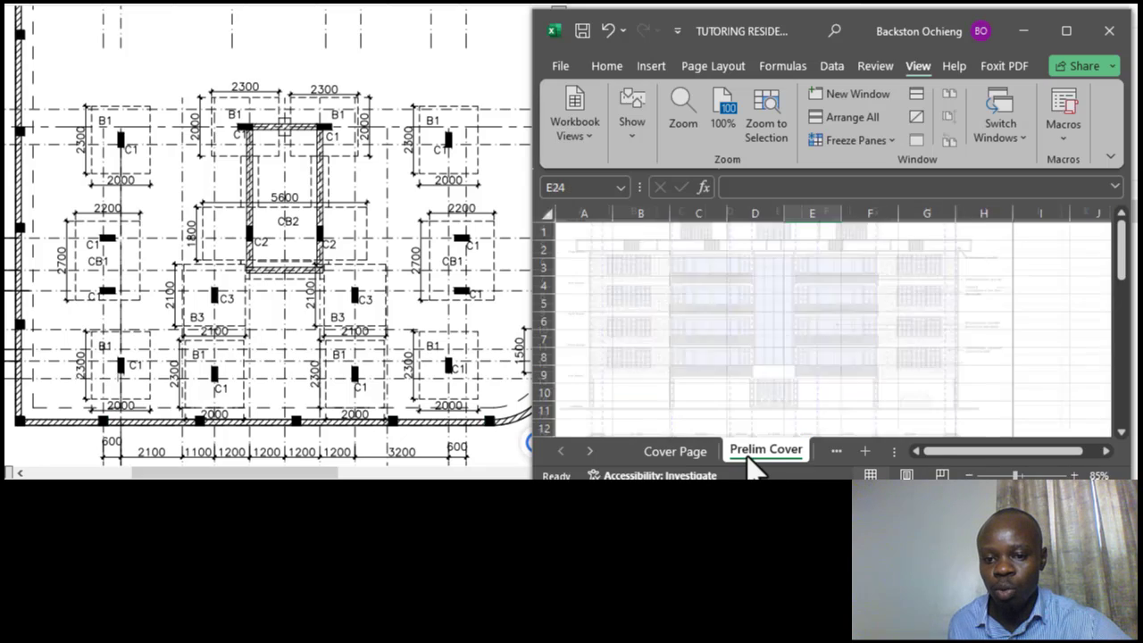
{"action": "left_click", "coordinate": [816, 458]}
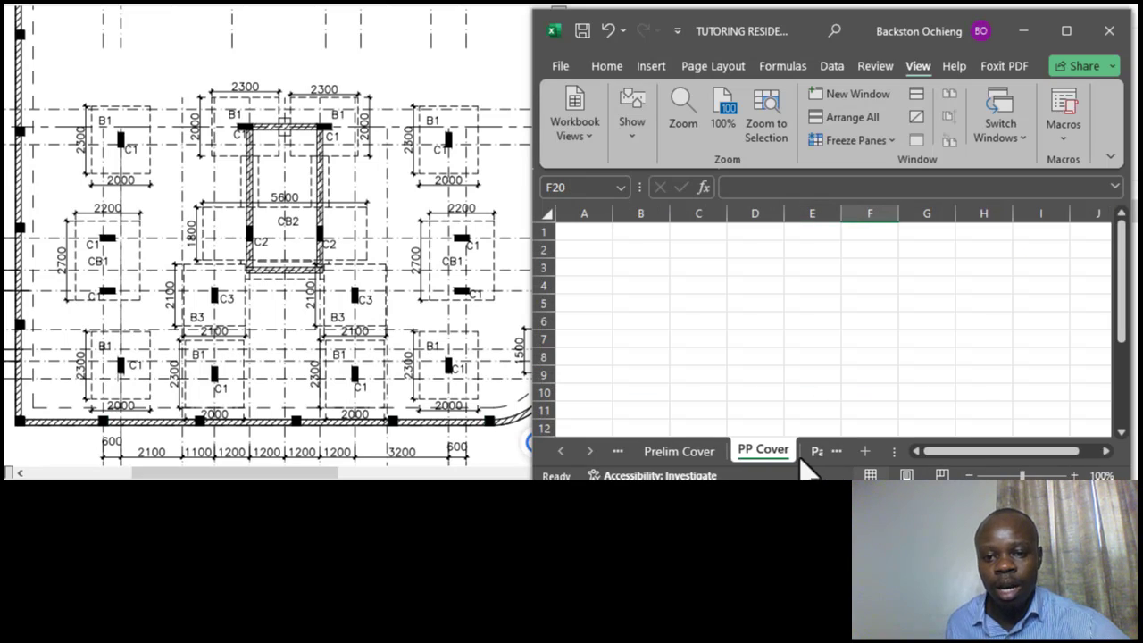
{"action": "left_click", "coordinate": [811, 450]}
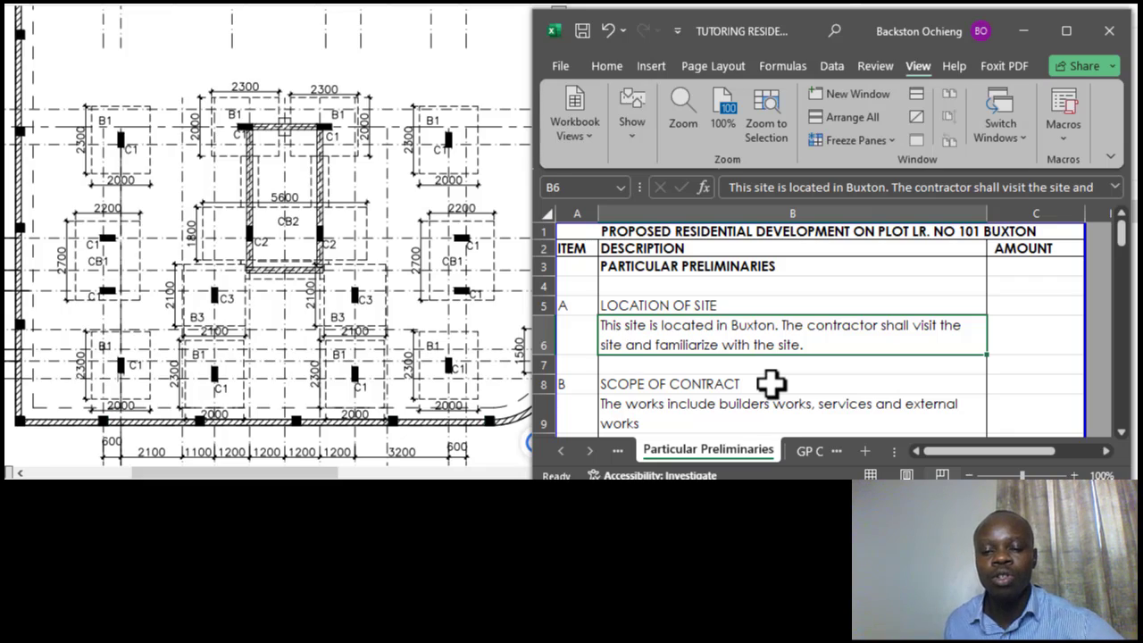
Step: Examine the LOCATION OF SITE item and its description in the Particular Preliminaries sheet
{"action": "left_click", "coordinate": [796, 363]}
{"action": "left_click", "coordinate": [812, 289]}
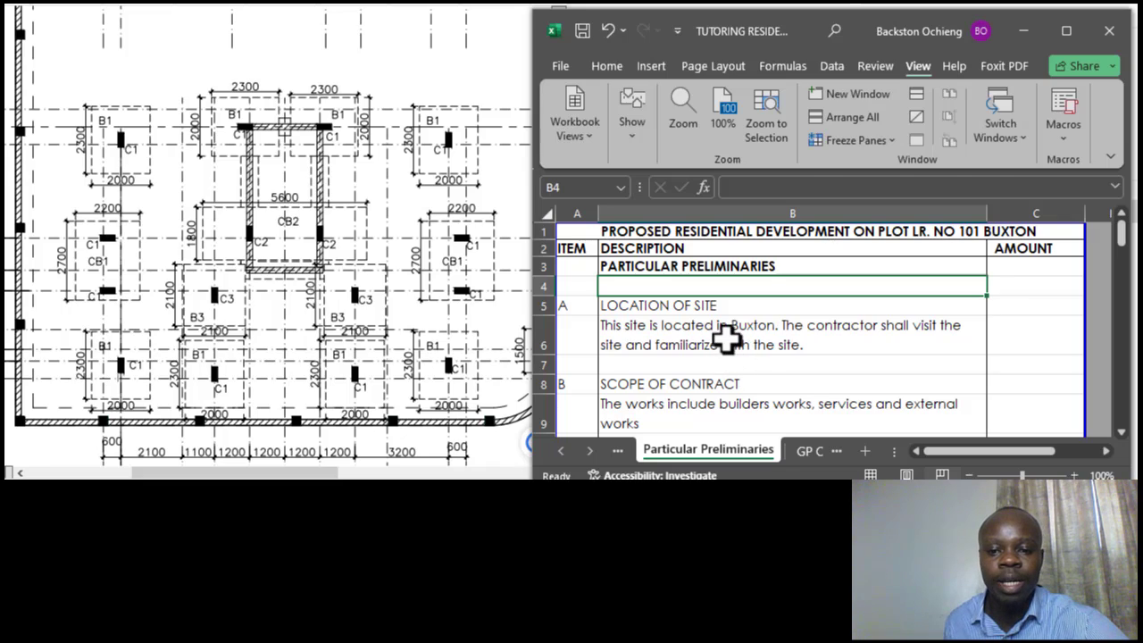
{"action": "left_click", "coordinate": [727, 337]}
{"action": "left_click", "coordinate": [771, 299]}
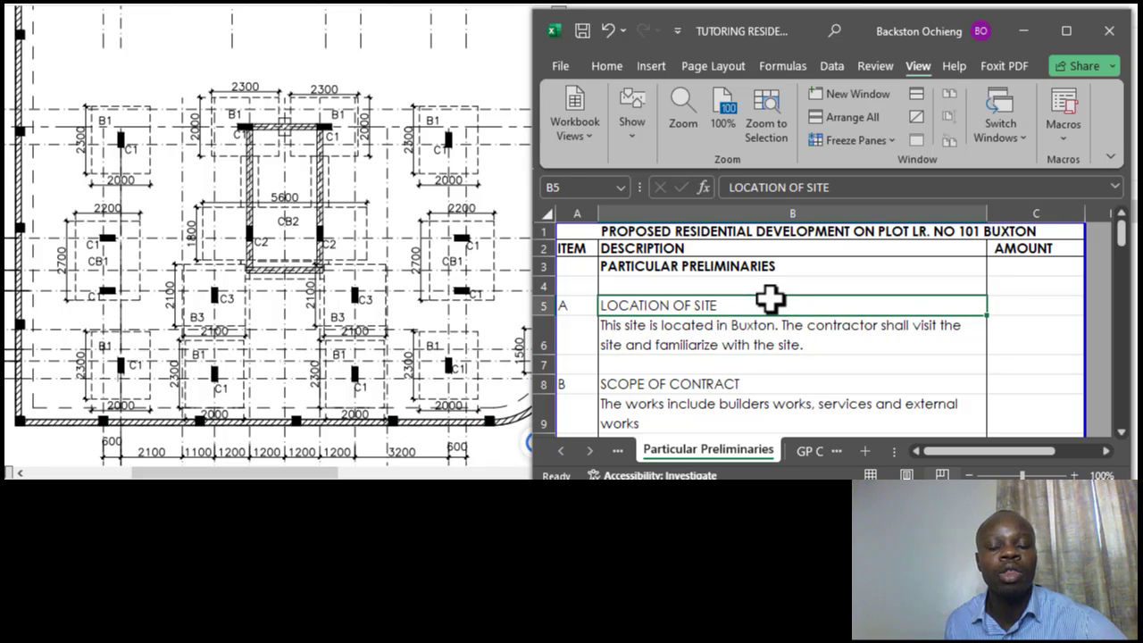
{"action": "left_click", "coordinate": [757, 334]}
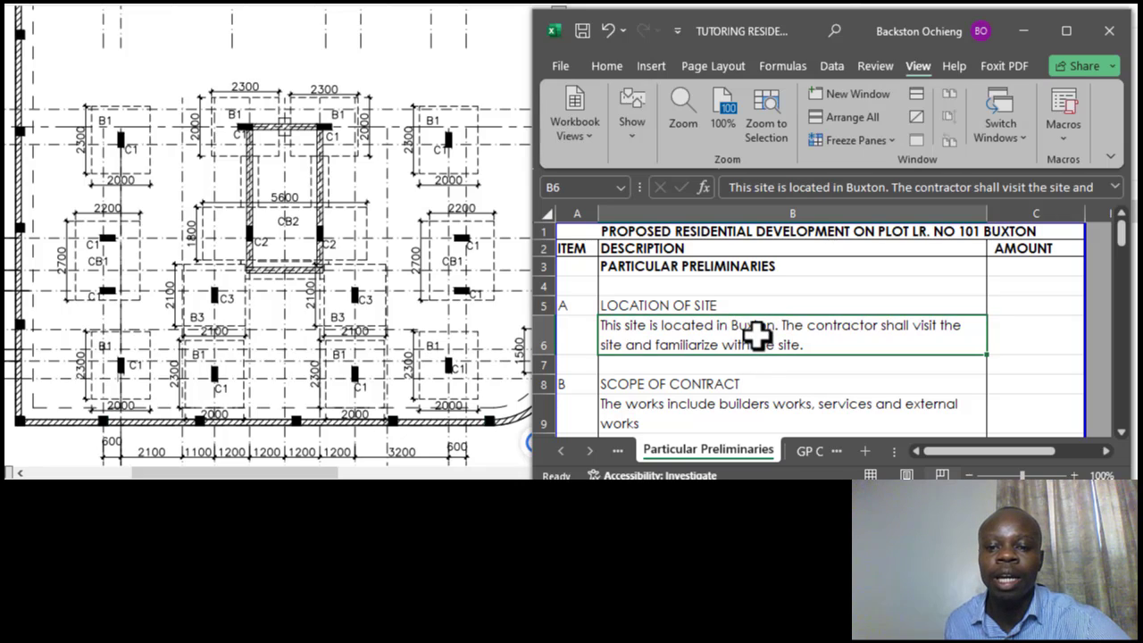
Step: Go to the last sheets of the workbook, check Sheet1 and return to the Preliminaries Summary
{"action": "left_click", "coordinate": [589, 451]}
{"action": "left_click", "coordinate": [590, 451]}
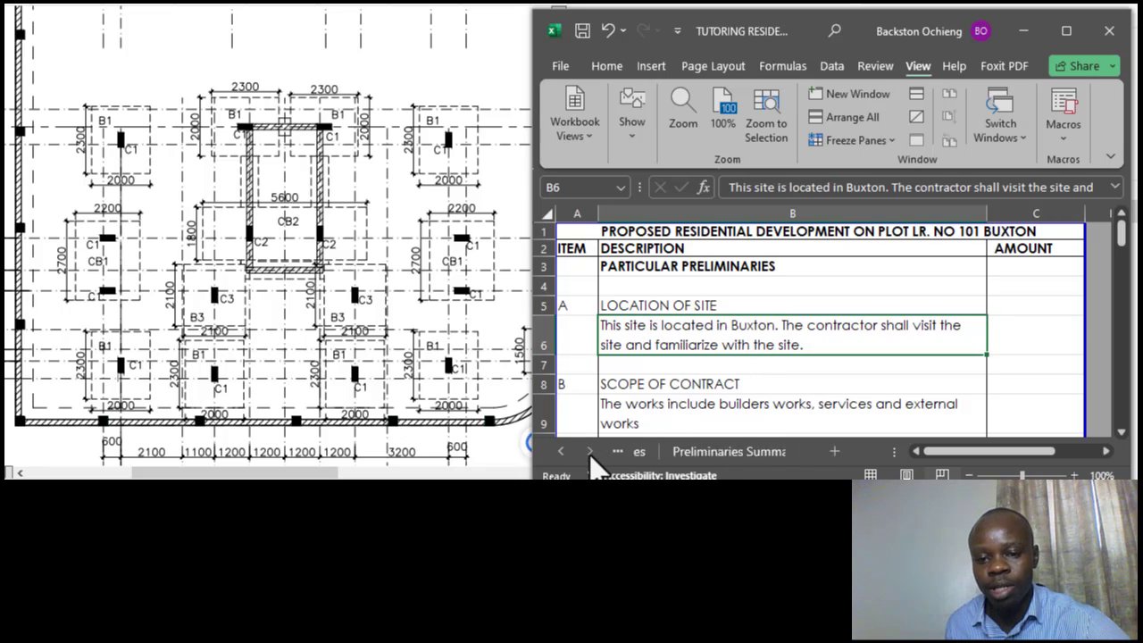
{"action": "left_click", "coordinate": [725, 453]}
{"action": "left_click", "coordinate": [826, 451]}
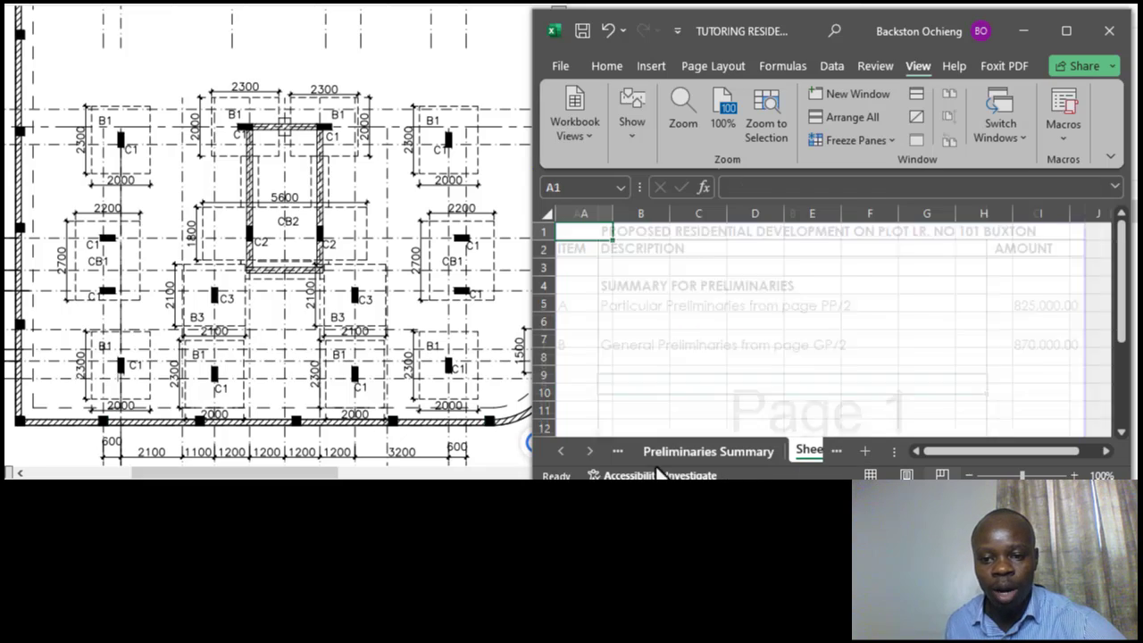
{"action": "left_click", "coordinate": [740, 452]}
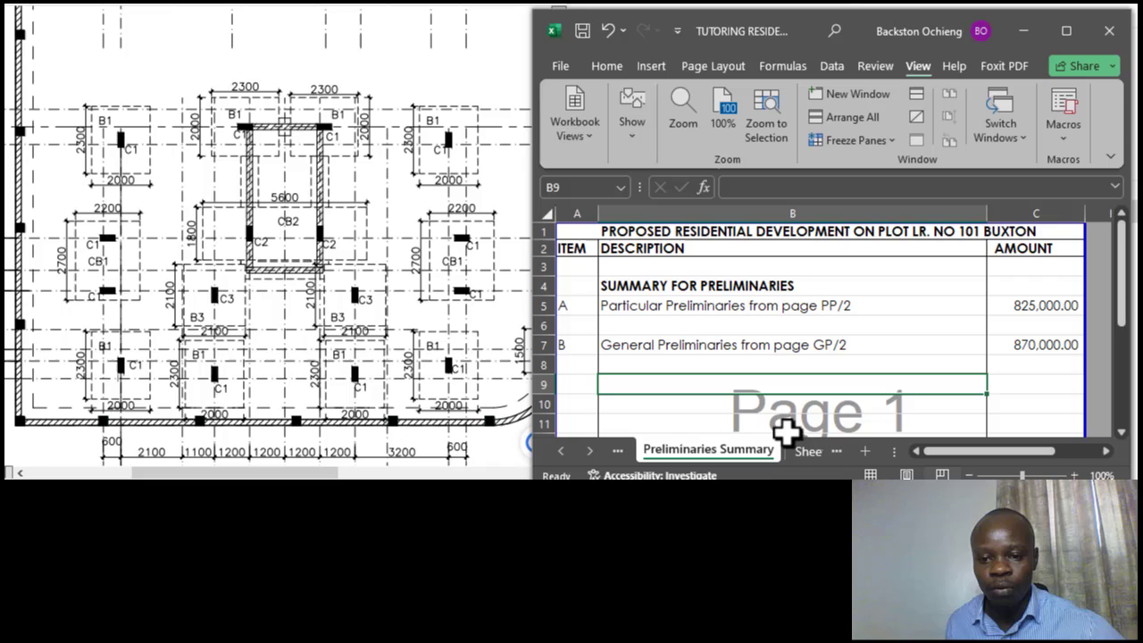
Step: Check the total row at the end of the General Preliminaries sheet and return to the Preliminaries Summary
{"action": "left_click", "coordinate": [618, 454]}
{"action": "left_click", "coordinate": [560, 456]}
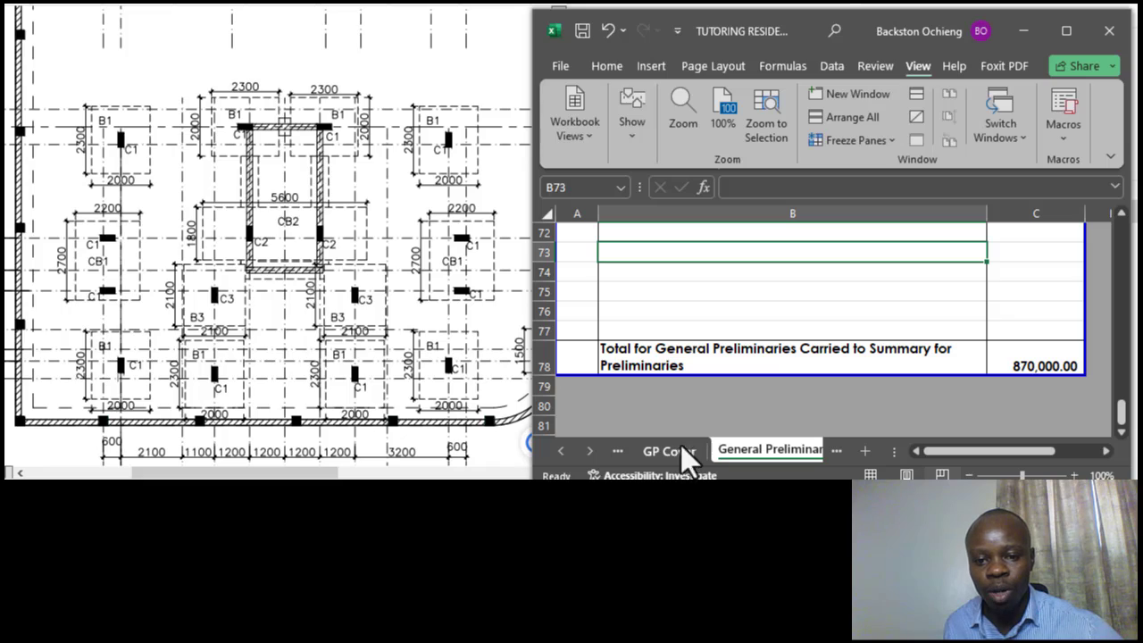
{"action": "left_click", "coordinate": [727, 312]}
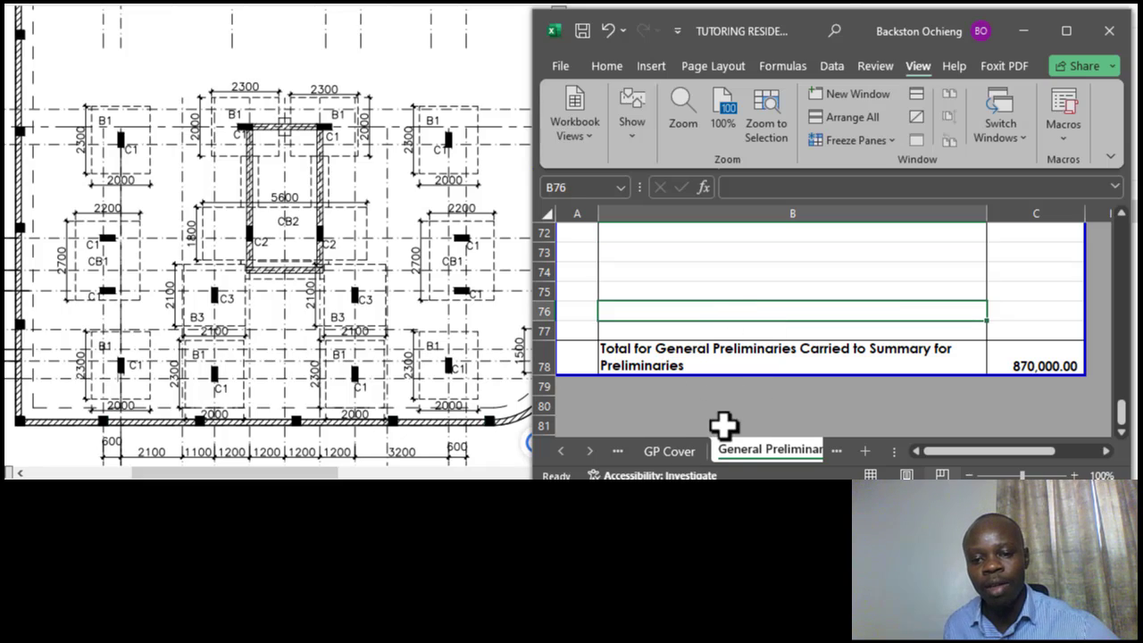
{"action": "left_click", "coordinate": [589, 451]}
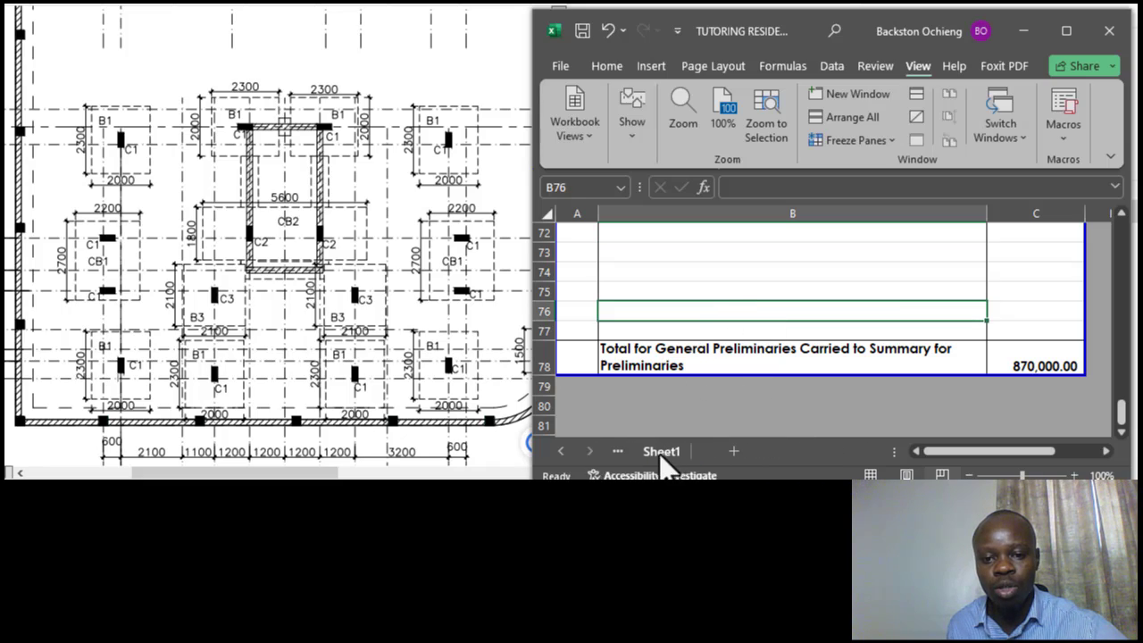
{"action": "left_click", "coordinate": [562, 454]}
{"action": "left_click", "coordinate": [741, 454]}
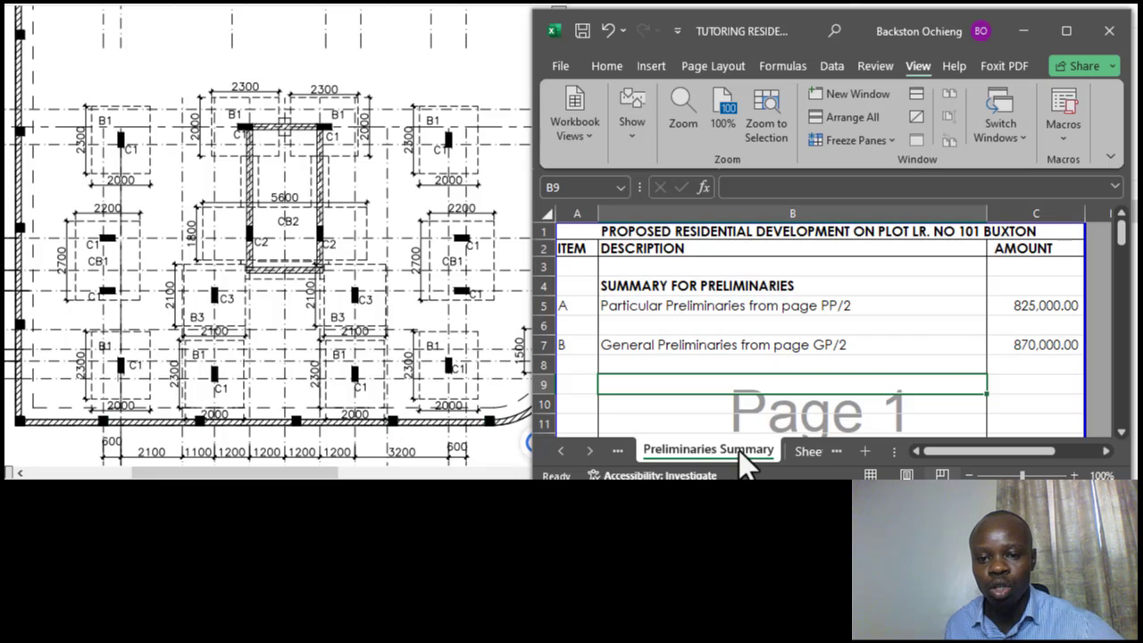
Step: Examine the summary heading and the total for preliminaries carried to the grand summary, including its formula
{"action": "scroll", "coordinate": [745, 349], "scroll_direction": "down", "scroll_amount": 1}
{"action": "scroll", "coordinate": [747, 349], "scroll_direction": "up", "scroll_amount": 1}
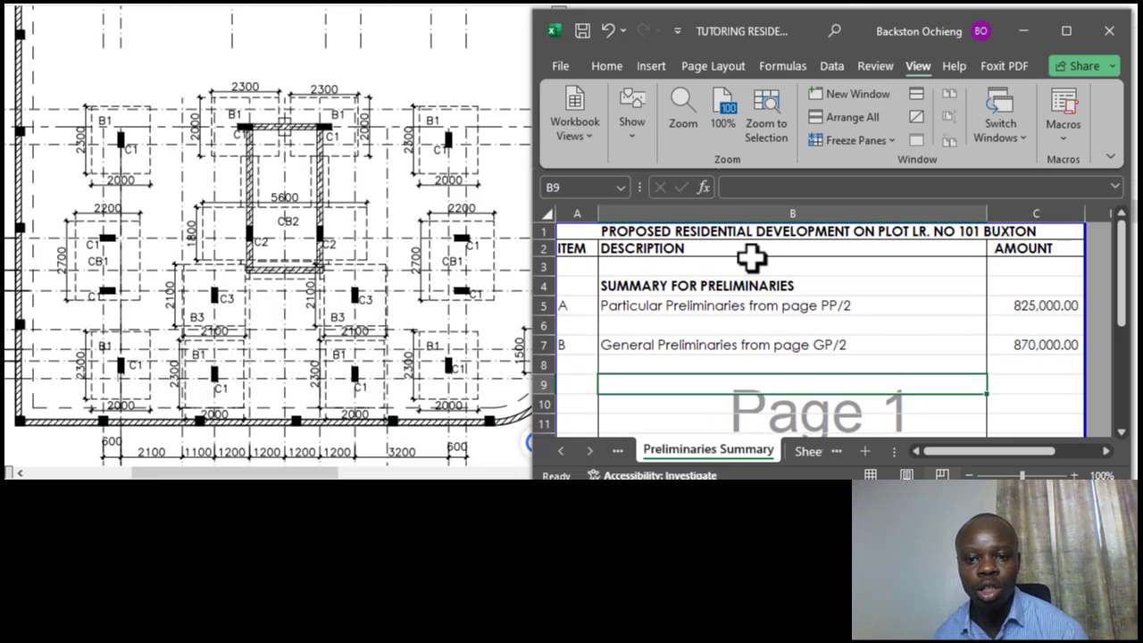
{"action": "left_click", "coordinate": [753, 288]}
{"action": "scroll", "coordinate": [844, 368], "scroll_direction": "down", "scroll_amount": 5}
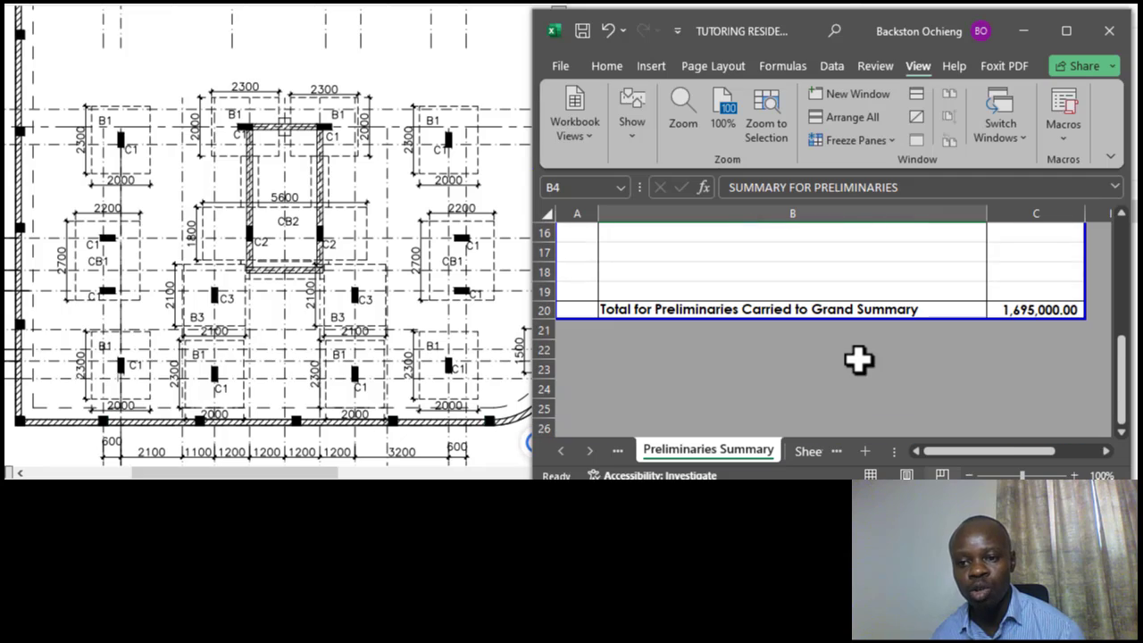
{"action": "left_click", "coordinate": [865, 274]}
{"action": "left_click", "coordinate": [849, 308]}
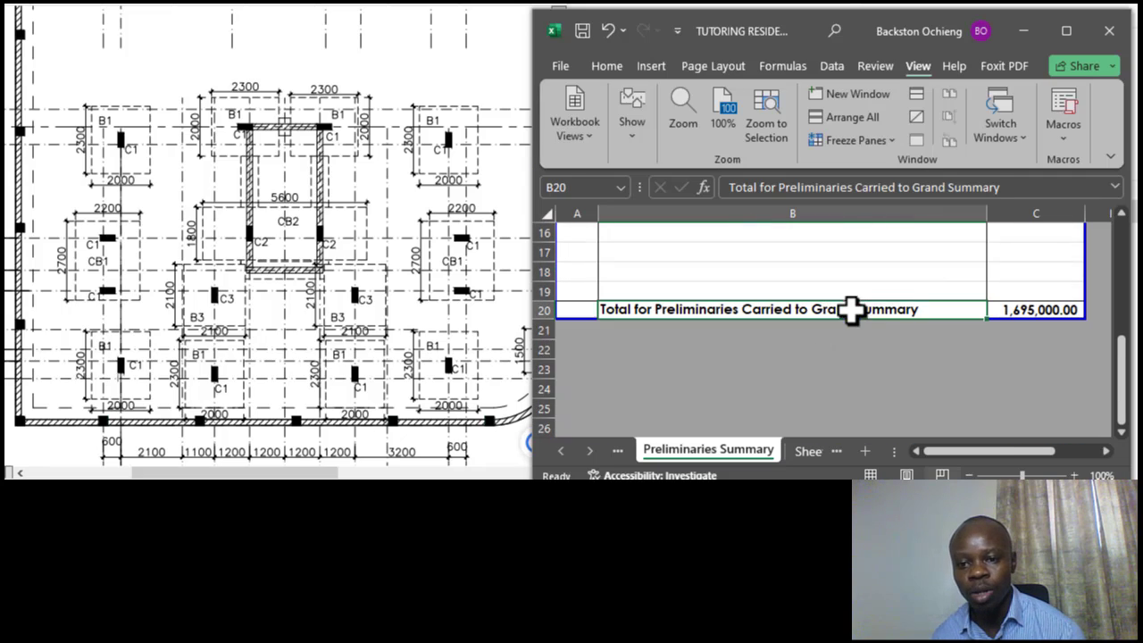
{"action": "left_click", "coordinate": [1002, 308]}
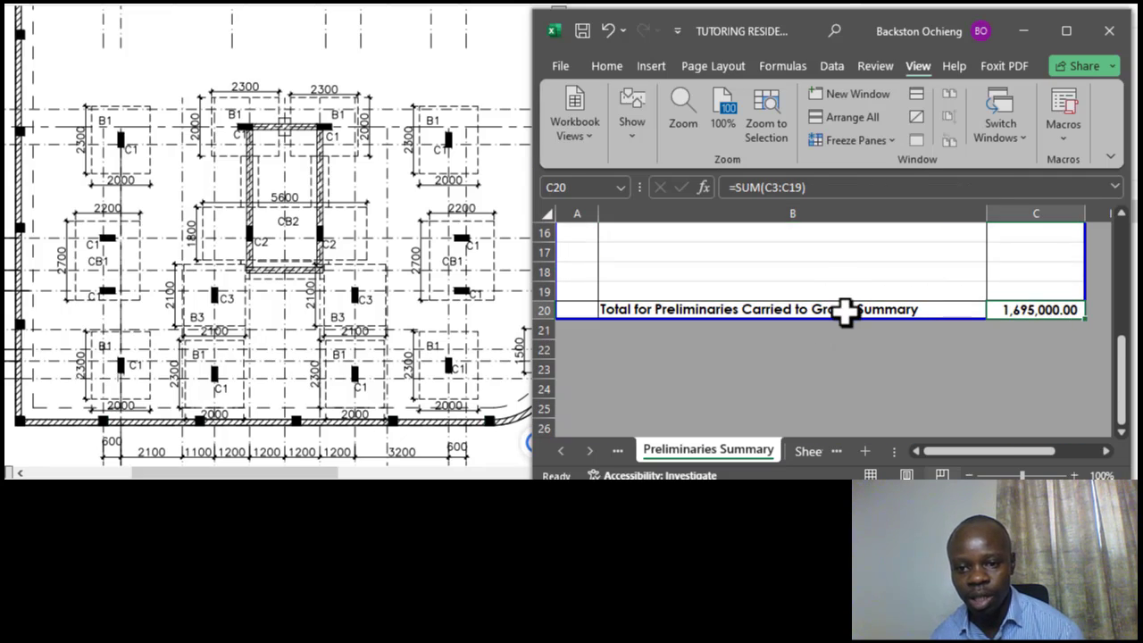
{"action": "left_click", "coordinate": [844, 309]}
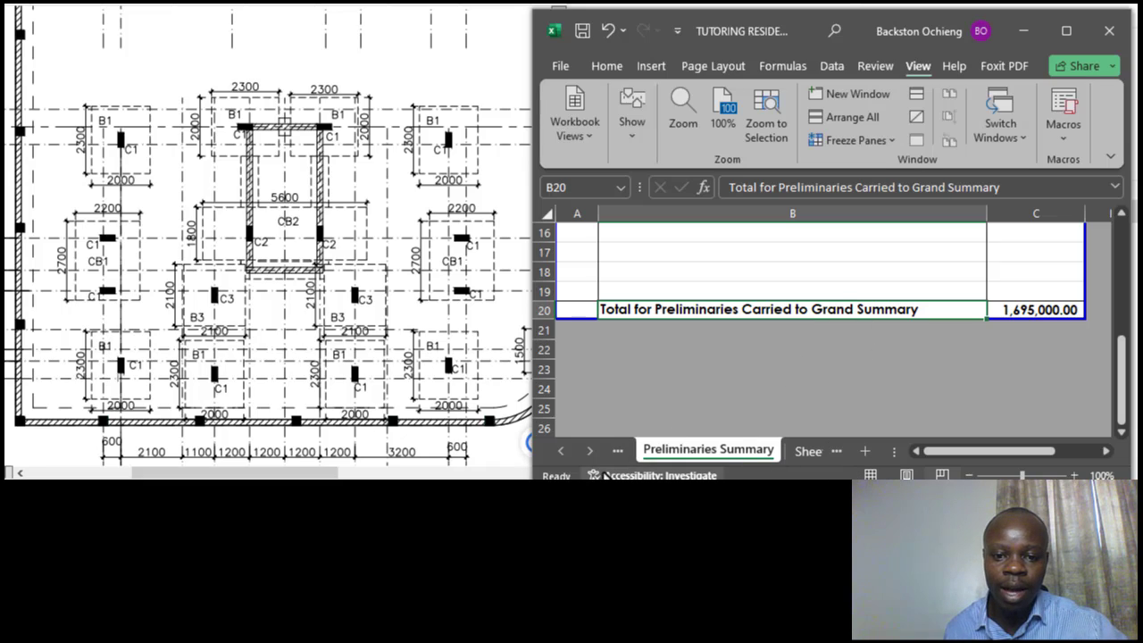
{"action": "left_click", "coordinate": [792, 270]}
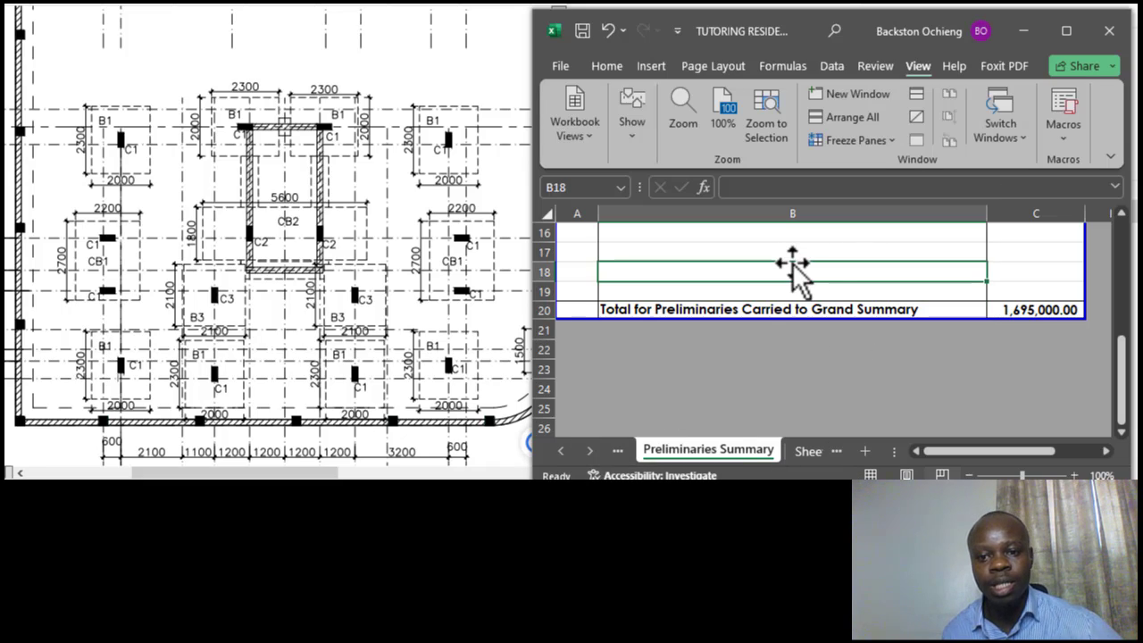
Step: Widen the workbook window over the drawing so that more columns and sheet names fit
{"action": "left_click", "coordinate": [561, 451]}
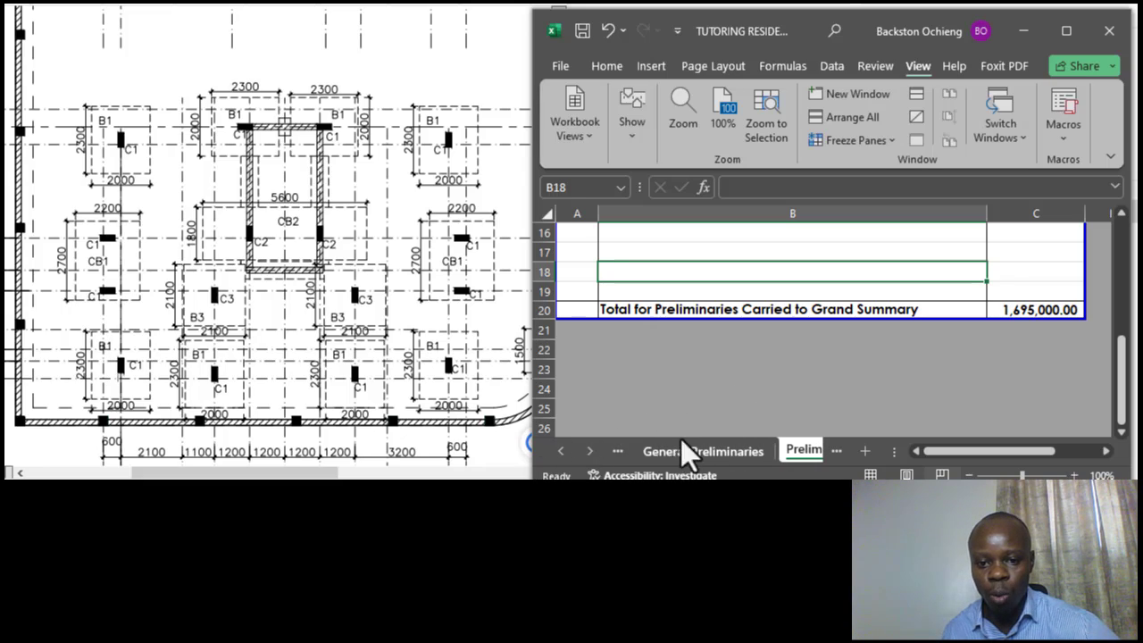
{"action": "left_click_drag", "start_coordinate": [527, 153], "coordinate": [217, 183]}
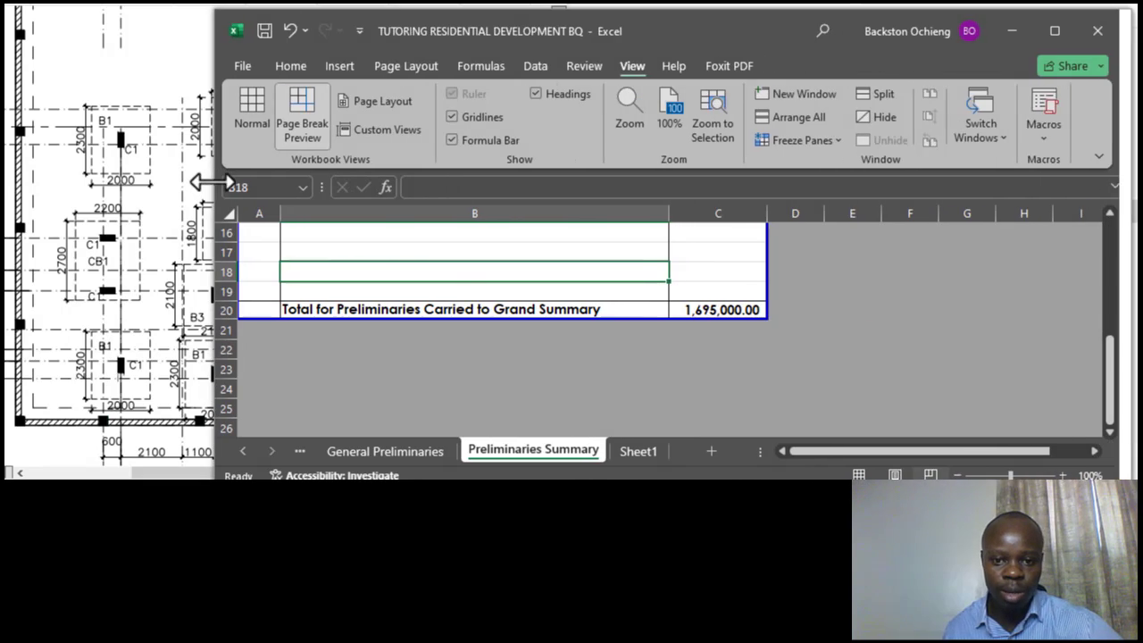
{"action": "left_click", "coordinate": [469, 255]}
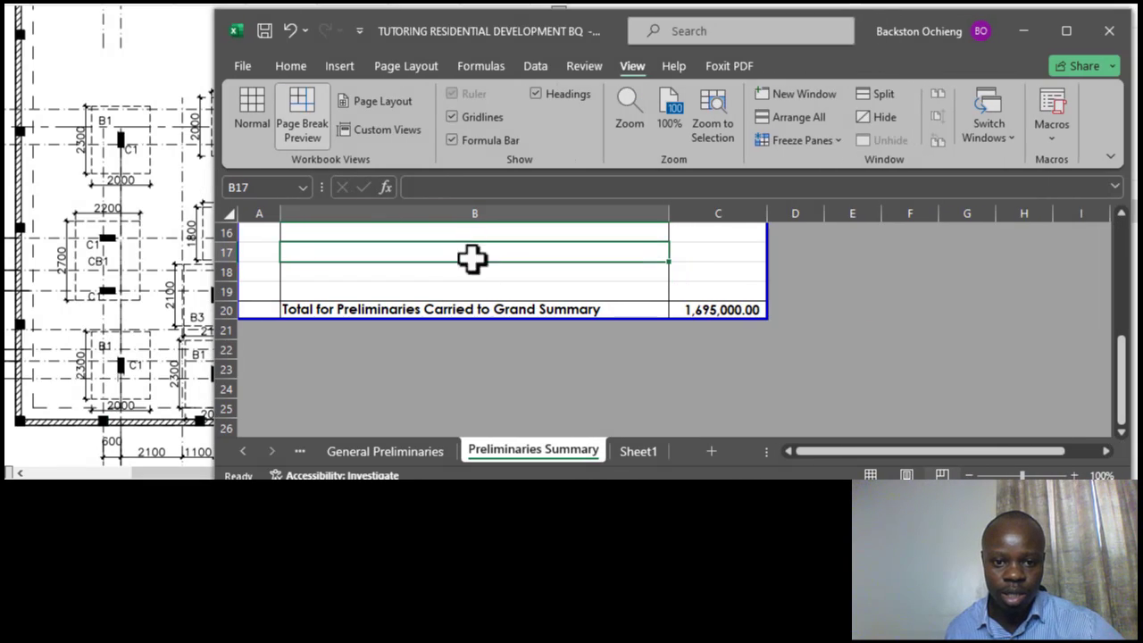
Step: Look over the end of the General Preliminaries sheet and the section title on the GP Cover sheet
{"action": "left_click", "coordinate": [382, 451]}
{"action": "scroll", "coordinate": [473, 351], "scroll_direction": "up", "scroll_amount": 4}
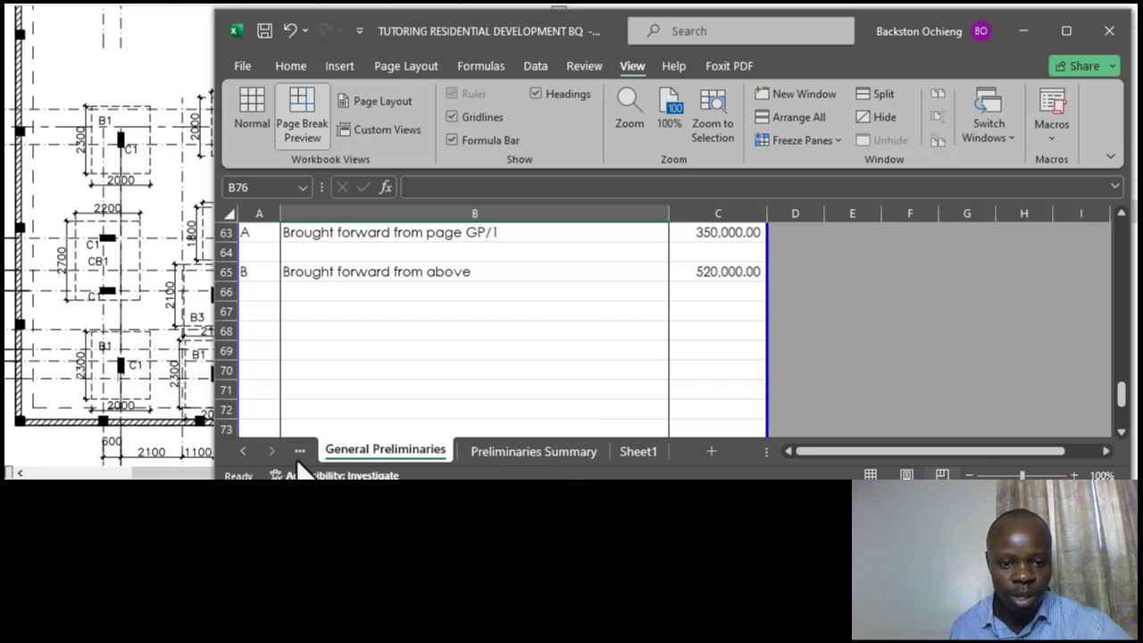
{"action": "left_click", "coordinate": [243, 451]}
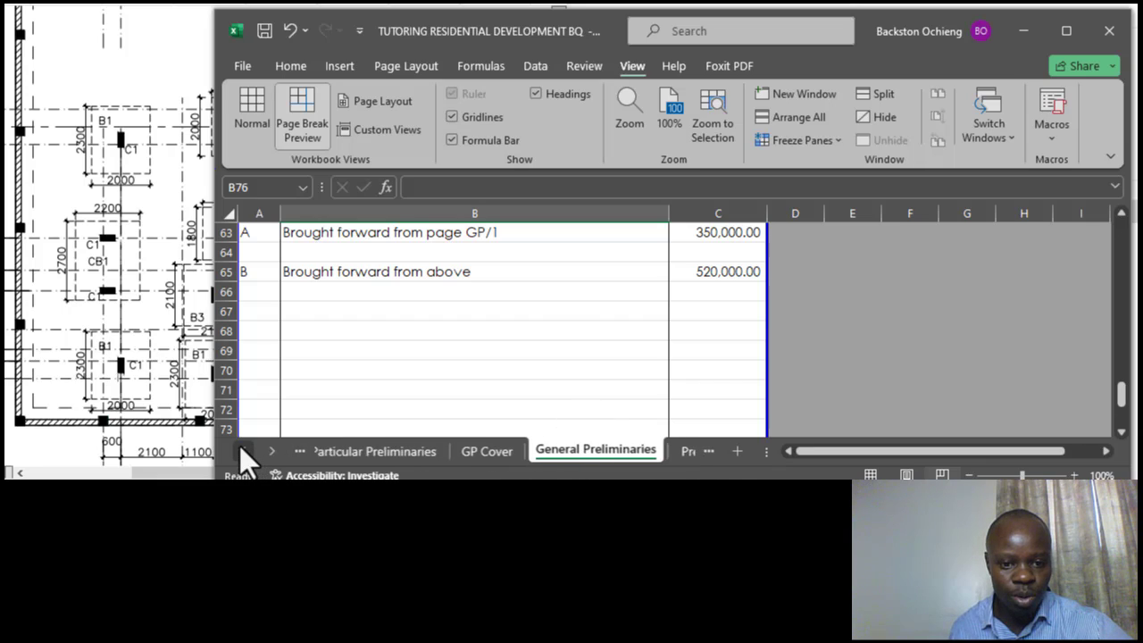
{"action": "left_click", "coordinate": [490, 444]}
{"action": "left_click_drag", "start_coordinate": [514, 375], "coordinate": [504, 393]}
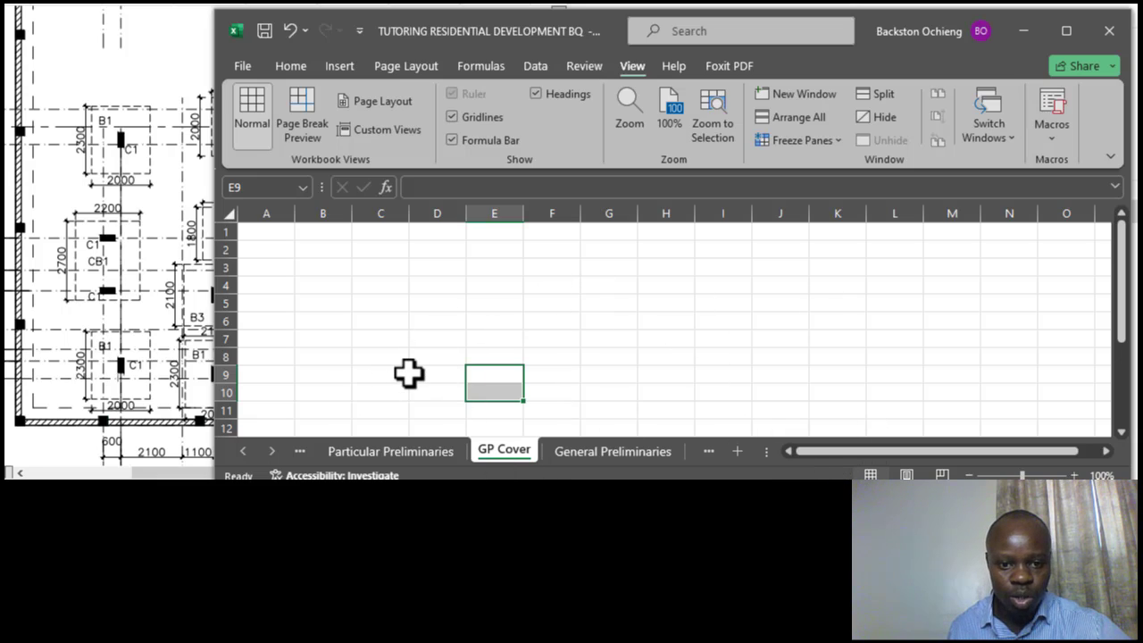
{"action": "scroll", "coordinate": [409, 373], "scroll_direction": "down", "scroll_amount": 5}
{"action": "scroll", "coordinate": [480, 369], "scroll_direction": "up", "scroll_amount": 1}
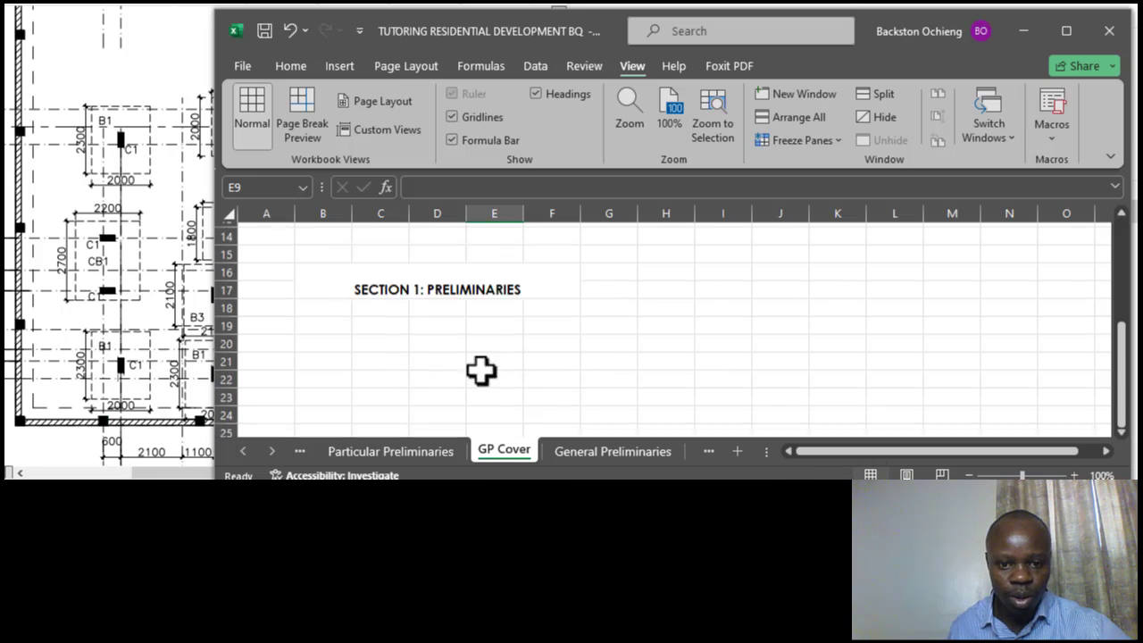
Step: Create a copy of the GP Cover sheet in the same workbook, placed before GP Cover
{"action": "right_click", "coordinate": [507, 443]}
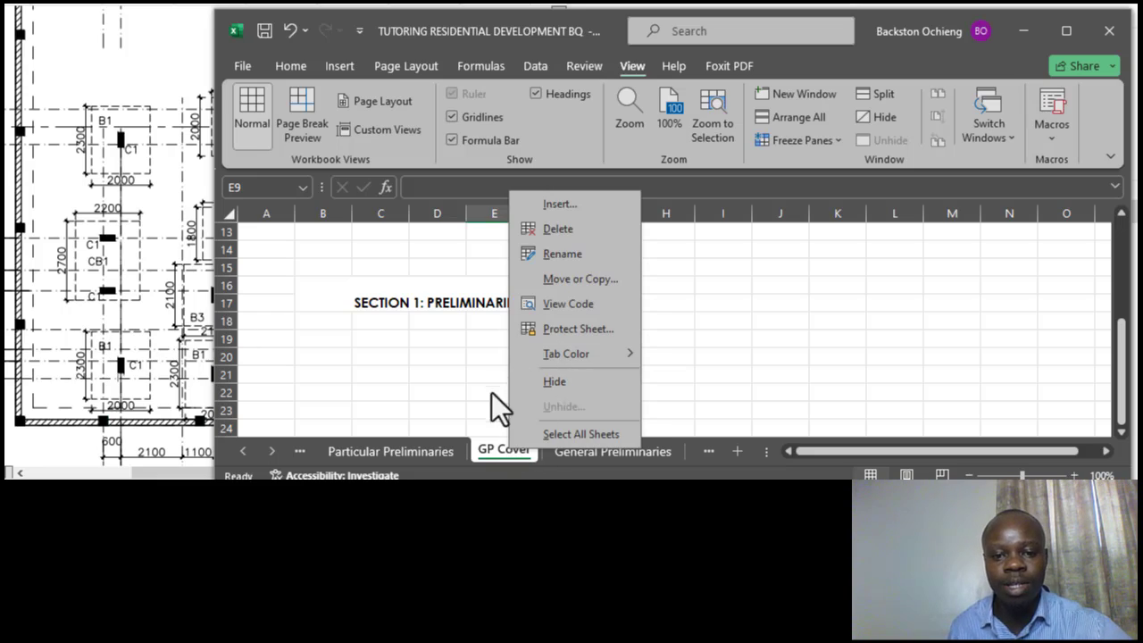
{"action": "left_click", "coordinate": [586, 279]}
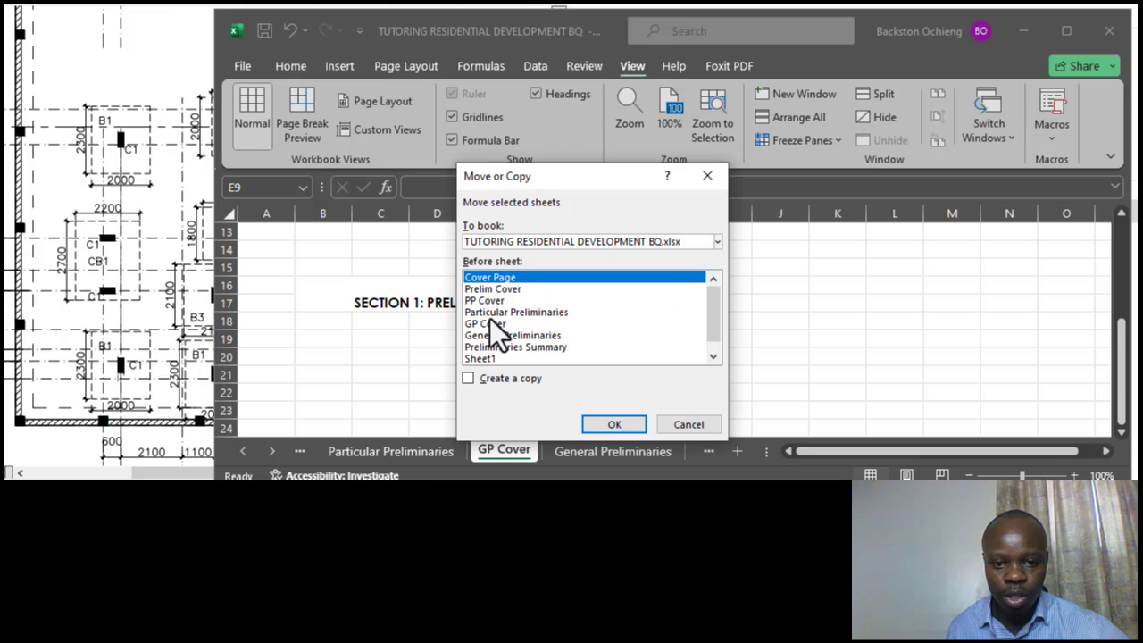
{"action": "left_click", "coordinate": [493, 323]}
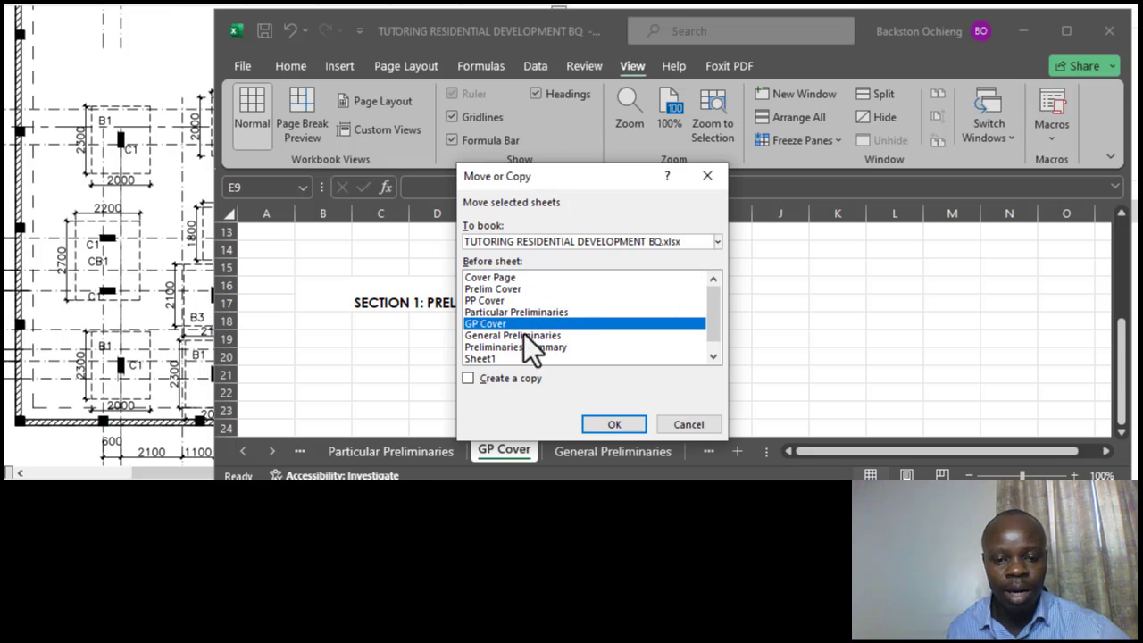
{"action": "left_click", "coordinate": [509, 378]}
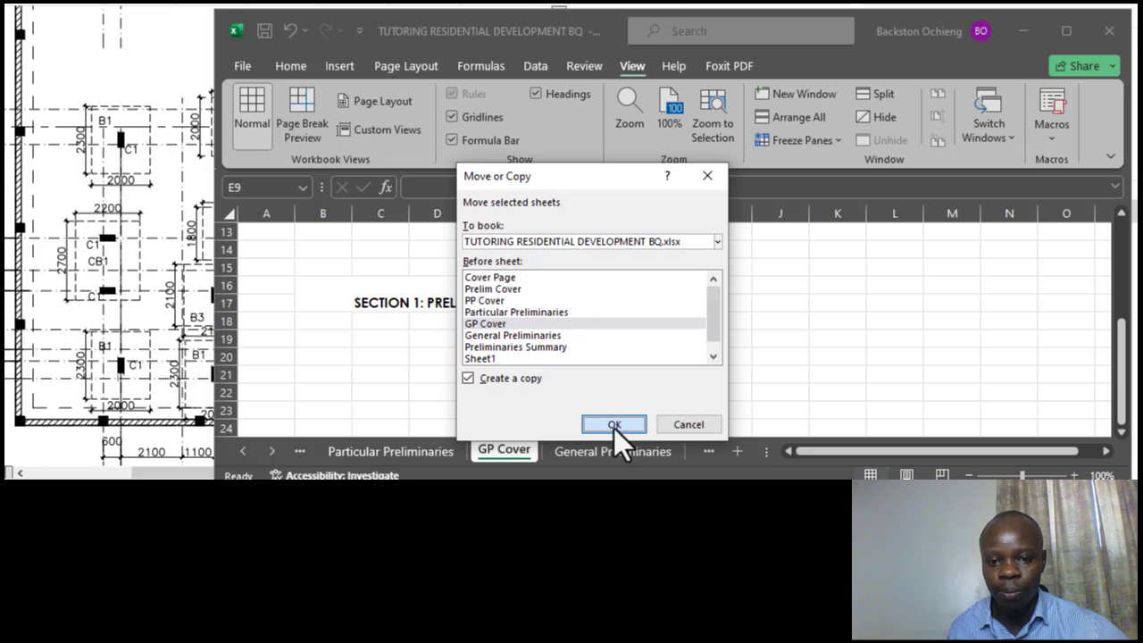
{"action": "left_click", "coordinate": [614, 425]}
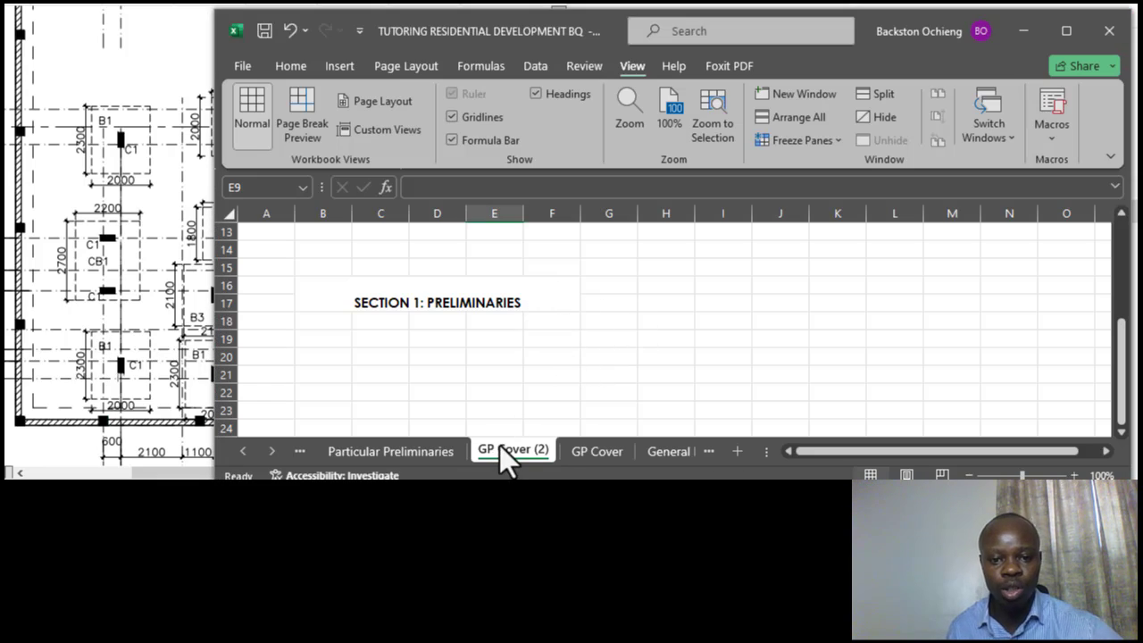
Step: Move the copied GP Cover sheet between Preliminaries Summary and Sheet1 and rename it BW. Cover
{"action": "left_click_drag", "start_coordinate": [534, 439], "coordinate": [633, 451]}
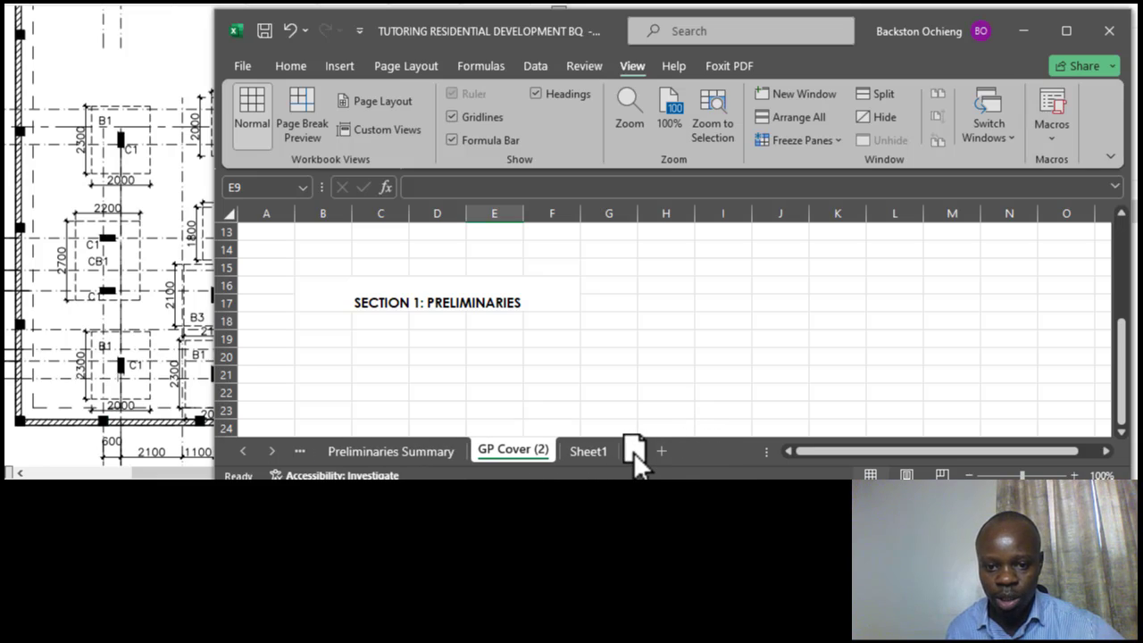
{"action": "double_click", "coordinate": [514, 449]}
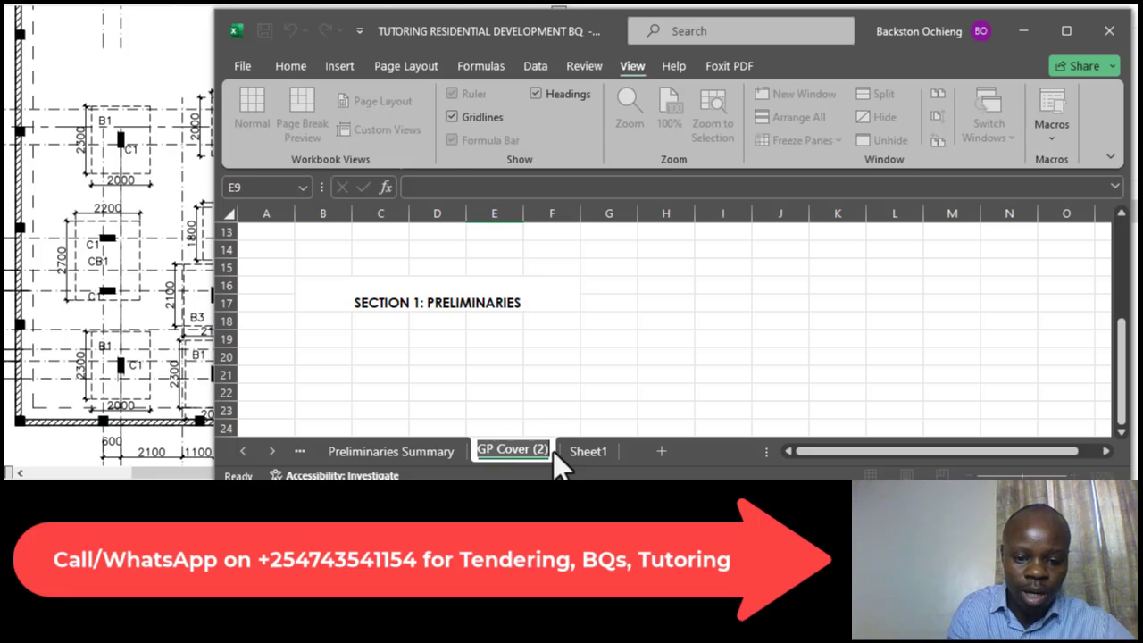
{"action": "type", "text": "Bu"}
{"action": "key", "text": "BackSpace"}
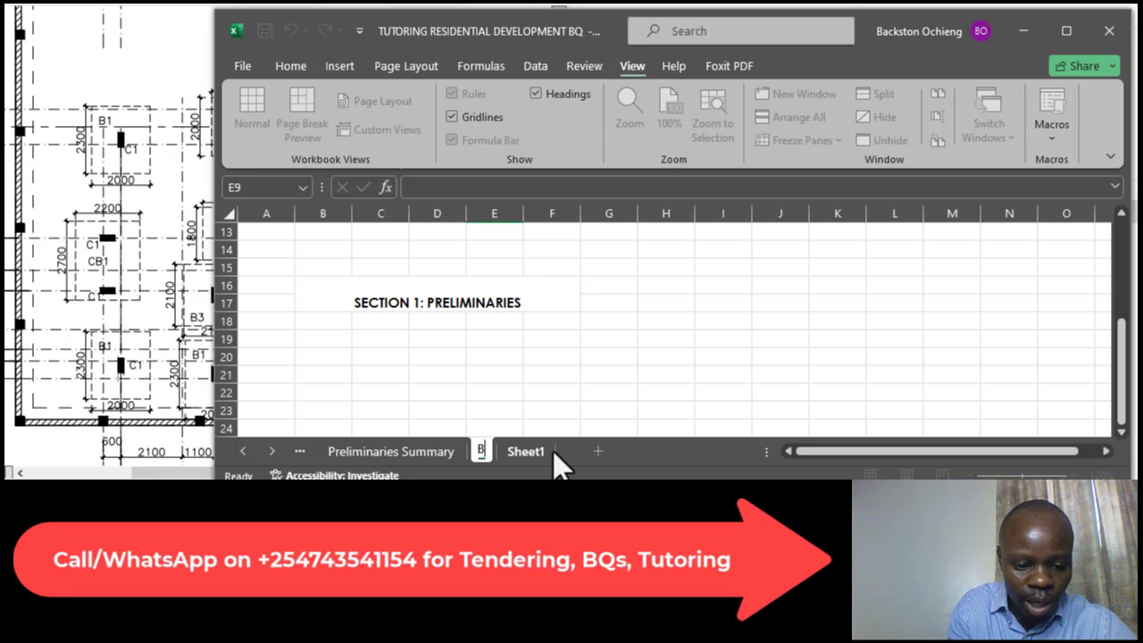
{"action": "type", "text": "W. Cover"}
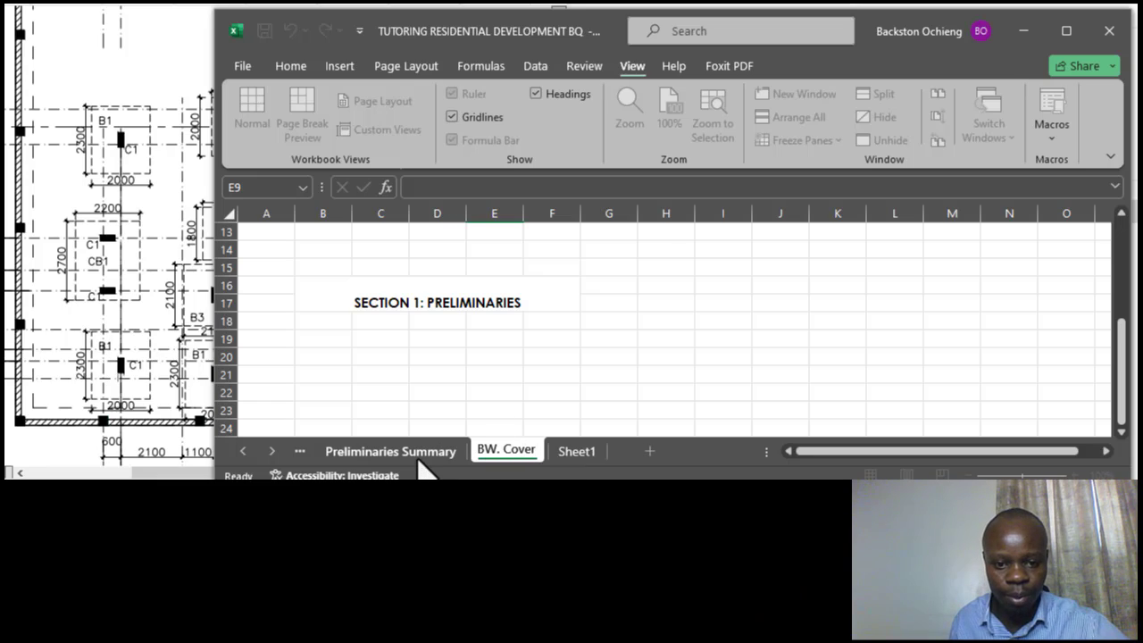
{"action": "left_click", "coordinate": [420, 453]}
{"action": "left_click", "coordinate": [517, 447]}
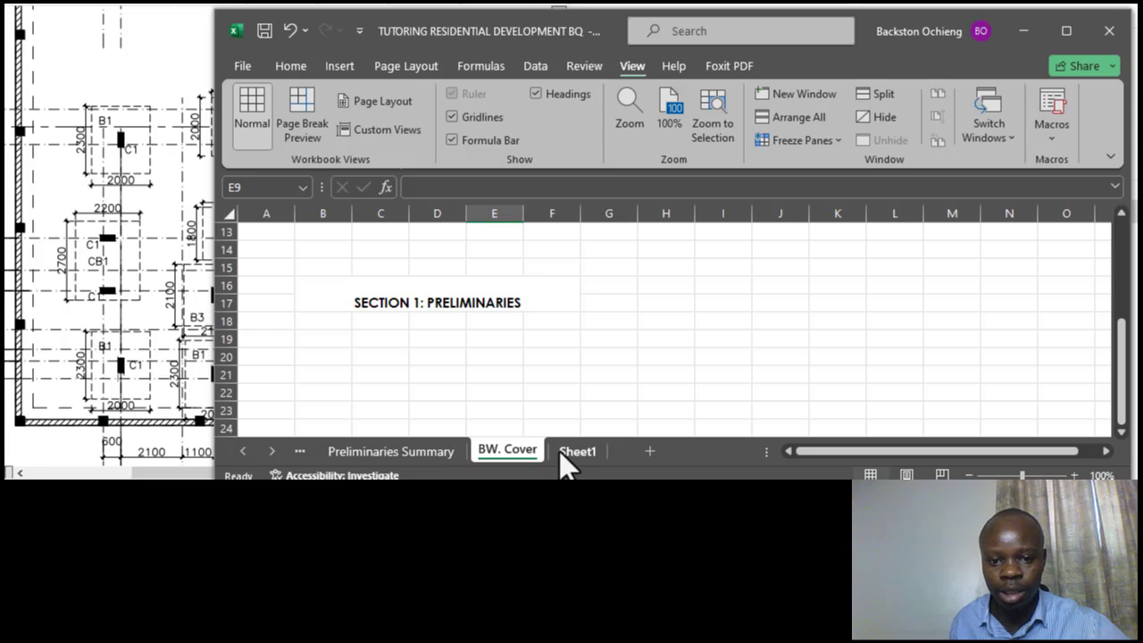
Step: Change the section number in the BW. Cover sheet's title to 2
{"action": "left_click", "coordinate": [454, 353]}
{"action": "scroll", "coordinate": [393, 301], "scroll_direction": "up", "scroll_amount": 4}
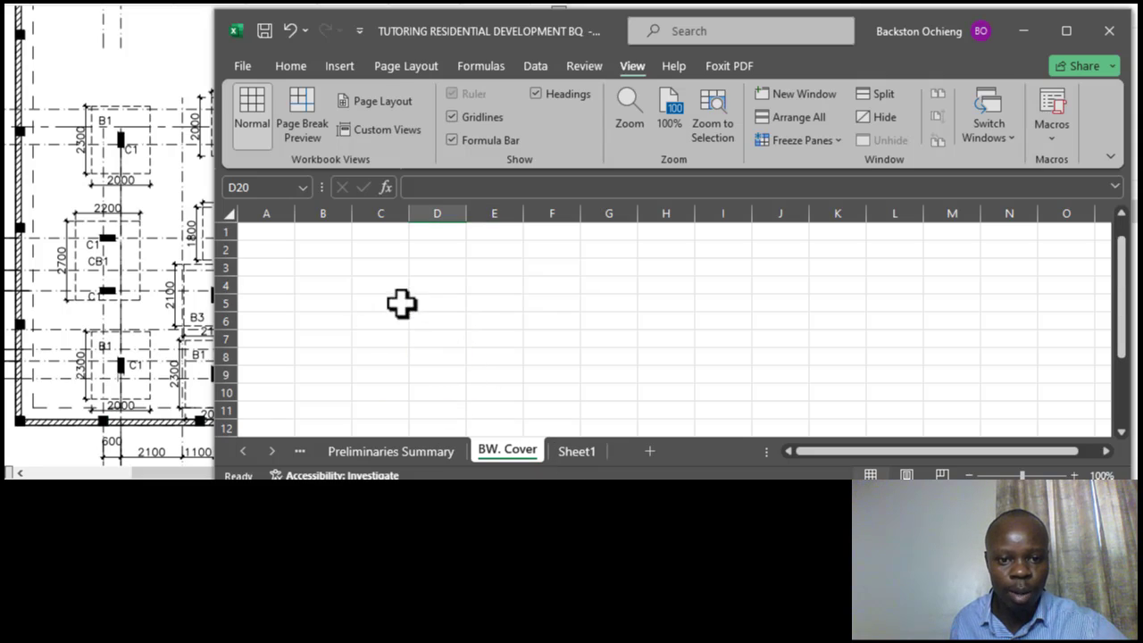
{"action": "scroll", "coordinate": [513, 313], "scroll_direction": "down", "scroll_amount": 2}
{"action": "scroll", "coordinate": [513, 312], "scroll_direction": "down", "scroll_amount": 2}
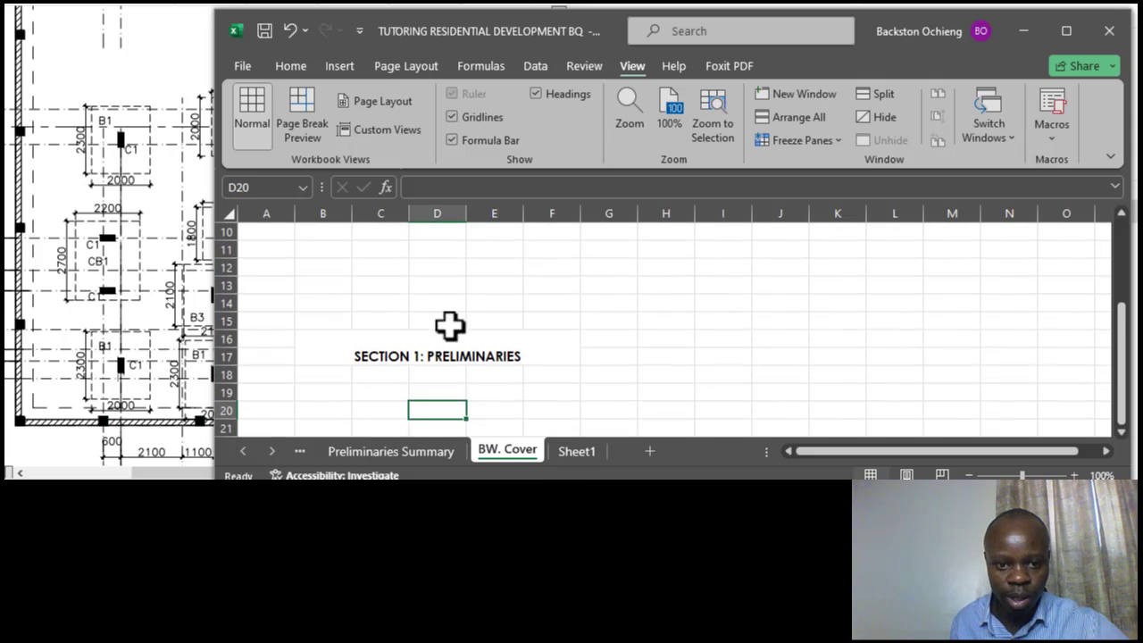
{"action": "left_click", "coordinate": [428, 347]}
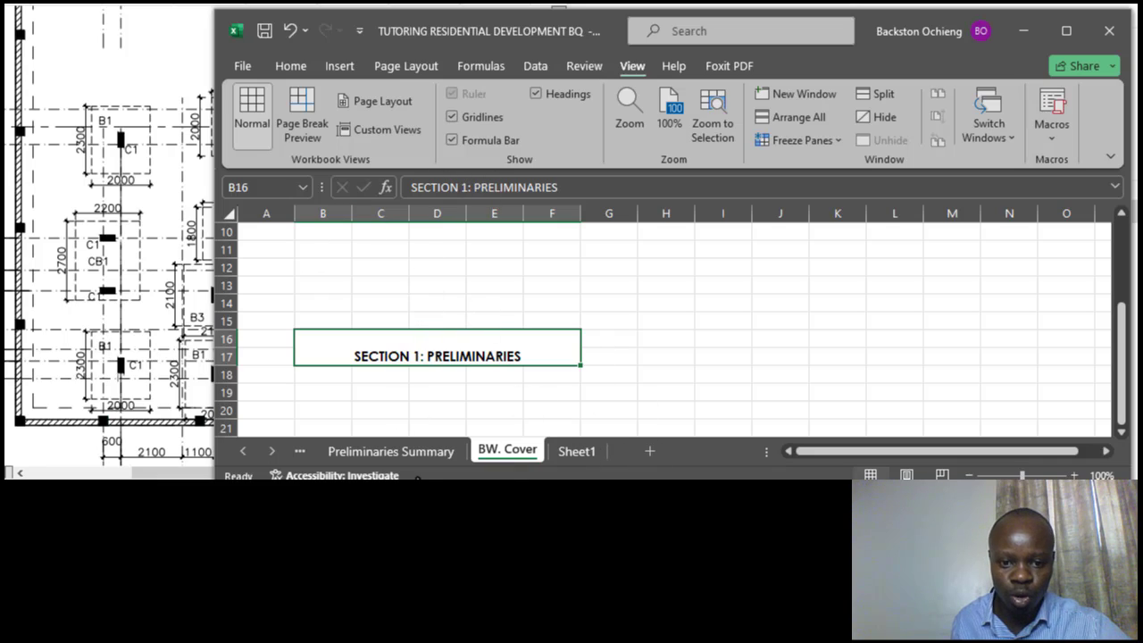
{"action": "left_click", "coordinate": [466, 189]}
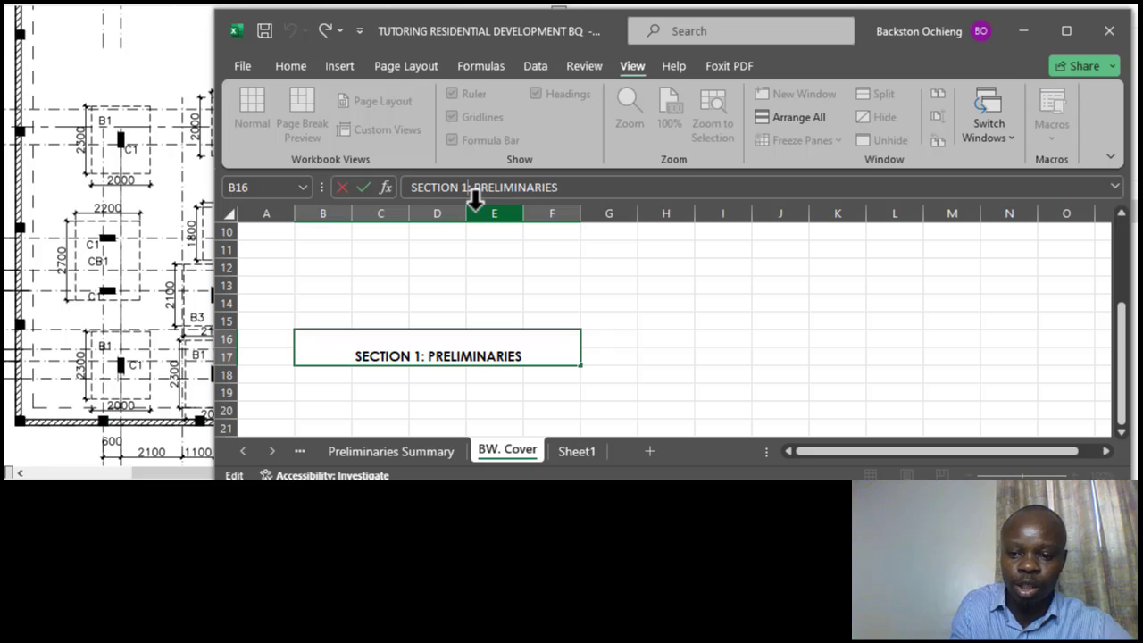
{"action": "key", "text": "BackSpace"}
{"action": "type", "text": "2"}
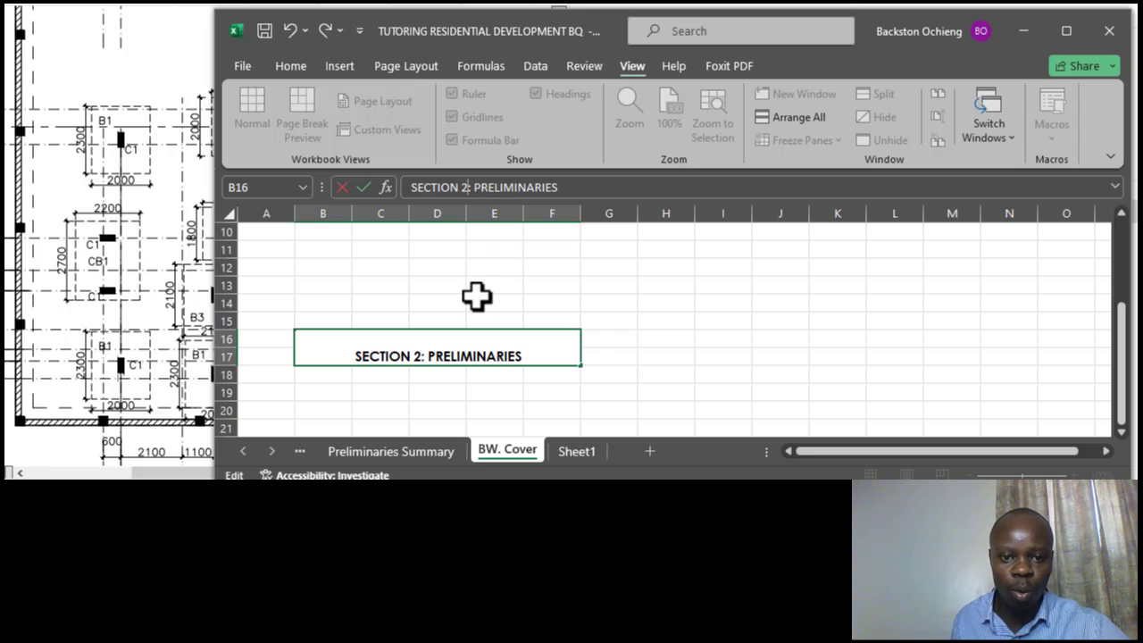
{"action": "left_click", "coordinate": [500, 304]}
{"action": "left_click", "coordinate": [439, 355]}
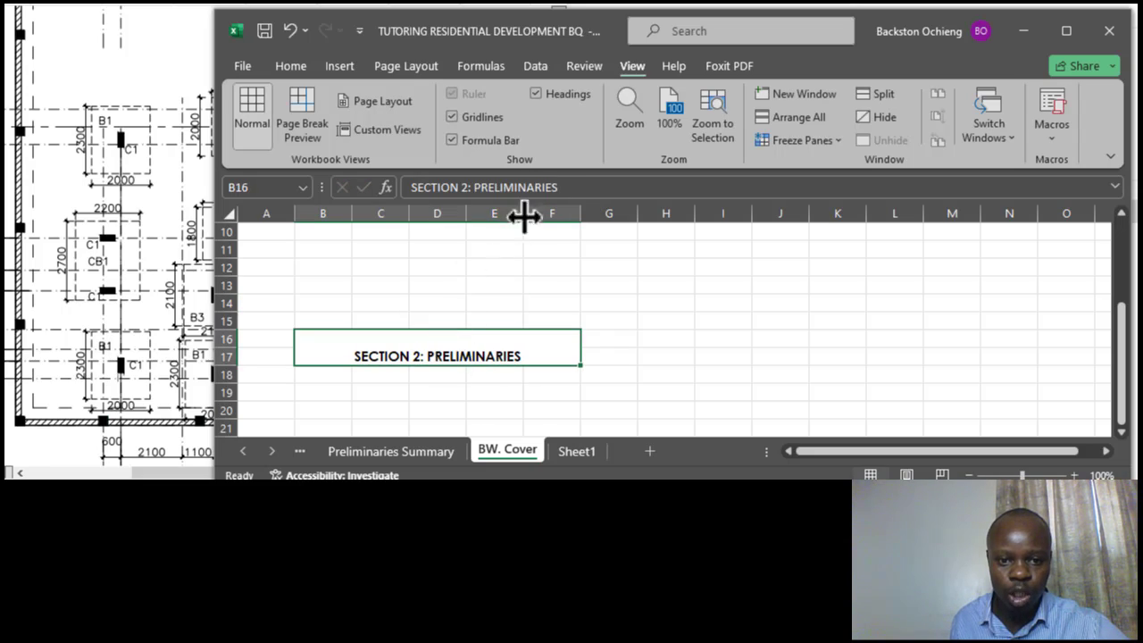
Step: Replace the word PRELIMINARIES in the cover title so that it reads SECTION 2: BUILDERS WORKS
{"action": "left_click", "coordinate": [565, 188]}
{"action": "key", "text": "BackSpace"}
{"action": "key", "text": "BackSpace"}
{"action": "key", "text": "BackSpace"}
{"action": "key", "text": "BackSpace"}
{"action": "key", "text": "BackSpace"}
{"action": "key", "text": "BackSpace"}
{"action": "key", "text": "BackSpace"}
{"action": "key", "text": "BackSpace"}
{"action": "key", "text": "BackSpace"}
{"action": "key", "text": "BackSpace"}
{"action": "key", "text": "BackSpace"}
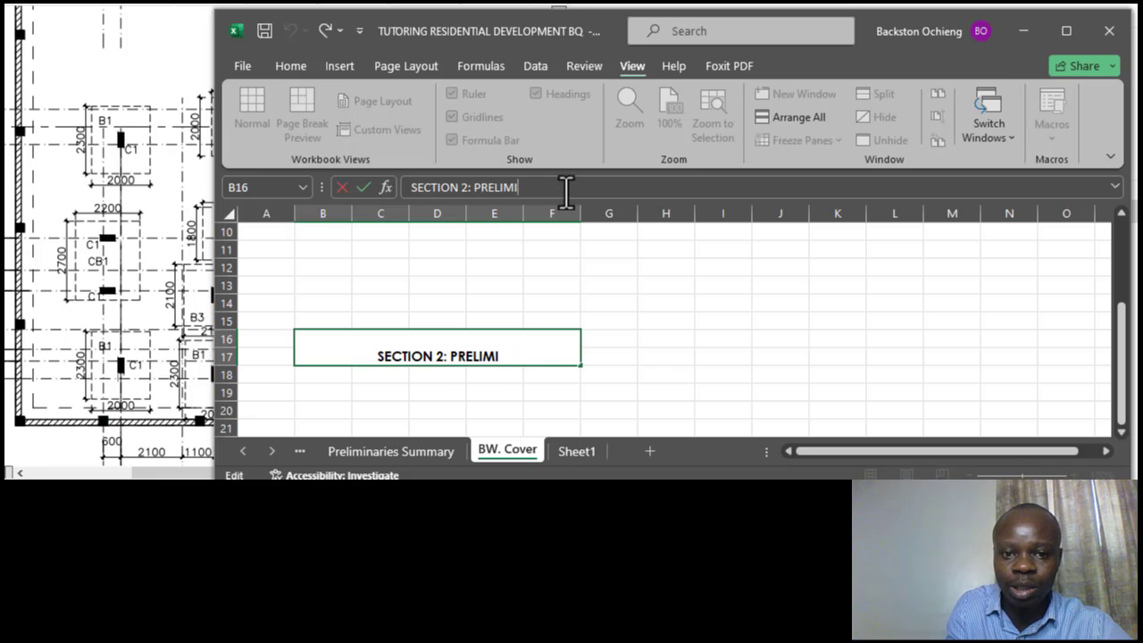
{"action": "key", "text": "BackSpace"}
{"action": "key", "text": "BackSpace"}
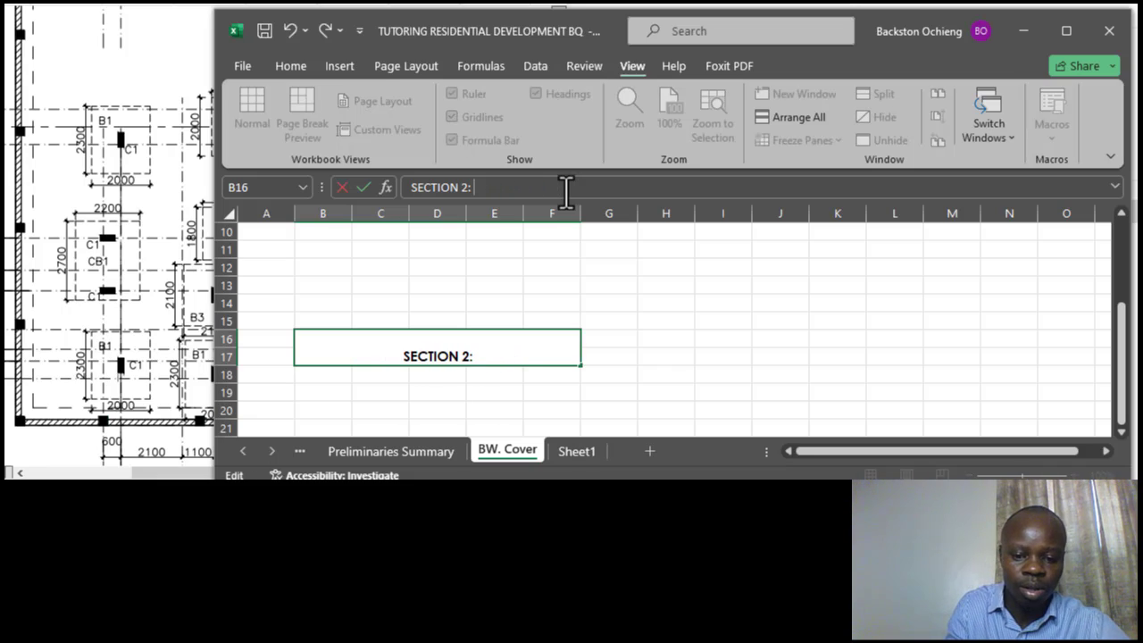
{"action": "type", "text": "BUILDER"}
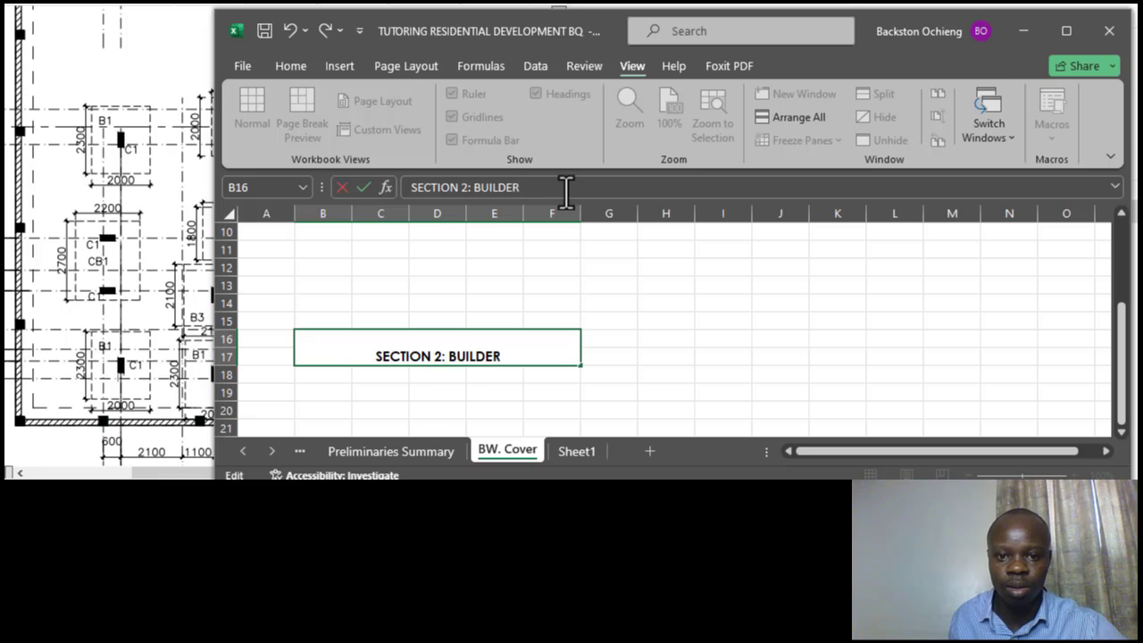
{"action": "type", "text": "S WORKS"}
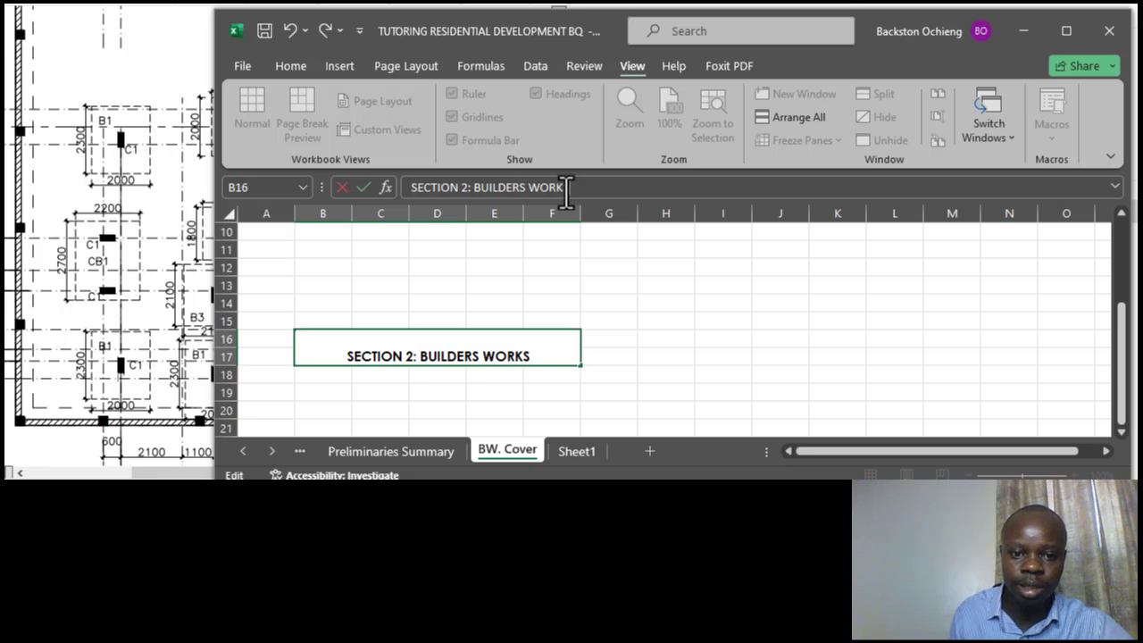
{"action": "key", "text": "ctrl+Return"}
{"action": "left_click", "coordinate": [442, 284]}
{"action": "left_click", "coordinate": [452, 349]}
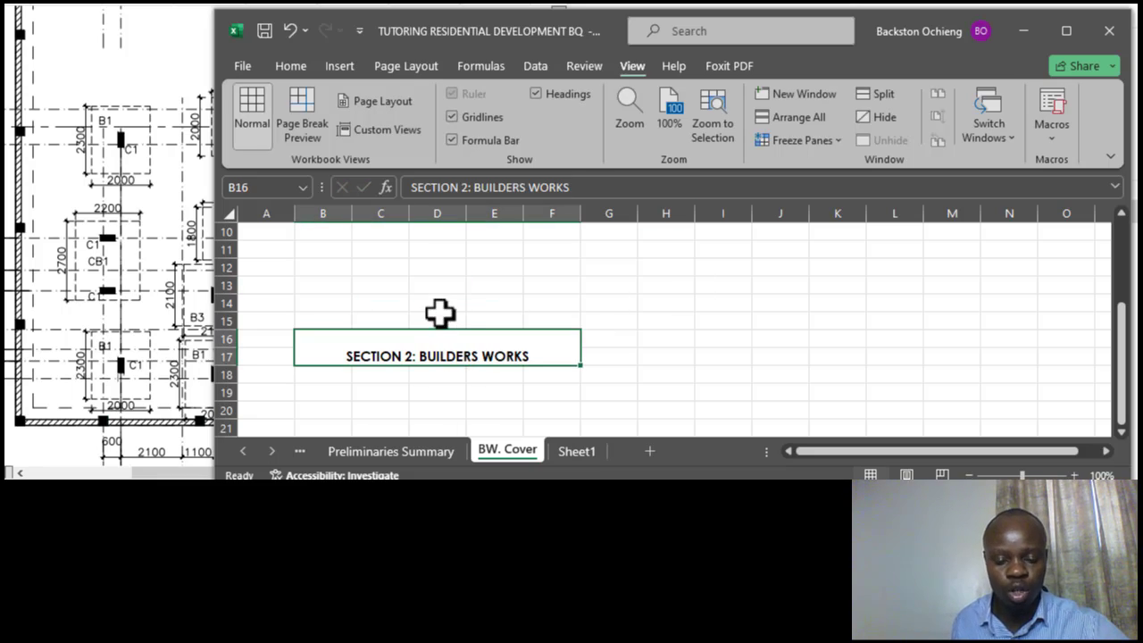
Step: Look over the end of the Preliminaries Summary sheet and the BW. Cover sheet following it
{"action": "left_click", "coordinate": [425, 452]}
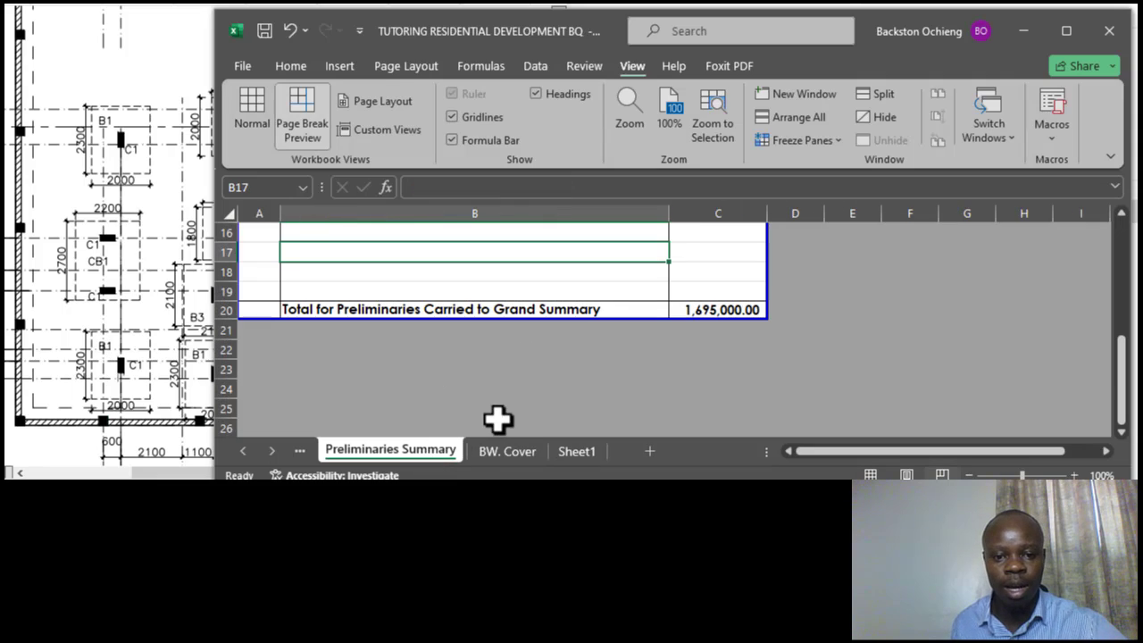
{"action": "key", "text": "ctrl+Page_Down"}
{"action": "left_click", "coordinate": [442, 456]}
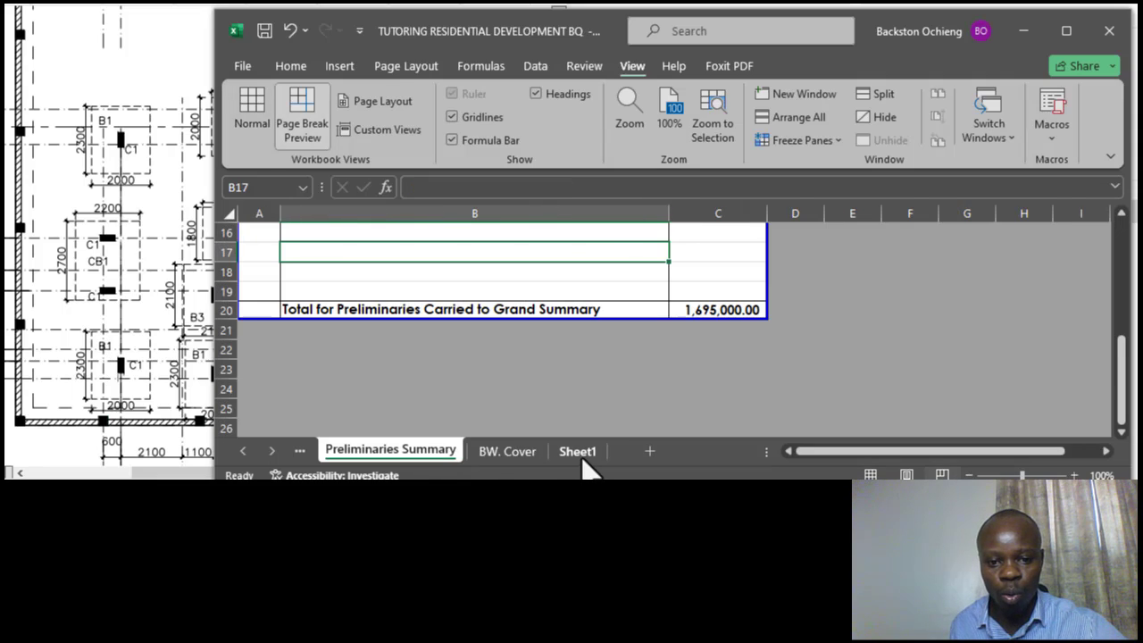
{"action": "left_click", "coordinate": [578, 456]}
{"action": "left_click", "coordinate": [518, 453]}
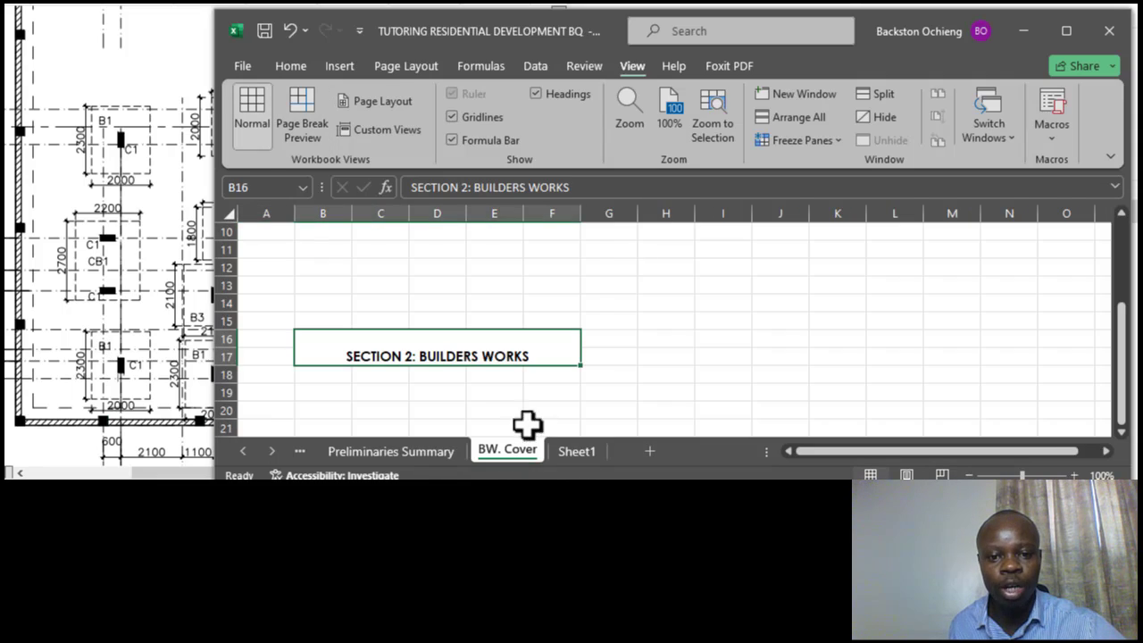
Step: Mark the printable page boundary on the blank Sheet1 by previewing its page breaks and returning to normal view
{"action": "left_click", "coordinate": [577, 451]}
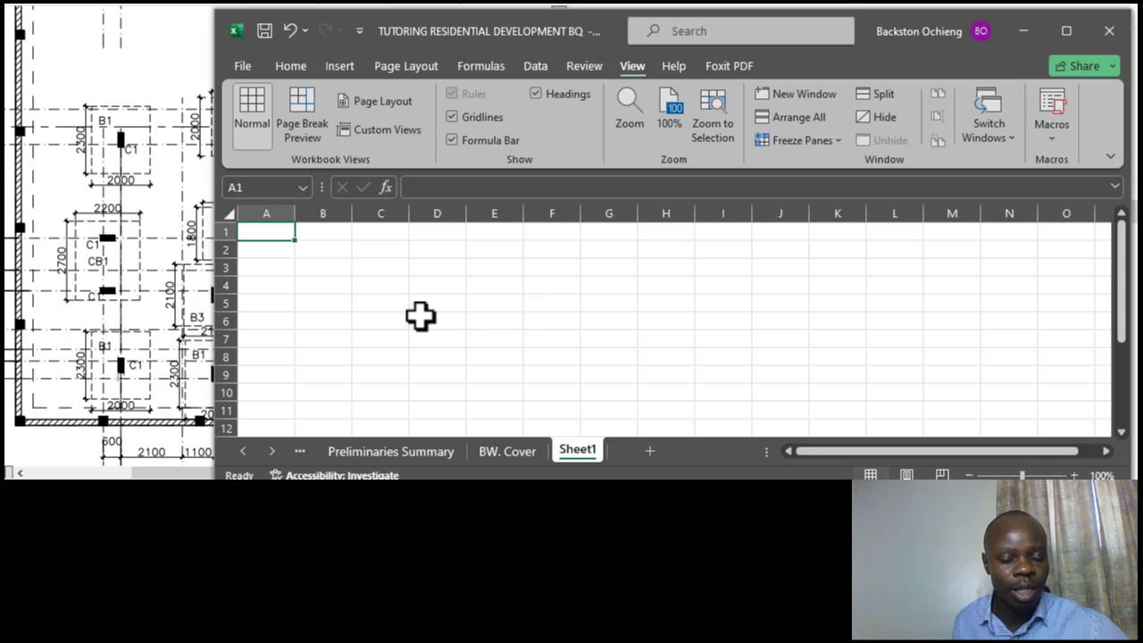
{"action": "left_click_drag", "start_coordinate": [424, 322], "coordinate": [424, 305]}
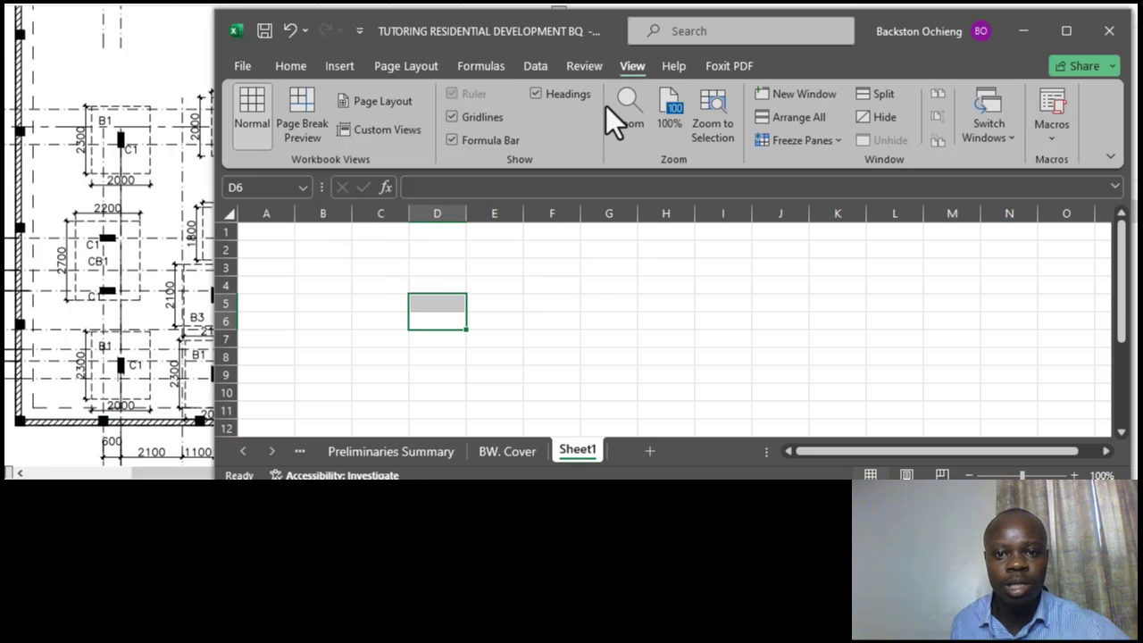
{"action": "left_click", "coordinate": [591, 270]}
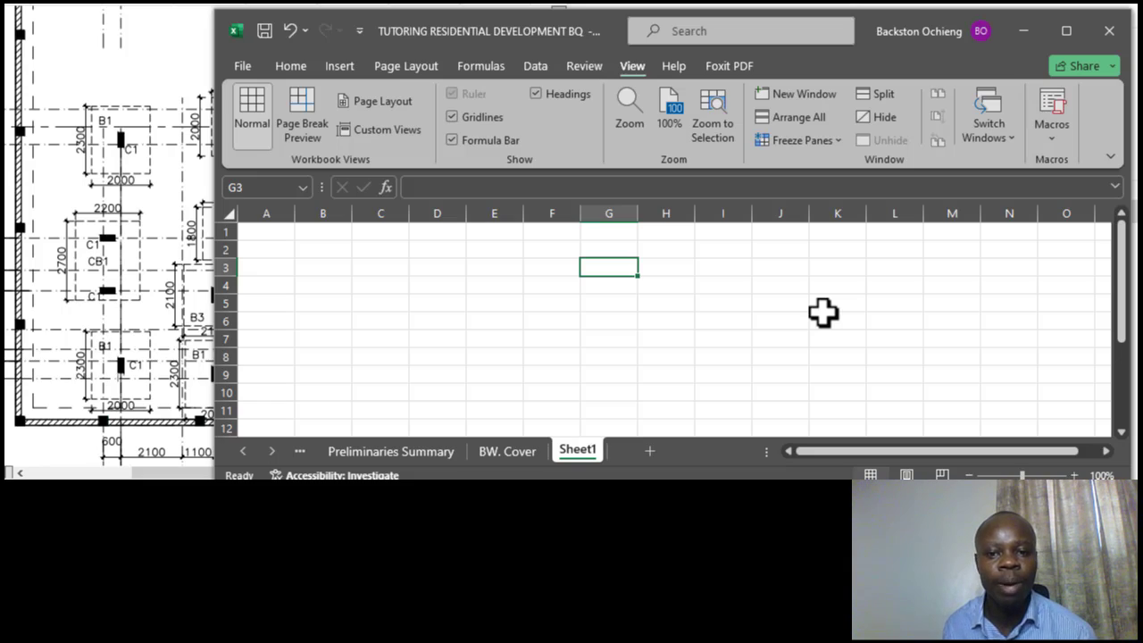
{"action": "left_click", "coordinate": [426, 308]}
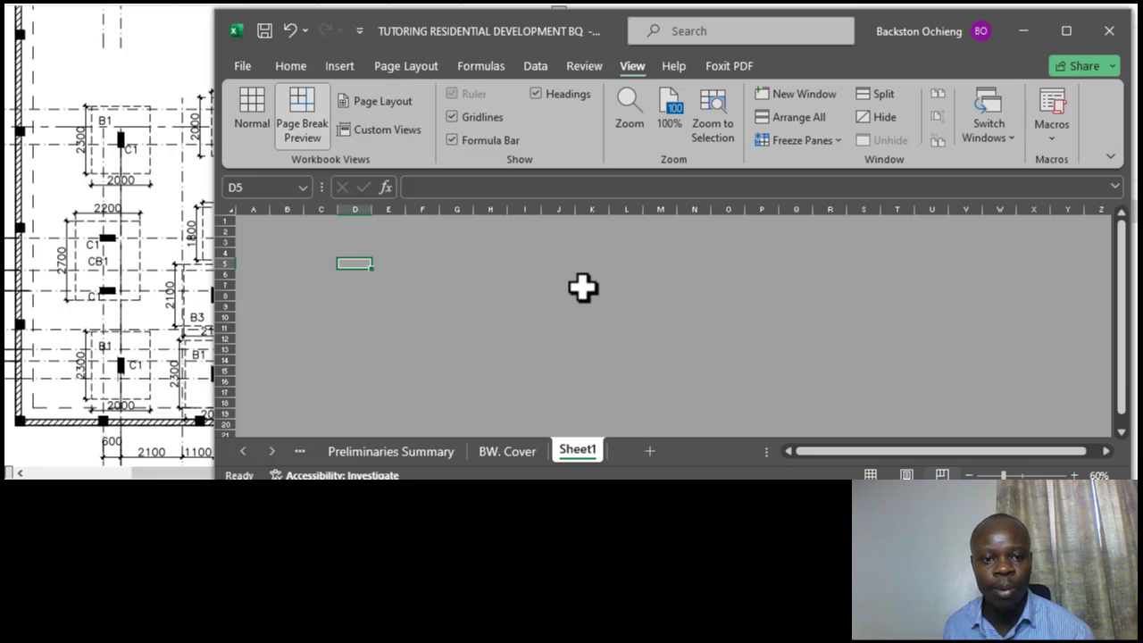
{"action": "left_click", "coordinate": [255, 100]}
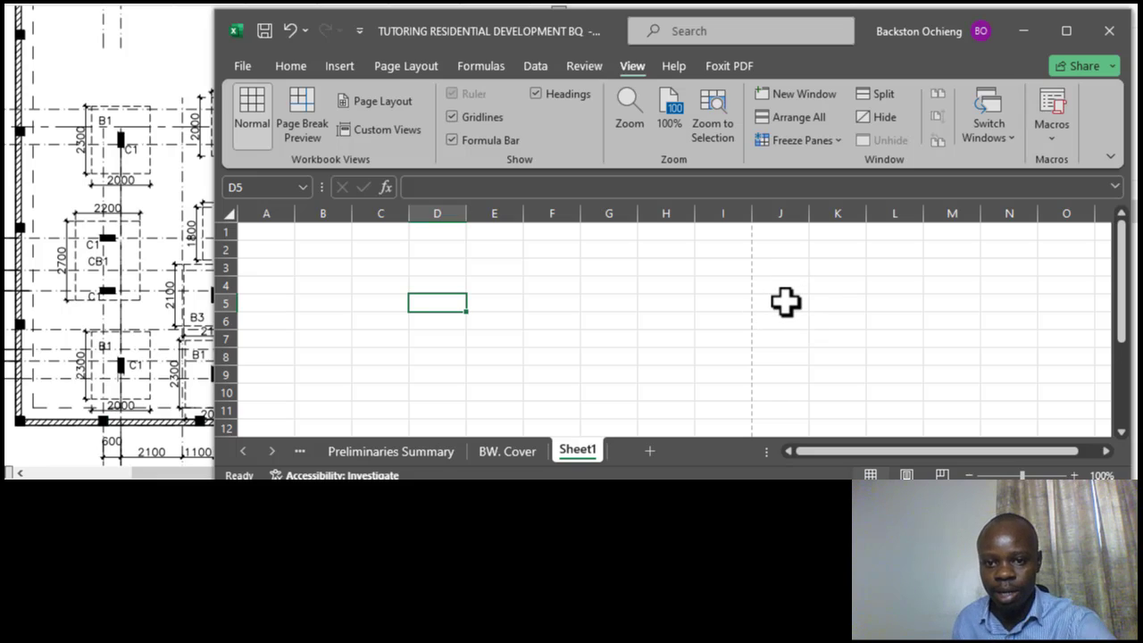
{"action": "left_click", "coordinate": [795, 264]}
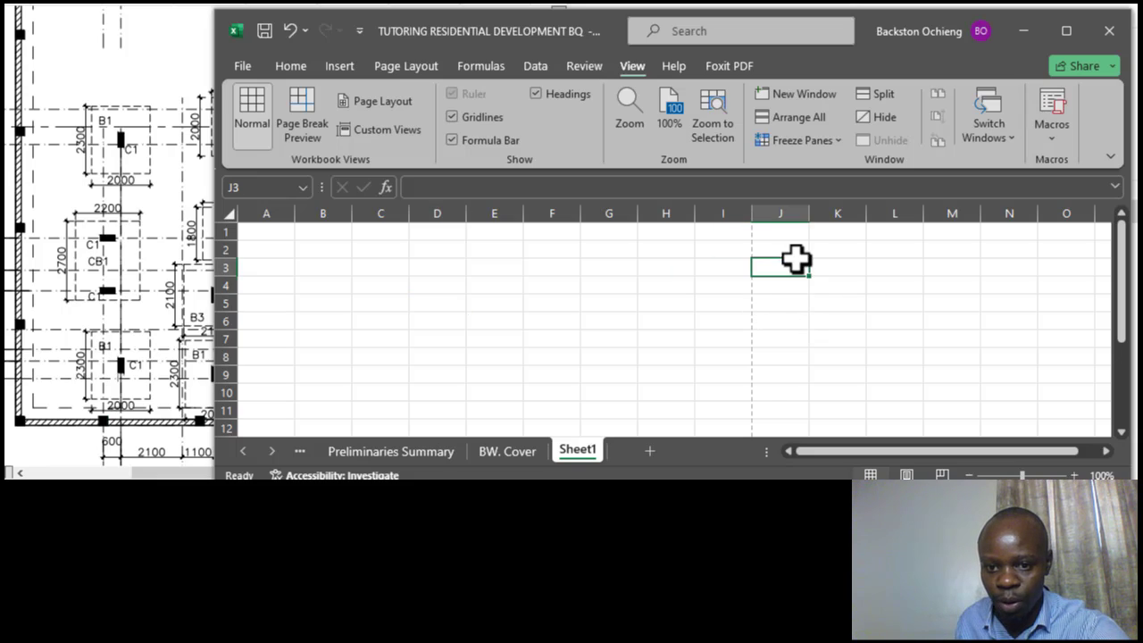
{"action": "left_click", "coordinate": [451, 300]}
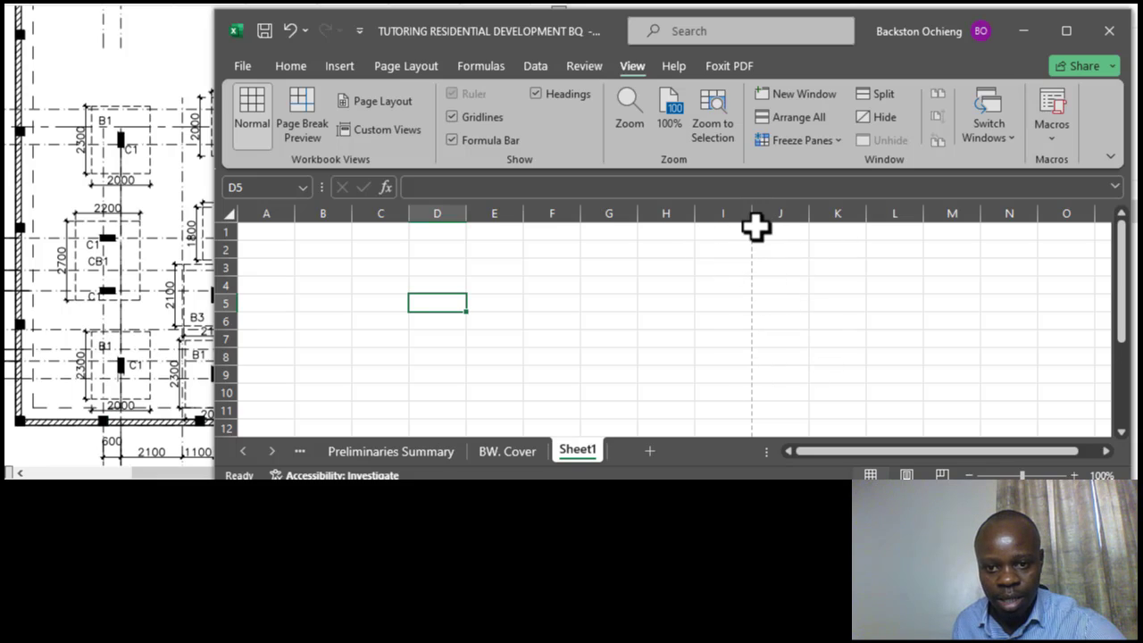
{"action": "left_click", "coordinate": [327, 280]}
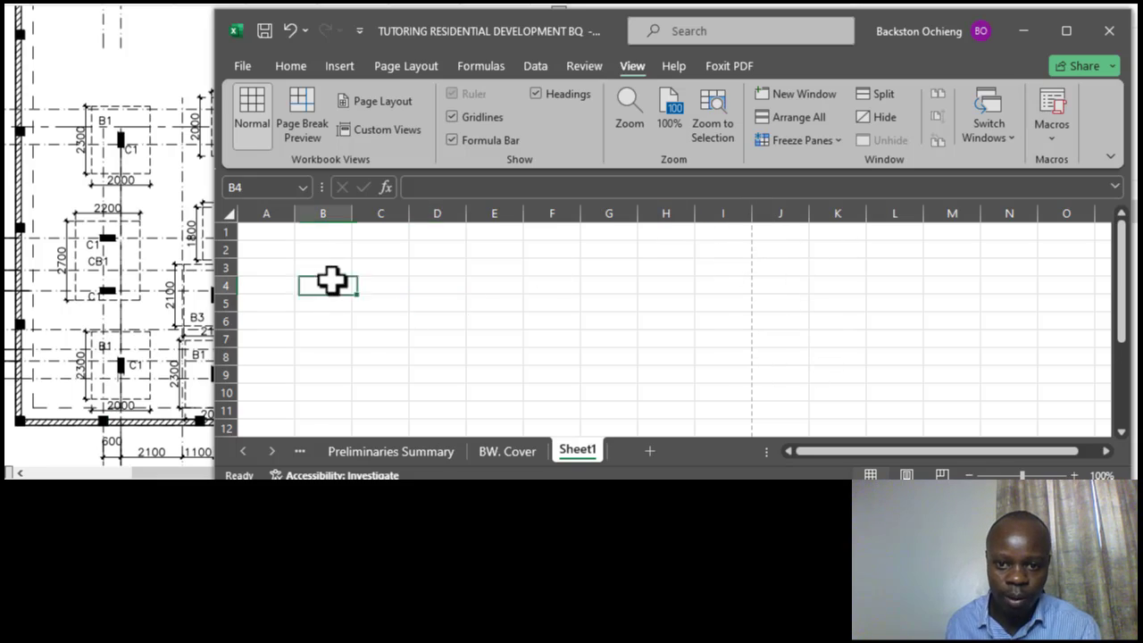
{"action": "left_click", "coordinate": [418, 270]}
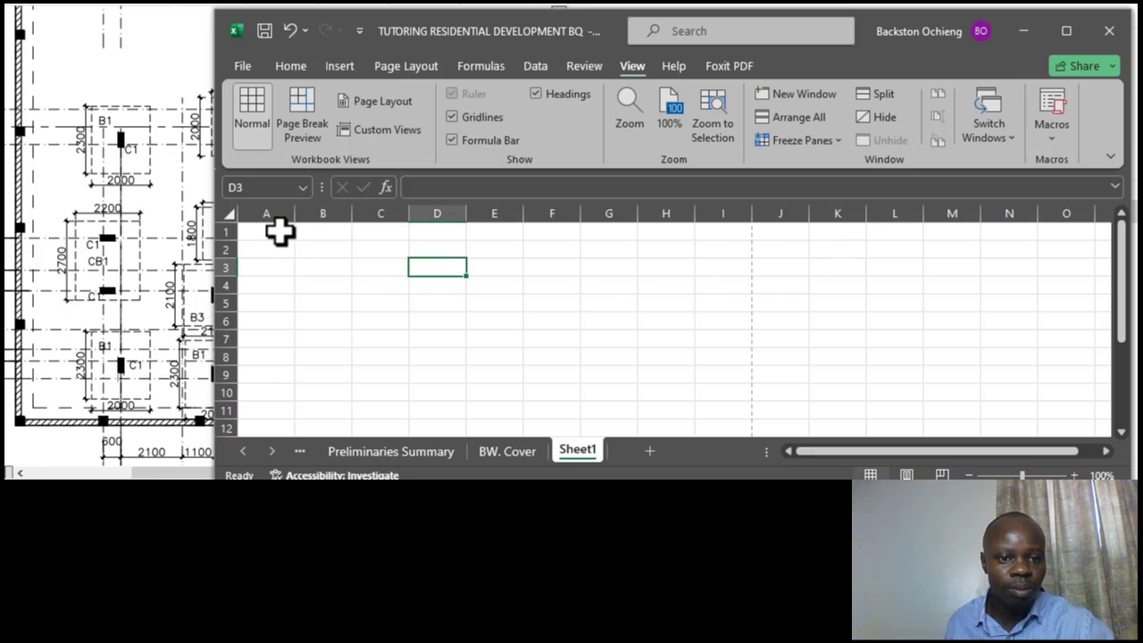
{"action": "left_click", "coordinate": [281, 232]}
{"action": "left_click", "coordinate": [358, 300]}
{"action": "left_click", "coordinate": [275, 232]}
{"action": "left_click", "coordinate": [285, 267]}
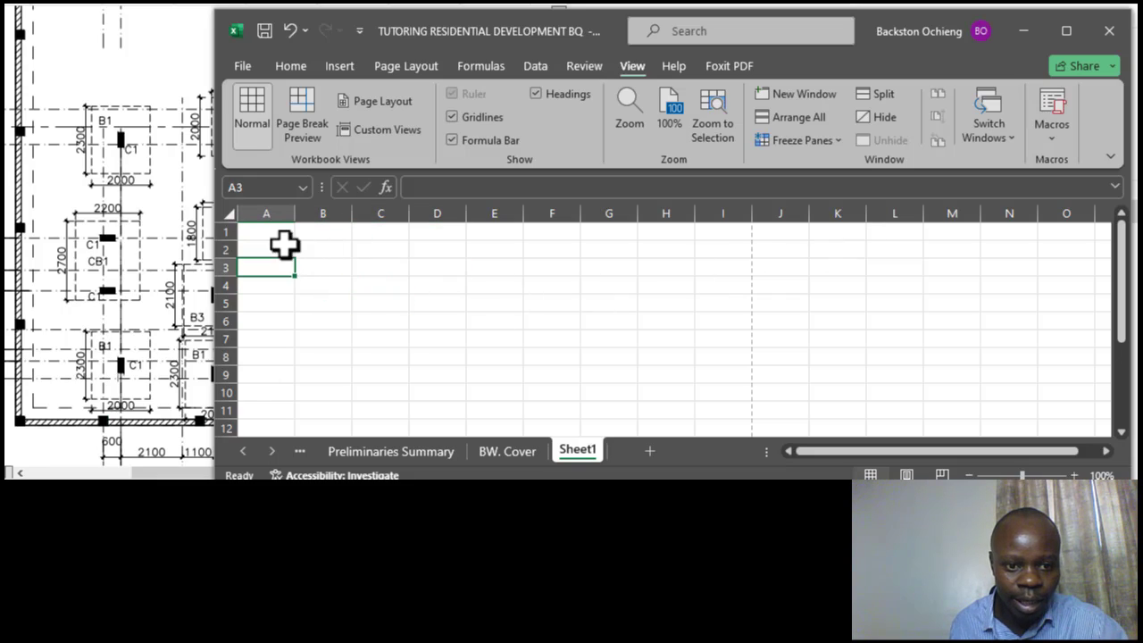
{"action": "left_click", "coordinate": [283, 230]}
{"action": "left_click", "coordinate": [276, 282]}
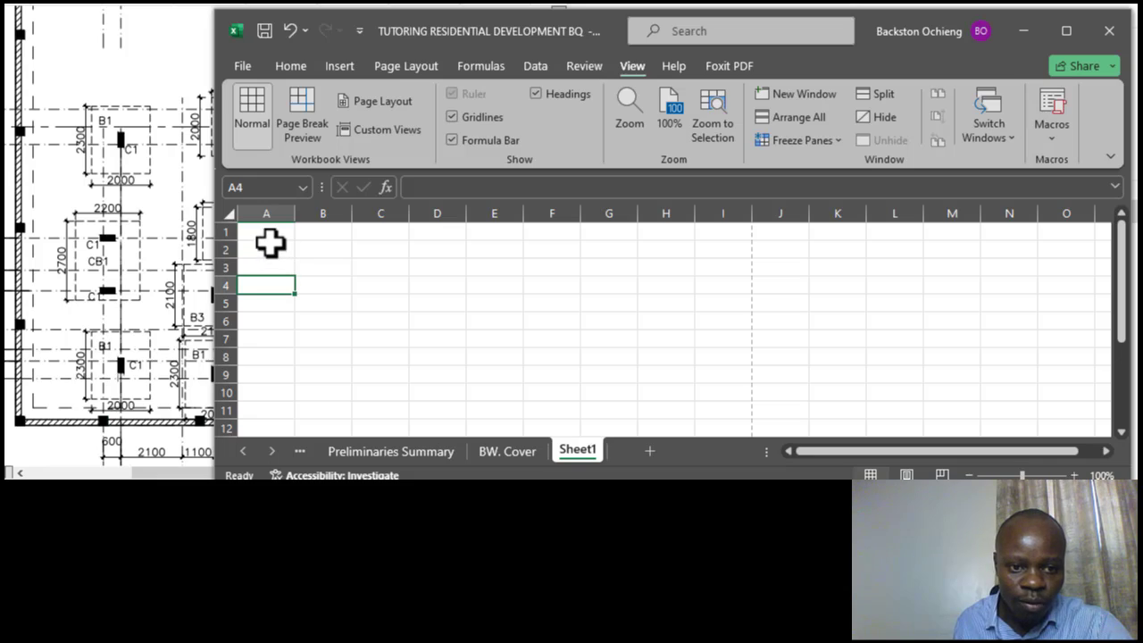
{"action": "left_click", "coordinate": [270, 233]}
{"action": "left_click_drag", "start_coordinate": [267, 233], "coordinate": [725, 232]}
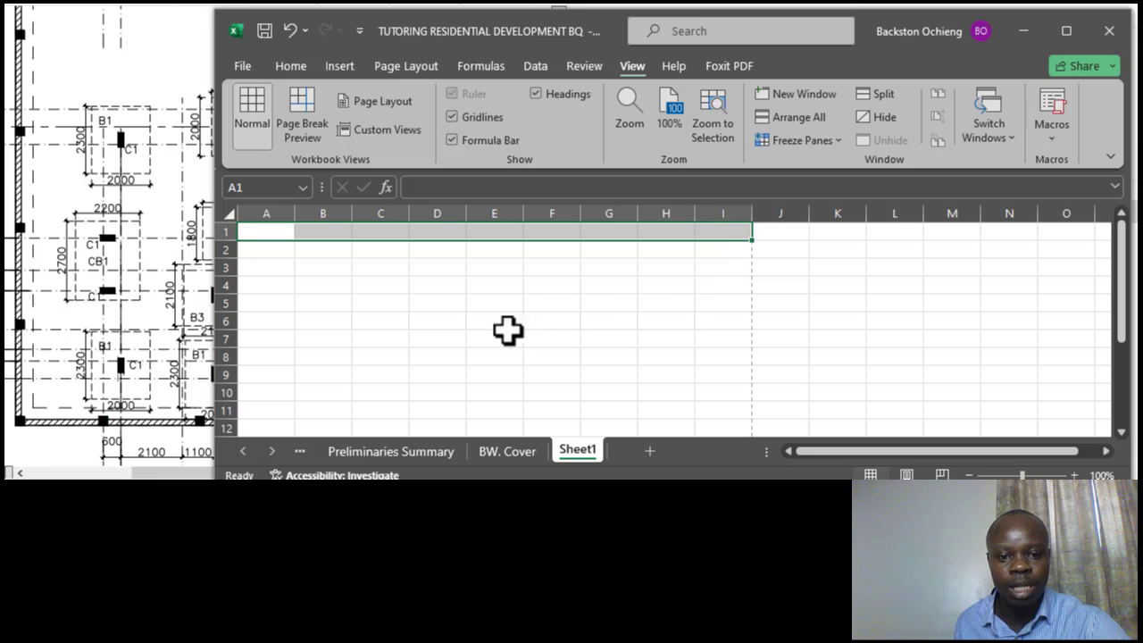
{"action": "left_click", "coordinate": [498, 319]}
Step: Merge and center cells A1 to I1 on Sheet1, spanning the page width
{"action": "left_click", "coordinate": [265, 234]}
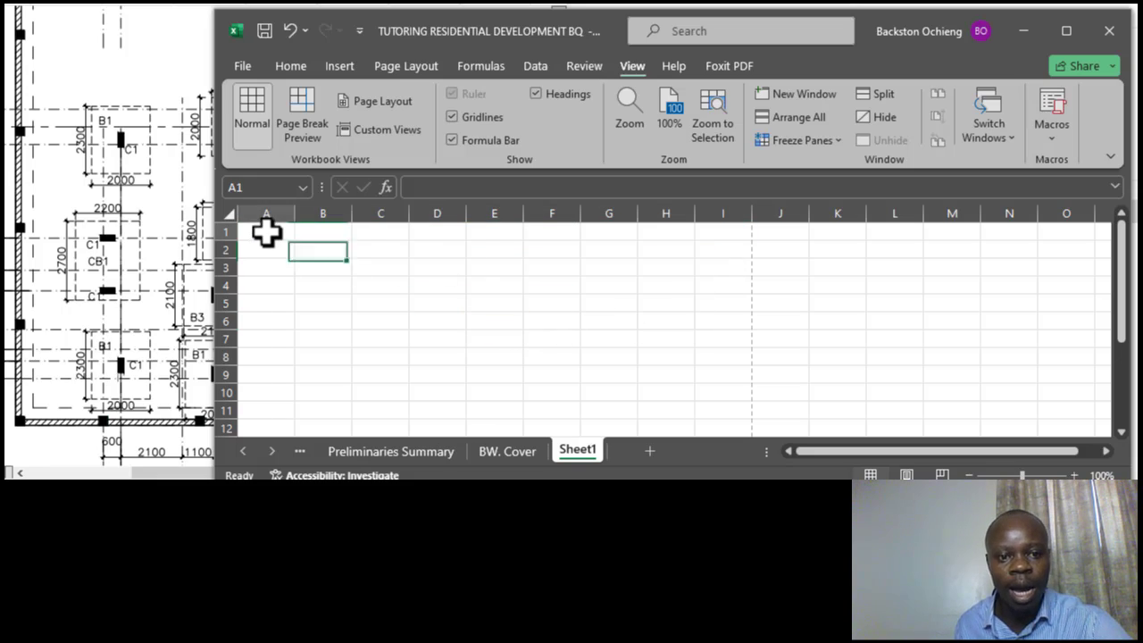
{"action": "left_click_drag", "start_coordinate": [270, 228], "coordinate": [708, 227]}
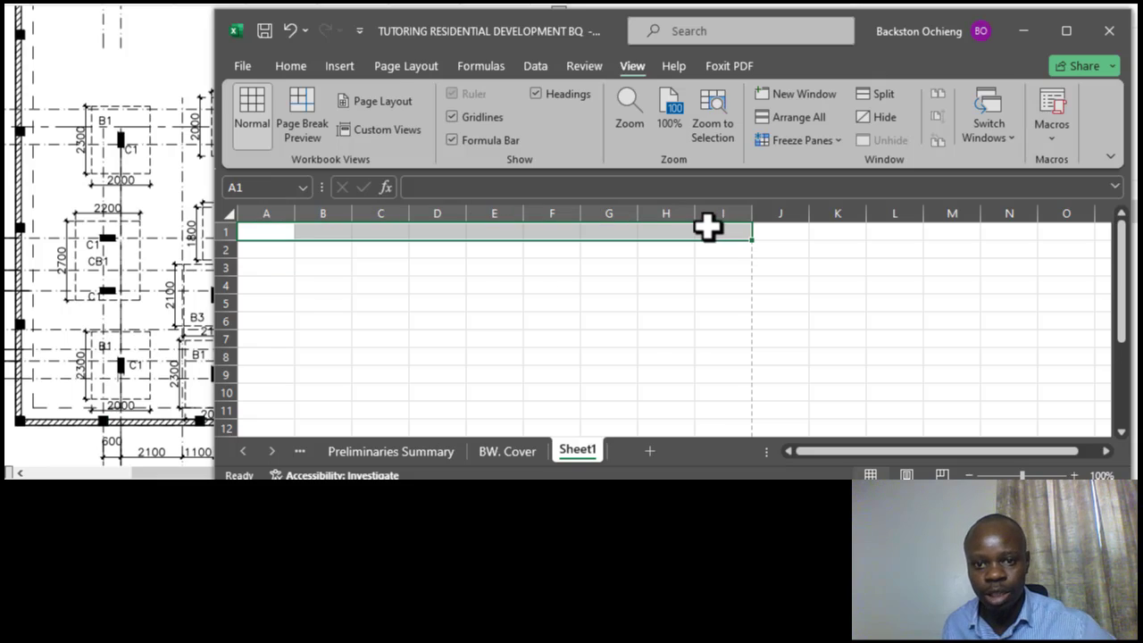
{"action": "left_click", "coordinate": [295, 66]}
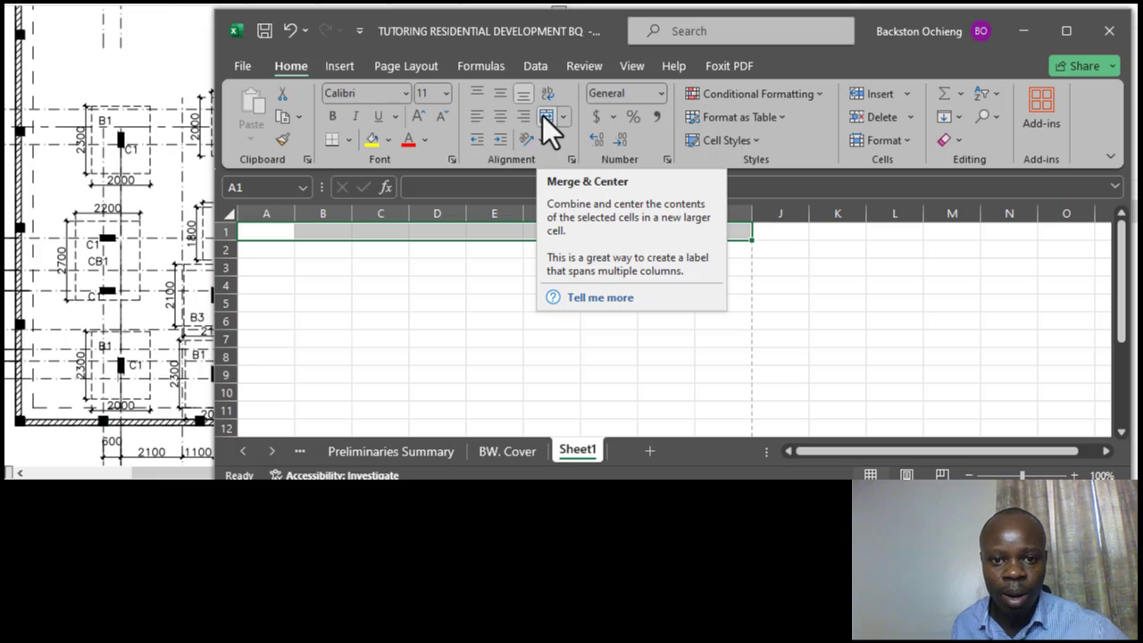
{"action": "left_click", "coordinate": [546, 125]}
{"action": "left_click", "coordinate": [616, 303]}
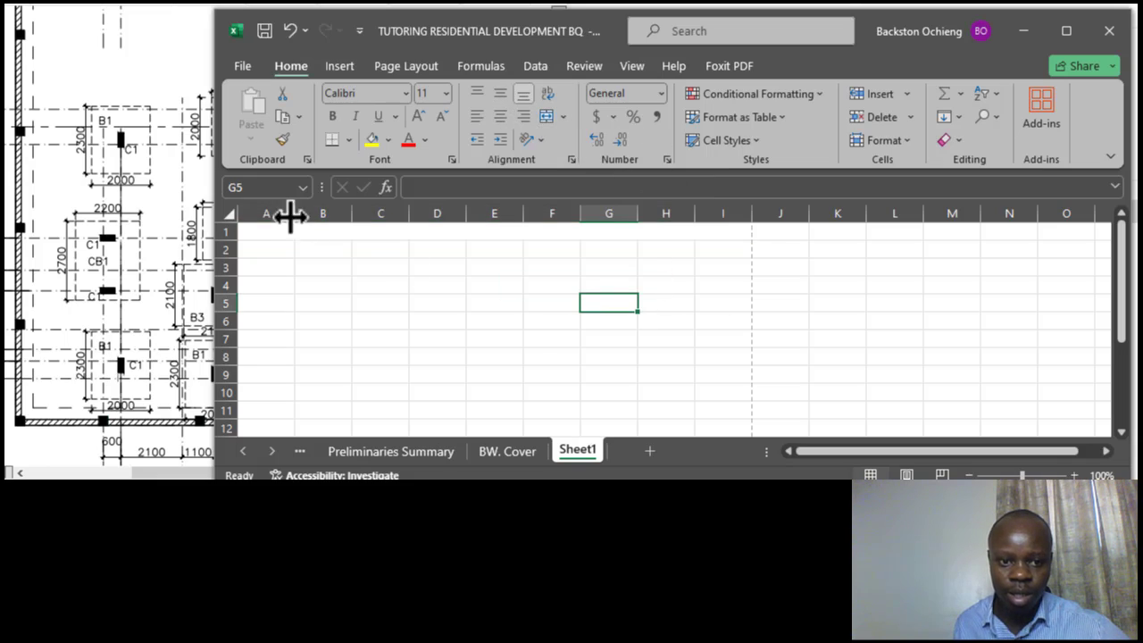
Step: Link merged cell A1 on Sheet1 to the project title range A1:I1 on the Cover Page sheet
{"action": "left_click", "coordinate": [311, 232]}
{"action": "type", "text": "="}
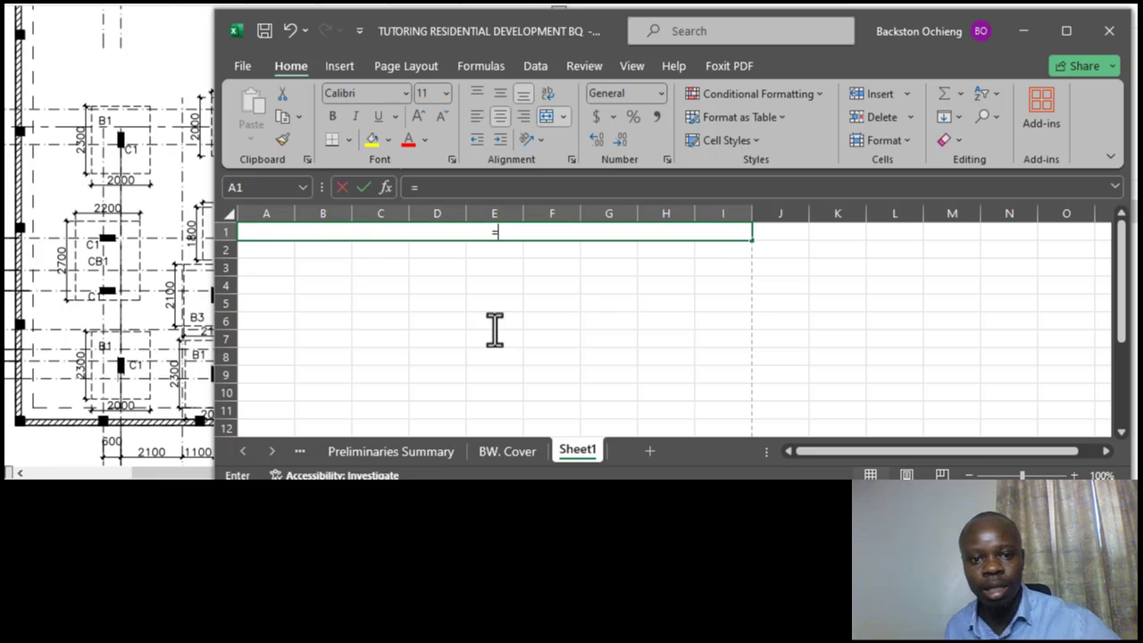
{"action": "left_click", "coordinate": [244, 452]}
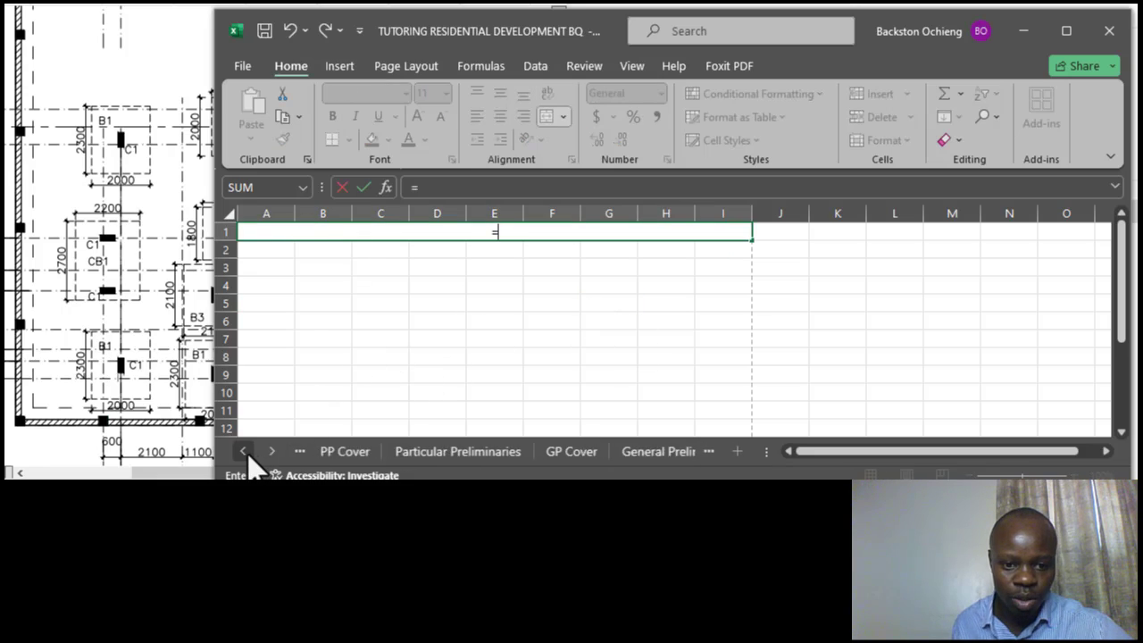
{"action": "left_click", "coordinate": [368, 448]}
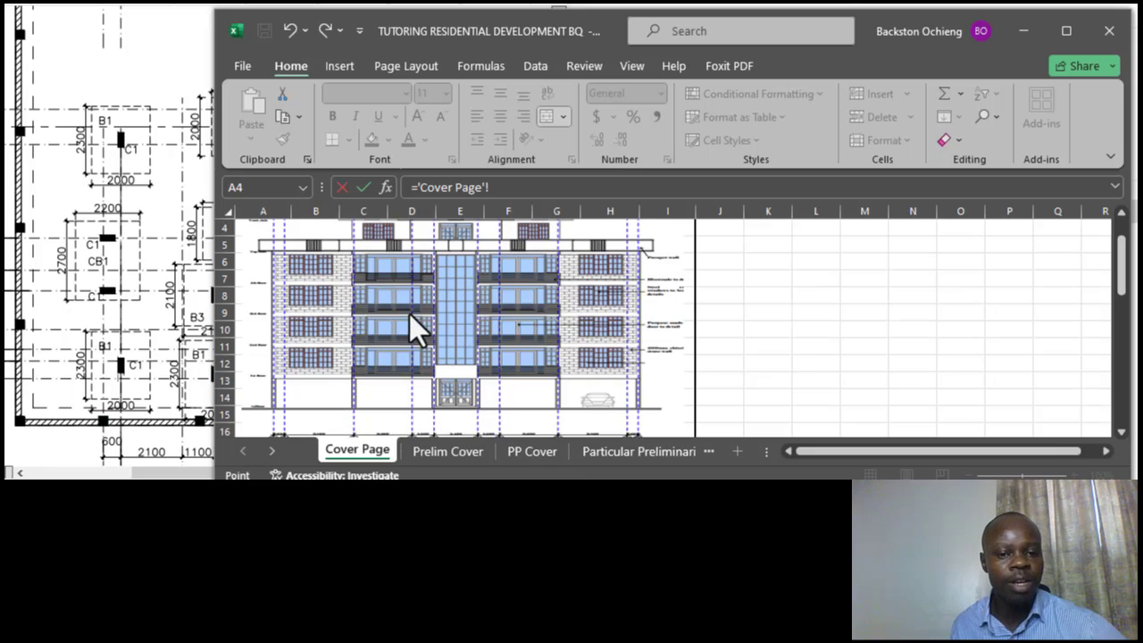
{"action": "left_click", "coordinate": [402, 236]}
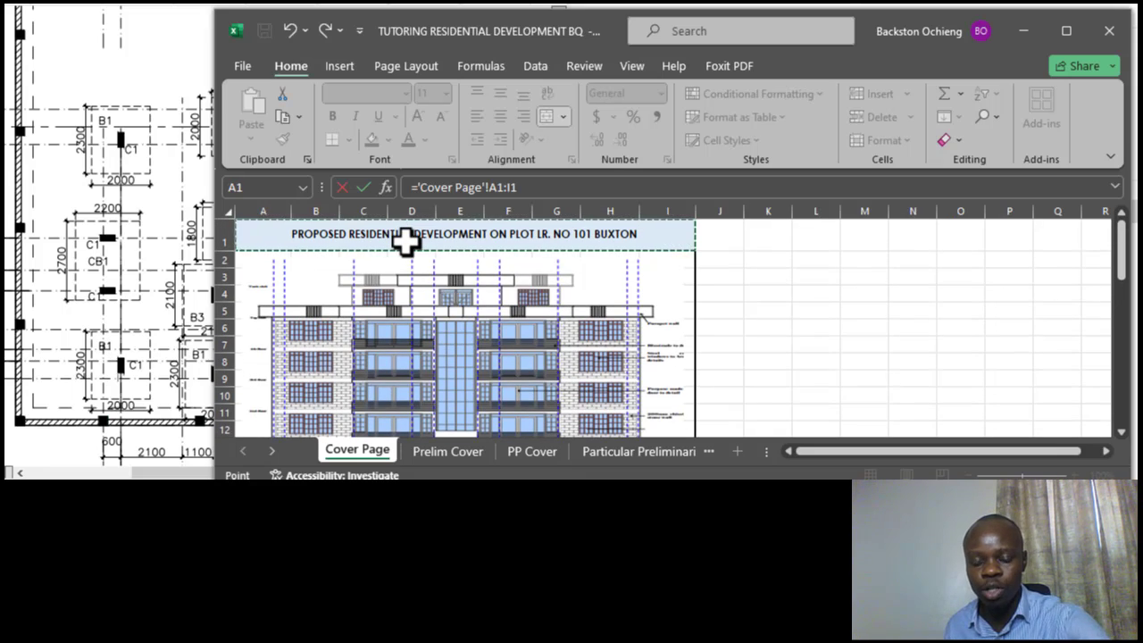
{"action": "key", "text": "Return"}
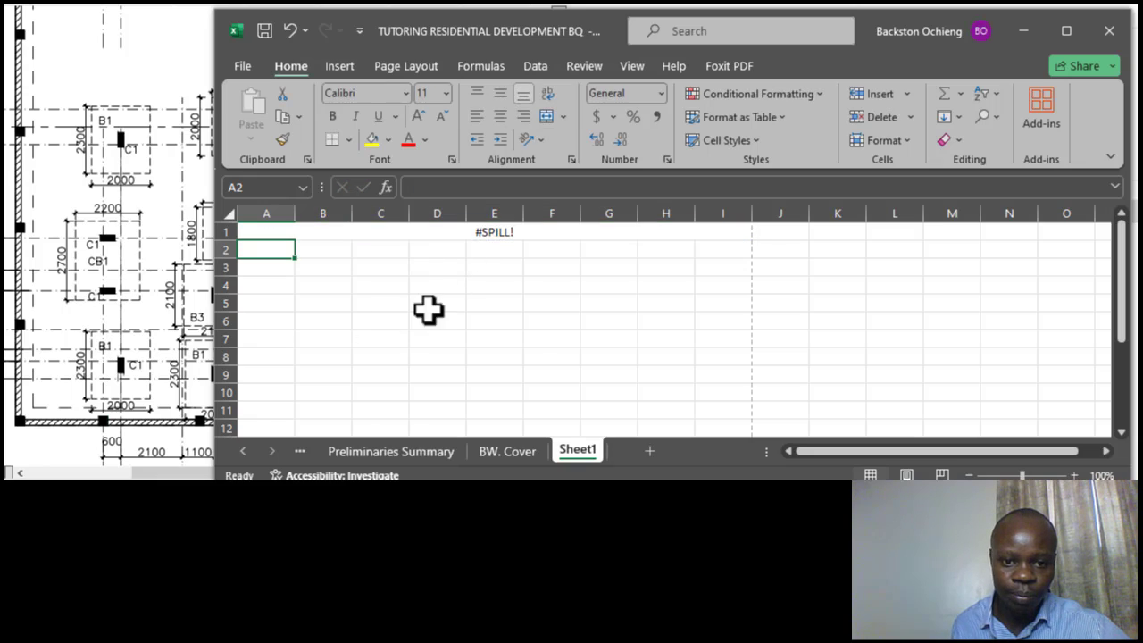
Step: Shorten the reference in Sheet1's merged title cell to a single cell, ='Cover Page'!A1
{"action": "key", "text": "Up"}
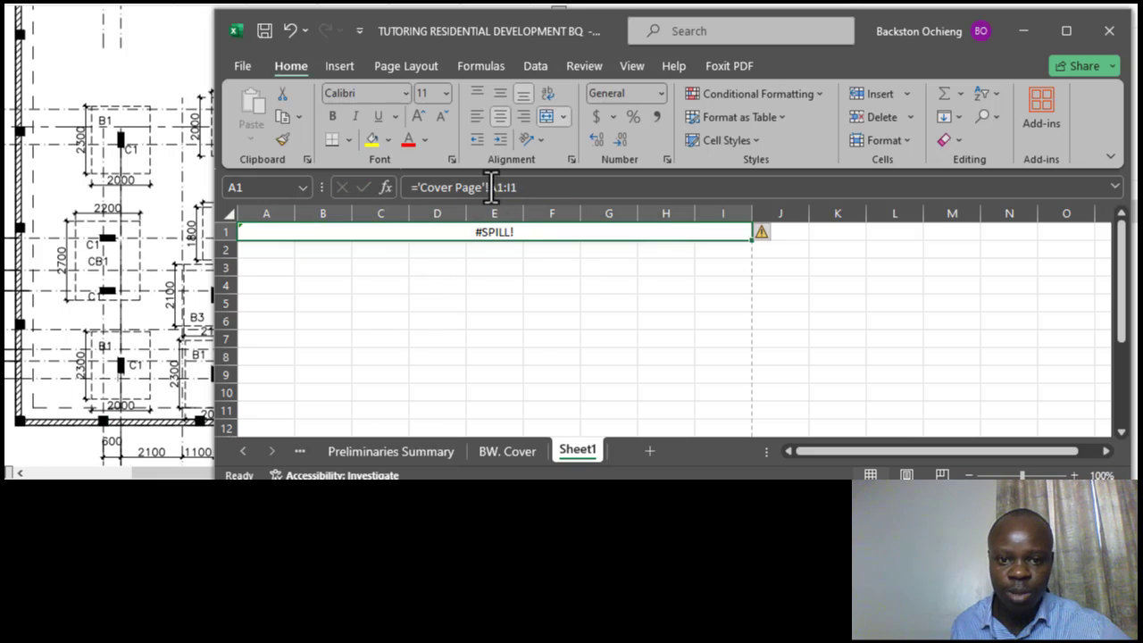
{"action": "left_click", "coordinate": [521, 192]}
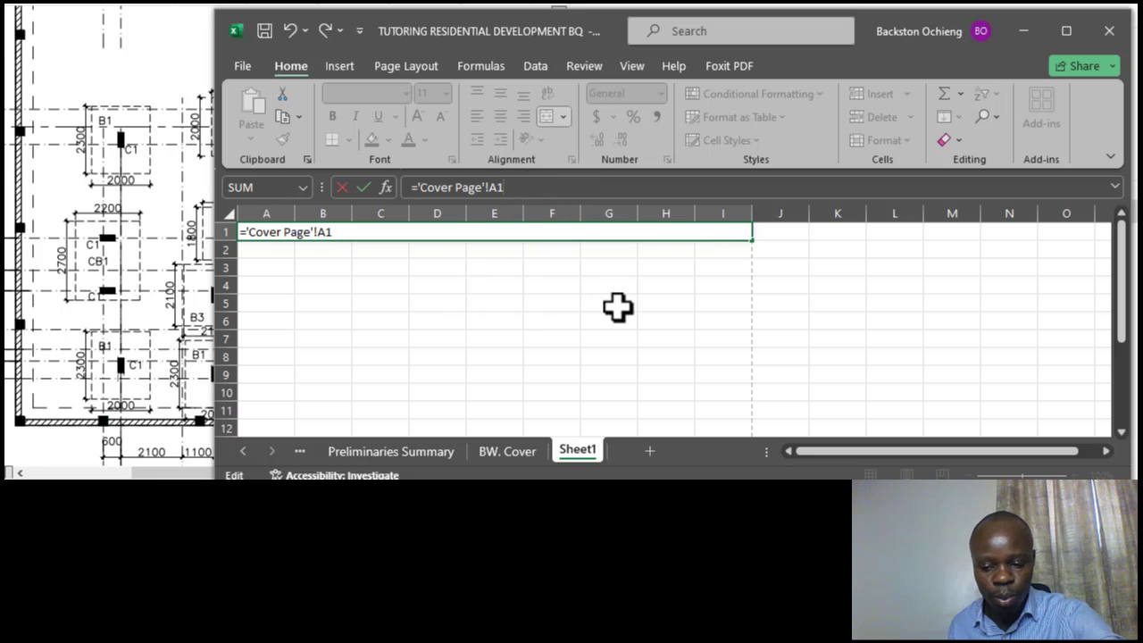
{"action": "key", "text": "Return"}
{"action": "left_click", "coordinate": [543, 361]}
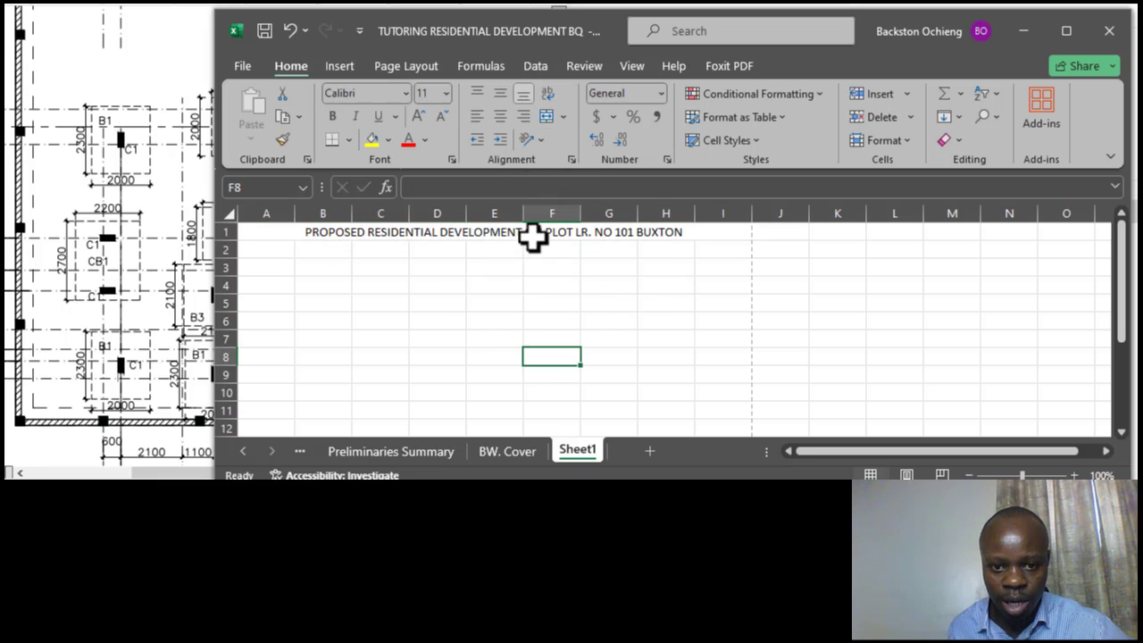
{"action": "left_click", "coordinate": [533, 236]}
{"action": "left_click", "coordinate": [537, 290]}
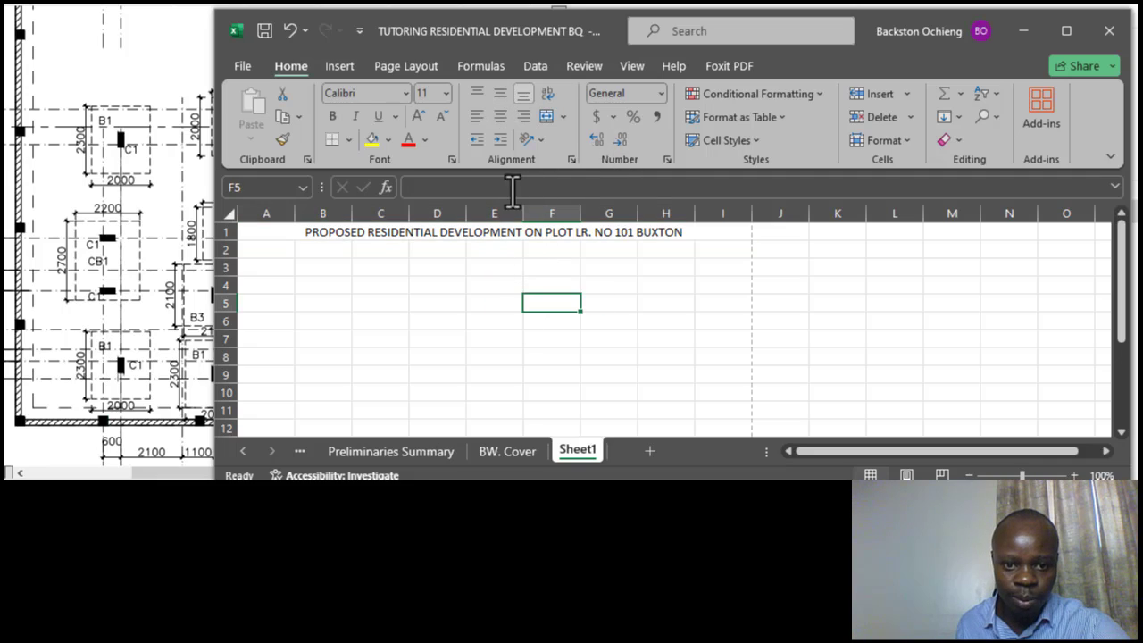
{"action": "left_click", "coordinate": [459, 232]}
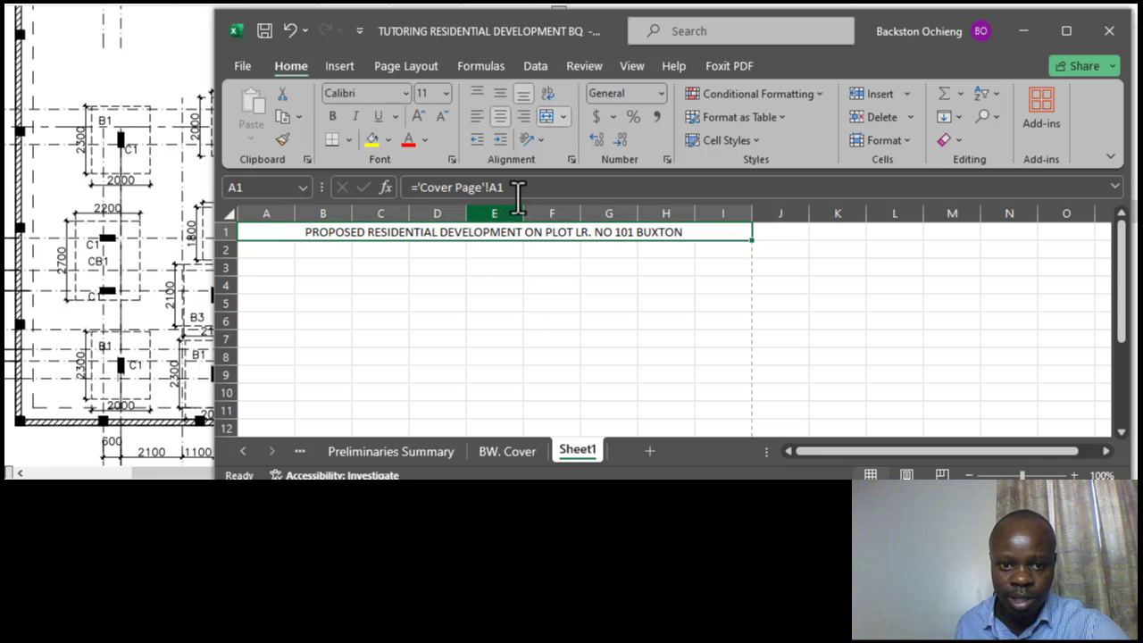
{"action": "left_click", "coordinate": [570, 356]}
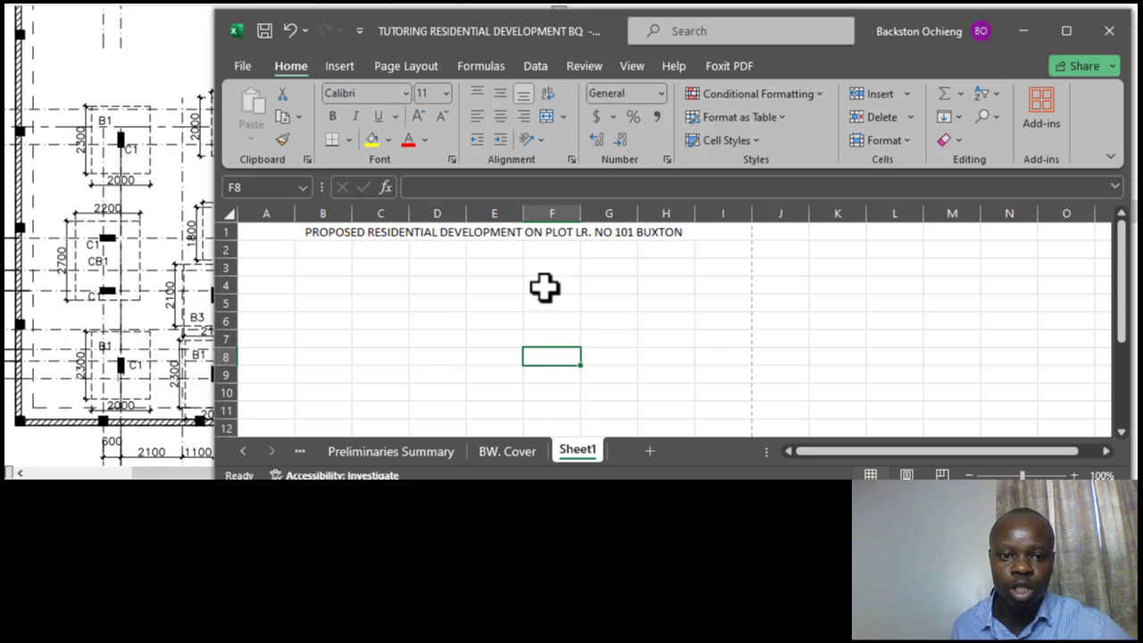
{"action": "left_click", "coordinate": [379, 234]}
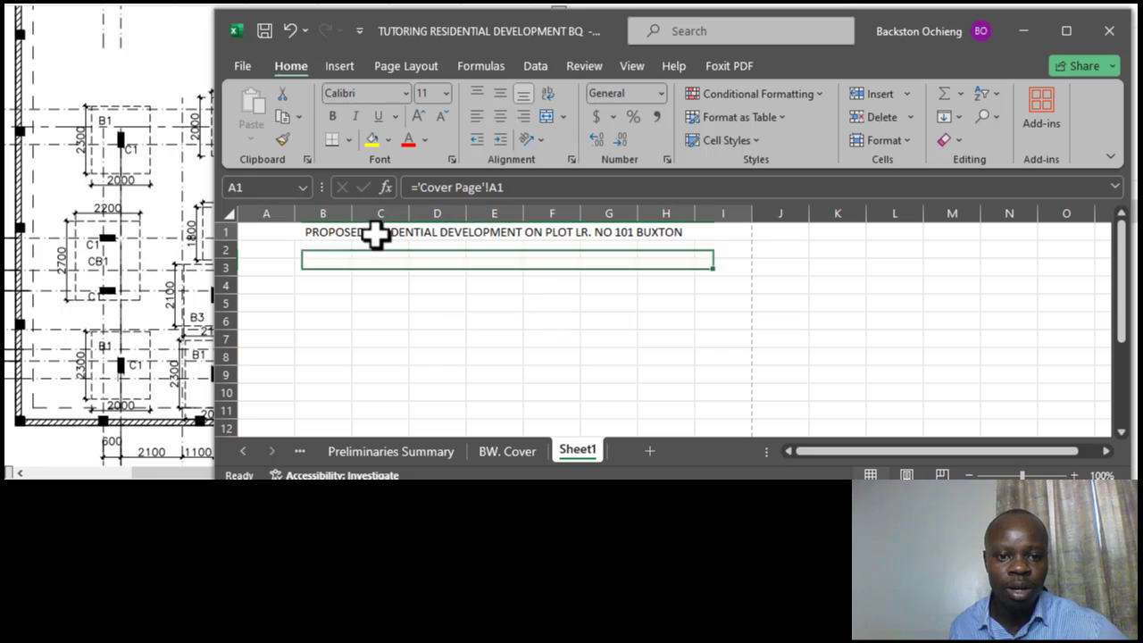
{"action": "left_click", "coordinate": [371, 286]}
{"action": "left_click", "coordinate": [398, 233]}
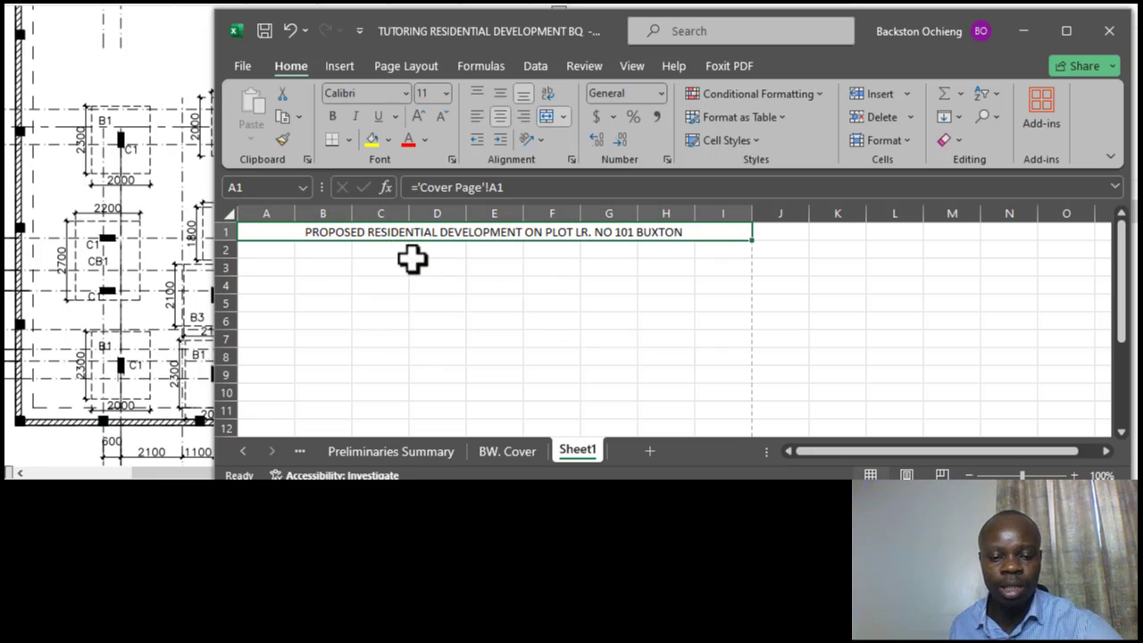
{"action": "left_click", "coordinate": [395, 316]}
{"action": "left_click", "coordinate": [378, 236]}
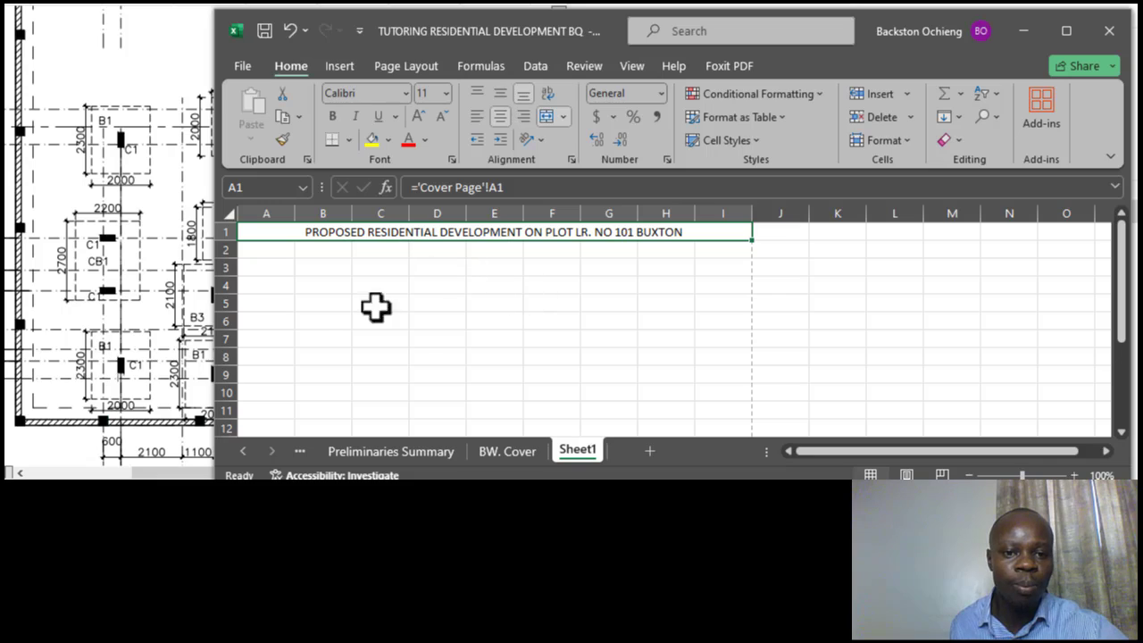
{"action": "left_click", "coordinate": [327, 281]}
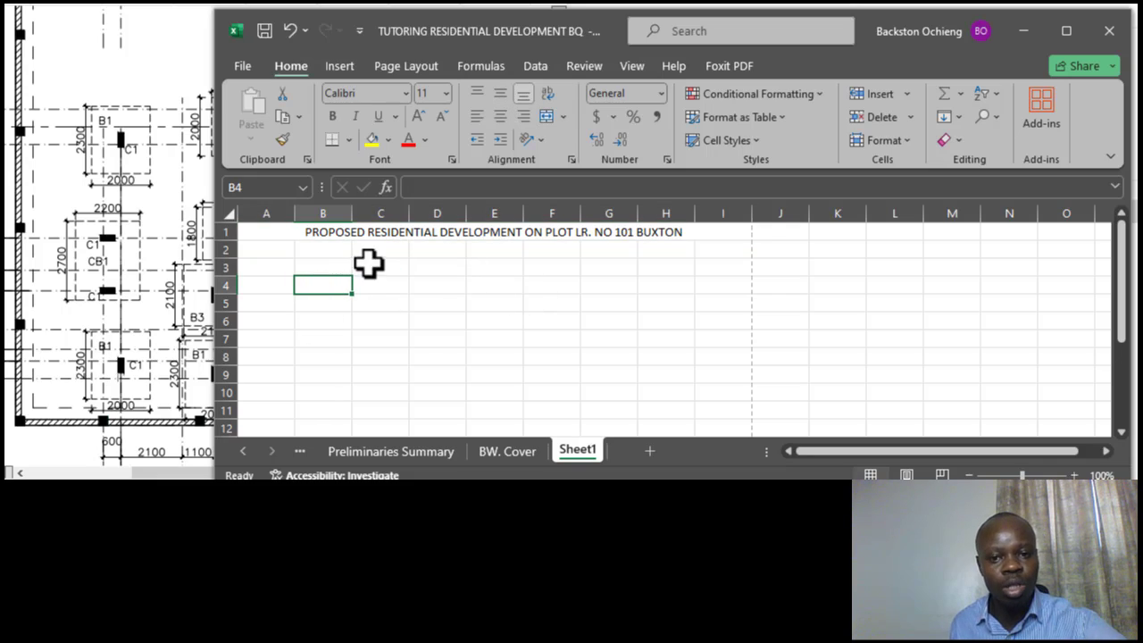
{"action": "left_click", "coordinate": [276, 251]}
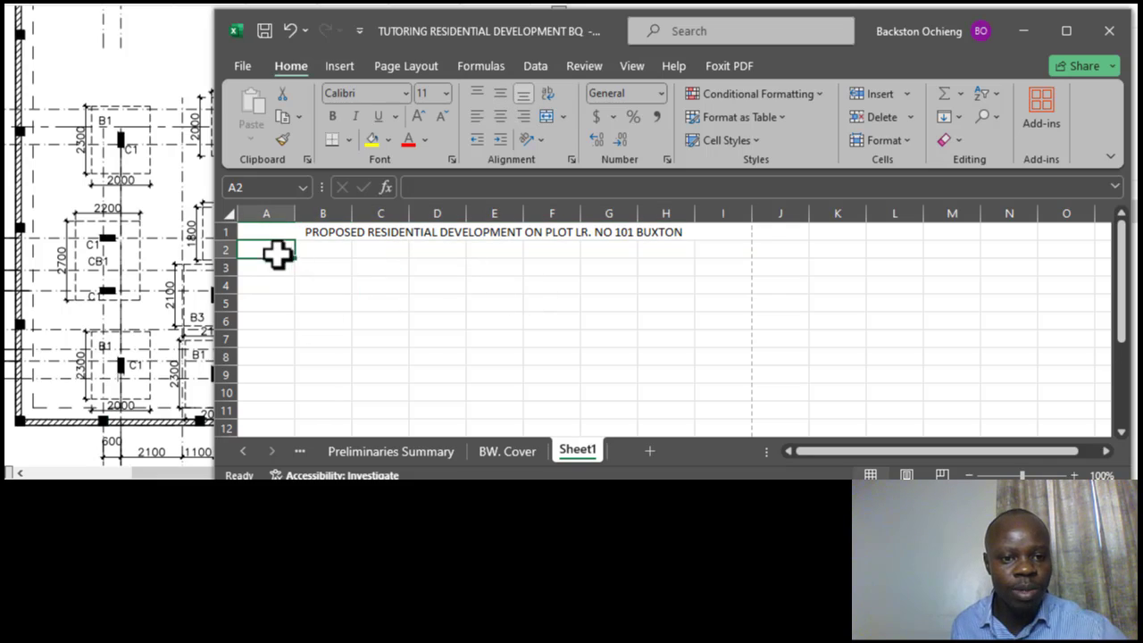
{"action": "left_click", "coordinate": [328, 302]}
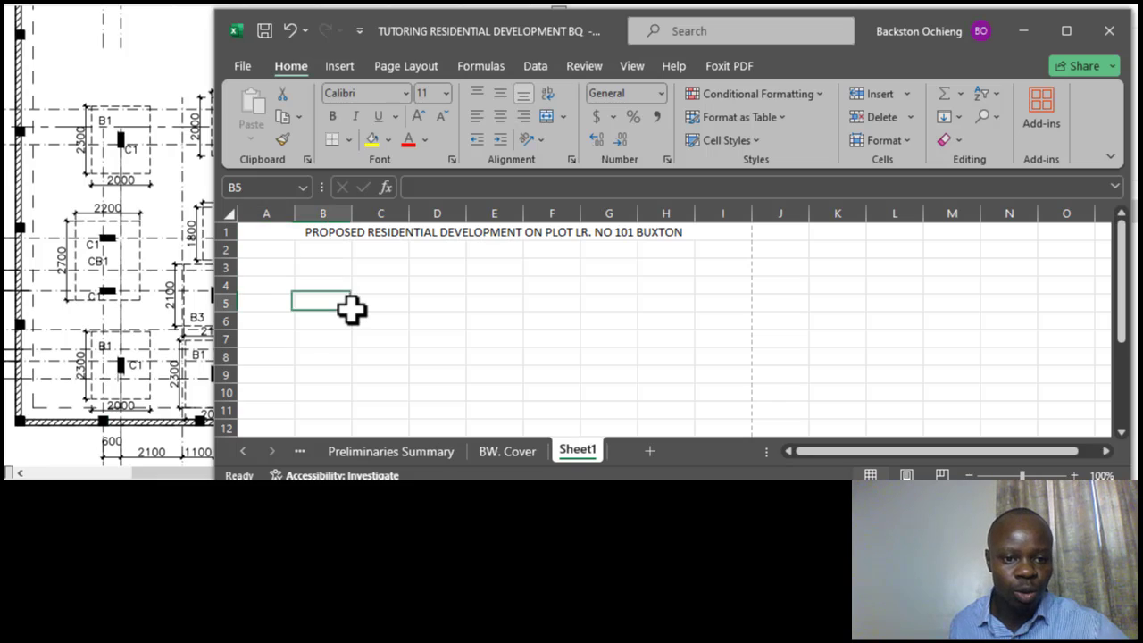
Step: Enter the column heading ITEM in cell A2, directly under the project title
{"action": "left_click", "coordinate": [268, 253]}
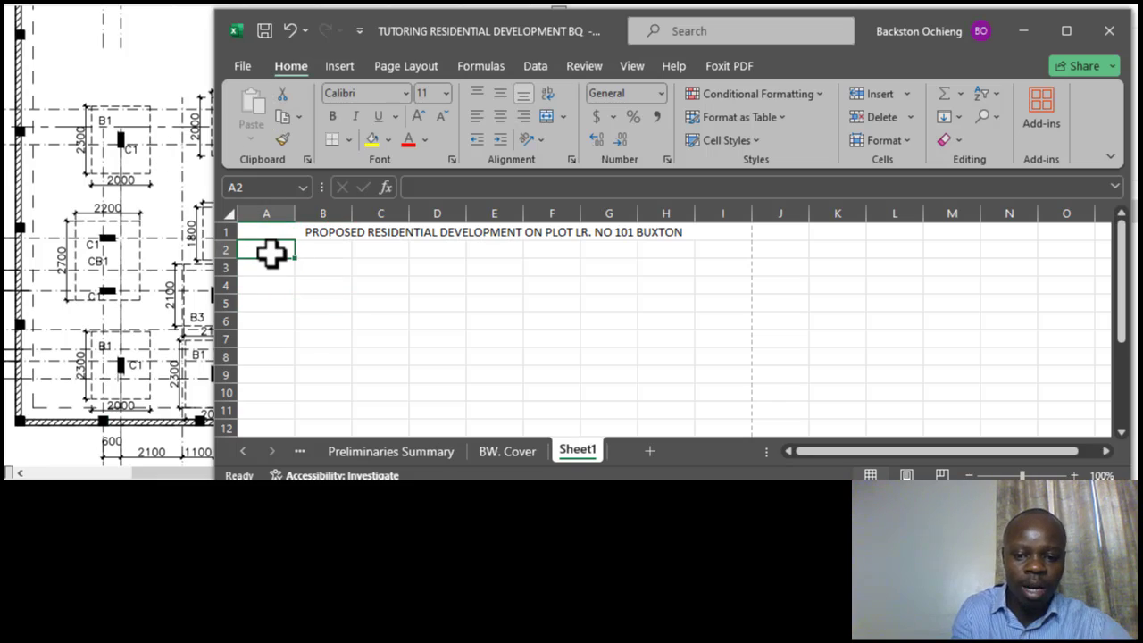
{"action": "type", "text": "ITEM"}
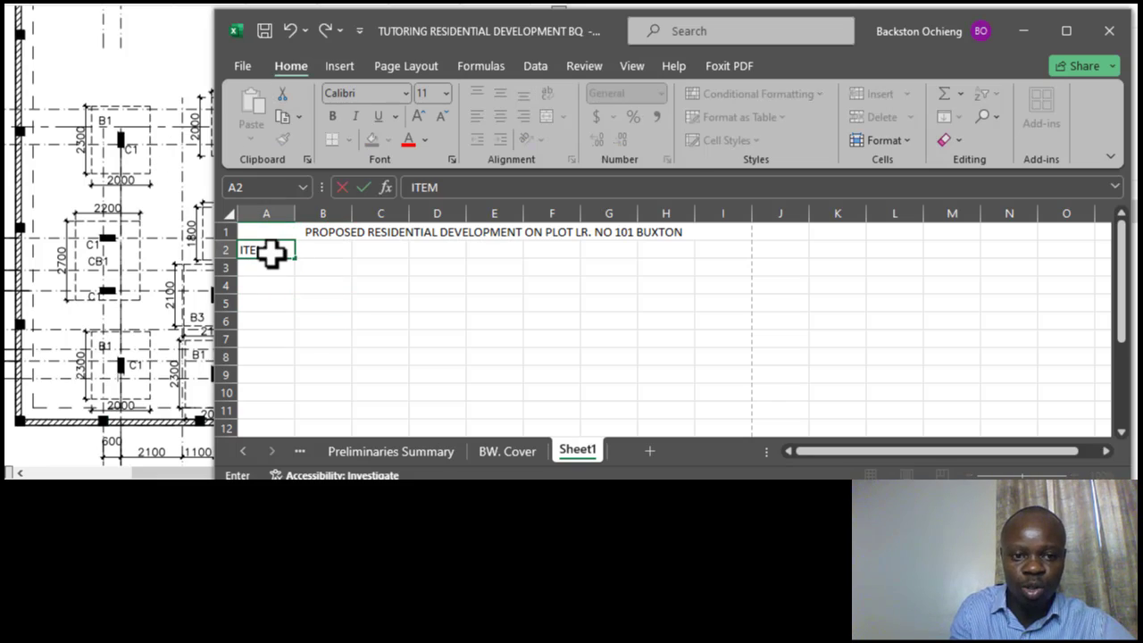
{"action": "left_click", "coordinate": [322, 310]}
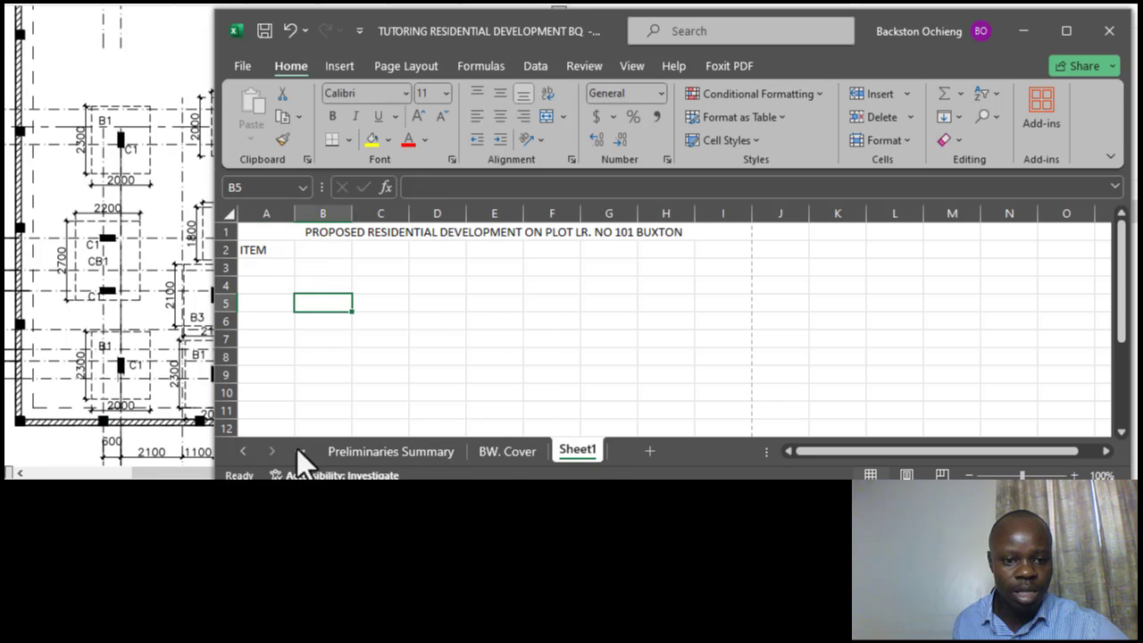
Step: Check the column layout of the General Preliminaries sheet for reference and return to Sheet1
{"action": "left_click", "coordinate": [247, 453]}
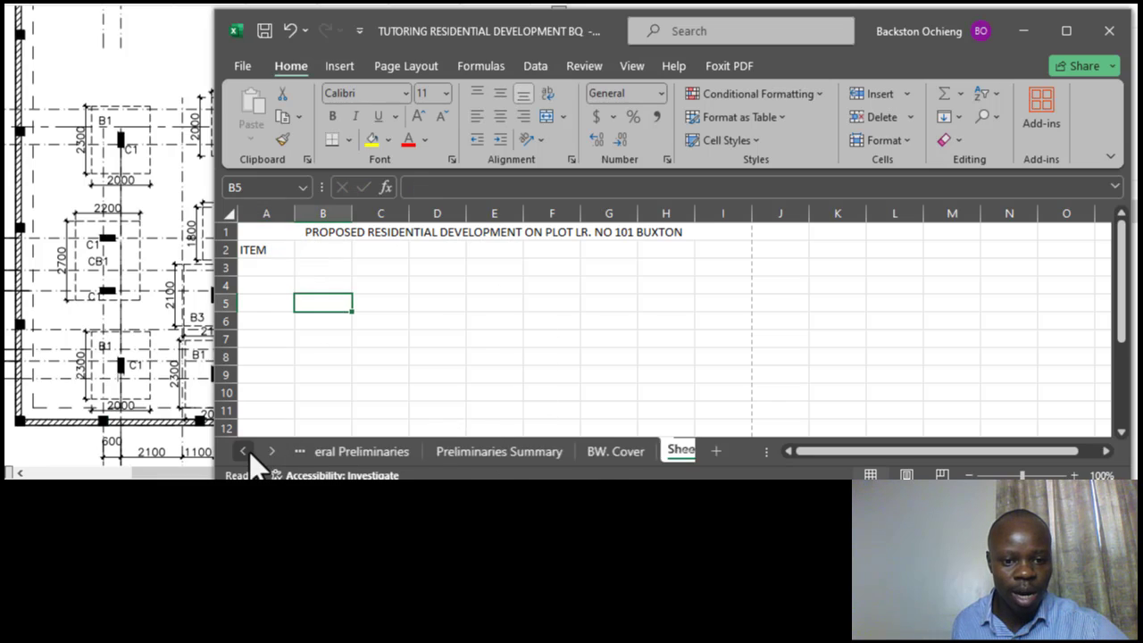
{"action": "left_click", "coordinate": [398, 451]}
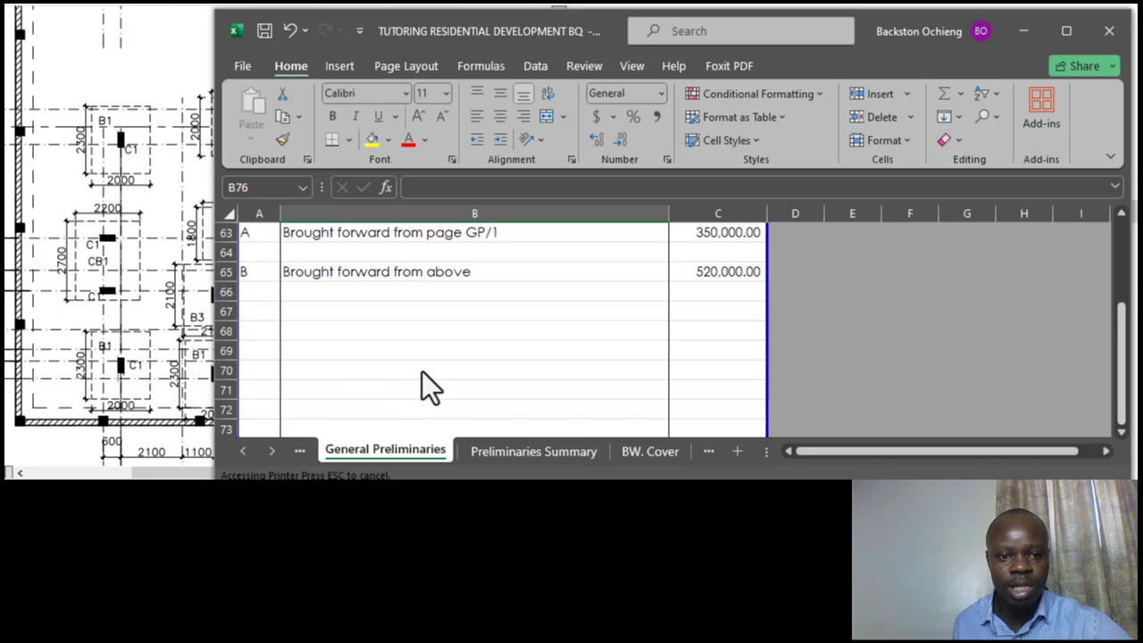
{"action": "left_click", "coordinate": [241, 451]}
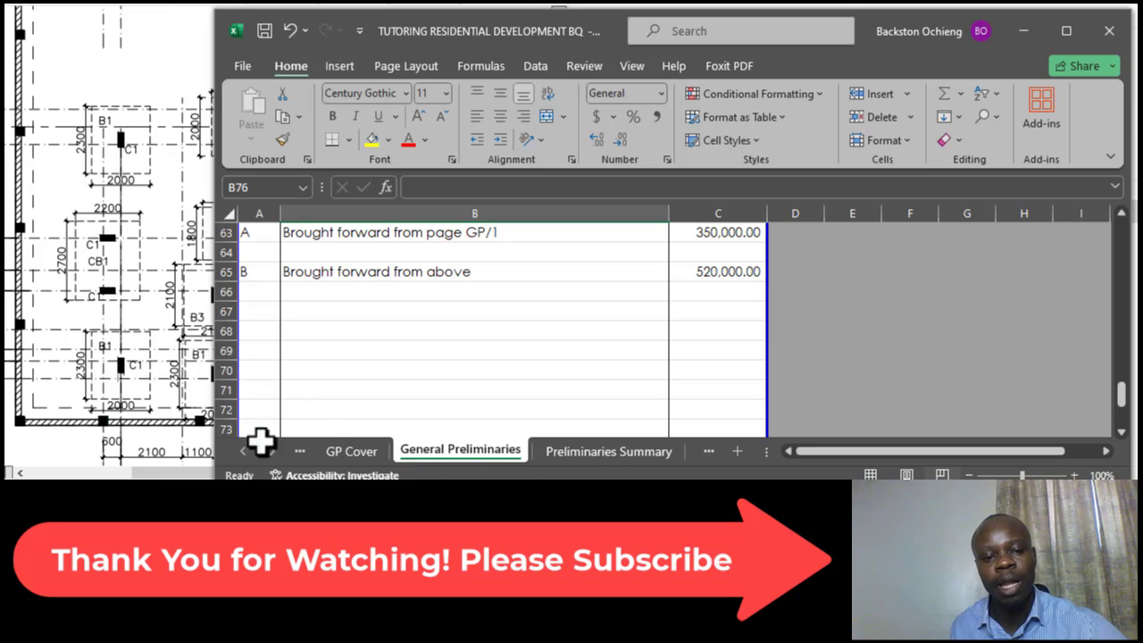
{"action": "left_click", "coordinate": [270, 451]}
{"action": "left_click", "coordinate": [271, 451]}
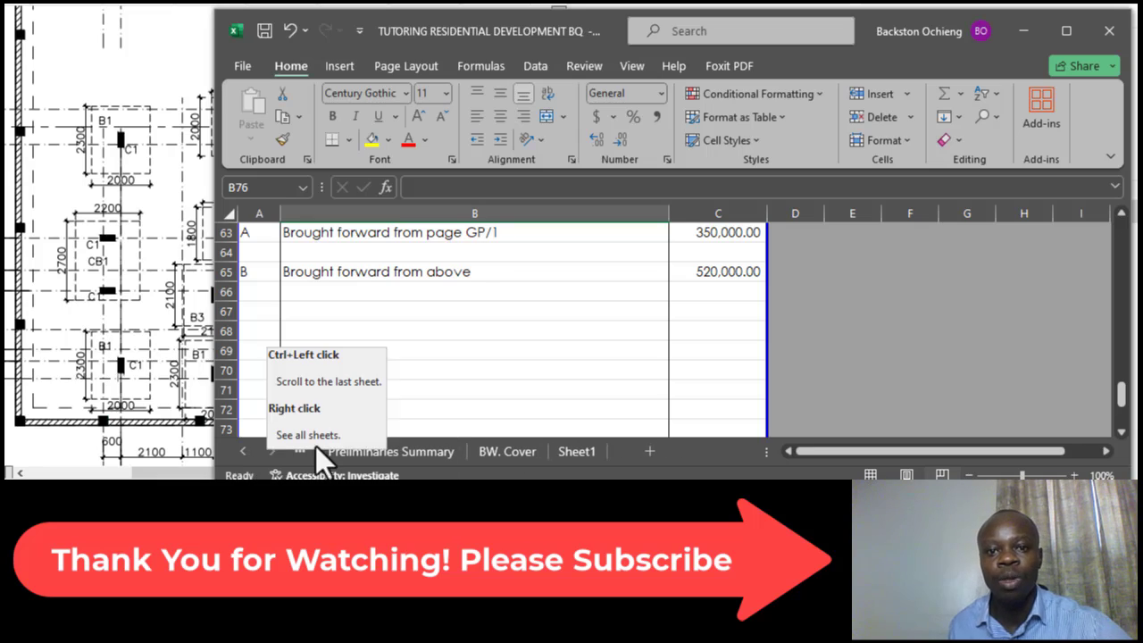
{"action": "left_click", "coordinate": [571, 452]}
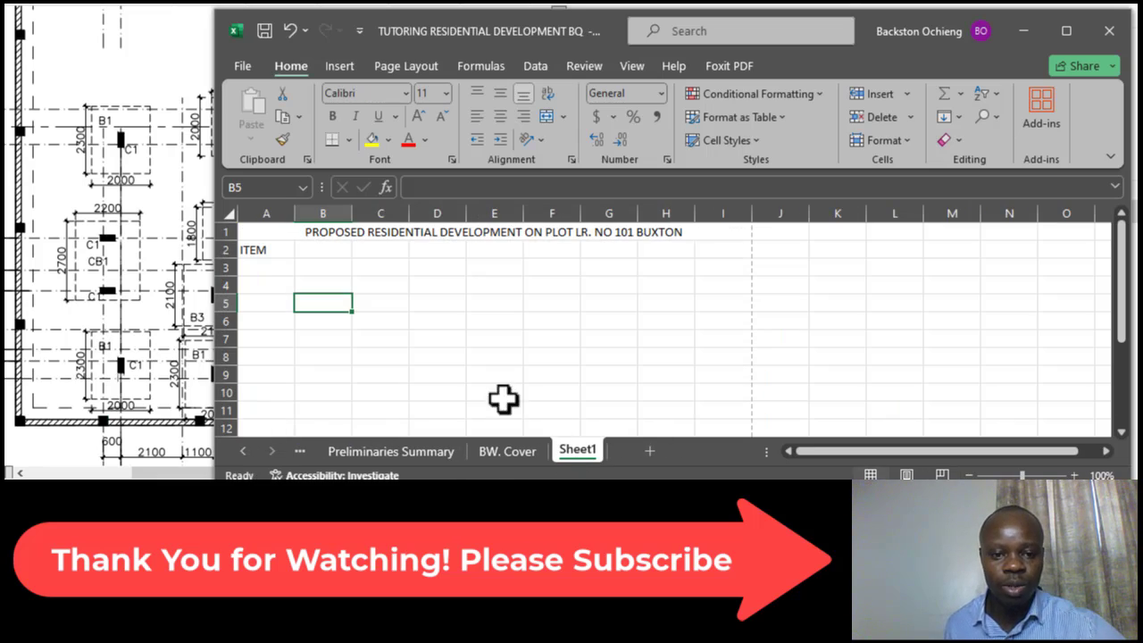
Step: Enter the column heading DESCRIPTION in cell B2, beside the ITEM heading
{"action": "left_click", "coordinate": [446, 373]}
{"action": "left_click", "coordinate": [248, 252]}
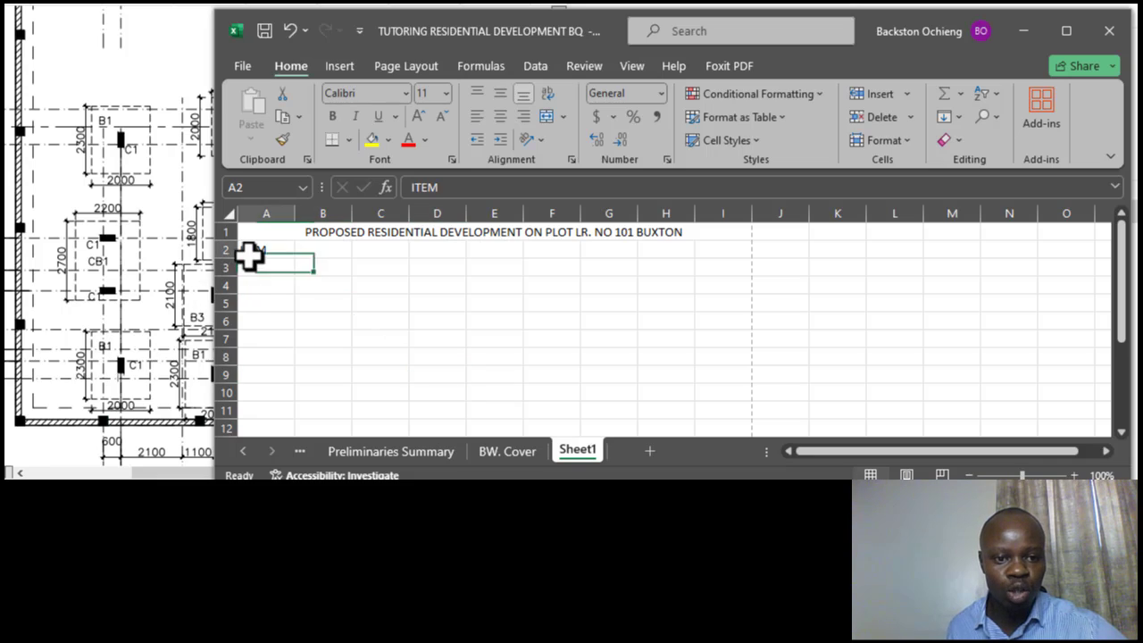
{"action": "left_click", "coordinate": [328, 289]}
{"action": "left_click", "coordinate": [288, 249]}
{"action": "left_click", "coordinate": [319, 253]}
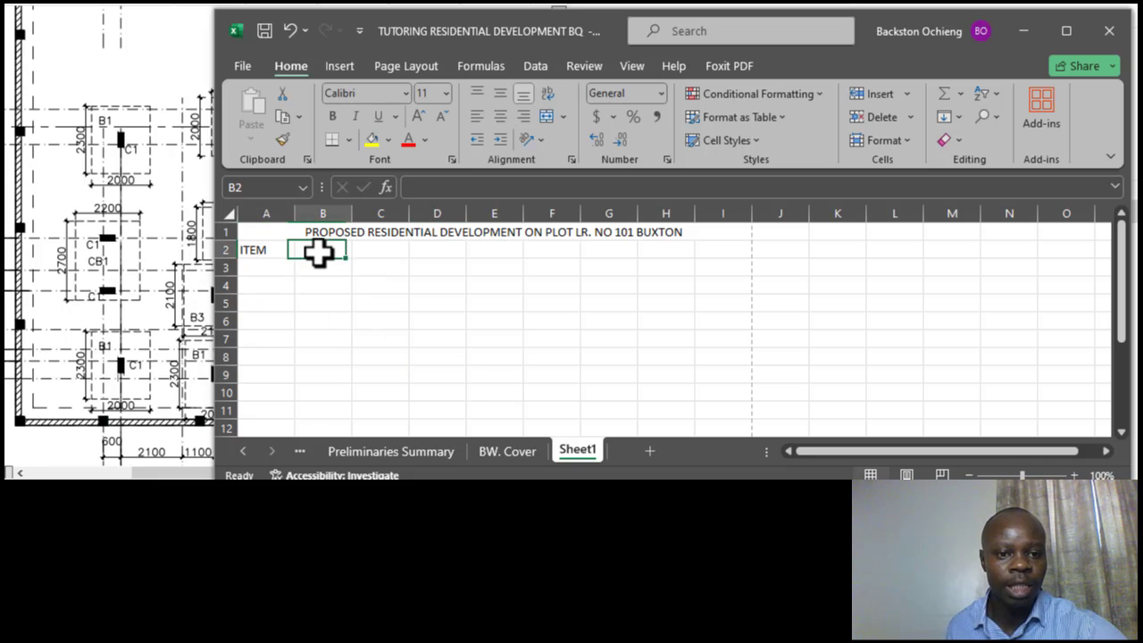
{"action": "type", "text": "DESCRIPTION"}
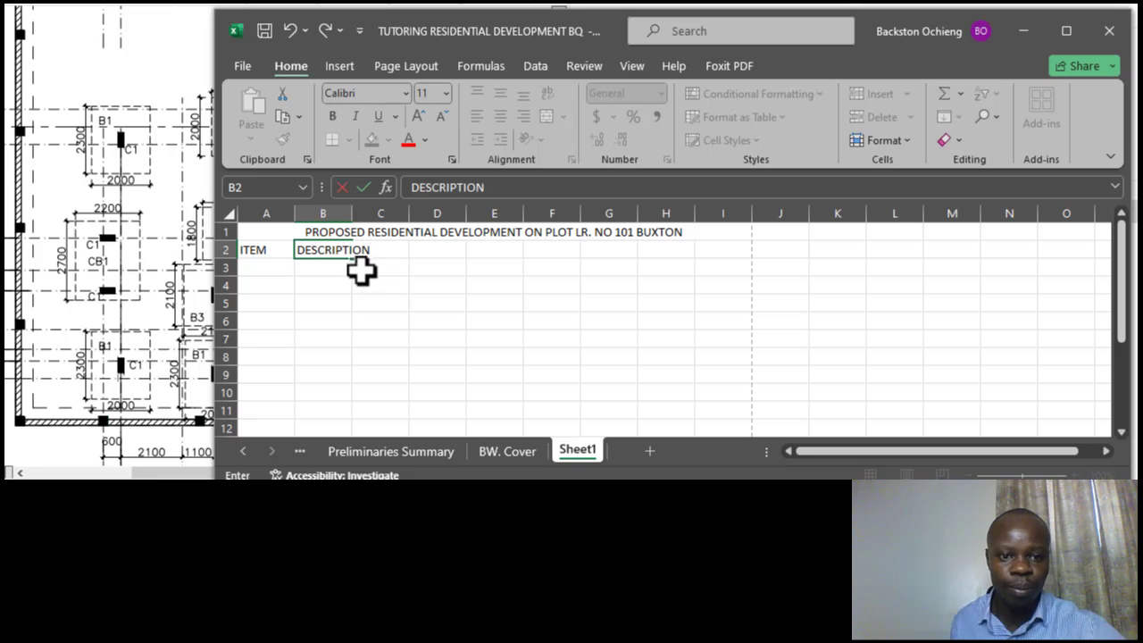
{"action": "left_click", "coordinate": [339, 323]}
Step: Enter the column heading AMOUNT in cell I2, the last column before the page boundary
{"action": "left_click", "coordinate": [344, 253]}
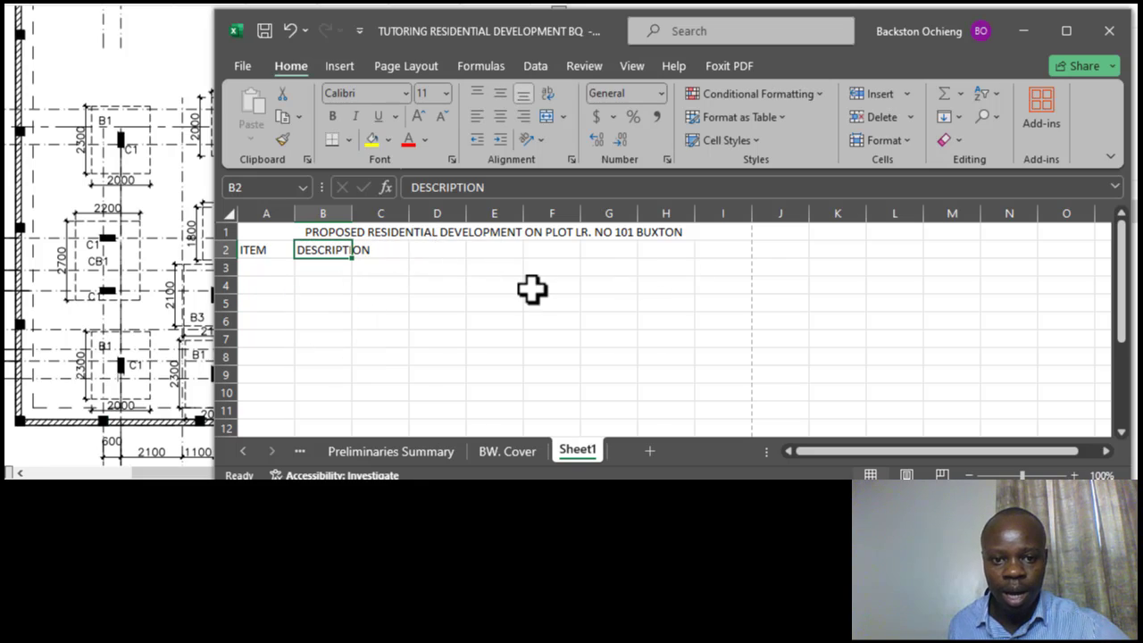
{"action": "left_click", "coordinate": [391, 311]}
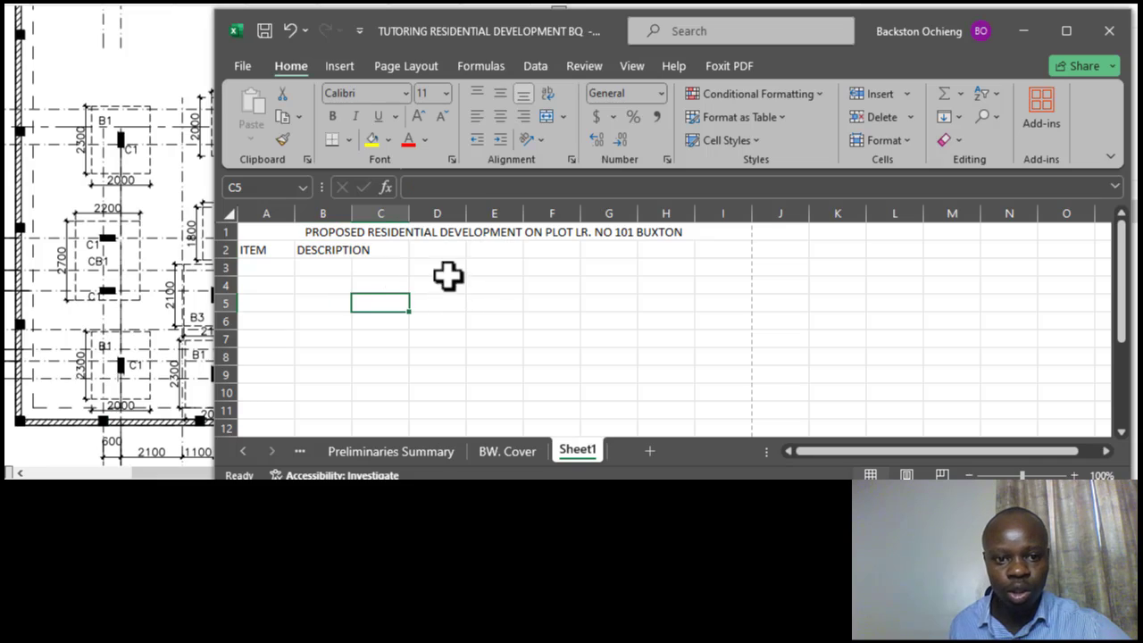
{"action": "left_click", "coordinate": [337, 250]}
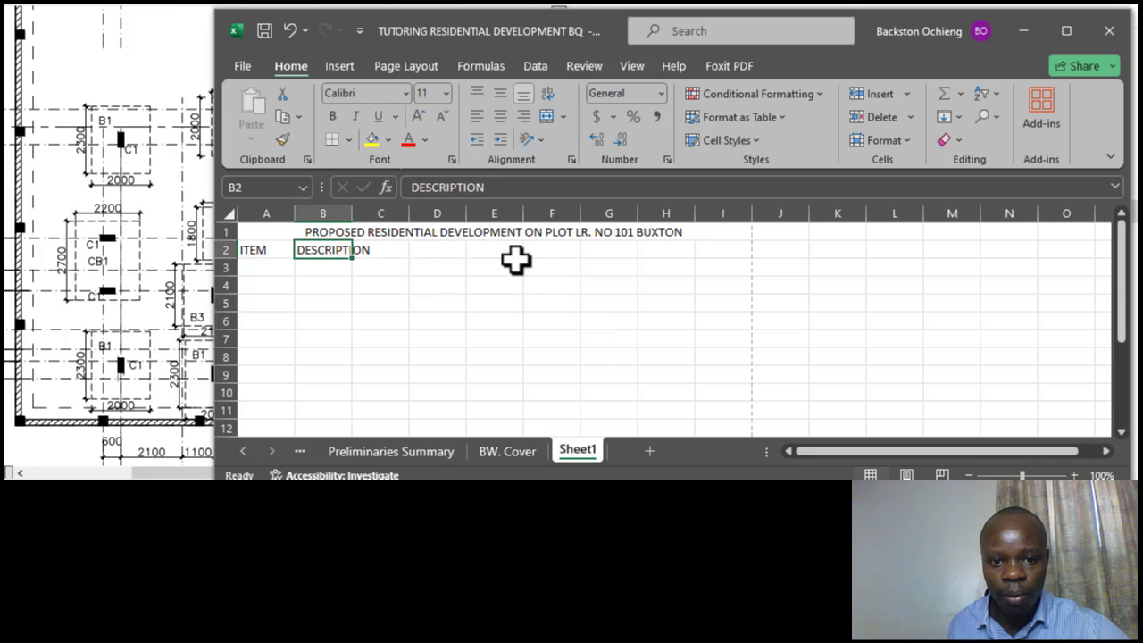
{"action": "left_click", "coordinate": [545, 251]}
{"action": "left_click", "coordinate": [618, 250]}
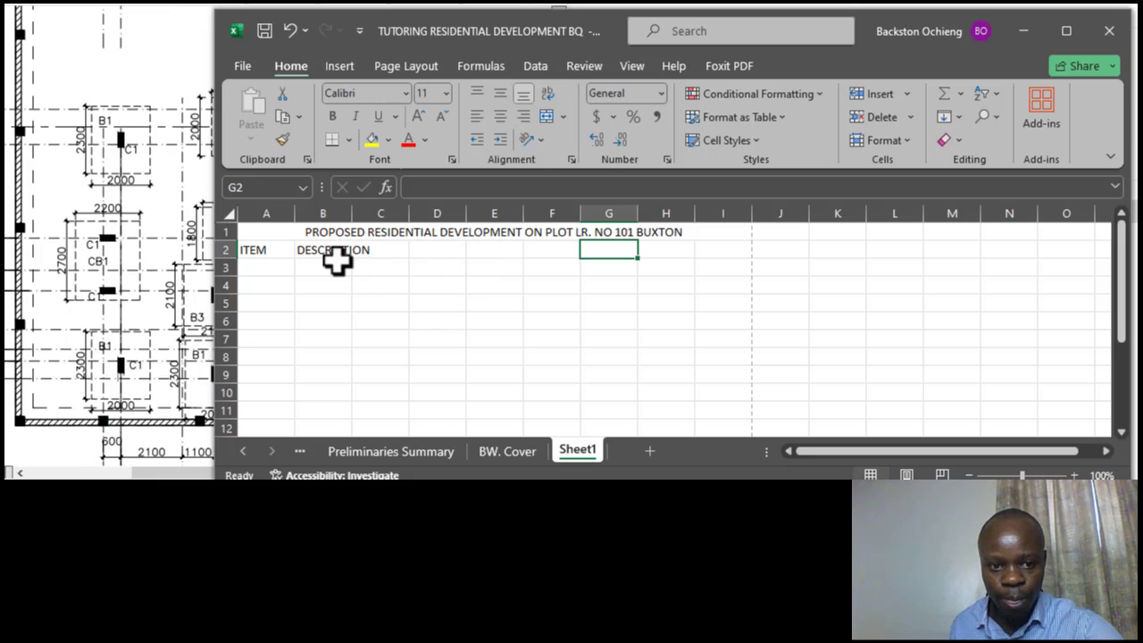
{"action": "left_click", "coordinate": [335, 252]}
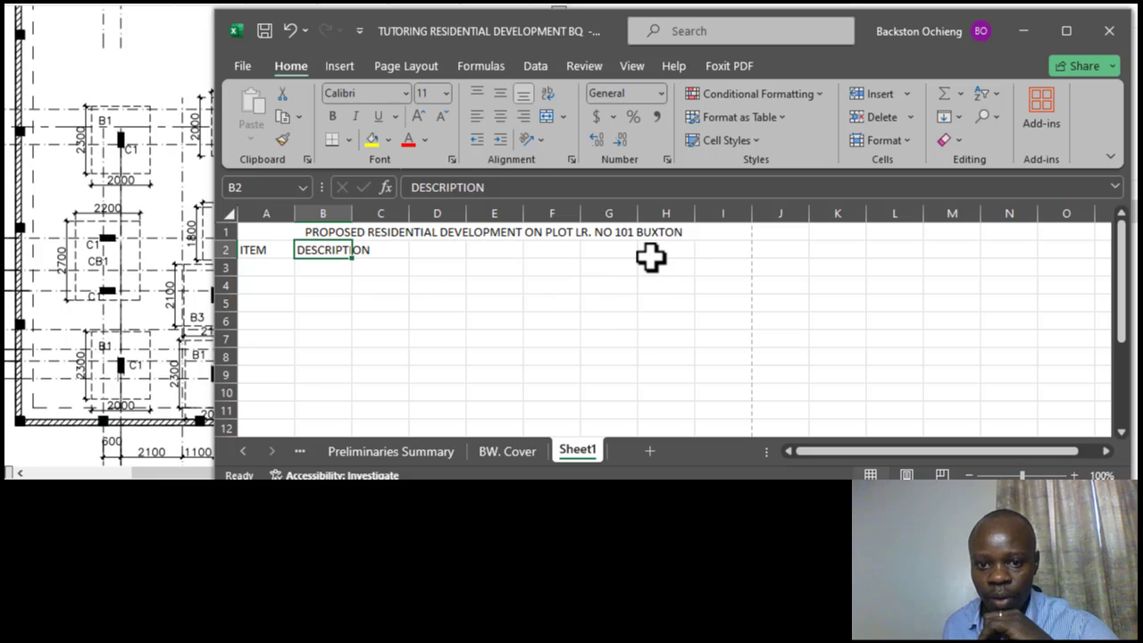
{"action": "left_click", "coordinate": [727, 249]}
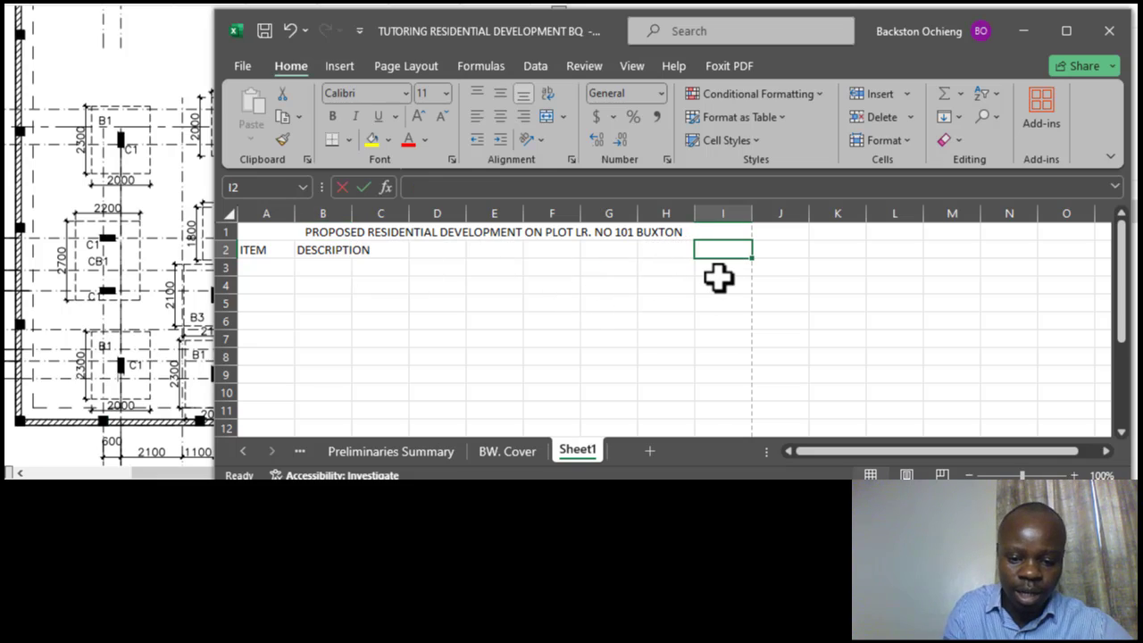
{"action": "type", "text": "AMOUNT"}
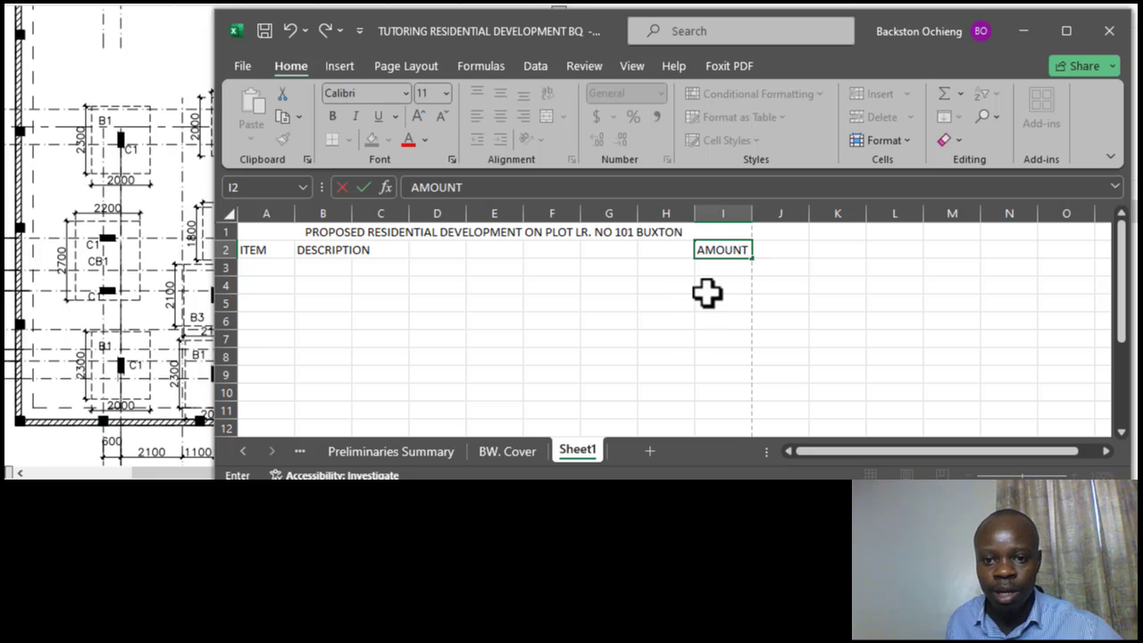
Step: Enter the column headings RATE in cell H2 and QTY in cell G2, beside the AMOUNT heading
{"action": "key", "text": "Return"}
{"action": "left_click", "coordinate": [677, 255]}
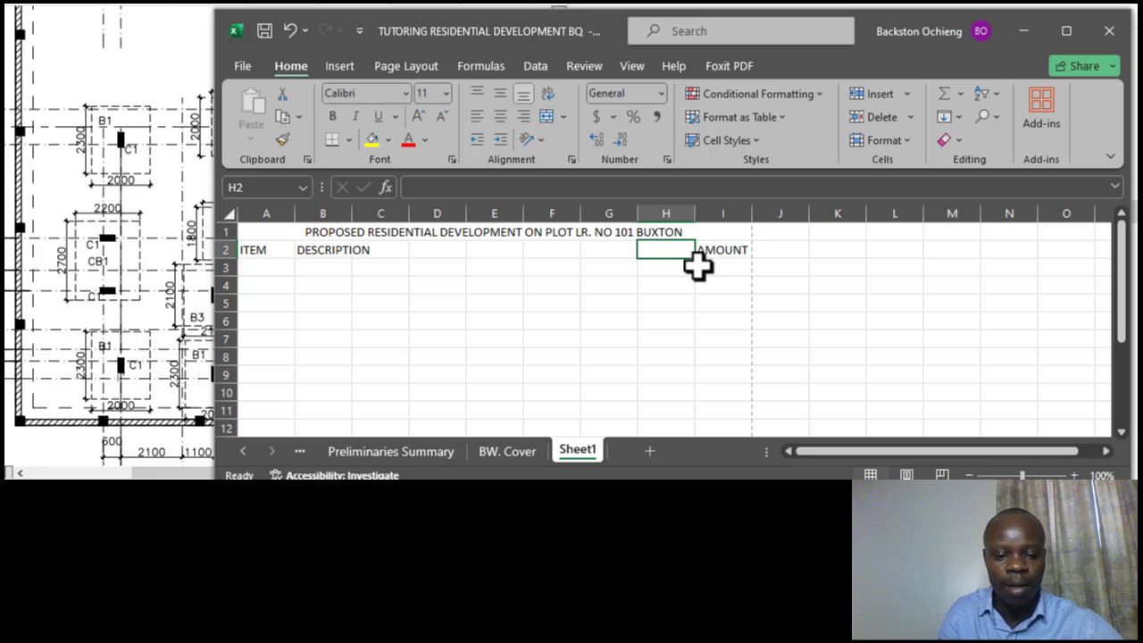
{"action": "type", "text": "RATE"}
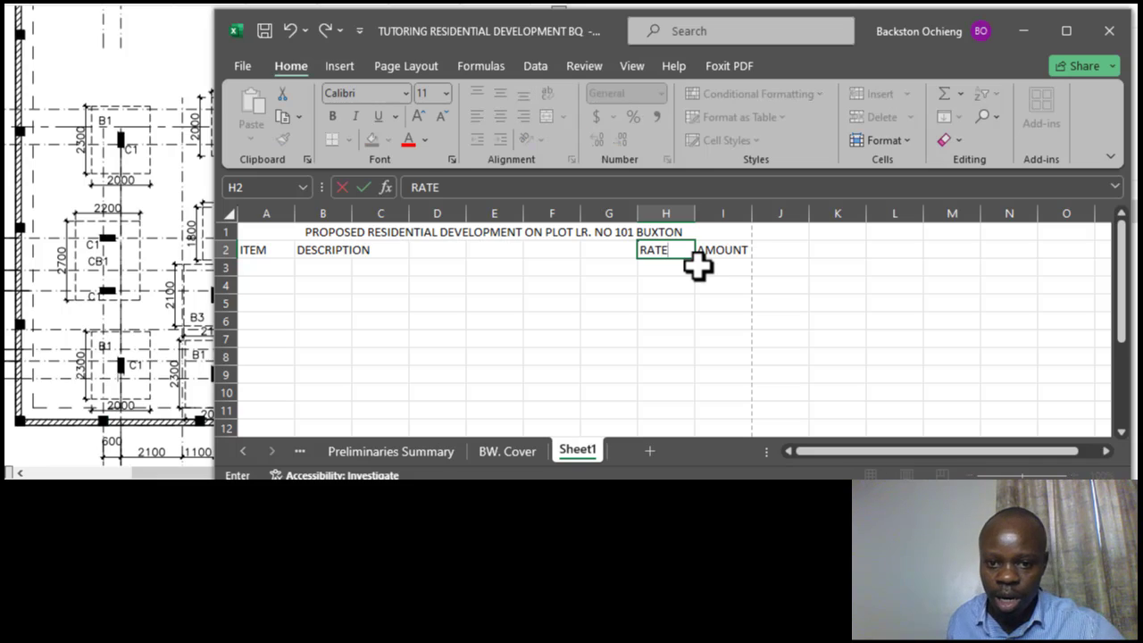
{"action": "left_click", "coordinate": [652, 322]}
{"action": "left_click", "coordinate": [615, 257]}
{"action": "type", "text": "QTY"}
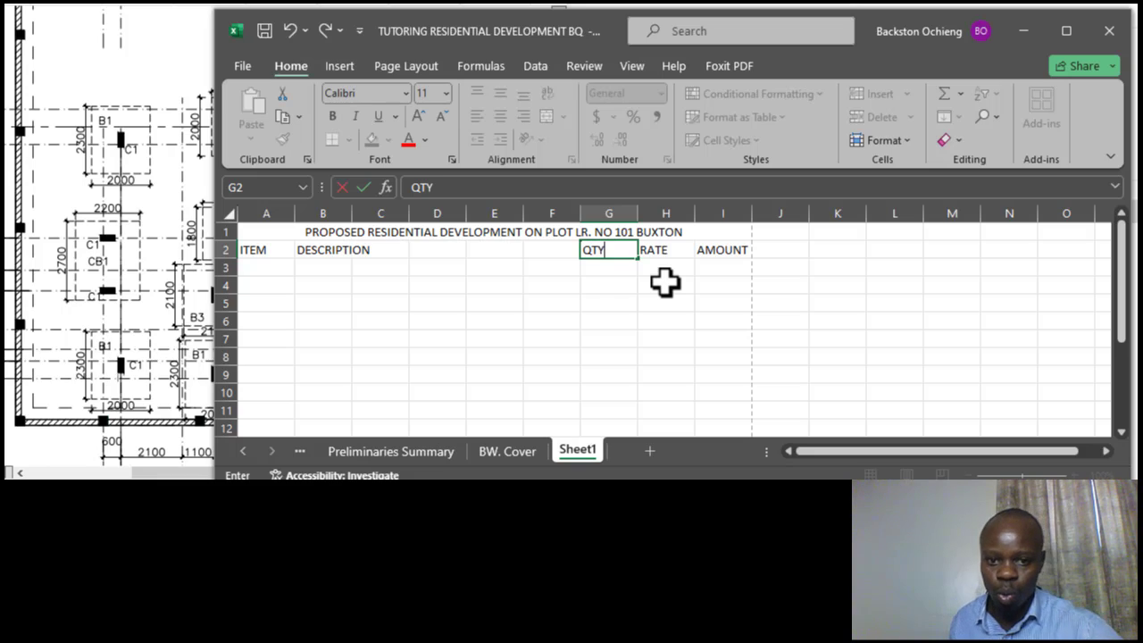
{"action": "left_click", "coordinate": [659, 359]}
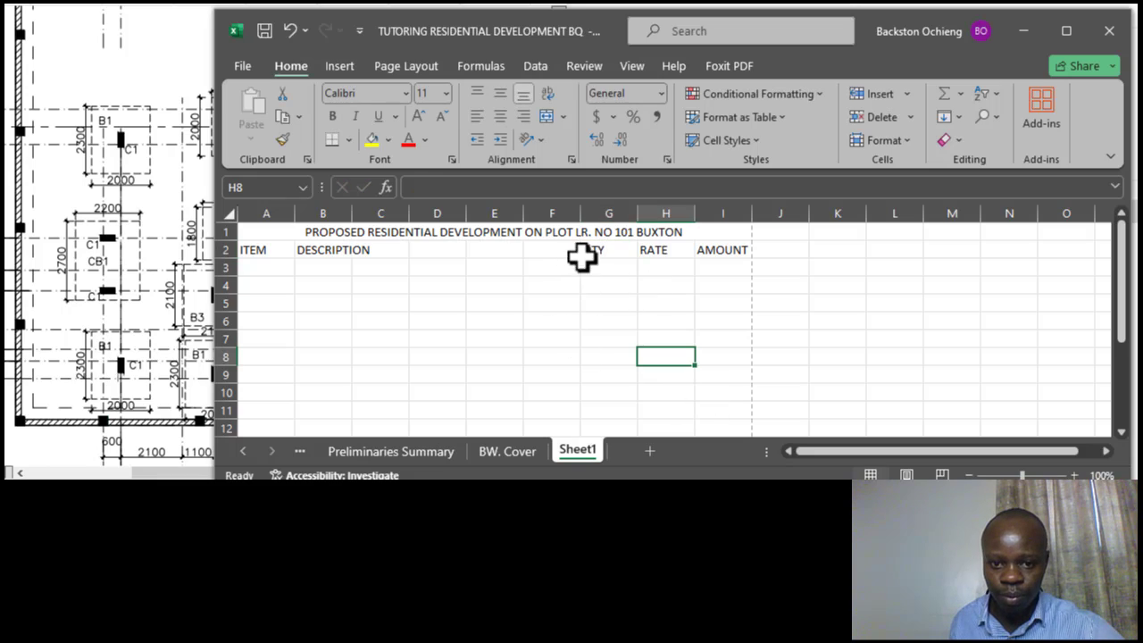
Step: Replace the abbreviated heading in cell G2 with the full word QUANTITY
{"action": "left_click", "coordinate": [582, 256]}
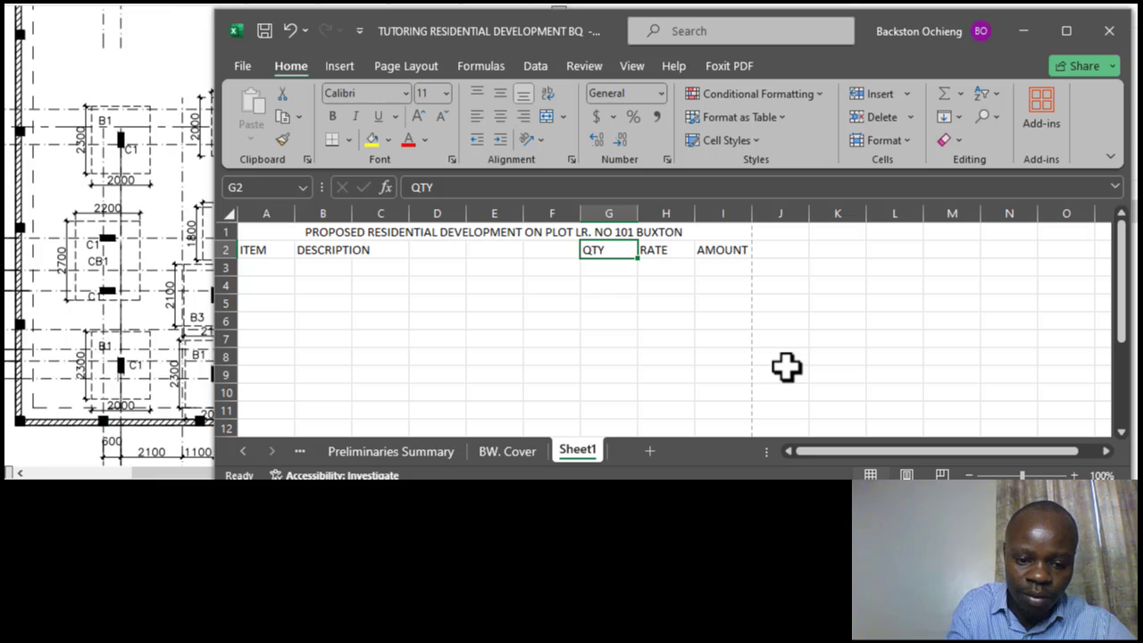
{"action": "type", "text": "QYA"}
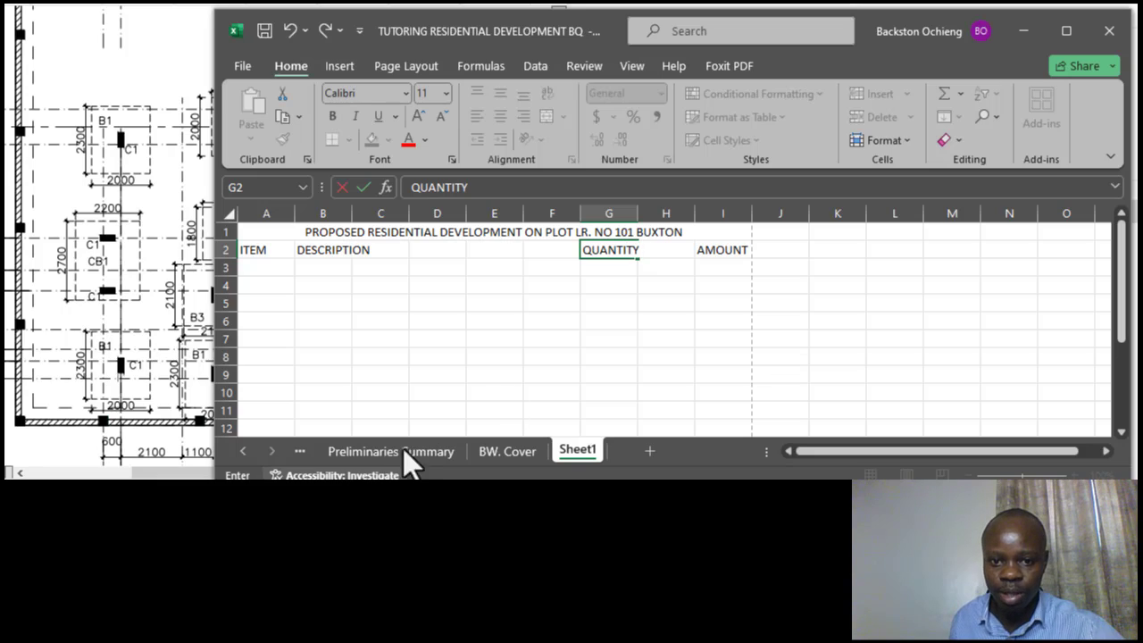
{"action": "left_click", "coordinate": [553, 375]}
{"action": "left_click", "coordinate": [593, 253]}
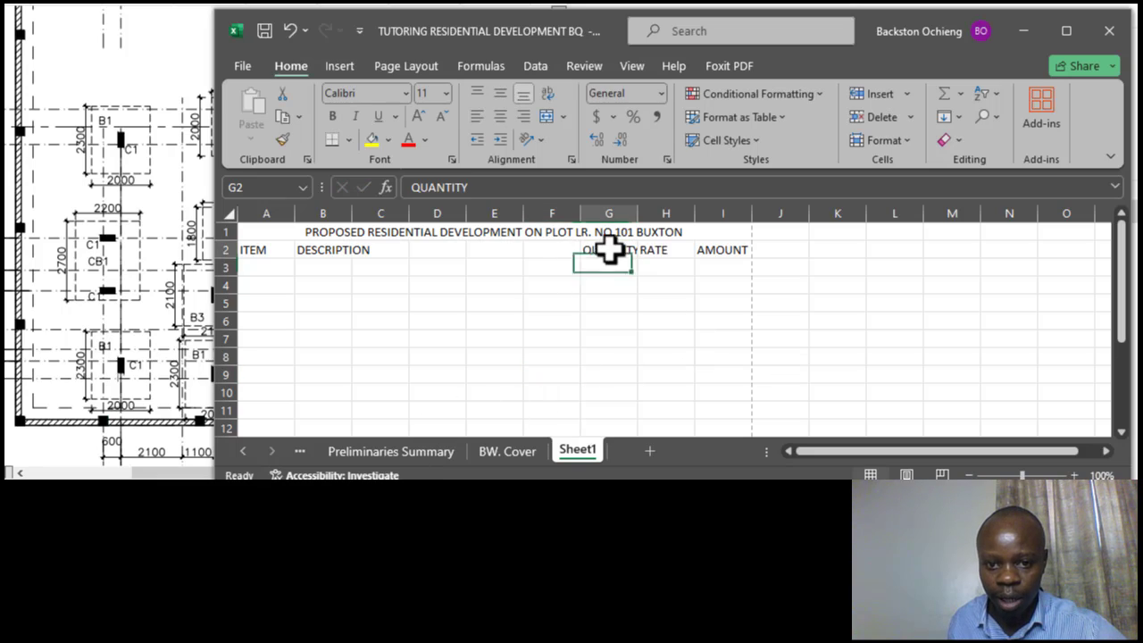
{"action": "left_click", "coordinate": [603, 306]}
{"action": "left_click", "coordinate": [605, 255]}
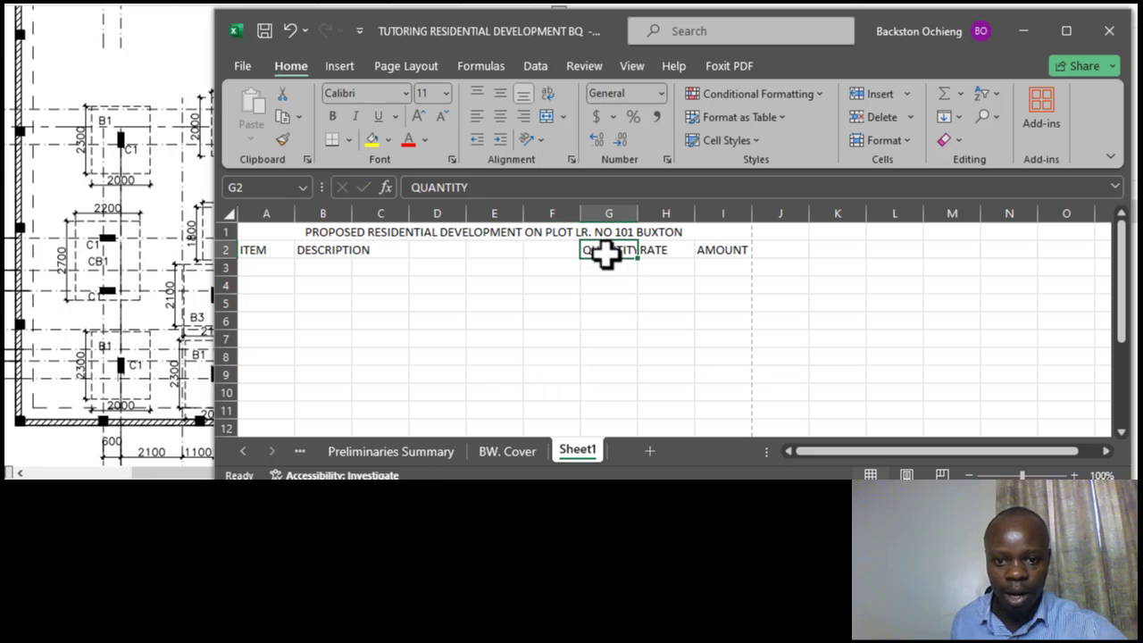
Step: Enter the column heading UNIT in cell F2, just before the QUANTITY heading
{"action": "left_click", "coordinate": [538, 257]}
{"action": "type", "text": "UNI"}
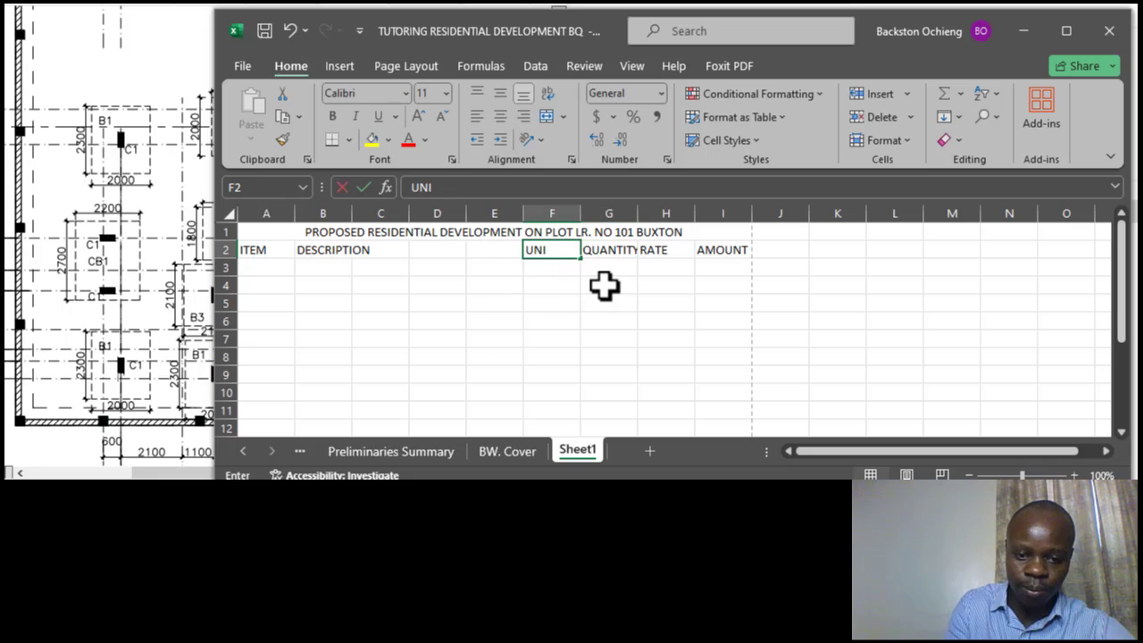
{"action": "type", "text": "T"}
{"action": "left_click", "coordinate": [594, 317]}
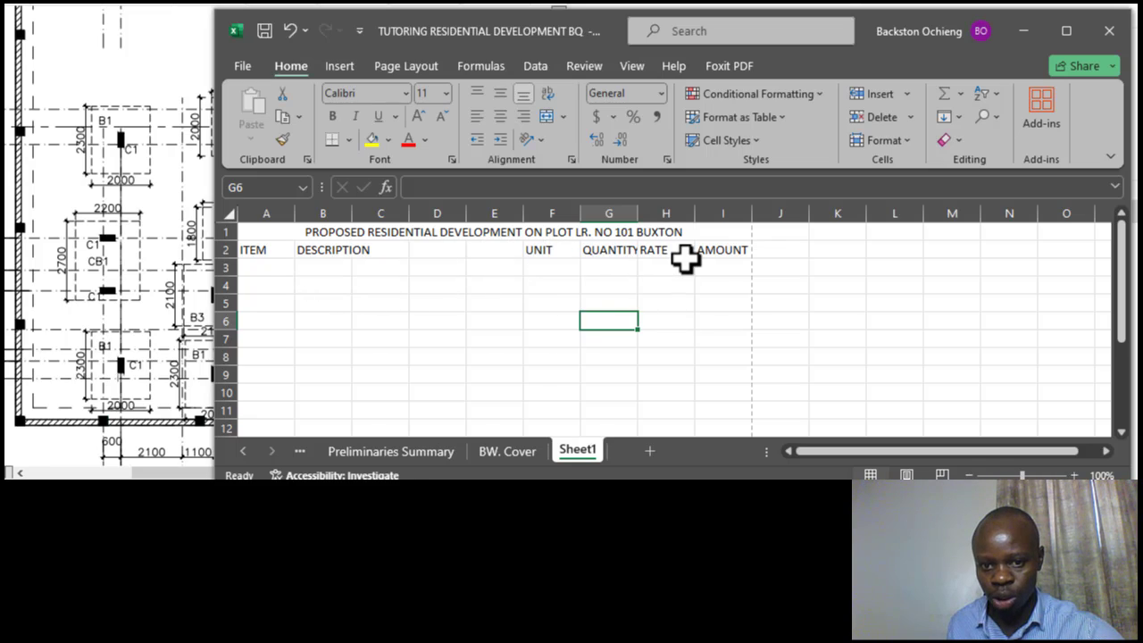
Step: Set the font of all cells on Sheet1 to Century Gothic, size 11
{"action": "left_click", "coordinate": [228, 207]}
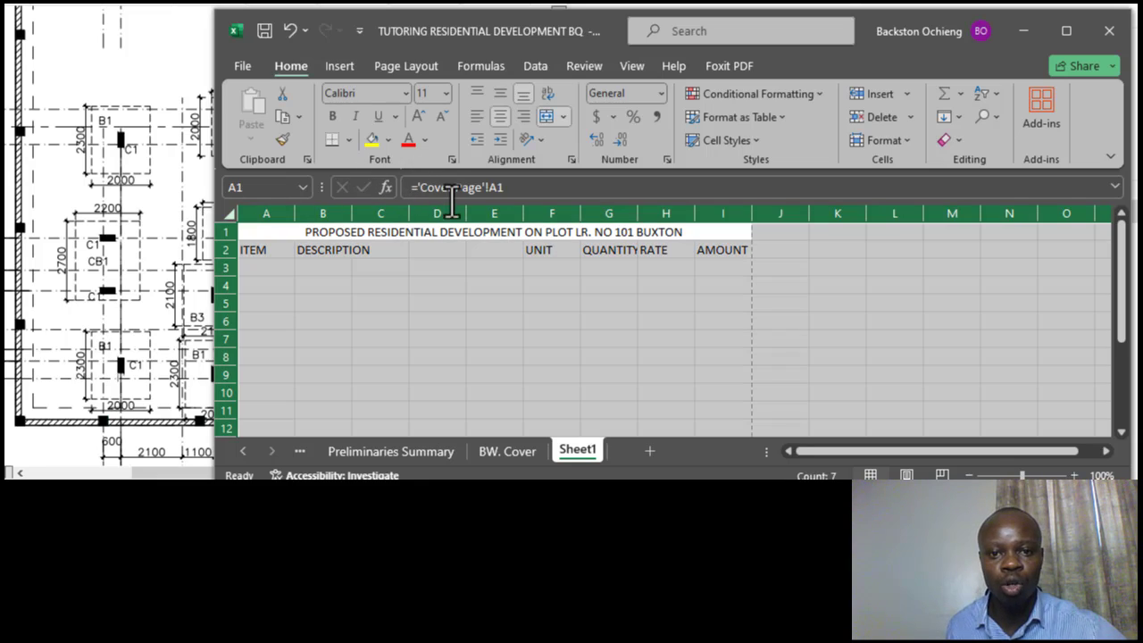
{"action": "left_click", "coordinate": [403, 95]}
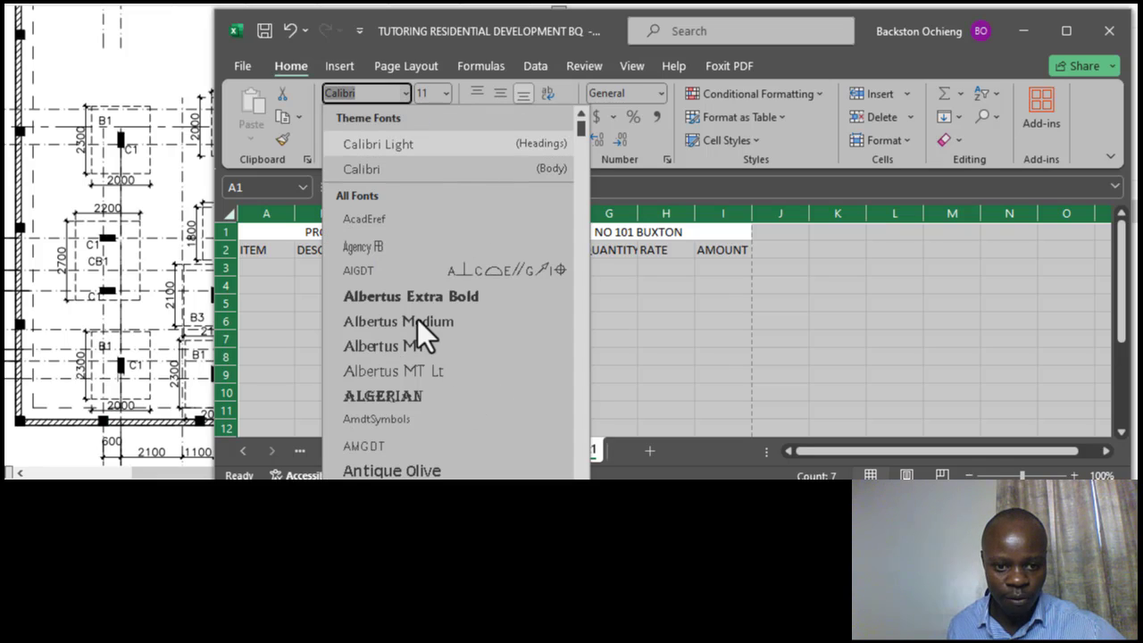
{"action": "scroll", "coordinate": [515, 291], "scroll_direction": "down", "scroll_amount": 2}
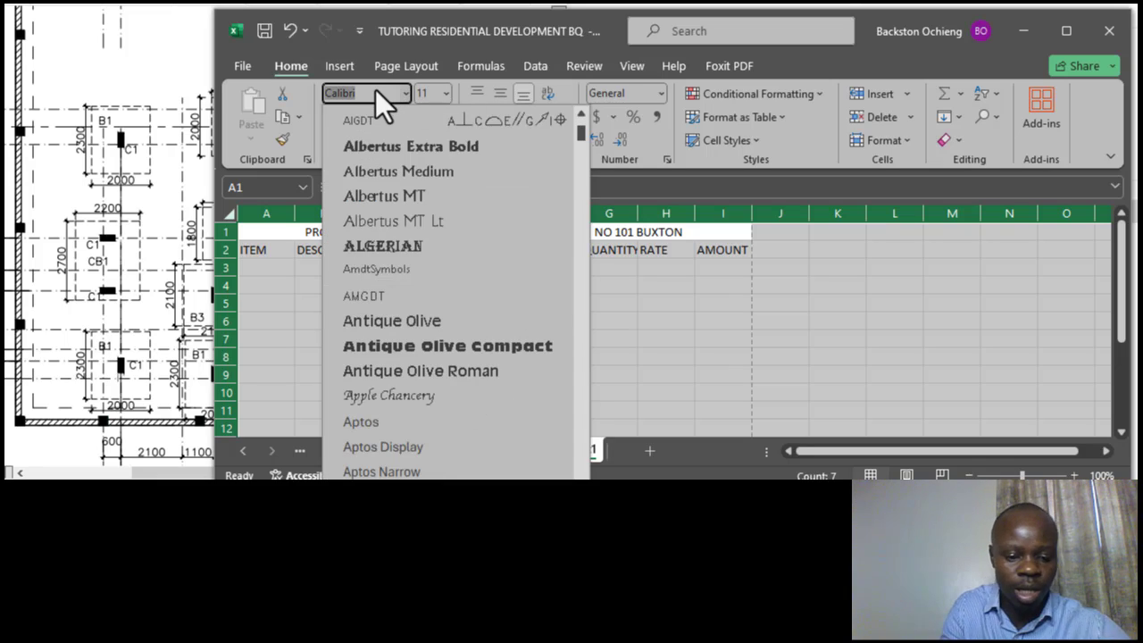
{"action": "type", "text": "Century"}
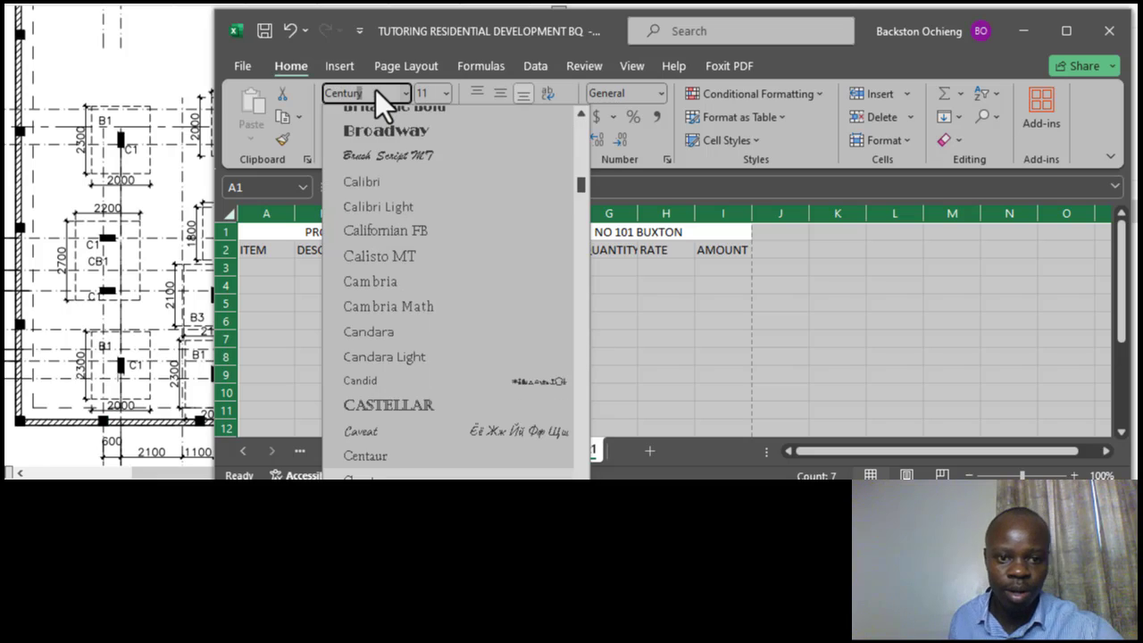
{"action": "scroll", "coordinate": [426, 357], "scroll_direction": "down", "scroll_amount": 2}
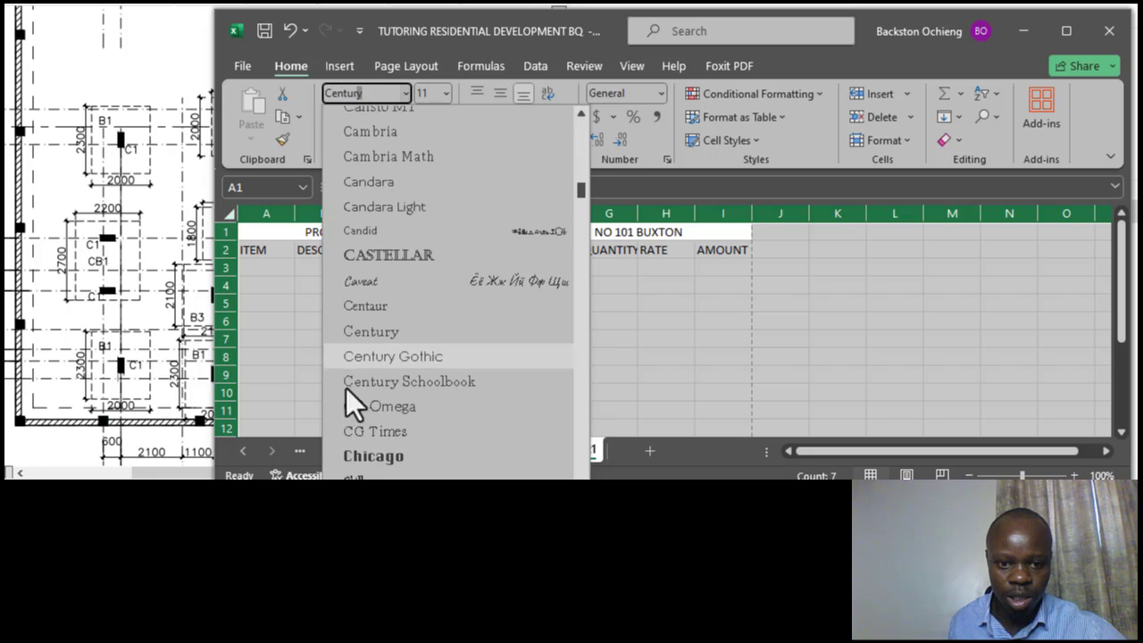
{"action": "left_click", "coordinate": [436, 359]}
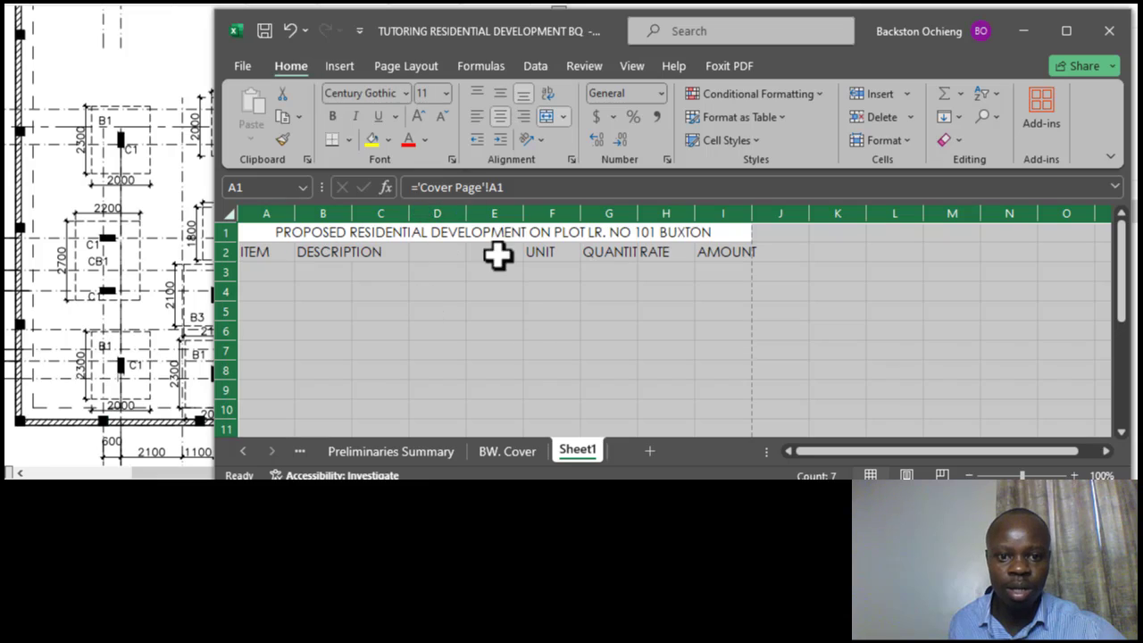
{"action": "left_click", "coordinate": [446, 92]}
{"action": "left_click", "coordinate": [429, 177]}
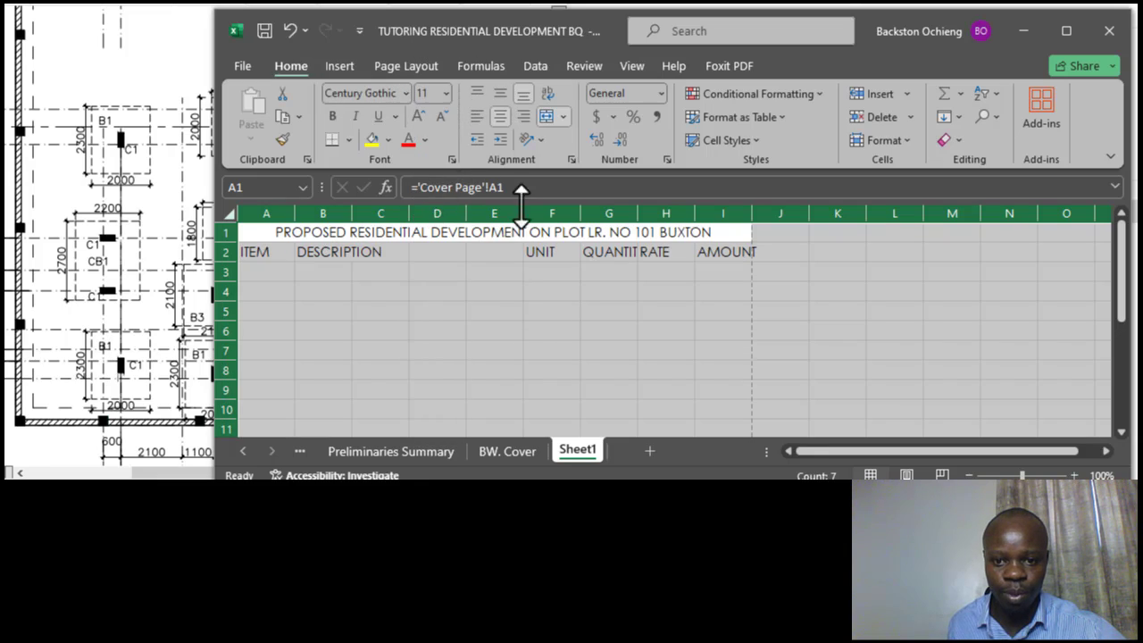
{"action": "left_click", "coordinate": [483, 357]}
Step: Check the heading and text formatting of the Preliminaries Summary sheet for reference and return to Sheet1
{"action": "left_click", "coordinate": [370, 452]}
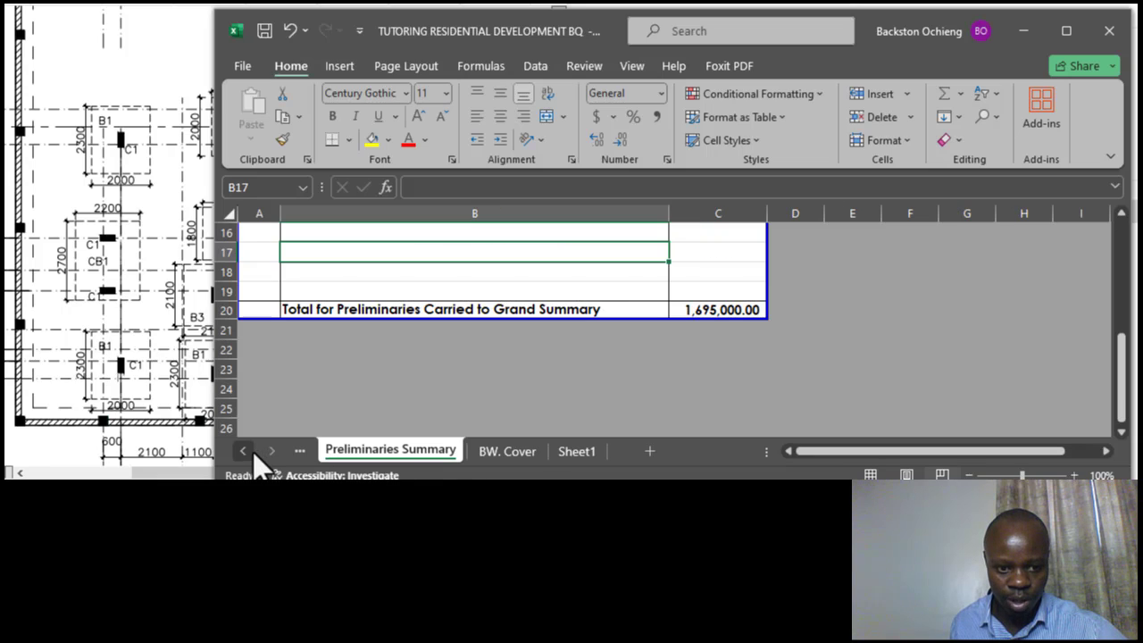
{"action": "left_click", "coordinate": [244, 451]}
{"action": "scroll", "coordinate": [402, 375], "scroll_direction": "up", "scroll_amount": 5}
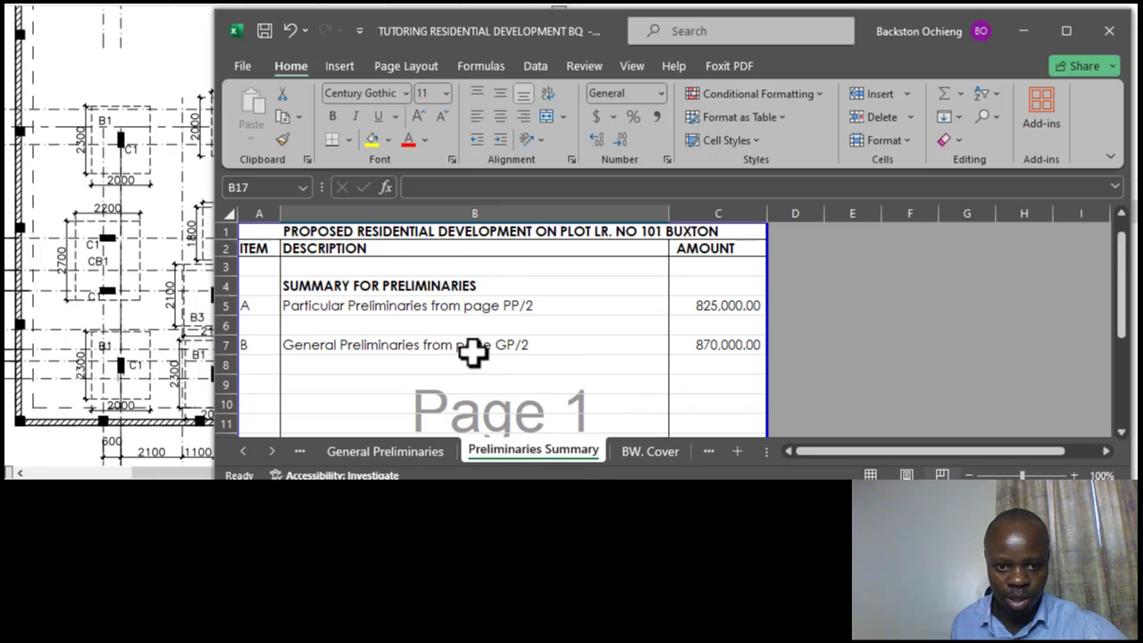
{"action": "left_click", "coordinate": [448, 312]}
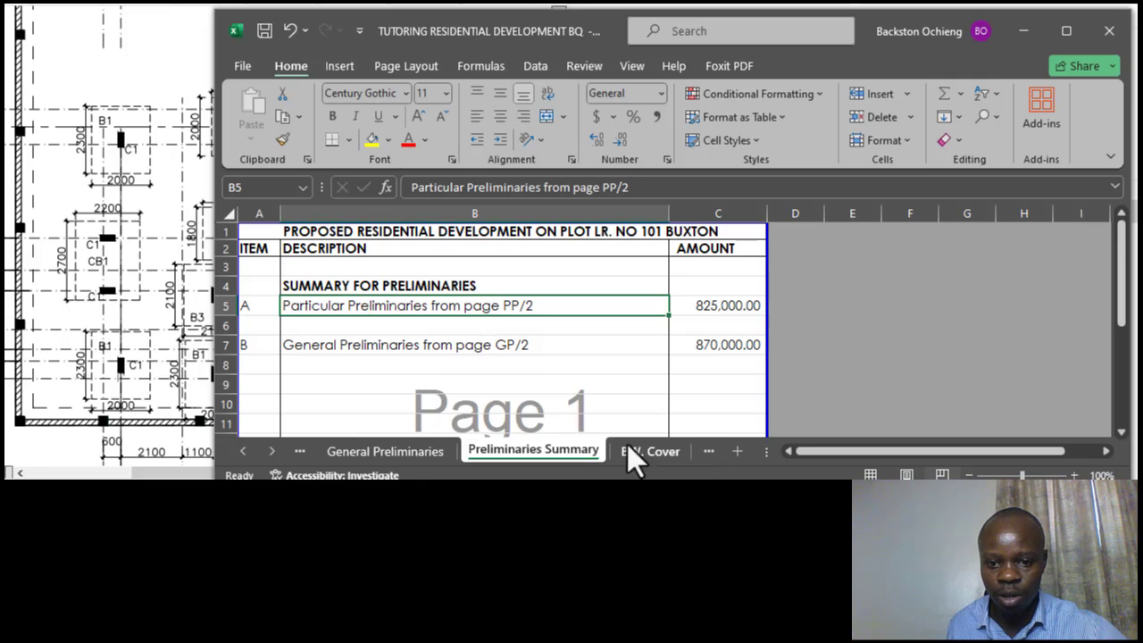
{"action": "left_click", "coordinate": [274, 449]}
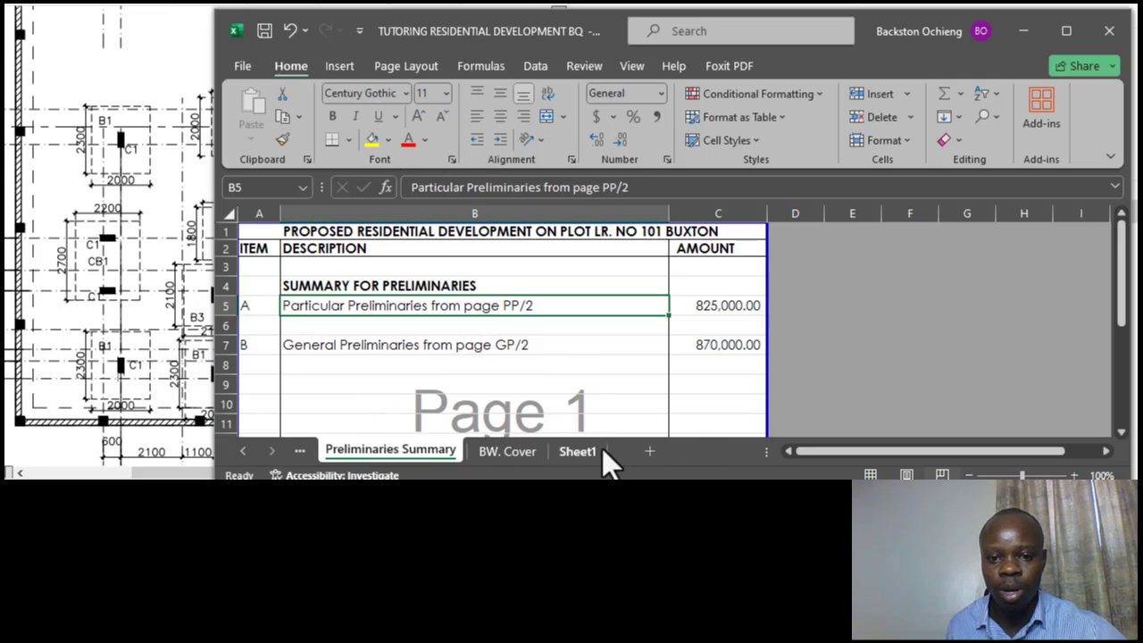
{"action": "left_click", "coordinate": [577, 451]}
Step: Narrow column A on Sheet1 so that it just fits the ITEM heading
{"action": "left_click", "coordinate": [438, 350]}
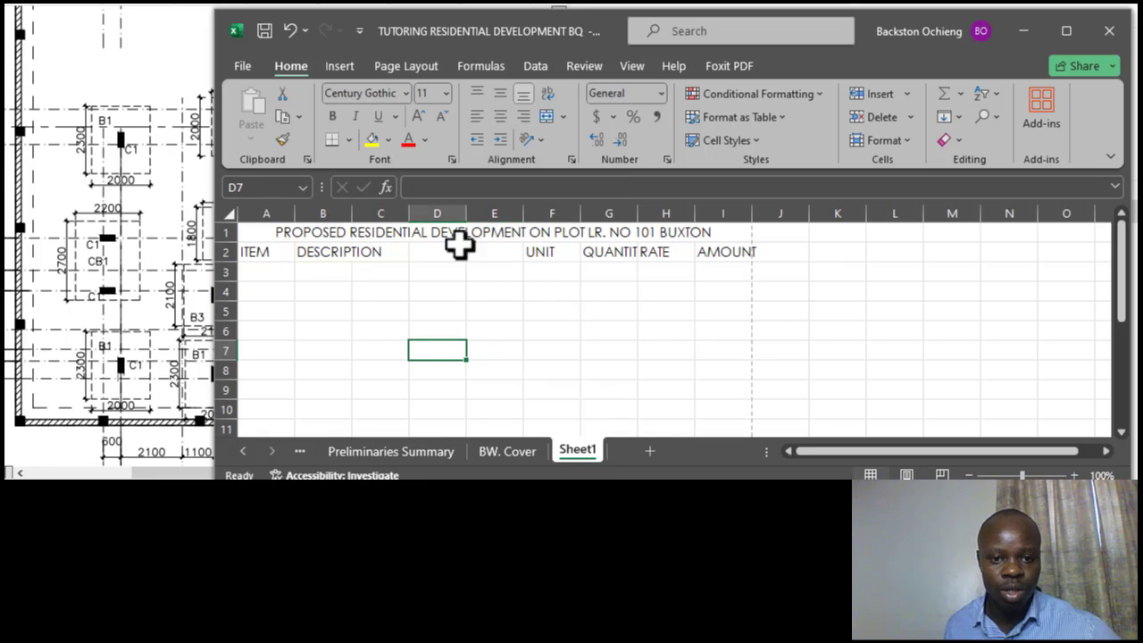
{"action": "left_click", "coordinate": [334, 231]}
{"action": "left_click", "coordinate": [384, 298]}
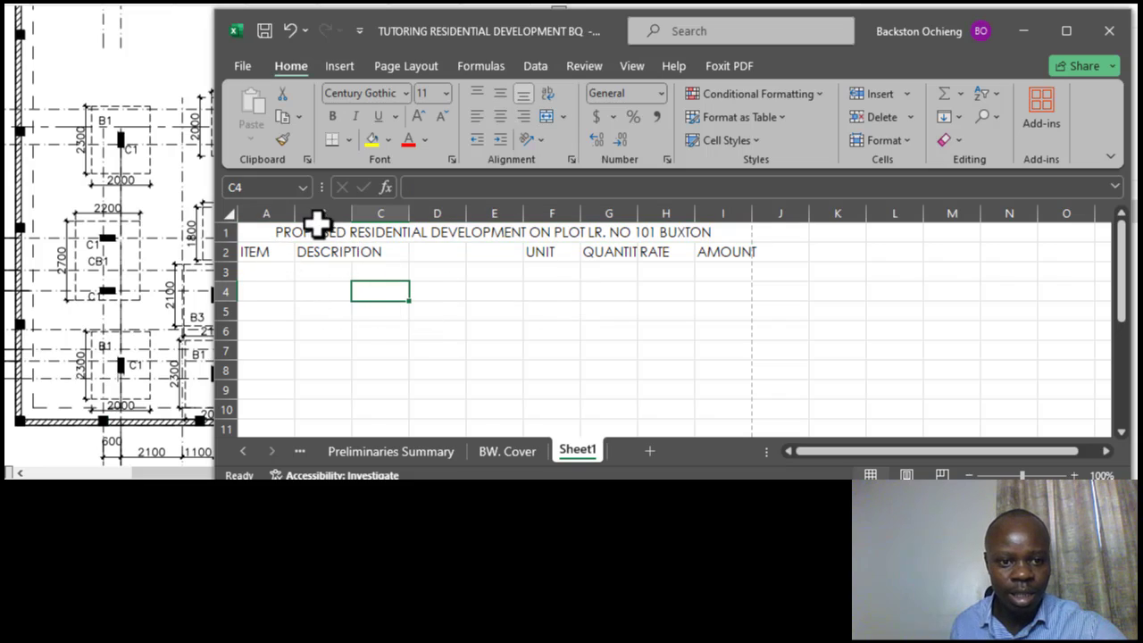
{"action": "left_click_drag", "start_coordinate": [275, 213], "coordinate": [273, 214]}
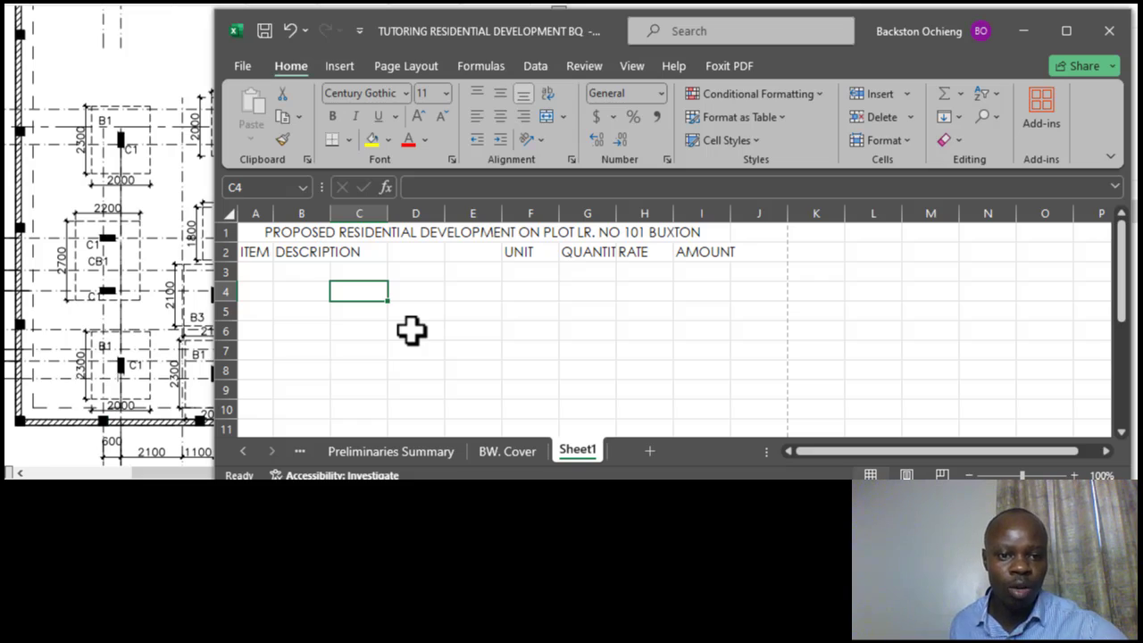
Step: Make the project title and the column headings in rows 1 and 2 bold
{"action": "left_click", "coordinate": [308, 253]}
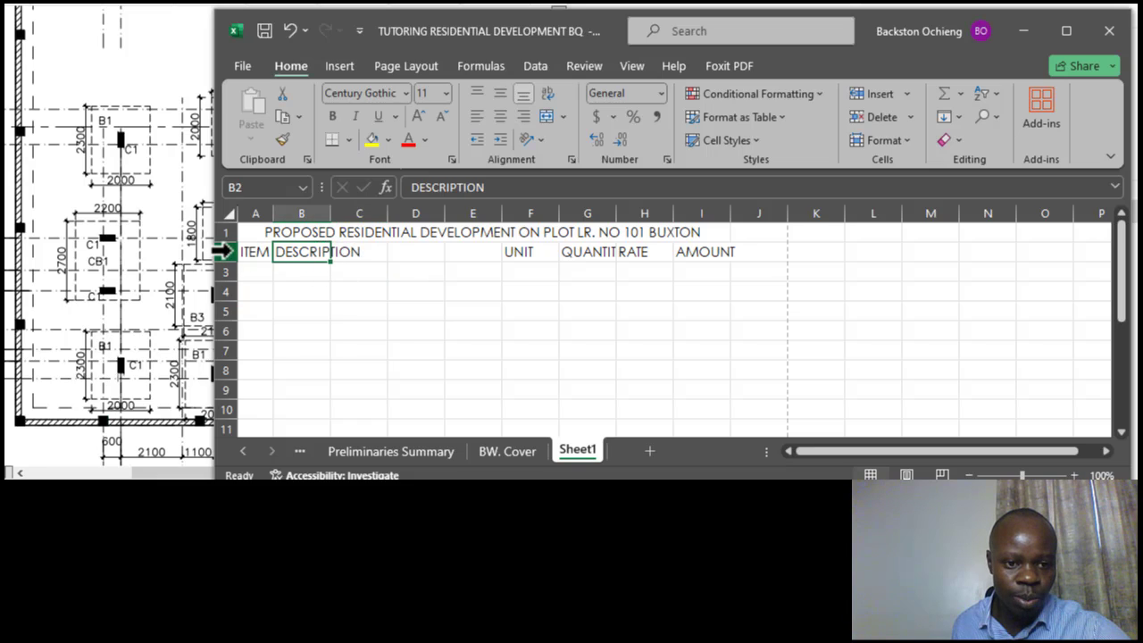
{"action": "left_click_drag", "start_coordinate": [223, 232], "coordinate": [232, 243]}
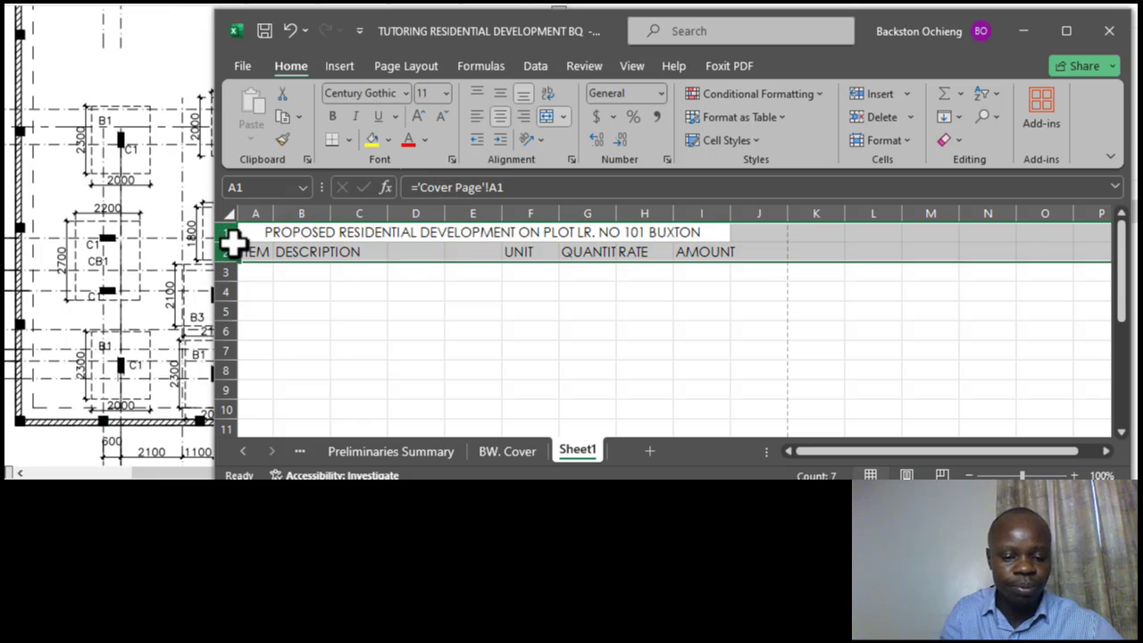
{"action": "key", "text": "ctrl+b"}
{"action": "left_click", "coordinate": [360, 323]}
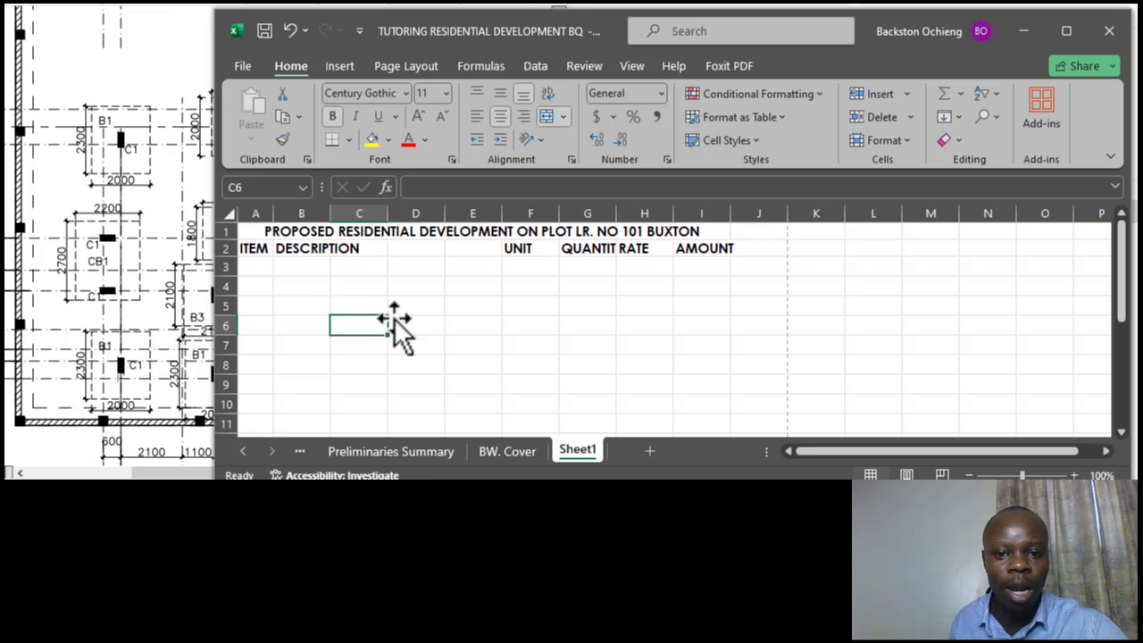
Step: Widen column E, just before UNIT, until the page boundary falls right after the AMOUNT column
{"action": "left_click", "coordinate": [592, 248]}
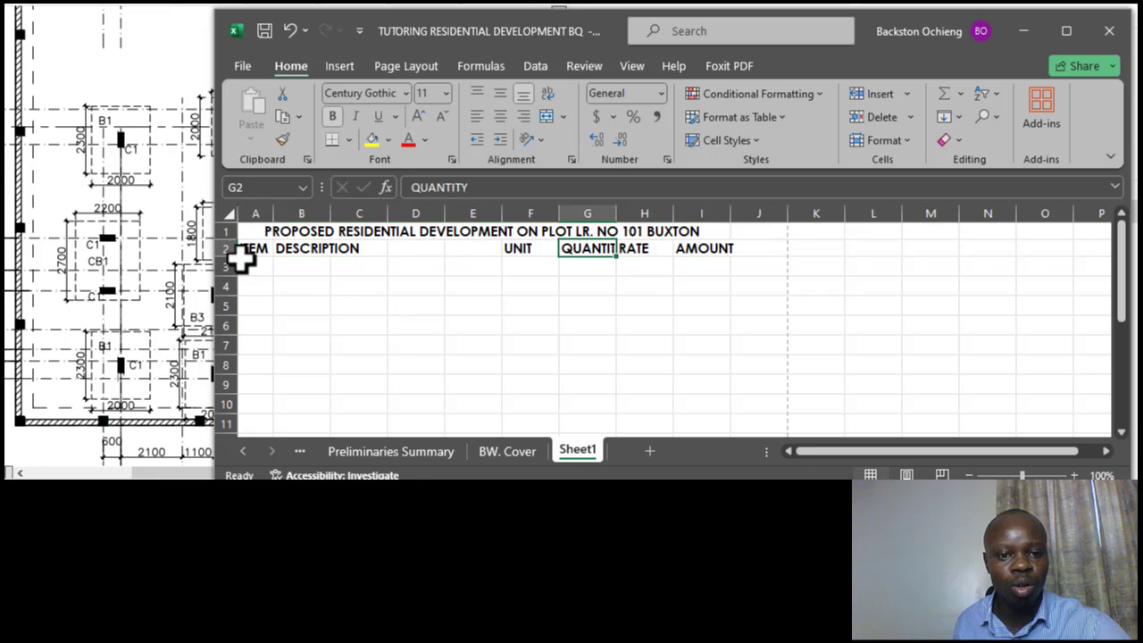
{"action": "left_click", "coordinate": [302, 250]}
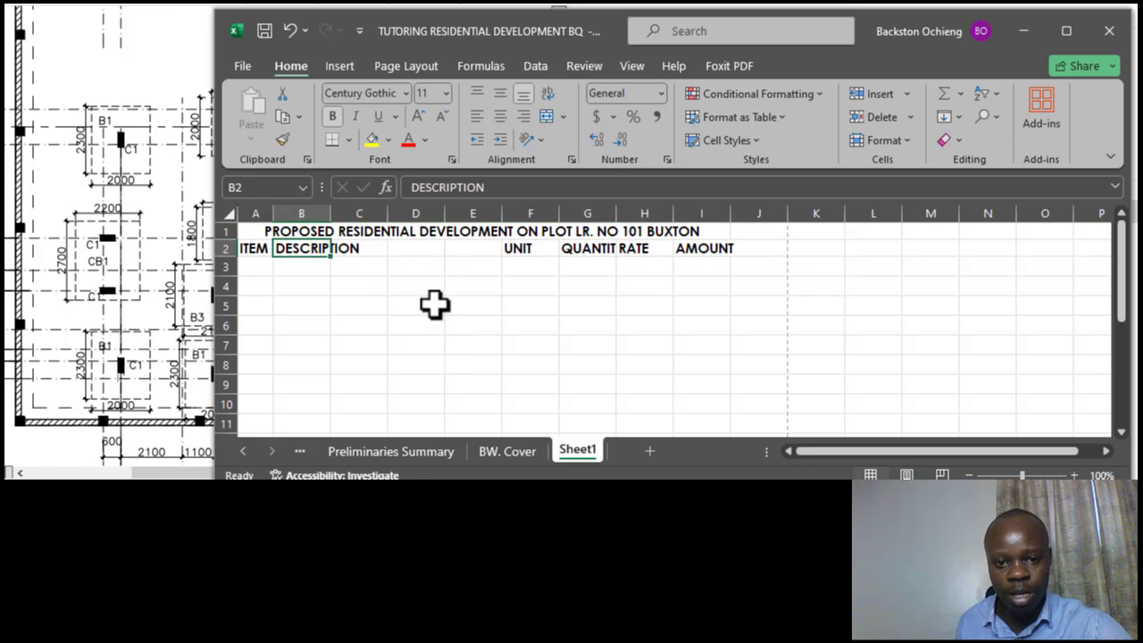
{"action": "left_click", "coordinate": [718, 284]}
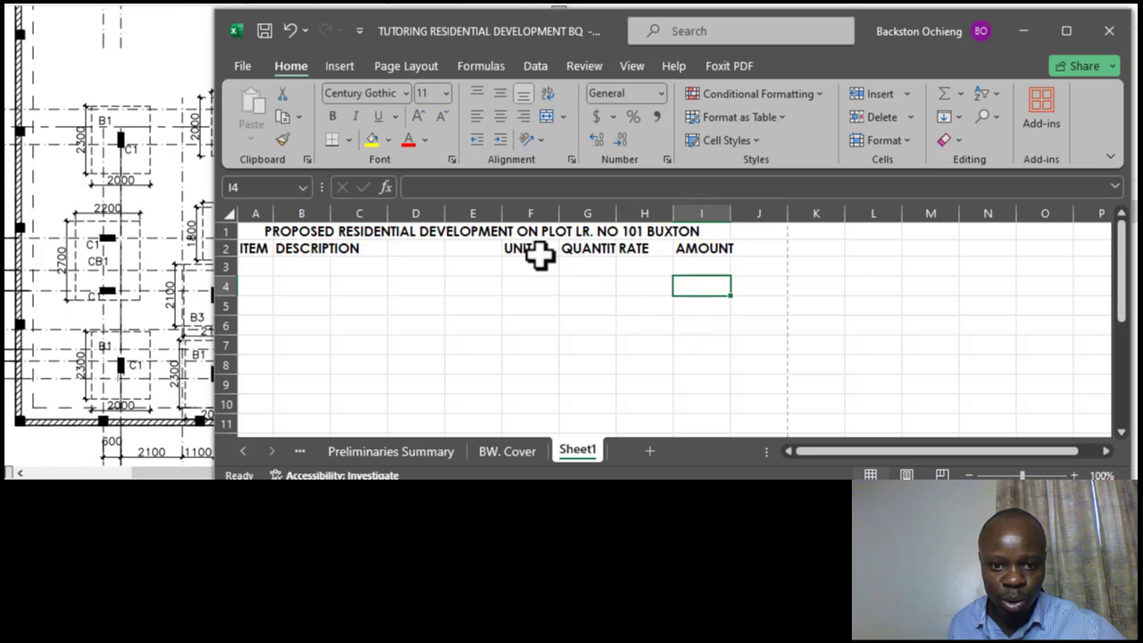
{"action": "left_click_drag", "start_coordinate": [501, 208], "coordinate": [541, 208]}
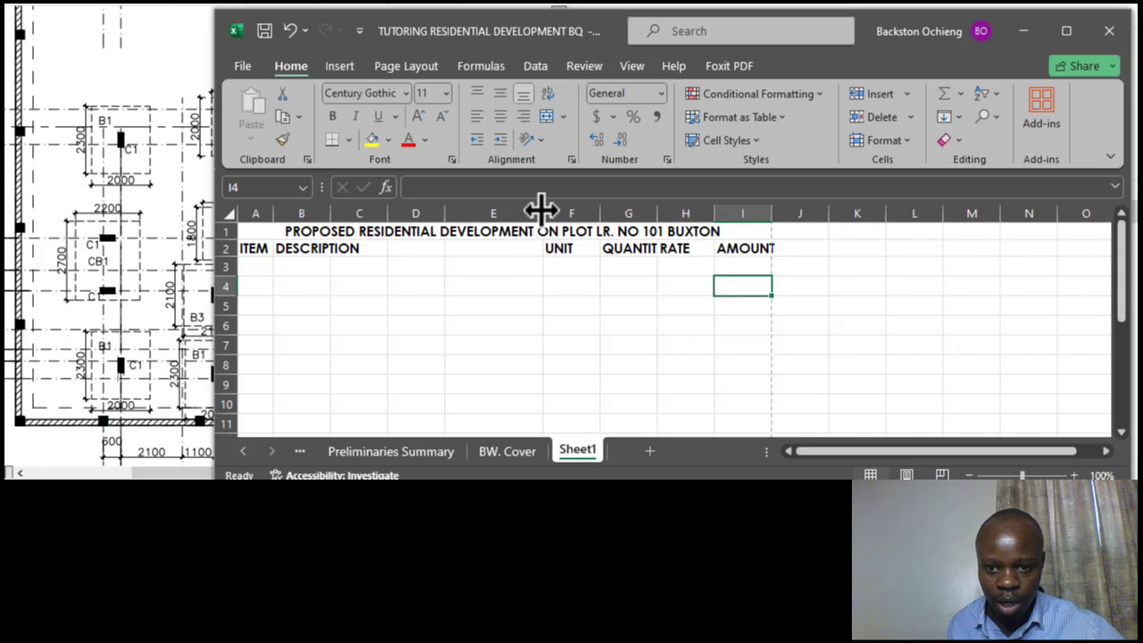
{"action": "left_click", "coordinate": [574, 248]}
{"action": "left_click", "coordinate": [594, 301]}
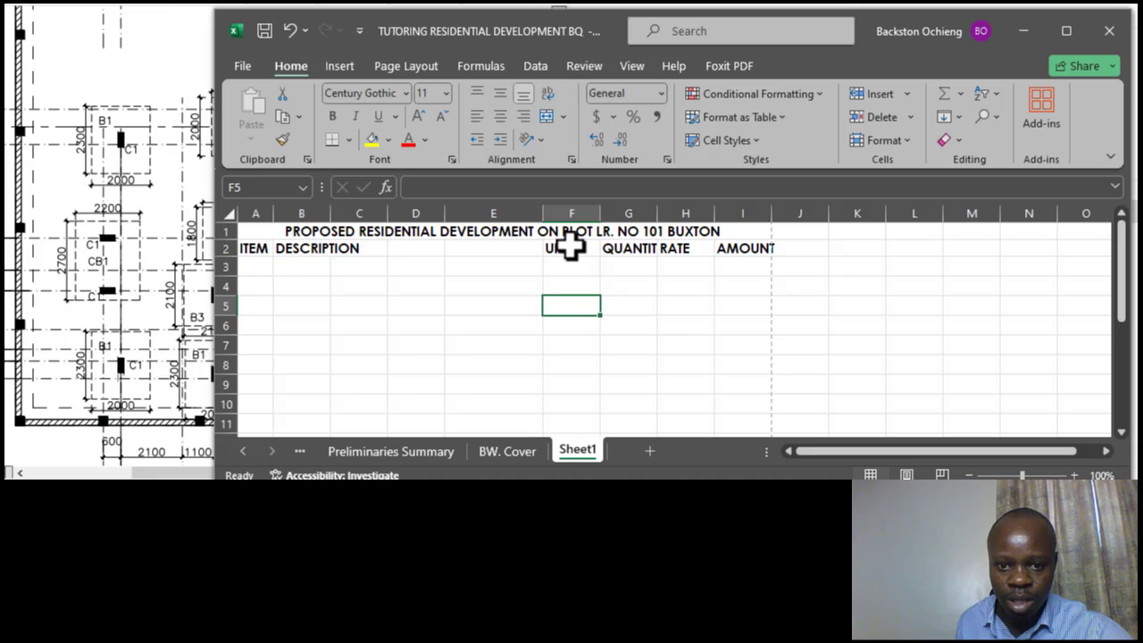
{"action": "left_click", "coordinate": [571, 249]}
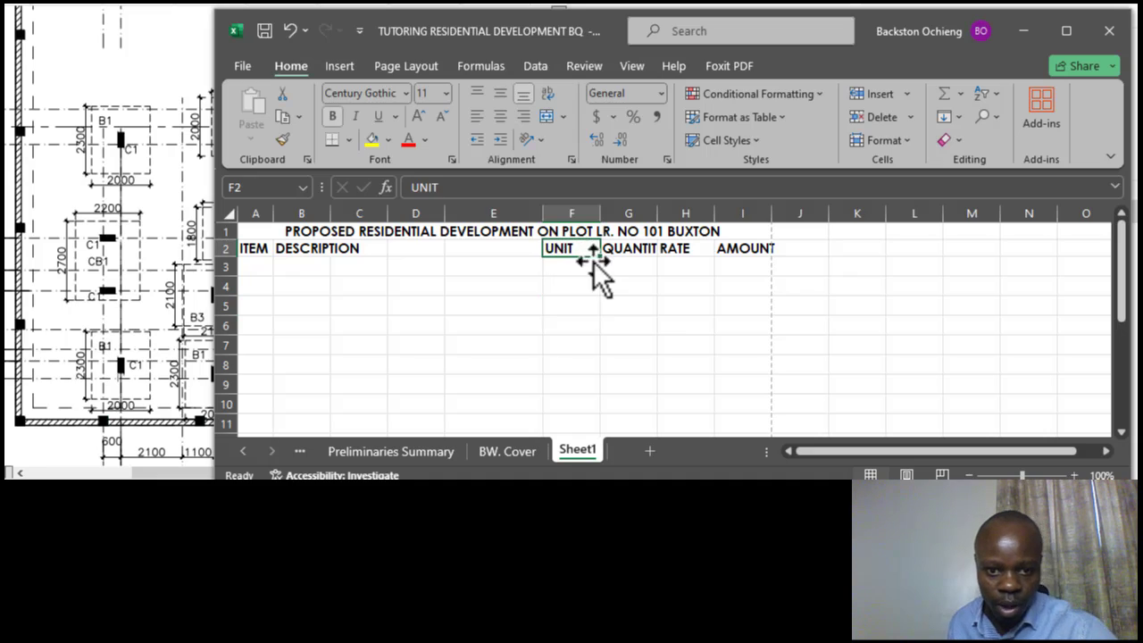
{"action": "left_click_drag", "start_coordinate": [604, 325], "coordinate": [589, 321]}
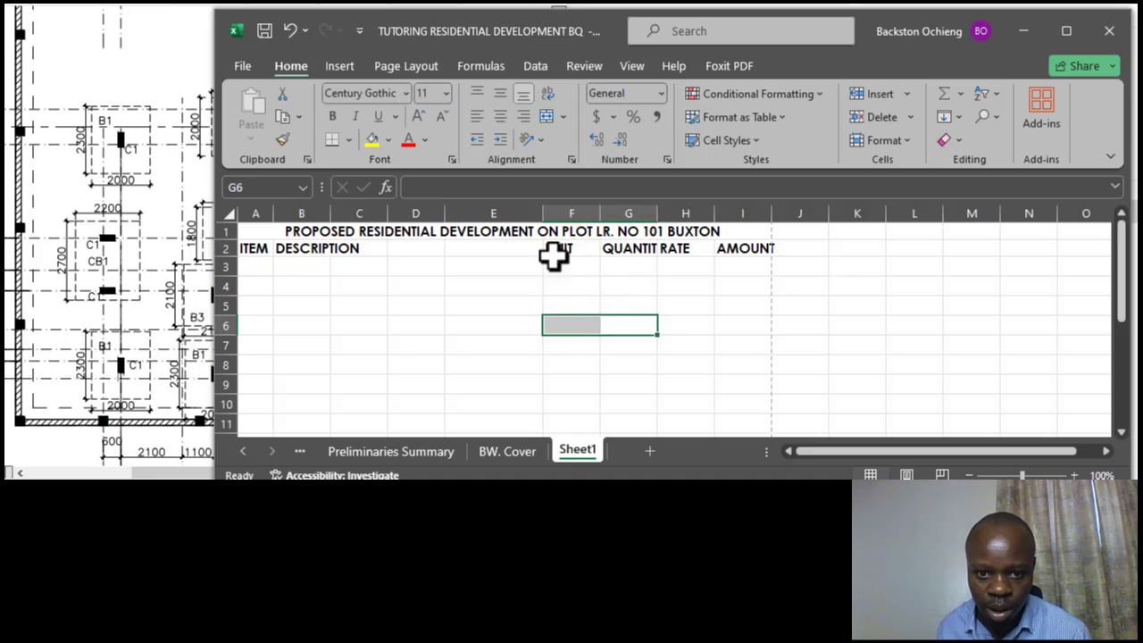
{"action": "left_click", "coordinate": [576, 247]}
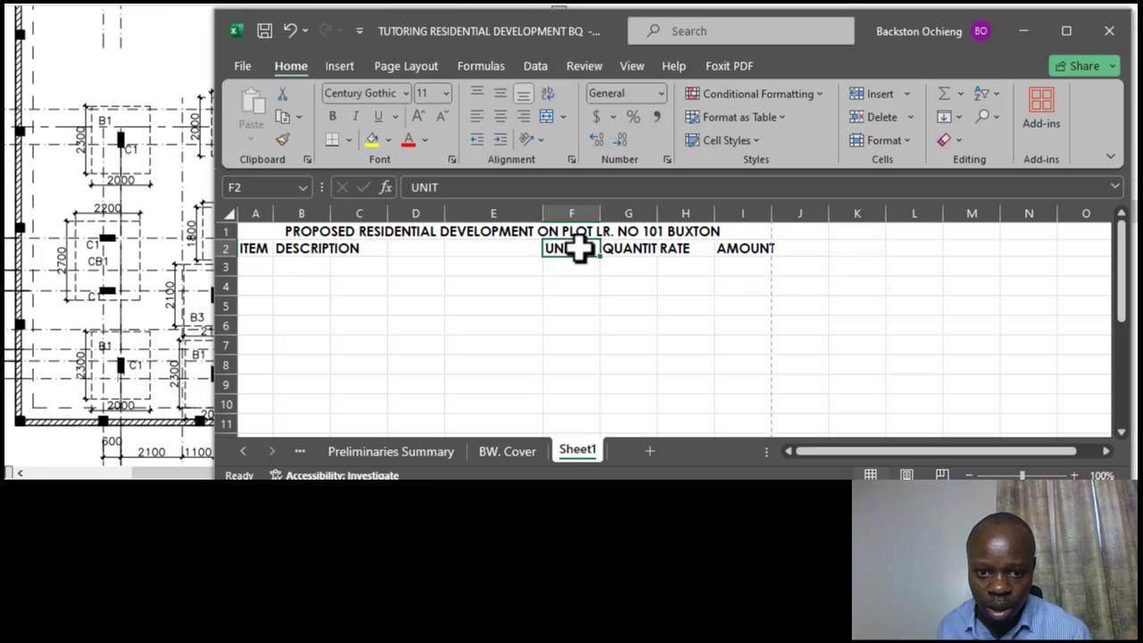
{"action": "left_click", "coordinate": [342, 291]}
{"action": "left_click", "coordinate": [314, 252]}
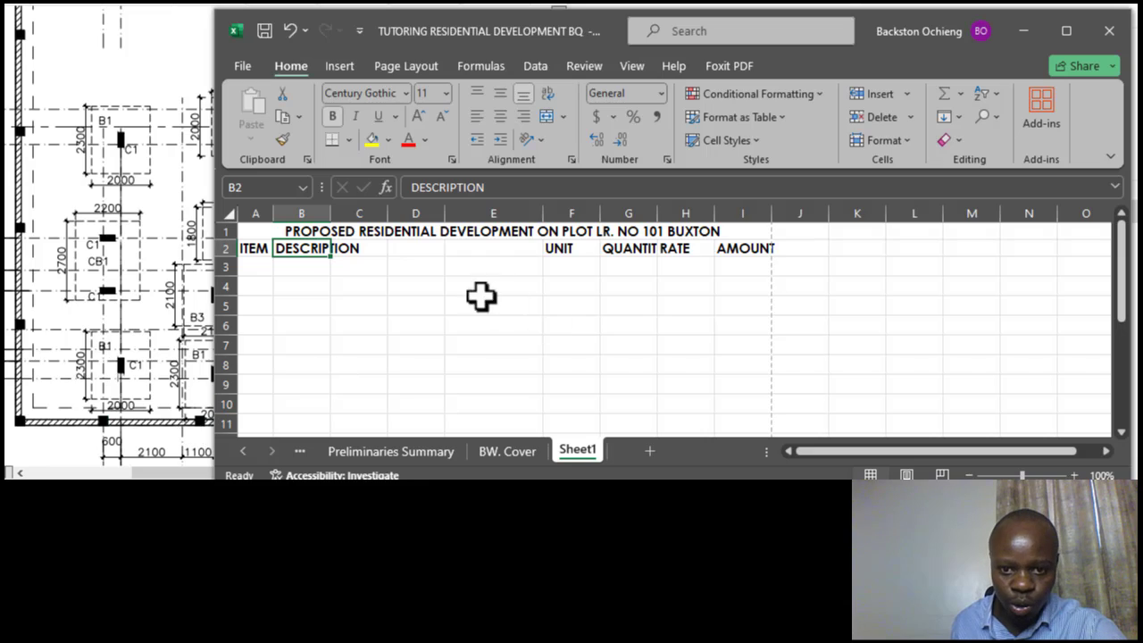
{"action": "left_click", "coordinate": [442, 317]}
{"action": "left_click", "coordinate": [313, 250]}
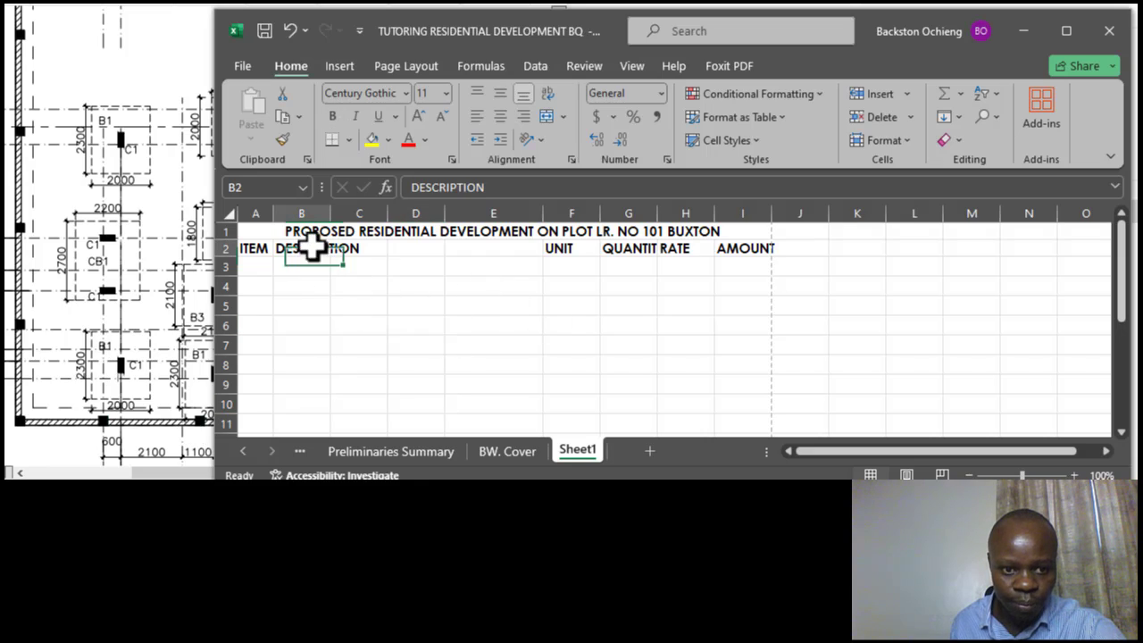
{"action": "left_click", "coordinate": [259, 248]}
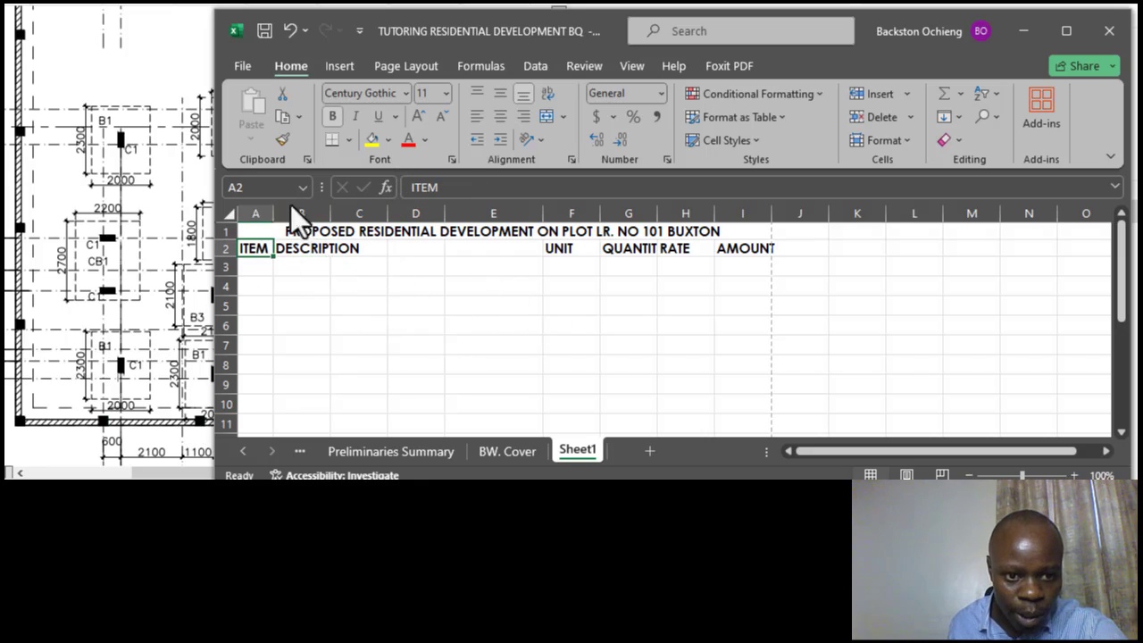
{"action": "left_click", "coordinate": [301, 248]}
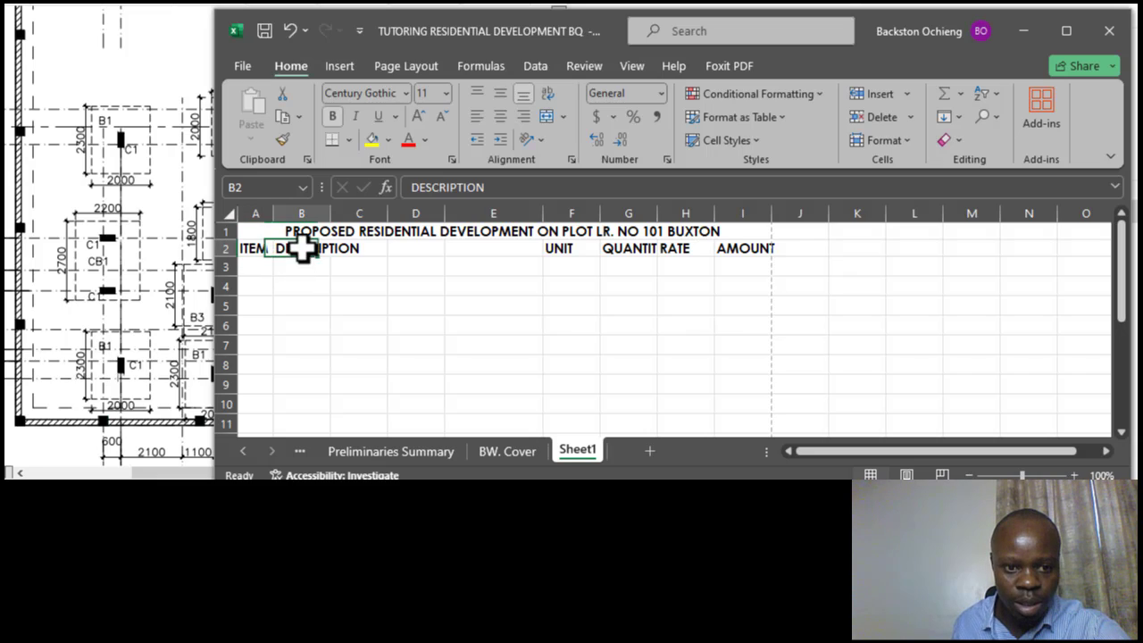
Step: Copy the UNIT, QUANTITY, RATE and AMOUNT headings from F2:I2 into row 2 starting at cell C2, directly after DESCRIPTION
{"action": "left_click", "coordinate": [375, 249]}
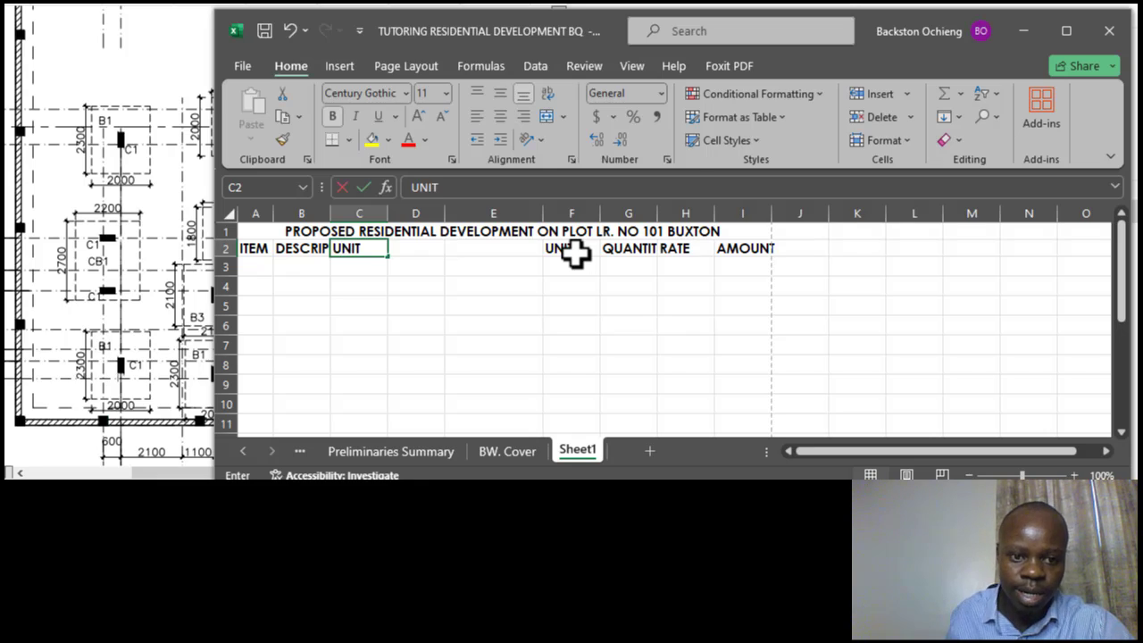
{"action": "left_click", "coordinate": [427, 286]}
{"action": "left_click", "coordinate": [444, 254]}
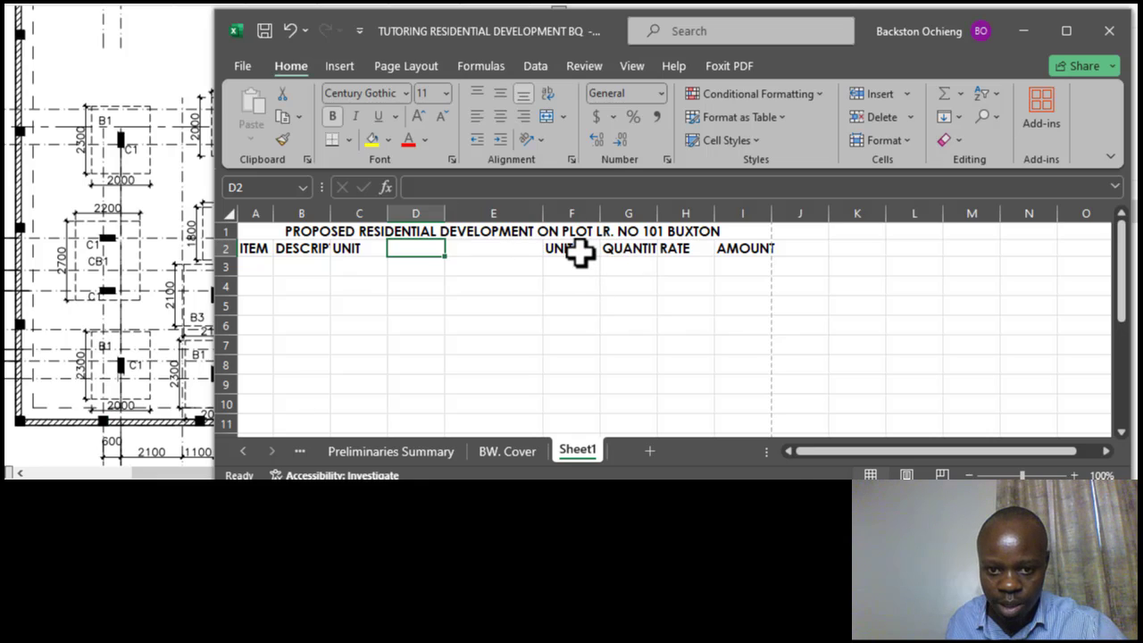
{"action": "left_click_drag", "start_coordinate": [579, 252], "coordinate": [732, 243]}
{"action": "key", "text": "ctrl+c"}
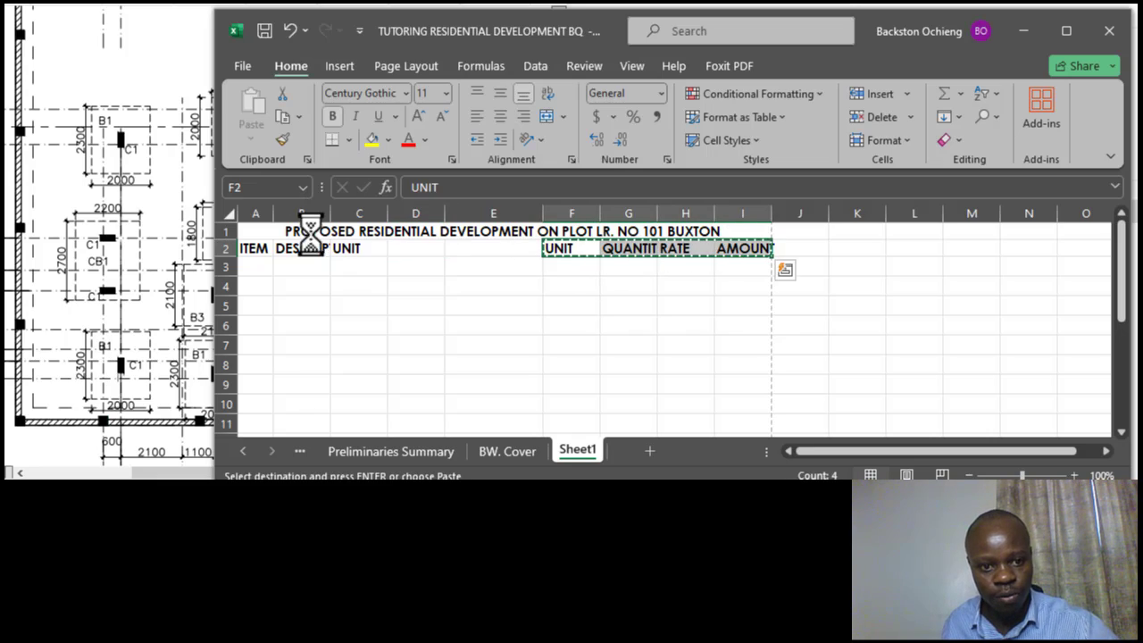
{"action": "left_click", "coordinate": [366, 249]}
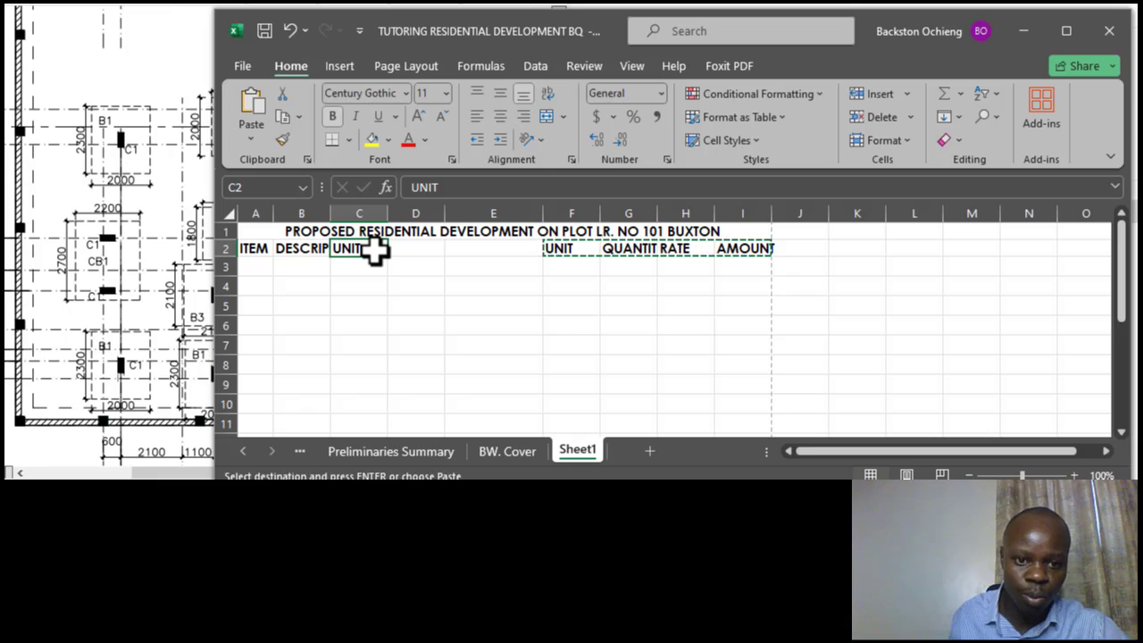
{"action": "key", "text": "Return"}
Step: Clear the leftover QUANTITY, RATE and AMOUNT headings from cells G2 to I2
{"action": "left_click", "coordinate": [635, 247]}
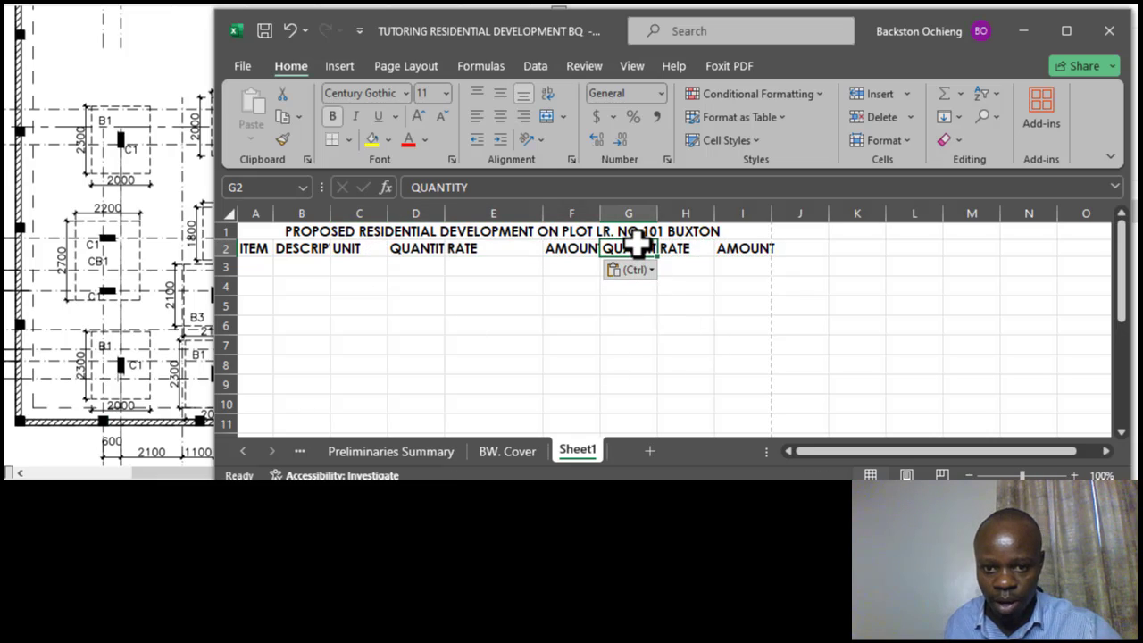
{"action": "key", "text": "BackSpace"}
{"action": "left_click", "coordinate": [732, 247]}
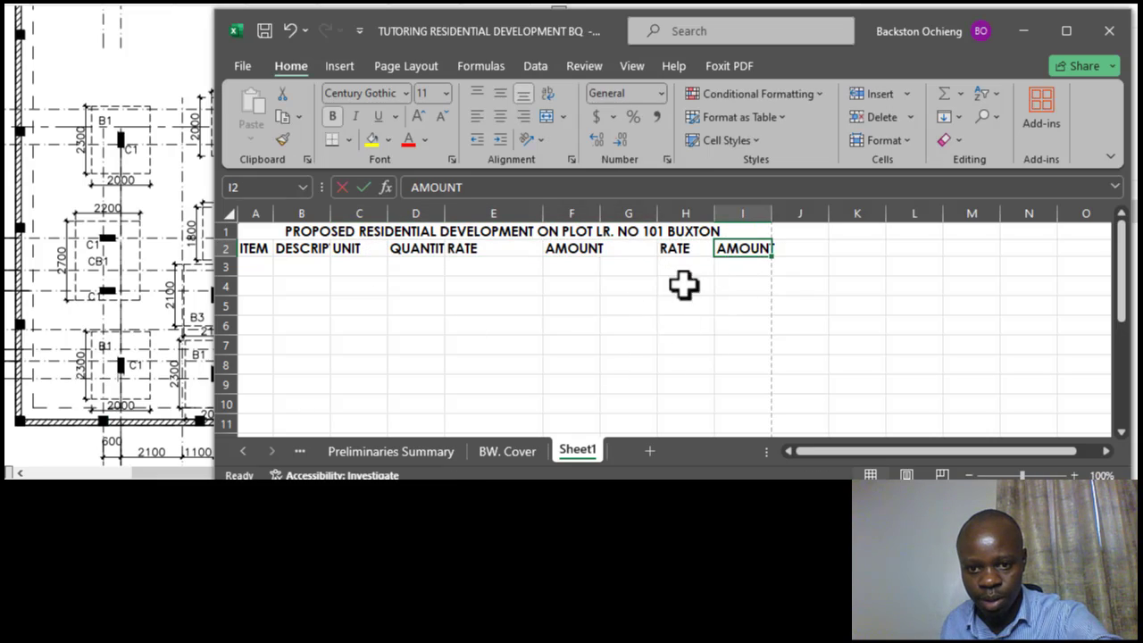
{"action": "key", "text": "BackSpace"}
{"action": "left_click", "coordinate": [686, 250]}
{"action": "key", "text": "BackSpace"}
{"action": "left_click", "coordinate": [594, 321]}
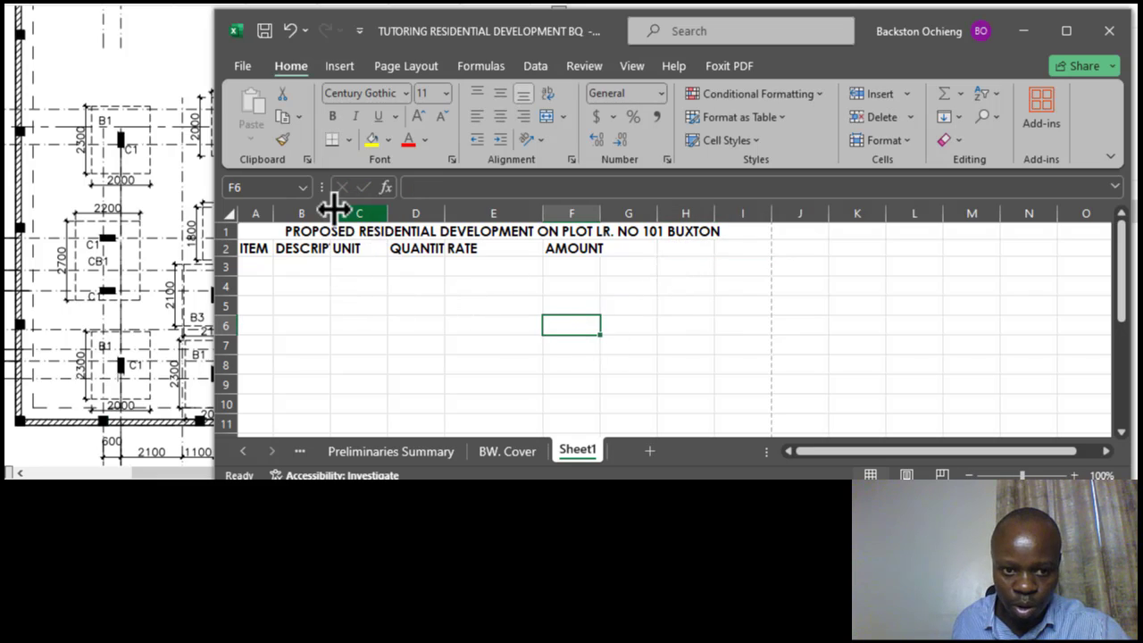
Step: Widen the DESCRIPTION column B until the page boundary falls right after the AMOUNT column
{"action": "left_click_drag", "start_coordinate": [330, 207], "coordinate": [427, 215]}
{"action": "left_click", "coordinate": [342, 270]}
{"action": "left_click", "coordinate": [353, 285]}
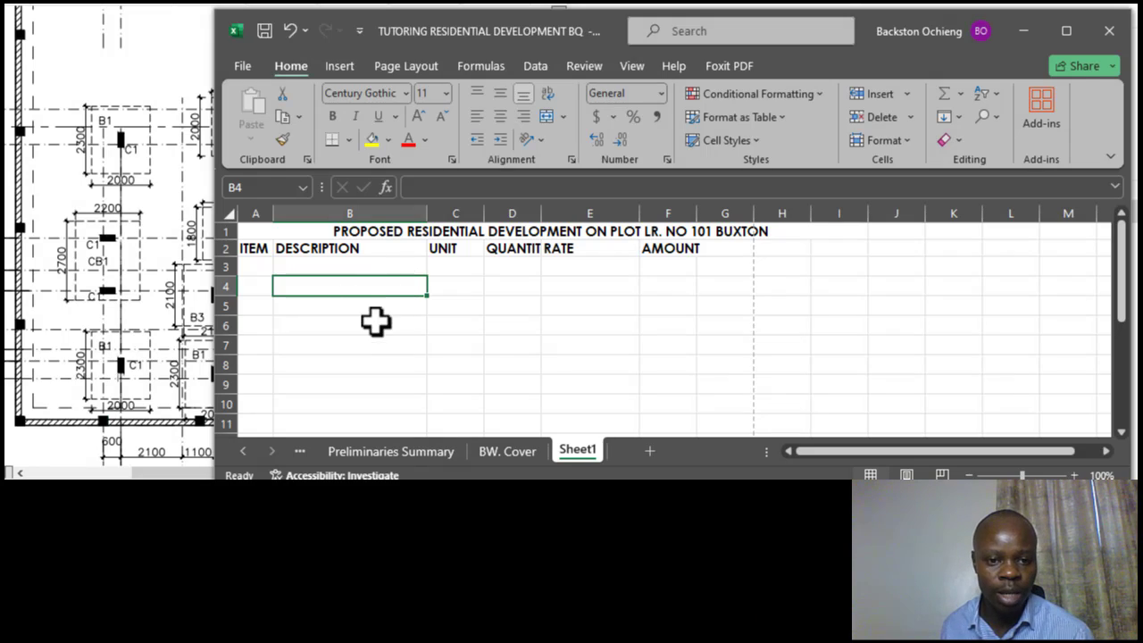
{"action": "left_click", "coordinate": [375, 319]}
{"action": "left_click", "coordinate": [357, 250]}
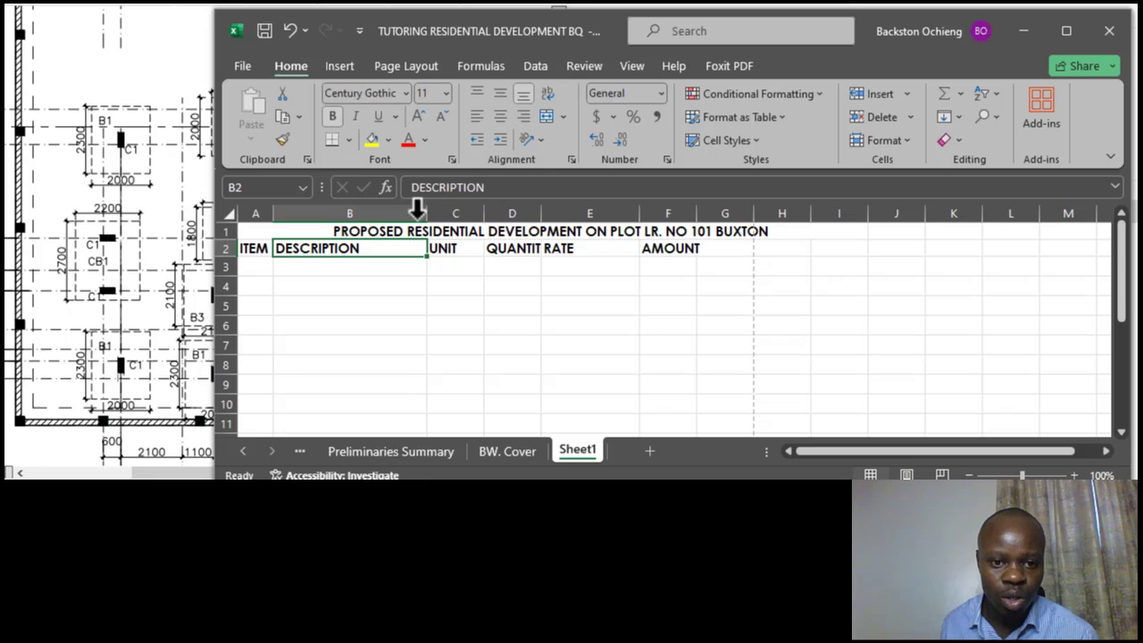
{"action": "left_click_drag", "start_coordinate": [428, 213], "coordinate": [480, 215]}
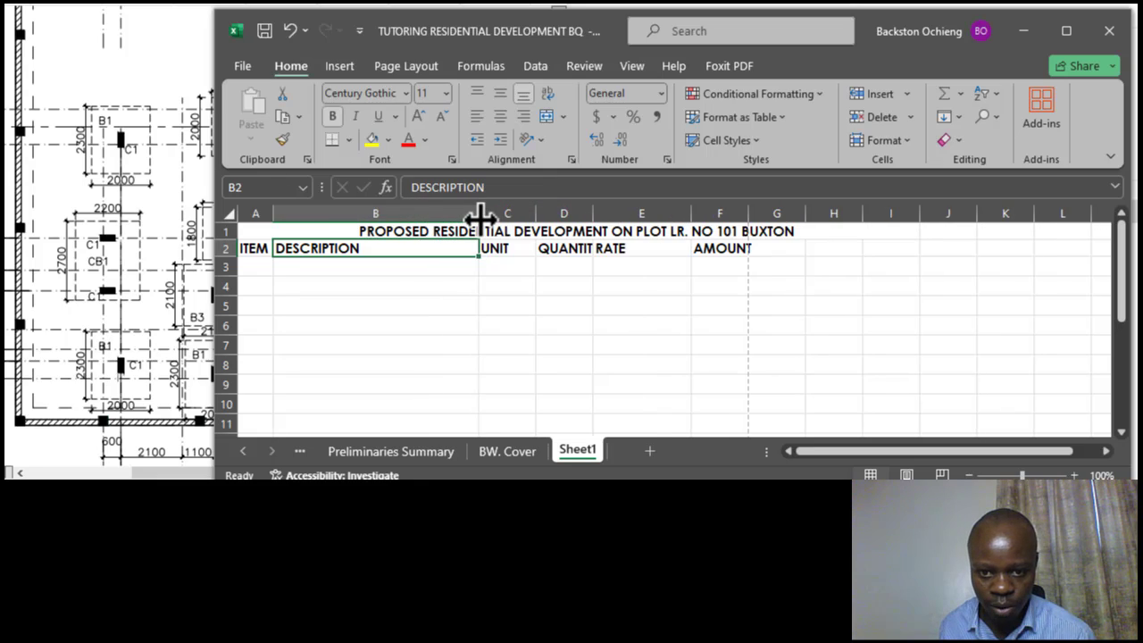
{"action": "left_click", "coordinate": [370, 268]}
{"action": "left_click", "coordinate": [275, 251]}
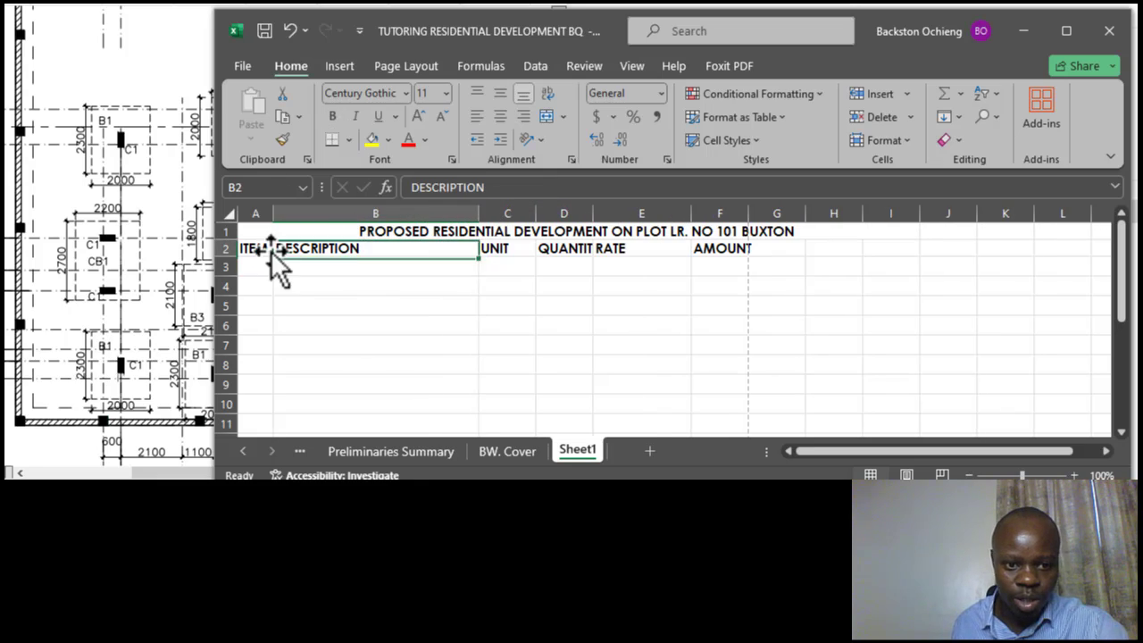
Step: Narrow columns C, D and E to one equal width that just fits the UNIT and RATE headings
{"action": "left_click", "coordinate": [506, 256]}
{"action": "left_click", "coordinate": [563, 257]}
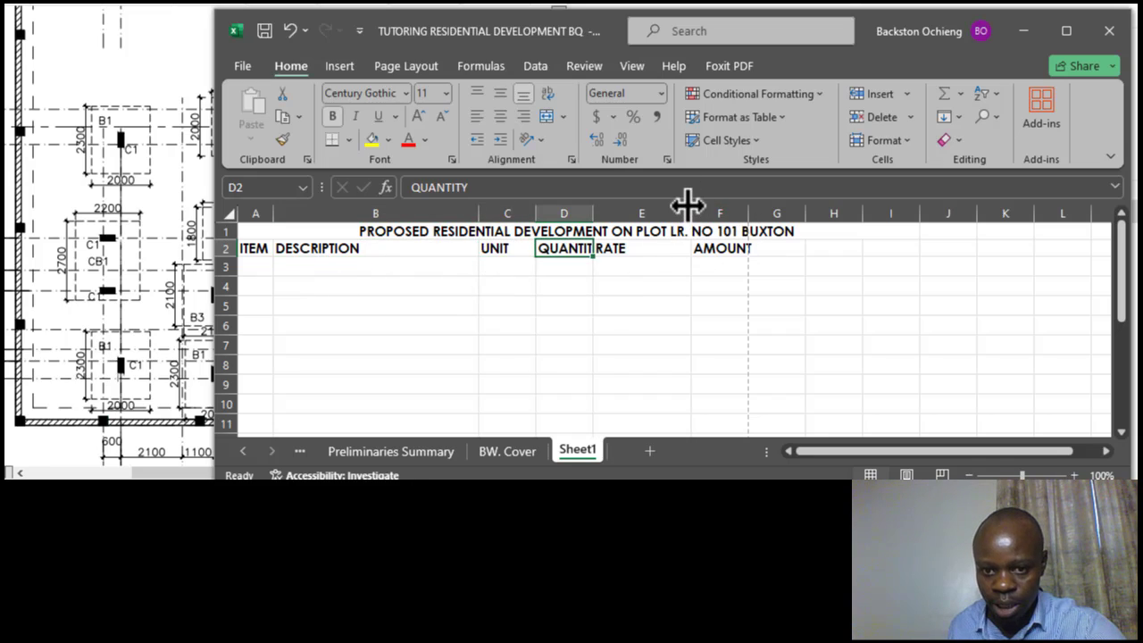
{"action": "left_click_drag", "start_coordinate": [688, 205], "coordinate": [676, 204]}
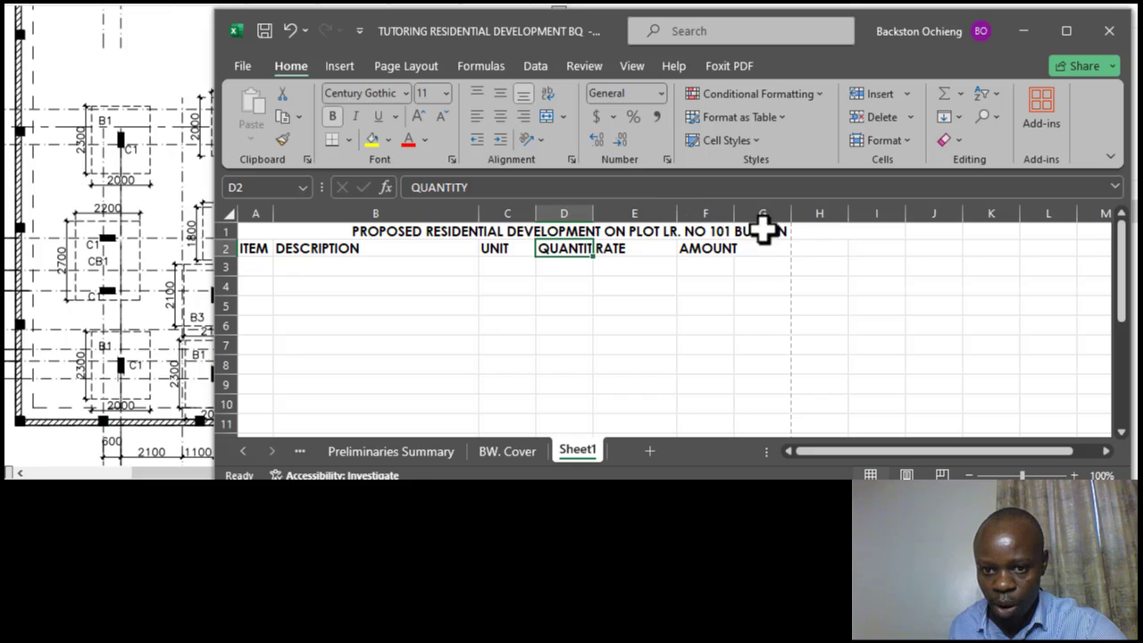
{"action": "left_click", "coordinate": [625, 213]}
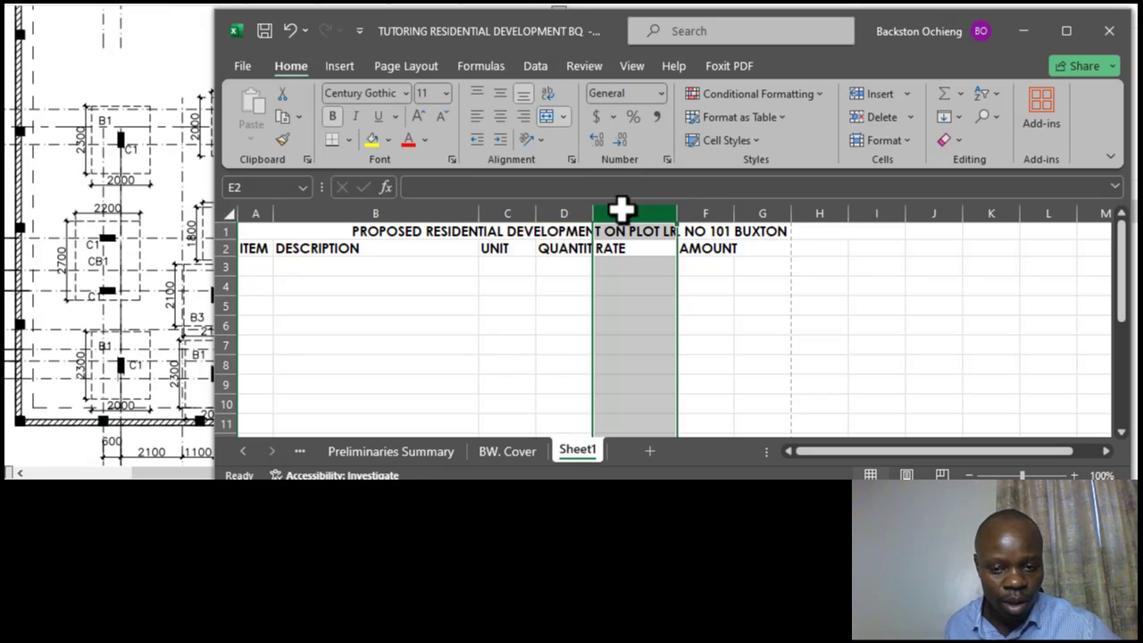
{"action": "left_click", "coordinate": [568, 198]}
{"action": "left_click_drag", "start_coordinate": [510, 205], "coordinate": [551, 199]}
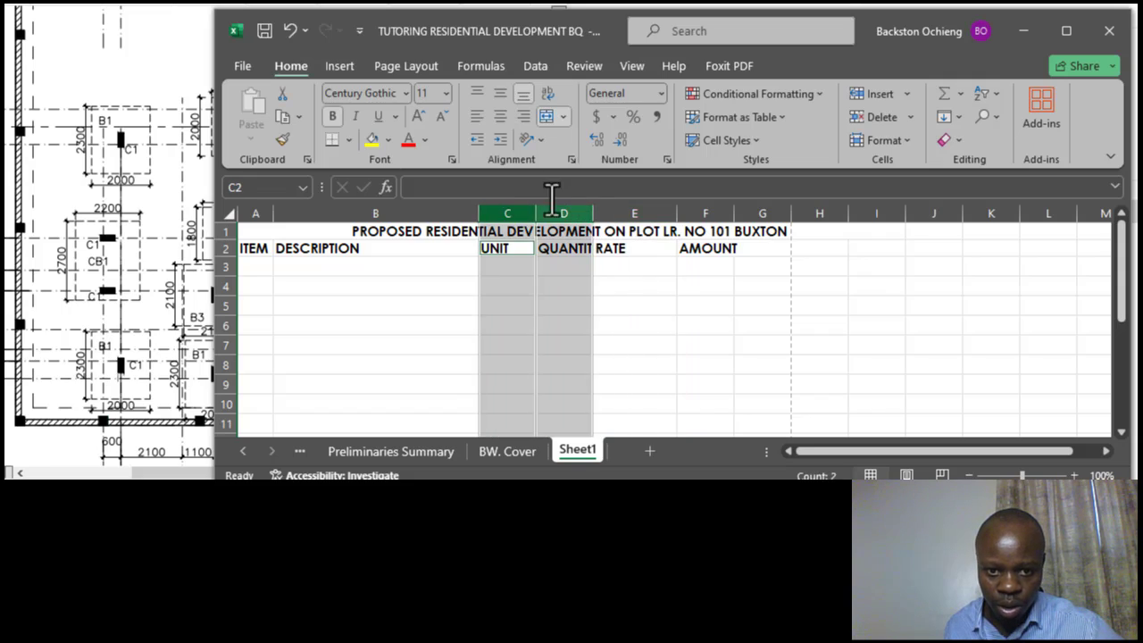
{"action": "left_click", "coordinate": [620, 207], "text": "ctrl"}
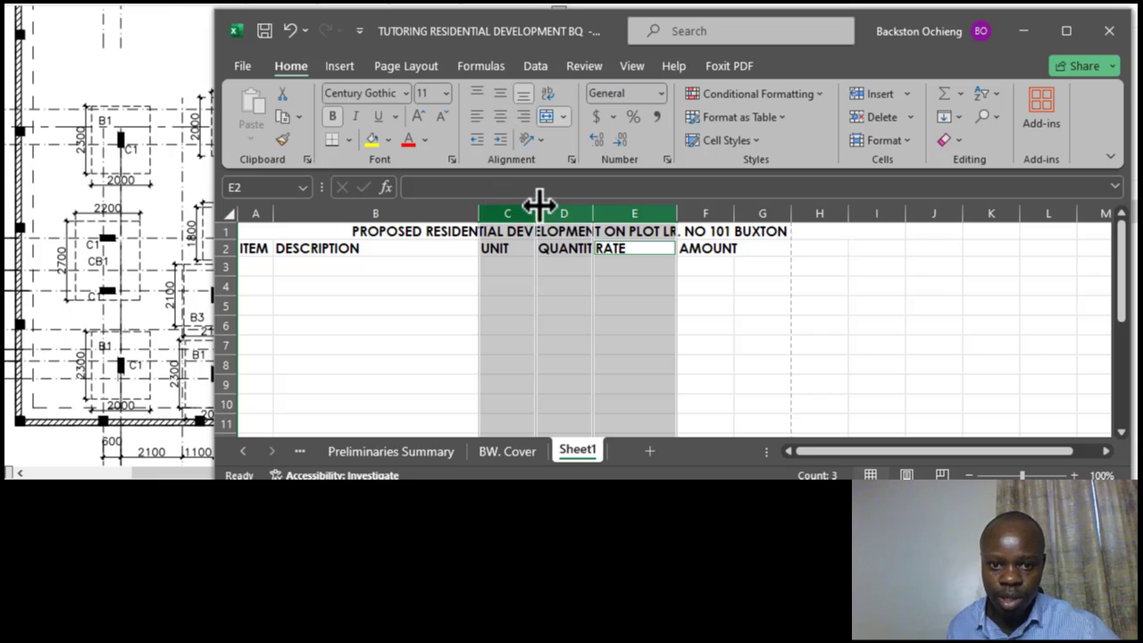
{"action": "left_click_drag", "start_coordinate": [537, 206], "coordinate": [522, 207]}
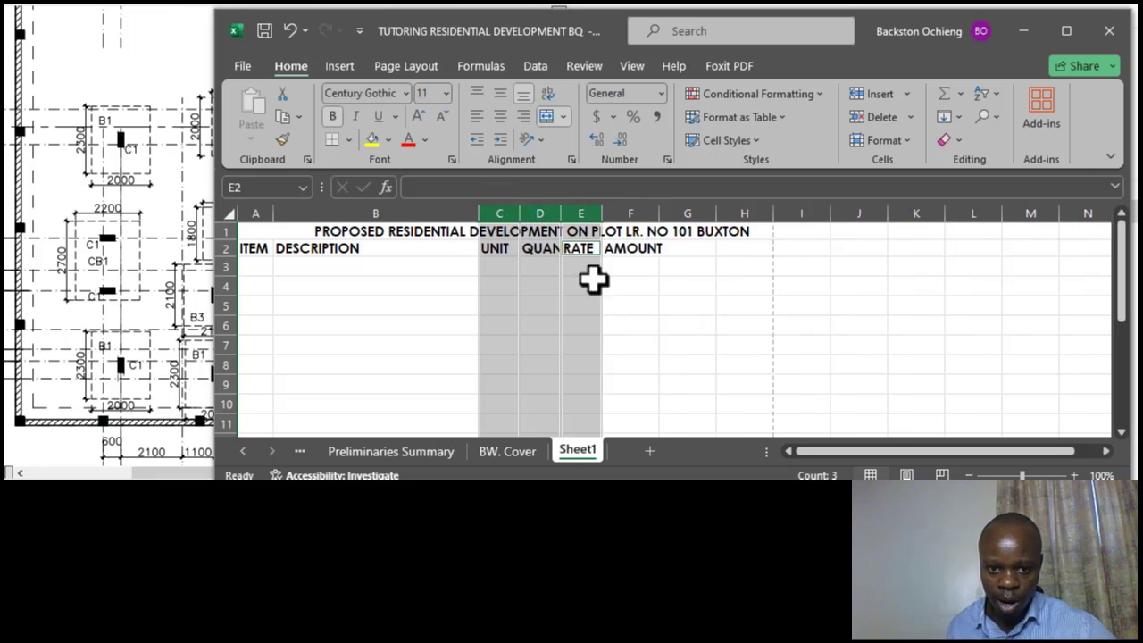
Step: Shorten the QUANTITY heading in cell D2 to QTY
{"action": "left_click", "coordinate": [545, 249]}
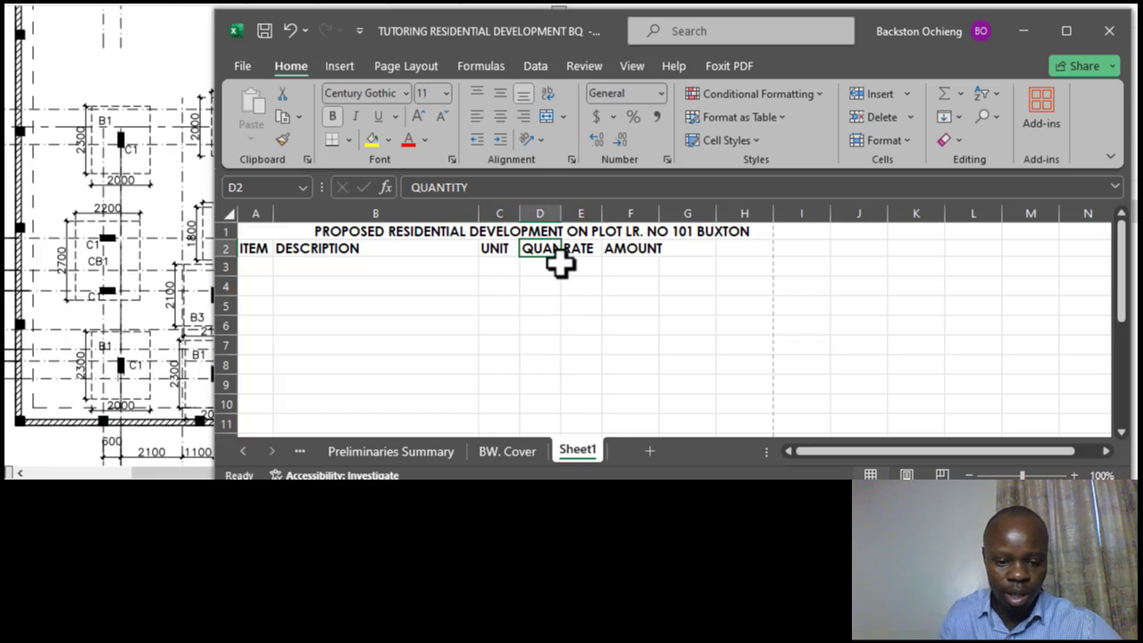
{"action": "type", "text": "QT"}
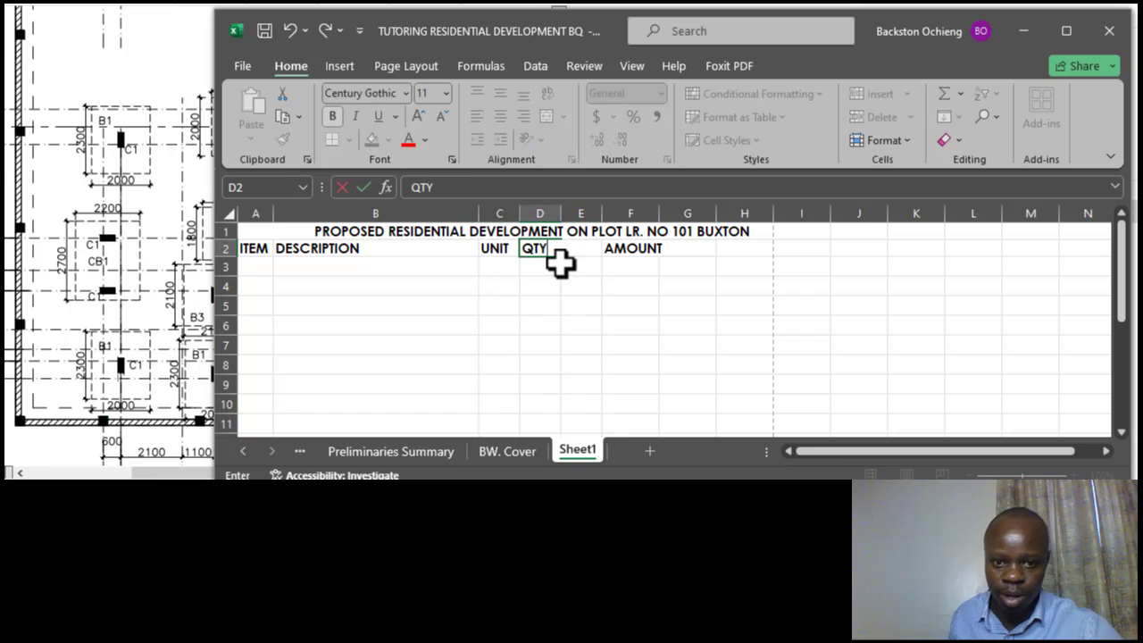
{"action": "type", "text": "Y"}
{"action": "left_click", "coordinate": [617, 327]}
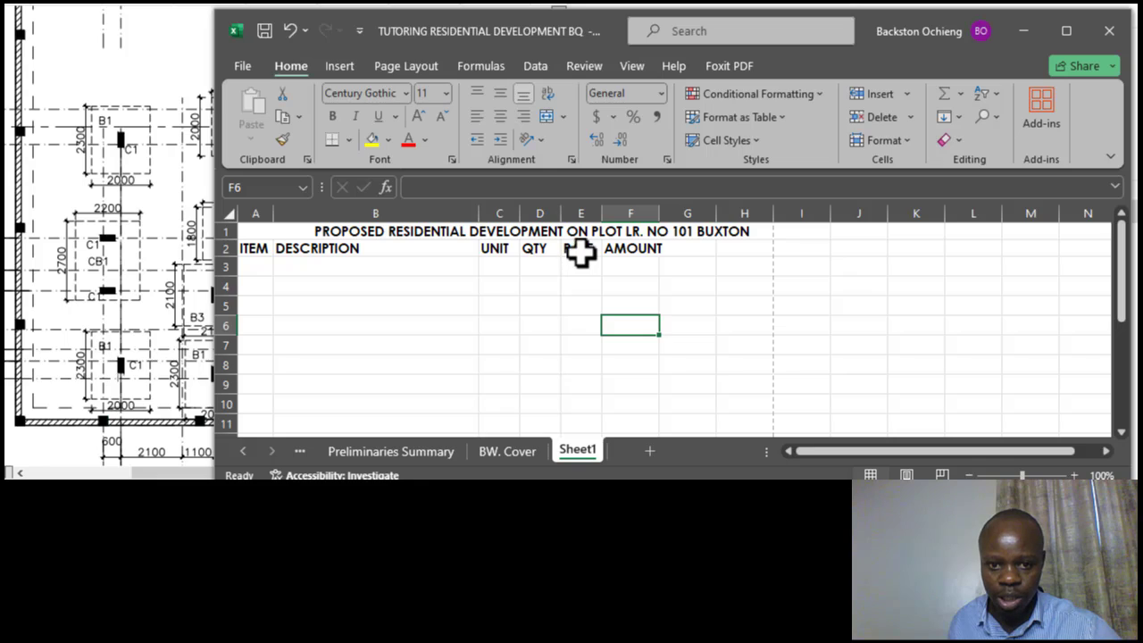
{"action": "left_click", "coordinate": [580, 253]}
{"action": "left_click", "coordinate": [614, 345]}
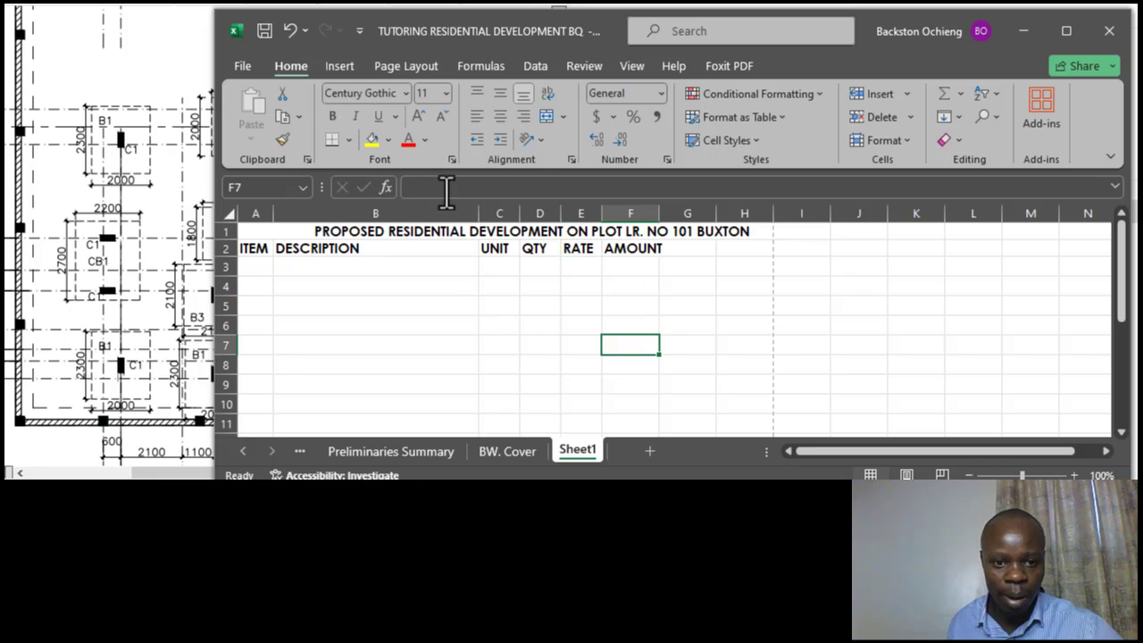
Step: Widen the DESCRIPTION column further, and widen the AMOUNT column until the page boundary falls at its outer edge
{"action": "left_click_drag", "start_coordinate": [477, 205], "coordinate": [514, 203]}
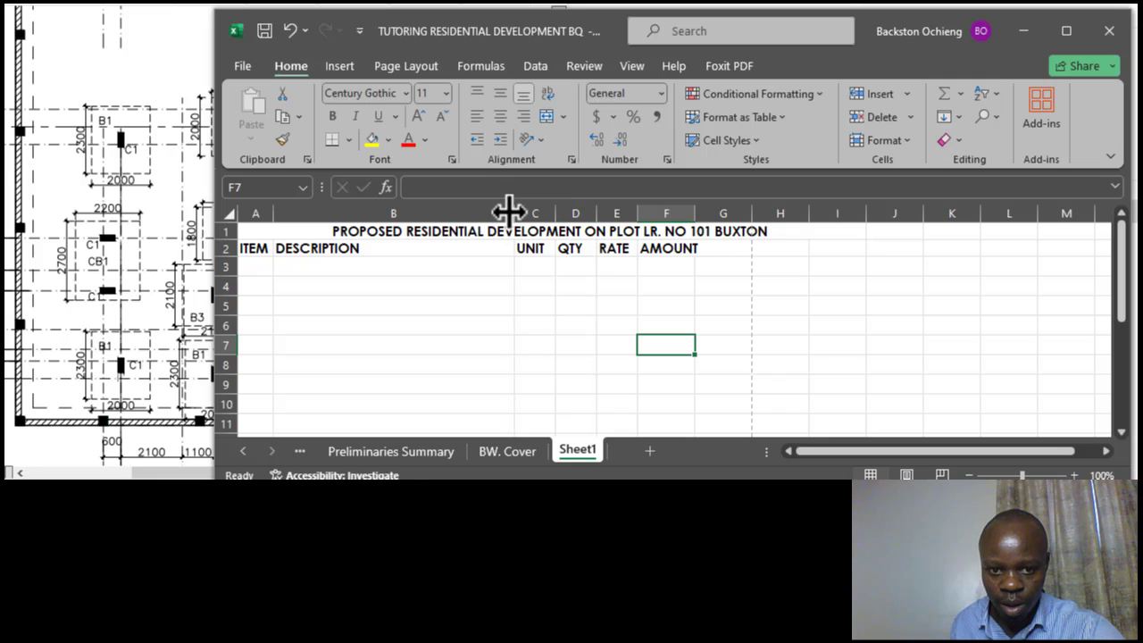
{"action": "left_click_drag", "start_coordinate": [510, 210], "coordinate": [549, 210]}
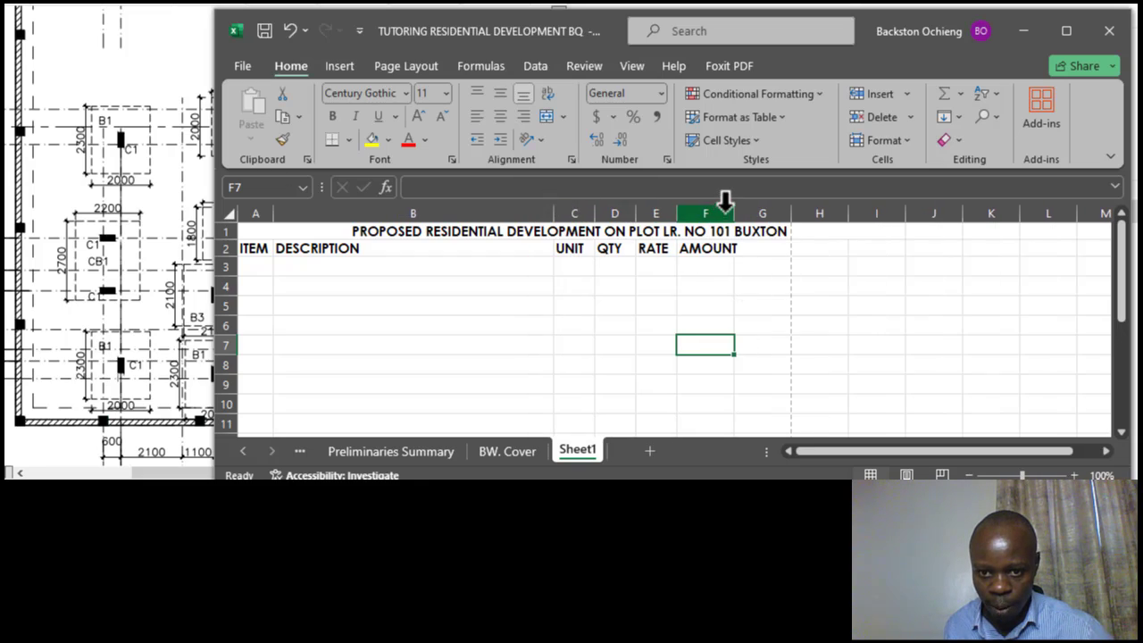
{"action": "left_click_drag", "start_coordinate": [736, 208], "coordinate": [756, 209]}
{"action": "left_click", "coordinate": [718, 267]}
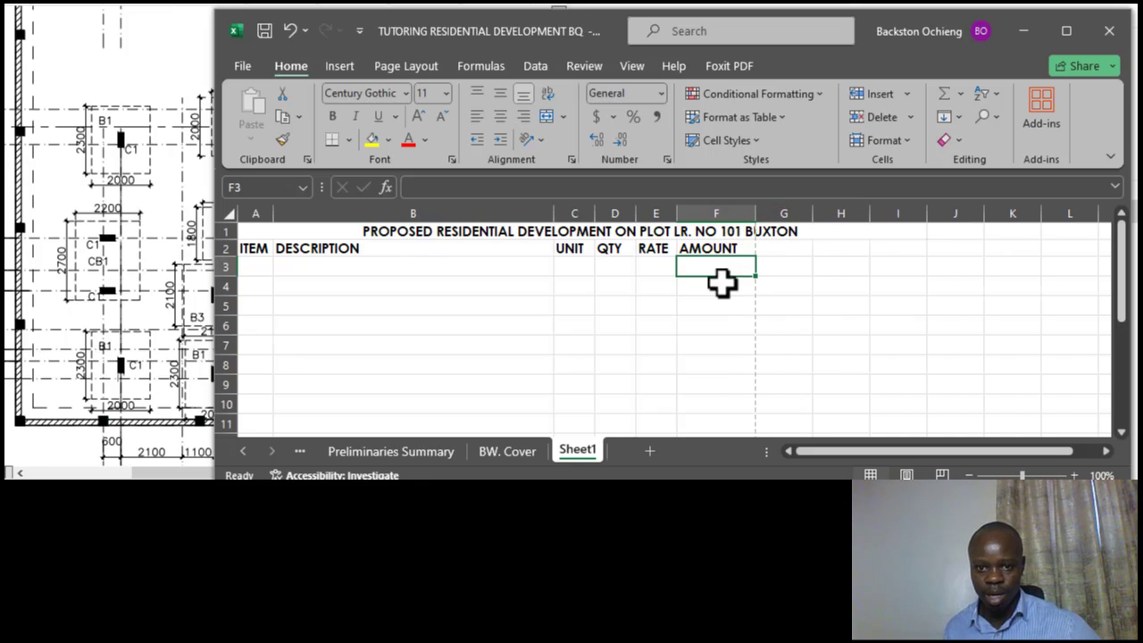
Step: Enter the sample amount 25000000 in cell F3 under AMOUNT to test the column width
{"action": "left_click", "coordinate": [709, 324]}
{"action": "left_click", "coordinate": [723, 268]}
{"action": "left_click", "coordinate": [722, 323]}
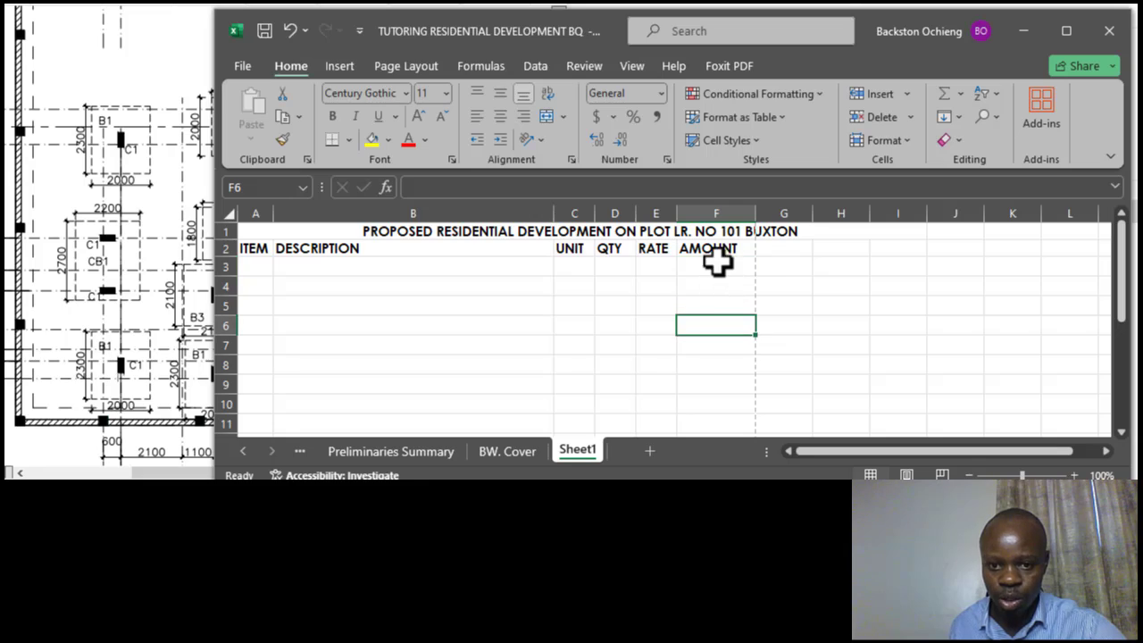
{"action": "left_click", "coordinate": [720, 251]}
{"action": "left_click", "coordinate": [727, 266]}
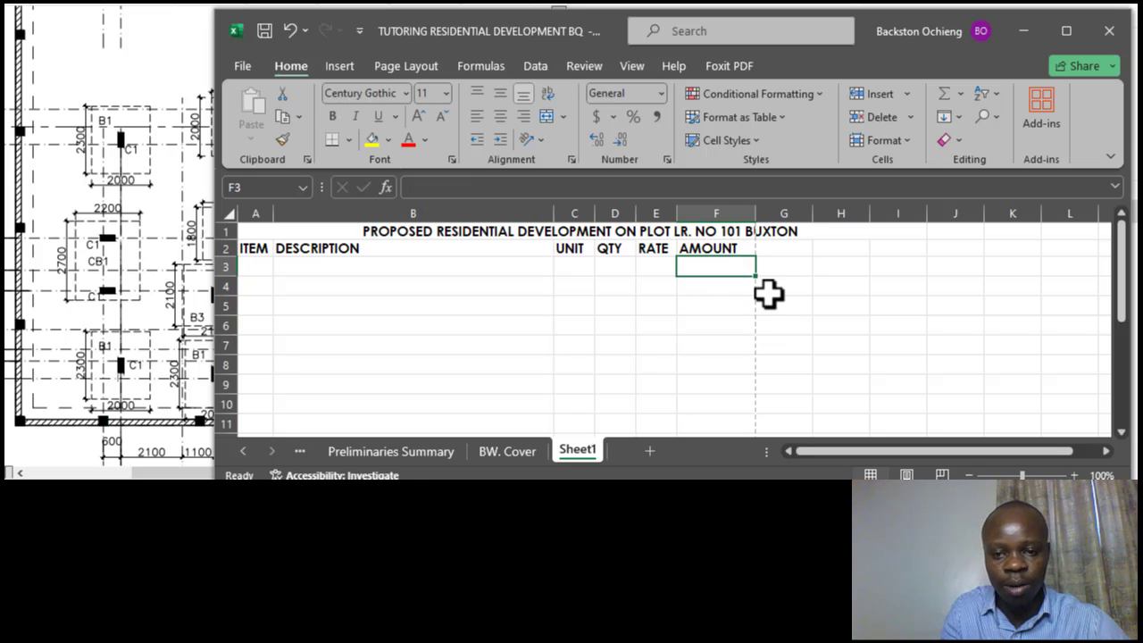
{"action": "type", "text": "25000000"}
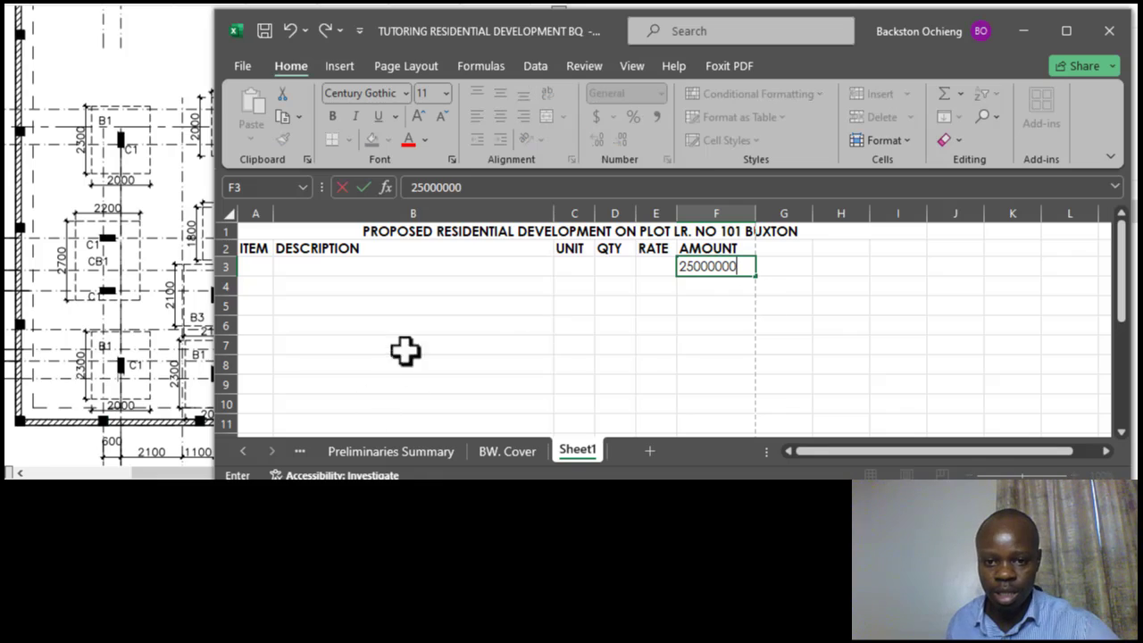
{"action": "left_click", "coordinate": [500, 325]}
Step: Apply the comma number style to the whole AMOUNT column and autofit its width to the sample figure
{"action": "left_click", "coordinate": [707, 213]}
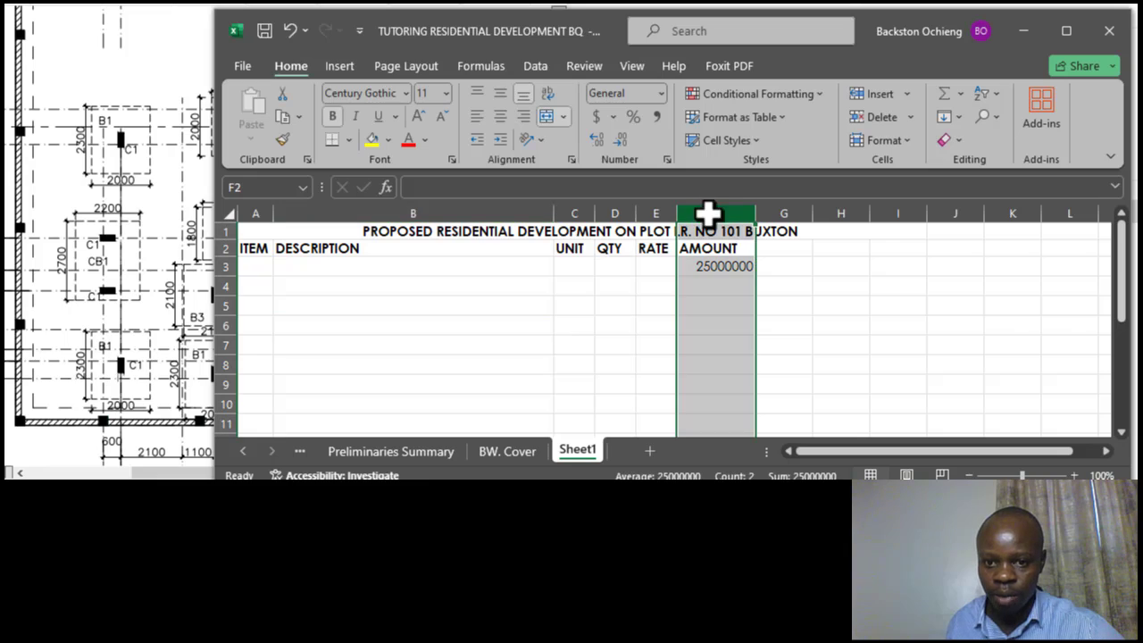
{"action": "left_click", "coordinate": [656, 120]}
{"action": "left_click", "coordinate": [525, 308]}
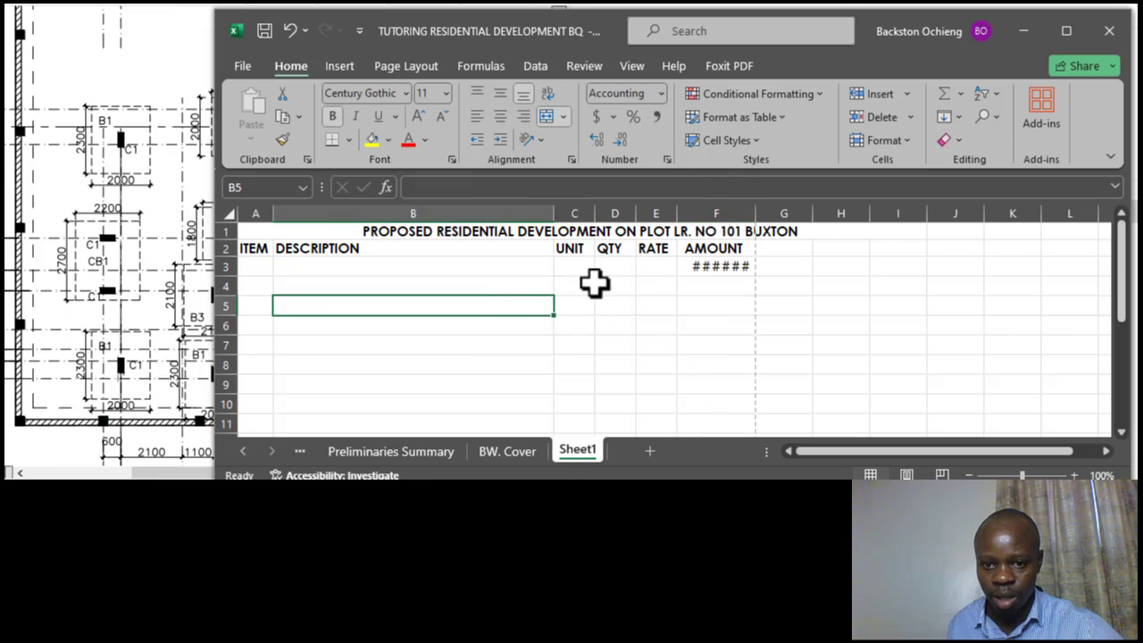
{"action": "double_click", "coordinate": [756, 206]}
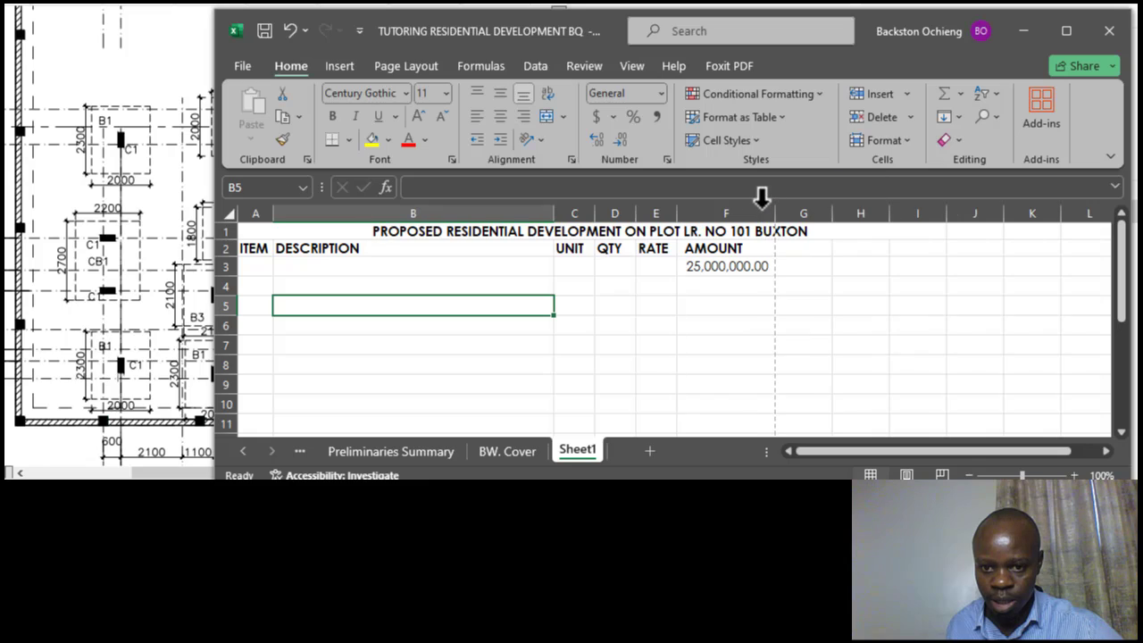
{"action": "left_click", "coordinate": [724, 328]}
{"action": "left_click", "coordinate": [732, 266]}
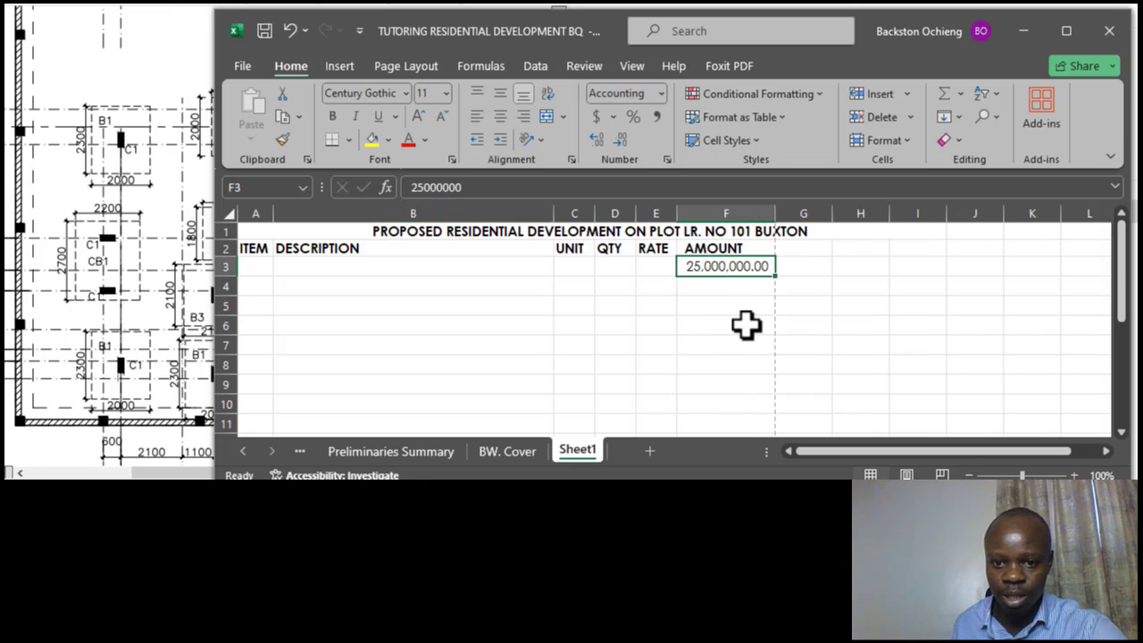
{"action": "left_click", "coordinate": [746, 326]}
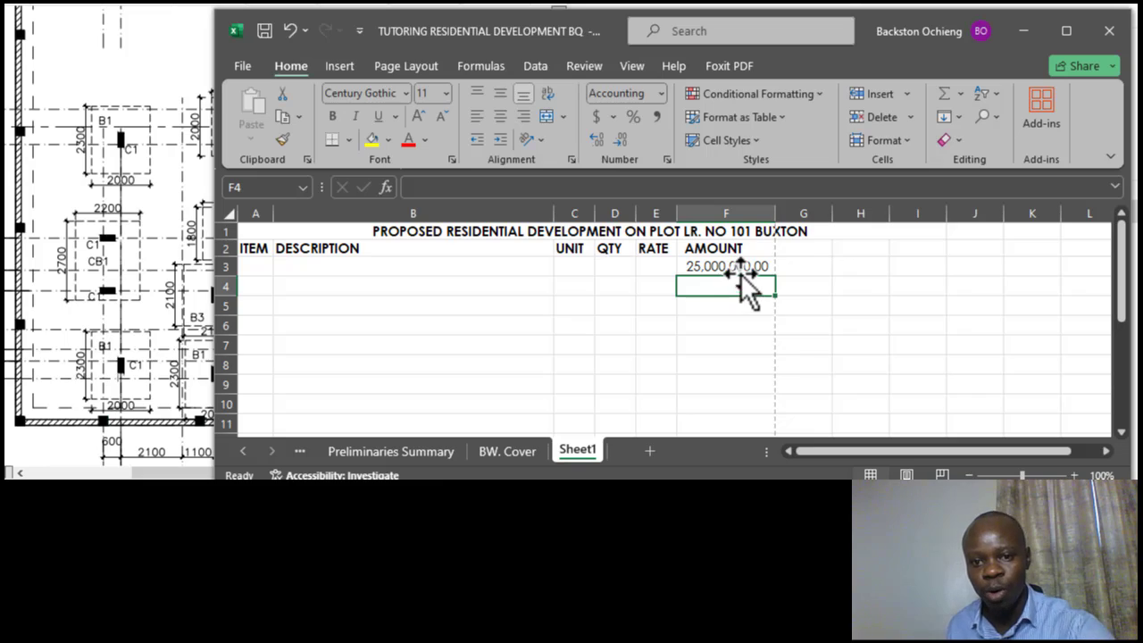
{"action": "left_click", "coordinate": [734, 268]}
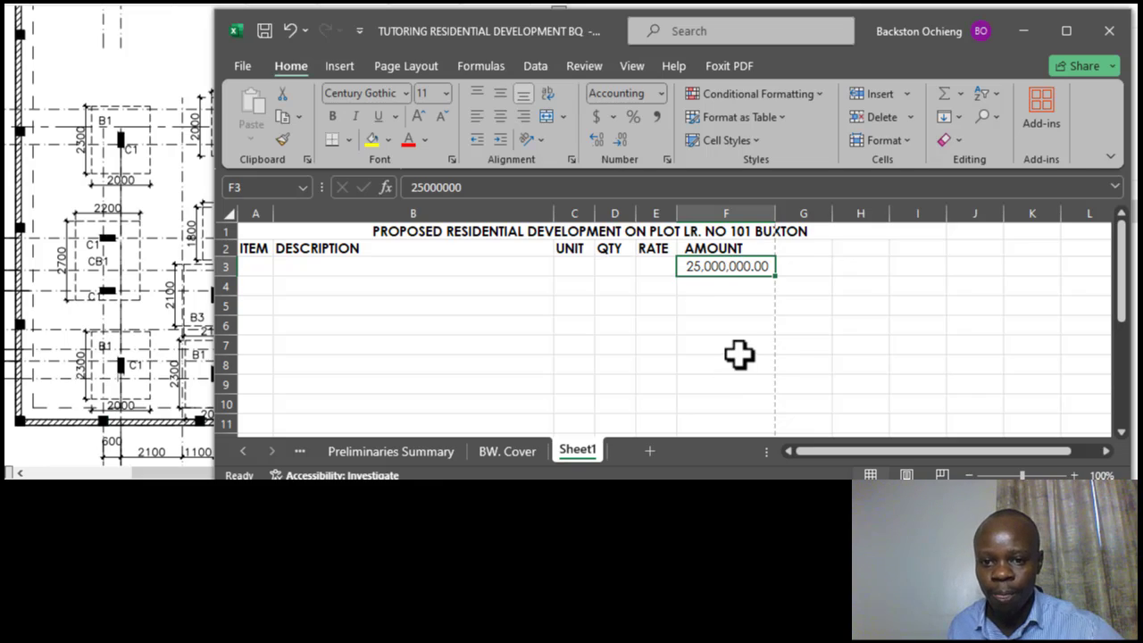
{"action": "left_click_drag", "start_coordinate": [739, 359], "coordinate": [740, 343]}
{"action": "left_click", "coordinate": [742, 268]}
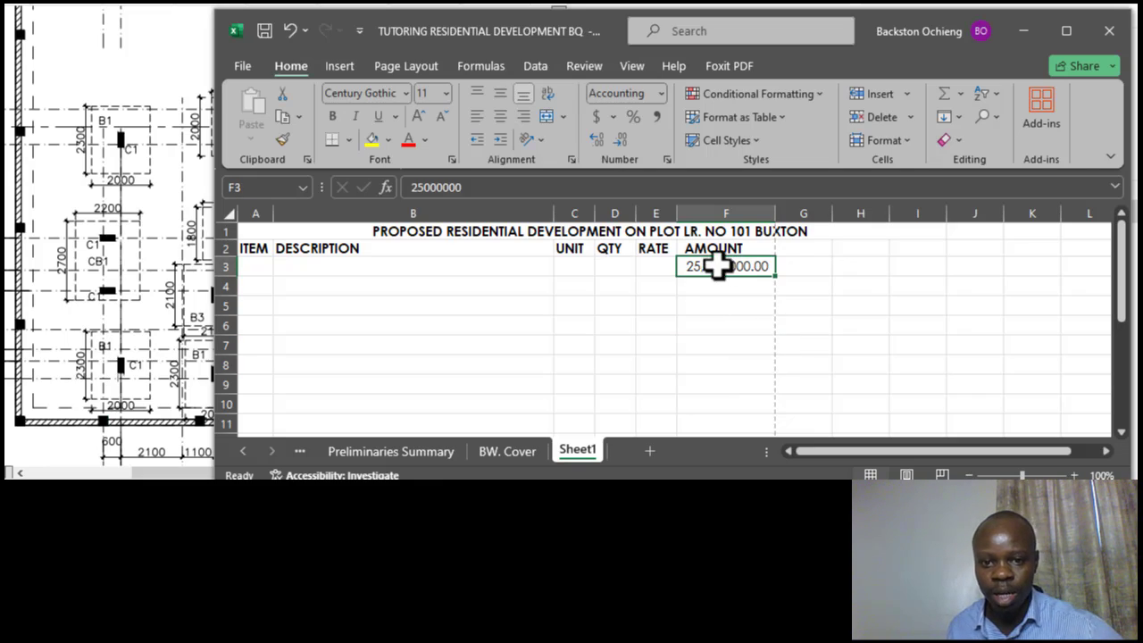
Step: Enter a sample rate in cell E3 under RATE and correct it to 15000
{"action": "left_click", "coordinate": [656, 267]}
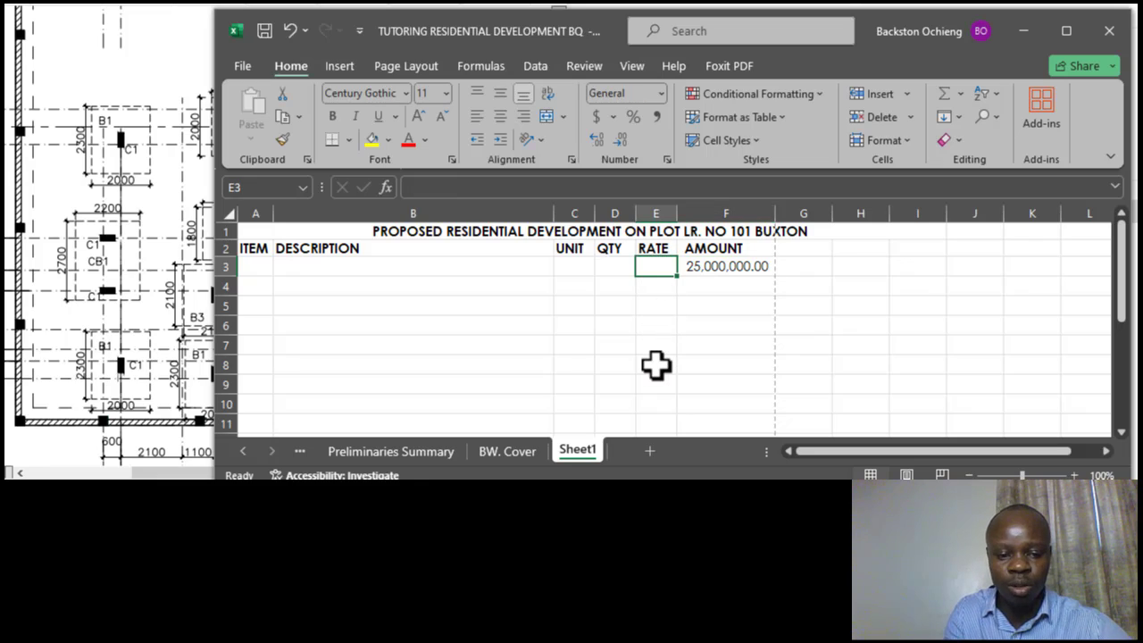
{"action": "type", "text": "150000"}
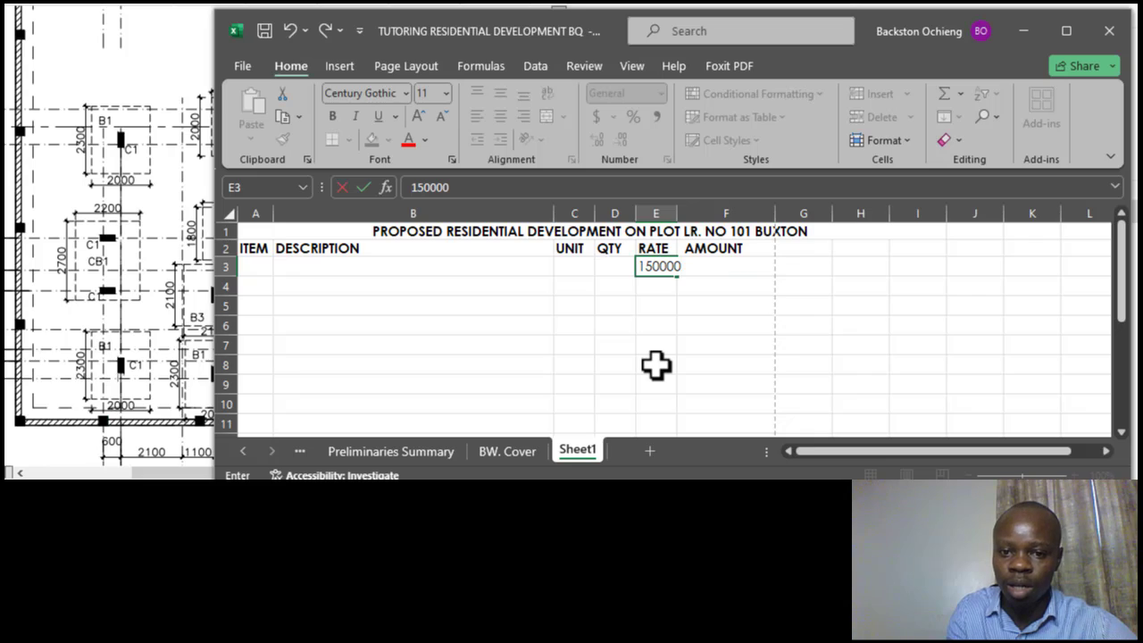
{"action": "key", "text": "Return"}
{"action": "left_click", "coordinate": [656, 268]}
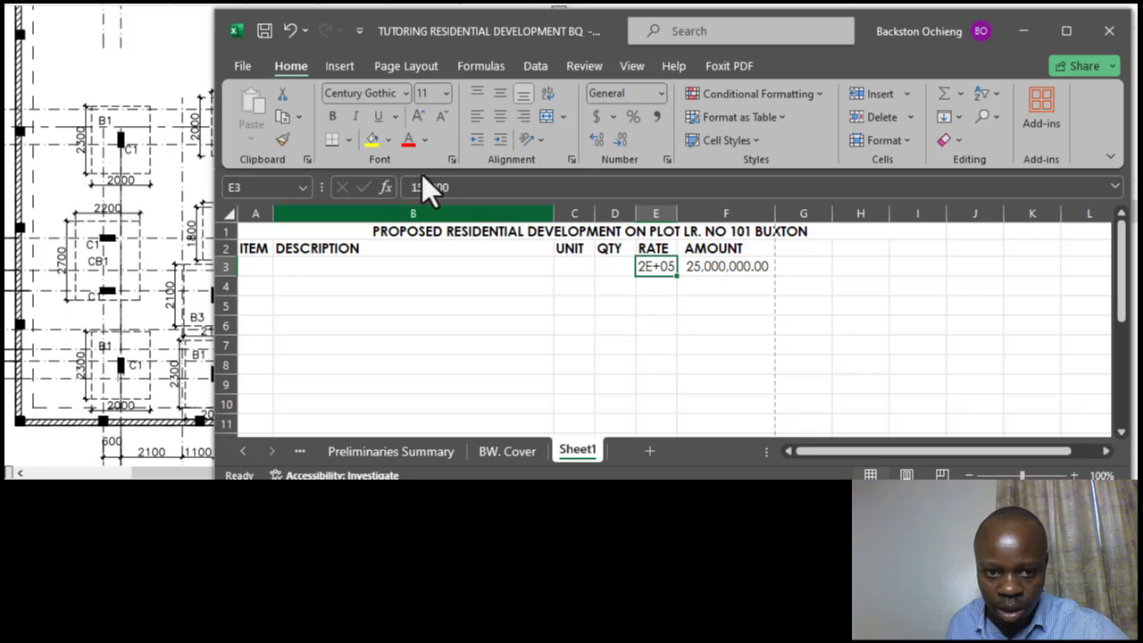
{"action": "left_click", "coordinate": [461, 188]}
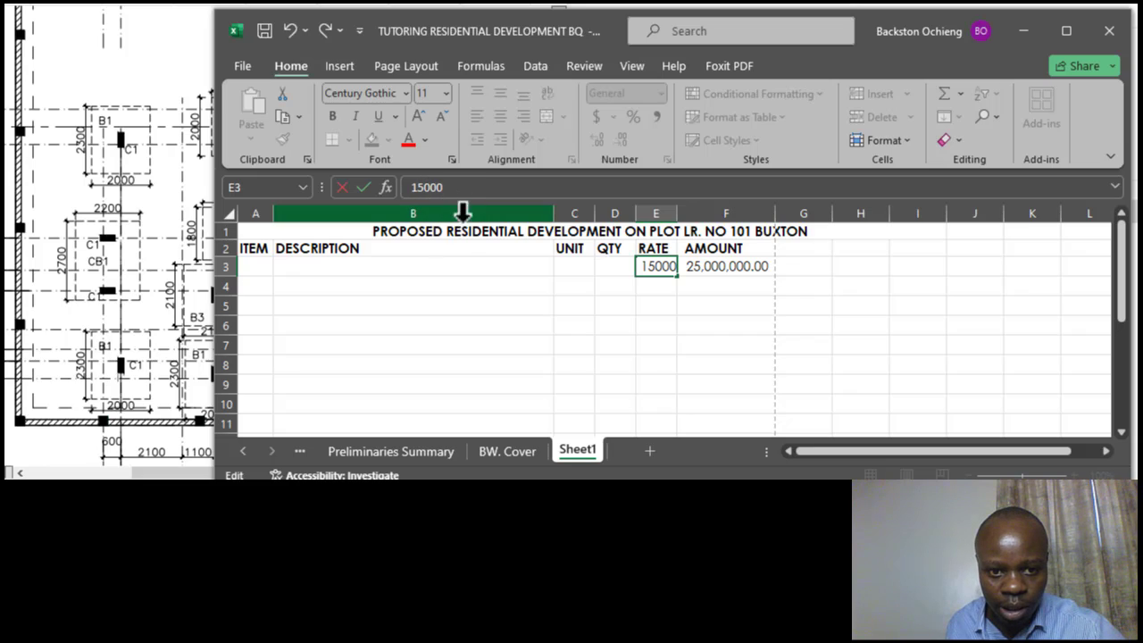
{"action": "left_click", "coordinate": [558, 283]}
{"action": "left_click", "coordinate": [659, 267]}
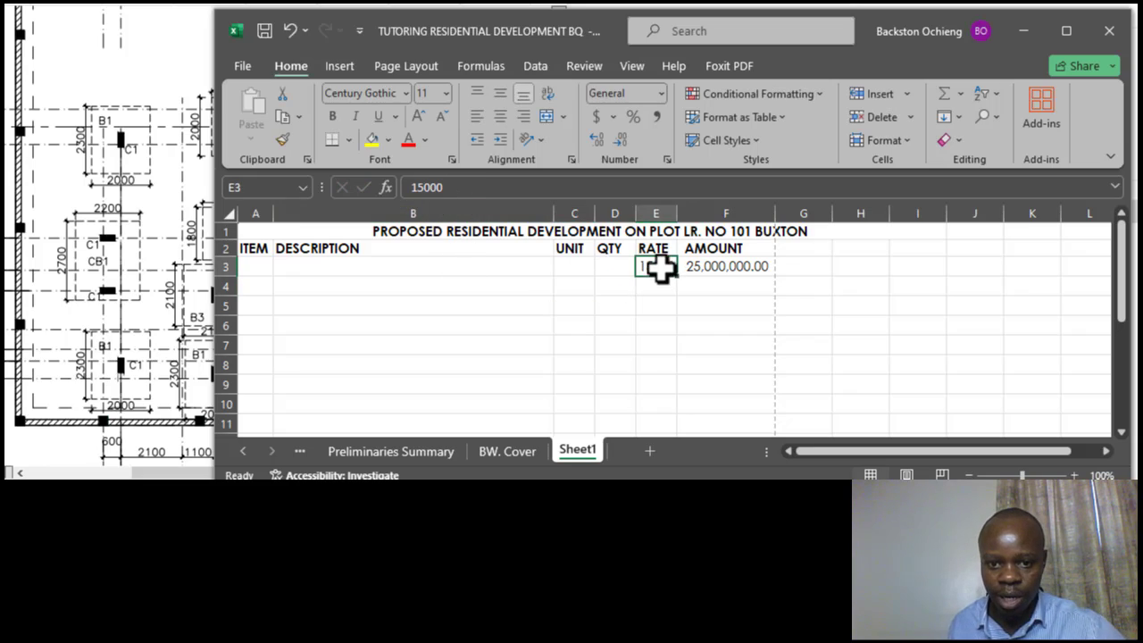
Step: Apply the comma number style without decimals to the whole RATE column and autofit its width
{"action": "left_click", "coordinate": [656, 213]}
{"action": "left_click", "coordinate": [658, 115]}
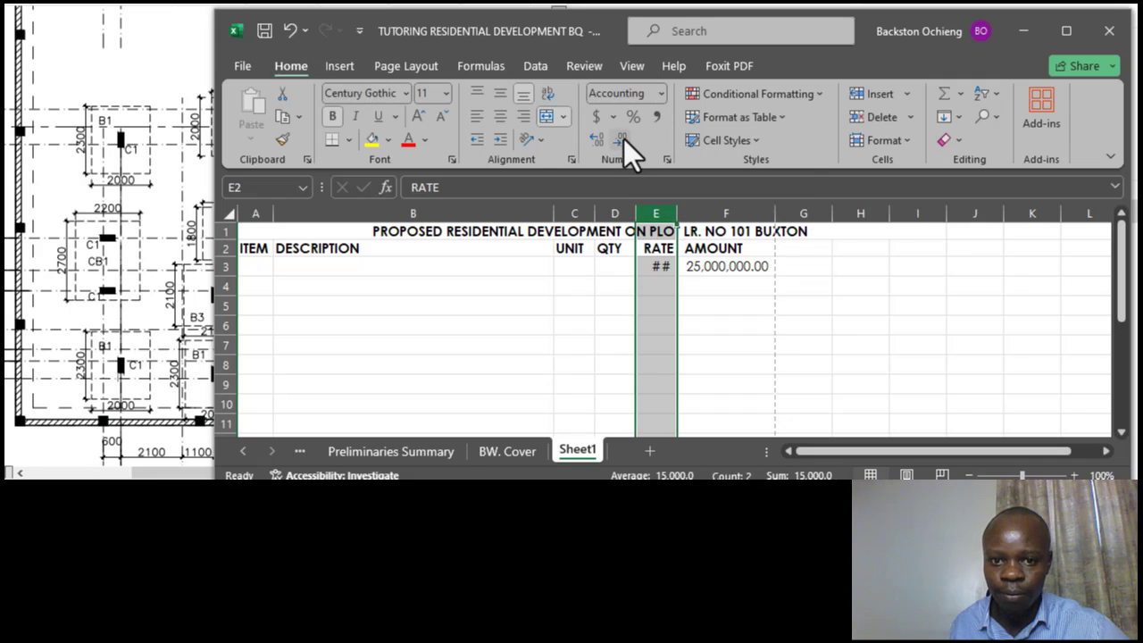
{"action": "left_click", "coordinate": [623, 138]}
{"action": "left_click", "coordinate": [572, 284]}
{"action": "double_click", "coordinate": [677, 212]}
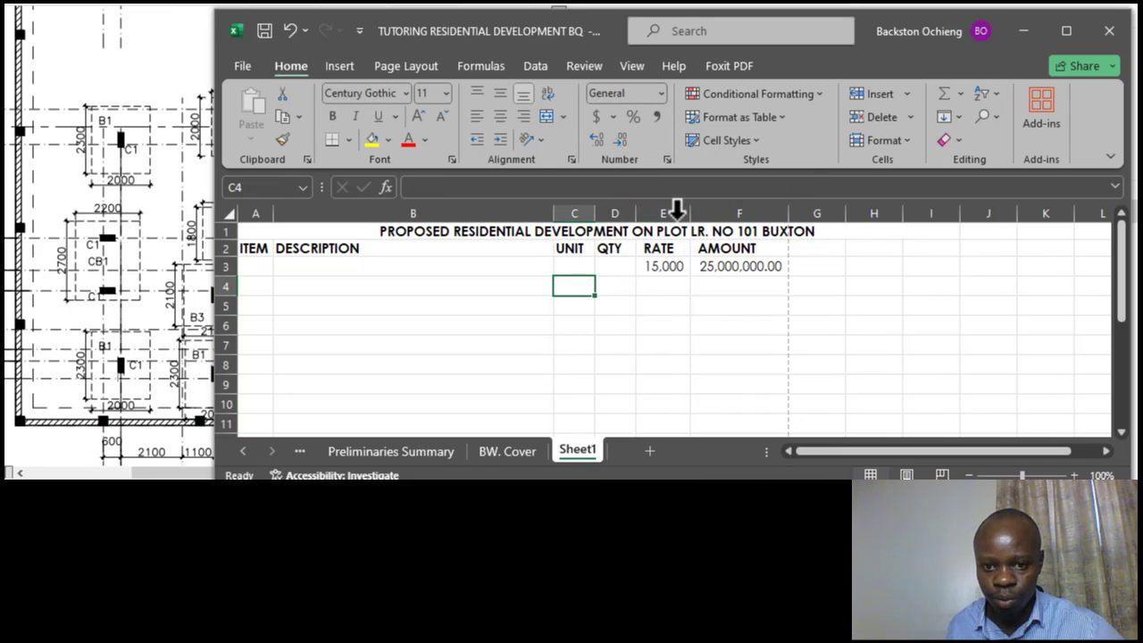
{"action": "left_click", "coordinate": [654, 311]}
{"action": "left_click", "coordinate": [660, 264]}
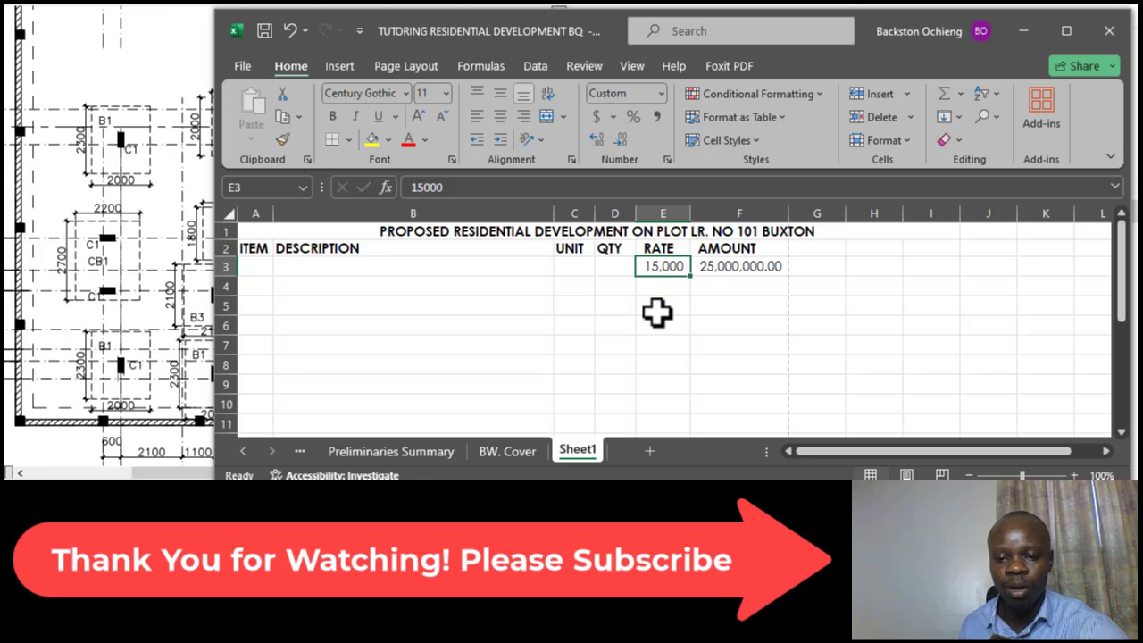
{"action": "left_click", "coordinate": [670, 307]}
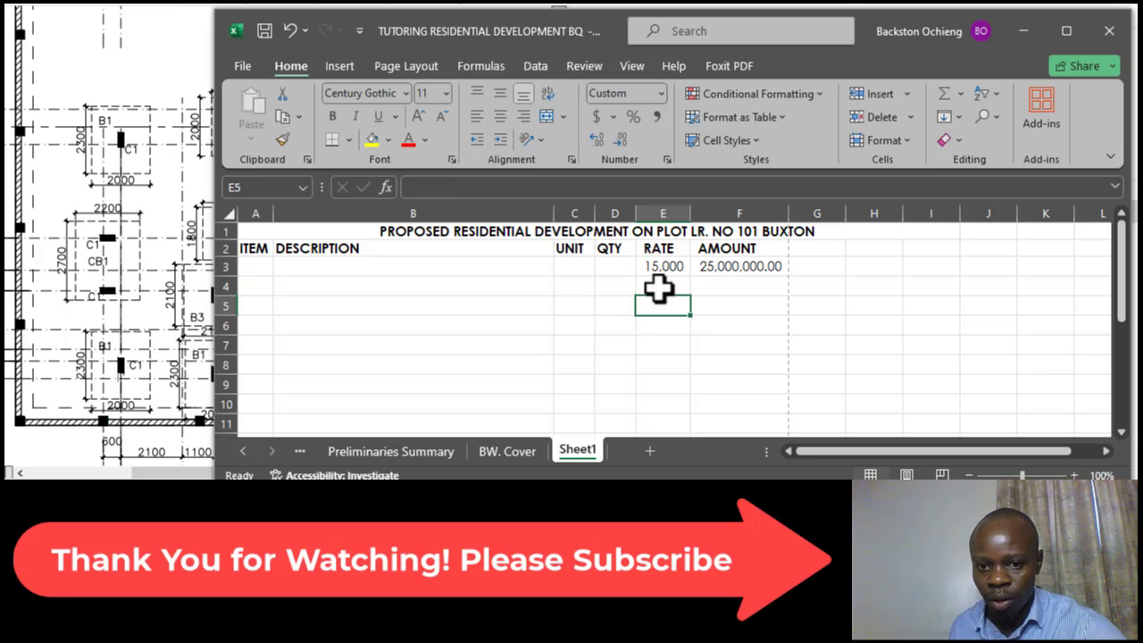
{"action": "left_click", "coordinate": [667, 271]}
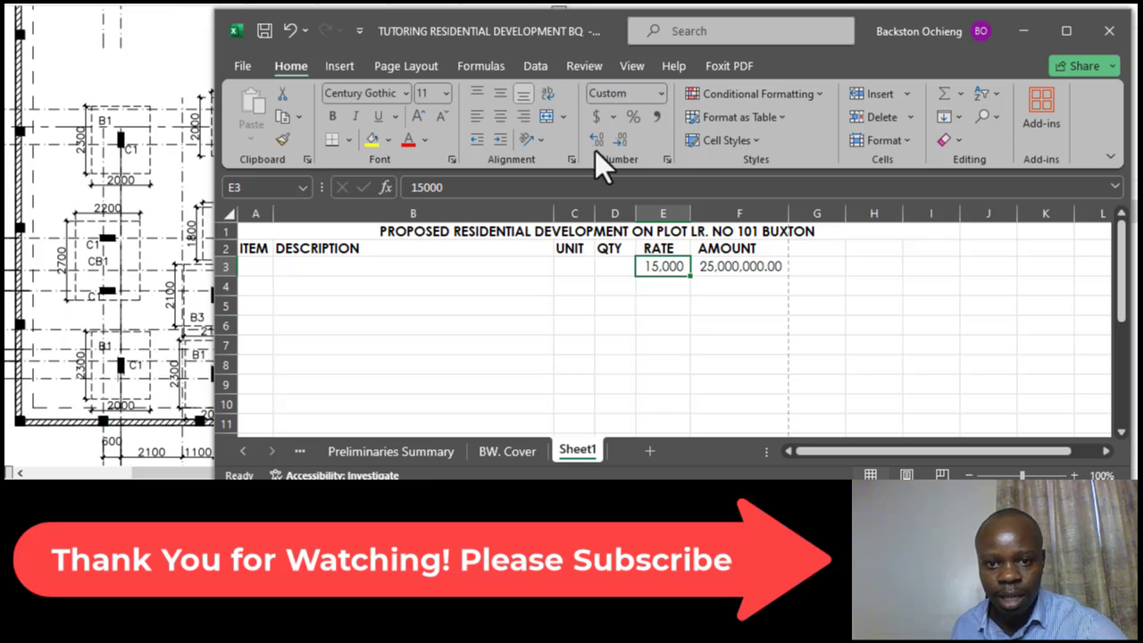
Step: Apply the comma number style with two decimals to the RATE and AMOUNT columns together
{"action": "left_click", "coordinate": [661, 214]}
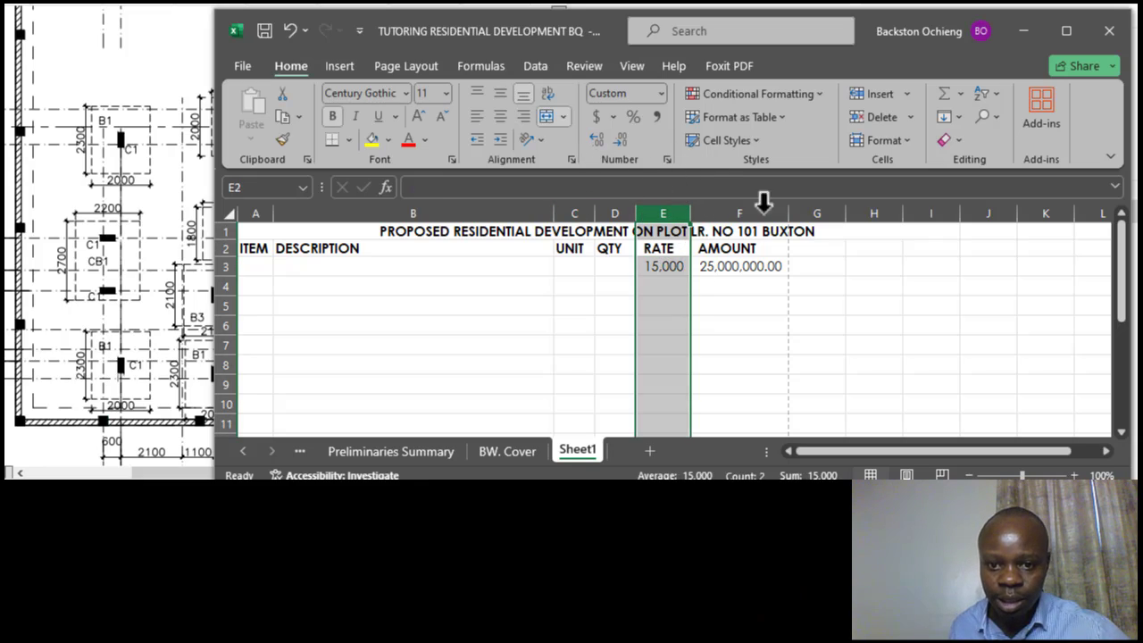
{"action": "left_click_drag", "start_coordinate": [663, 212], "coordinate": [701, 214]}
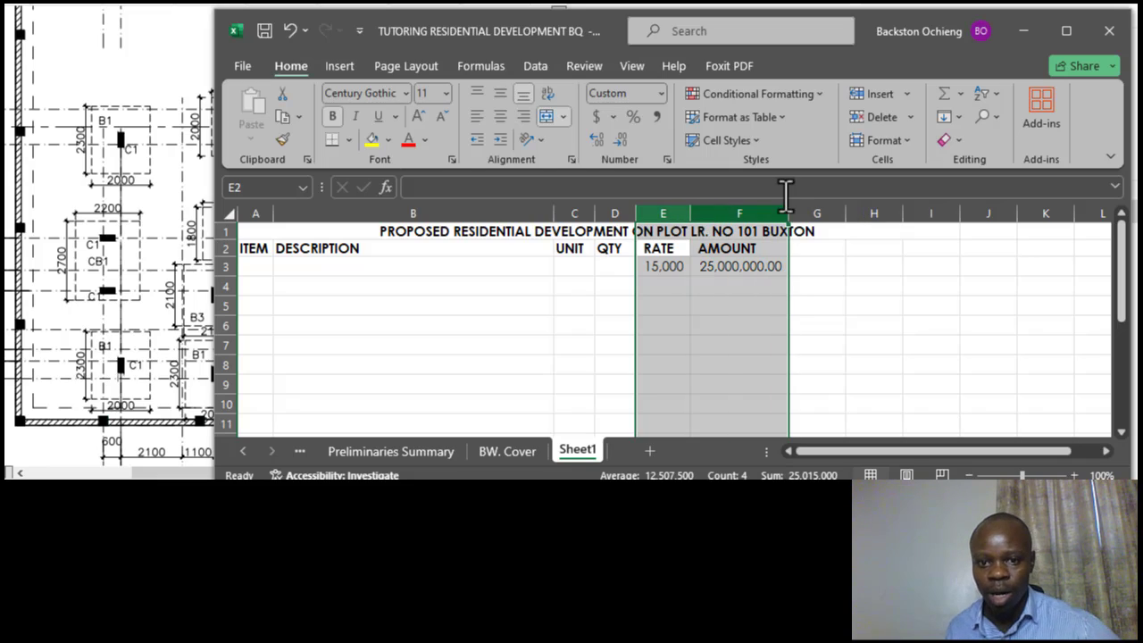
{"action": "left_click", "coordinate": [661, 119]}
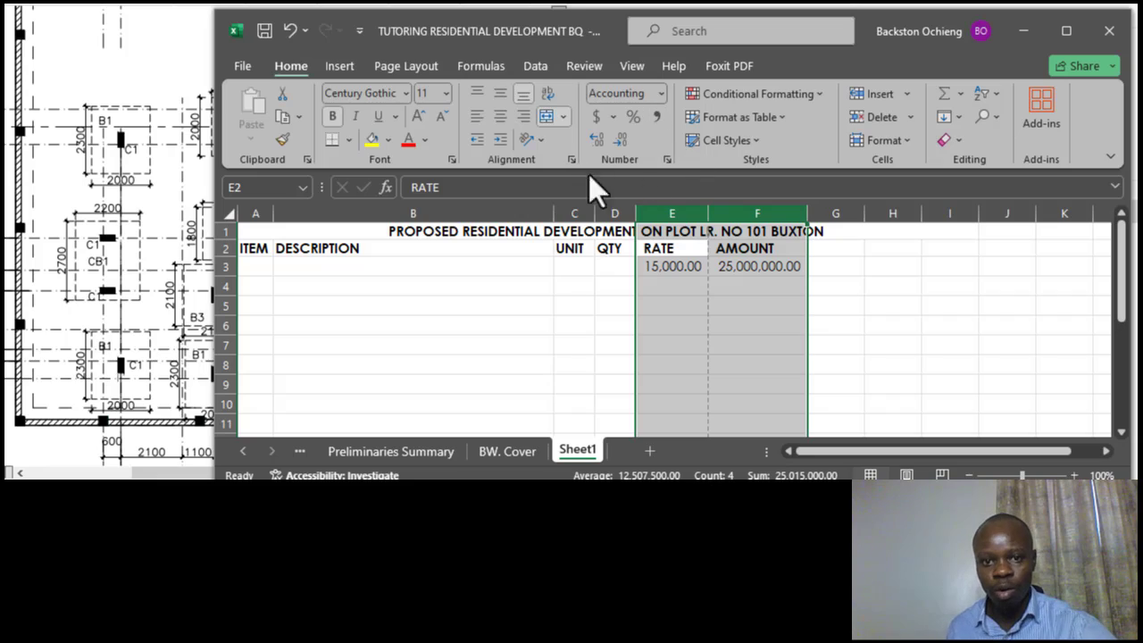
{"action": "left_click", "coordinate": [880, 306]}
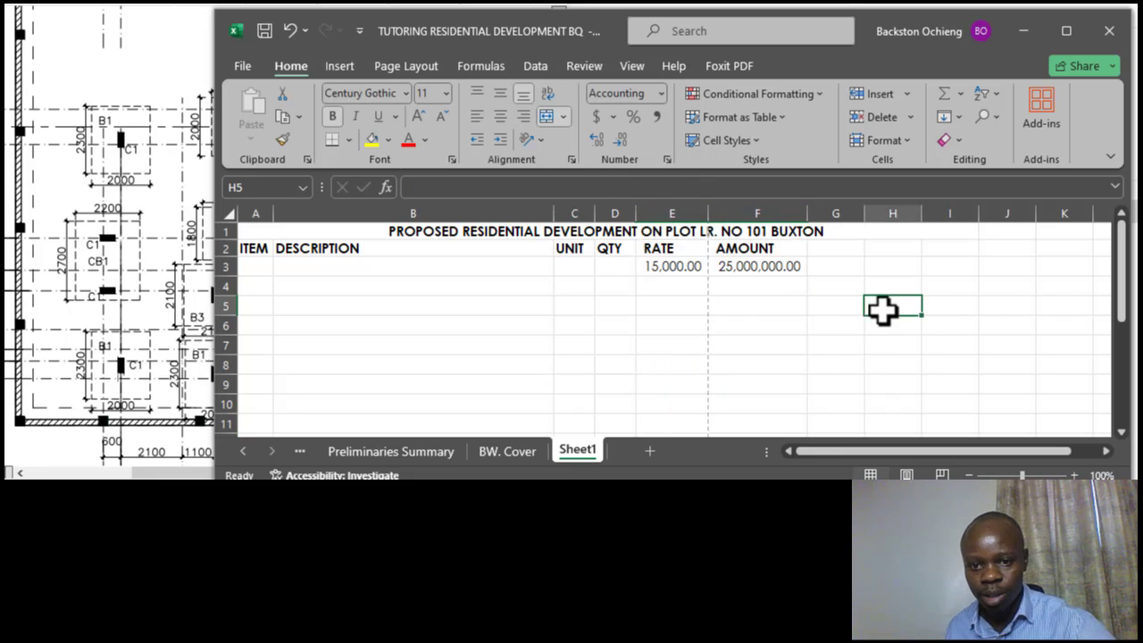
Step: Remove both decimal places from the RATE column and autofit its width to the sample rate
{"action": "left_click", "coordinate": [661, 213]}
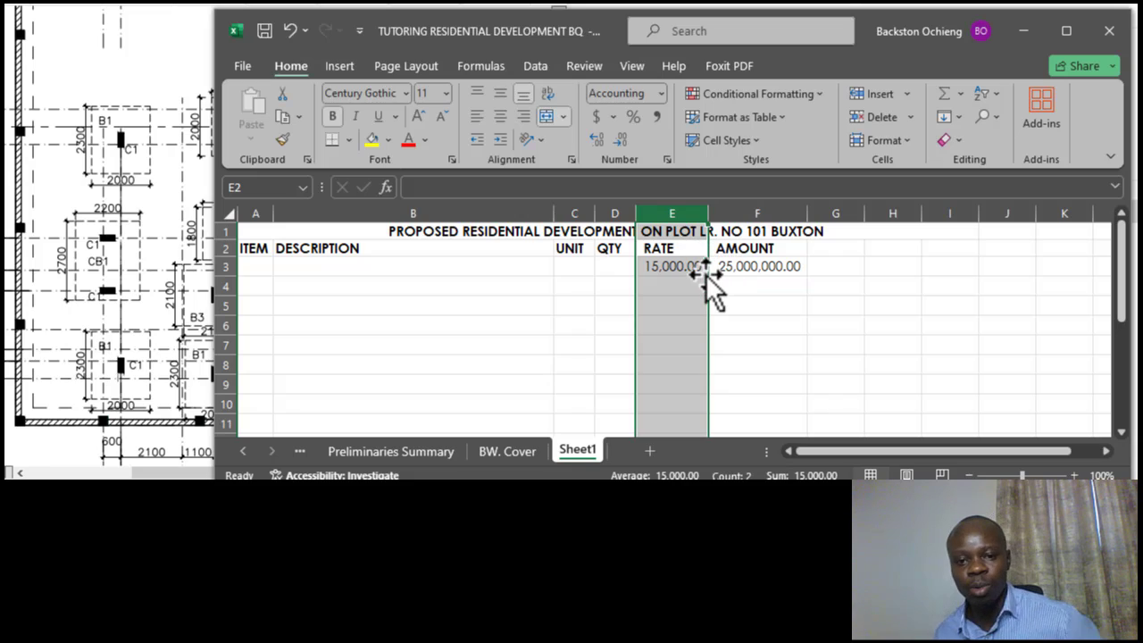
{"action": "left_click", "coordinate": [626, 141]}
{"action": "left_click", "coordinate": [626, 141]}
{"action": "left_click", "coordinate": [576, 326]}
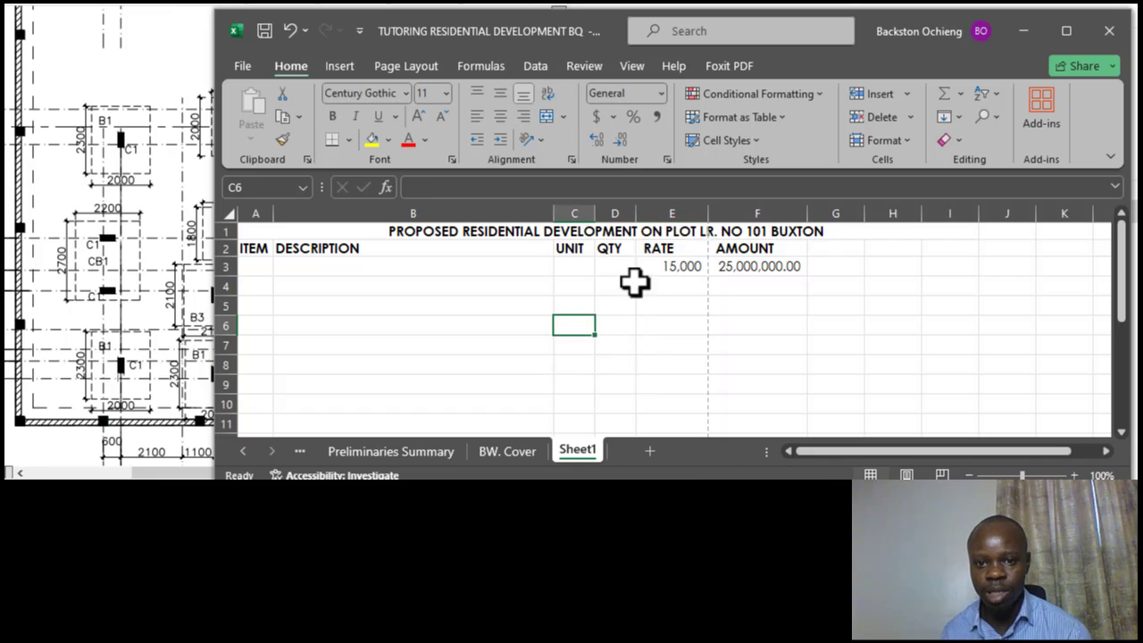
{"action": "double_click", "coordinate": [708, 211]}
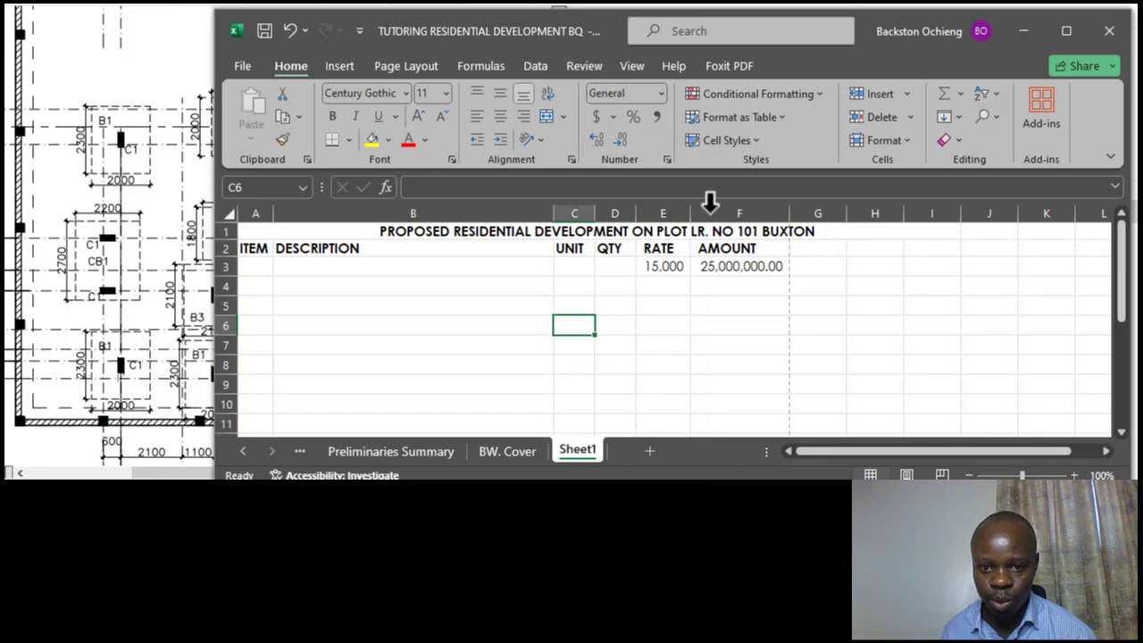
{"action": "left_click", "coordinate": [679, 268]}
{"action": "left_click", "coordinate": [745, 319]}
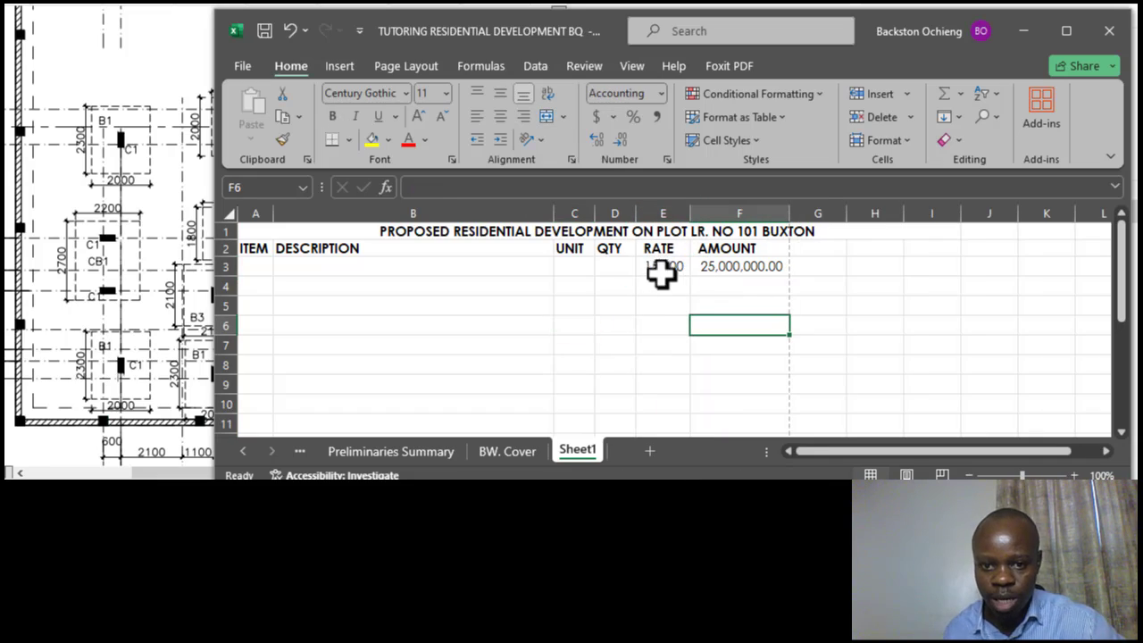
Step: Enter the sample quantity 10000 in cell D3 under QTY
{"action": "left_click", "coordinate": [613, 268]}
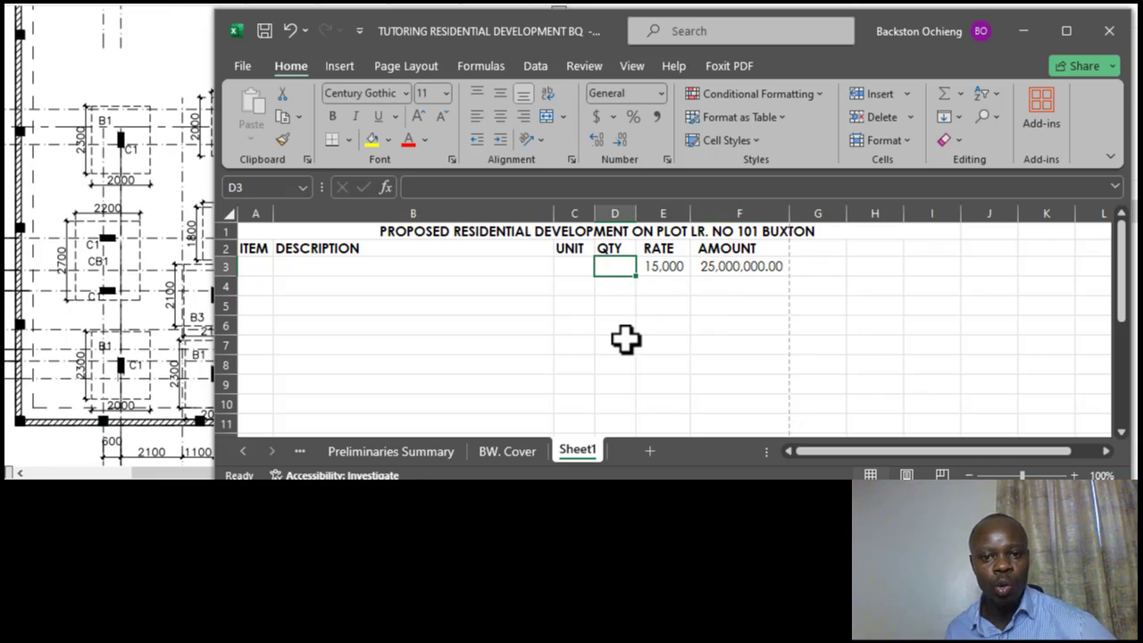
{"action": "left_click", "coordinate": [616, 326]}
{"action": "left_click", "coordinate": [616, 268]}
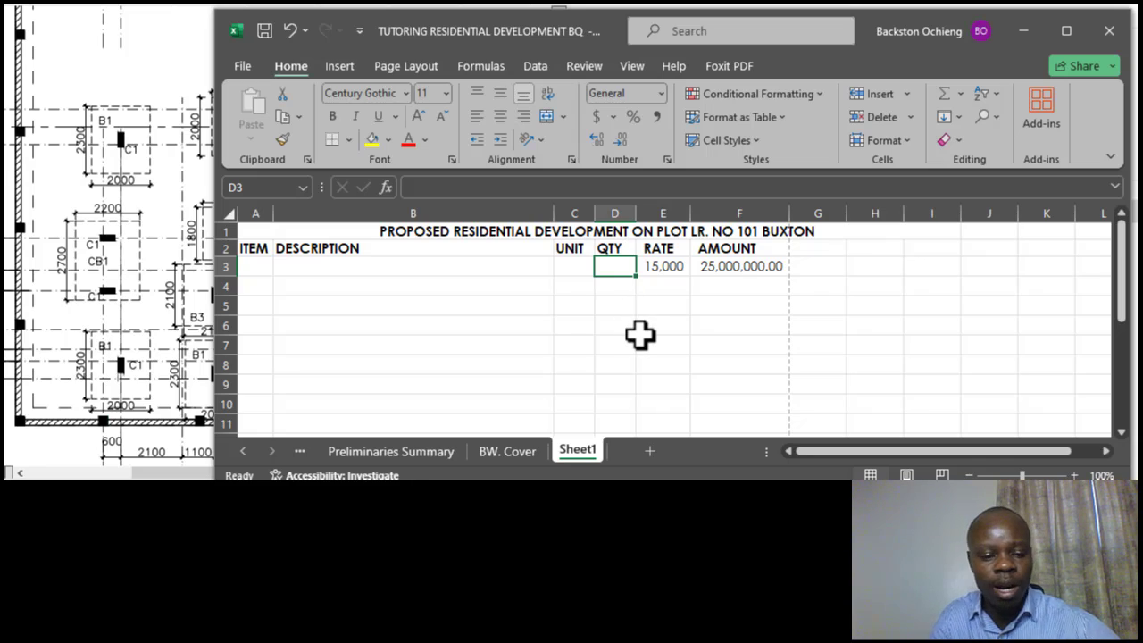
{"action": "type", "text": "100"}
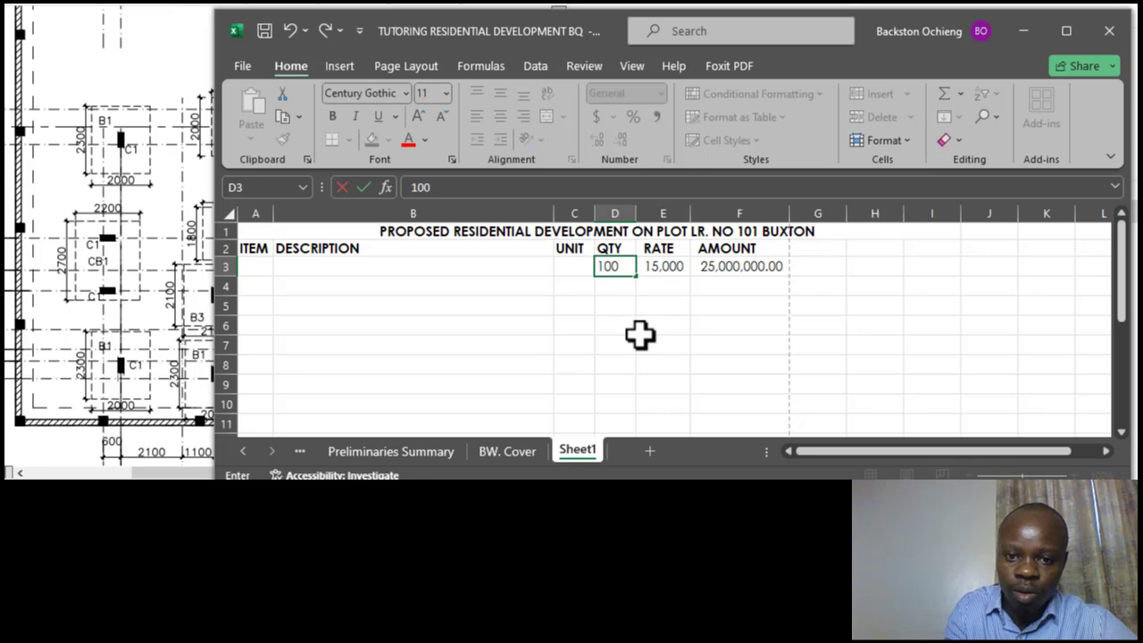
{"action": "type", "text": "00"}
{"action": "left_click", "coordinate": [527, 325]}
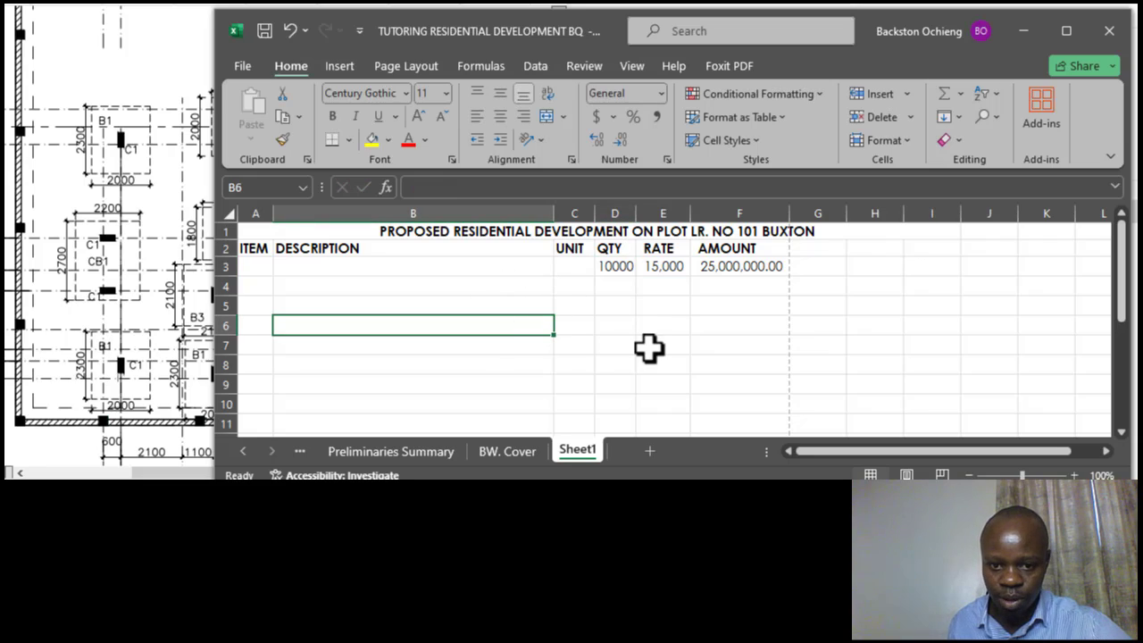
Step: Apply the comma number style without decimals to the whole QTY column and autofit its width
{"action": "left_click", "coordinate": [617, 208]}
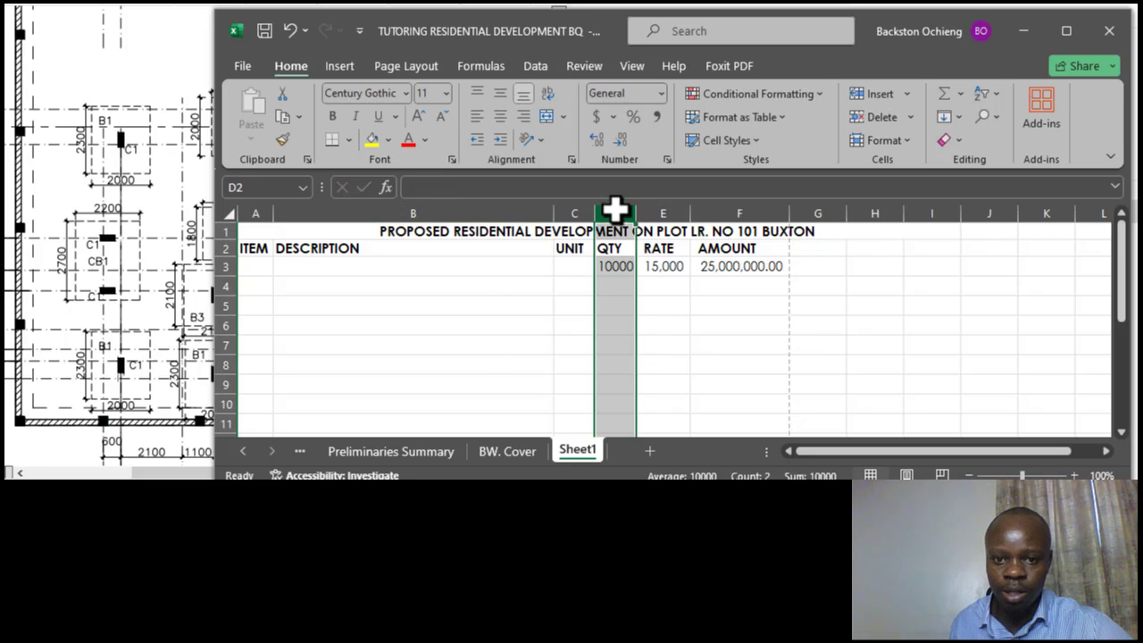
{"action": "left_click", "coordinate": [657, 116]}
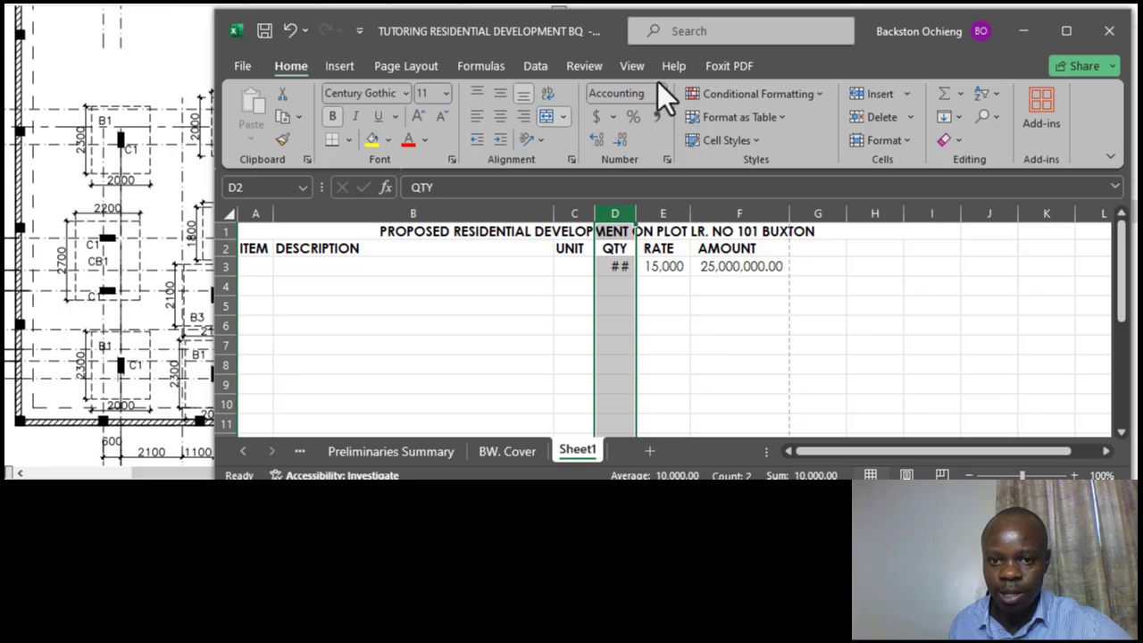
{"action": "left_click", "coordinate": [625, 142]}
{"action": "left_click", "coordinate": [536, 305]}
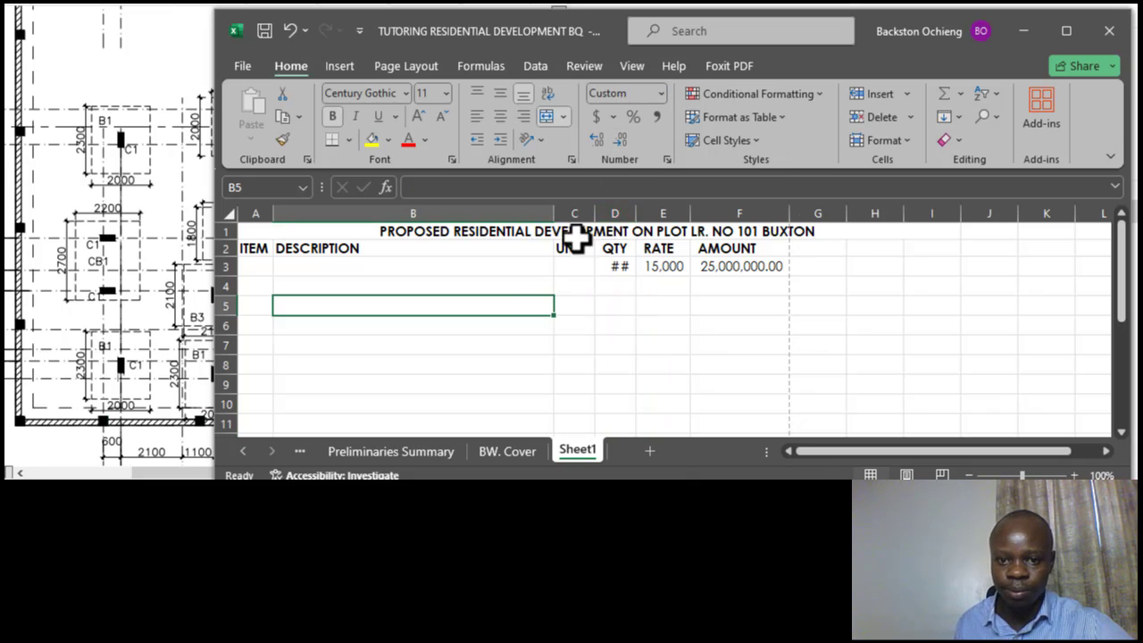
{"action": "double_click", "coordinate": [636, 212]}
{"action": "left_click", "coordinate": [616, 323]}
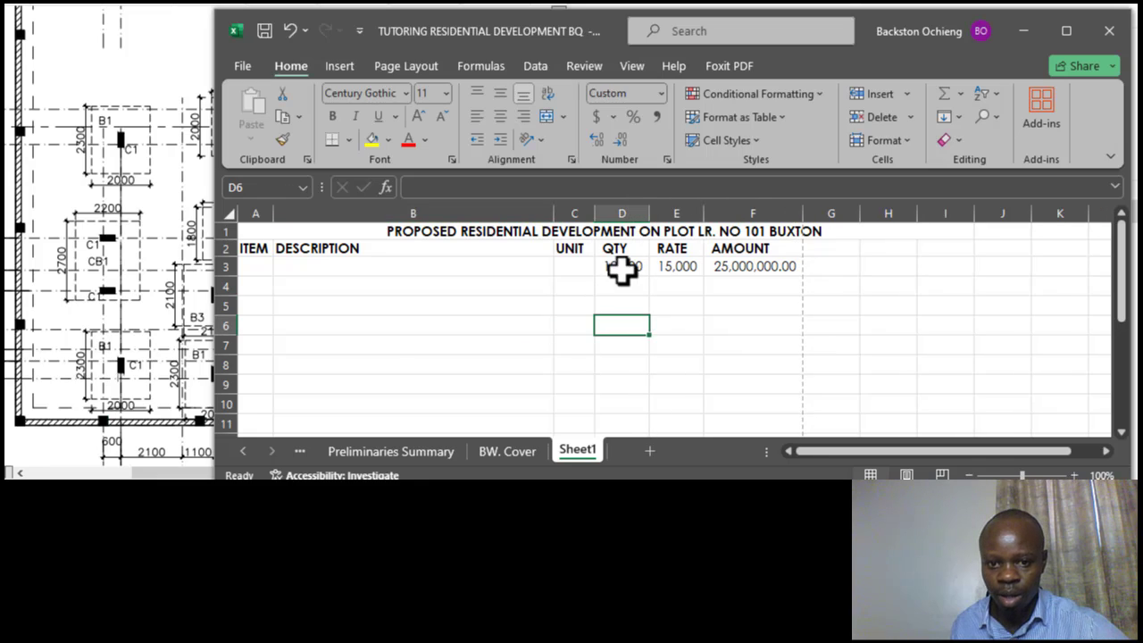
{"action": "left_click", "coordinate": [622, 252]}
{"action": "left_click", "coordinate": [621, 300]}
{"action": "left_click", "coordinate": [624, 270]}
{"action": "left_click", "coordinate": [633, 306]}
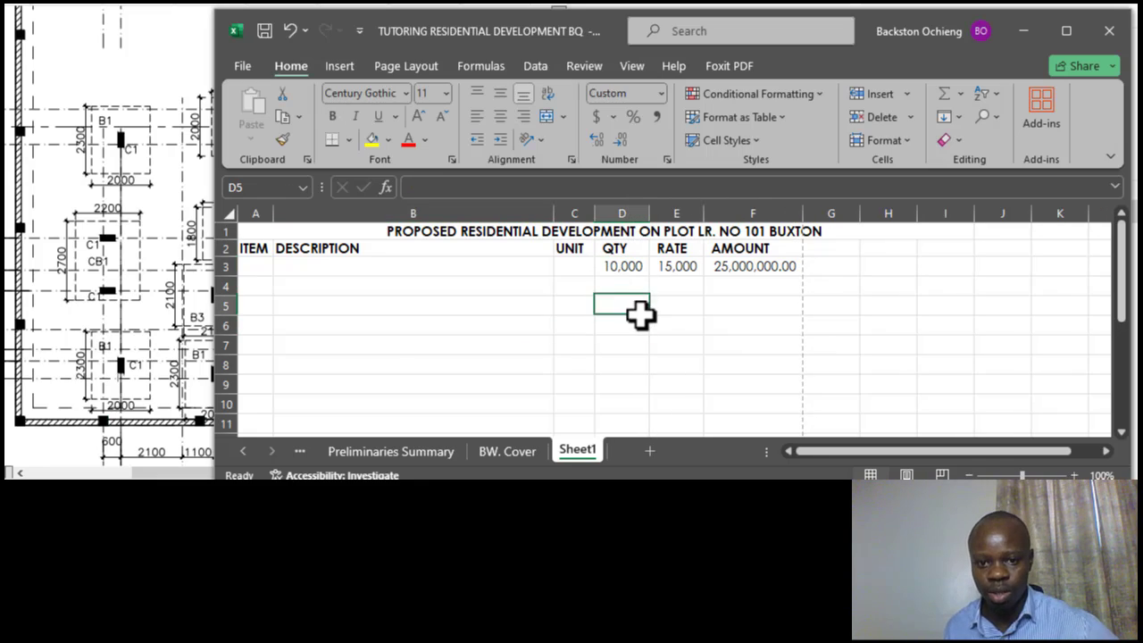
Step: Enter the sample unit KG in cell C3 under UNIT
{"action": "left_click", "coordinate": [575, 267]}
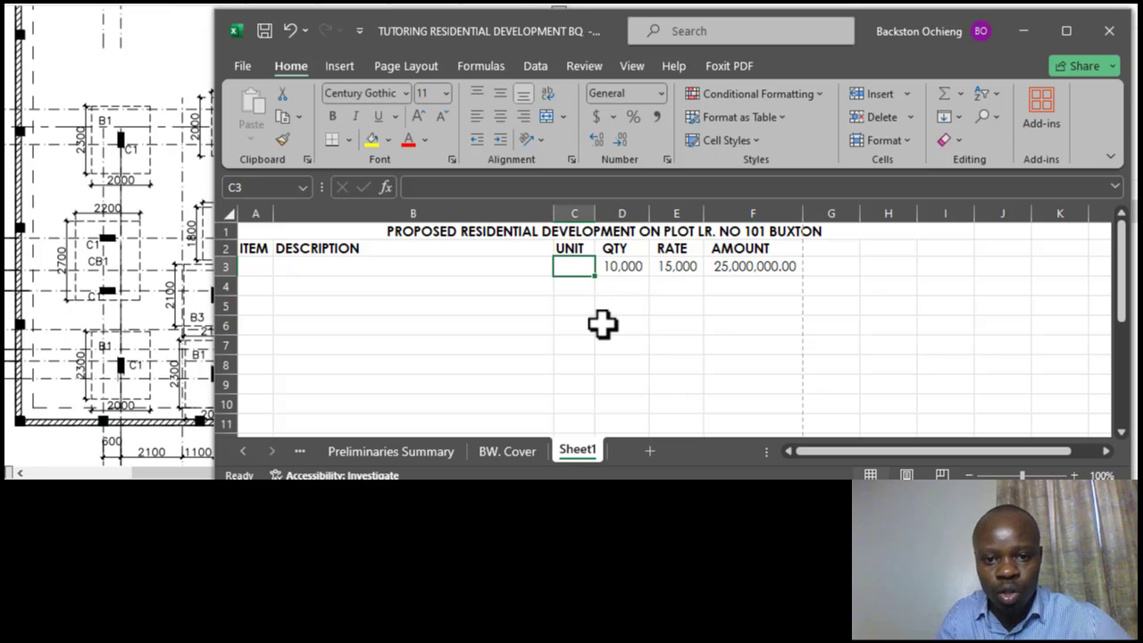
{"action": "type", "text": "K"}
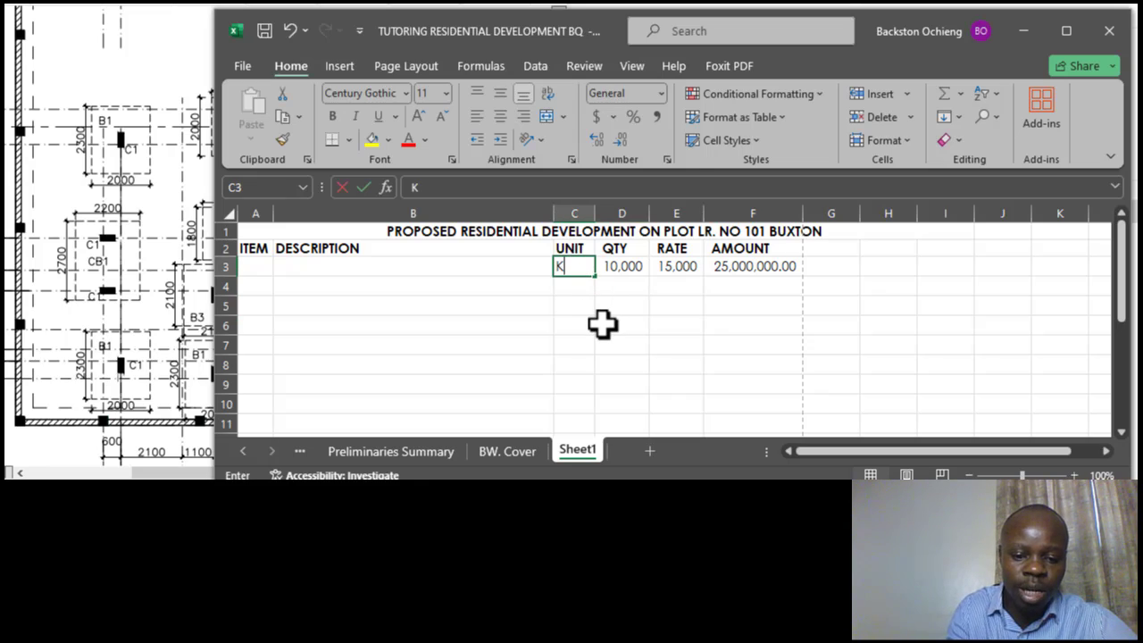
{"action": "type", "text": "G"}
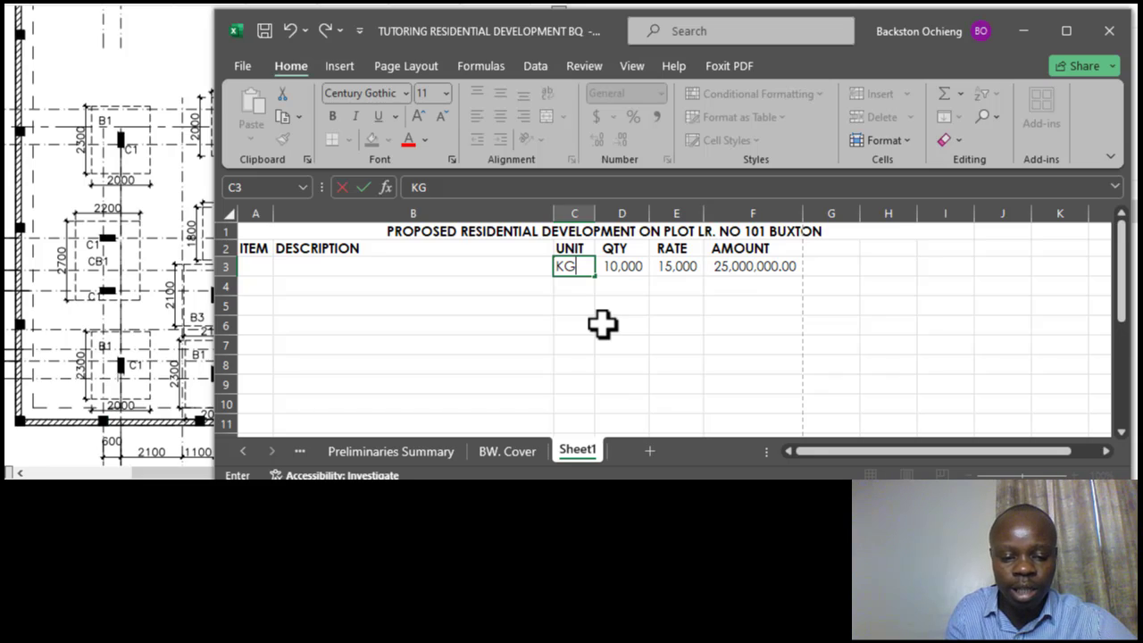
{"action": "left_click", "coordinate": [550, 349]}
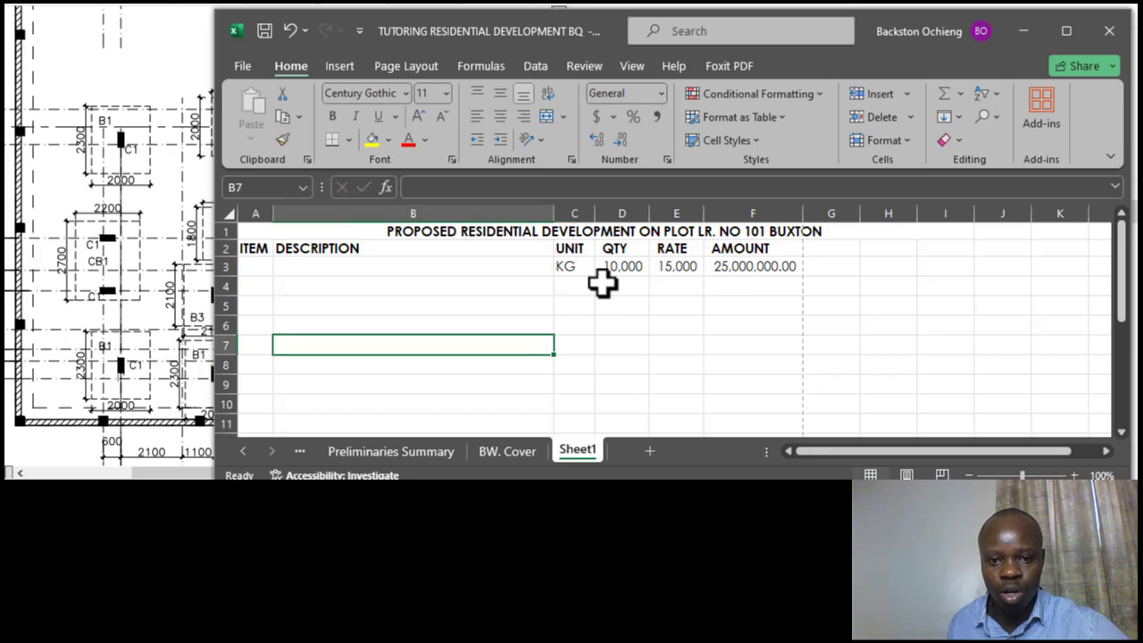
Step: Centre the contents of the UNIT, QTY and RATE columns horizontally
{"action": "left_click", "coordinate": [580, 264]}
{"action": "left_click_drag", "start_coordinate": [574, 213], "coordinate": [675, 213]}
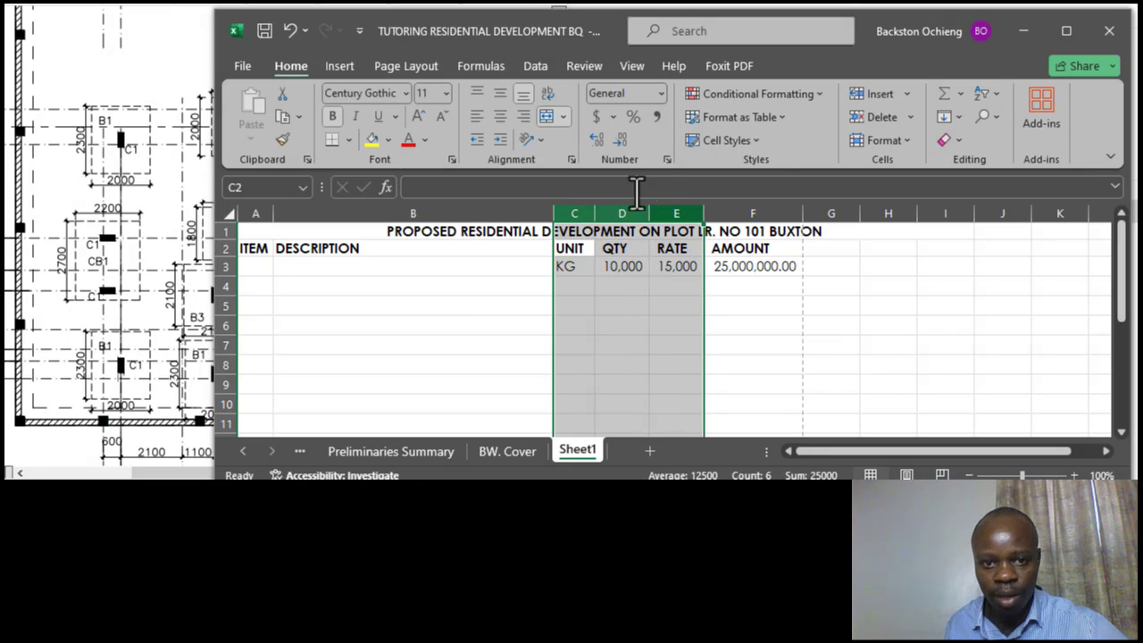
{"action": "left_click", "coordinate": [500, 94]}
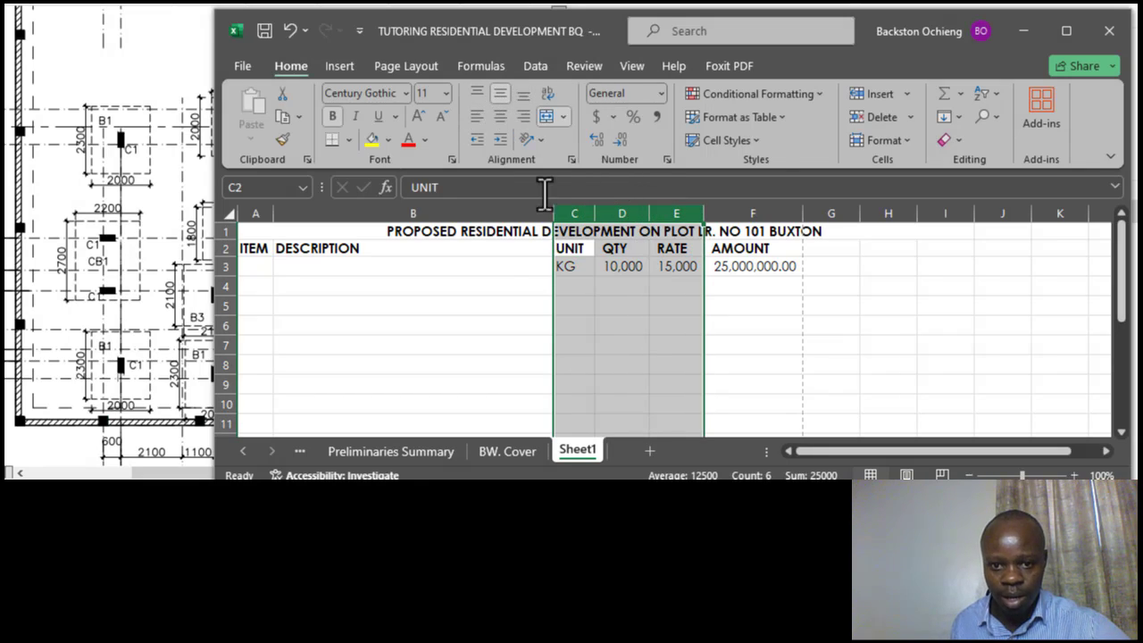
{"action": "left_click", "coordinate": [498, 95]}
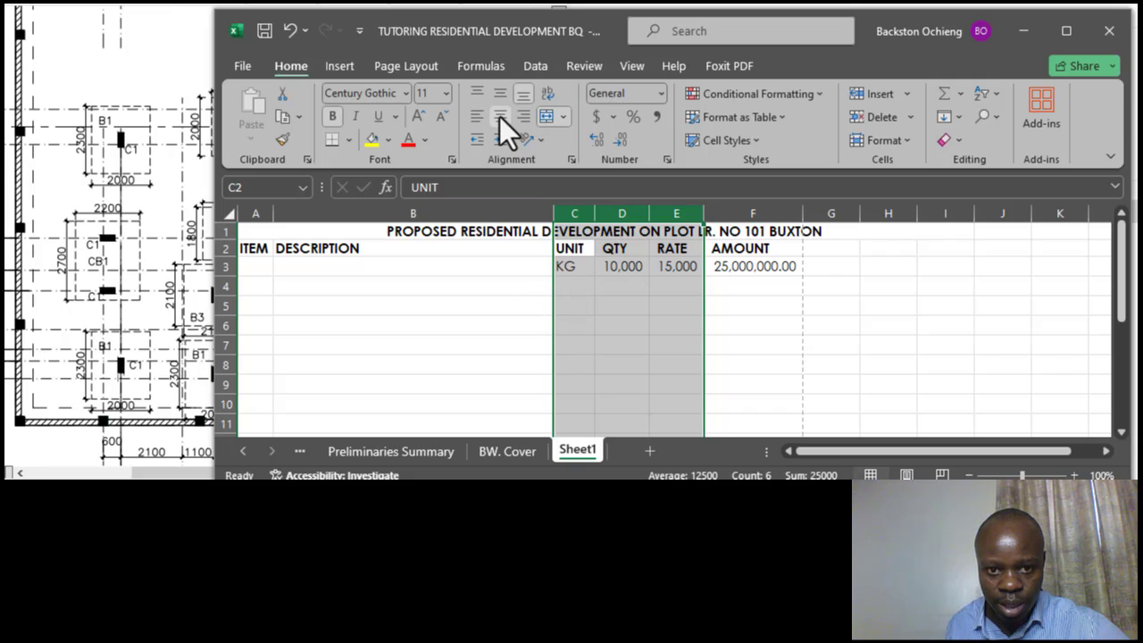
{"action": "left_click", "coordinate": [500, 115]}
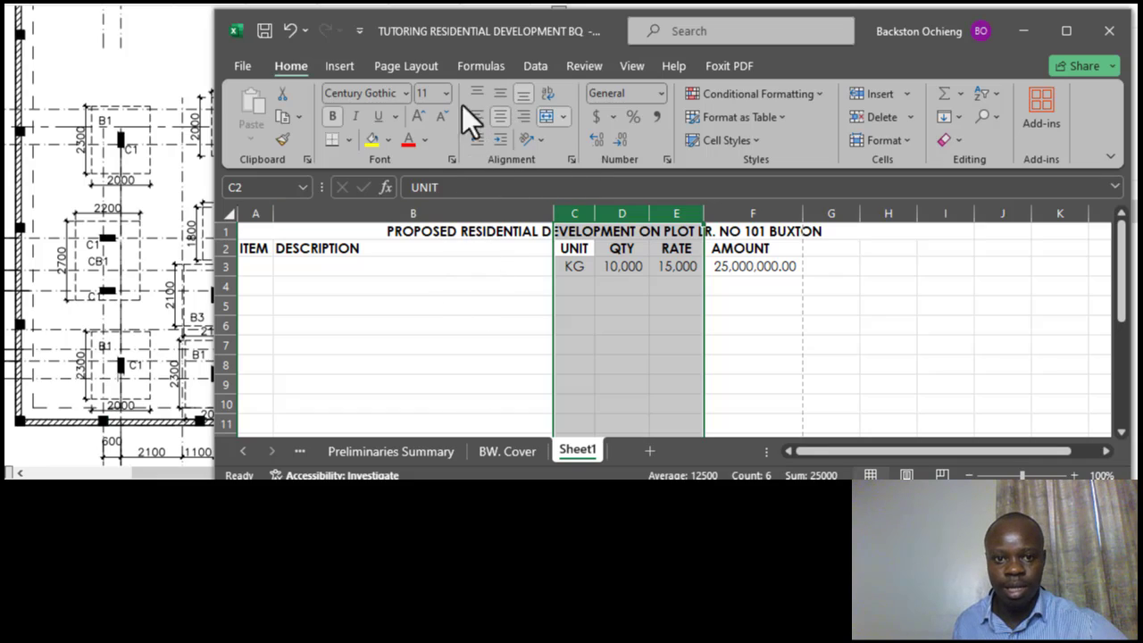
{"action": "left_click", "coordinate": [518, 323]}
Step: Right-align the whole AMOUNT column
{"action": "left_click", "coordinate": [747, 265]}
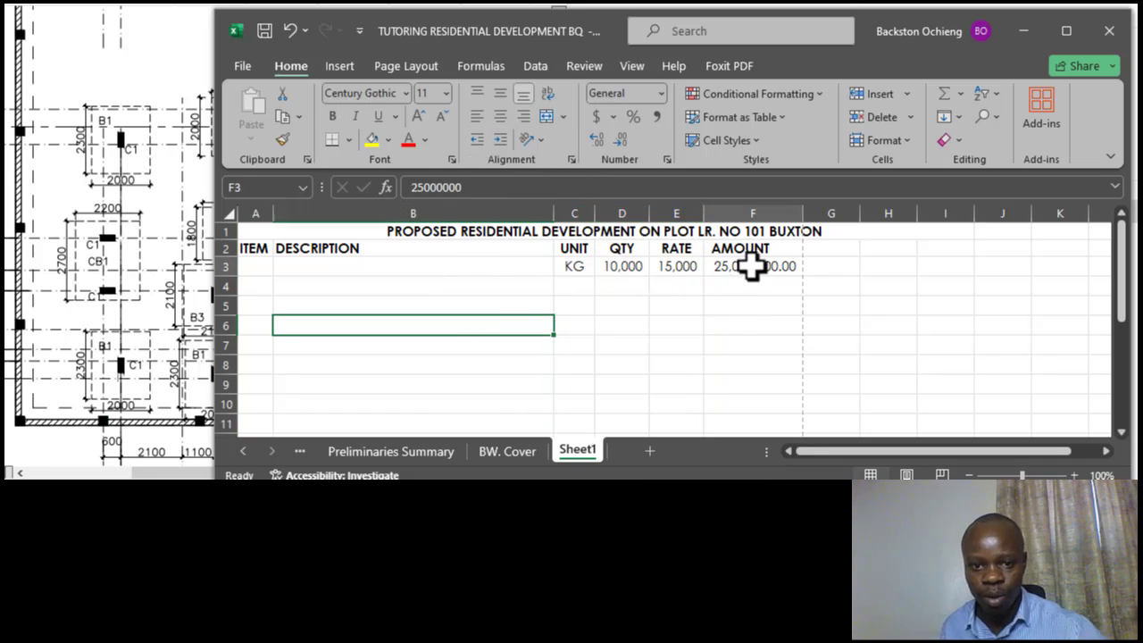
{"action": "left_click", "coordinate": [575, 271]}
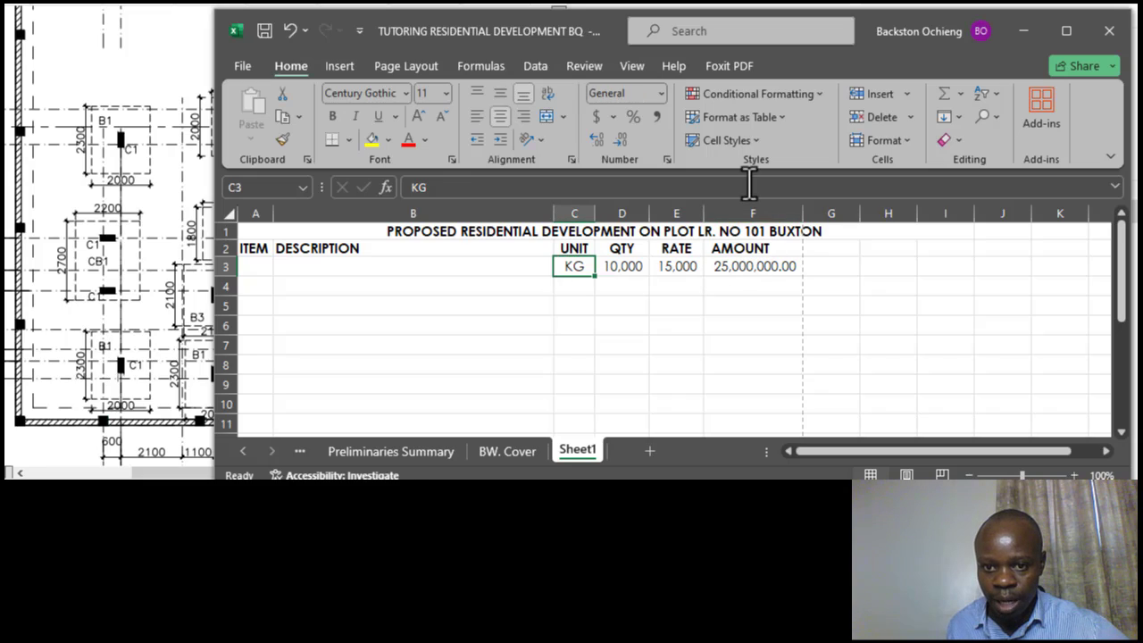
{"action": "left_click", "coordinate": [749, 214]}
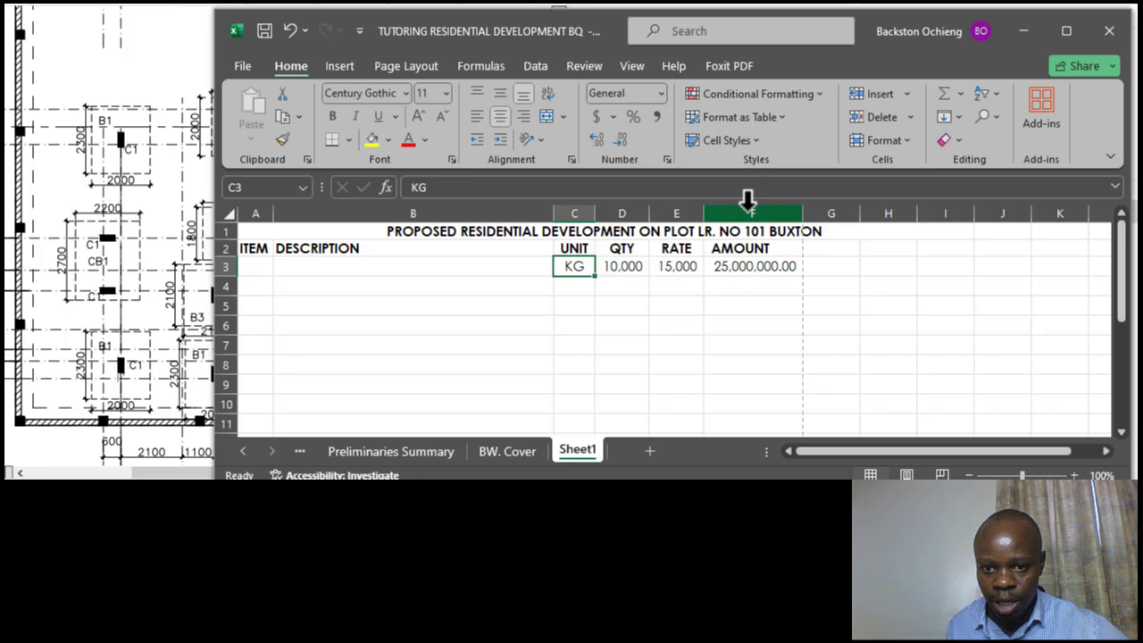
{"action": "left_click", "coordinate": [527, 118]}
{"action": "left_click", "coordinate": [533, 326]}
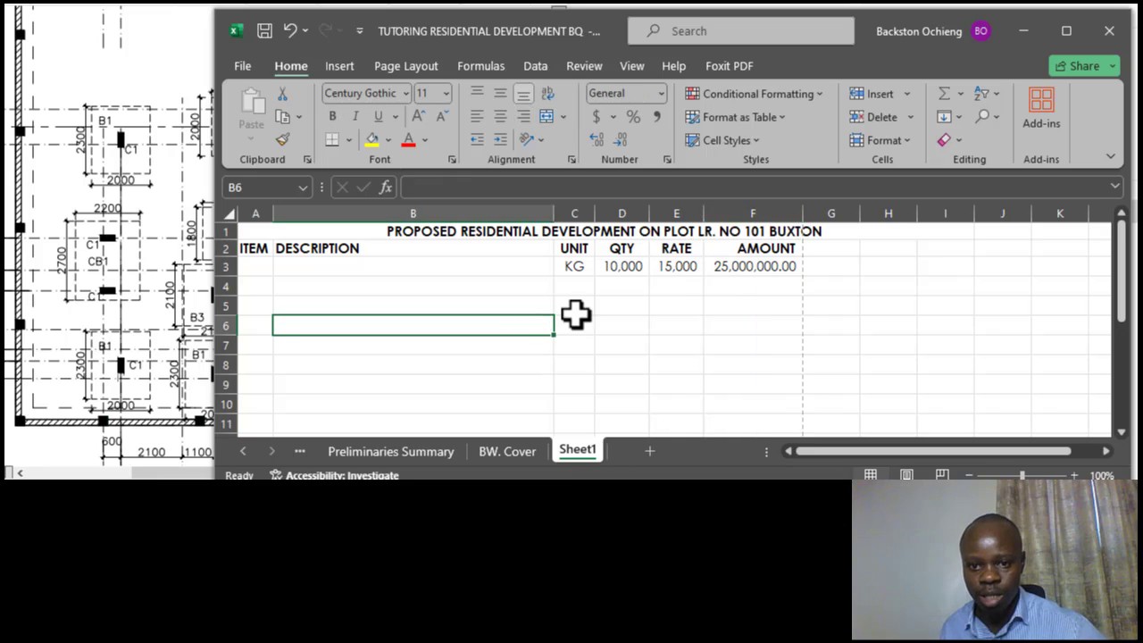
{"action": "left_click", "coordinate": [737, 268]}
{"action": "left_click", "coordinate": [384, 341]}
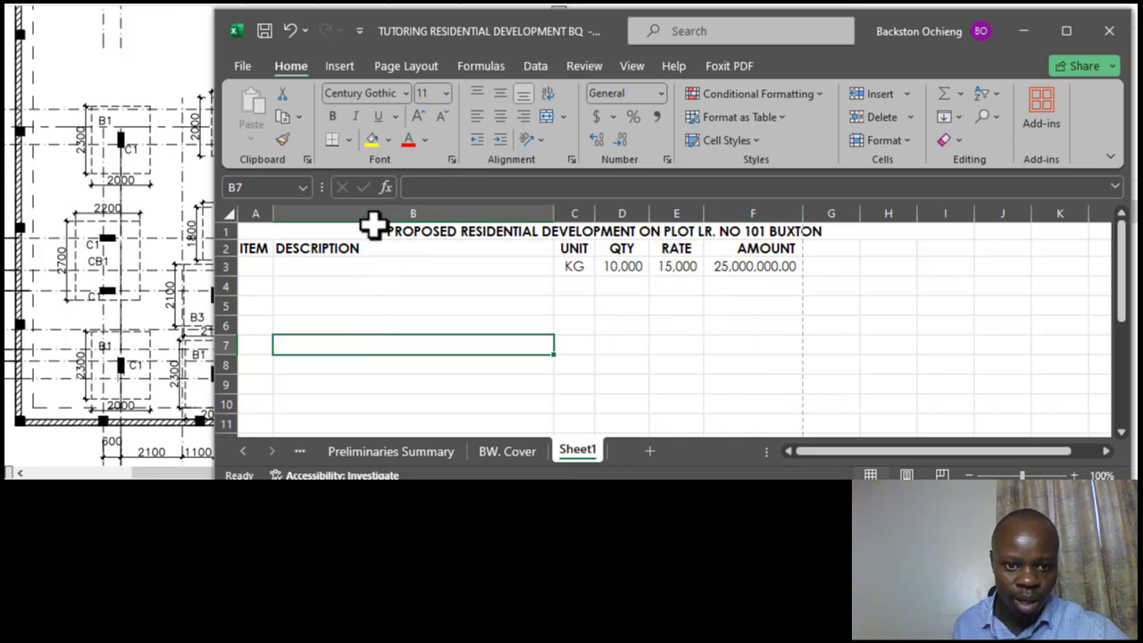
Step: Centre the contents of the whole DESCRIPTION column horizontally
{"action": "left_click", "coordinate": [372, 212]}
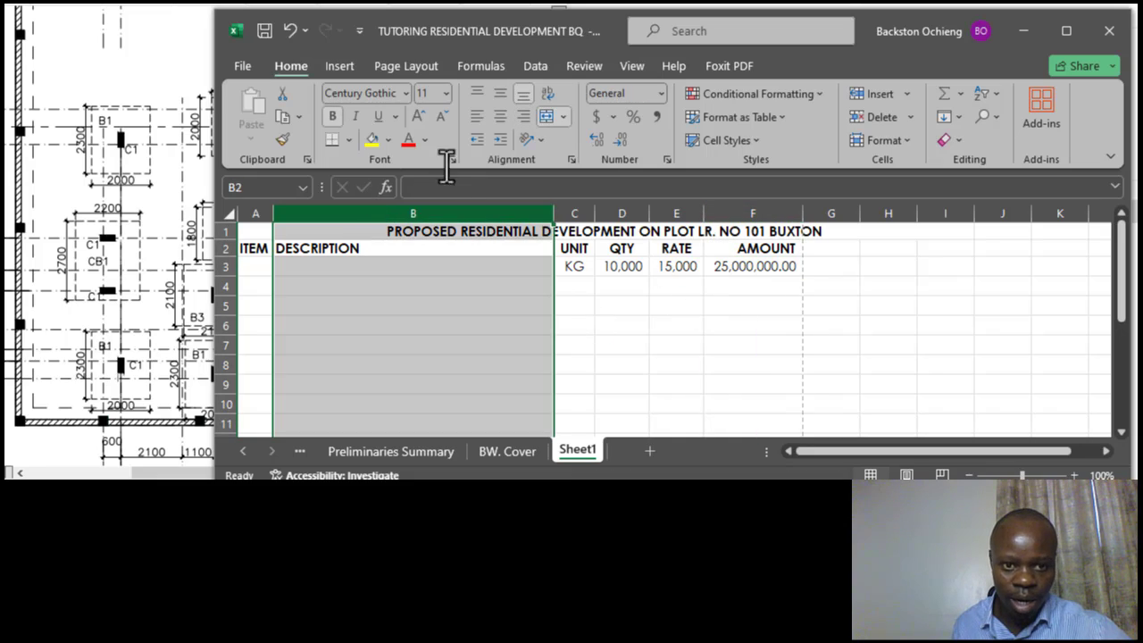
{"action": "left_click", "coordinate": [503, 114]}
{"action": "left_click", "coordinate": [432, 327]}
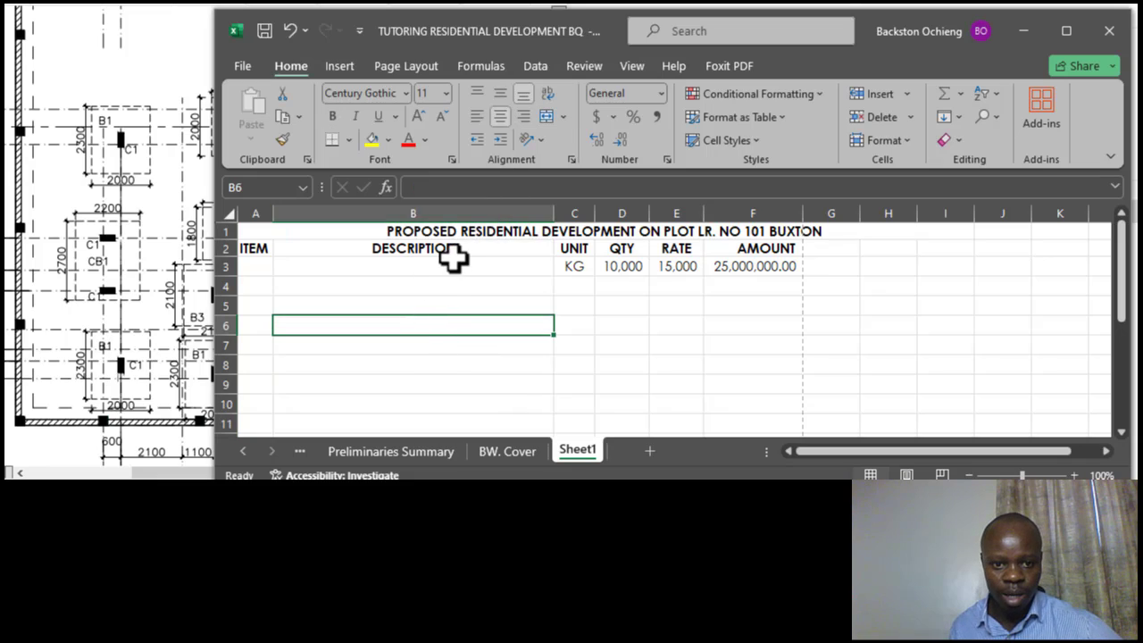
{"action": "left_click", "coordinate": [453, 252]}
{"action": "left_click", "coordinate": [447, 321]}
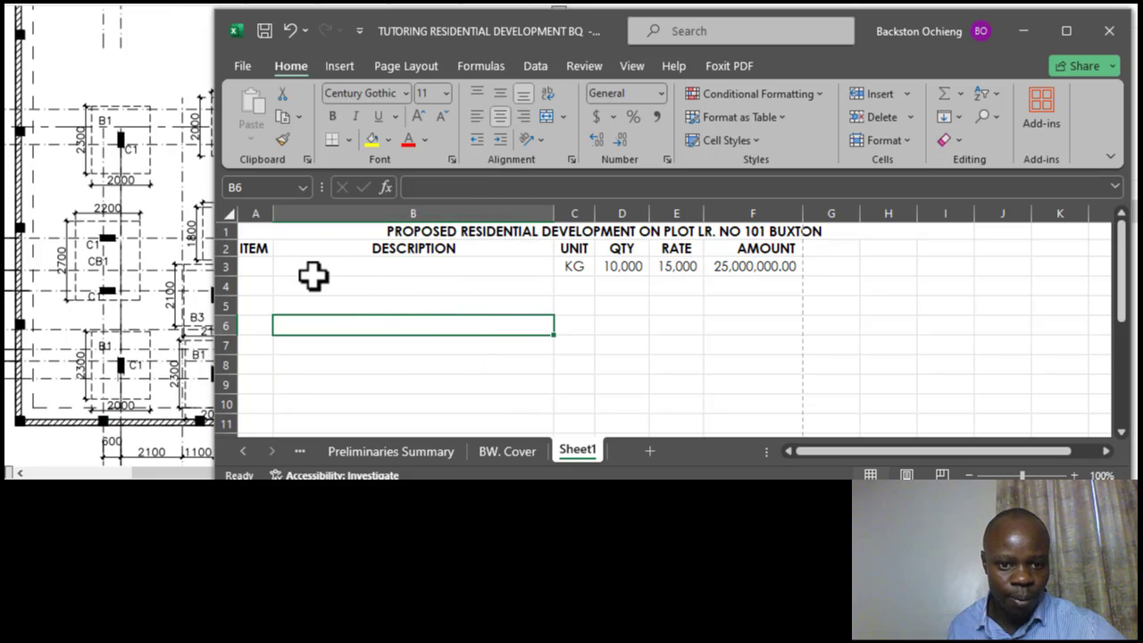
Step: Enter the test text GGGG in cell B5 to check the column's alignment, and clear it again
{"action": "left_click", "coordinate": [395, 255]}
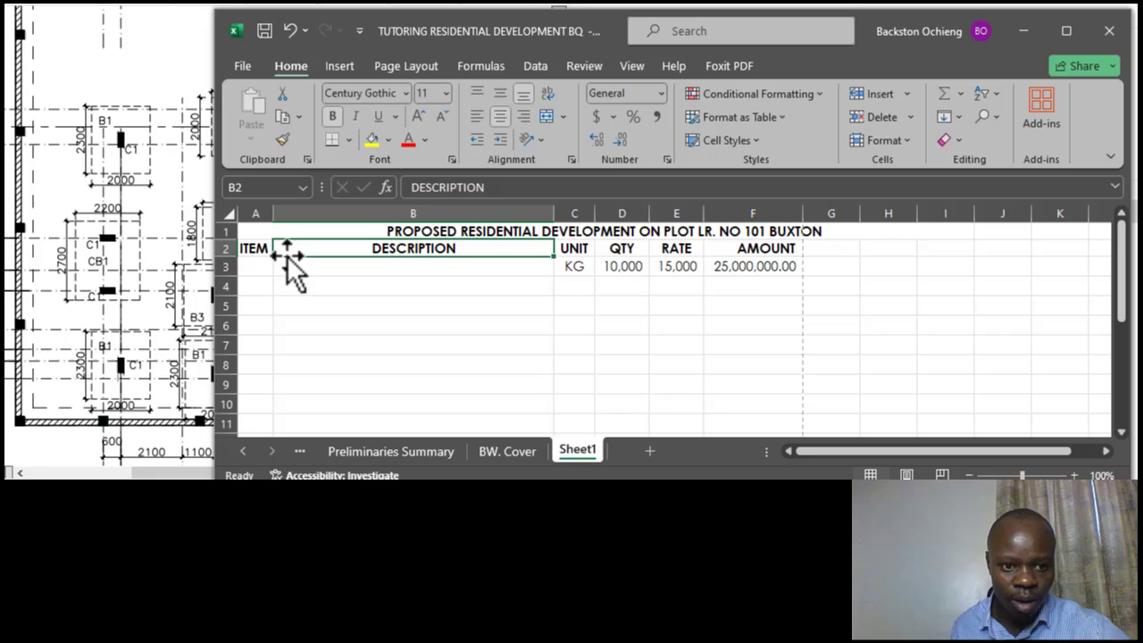
{"action": "left_click", "coordinate": [350, 298]}
{"action": "type", "text": "GGGG"}
{"action": "left_click", "coordinate": [382, 348]}
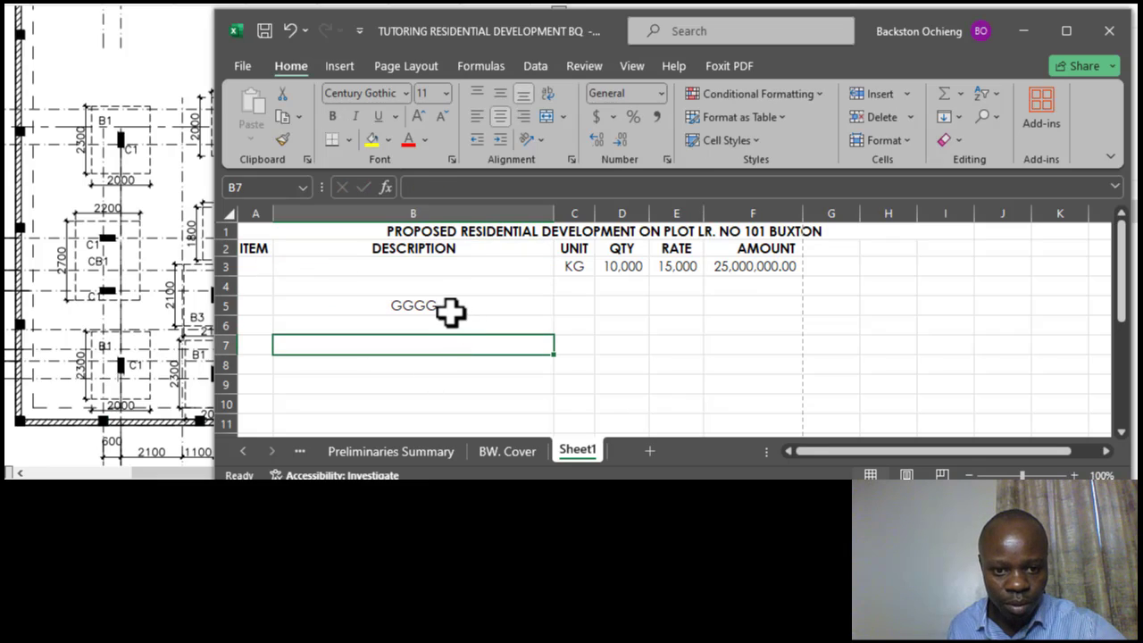
{"action": "left_click", "coordinate": [449, 308]}
{"action": "key", "text": "Escape"}
{"action": "left_click", "coordinate": [441, 362]}
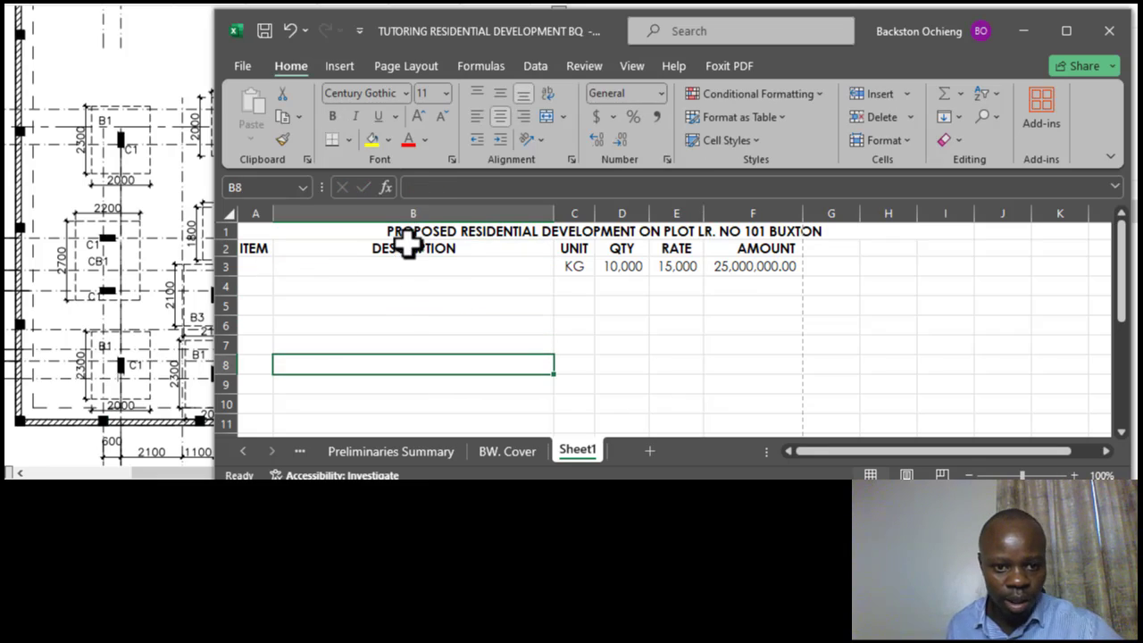
Step: Left-align the whole DESCRIPTION column
{"action": "left_click", "coordinate": [416, 212]}
{"action": "left_click", "coordinate": [478, 114]}
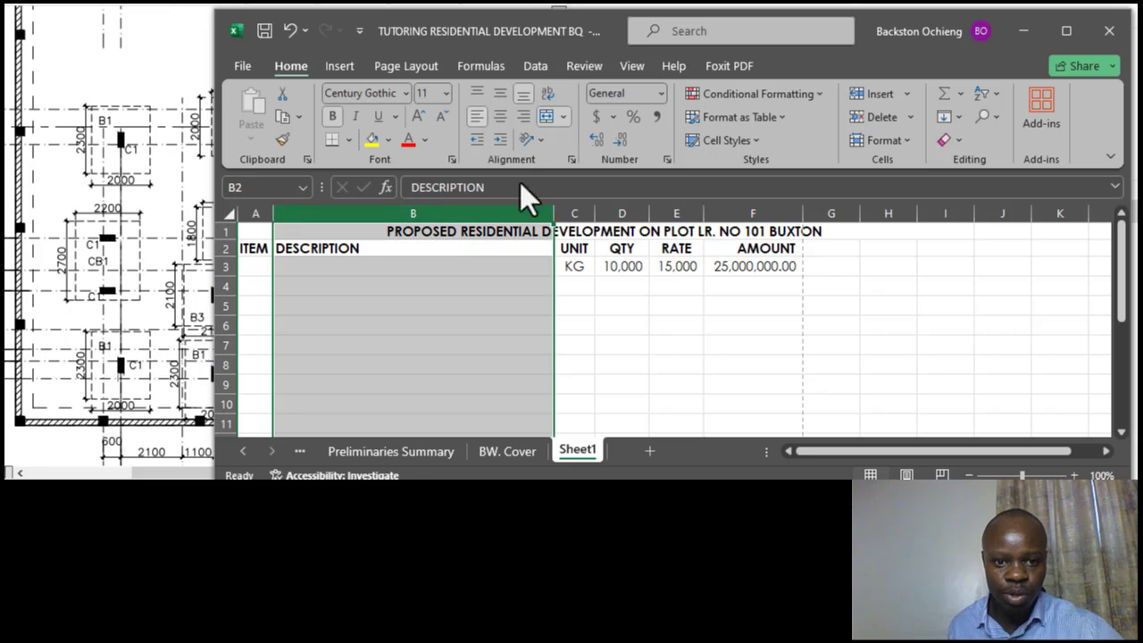
{"action": "left_click", "coordinate": [416, 326]}
Step: Centre the contents of the whole ITEM column horizontally
{"action": "left_click", "coordinate": [255, 250]}
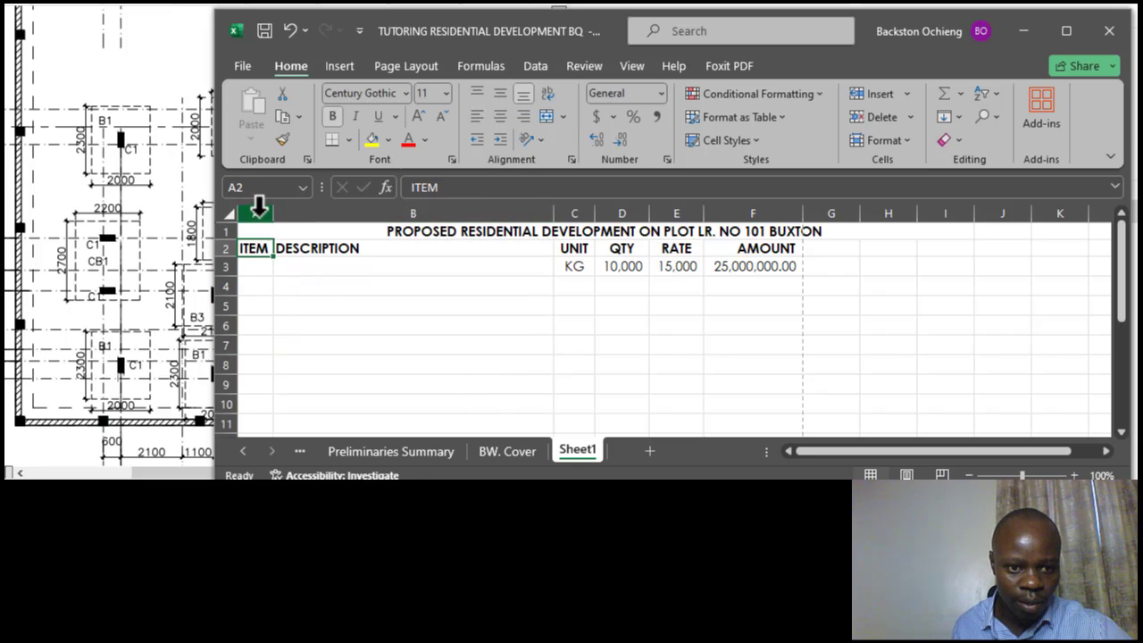
{"action": "left_click", "coordinate": [256, 214]}
{"action": "left_click", "coordinate": [501, 116]}
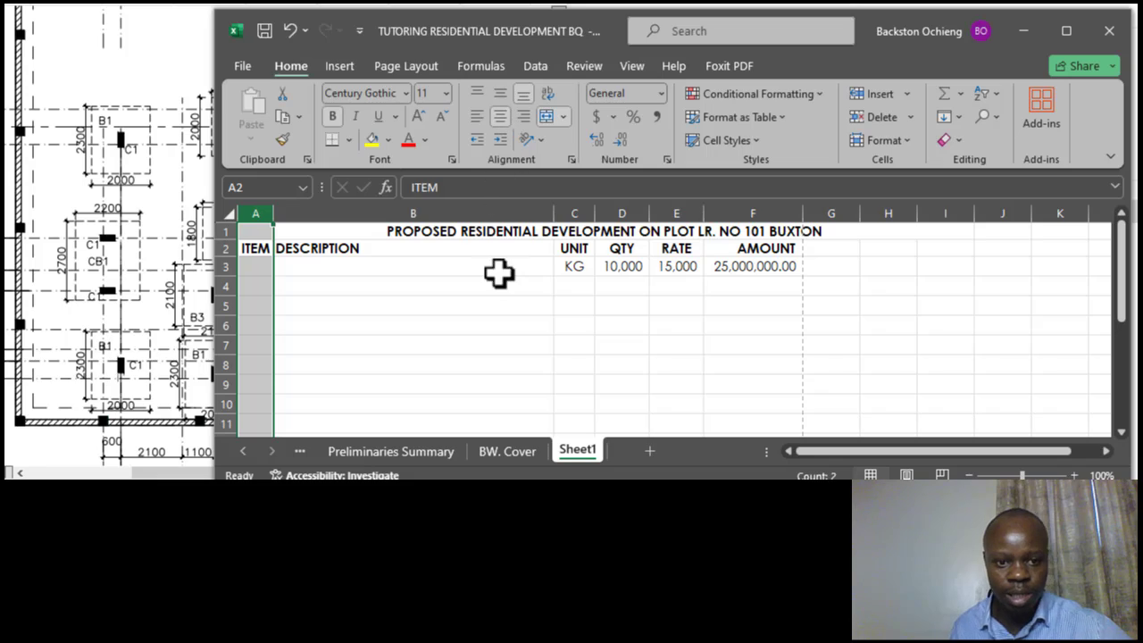
{"action": "left_click", "coordinate": [473, 300]}
{"action": "left_click", "coordinate": [673, 331]}
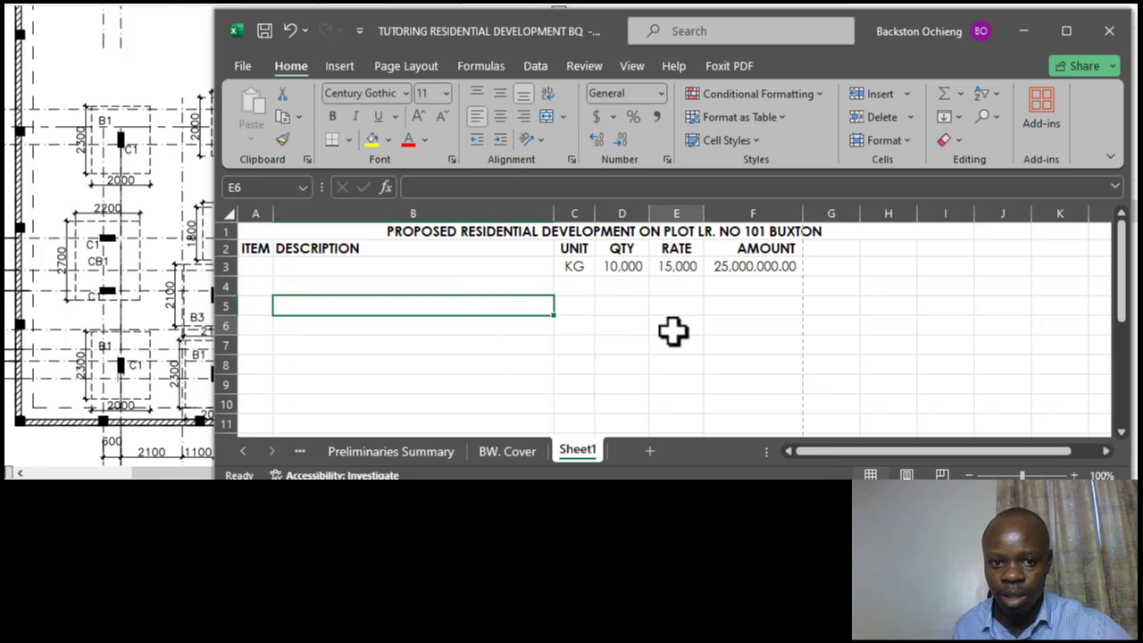
Step: Unmerge the project title cells A1 to I1 in the first row
{"action": "left_click", "coordinate": [459, 232]}
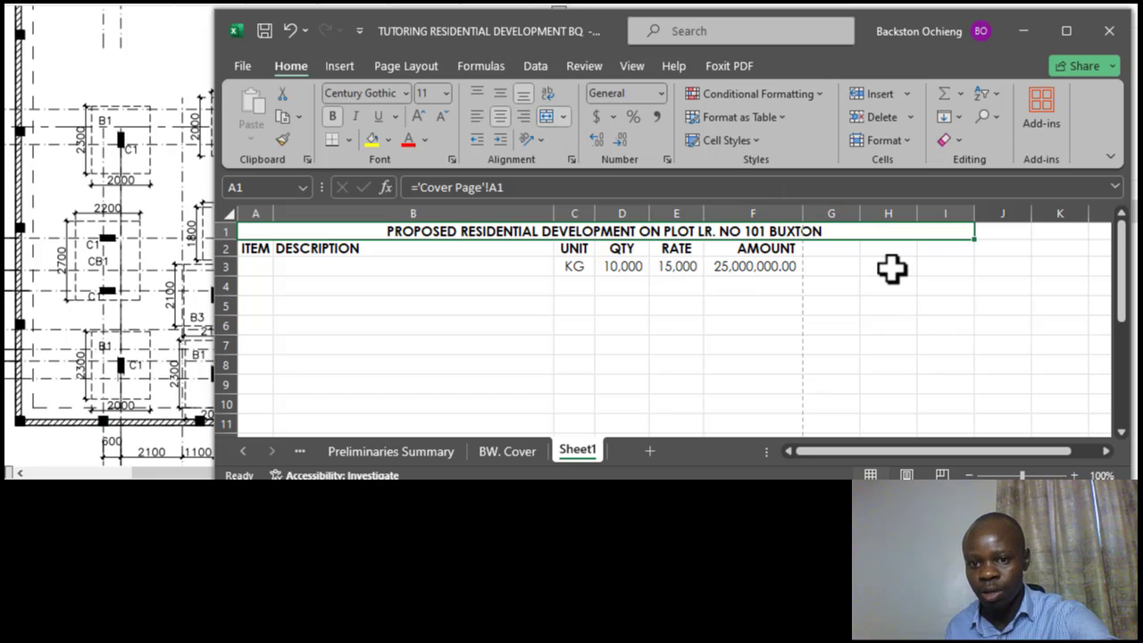
{"action": "left_click", "coordinate": [577, 329]}
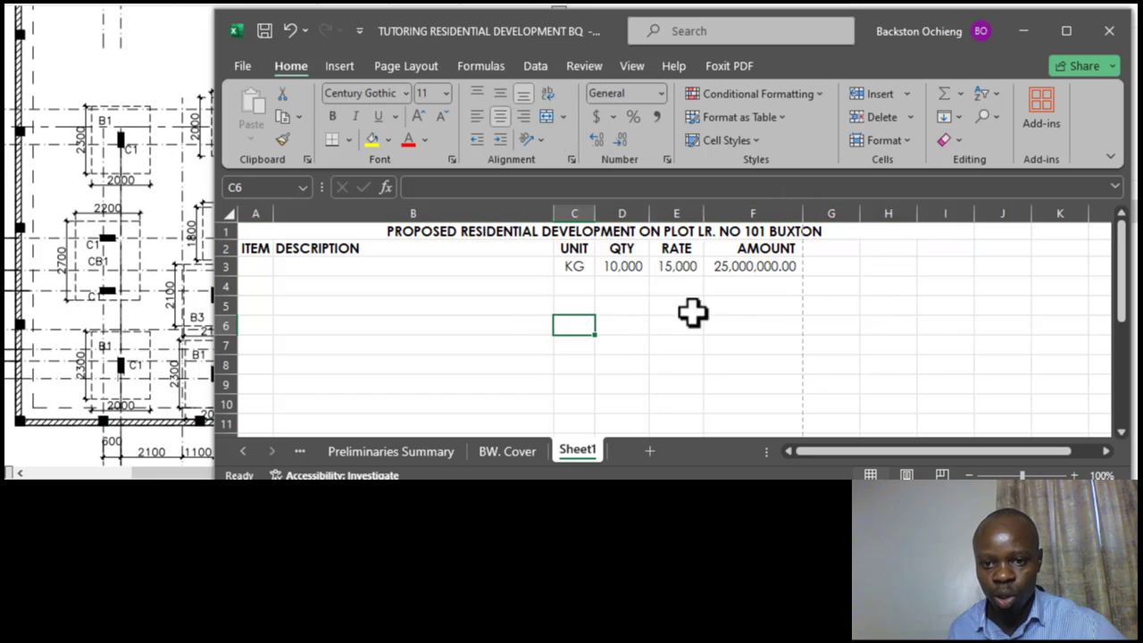
{"action": "left_click", "coordinate": [433, 234]}
{"action": "left_click", "coordinate": [467, 300]}
{"action": "left_click", "coordinate": [476, 234]}
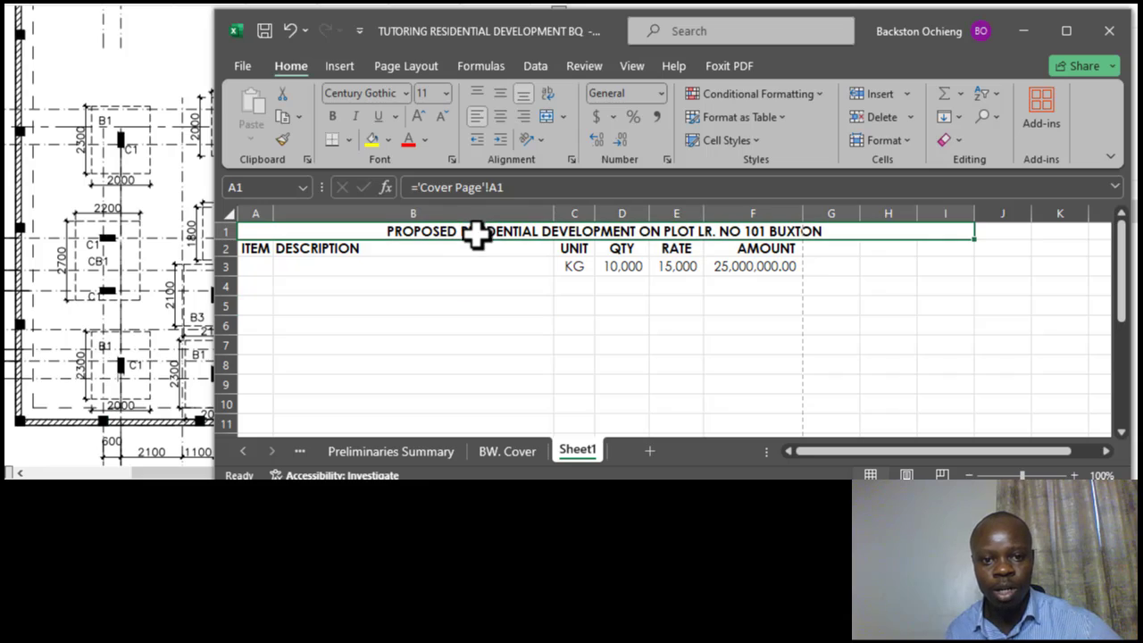
{"action": "left_click", "coordinate": [546, 117]}
{"action": "left_click", "coordinate": [490, 322]}
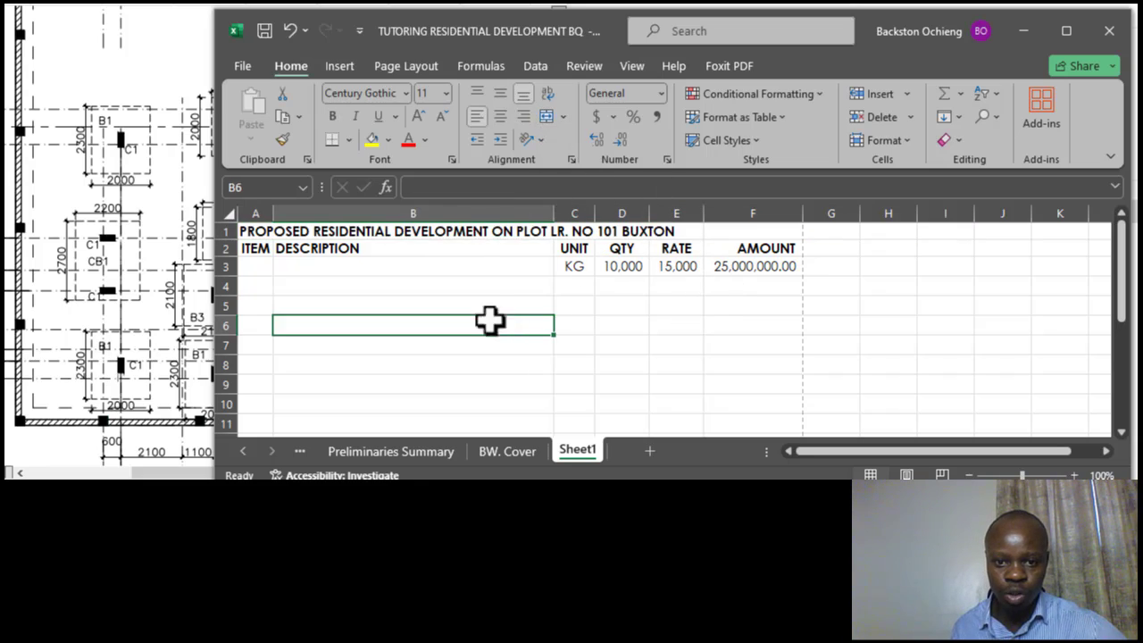
Step: Merge and centre the project title across cells A1 to F1, above the ITEM to AMOUNT columns
{"action": "left_click", "coordinate": [278, 232]}
{"action": "left_click_drag", "start_coordinate": [255, 231], "coordinate": [732, 229]}
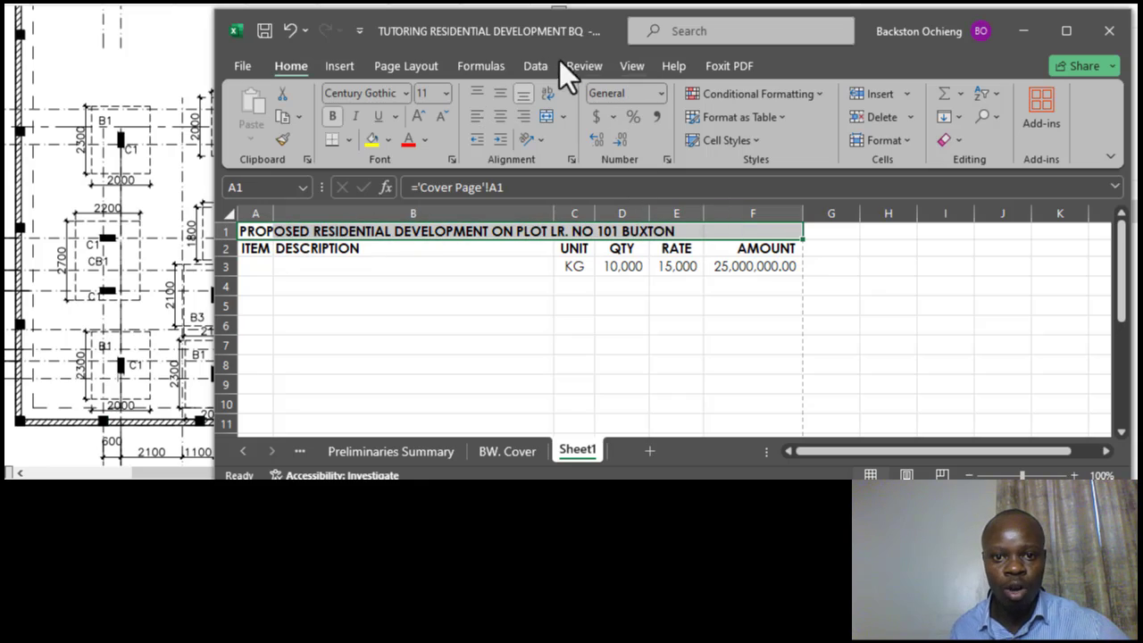
{"action": "left_click", "coordinate": [546, 114]}
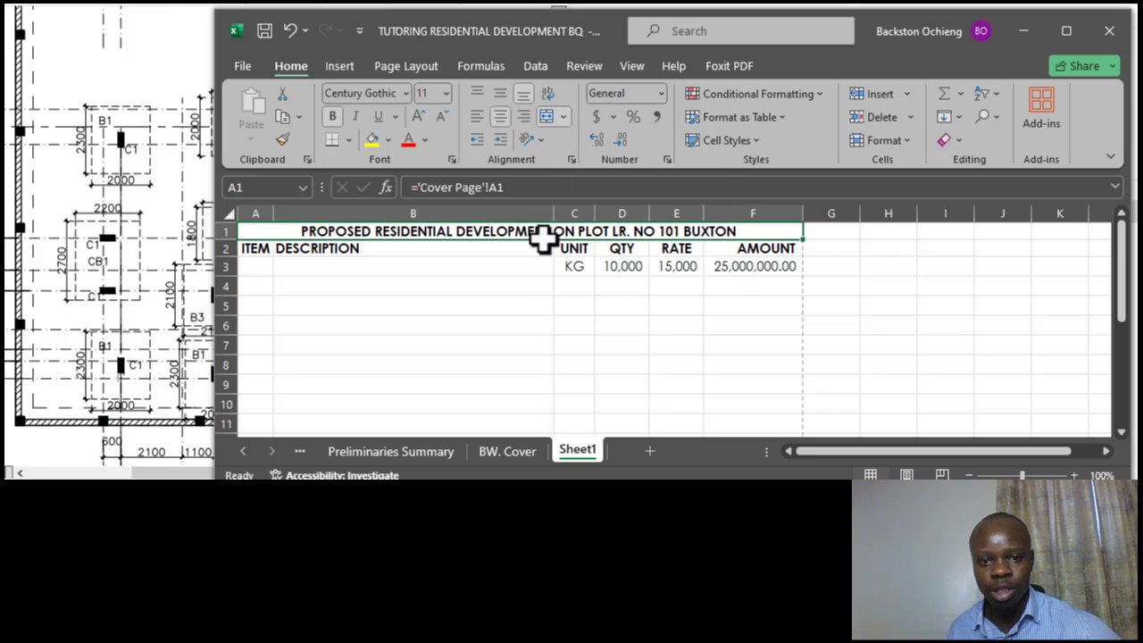
{"action": "left_click", "coordinate": [419, 312]}
{"action": "left_click", "coordinate": [426, 226]}
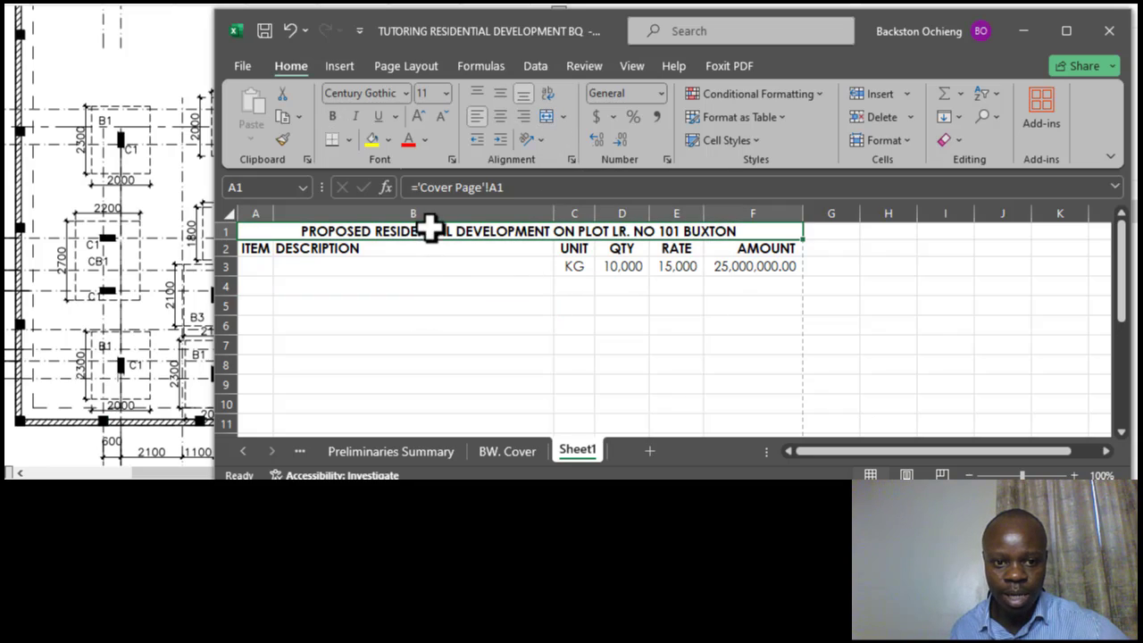
{"action": "left_click", "coordinate": [478, 324]}
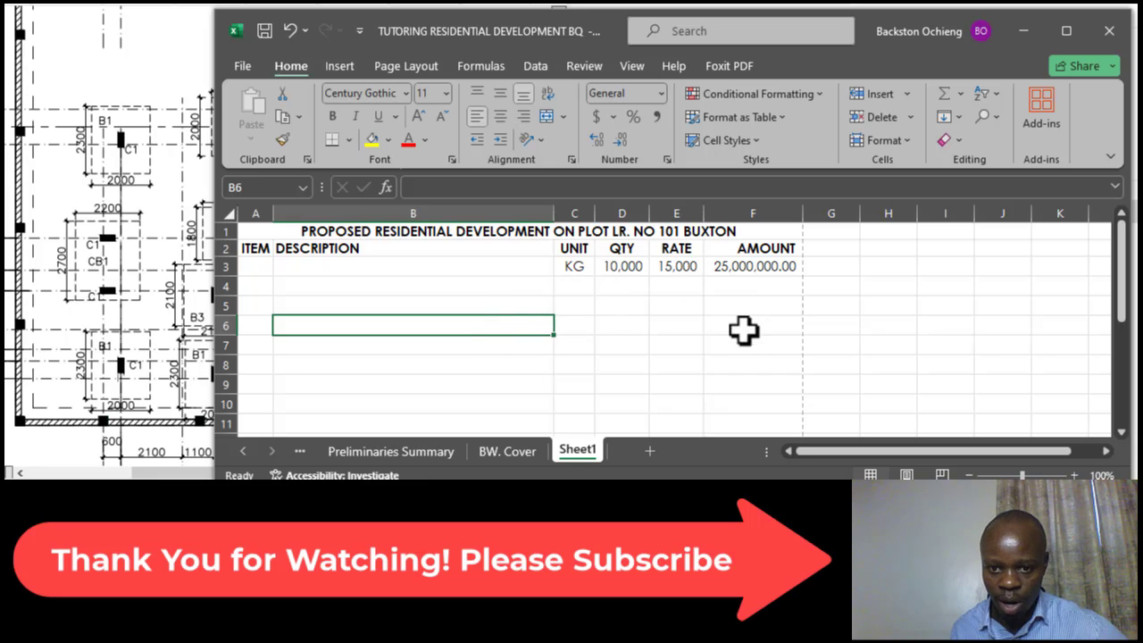
{"action": "left_click", "coordinate": [742, 326]}
{"action": "left_click", "coordinate": [579, 268]}
{"action": "left_click", "coordinate": [623, 265]}
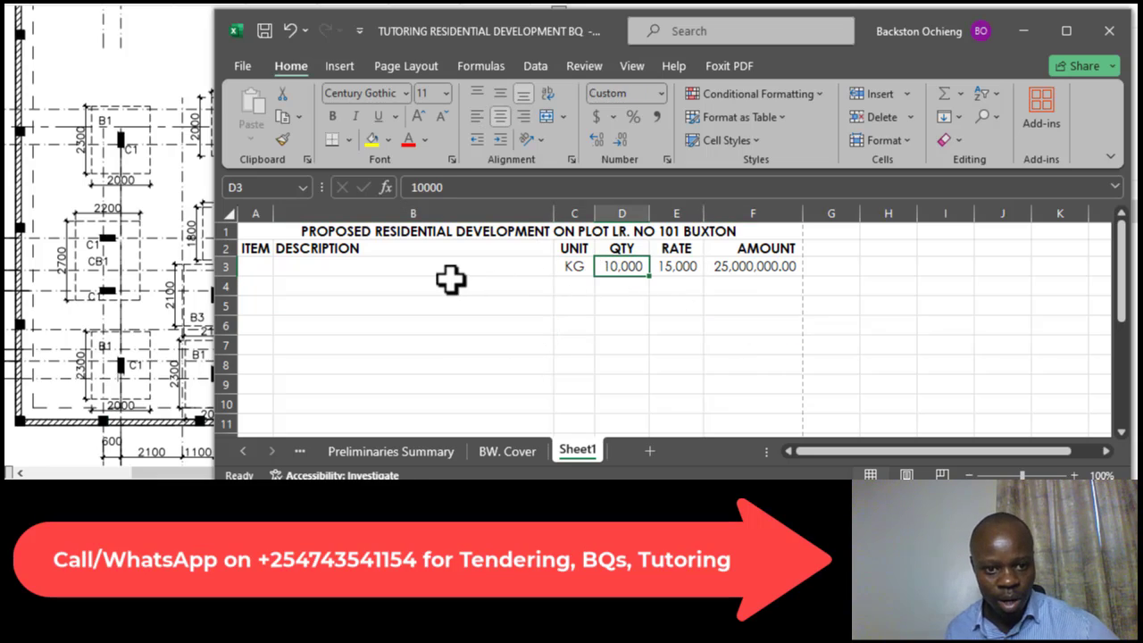
{"action": "left_click", "coordinate": [449, 284]}
{"action": "left_click", "coordinate": [428, 346]}
{"action": "left_click", "coordinate": [622, 347]}
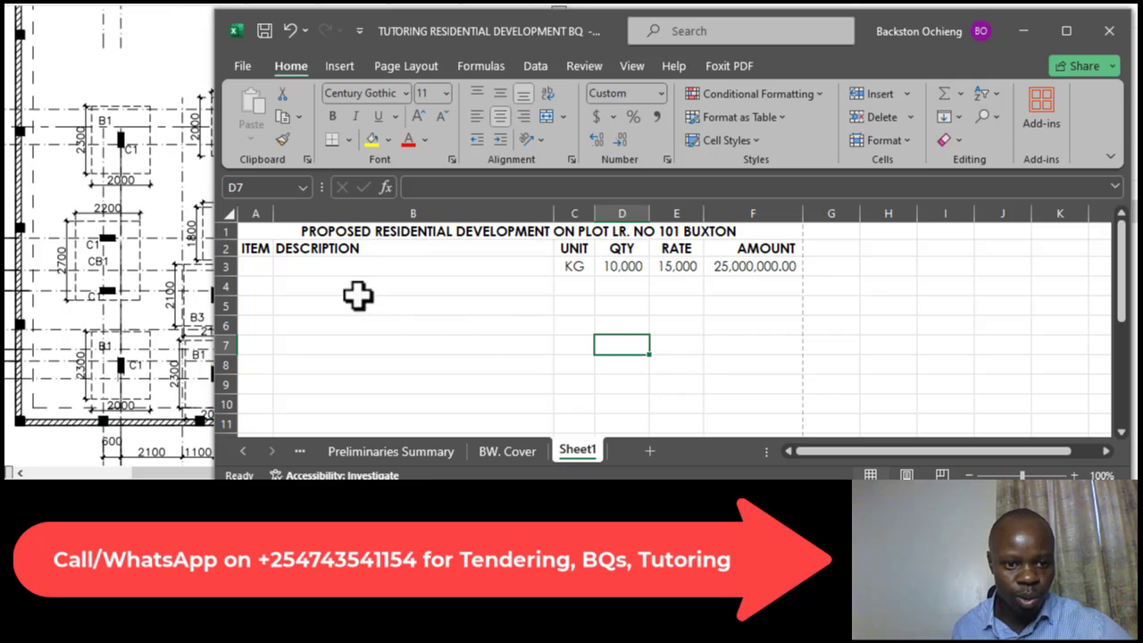
Step: Test a wider DESCRIPTION column, and narrow it slightly so the AMOUNT column fits within the page break
{"action": "left_click", "coordinate": [407, 266]}
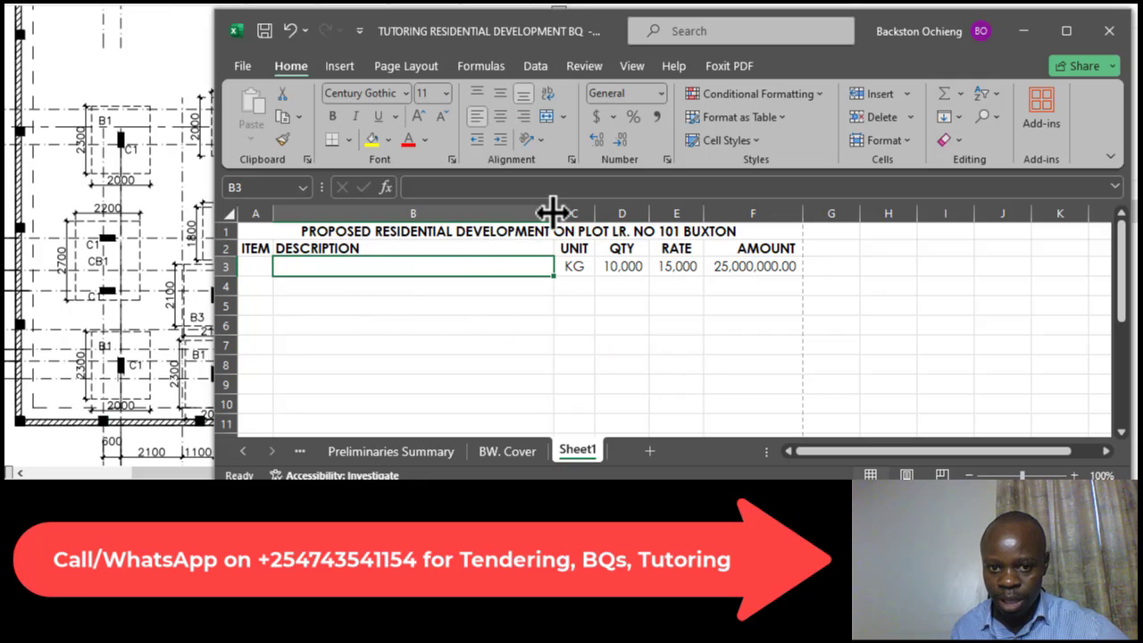
{"action": "left_click_drag", "start_coordinate": [553, 212], "coordinate": [557, 215]}
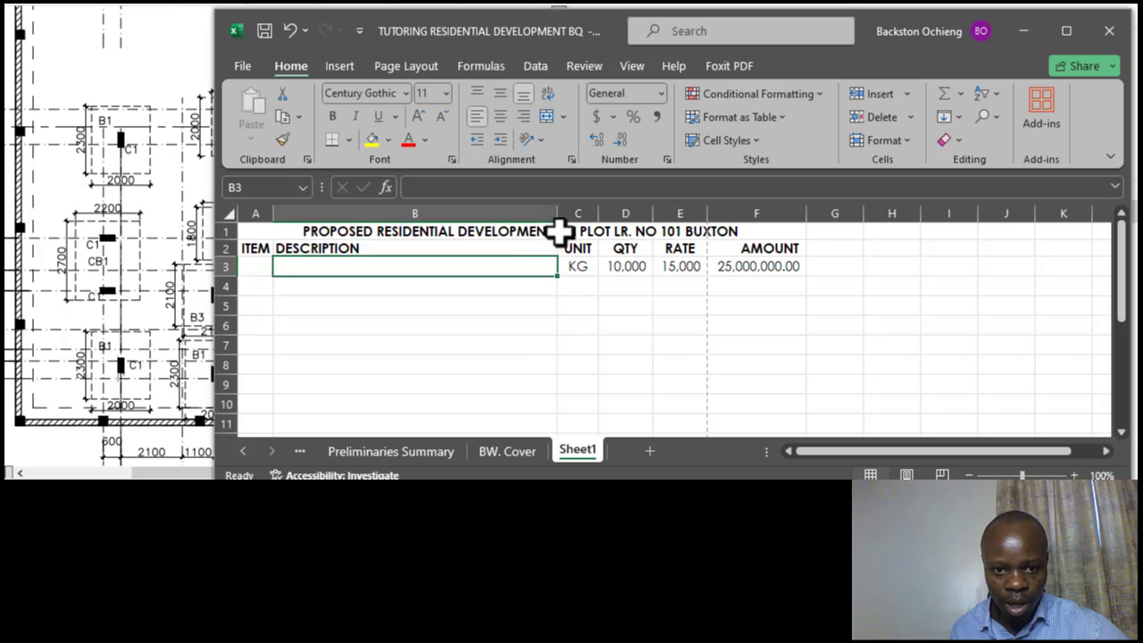
{"action": "left_click_drag", "start_coordinate": [553, 205], "coordinate": [547, 207]}
{"action": "left_click", "coordinate": [371, 328]}
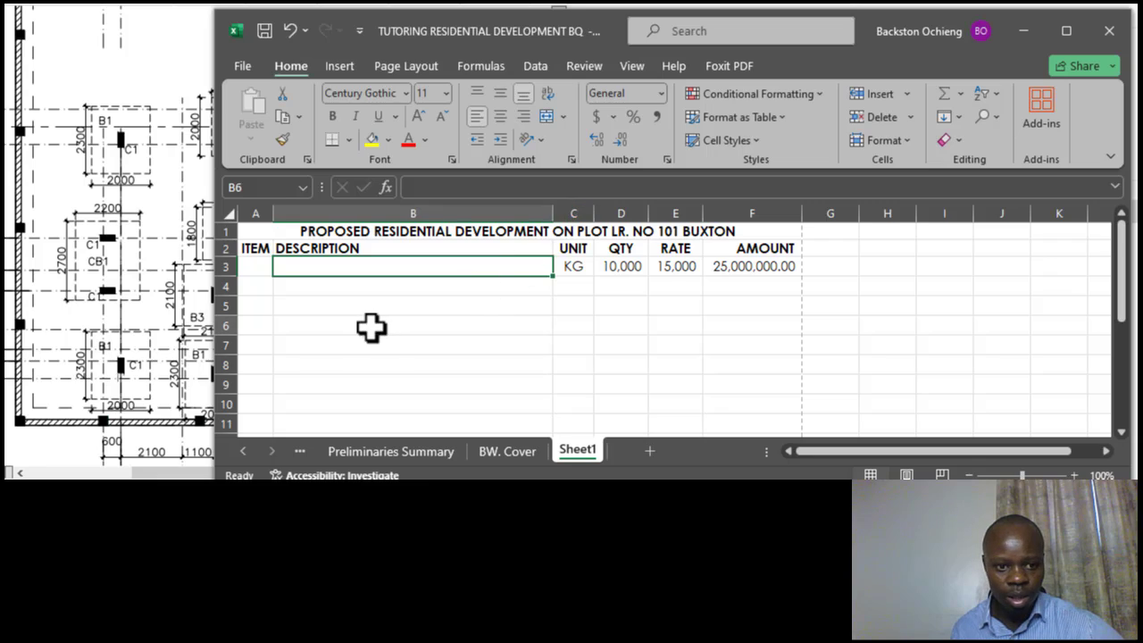
Step: Enter the sample item letter A in cell A3 under ITEM
{"action": "left_click", "coordinate": [255, 267]}
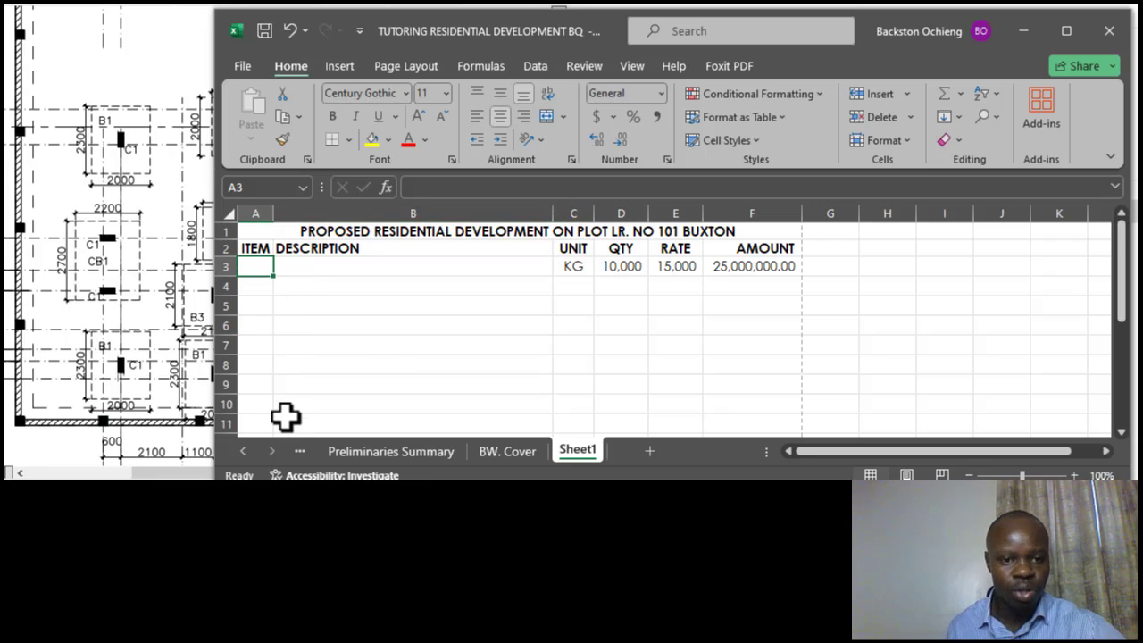
{"action": "type", "text": "A"}
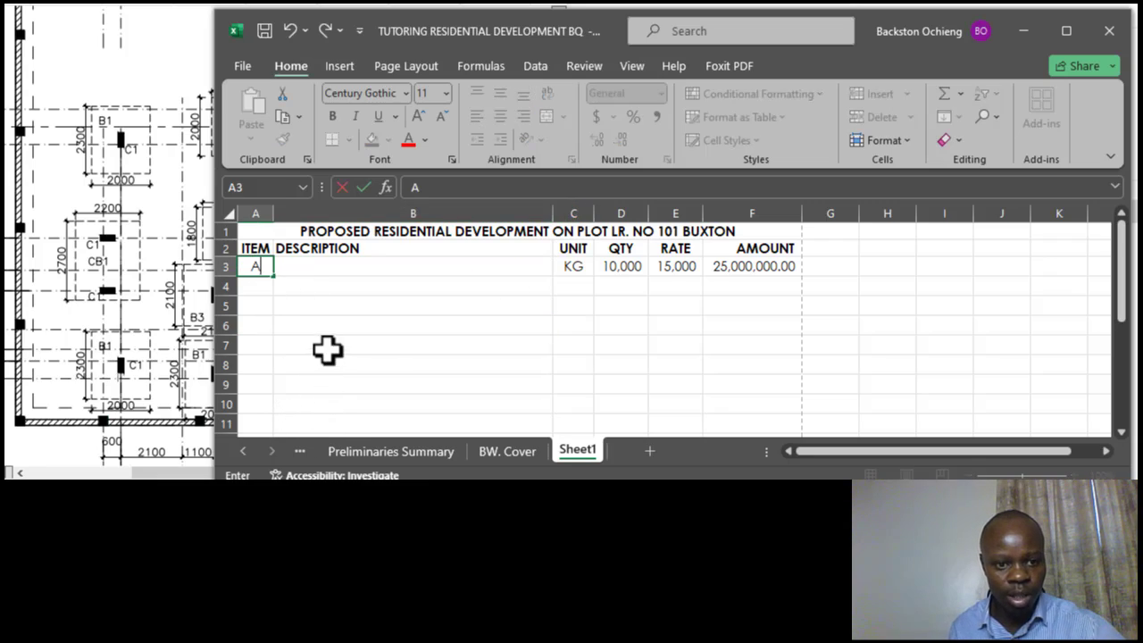
{"action": "left_click", "coordinate": [389, 345]}
{"action": "left_click", "coordinate": [352, 266]}
{"action": "left_click", "coordinate": [451, 321]}
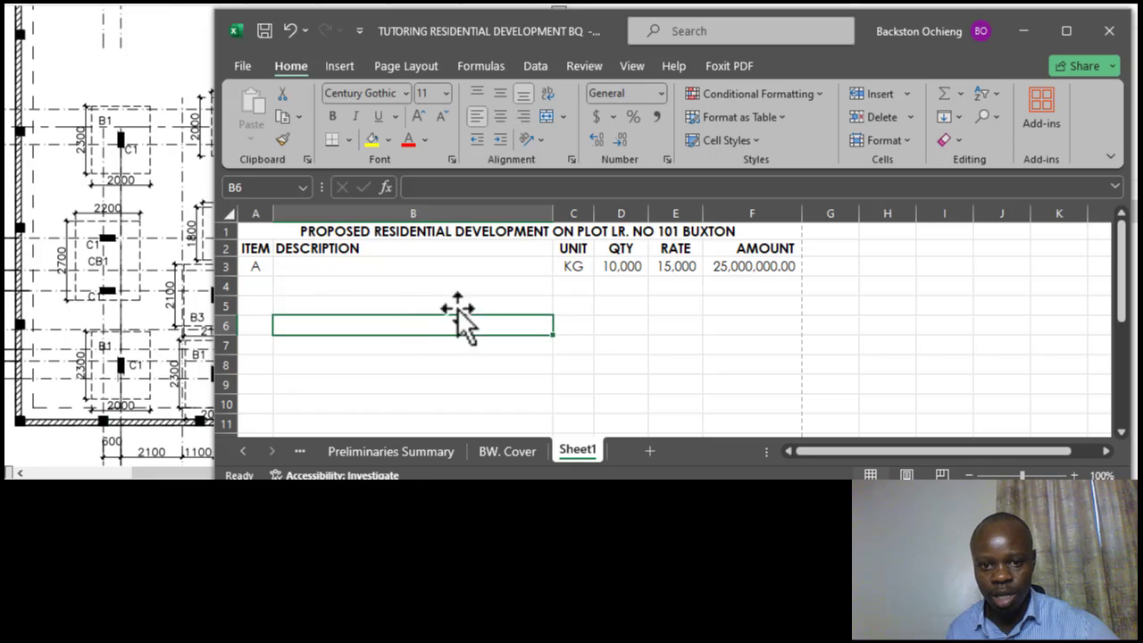
Step: Review the project title, the ITEM to AMOUNT headings and the sample row beneath them
{"action": "left_click", "coordinate": [331, 264]}
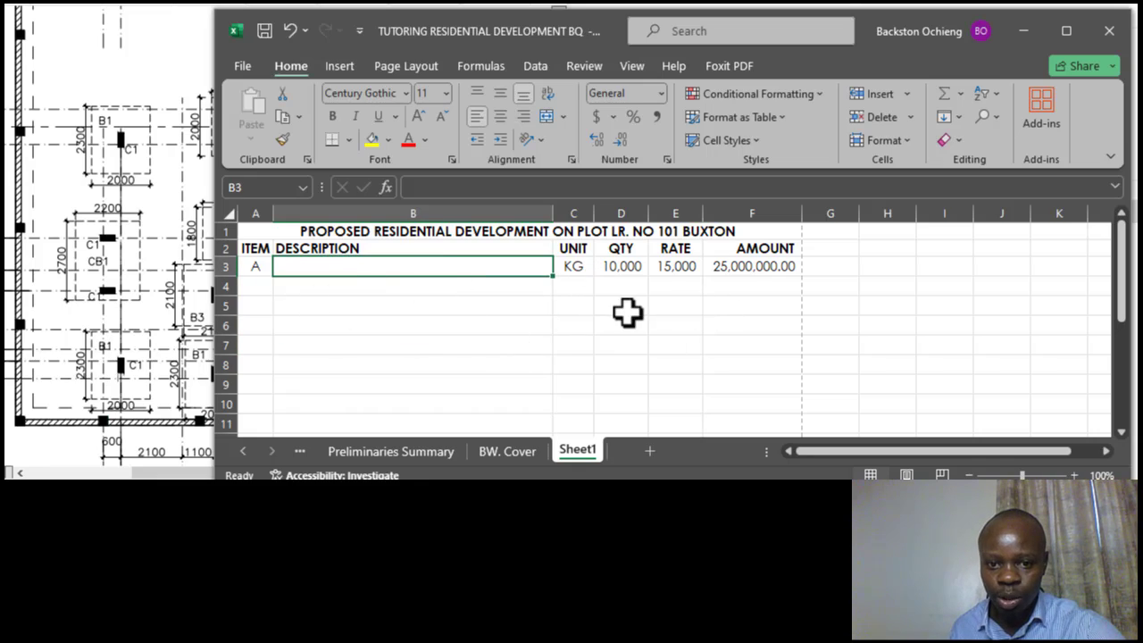
{"action": "left_click", "coordinate": [342, 321]}
{"action": "left_click", "coordinate": [260, 271]}
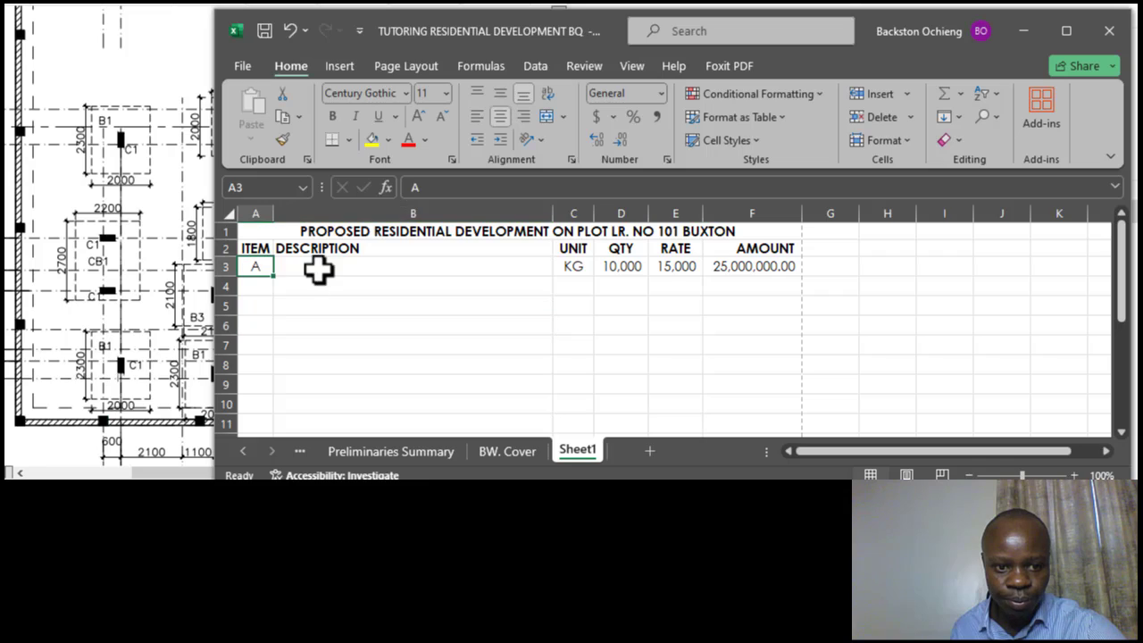
{"action": "left_click", "coordinate": [375, 269]}
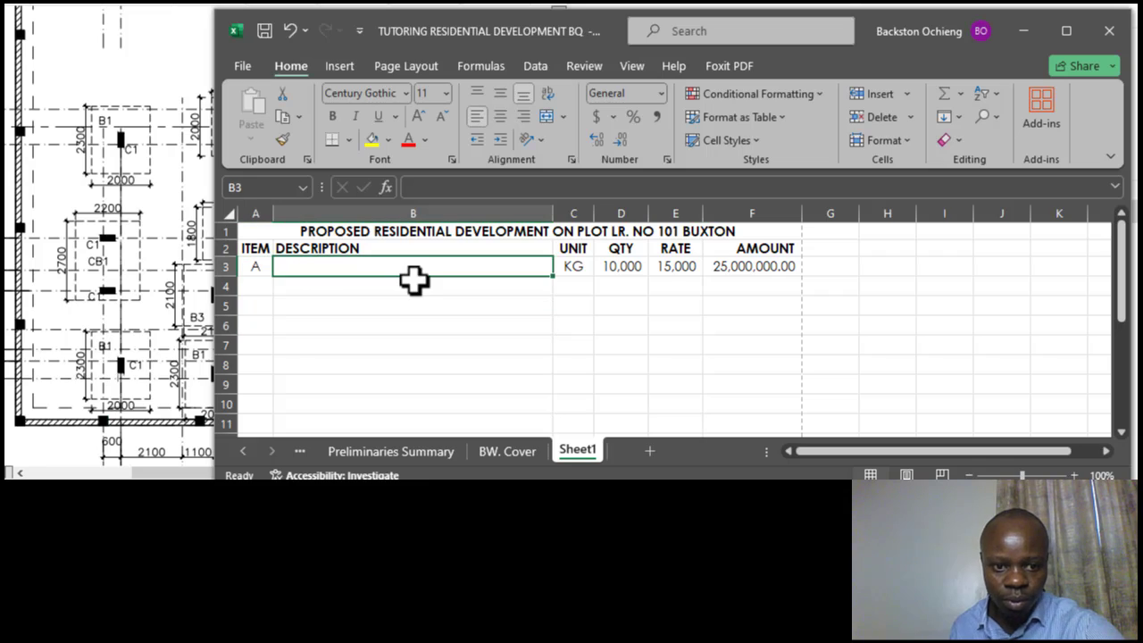
{"action": "left_click", "coordinate": [325, 247]}
{"action": "left_click", "coordinate": [258, 265]}
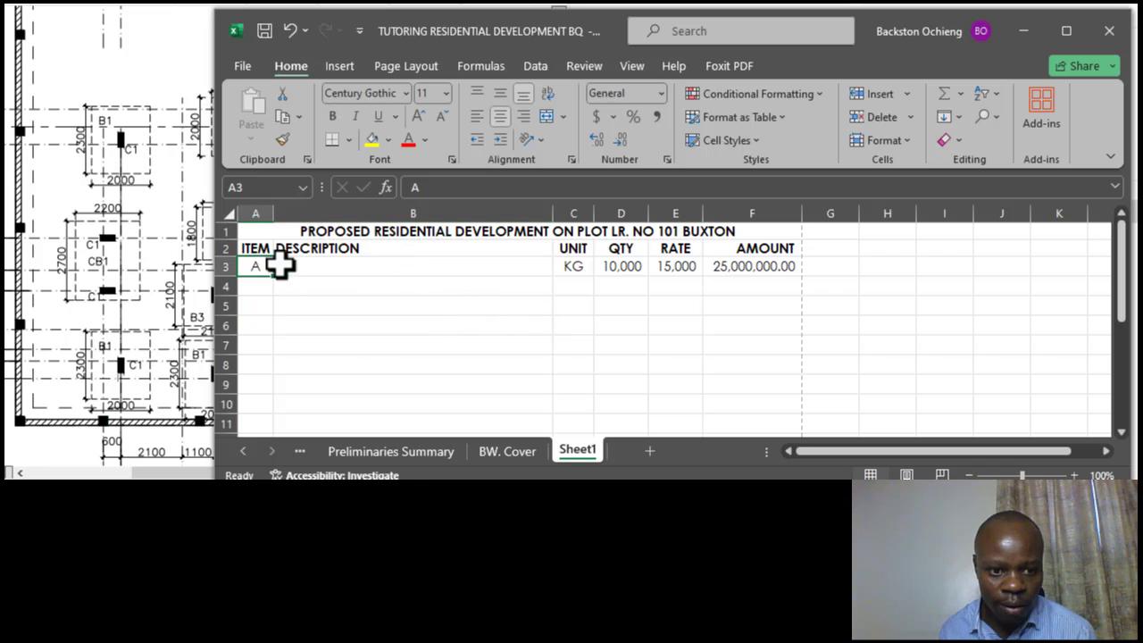
{"action": "left_click", "coordinate": [349, 266]}
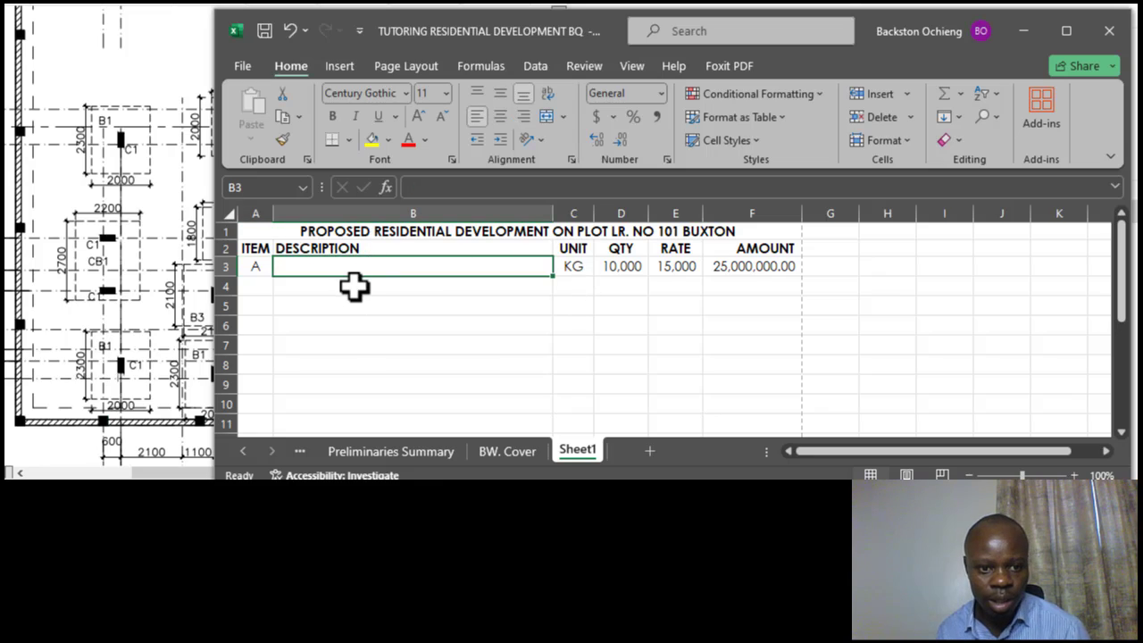
{"action": "left_click", "coordinate": [480, 344]}
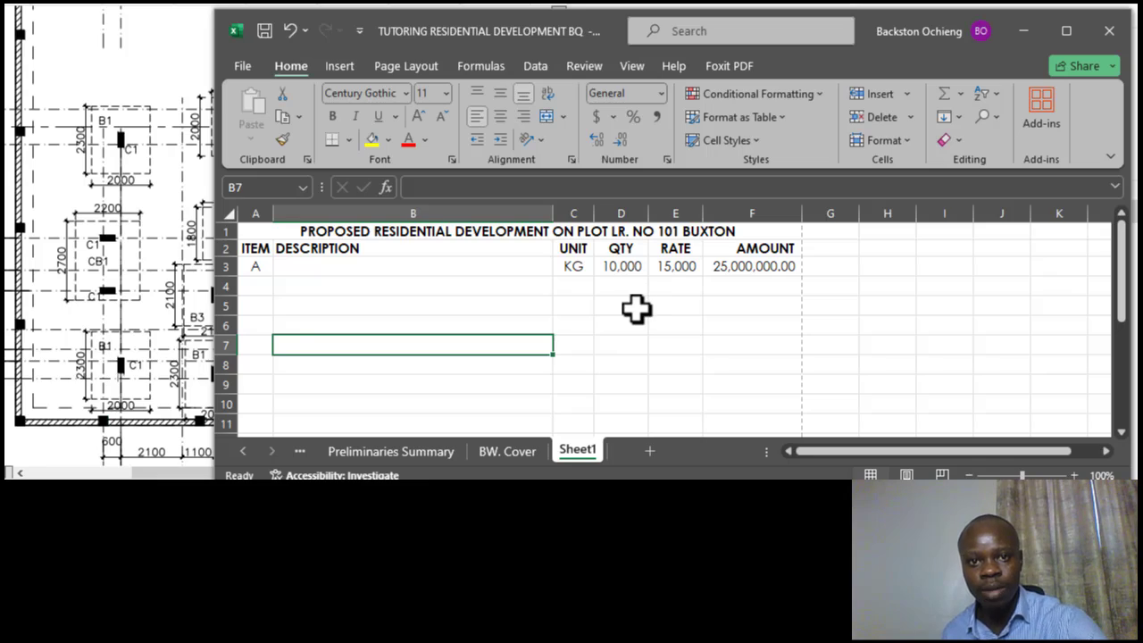
{"action": "left_click", "coordinate": [576, 250]}
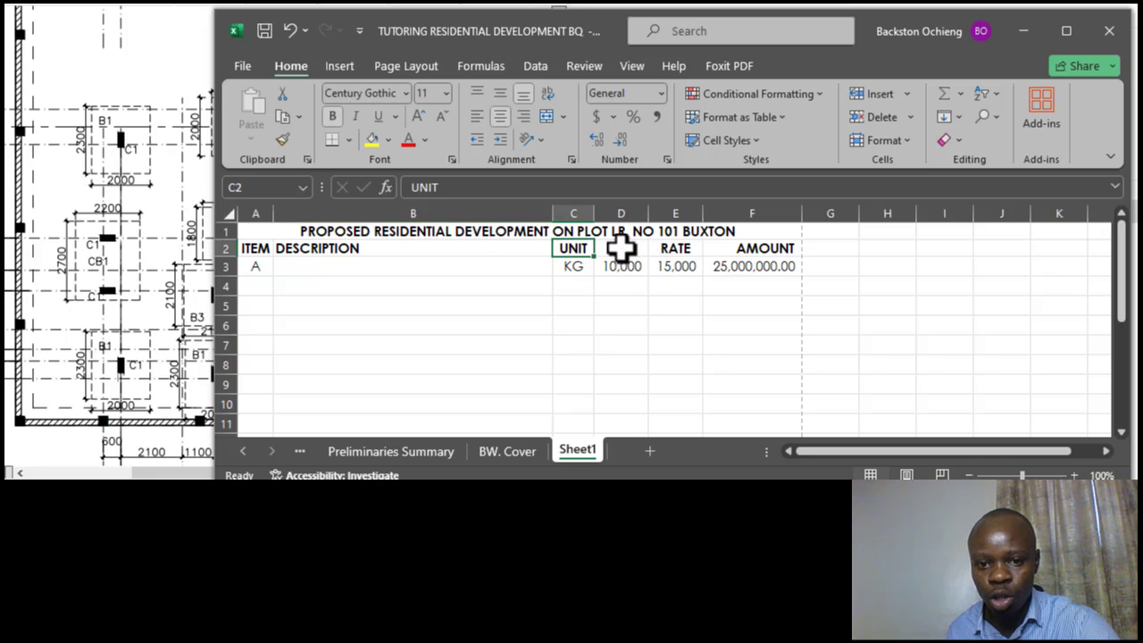
{"action": "left_click", "coordinate": [622, 250]}
{"action": "left_click", "coordinate": [676, 250]}
{"action": "left_click", "coordinate": [752, 252]}
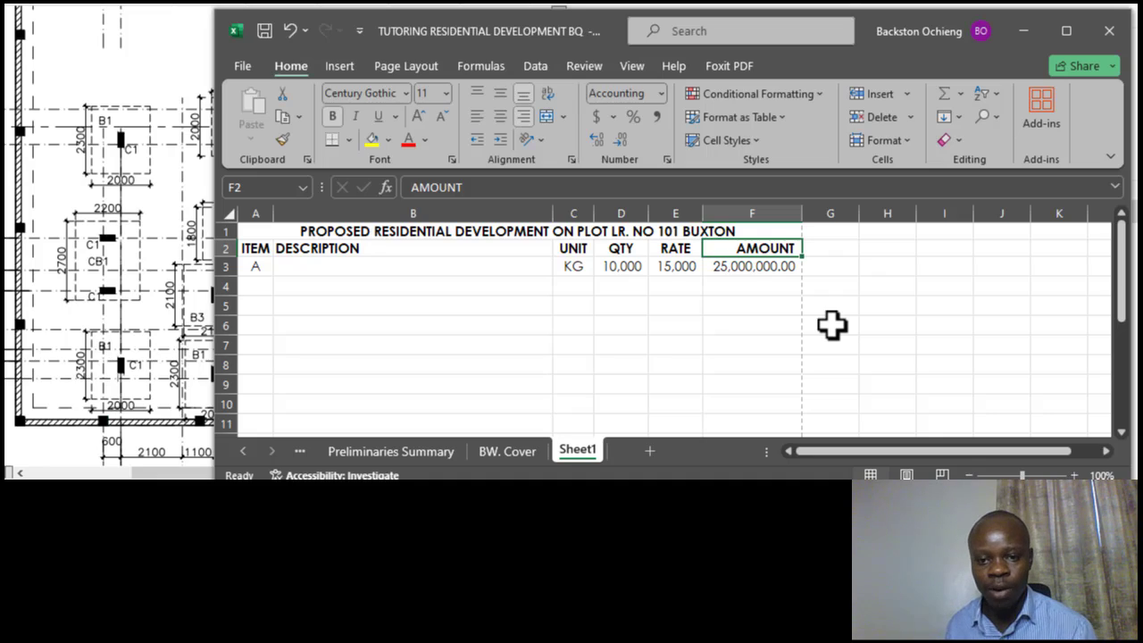
{"action": "left_click", "coordinate": [681, 326]}
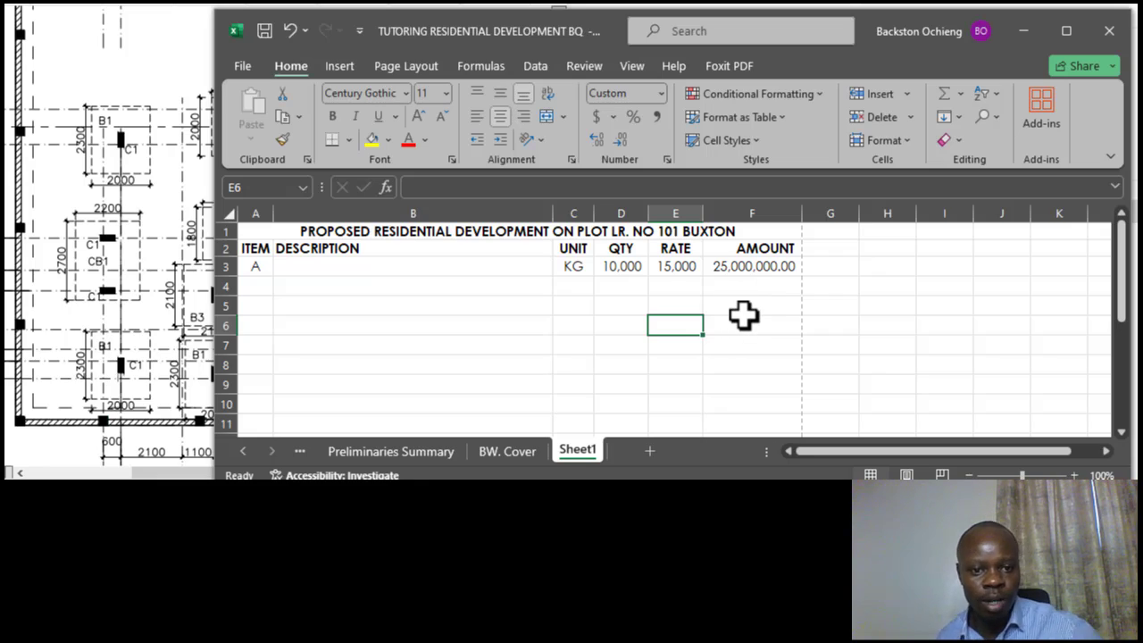
{"action": "left_click", "coordinate": [607, 230]}
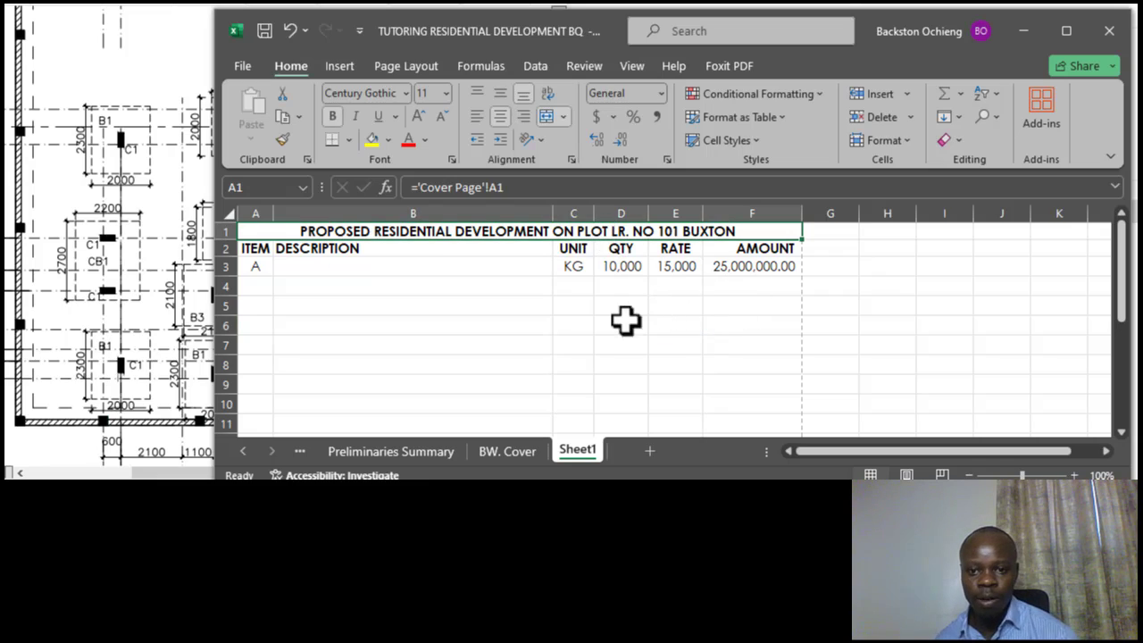
Step: Clear the sample item letter in cell A3, and re-enter it as A
{"action": "left_click", "coordinate": [255, 265]}
{"action": "key", "text": "BackSpace"}
{"action": "left_click", "coordinate": [449, 330]}
{"action": "left_click", "coordinate": [568, 269]}
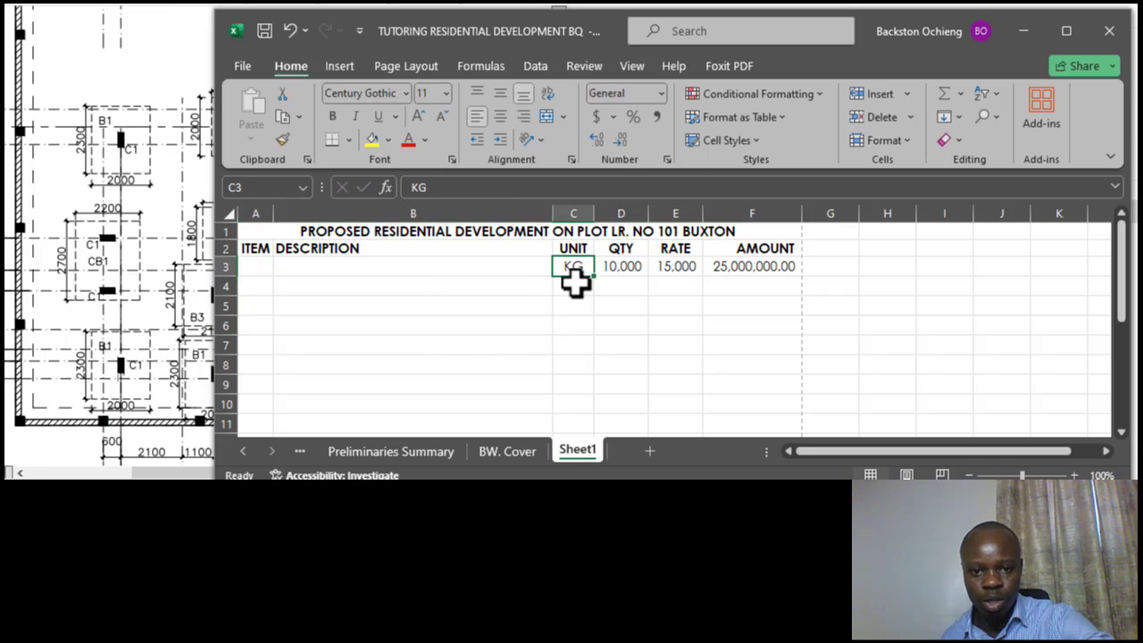
{"action": "left_click", "coordinate": [255, 266]}
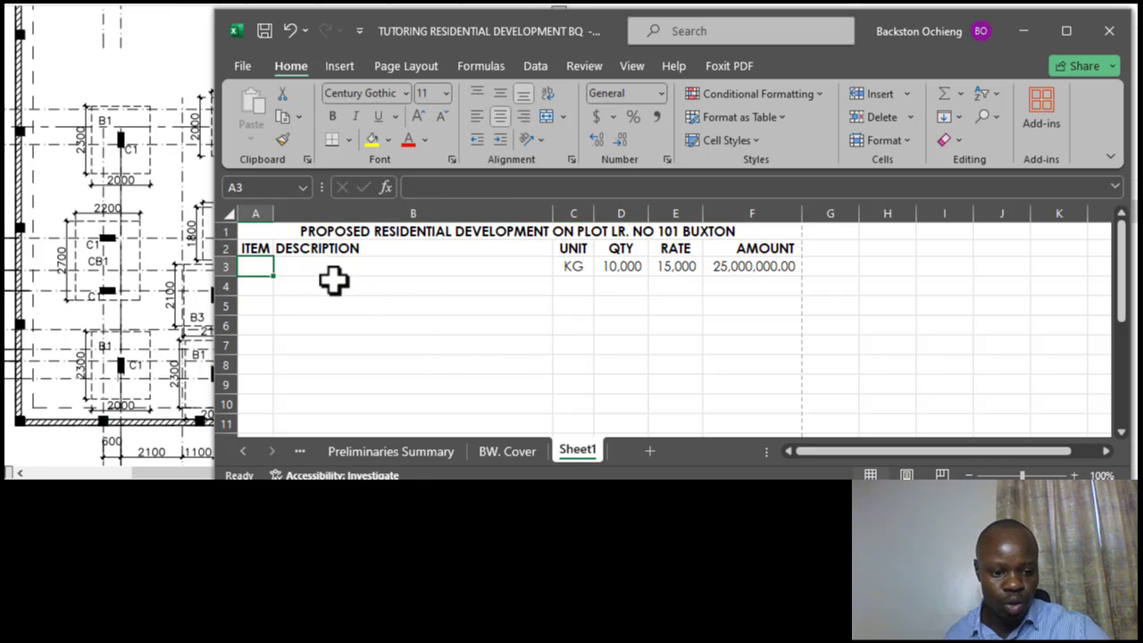
{"action": "type", "text": "A"}
{"action": "left_click", "coordinate": [420, 293]}
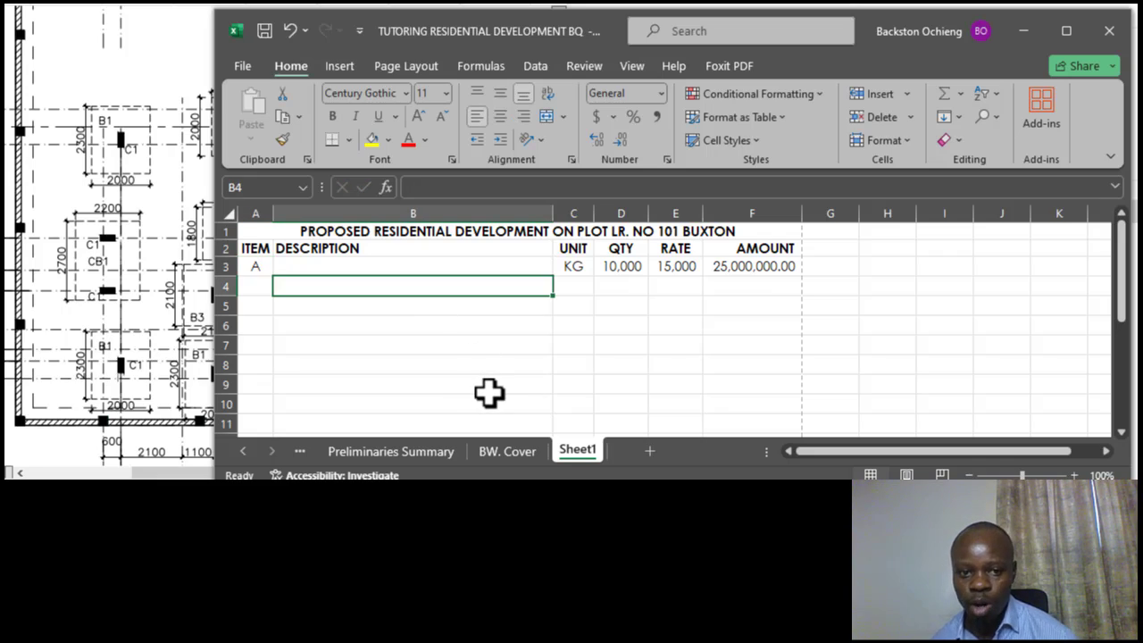
Step: Preview the Sheet1 printout enlarged, examining how the columns from ITEM to AMOUNT fit across the page
{"action": "key", "text": "ctrl+p"}
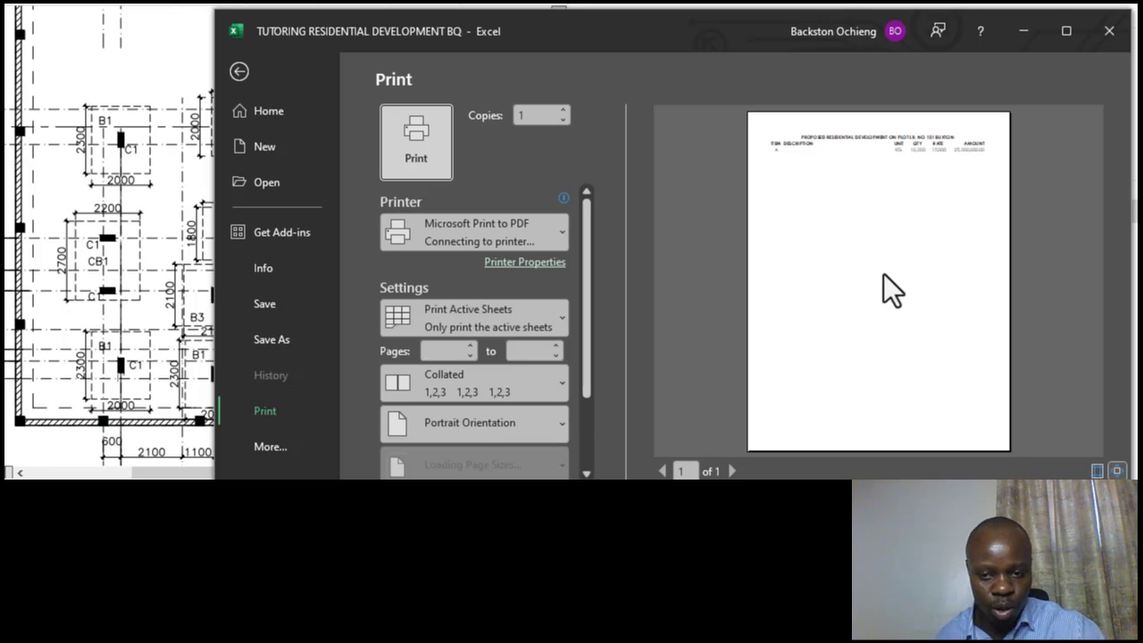
{"action": "left_click", "coordinate": [936, 130]}
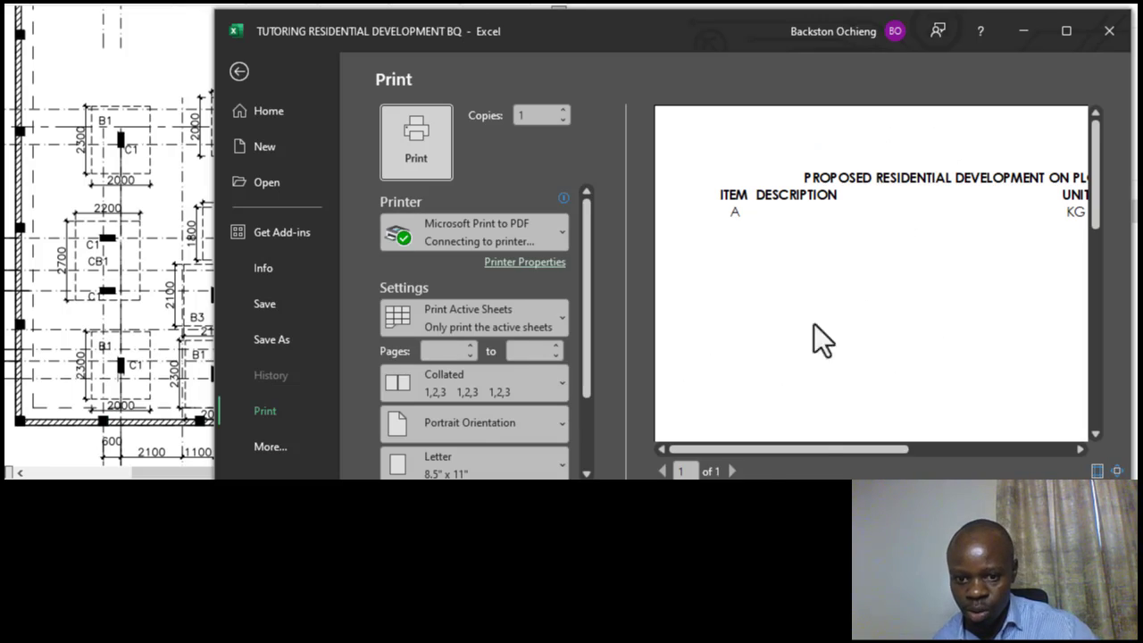
{"action": "left_click_drag", "start_coordinate": [788, 443], "coordinate": [888, 436]}
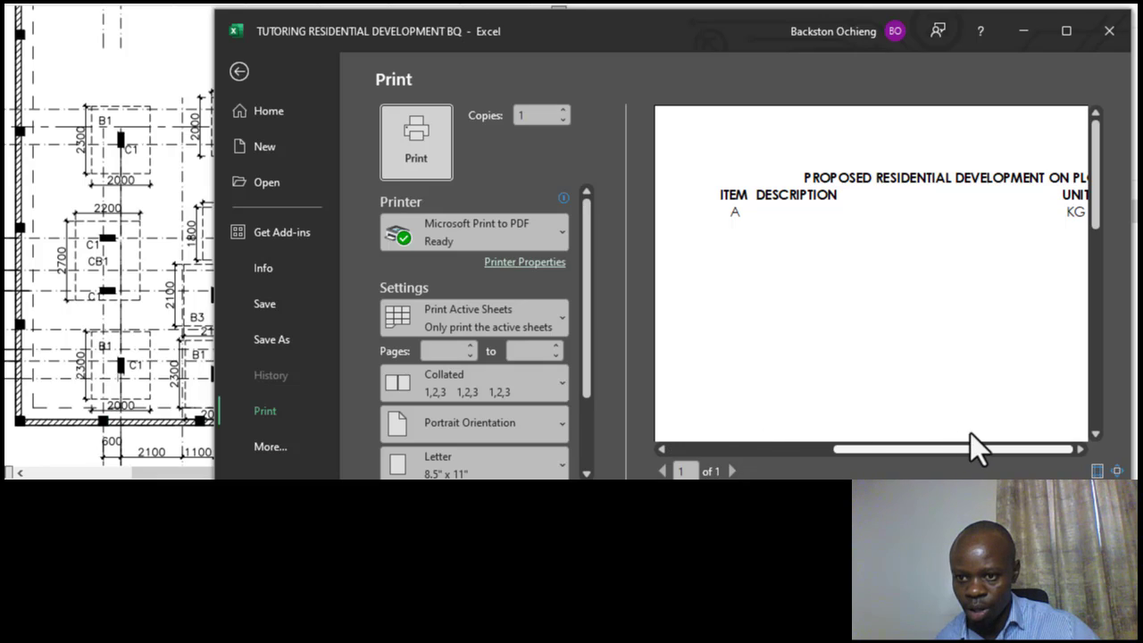
{"action": "left_click_drag", "start_coordinate": [1073, 433], "coordinate": [1000, 382]}
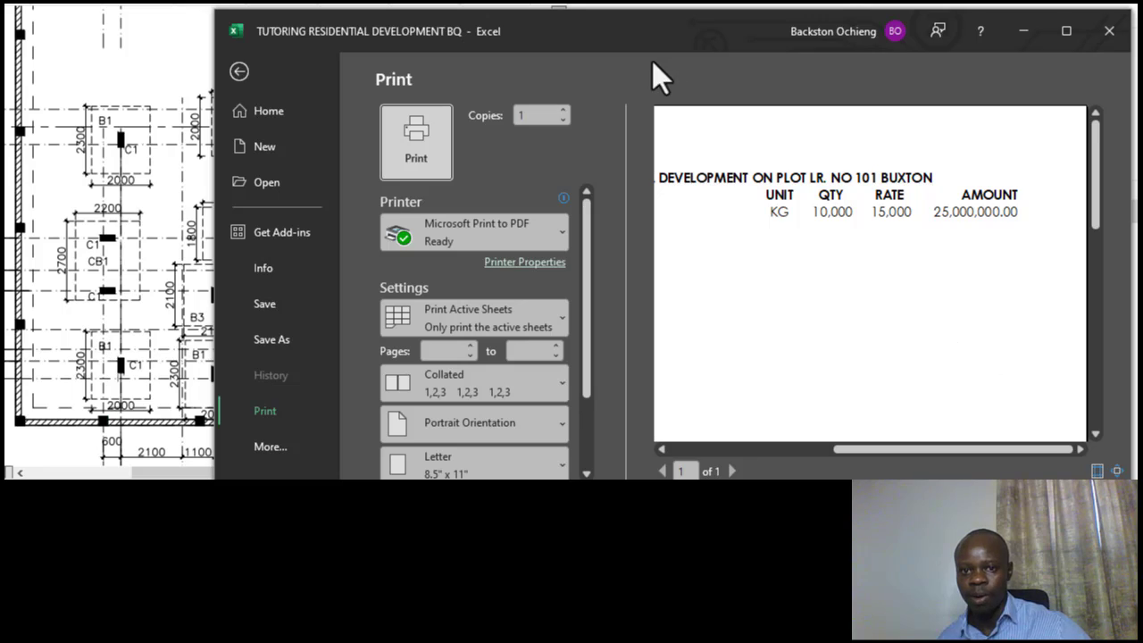
{"action": "left_click", "coordinate": [243, 68]}
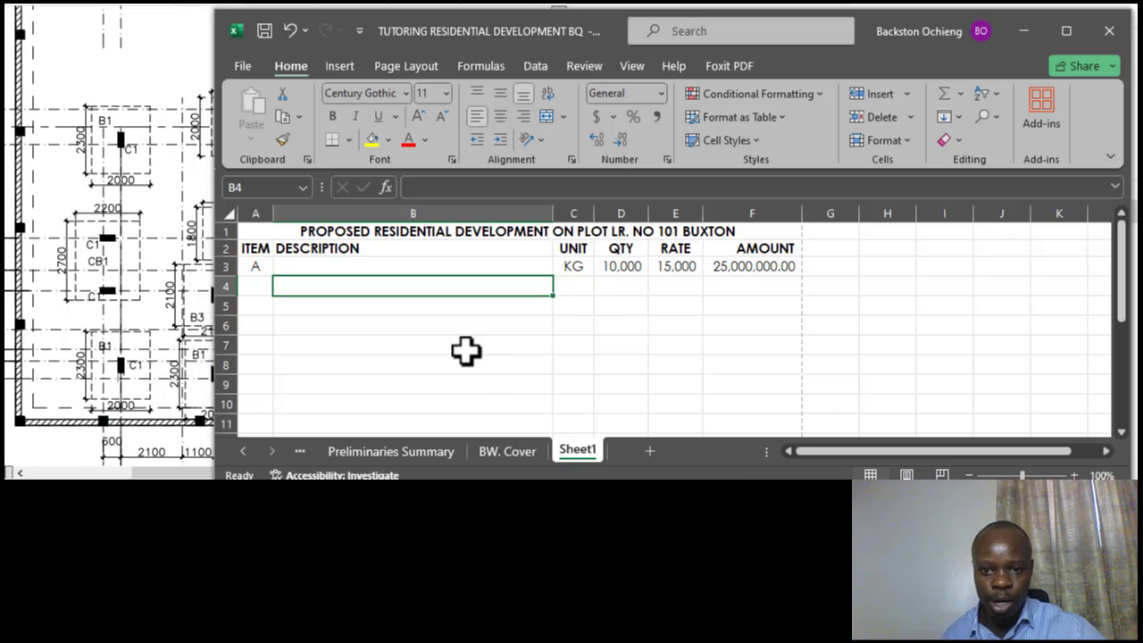
Step: Check the sheet's page boundaries in Page Break Preview, and return to the Normal view
{"action": "left_click", "coordinate": [316, 268]}
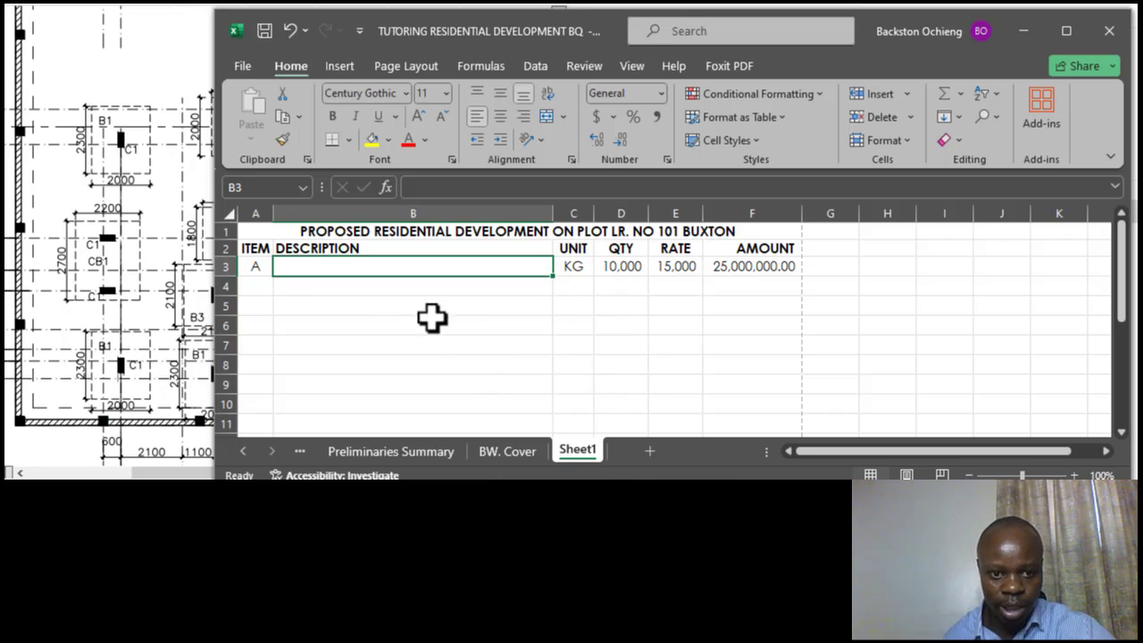
{"action": "left_click", "coordinate": [434, 346]}
{"action": "left_click", "coordinate": [623, 327]}
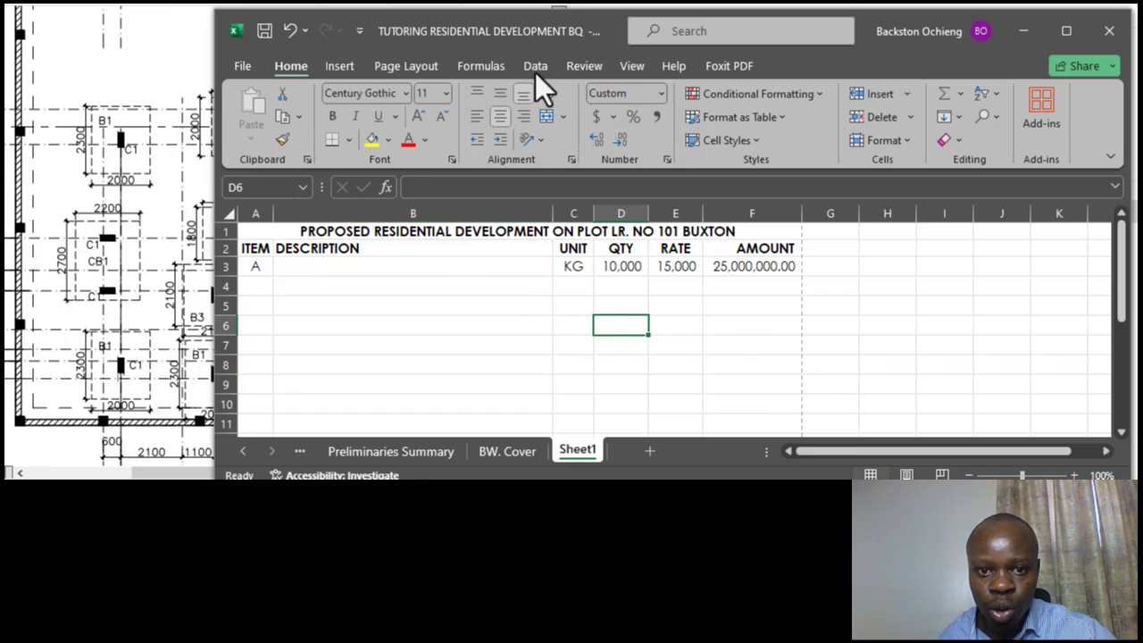
{"action": "left_click", "coordinate": [631, 66]}
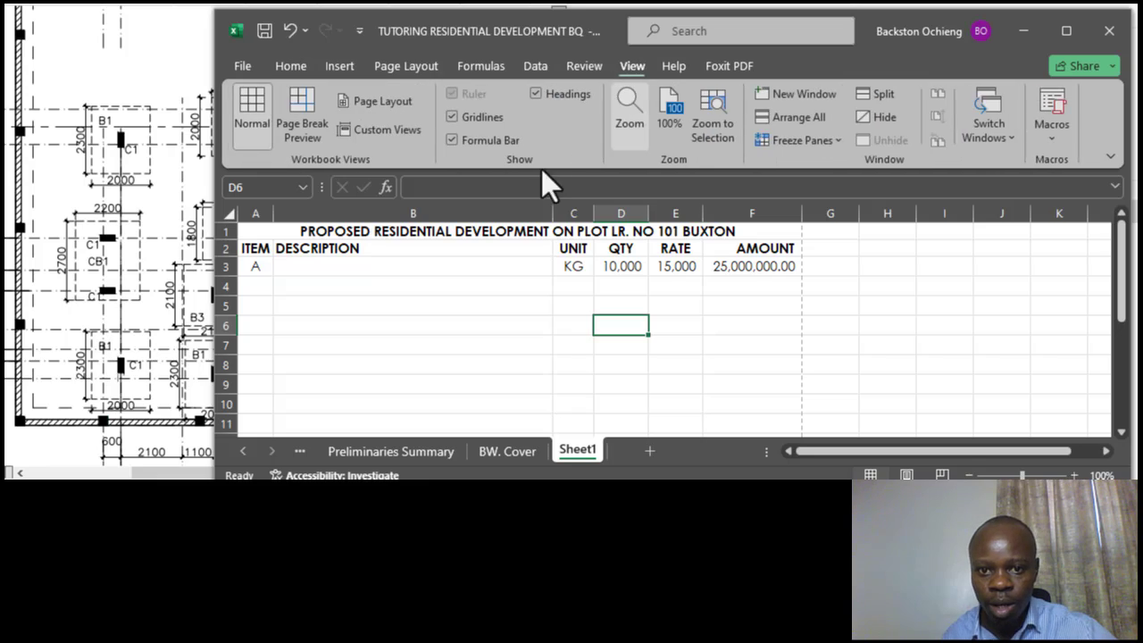
{"action": "left_click", "coordinate": [292, 108]}
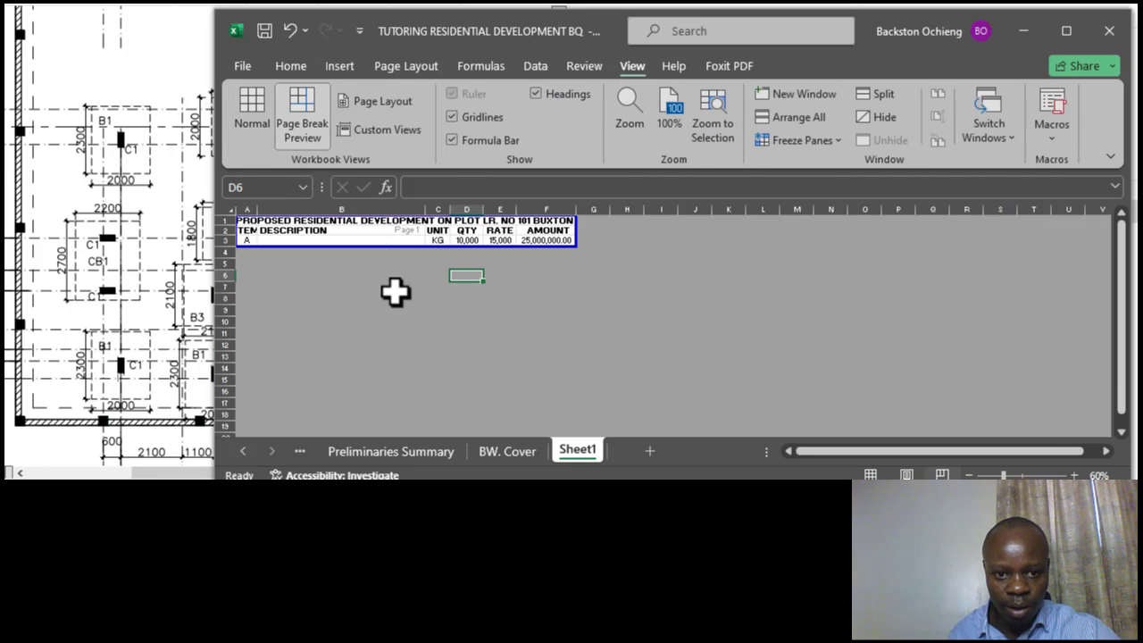
{"action": "left_click", "coordinate": [250, 109]}
{"action": "left_click", "coordinate": [453, 318]}
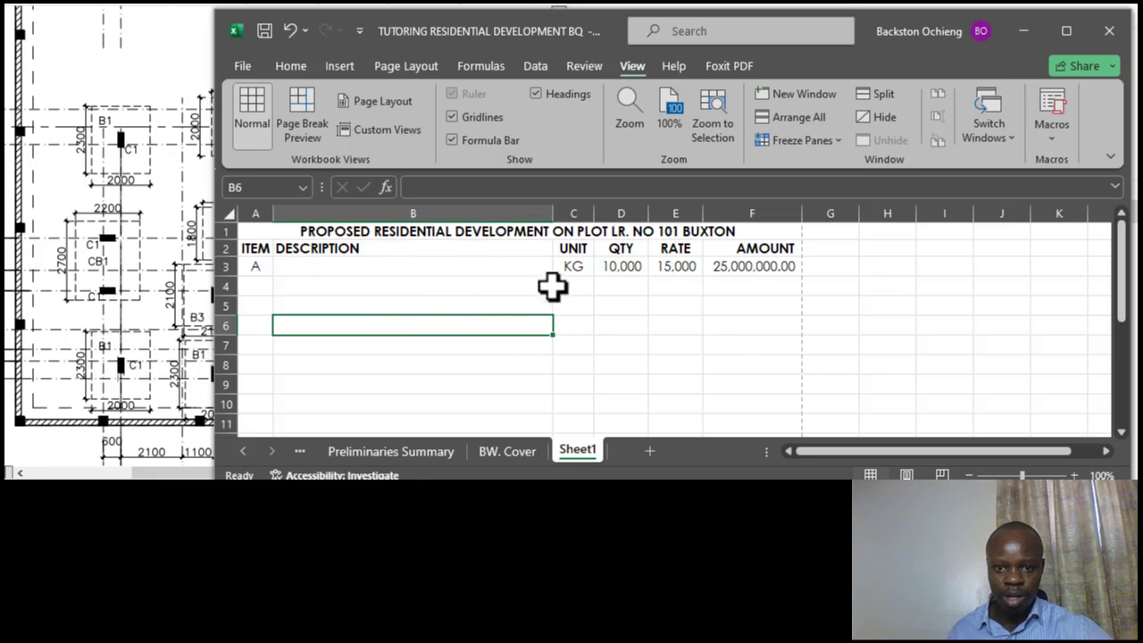
Step: Examine how far the first page extends down the sheet, from the headings to the horizontal page break
{"action": "left_click", "coordinate": [669, 308]}
{"action": "left_click", "coordinate": [346, 262]}
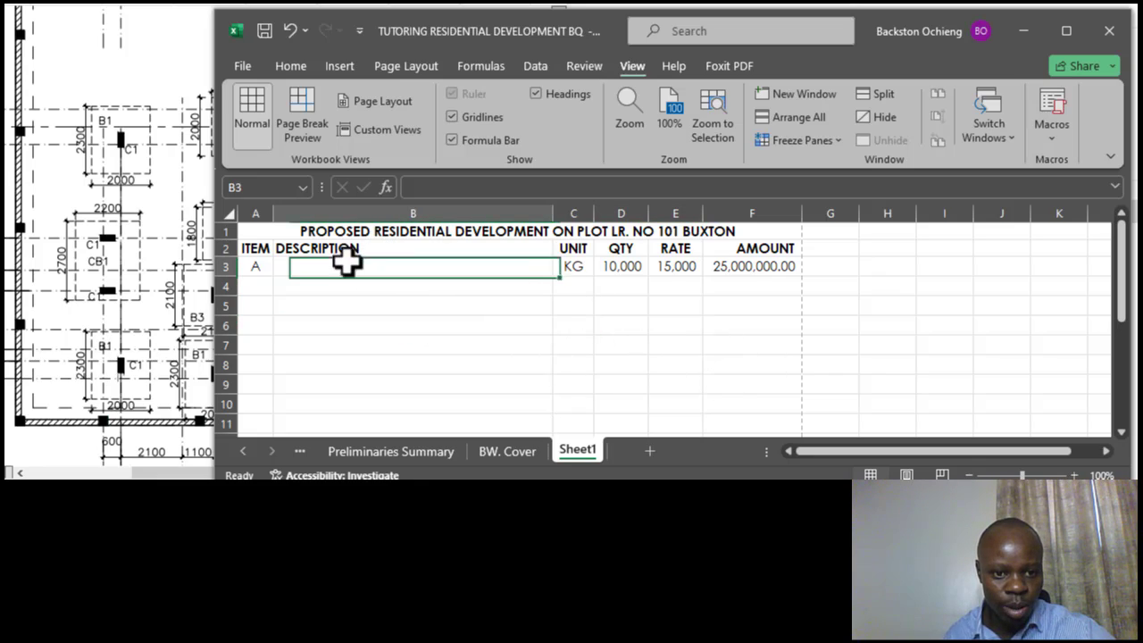
{"action": "scroll", "coordinate": [648, 335], "scroll_direction": "down", "scroll_amount": 6}
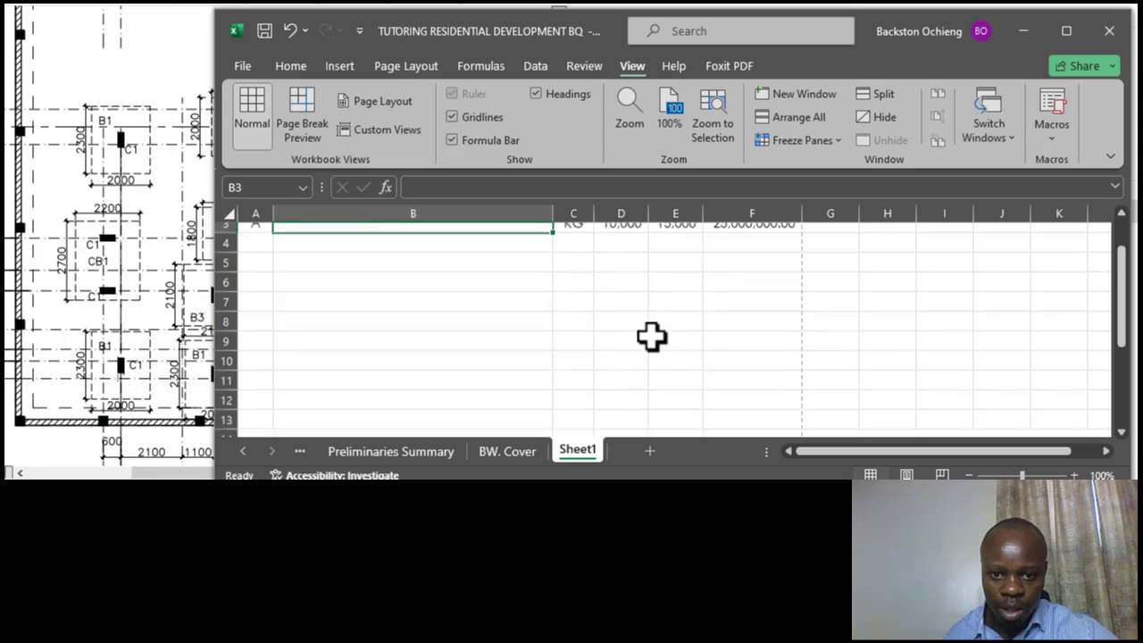
{"action": "scroll", "coordinate": [663, 323], "scroll_direction": "down", "scroll_amount": 6}
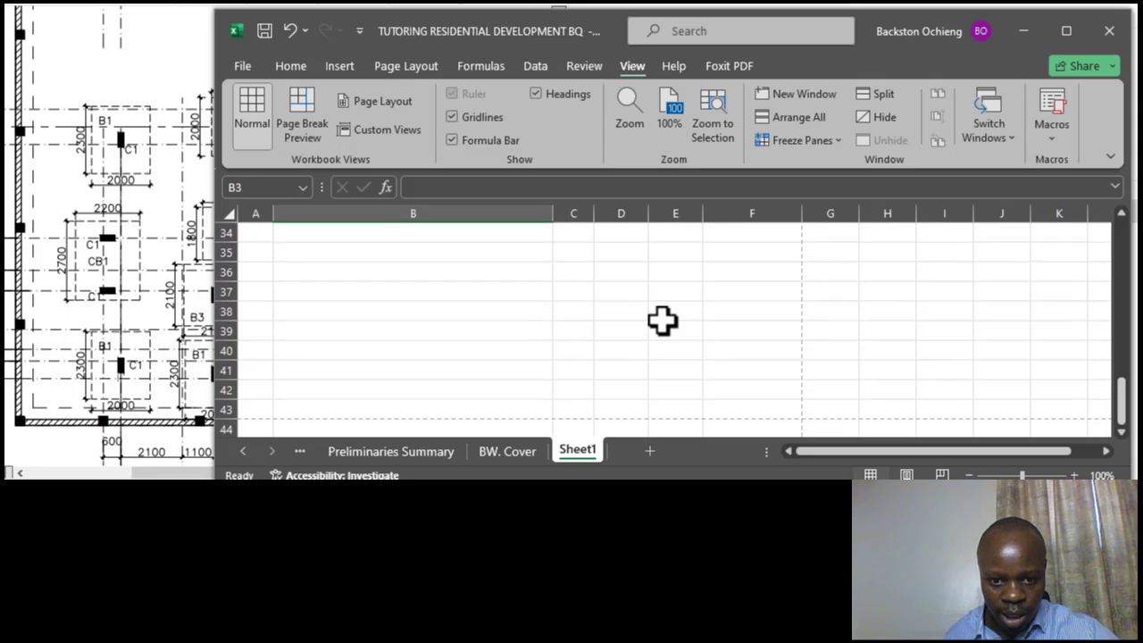
{"action": "scroll", "coordinate": [527, 345], "scroll_direction": "up", "scroll_amount": 12}
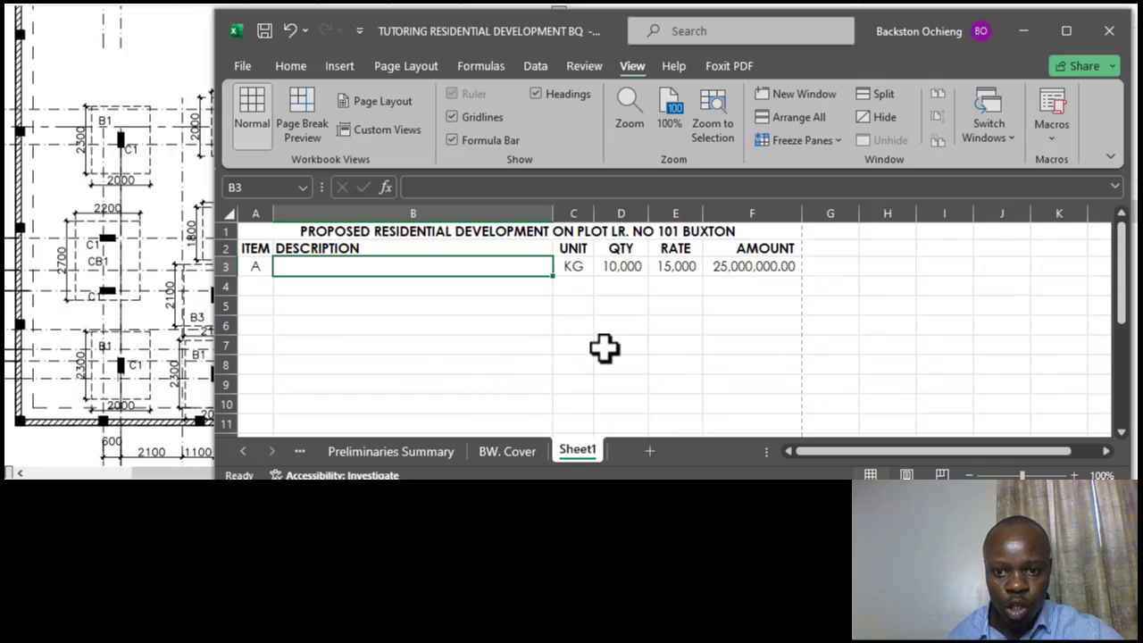
{"action": "scroll", "coordinate": [594, 353], "scroll_direction": "down", "scroll_amount": 1}
{"action": "scroll", "coordinate": [598, 344], "scroll_direction": "up", "scroll_amount": 1}
Step: Enter Carried to Collection in cell B43, the last description row before the horizontal page break
{"action": "scroll", "coordinate": [592, 352], "scroll_direction": "down", "scroll_amount": 8}
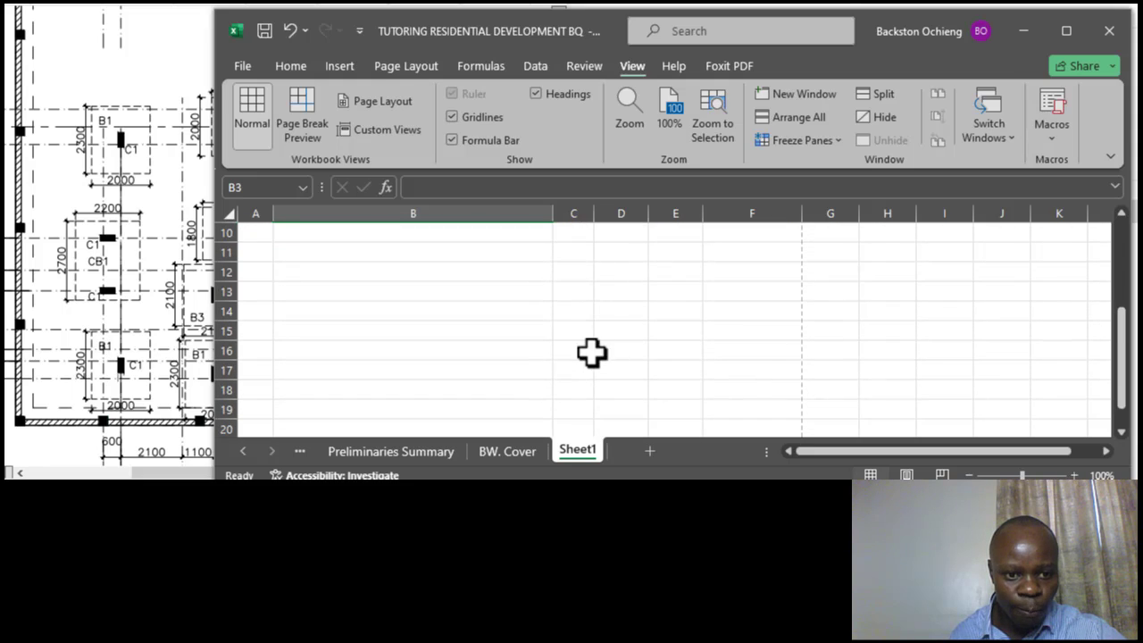
{"action": "scroll", "coordinate": [432, 296], "scroll_direction": "down", "scroll_amount": 4}
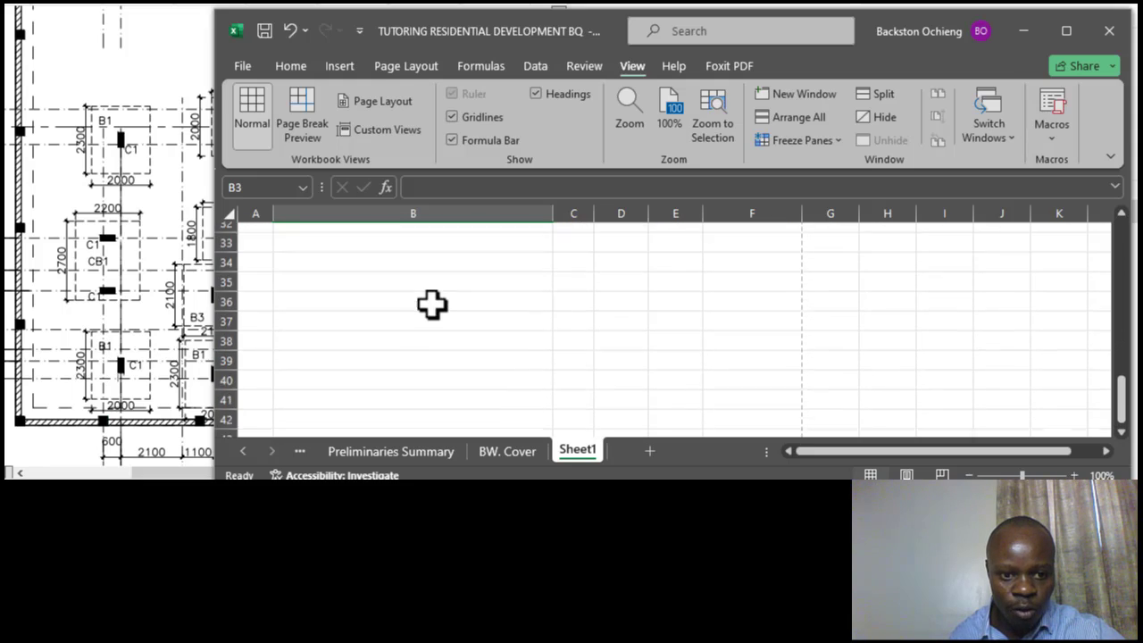
{"action": "left_click", "coordinate": [353, 352]}
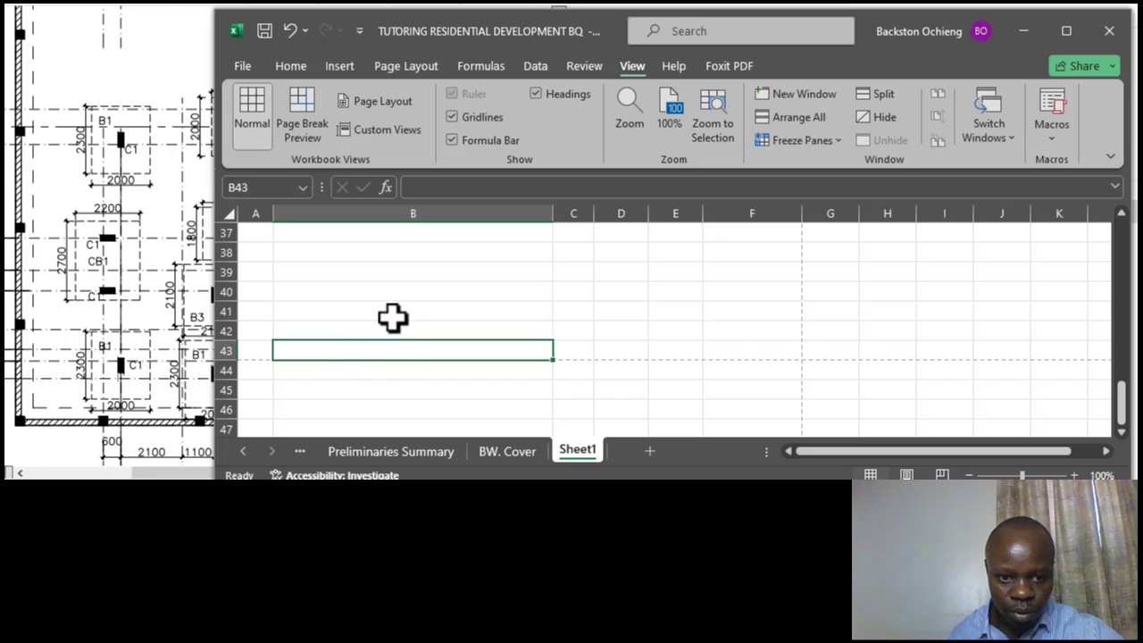
{"action": "left_click", "coordinate": [390, 315]}
{"action": "left_click", "coordinate": [390, 354]}
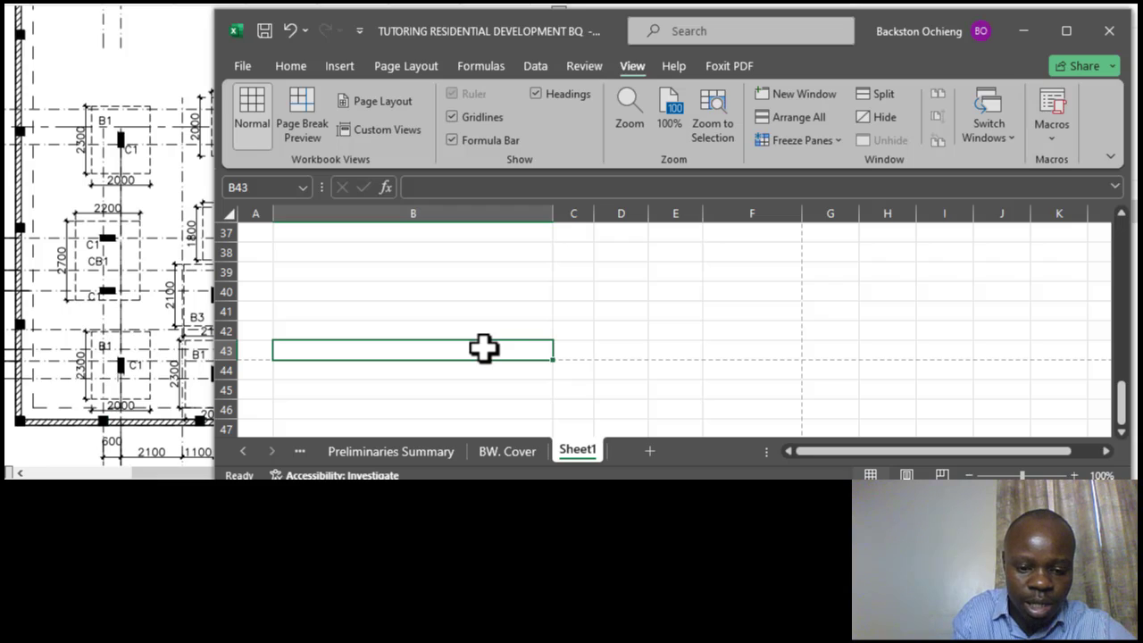
{"action": "type", "text": "Carried to Collection"}
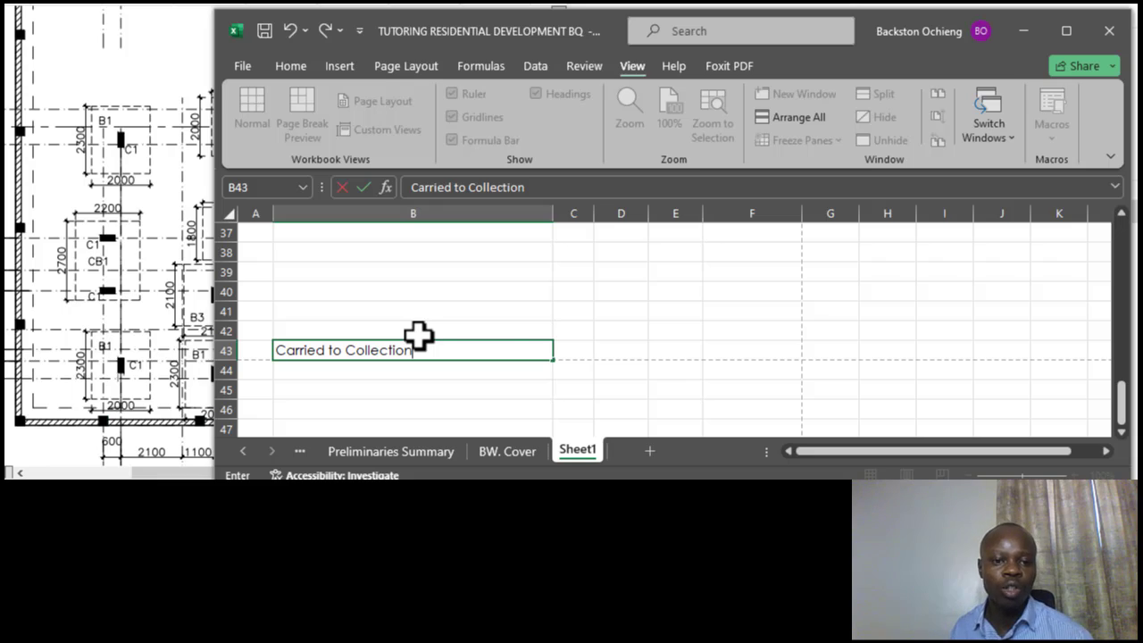
{"action": "scroll", "coordinate": [491, 320], "scroll_direction": "up", "scroll_amount": 5}
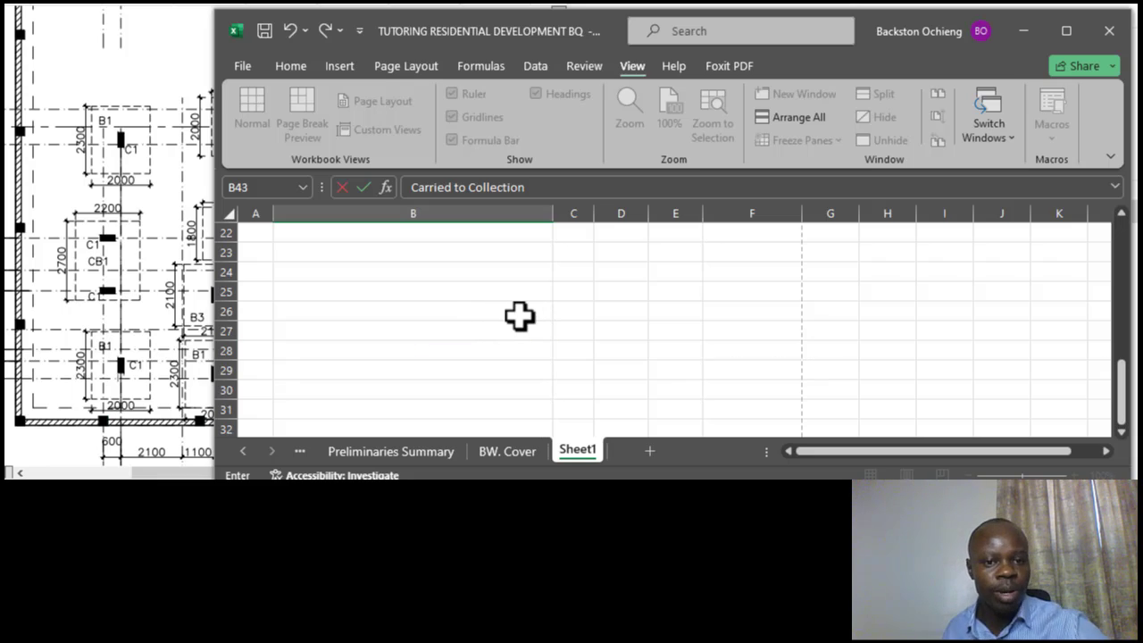
{"action": "scroll", "coordinate": [423, 343], "scroll_direction": "up", "scroll_amount": 3}
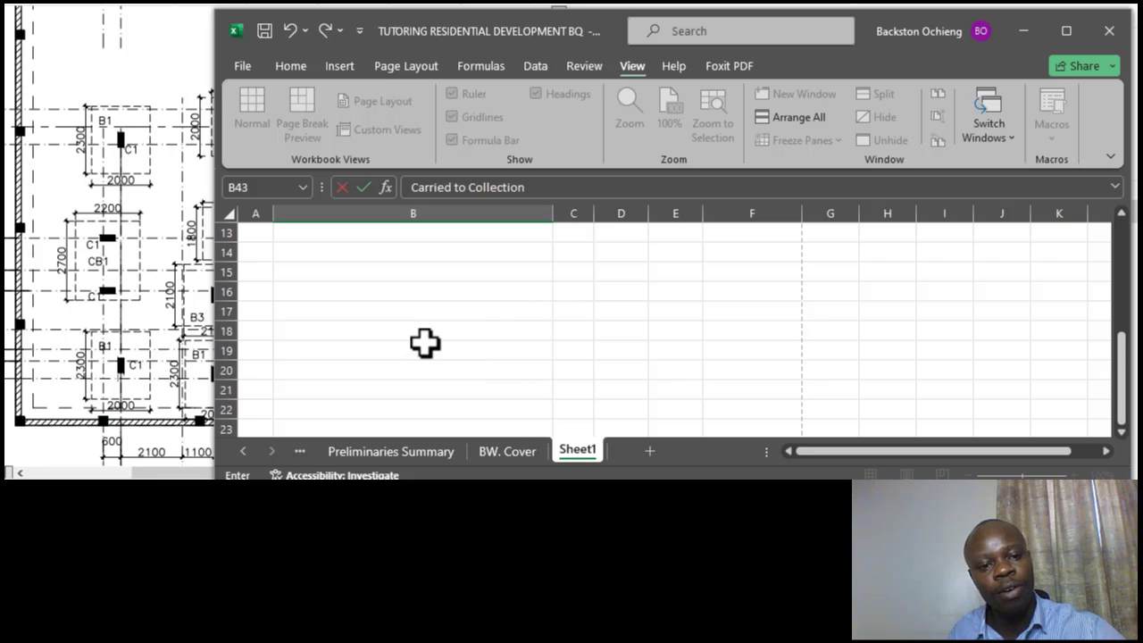
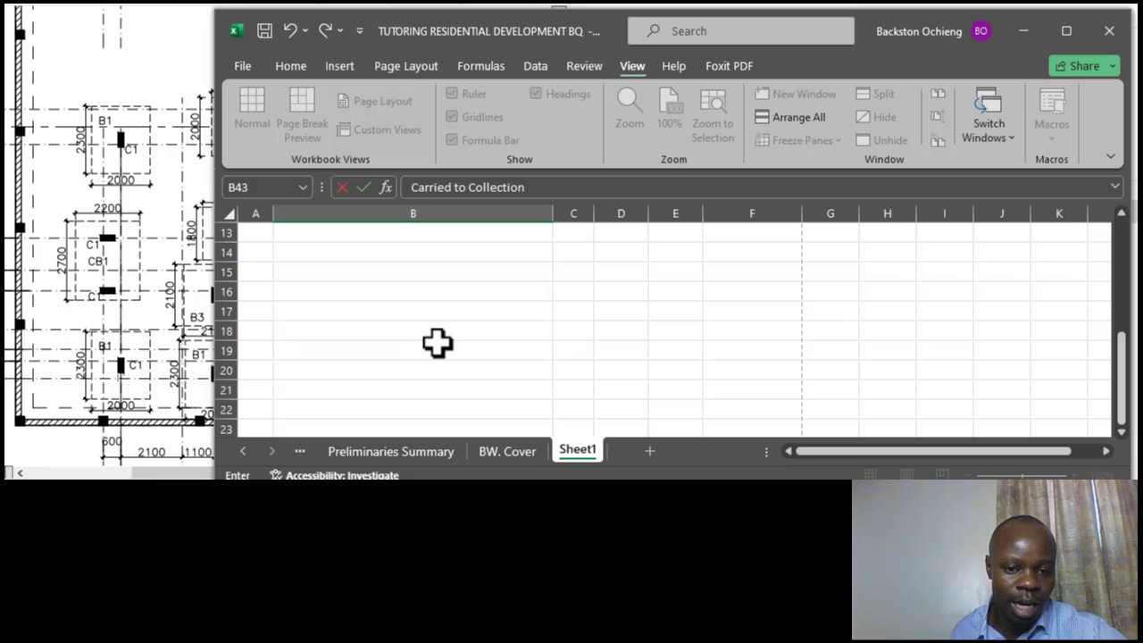
{"action": "left_click", "coordinate": [446, 350]}
Step: Review the first page's description column from the headings down to the collection line in B43
{"action": "scroll", "coordinate": [497, 350], "scroll_direction": "up", "scroll_amount": 4}
{"action": "scroll", "coordinate": [497, 351], "scroll_direction": "down", "scroll_amount": 4}
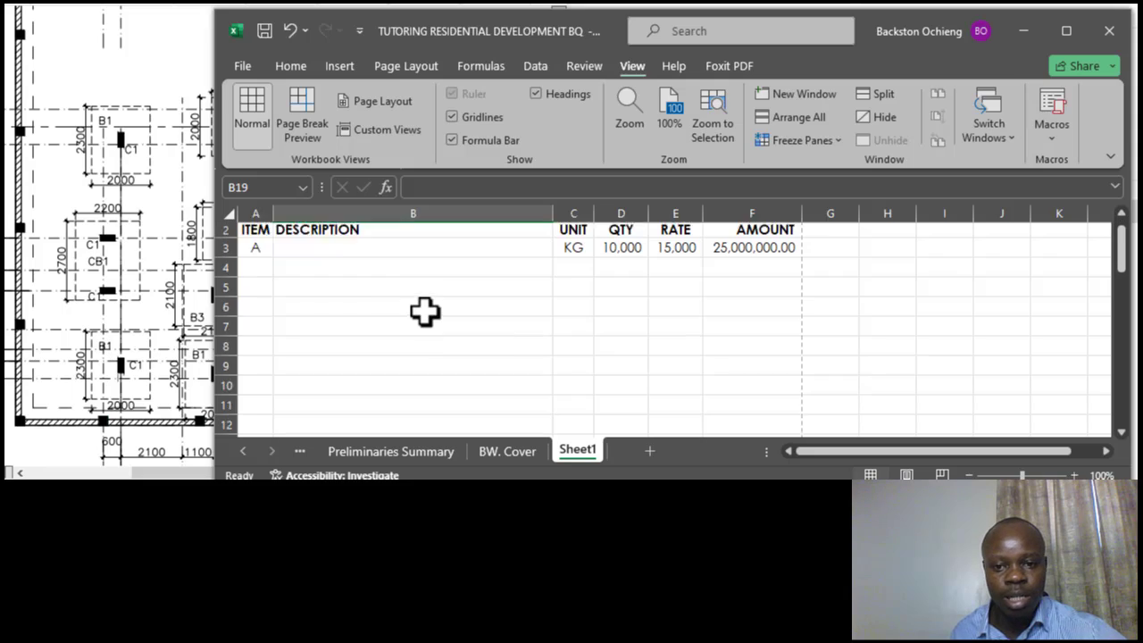
{"action": "left_click", "coordinate": [466, 287]}
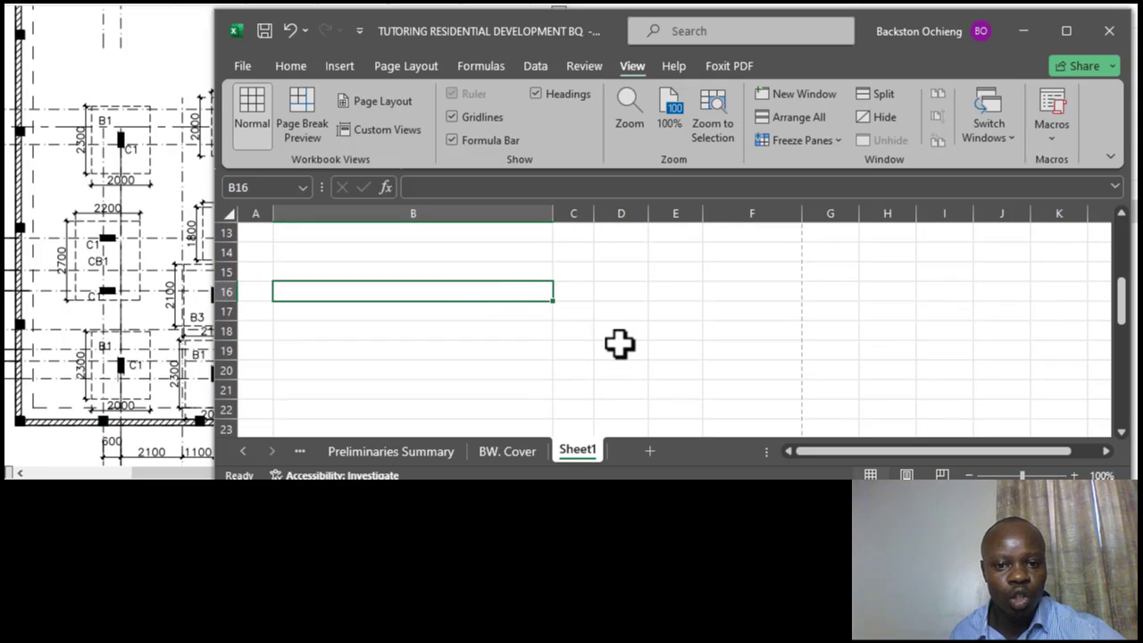
{"action": "scroll", "coordinate": [536, 352], "scroll_direction": "down", "scroll_amount": 2}
{"action": "left_click", "coordinate": [502, 349]}
{"action": "scroll", "coordinate": [535, 353], "scroll_direction": "down", "scroll_amount": 2}
{"action": "scroll", "coordinate": [536, 353], "scroll_direction": "down", "scroll_amount": 1}
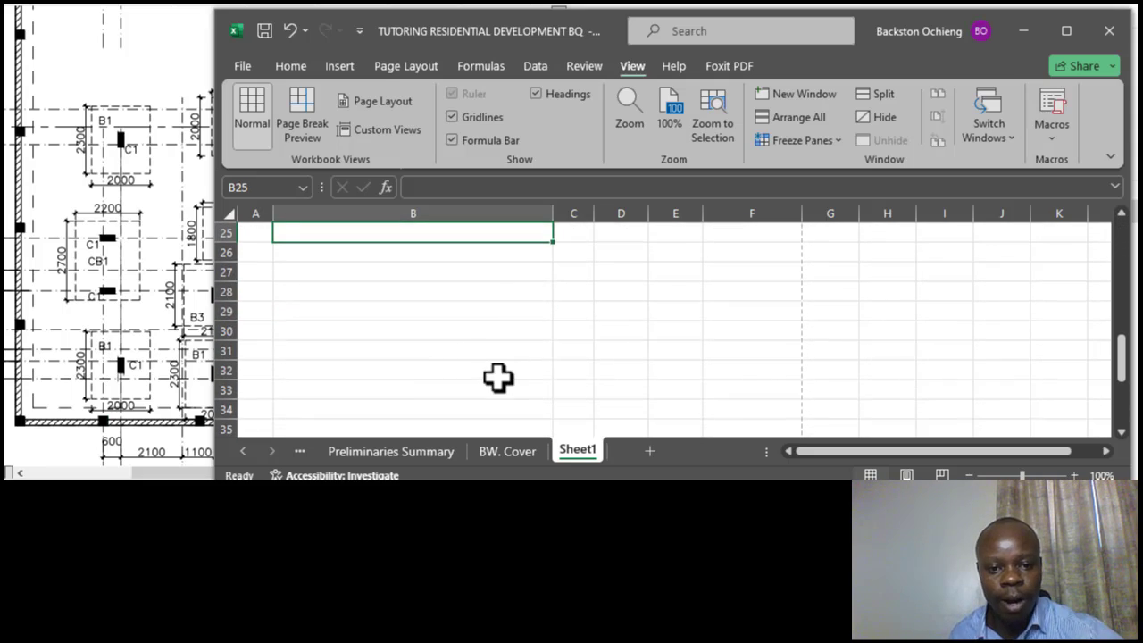
{"action": "left_click", "coordinate": [527, 362]}
{"action": "scroll", "coordinate": [544, 352], "scroll_direction": "down", "scroll_amount": 3}
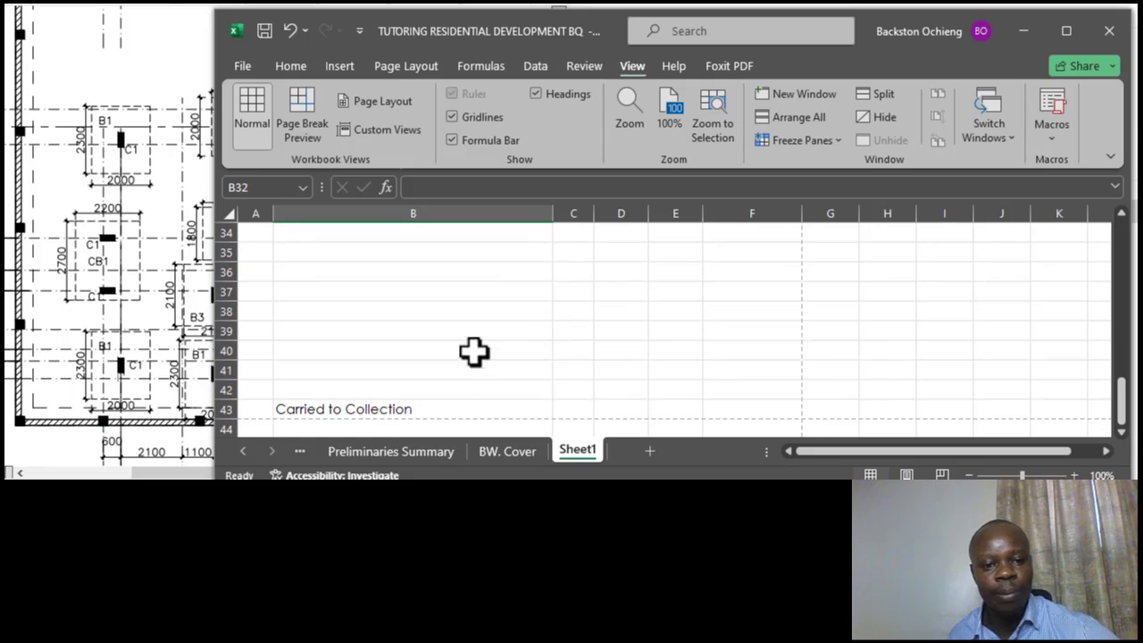
{"action": "left_click", "coordinate": [418, 411]}
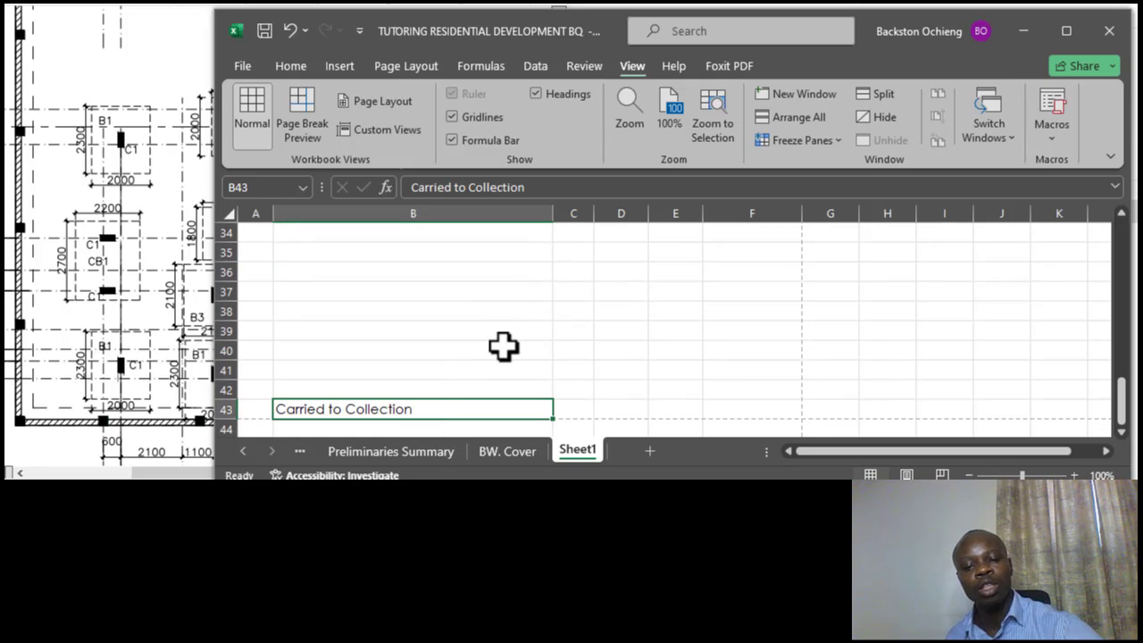
{"action": "left_click", "coordinate": [532, 312]}
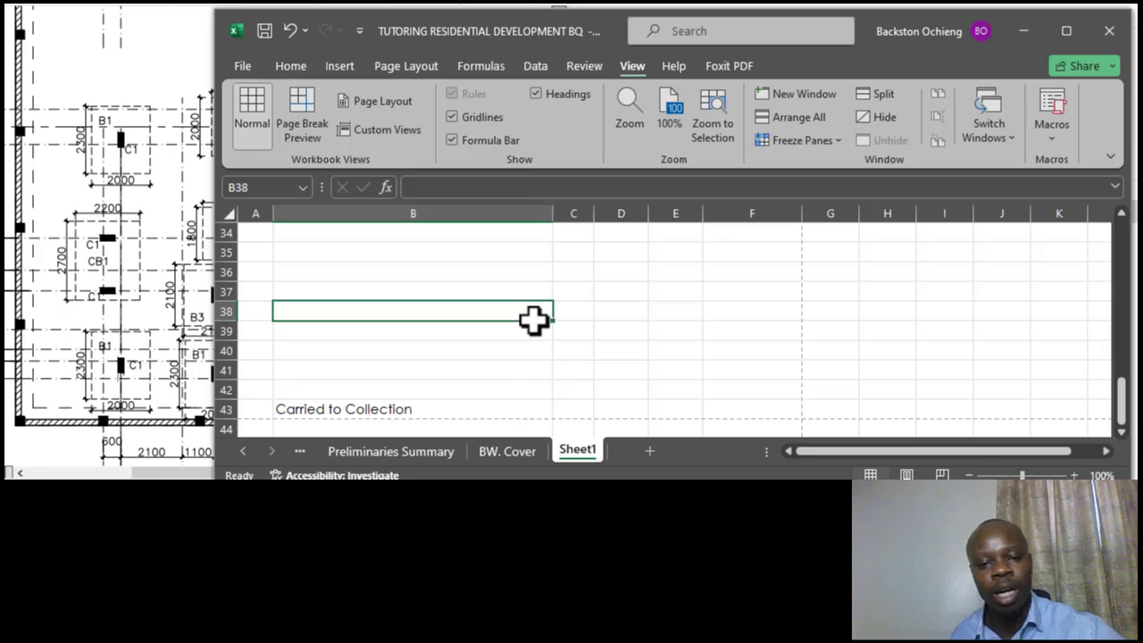
{"action": "scroll", "coordinate": [513, 329], "scroll_direction": "down", "scroll_amount": 1}
{"action": "left_click", "coordinate": [404, 314]}
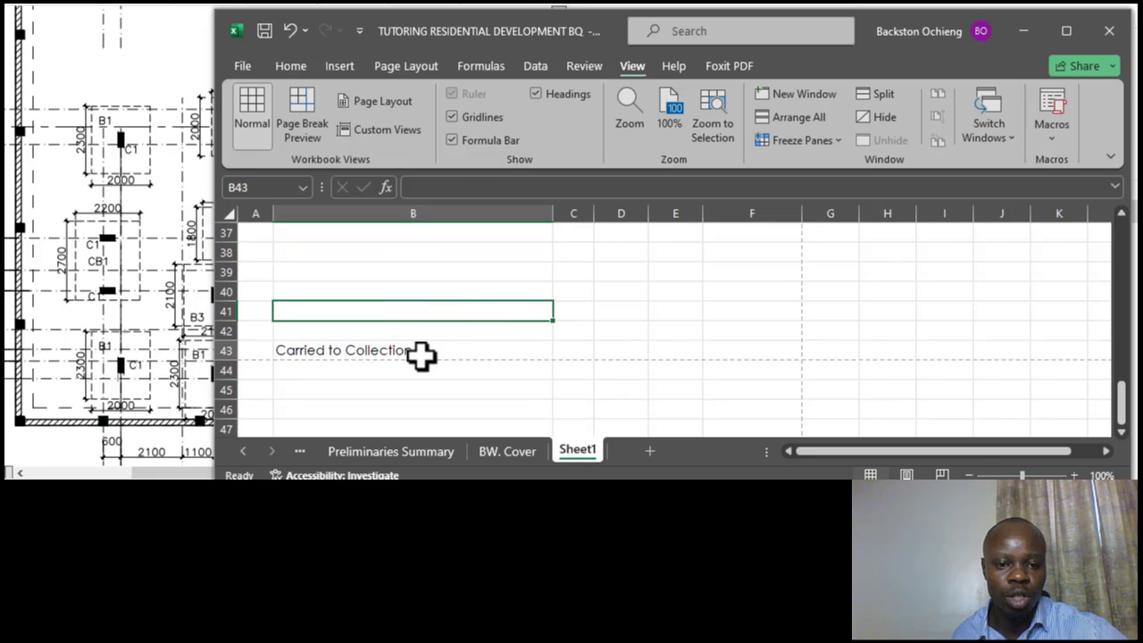
{"action": "left_click", "coordinate": [424, 356]}
{"action": "left_click", "coordinate": [442, 311]}
{"action": "left_click", "coordinate": [426, 351]}
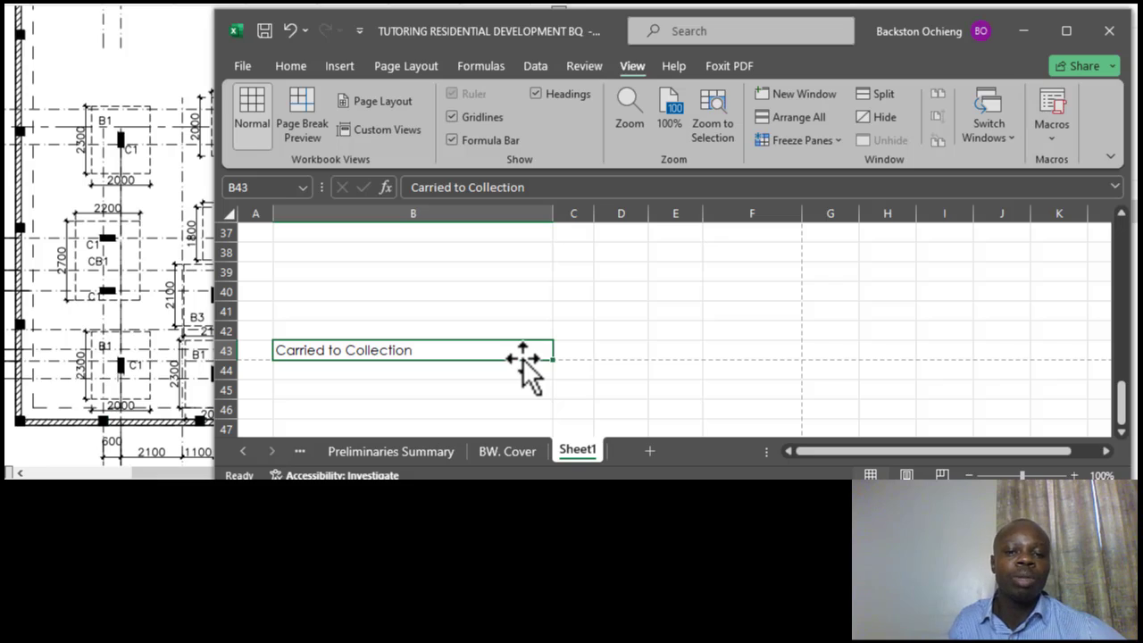
{"action": "left_click", "coordinate": [471, 275]}
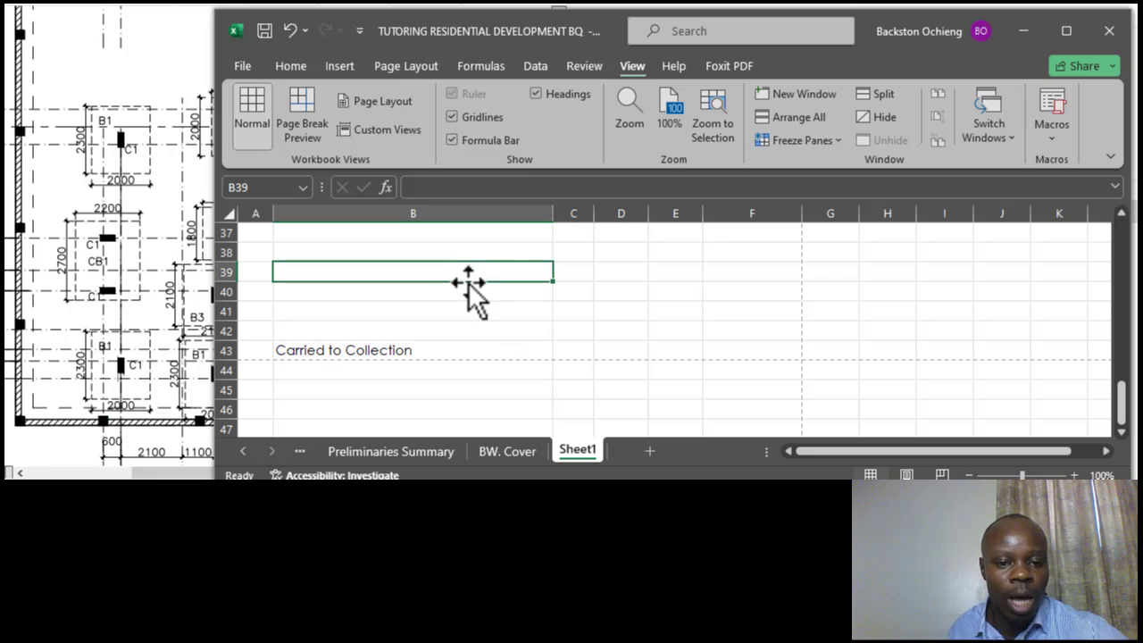
{"action": "left_click", "coordinate": [395, 353]}
{"action": "left_click", "coordinate": [418, 311]}
{"action": "left_click", "coordinate": [420, 350]}
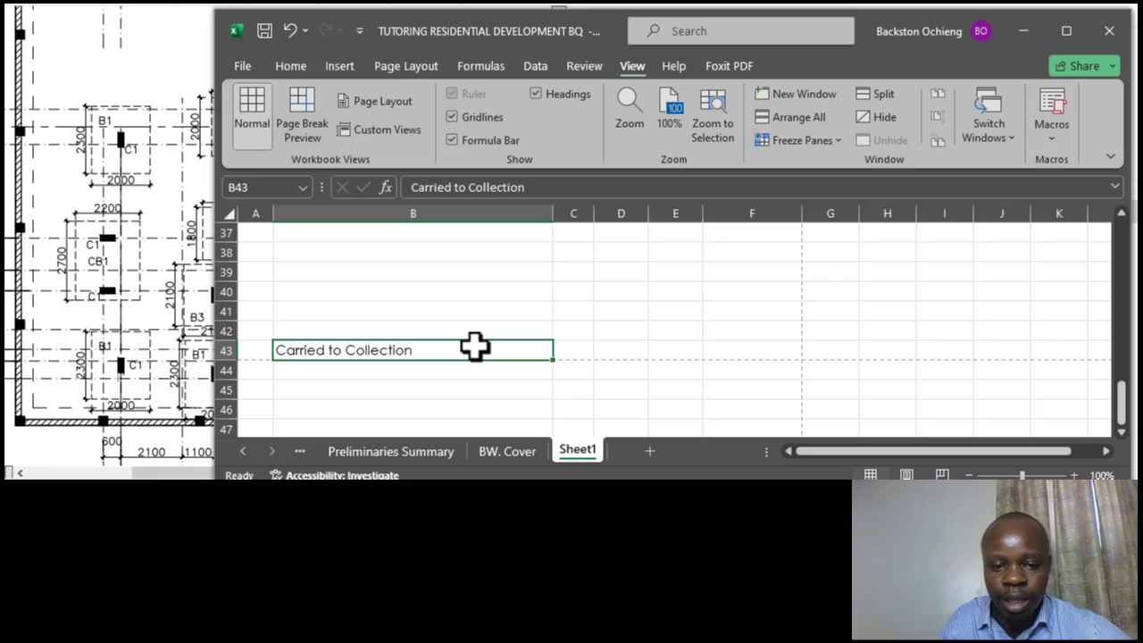
{"action": "left_click", "coordinate": [477, 288]}
{"action": "left_click", "coordinate": [434, 352]}
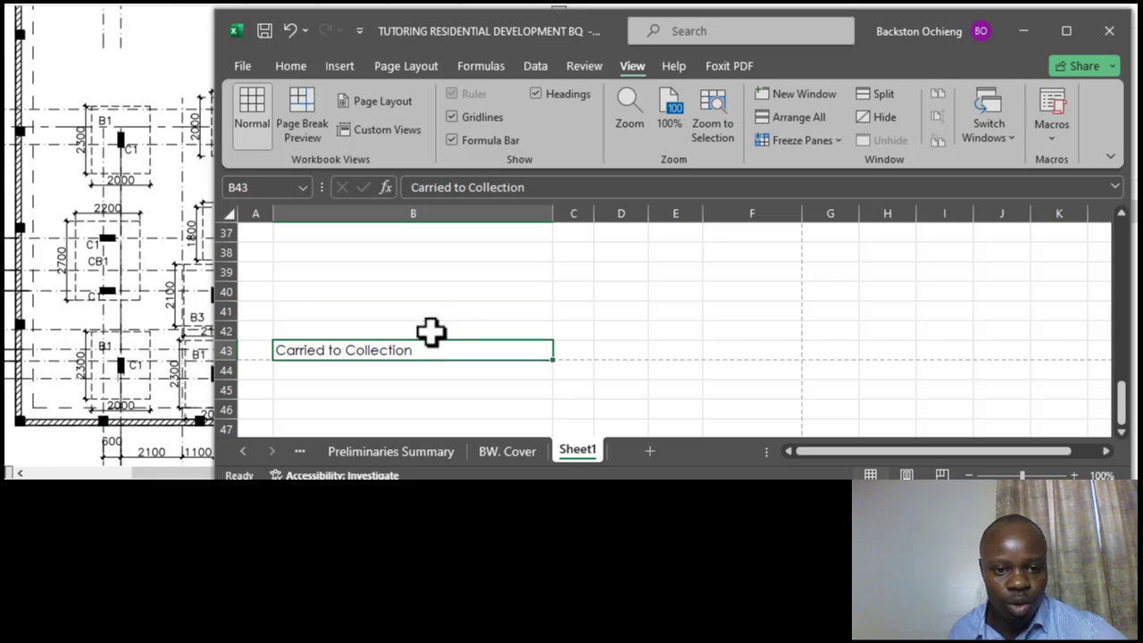
{"action": "left_click", "coordinate": [431, 293]}
{"action": "left_click", "coordinate": [388, 352]}
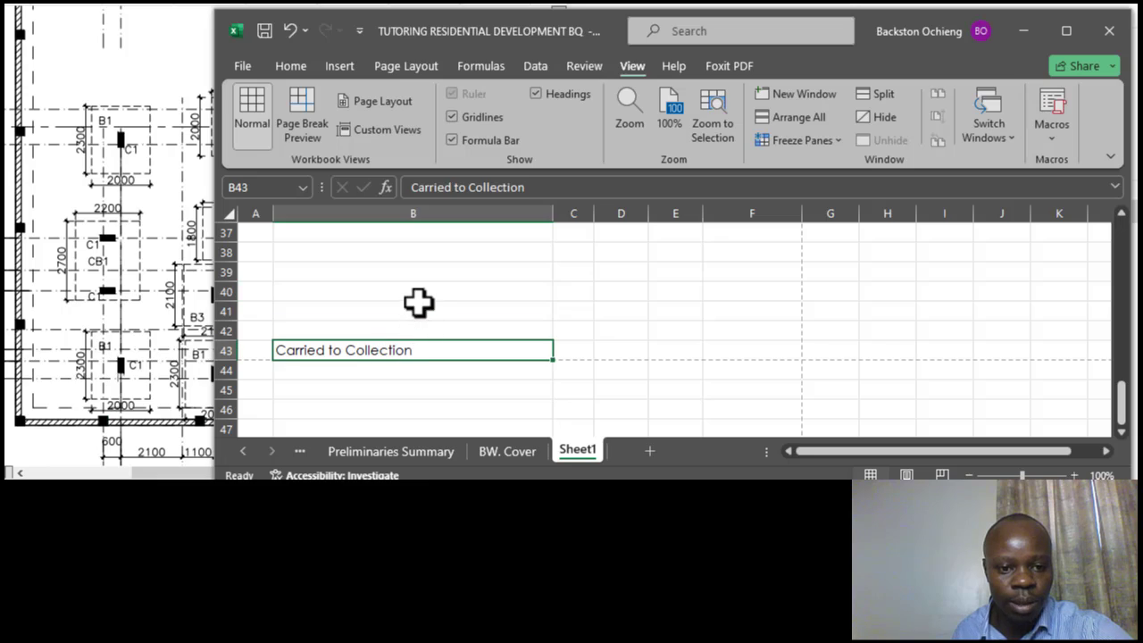
{"action": "left_click", "coordinate": [419, 307]}
{"action": "left_click", "coordinate": [416, 353]}
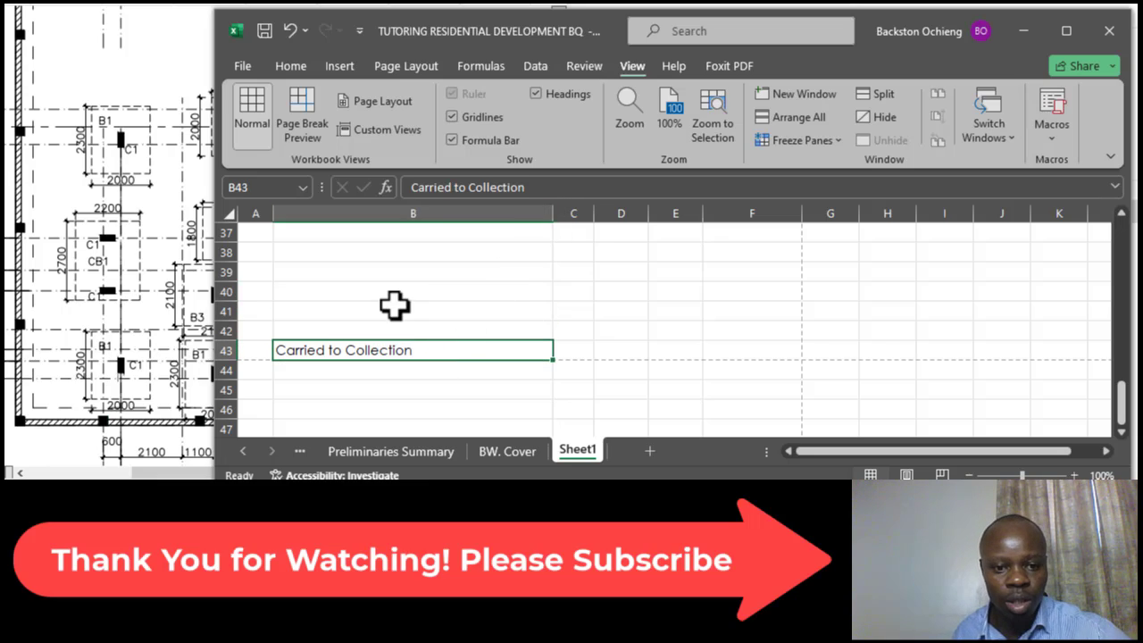
{"action": "left_click", "coordinate": [404, 308]}
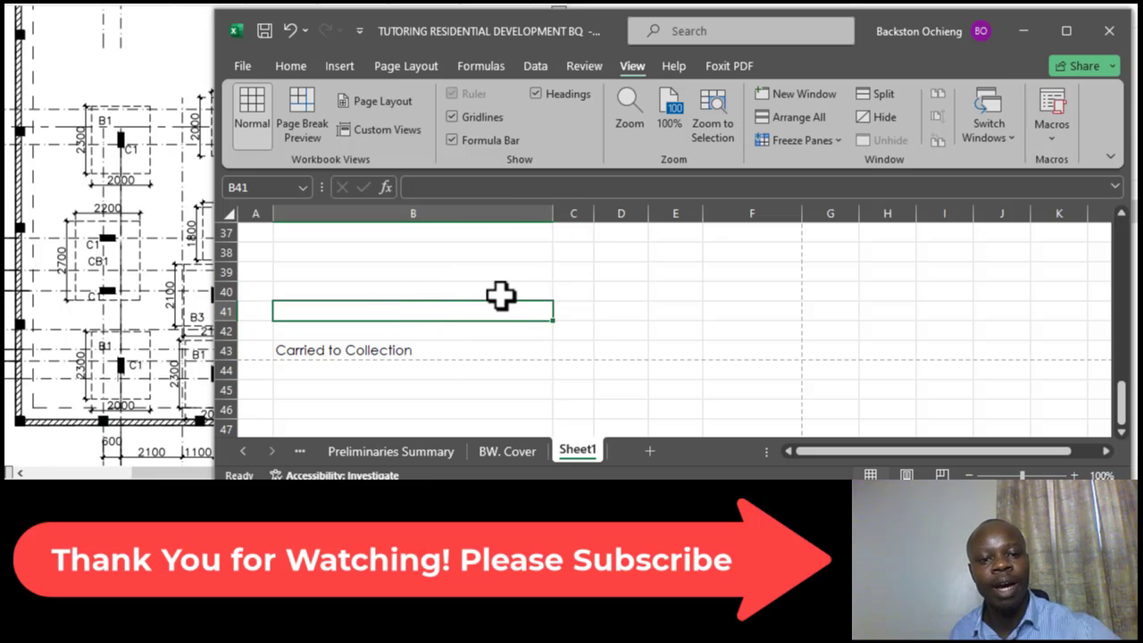
{"action": "left_click", "coordinate": [402, 366]}
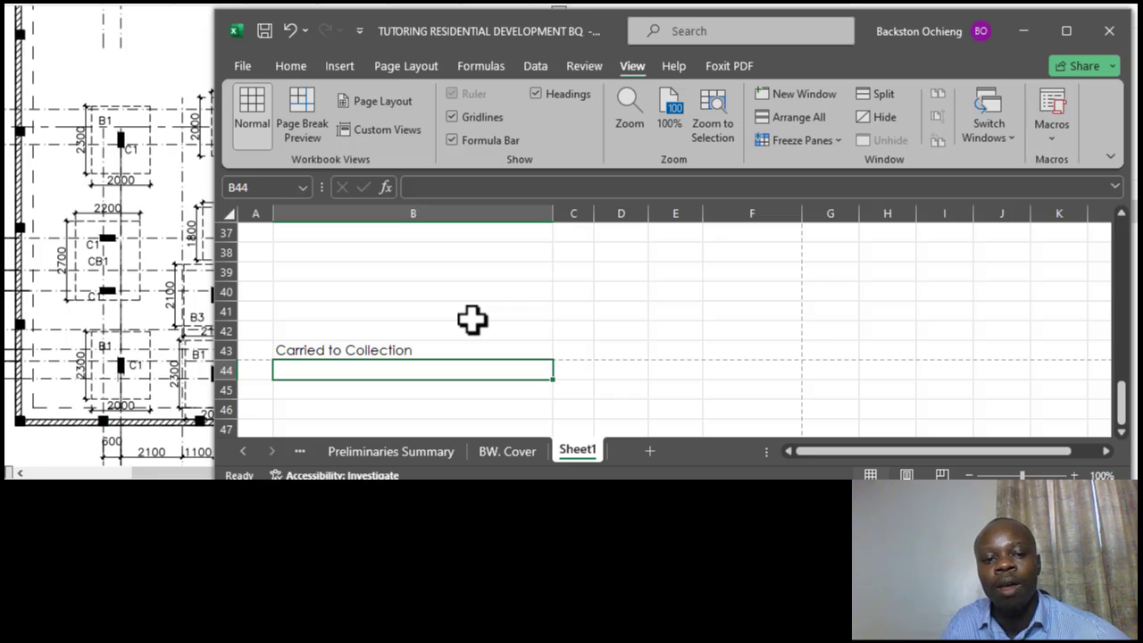
{"action": "left_click", "coordinate": [451, 286]}
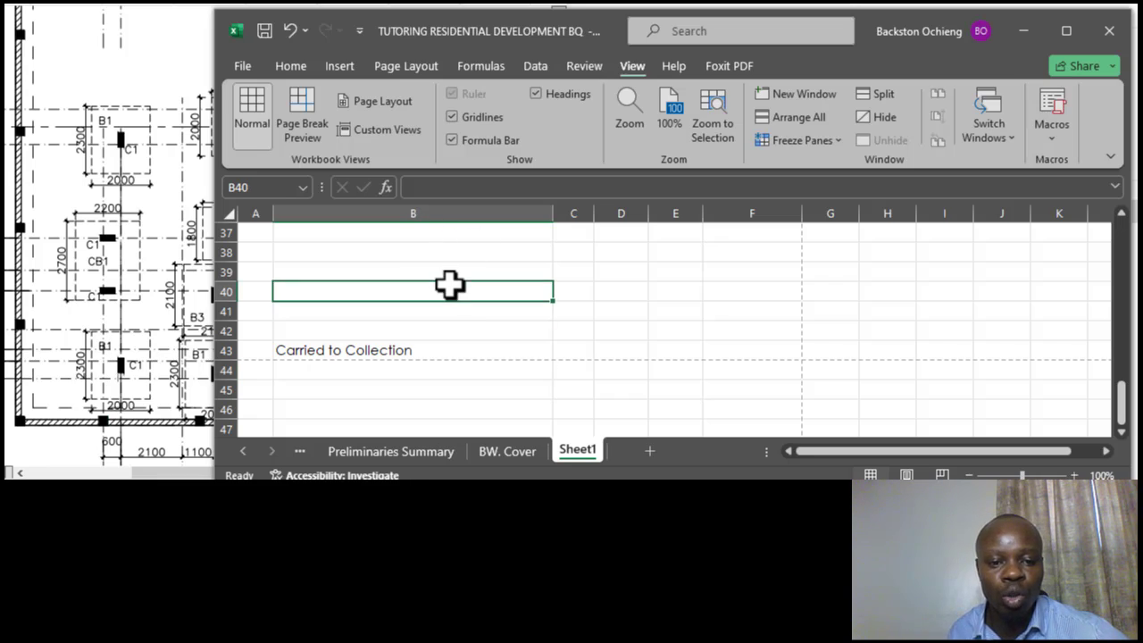
{"action": "left_click", "coordinate": [427, 353]}
Step: Compare the Carried to Collection line with the item A row, and inspect the AMOUNT heading in F2
{"action": "scroll", "coordinate": [449, 298], "scroll_direction": "up", "scroll_amount": 12}
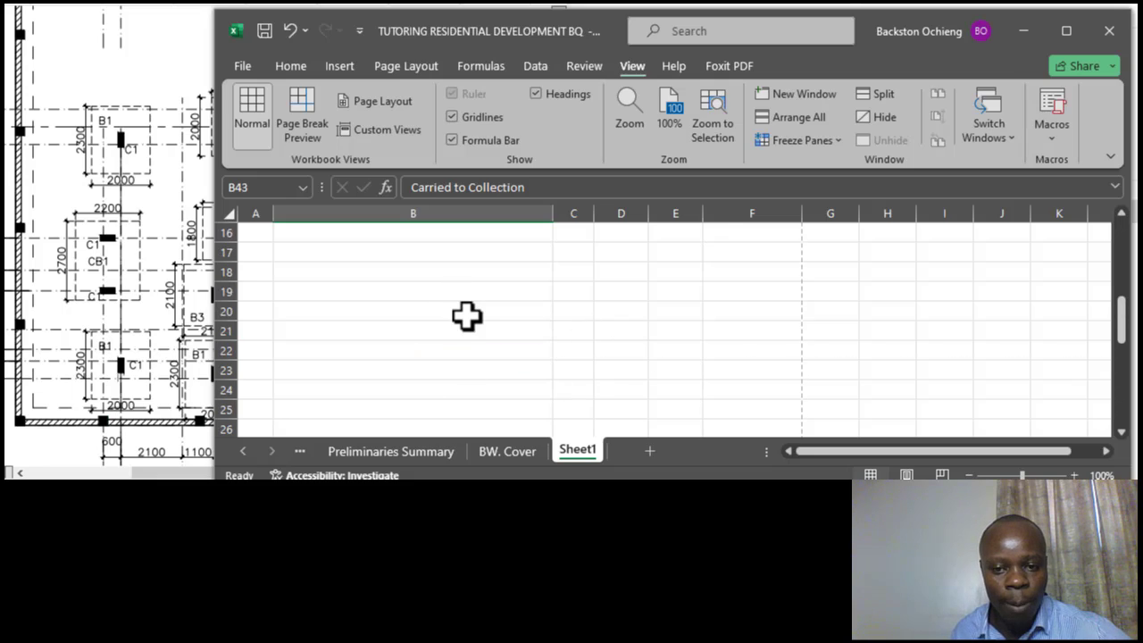
{"action": "left_click", "coordinate": [377, 269]}
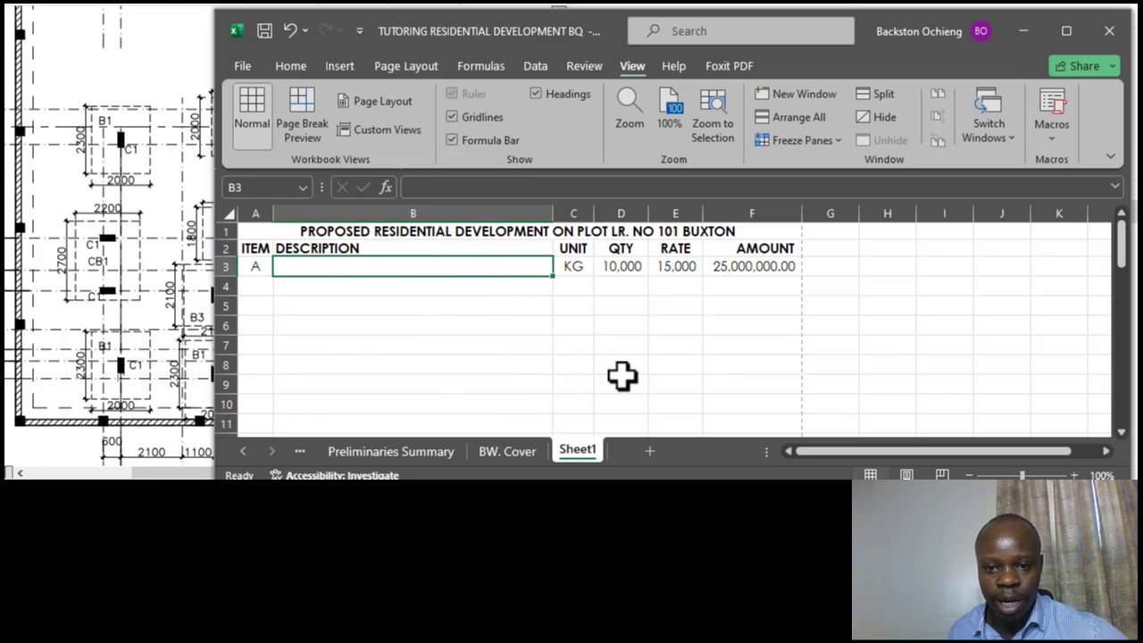
{"action": "scroll", "coordinate": [598, 357], "scroll_direction": "down", "scroll_amount": 2}
{"action": "scroll", "coordinate": [594, 357], "scroll_direction": "down", "scroll_amount": 6}
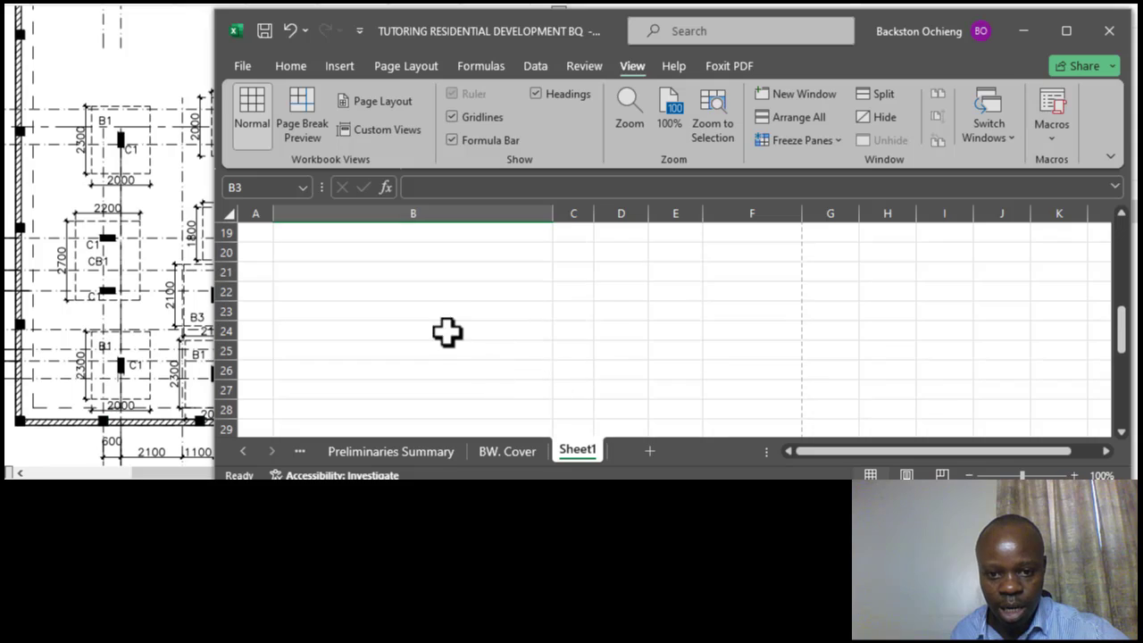
{"action": "scroll", "coordinate": [639, 327], "scroll_direction": "down", "scroll_amount": 4}
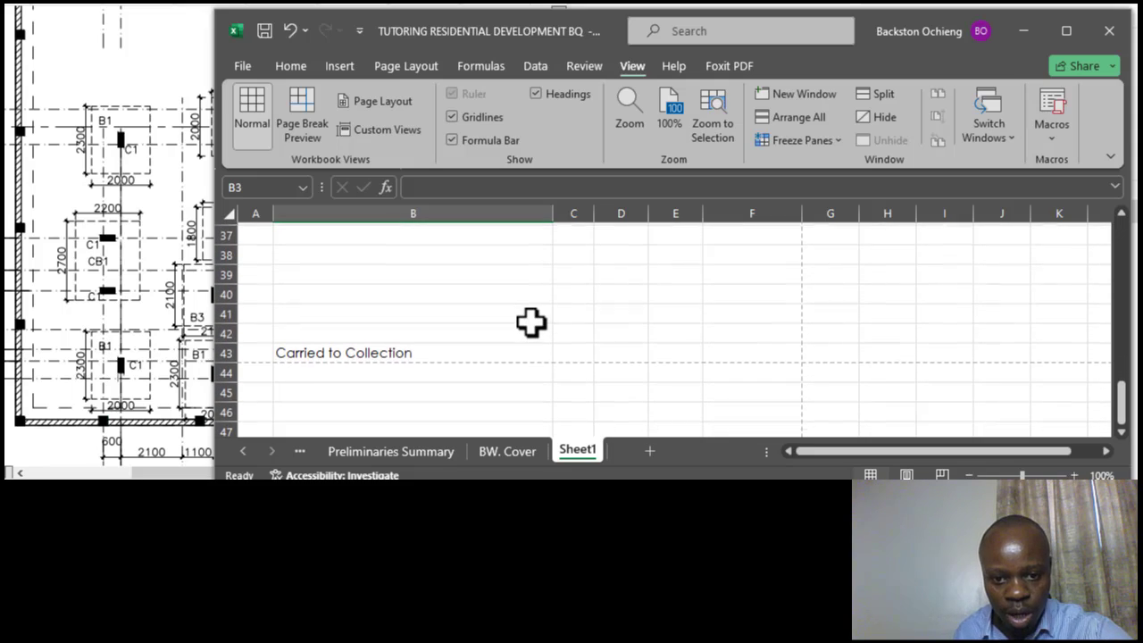
{"action": "left_click", "coordinate": [388, 354]}
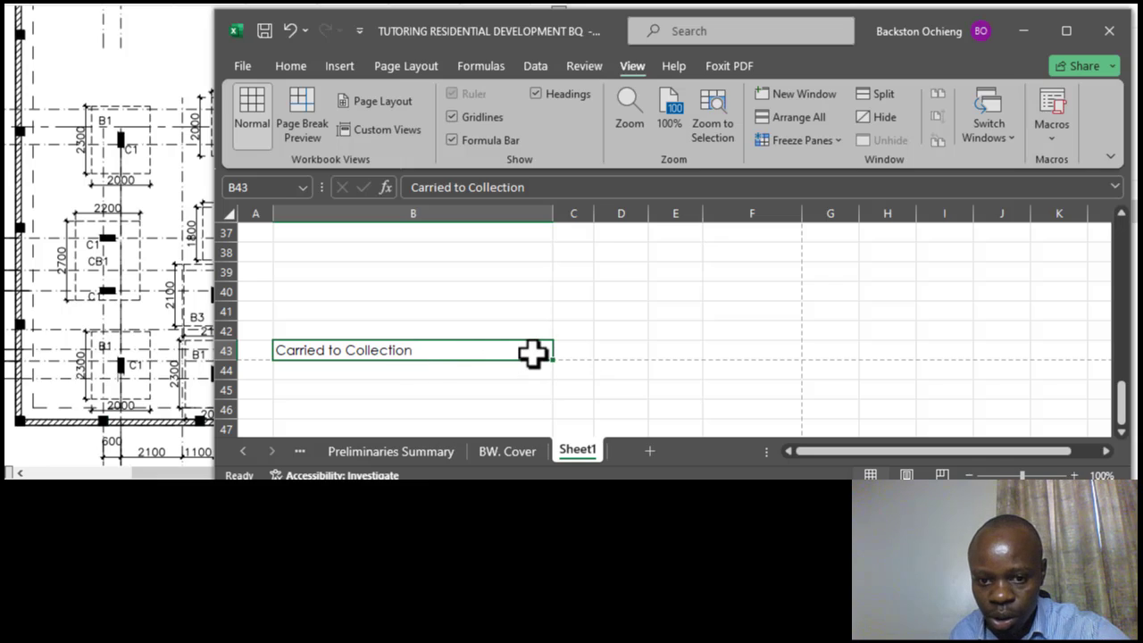
{"action": "scroll", "coordinate": [572, 340], "scroll_direction": "up", "scroll_amount": 12}
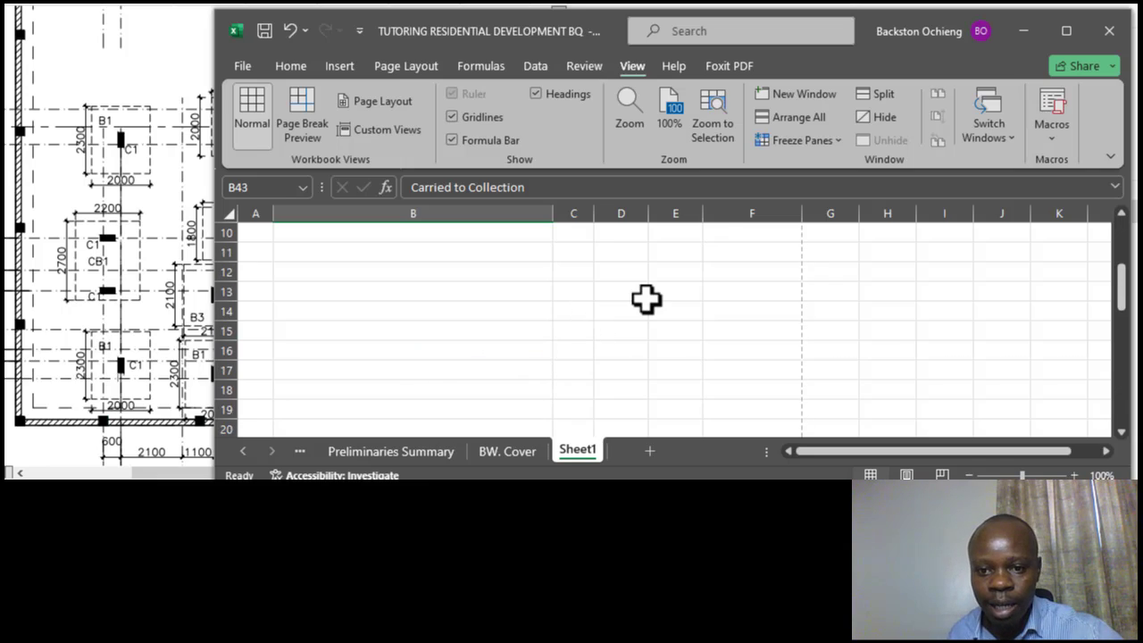
{"action": "left_click", "coordinate": [776, 253]}
{"action": "left_click", "coordinate": [765, 287]}
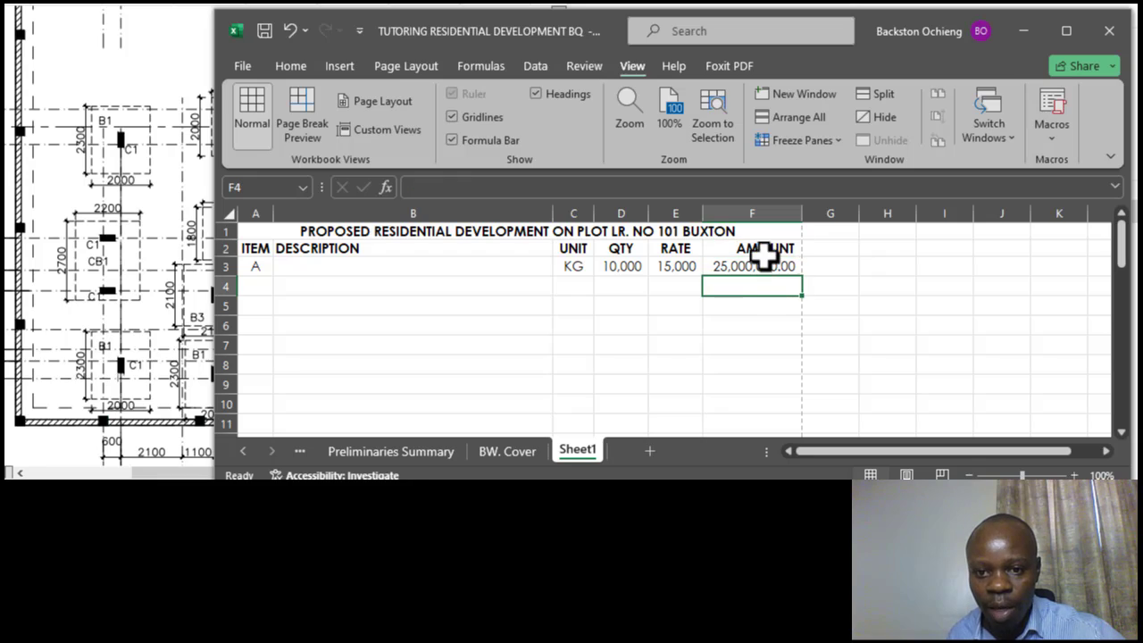
{"action": "left_click", "coordinate": [765, 254]}
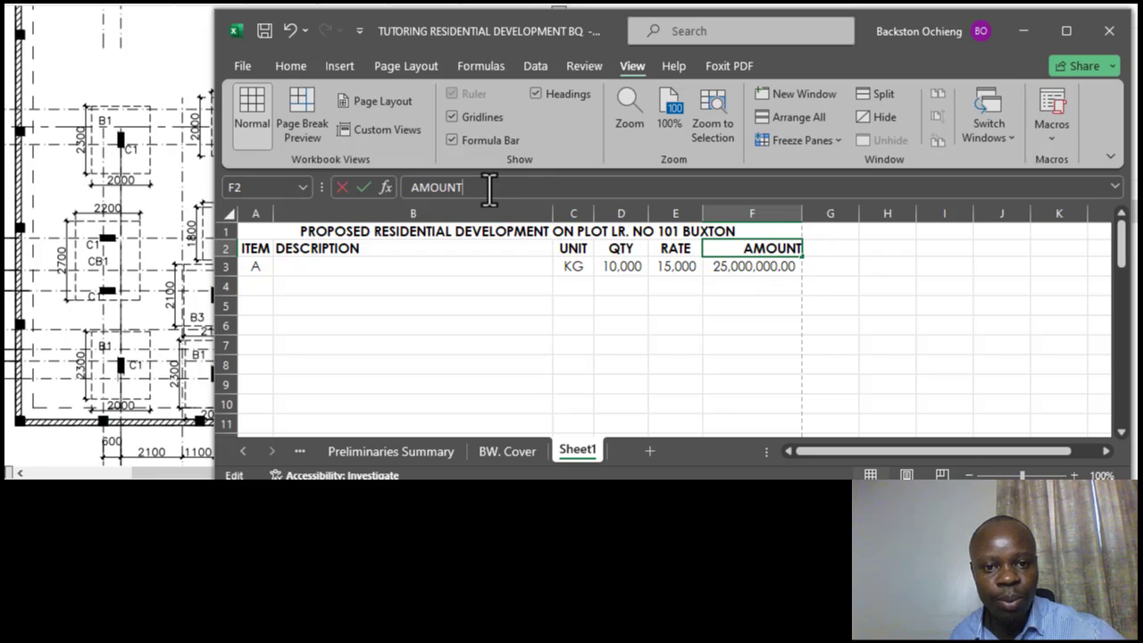
{"action": "left_click", "coordinate": [669, 301]}
{"action": "left_click", "coordinate": [760, 249]}
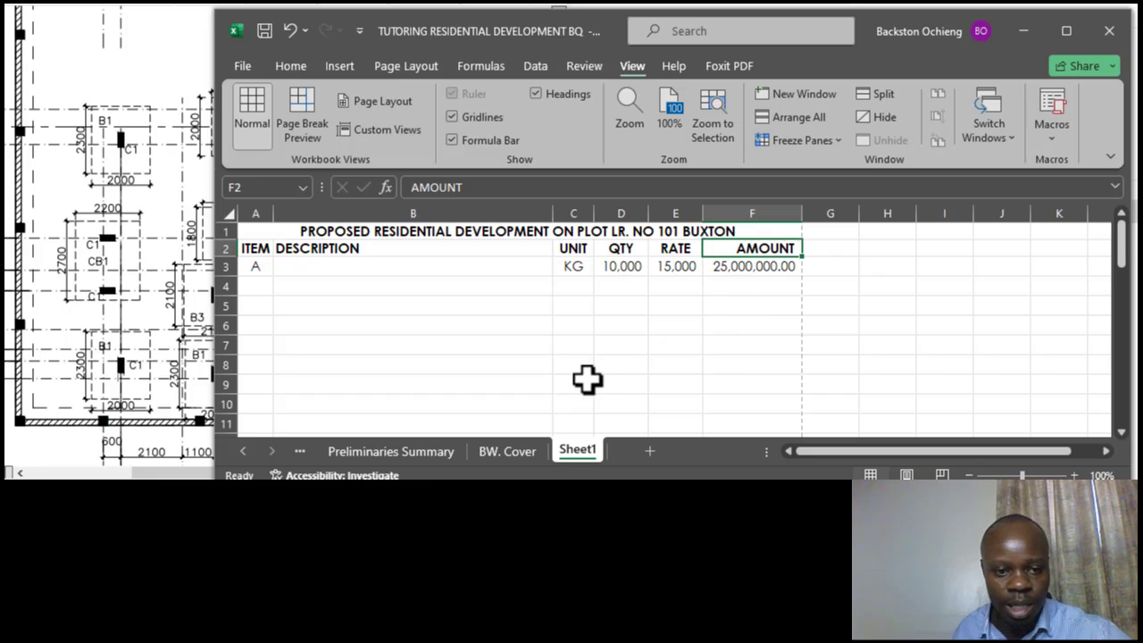
{"action": "scroll", "coordinate": [563, 357], "scroll_direction": "down", "scroll_amount": 5}
{"action": "scroll", "coordinate": [543, 319], "scroll_direction": "down", "scroll_amount": 3}
{"action": "left_click", "coordinate": [520, 324]}
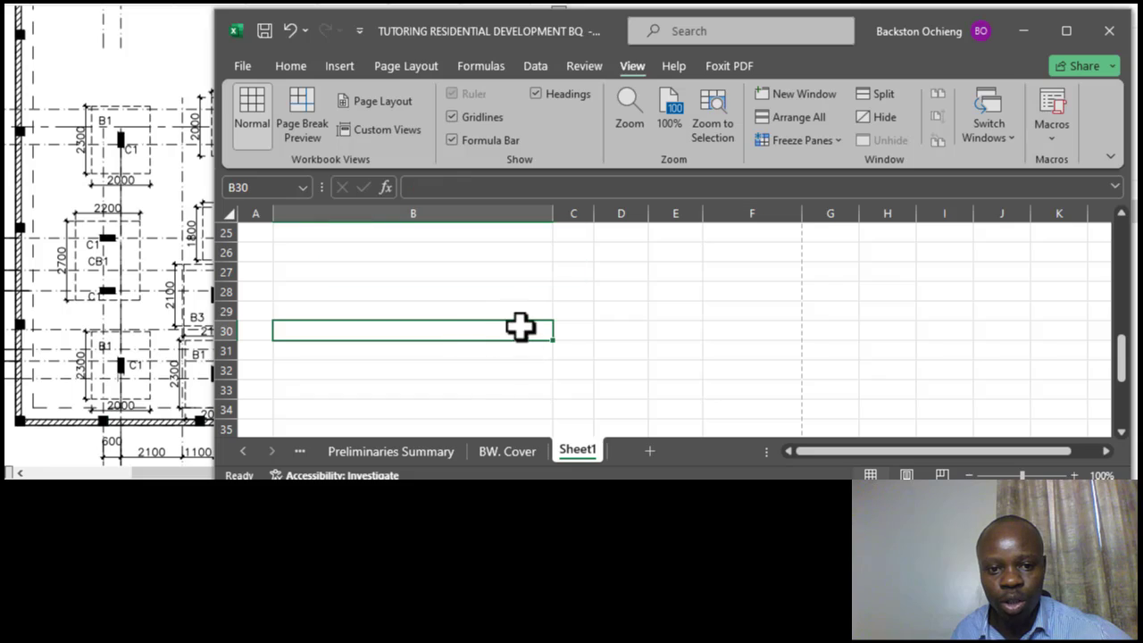
{"action": "scroll", "coordinate": [521, 324], "scroll_direction": "down", "scroll_amount": 2}
{"action": "left_click", "coordinate": [423, 362]}
{"action": "scroll", "coordinate": [447, 380], "scroll_direction": "down", "scroll_amount": 2}
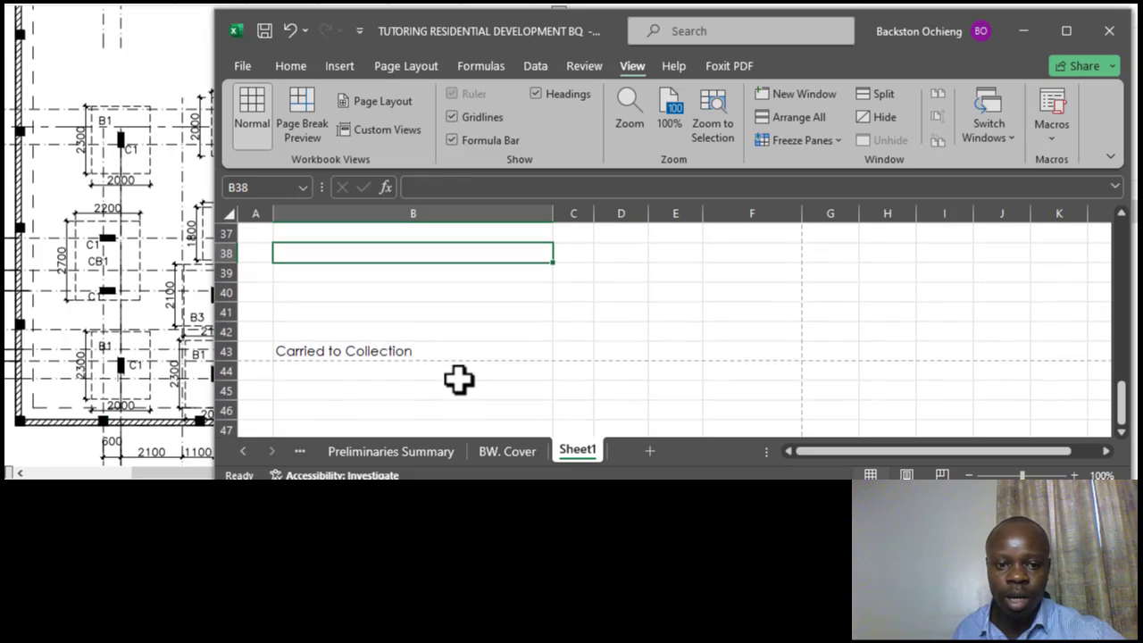
{"action": "left_click", "coordinate": [393, 350]}
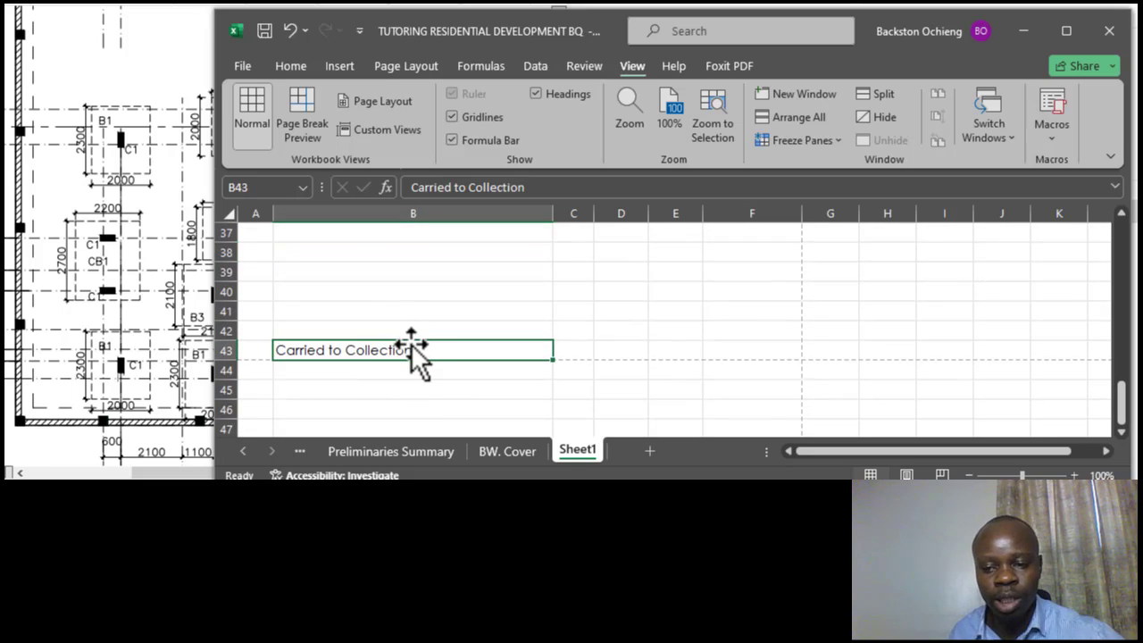
{"action": "left_click", "coordinate": [446, 286]}
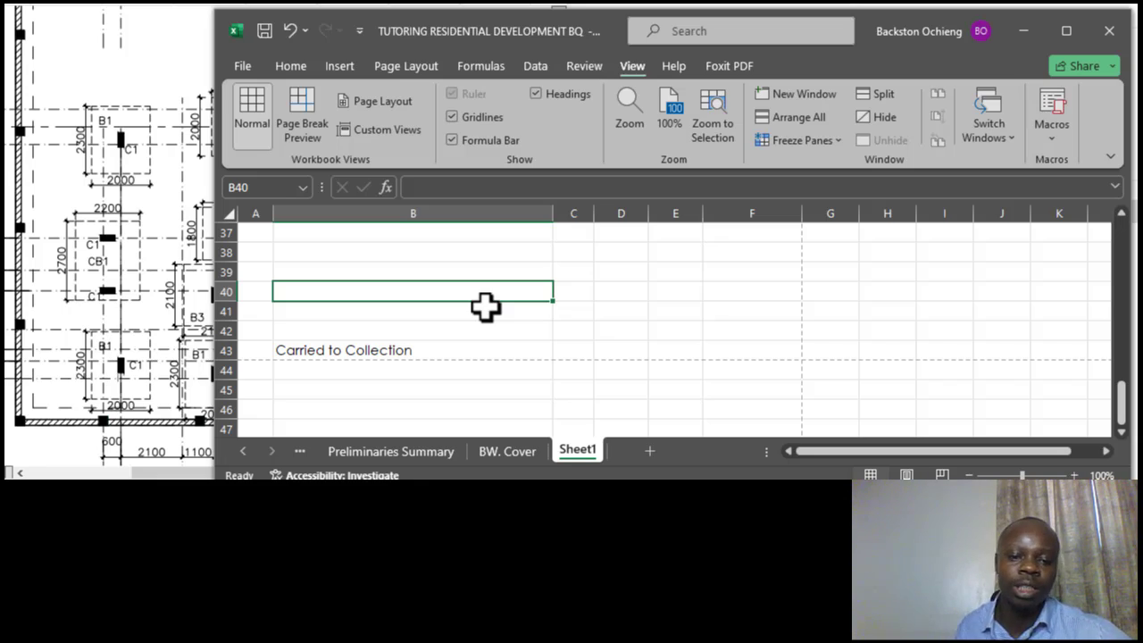
{"action": "left_click", "coordinate": [415, 329]}
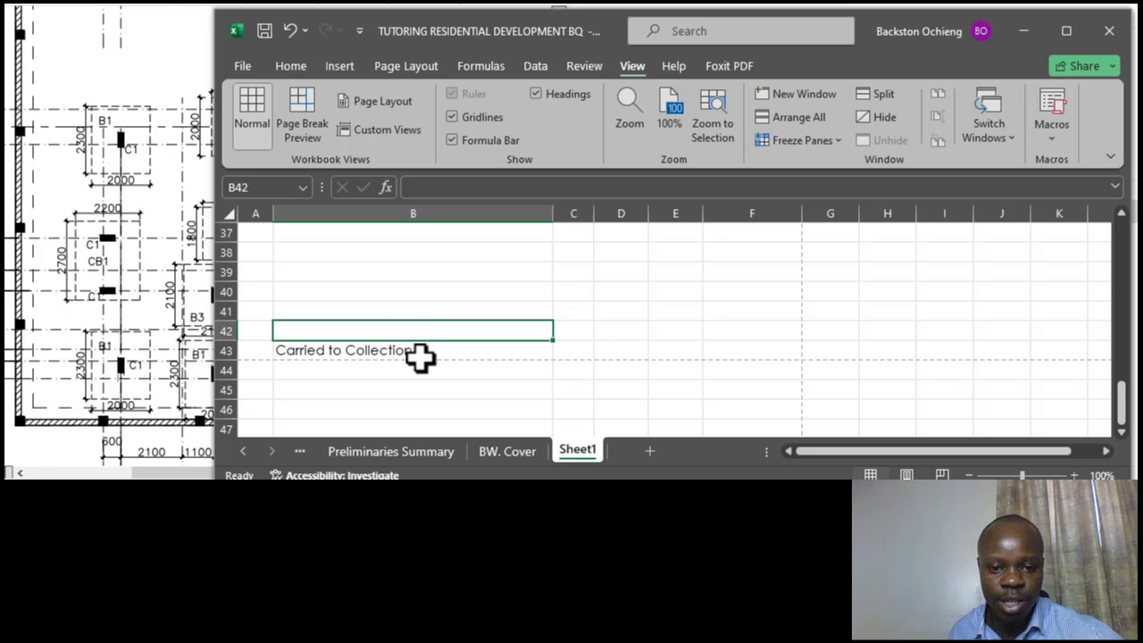
{"action": "left_click", "coordinate": [420, 357]}
{"action": "left_click", "coordinate": [441, 308]}
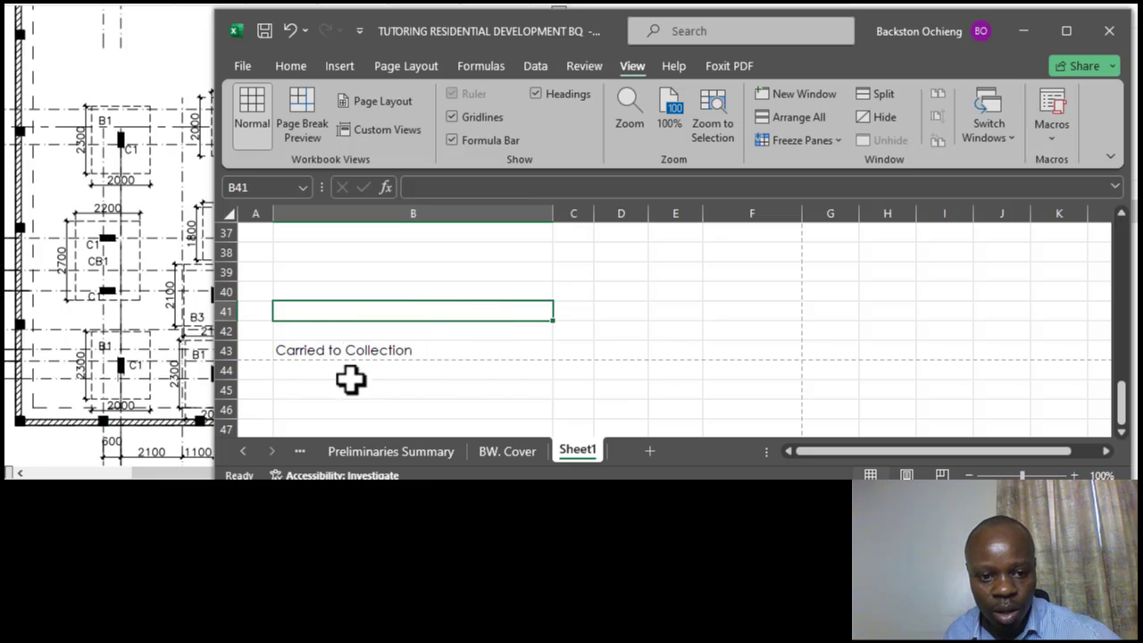
{"action": "left_click", "coordinate": [362, 353]}
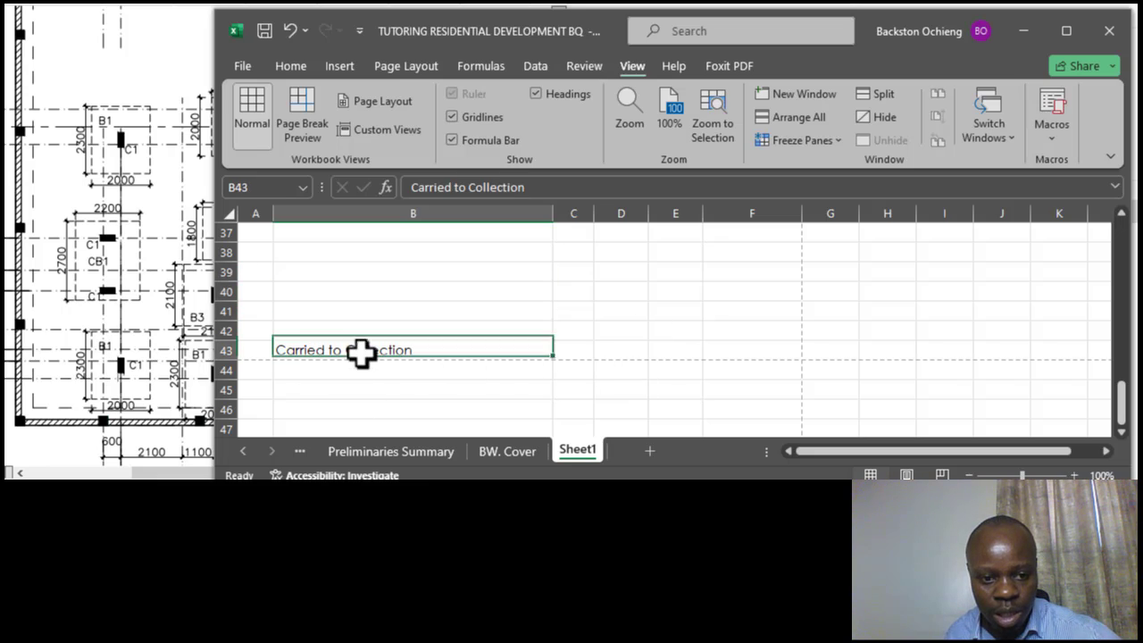
Step: Enter =SUM(F3:F42) in F43 to total the AMOUNT column on the Carried to Collection row
{"action": "left_click", "coordinate": [773, 348]}
{"action": "type", "text": "="}
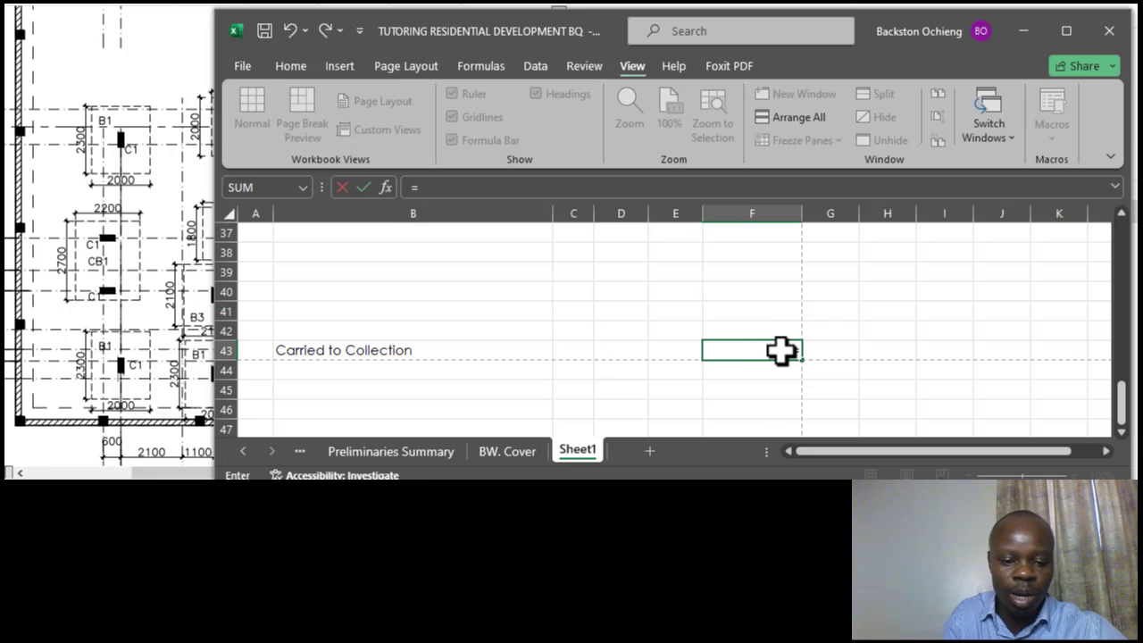
{"action": "type", "text": "sum"}
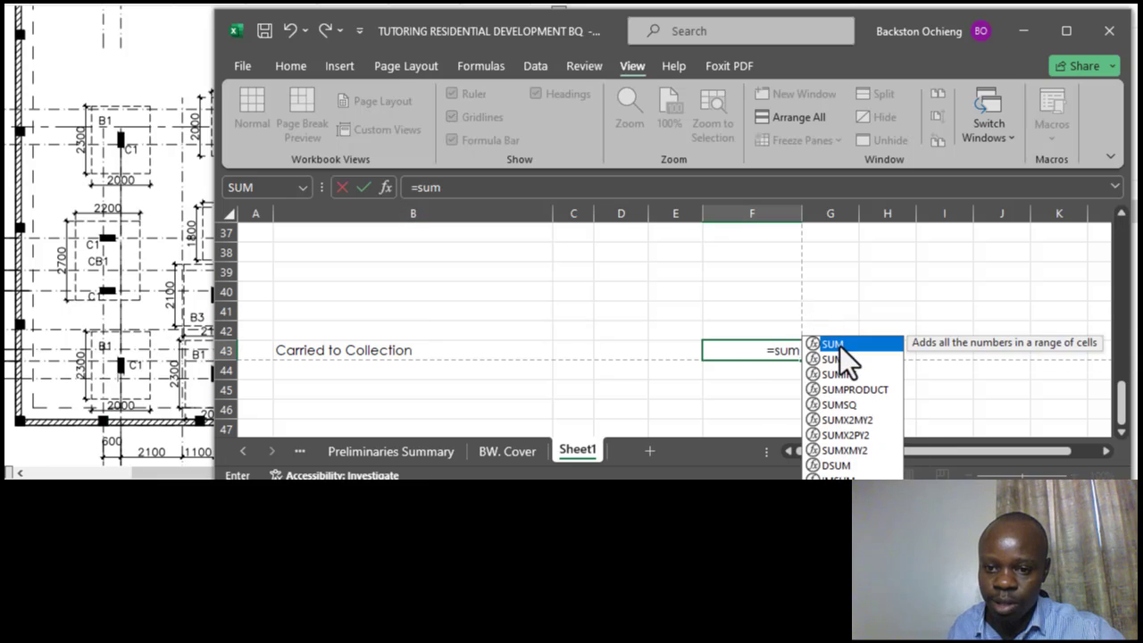
{"action": "double_click", "coordinate": [840, 345]}
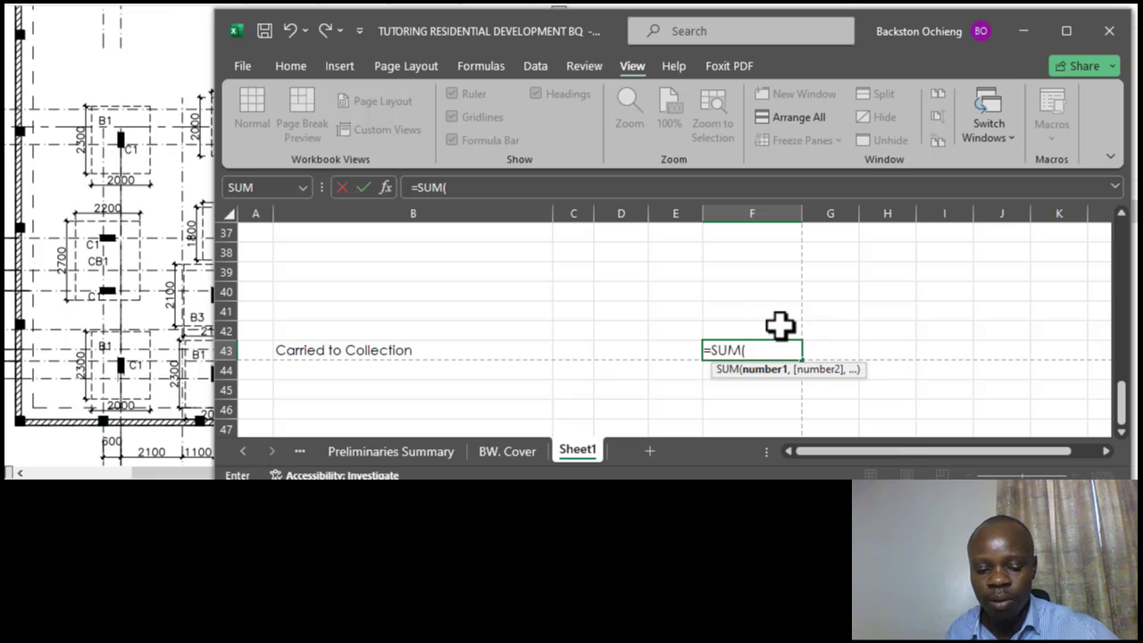
{"action": "key", "text": "BackSpace"}
{"action": "key", "text": "BackSpace"}
{"action": "key", "text": "BackSpace"}
{"action": "key", "text": "BackSpace"}
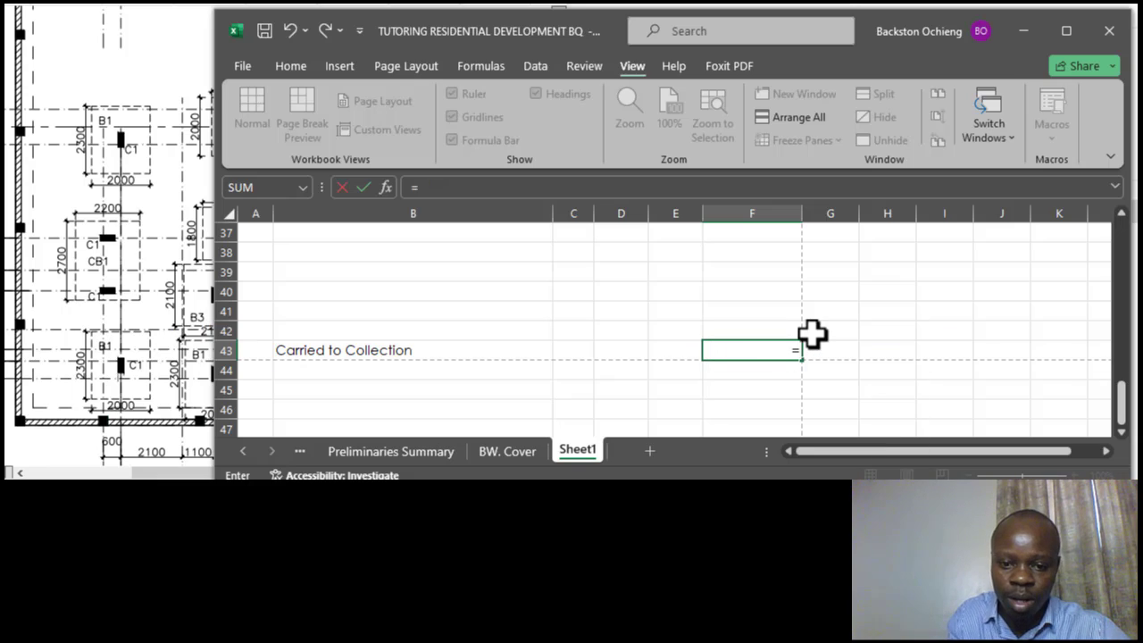
{"action": "type", "text": "su"}
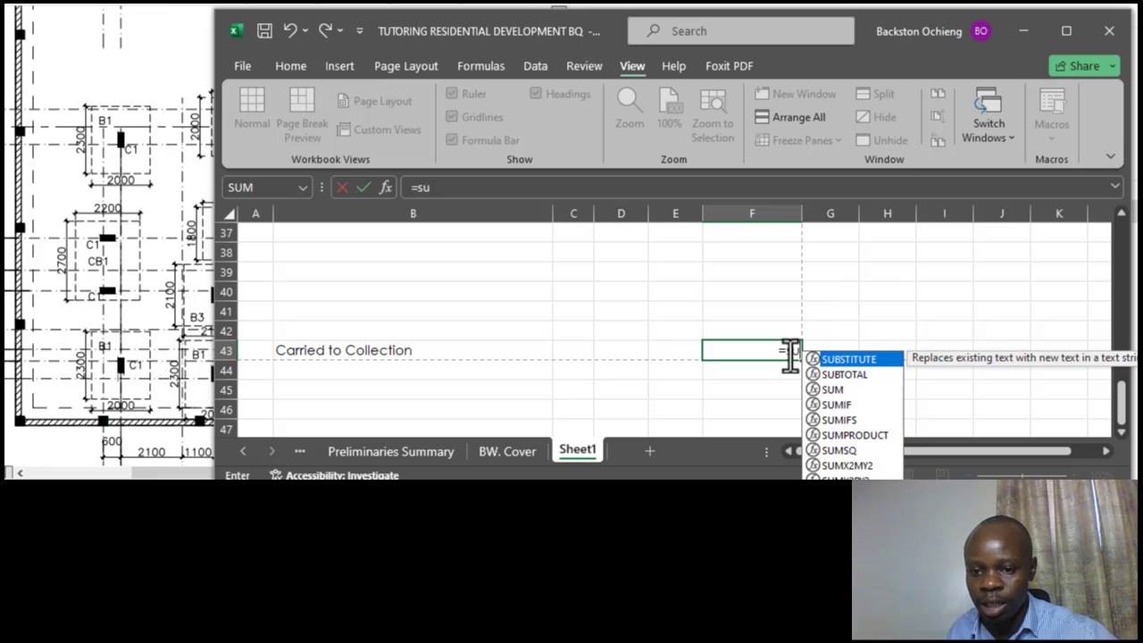
{"action": "double_click", "coordinate": [842, 389]}
{"action": "scroll", "coordinate": [767, 290], "scroll_direction": "up", "scroll_amount": 12}
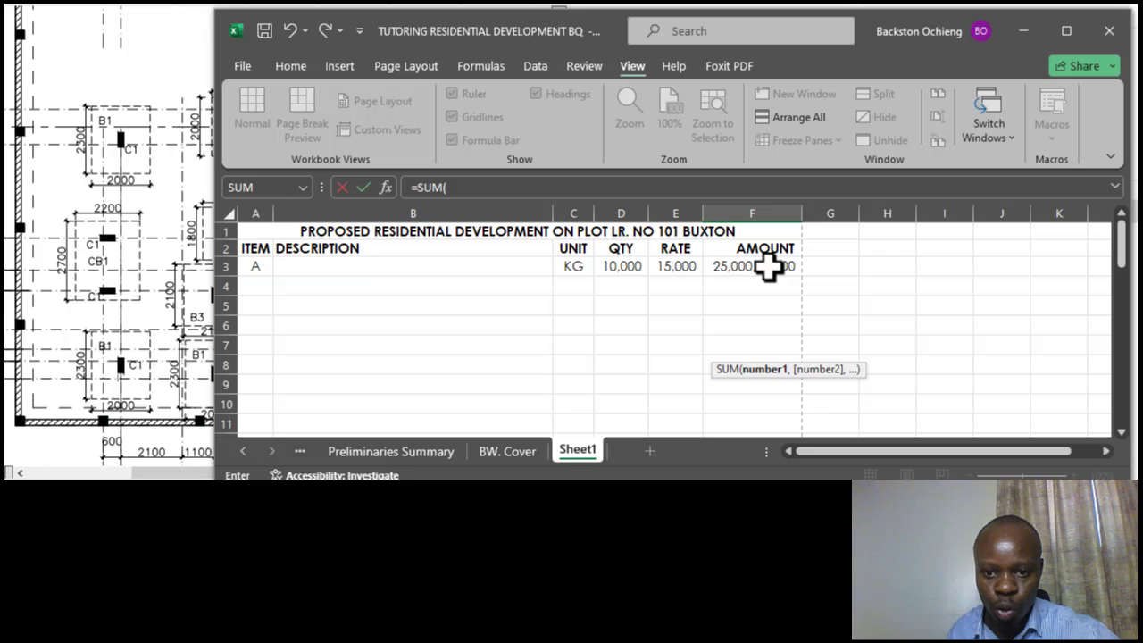
{"action": "left_click_drag", "start_coordinate": [768, 266], "coordinate": [760, 372]}
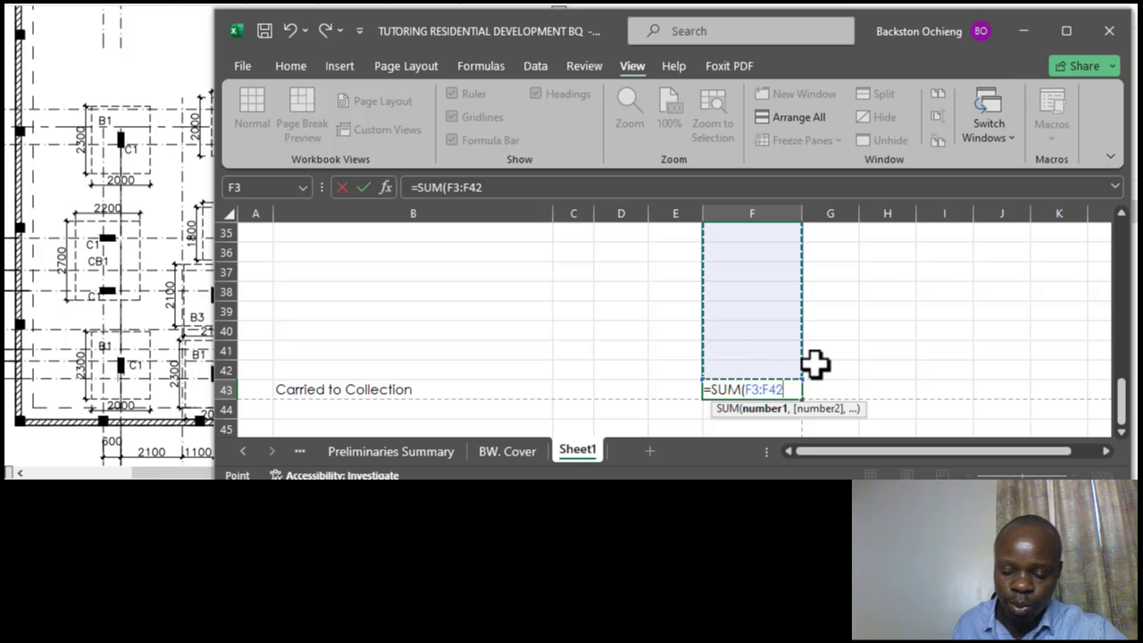
{"action": "type", "text": ")"}
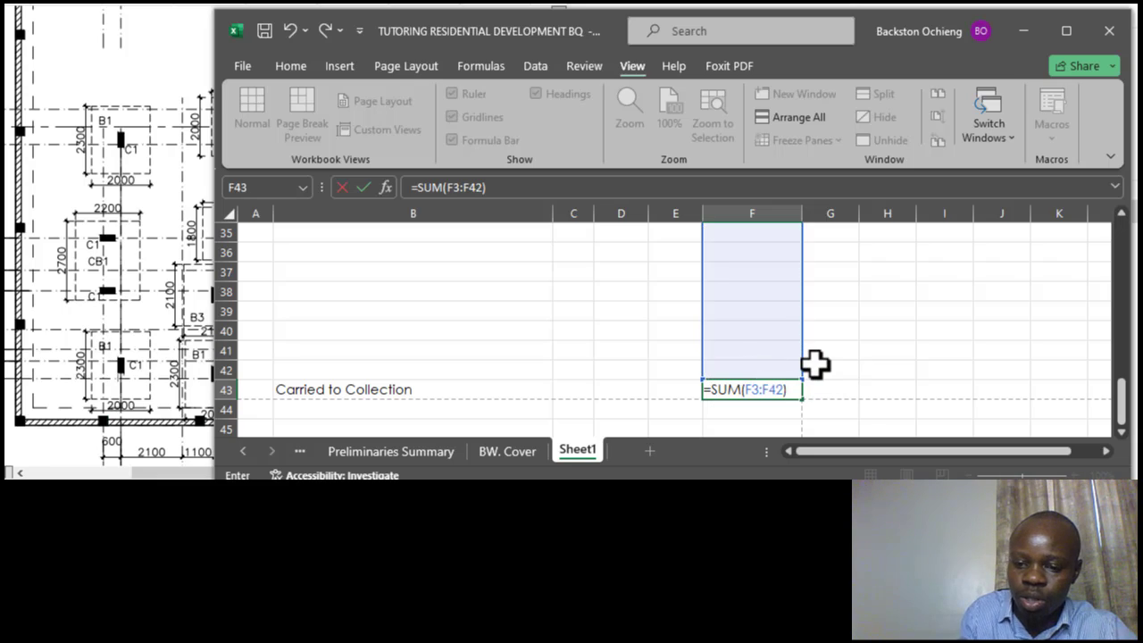
{"action": "key", "text": "Return"}
{"action": "left_click", "coordinate": [674, 287]}
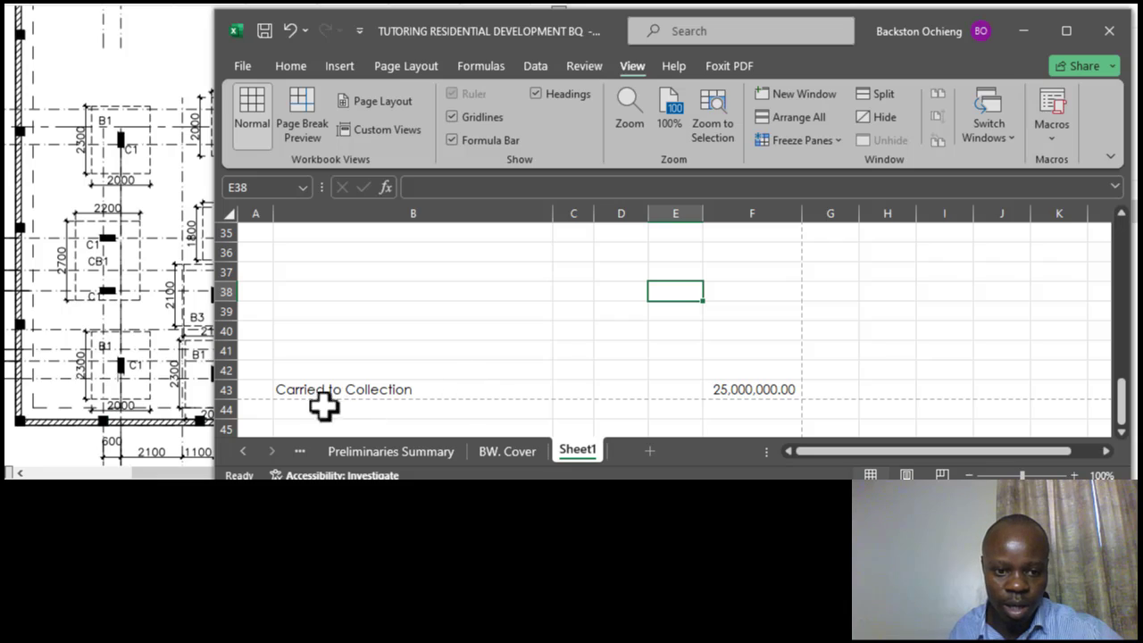
Step: Make the whole Carried to Collection row 43 bold
{"action": "left_click", "coordinate": [226, 390]}
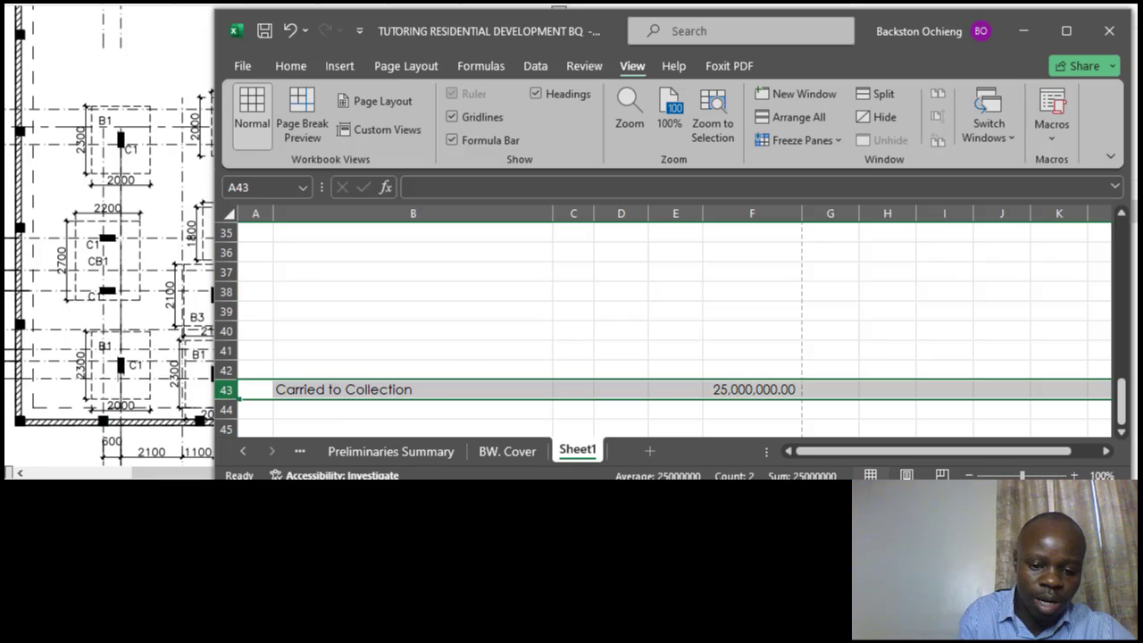
{"action": "key", "text": "ctrl+b"}
{"action": "left_click", "coordinate": [536, 331]}
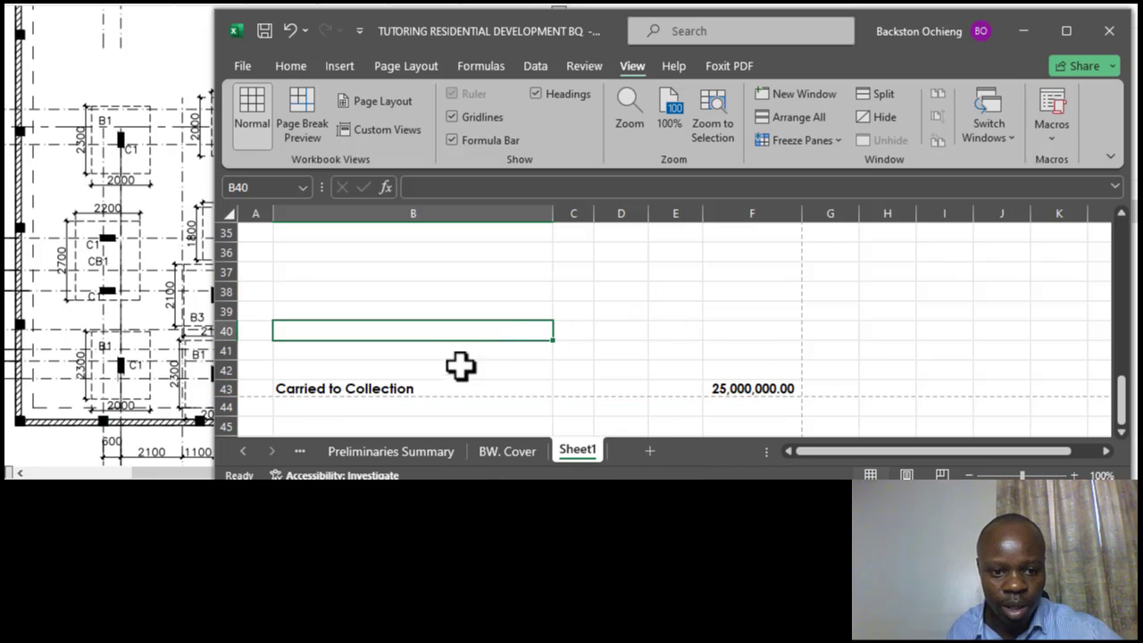
{"action": "left_click", "coordinate": [507, 388]}
{"action": "left_click", "coordinate": [571, 311]}
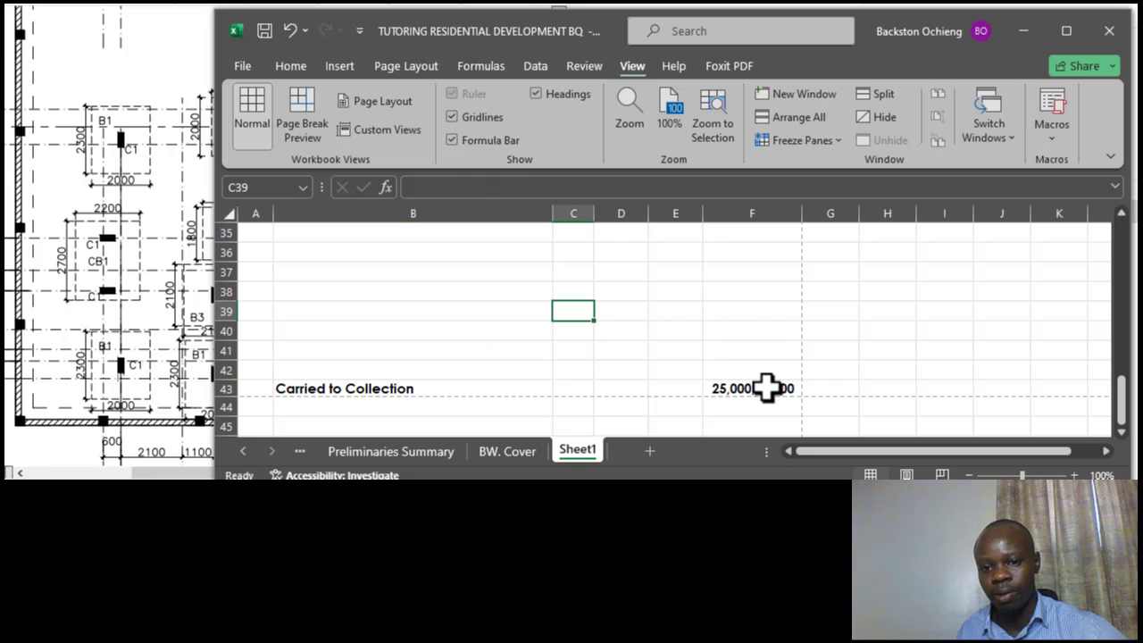
{"action": "left_click", "coordinate": [766, 388]}
Step: Apply an outline border and inside vertical lines to A2:F43, leaving out the inside horizontal lines
{"action": "scroll", "coordinate": [482, 362], "scroll_direction": "up", "scroll_amount": 7}
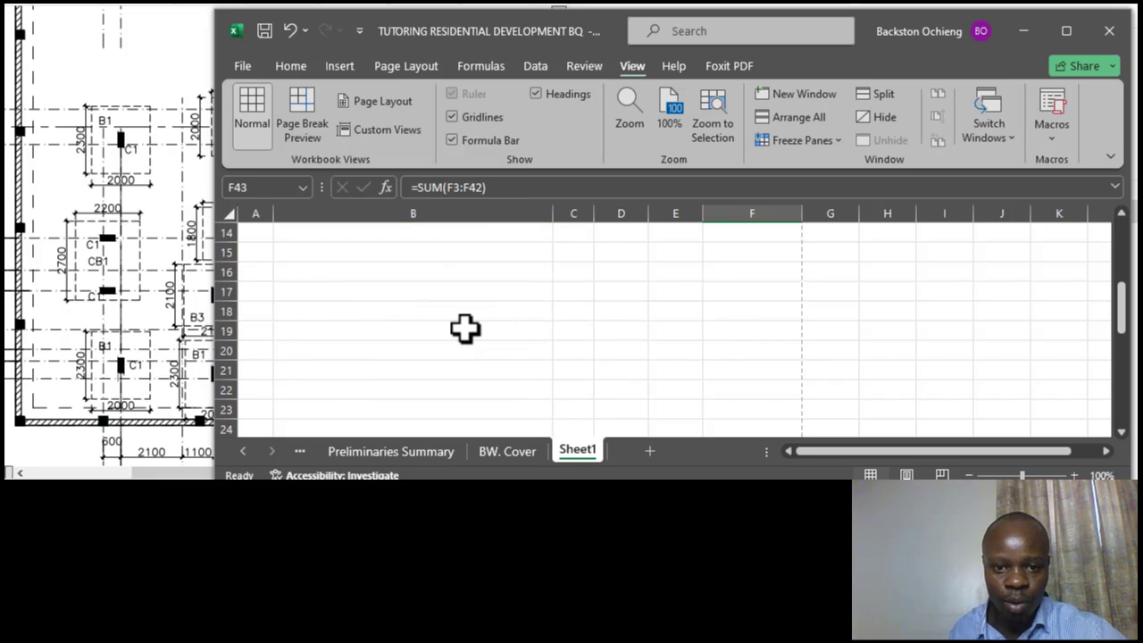
{"action": "scroll", "coordinate": [464, 328], "scroll_direction": "up", "scroll_amount": 5}
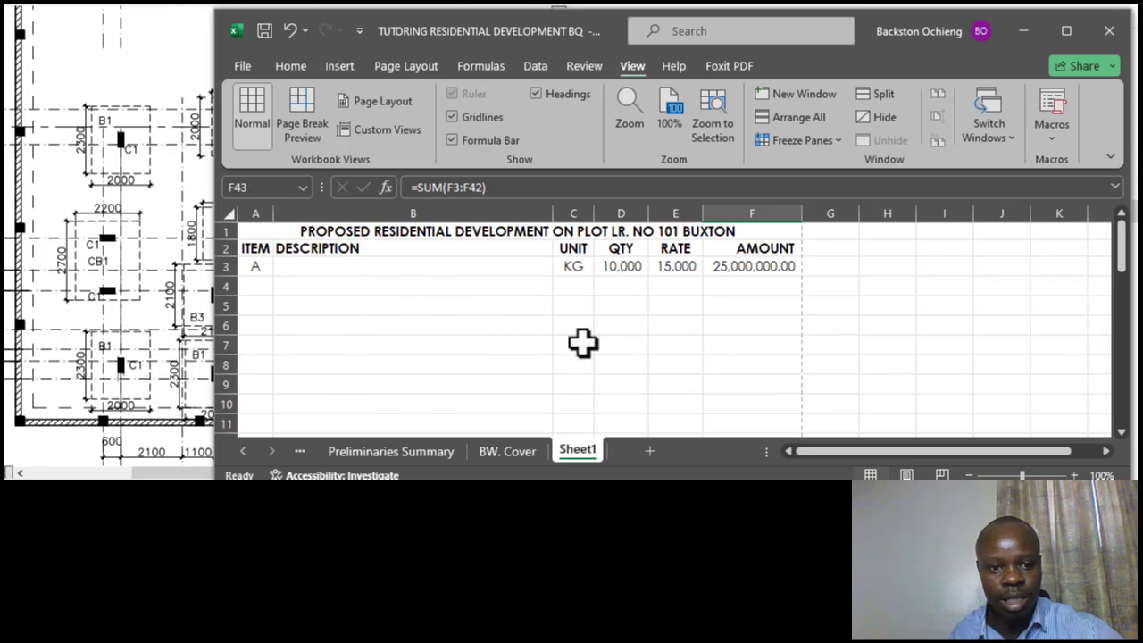
{"action": "left_click_drag", "start_coordinate": [252, 249], "coordinate": [753, 408]}
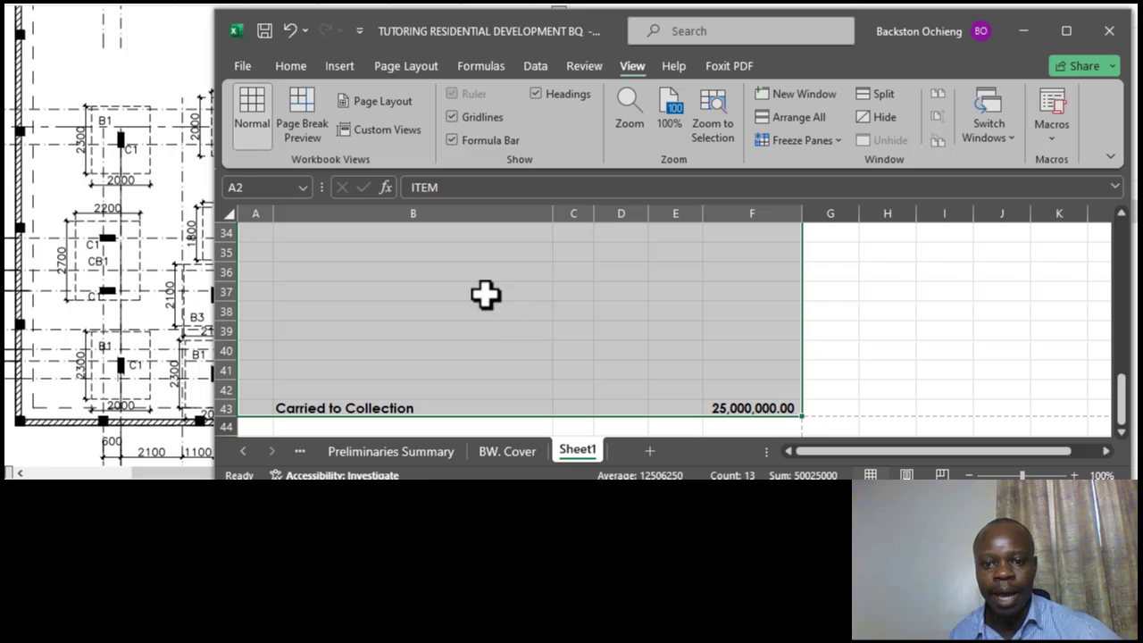
{"action": "scroll", "coordinate": [486, 295], "scroll_direction": "up", "scroll_amount": 11}
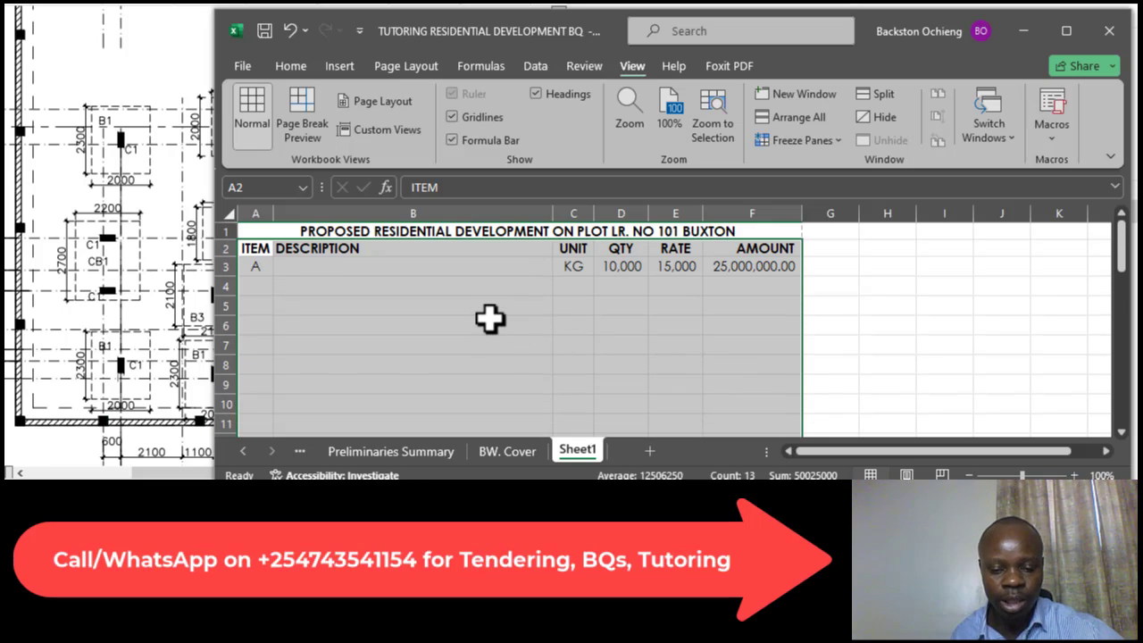
{"action": "right_click", "coordinate": [489, 319]}
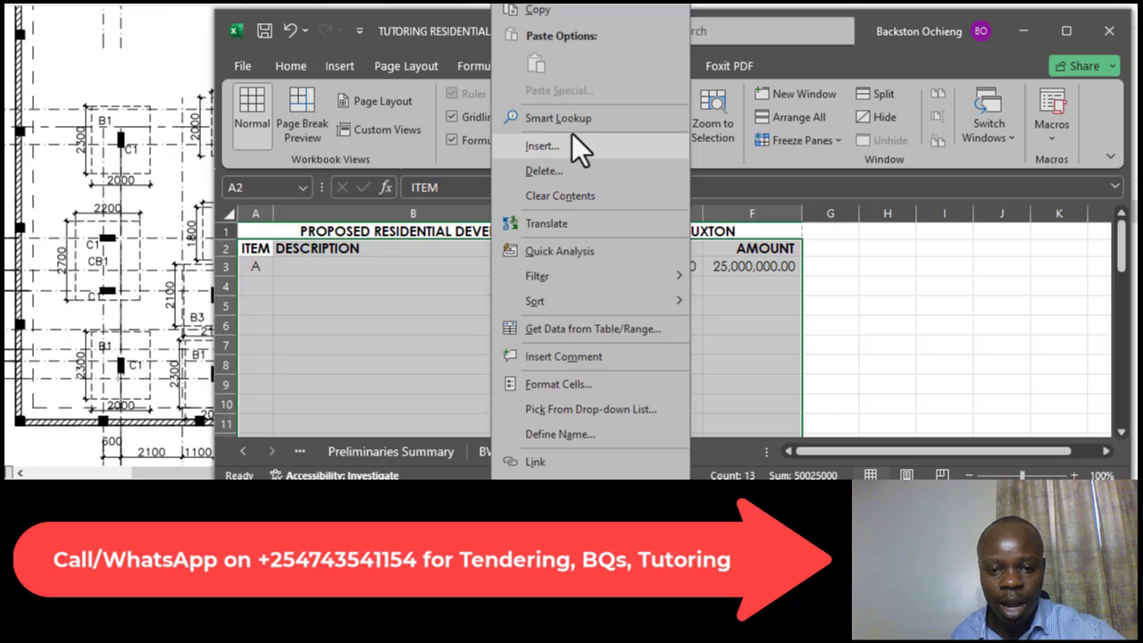
{"action": "key", "text": "Escape"}
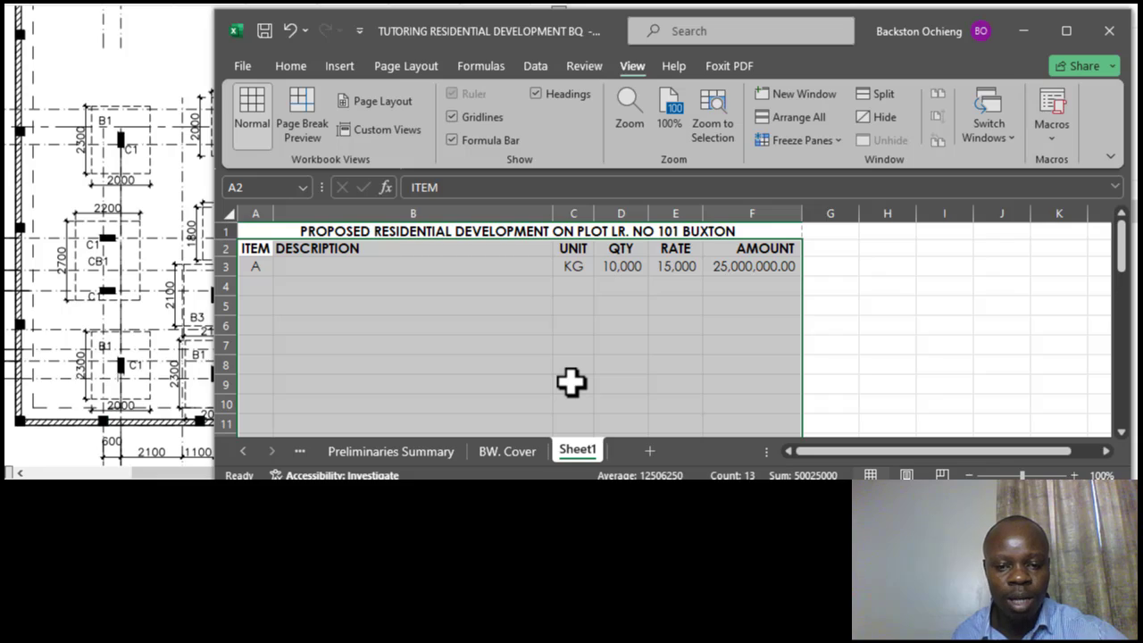
{"action": "key", "text": "ctrl+1"}
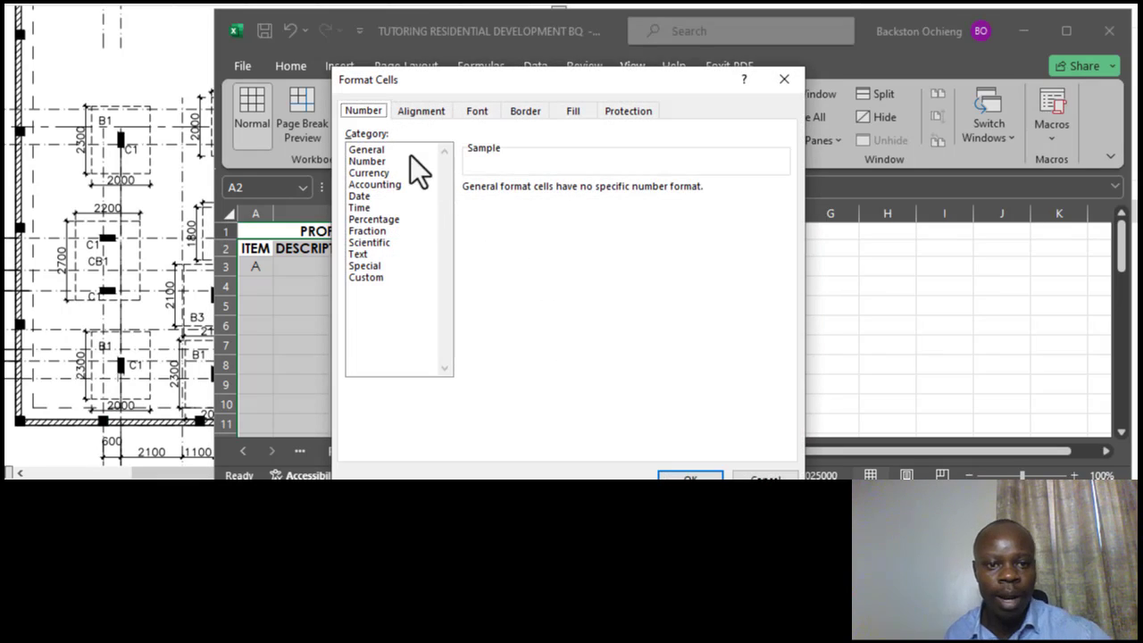
{"action": "left_click", "coordinate": [525, 112]}
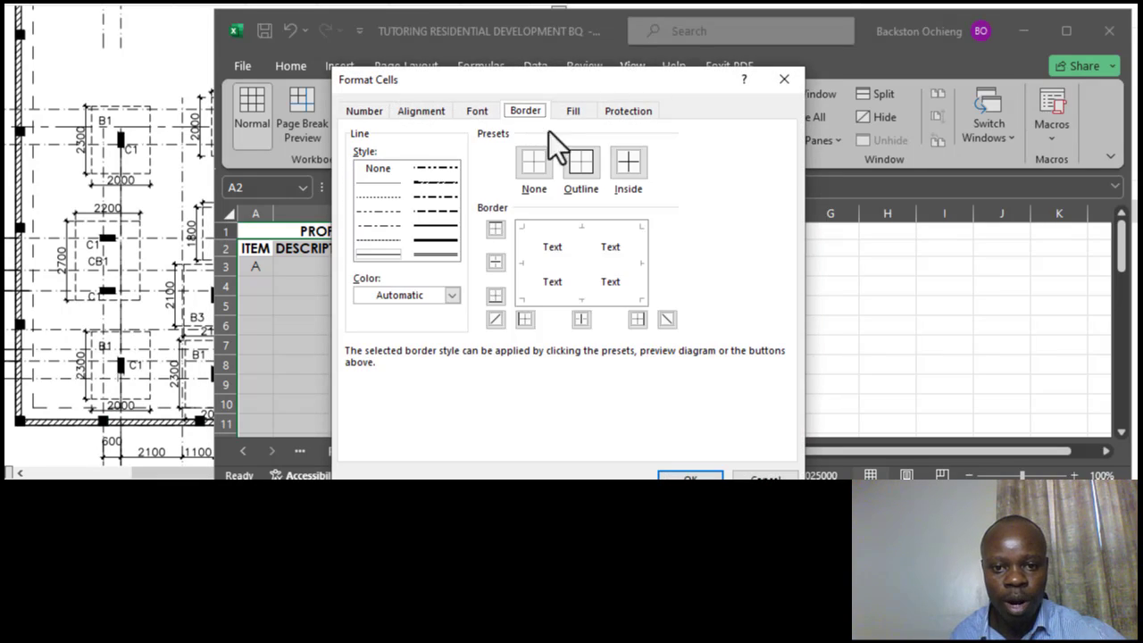
{"action": "left_click", "coordinate": [525, 255]}
{"action": "left_click", "coordinate": [560, 230]}
{"action": "left_click", "coordinate": [642, 249]}
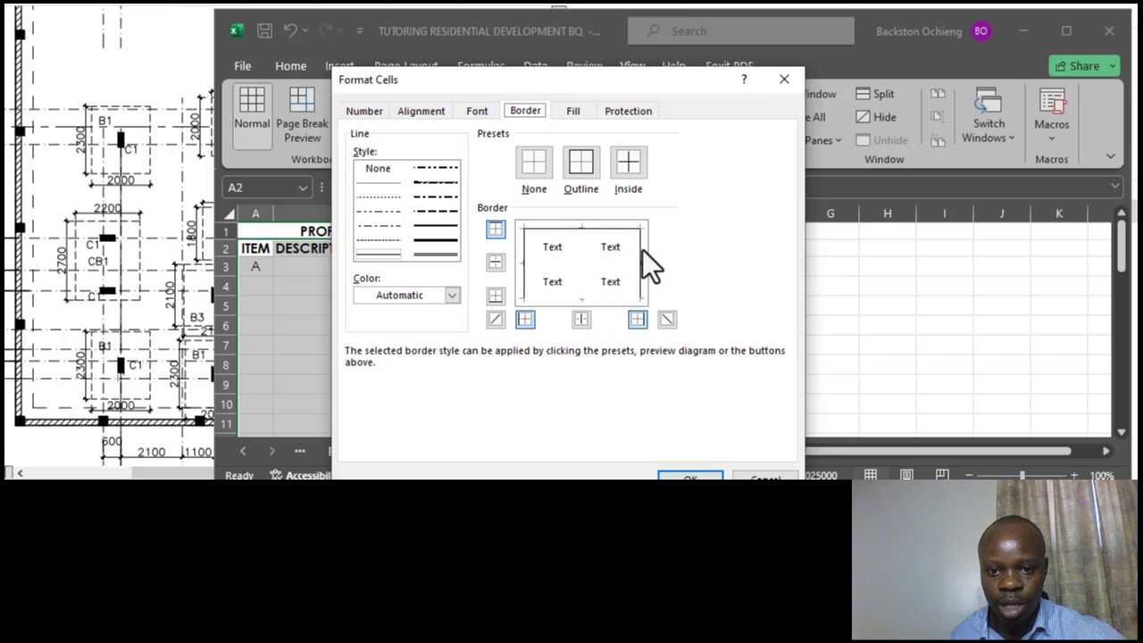
{"action": "left_click", "coordinate": [582, 298]}
{"action": "left_click", "coordinate": [581, 262]}
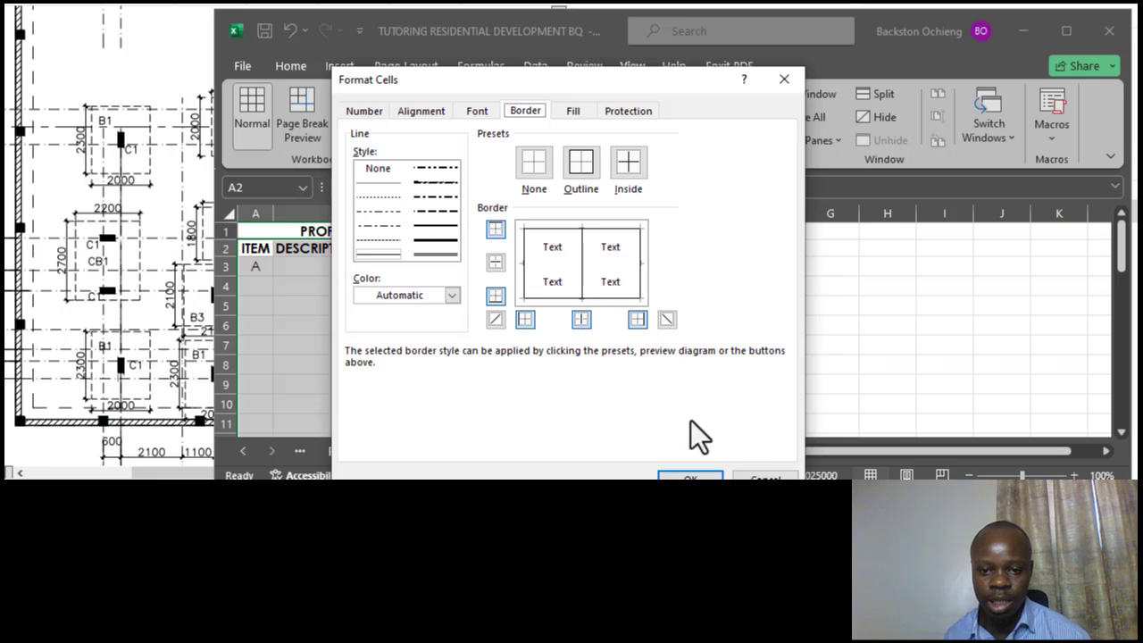
{"action": "left_click", "coordinate": [690, 475]}
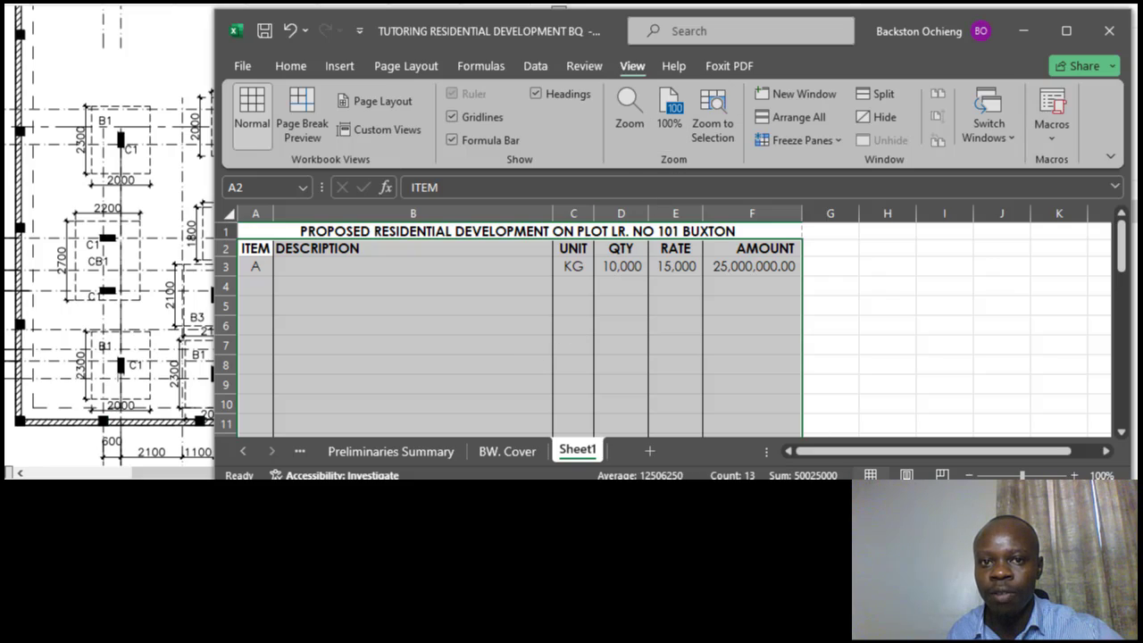
{"action": "left_click", "coordinate": [1011, 7]}
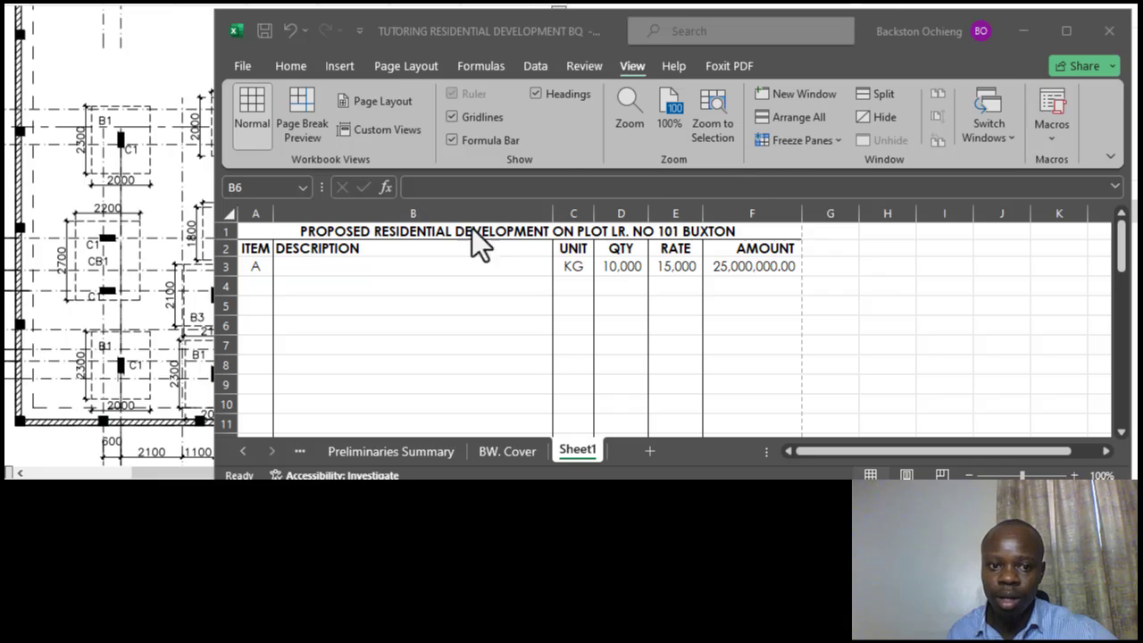
{"action": "left_click", "coordinate": [392, 325]}
Step: Add a bottom border under the heading row cells A2:F2, from ITEM to AMOUNT
{"action": "left_click", "coordinate": [367, 249]}
{"action": "left_click_drag", "start_coordinate": [258, 249], "coordinate": [722, 248]}
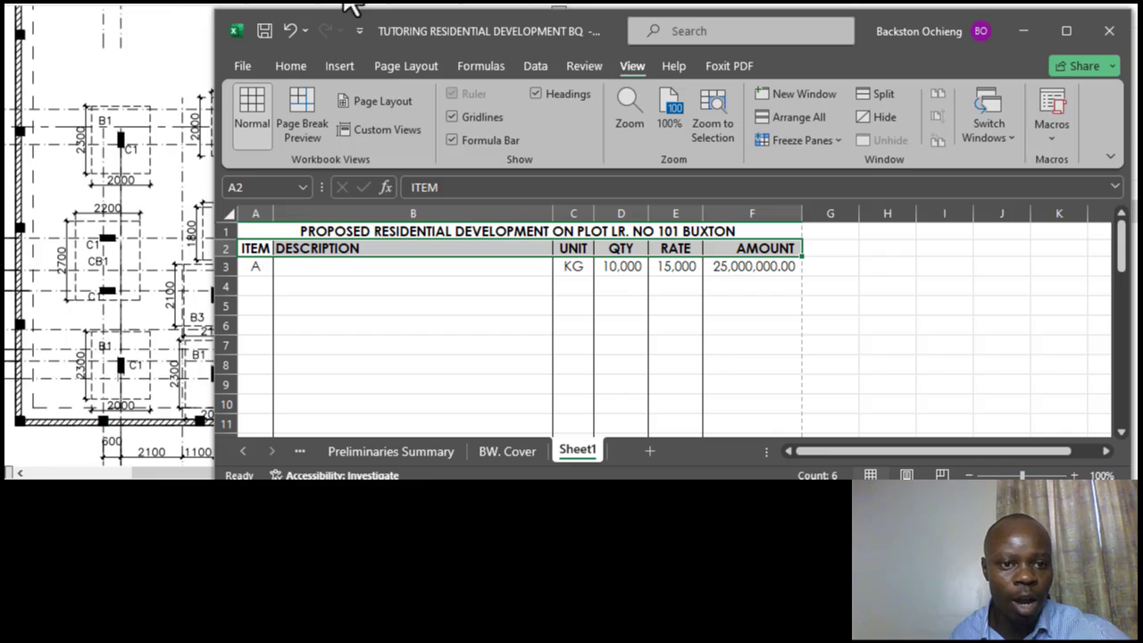
{"action": "left_click", "coordinate": [300, 69]}
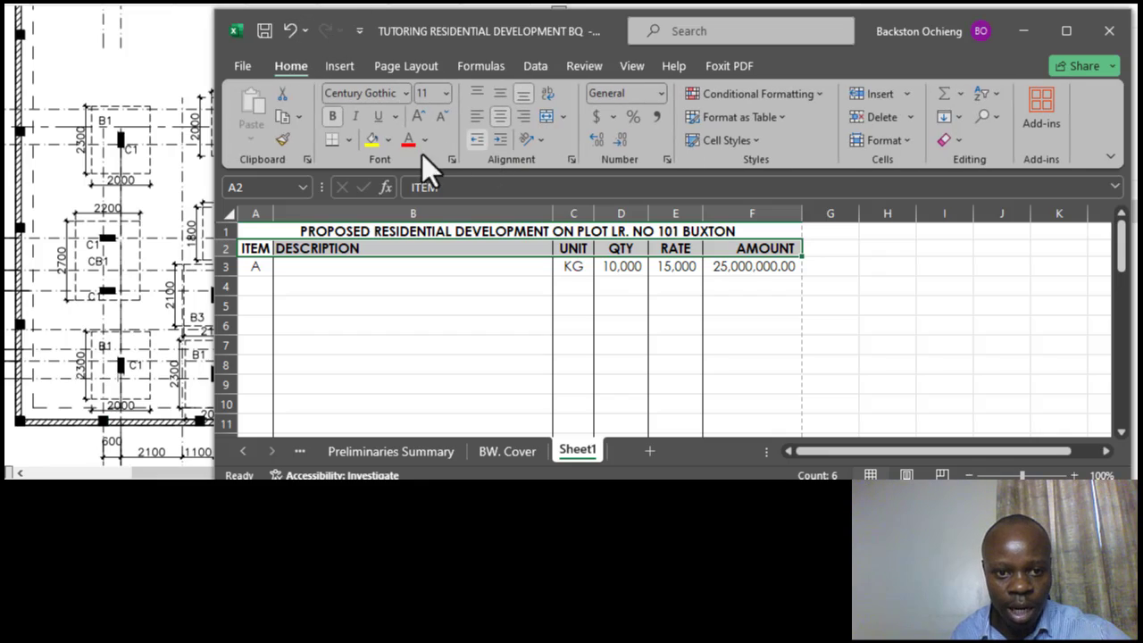
{"action": "left_click", "coordinate": [349, 141]}
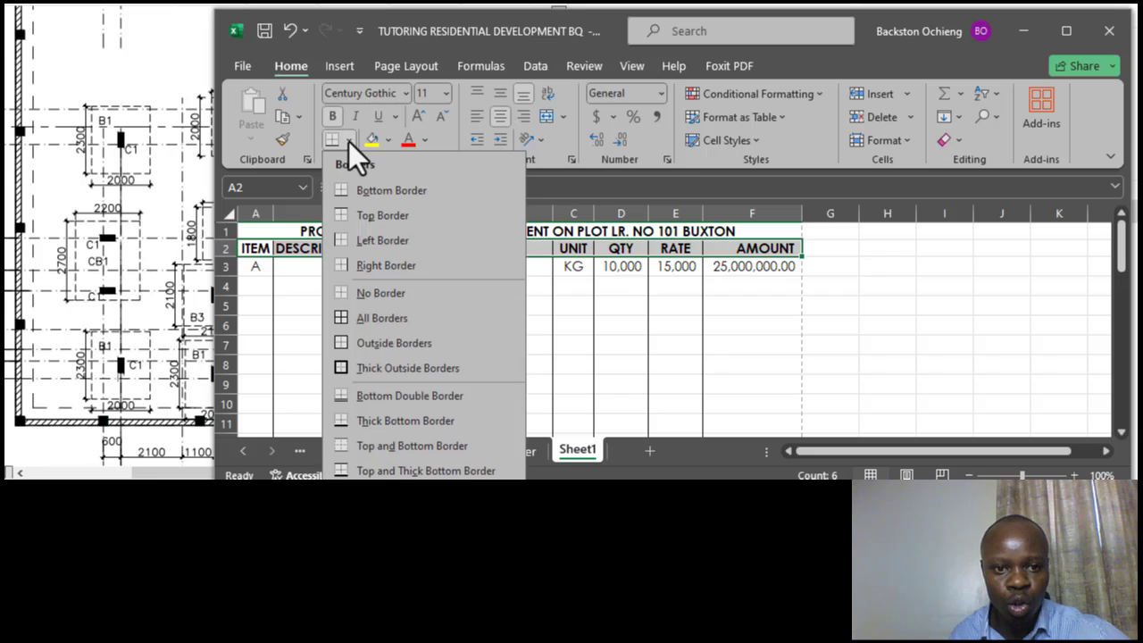
{"action": "left_click", "coordinate": [413, 190]}
{"action": "left_click", "coordinate": [447, 288]}
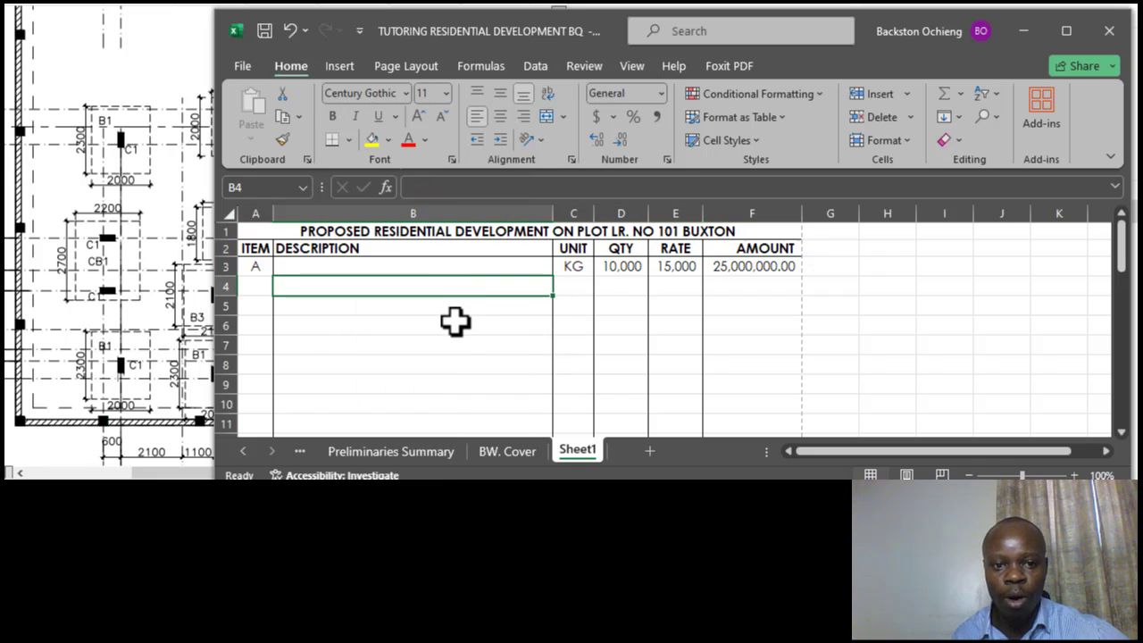
{"action": "left_click", "coordinate": [547, 344]}
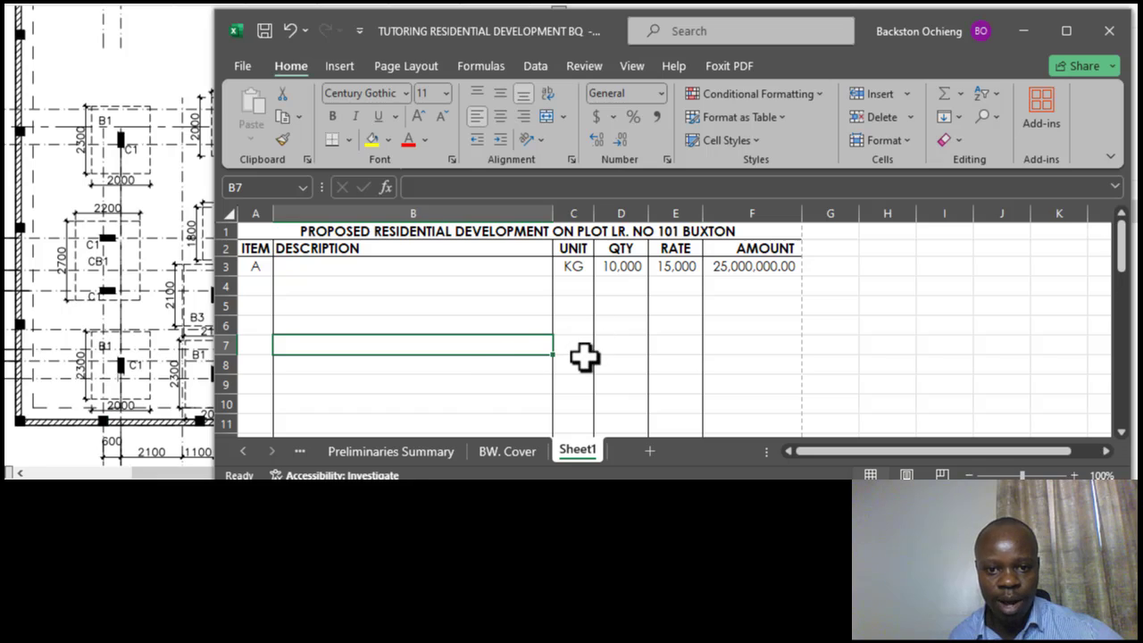
{"action": "scroll", "coordinate": [668, 367], "scroll_direction": "down", "scroll_amount": 2}
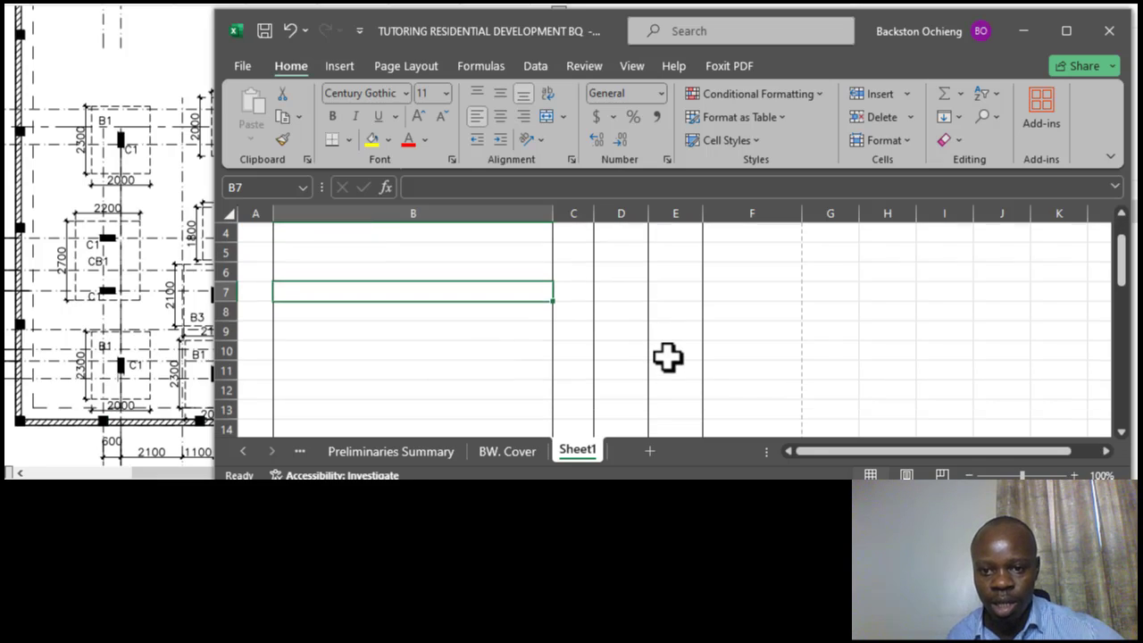
Step: Apply a Top and Double Bottom Border to the Carried to Collection row cells A43:F43
{"action": "scroll", "coordinate": [661, 337], "scroll_direction": "down", "scroll_amount": 7}
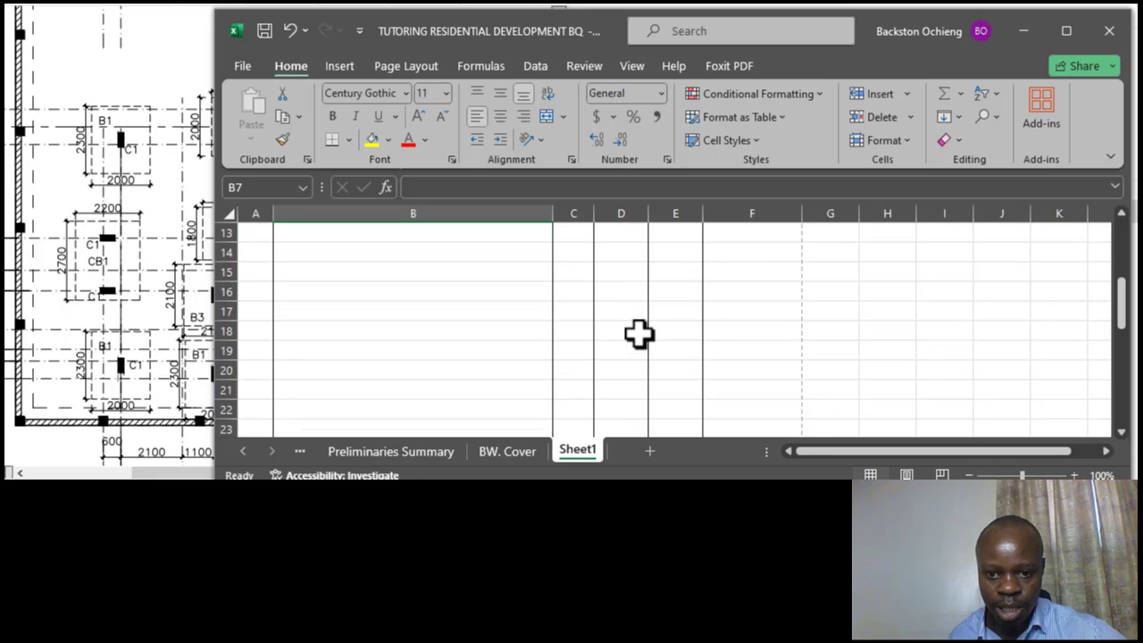
{"action": "scroll", "coordinate": [638, 337], "scroll_direction": "down", "scroll_amount": 3}
{"action": "left_click", "coordinate": [354, 288]}
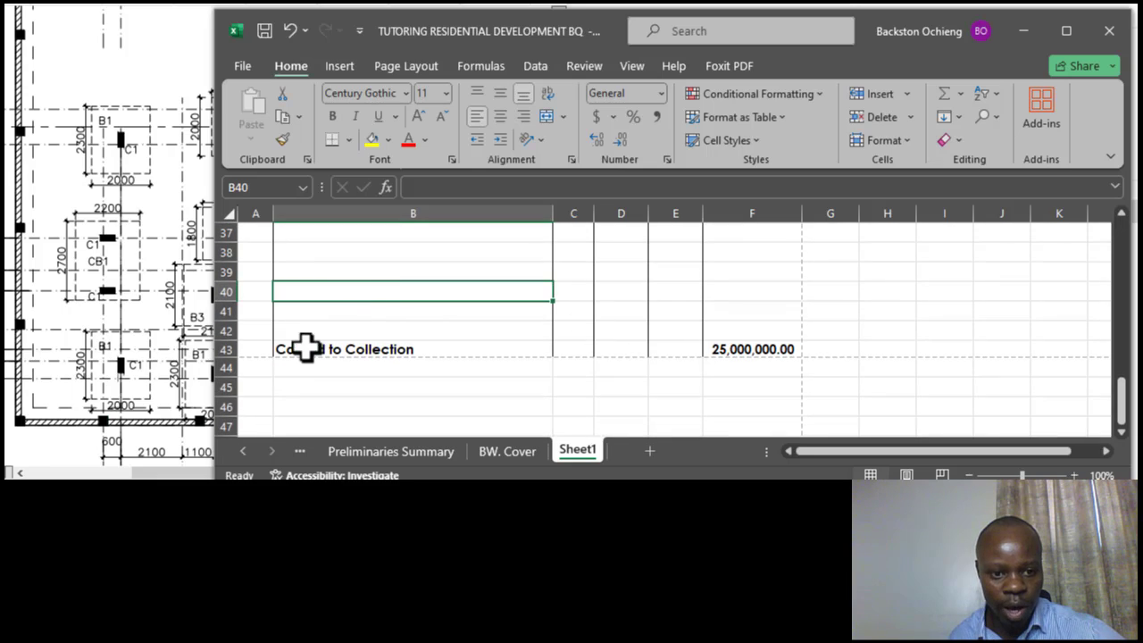
{"action": "left_click_drag", "start_coordinate": [265, 349], "coordinate": [759, 349]}
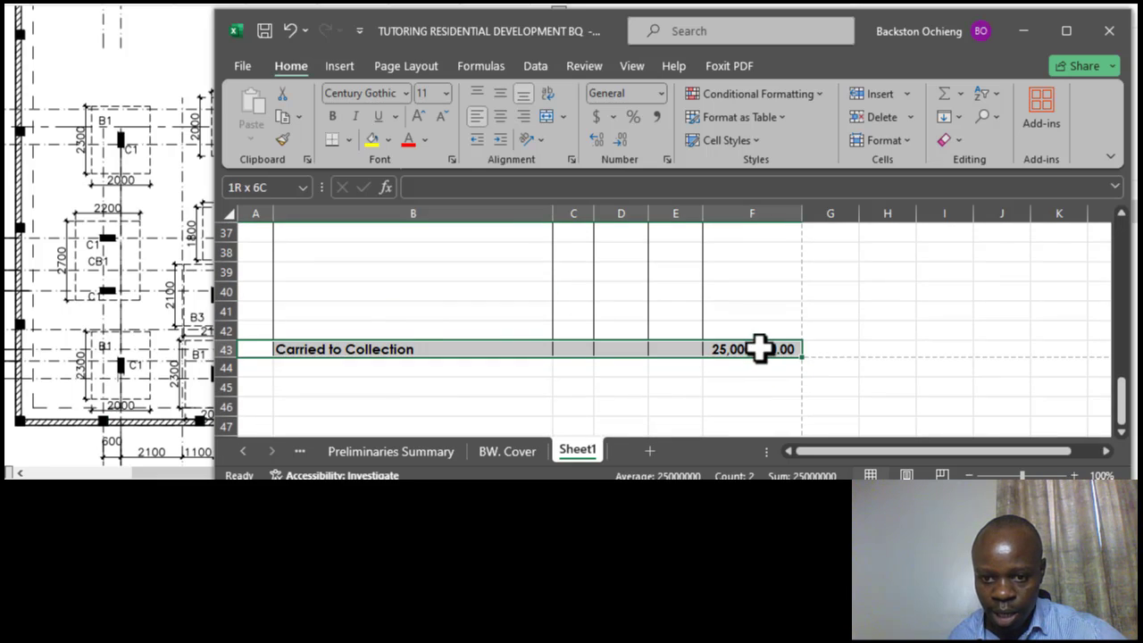
{"action": "scroll", "coordinate": [419, 226], "scroll_direction": "up", "scroll_amount": 3}
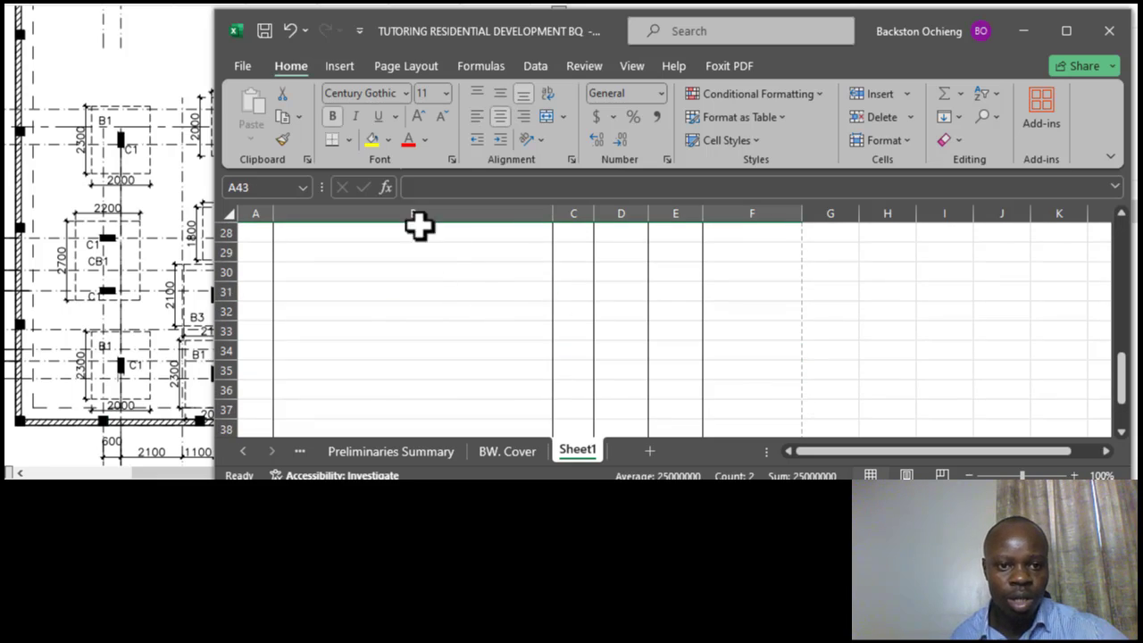
{"action": "left_click", "coordinate": [349, 141]}
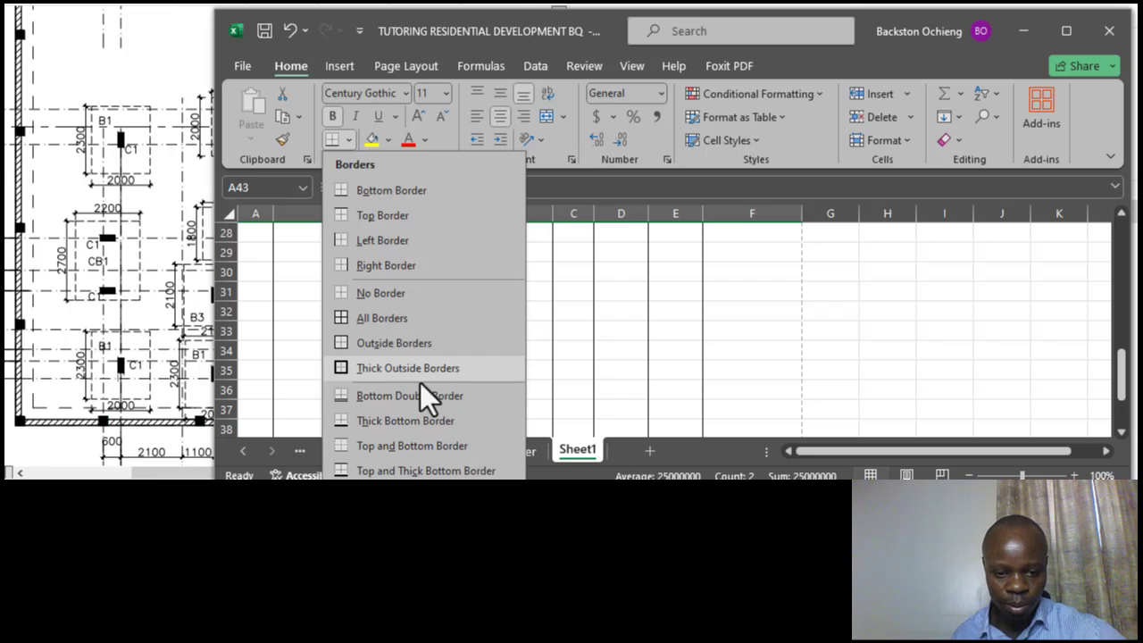
{"action": "scroll", "coordinate": [428, 416], "scroll_direction": "down", "scroll_amount": 1}
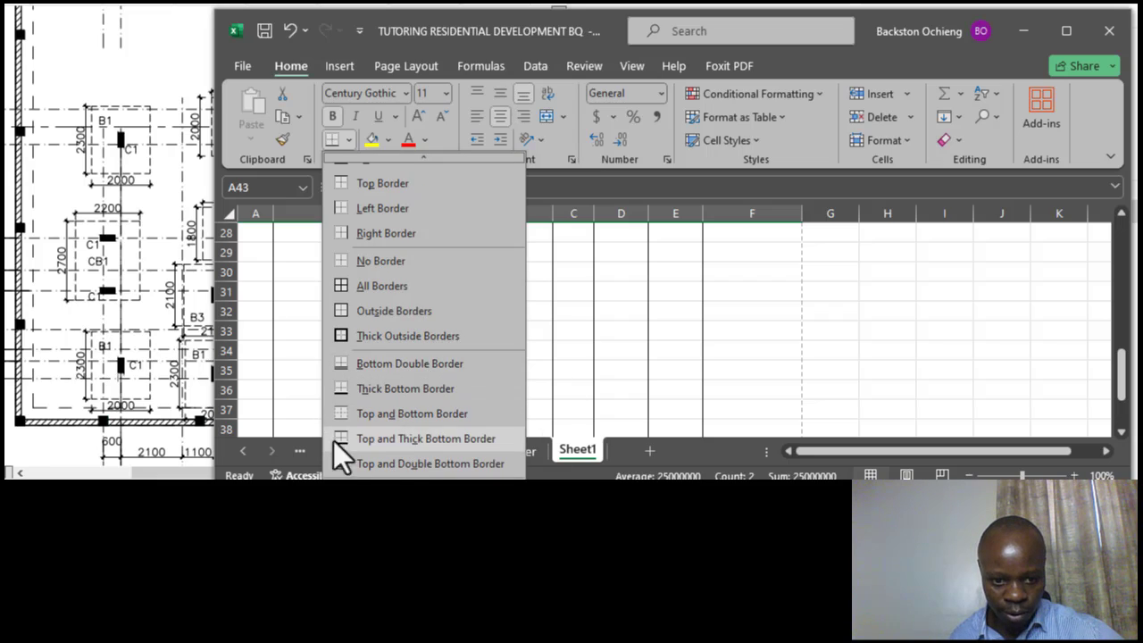
{"action": "left_click", "coordinate": [420, 466]}
{"action": "left_click", "coordinate": [527, 386]}
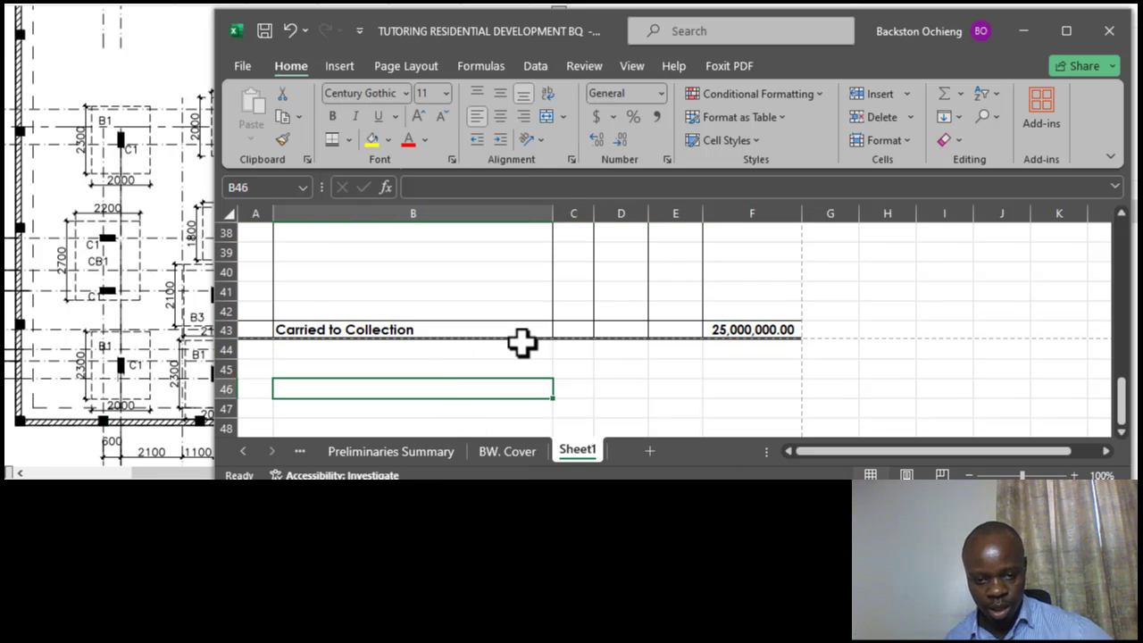
Step: Examine the bill template on Sheet1, from the Carried to Collection row up to the project title and column headings
{"action": "scroll", "coordinate": [545, 375], "scroll_direction": "up", "scroll_amount": 2}
{"action": "left_click", "coordinate": [540, 348]}
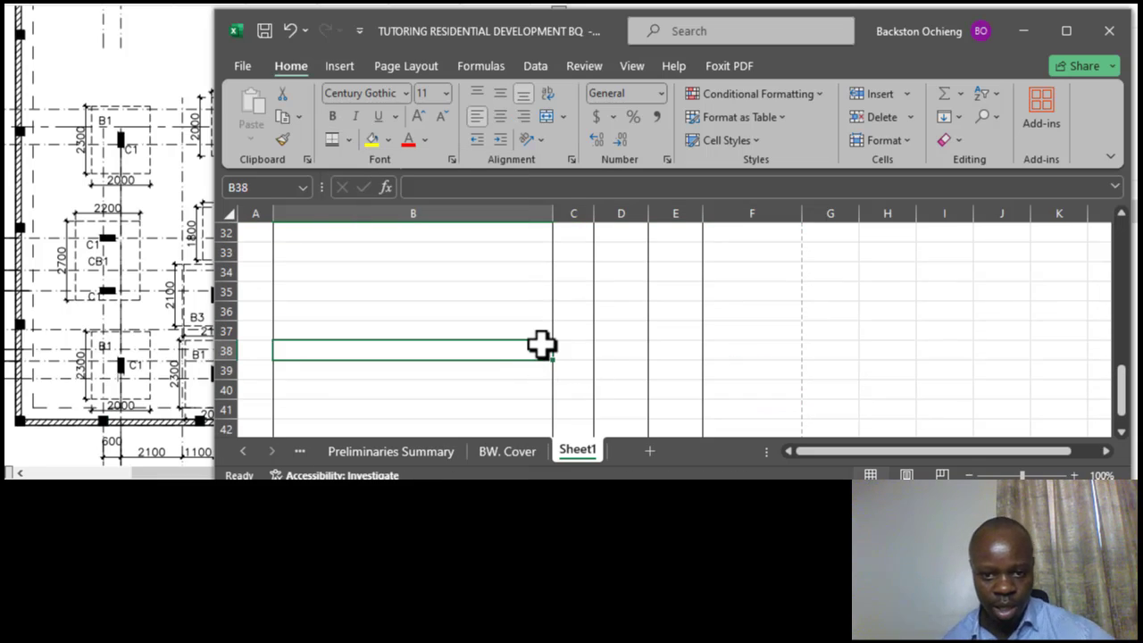
{"action": "scroll", "coordinate": [543, 332], "scroll_direction": "down", "scroll_amount": 2}
{"action": "scroll", "coordinate": [643, 349], "scroll_direction": "up", "scroll_amount": 2}
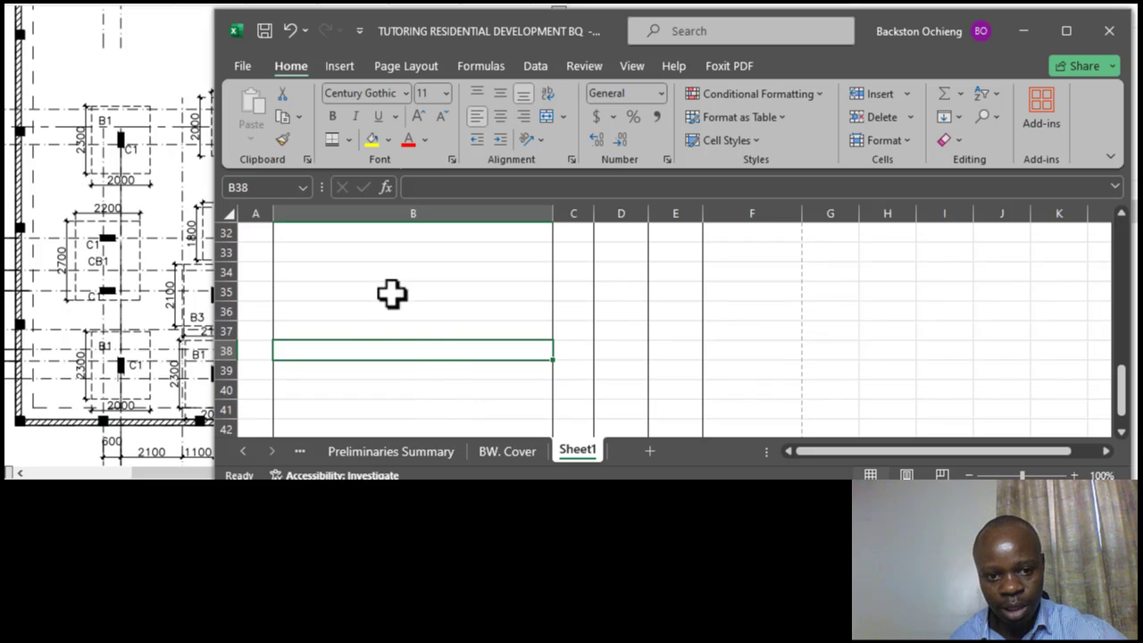
{"action": "left_click", "coordinate": [378, 327]}
{"action": "scroll", "coordinate": [607, 357], "scroll_direction": "up", "scroll_amount": 8}
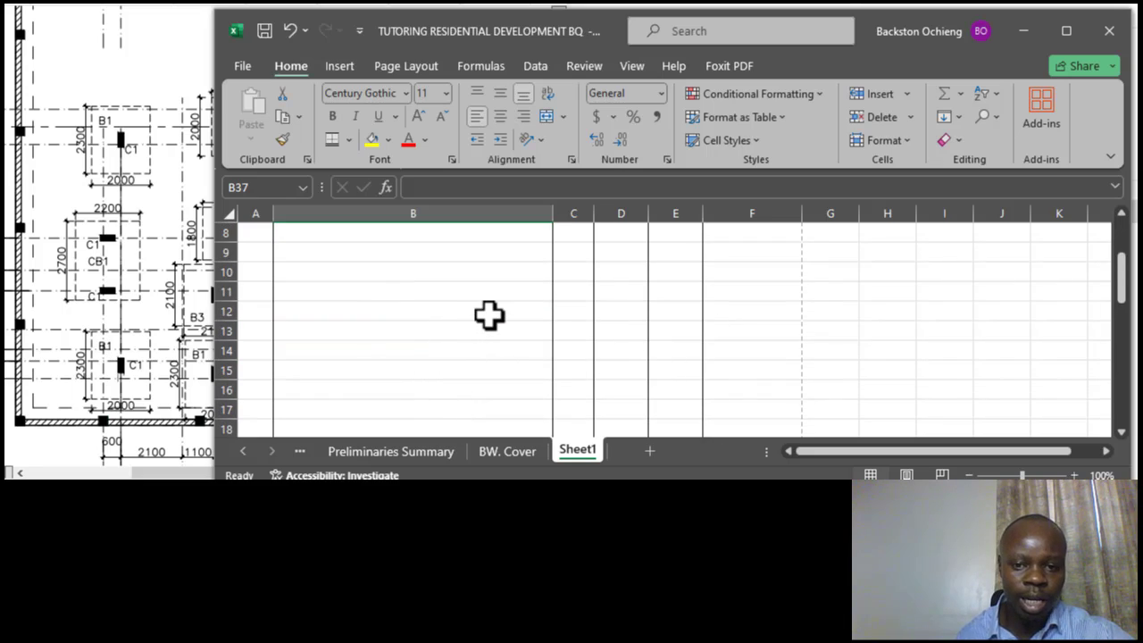
{"action": "scroll", "coordinate": [489, 315], "scroll_direction": "down", "scroll_amount": 11}
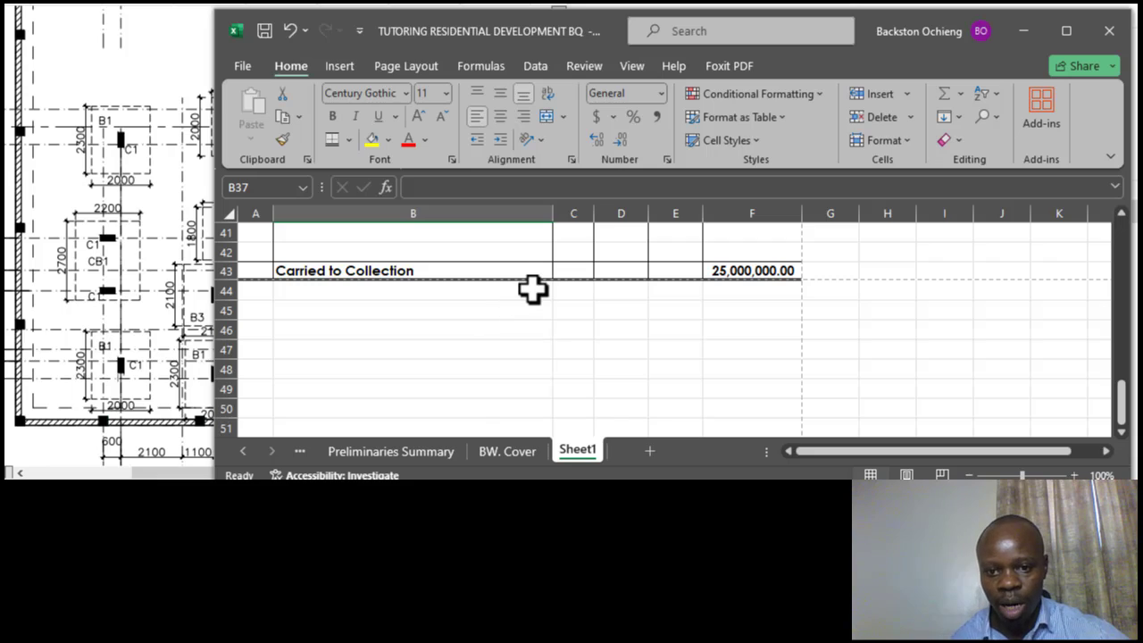
{"action": "scroll", "coordinate": [530, 291], "scroll_direction": "up", "scroll_amount": 1}
{"action": "left_click", "coordinate": [451, 285]}
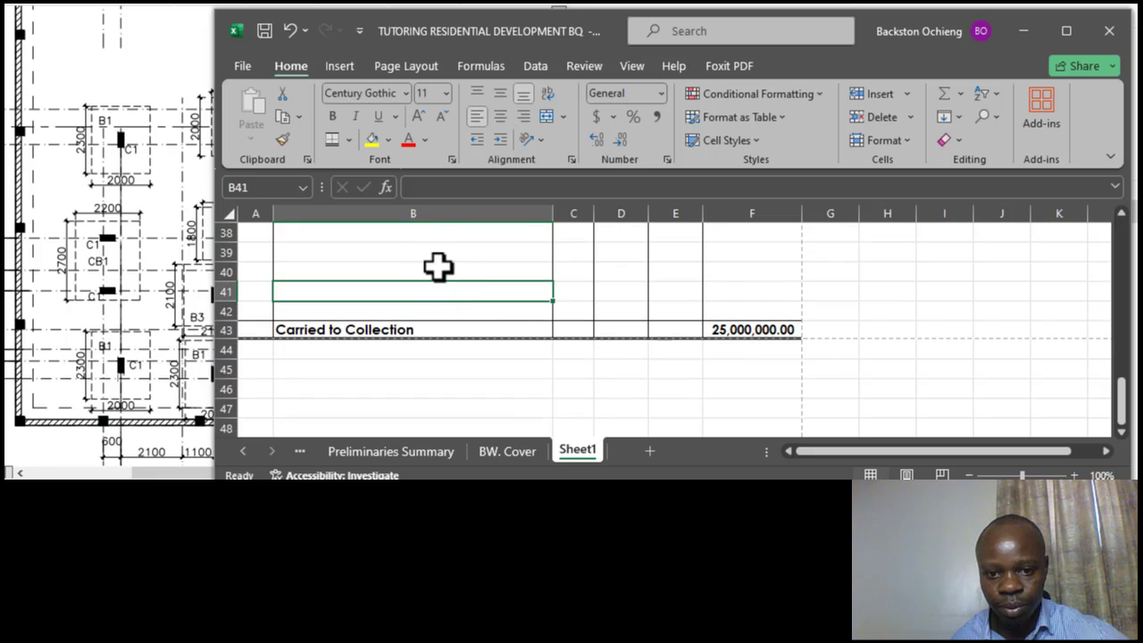
{"action": "left_click", "coordinate": [437, 267]}
{"action": "scroll", "coordinate": [607, 332], "scroll_direction": "up", "scroll_amount": 12}
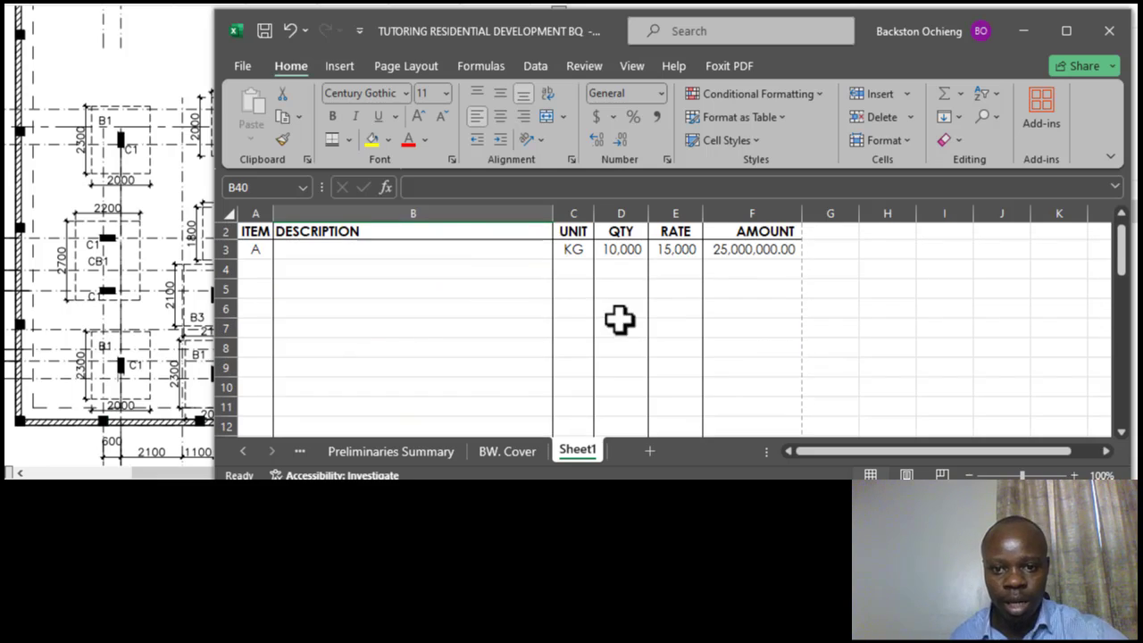
{"action": "scroll", "coordinate": [523, 324], "scroll_direction": "up", "scroll_amount": 1}
Step: Save the workbook
{"action": "left_click", "coordinate": [397, 344]}
{"action": "left_click", "coordinate": [691, 346]}
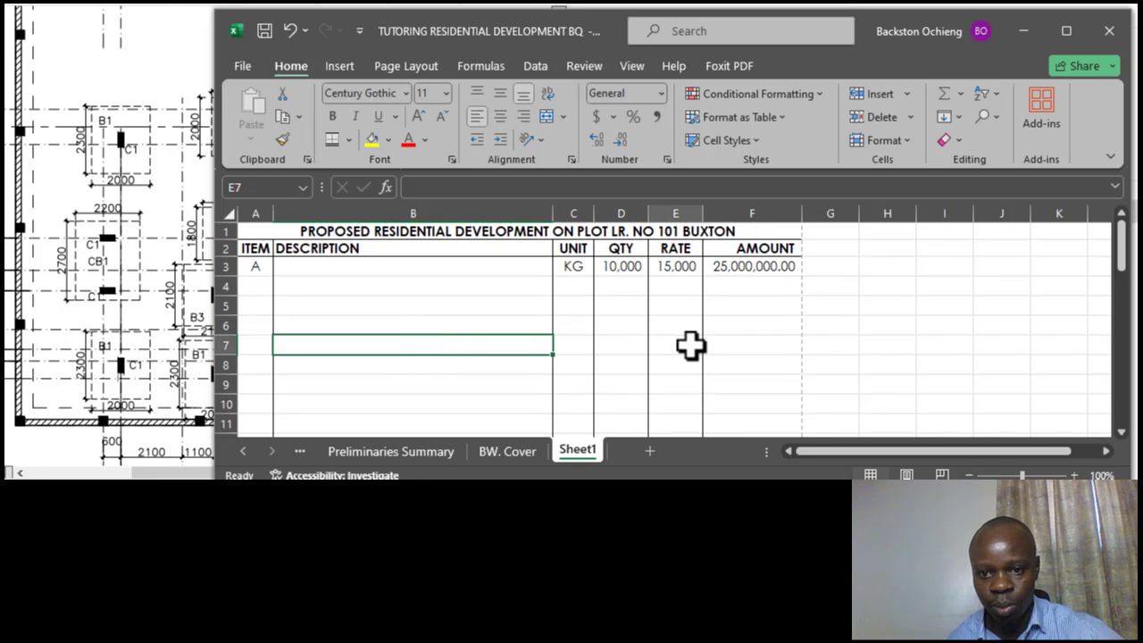
{"action": "left_click", "coordinate": [264, 29]}
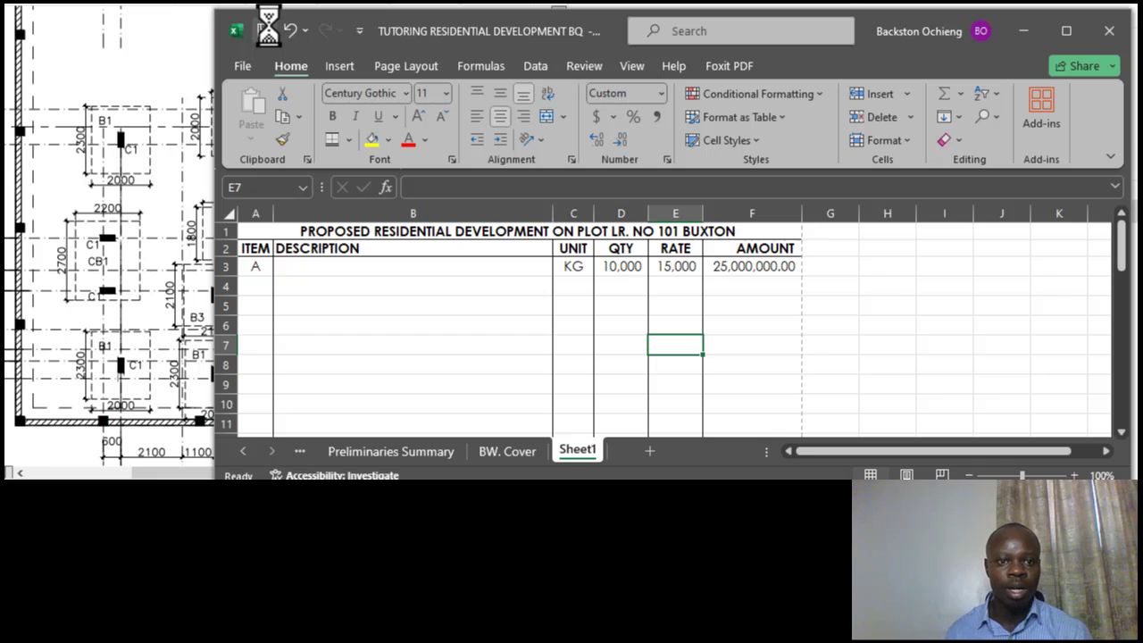
Step: Examine the print preview of Sheet1, checking the headings, column lines and total row, and return to the sheet
{"action": "left_click", "coordinate": [469, 384]}
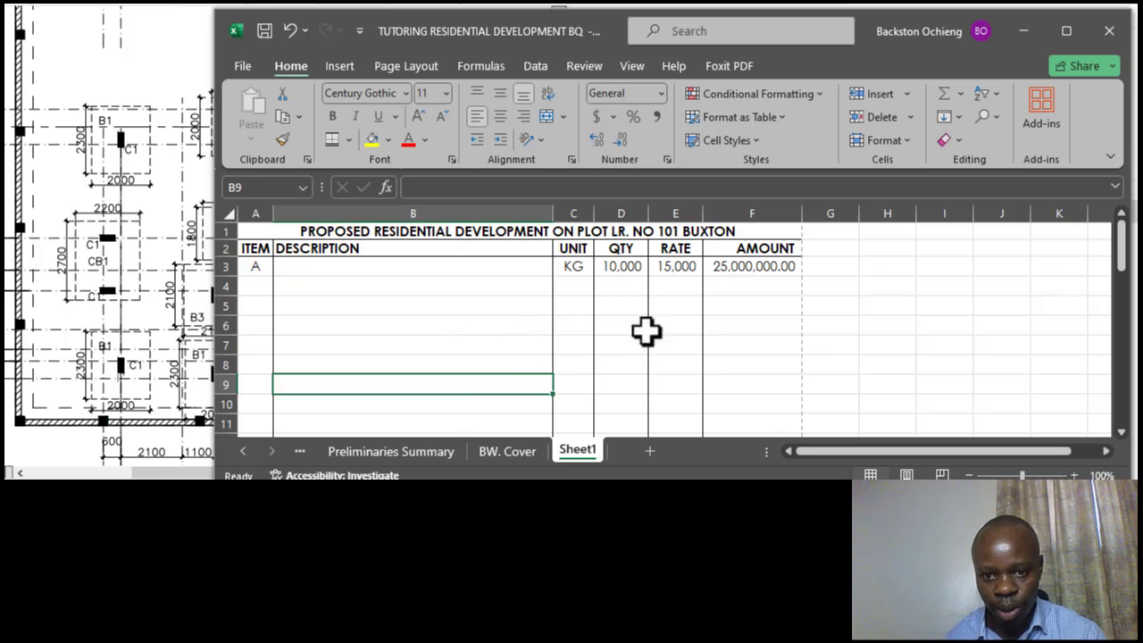
{"action": "left_click", "coordinate": [684, 348]}
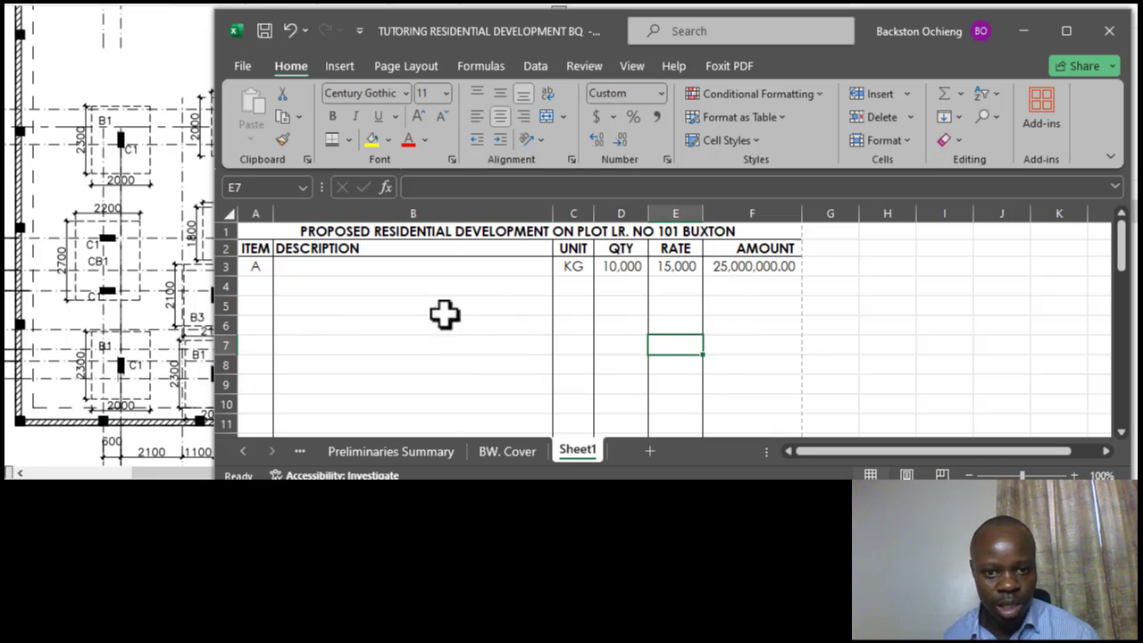
{"action": "key", "text": "ctrl+p"}
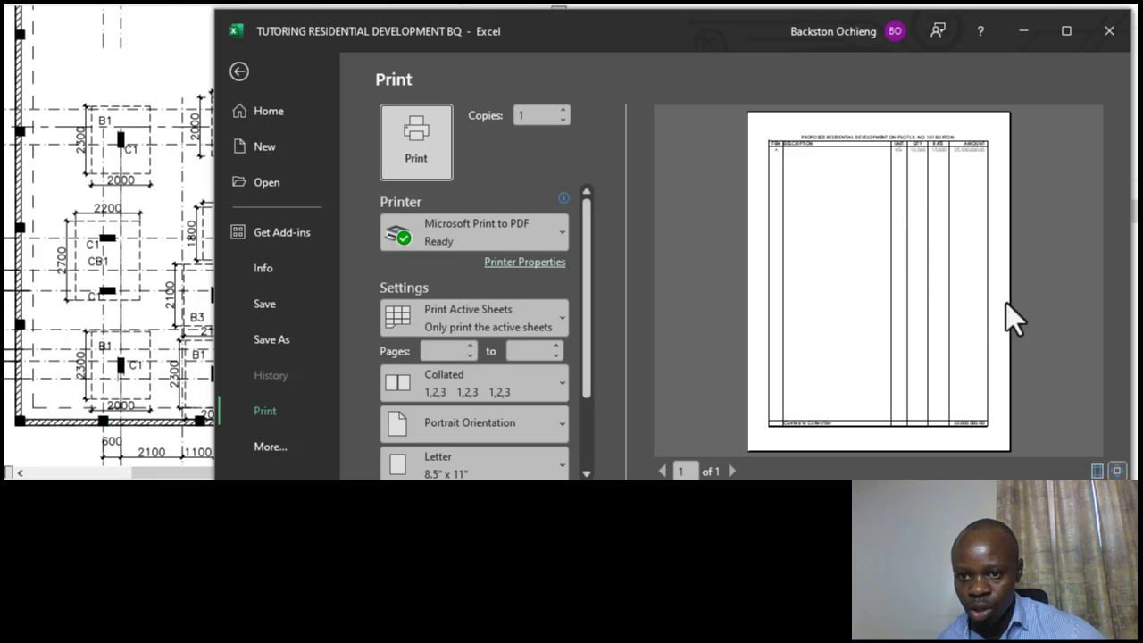
{"action": "left_click", "coordinate": [923, 126]}
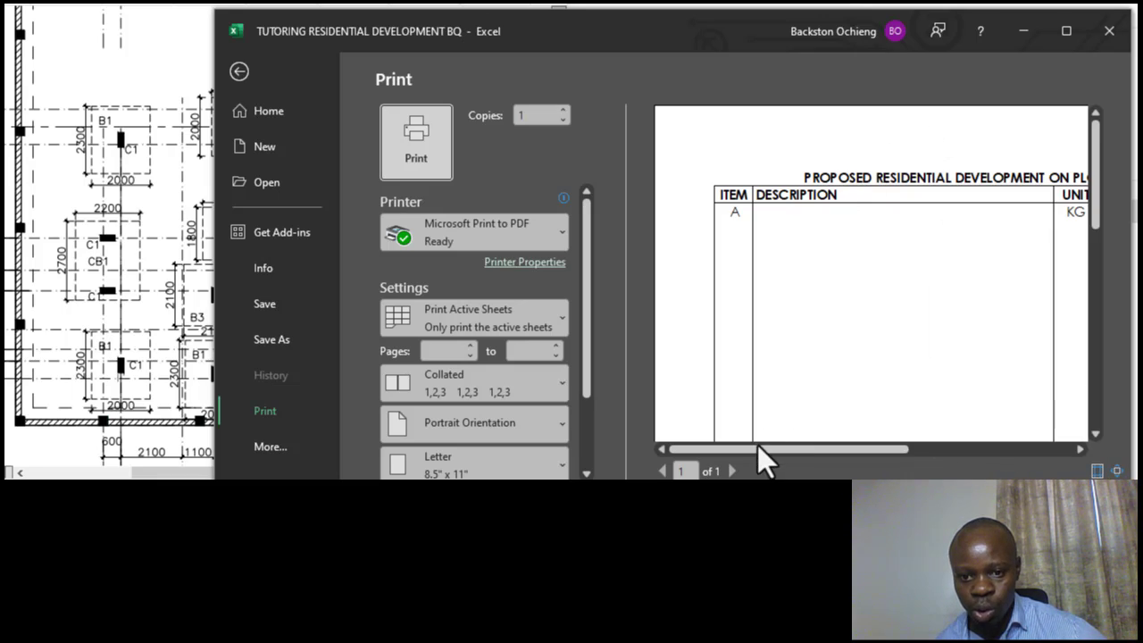
{"action": "left_click_drag", "start_coordinate": [758, 445], "coordinate": [954, 457]}
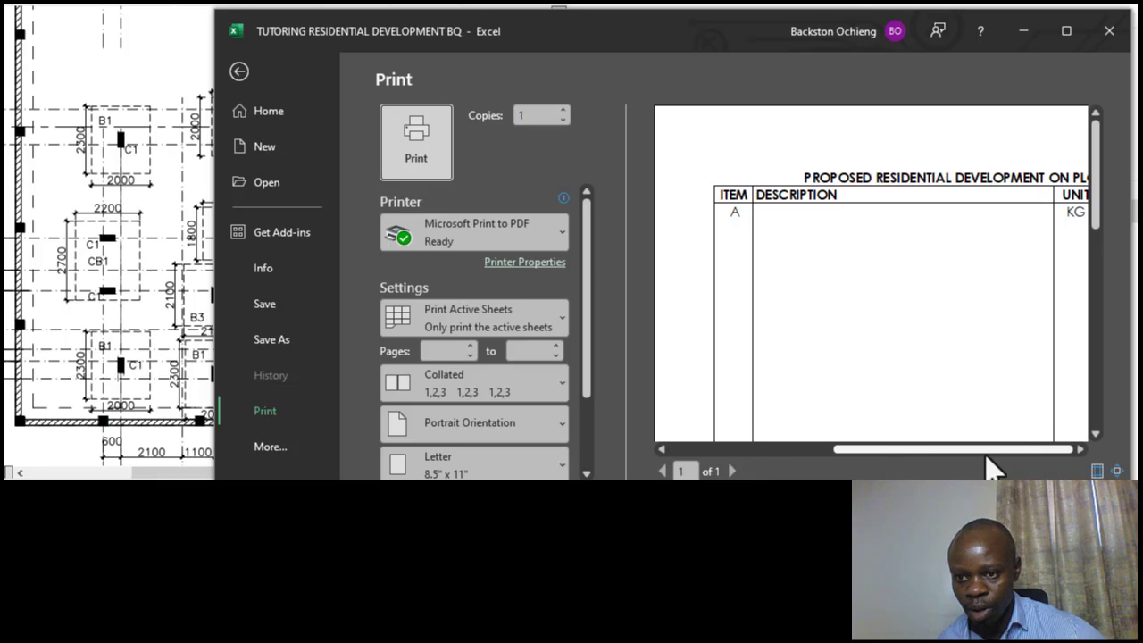
{"action": "scroll", "coordinate": [849, 208], "scroll_direction": "down", "scroll_amount": 5}
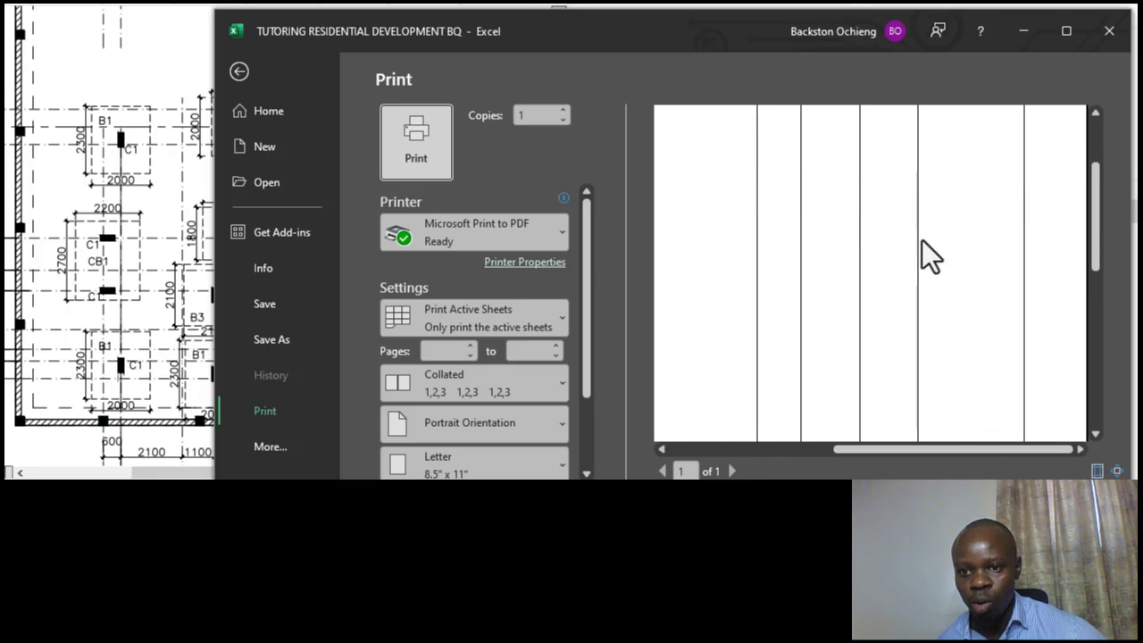
{"action": "scroll", "coordinate": [949, 368], "scroll_direction": "down", "scroll_amount": 5}
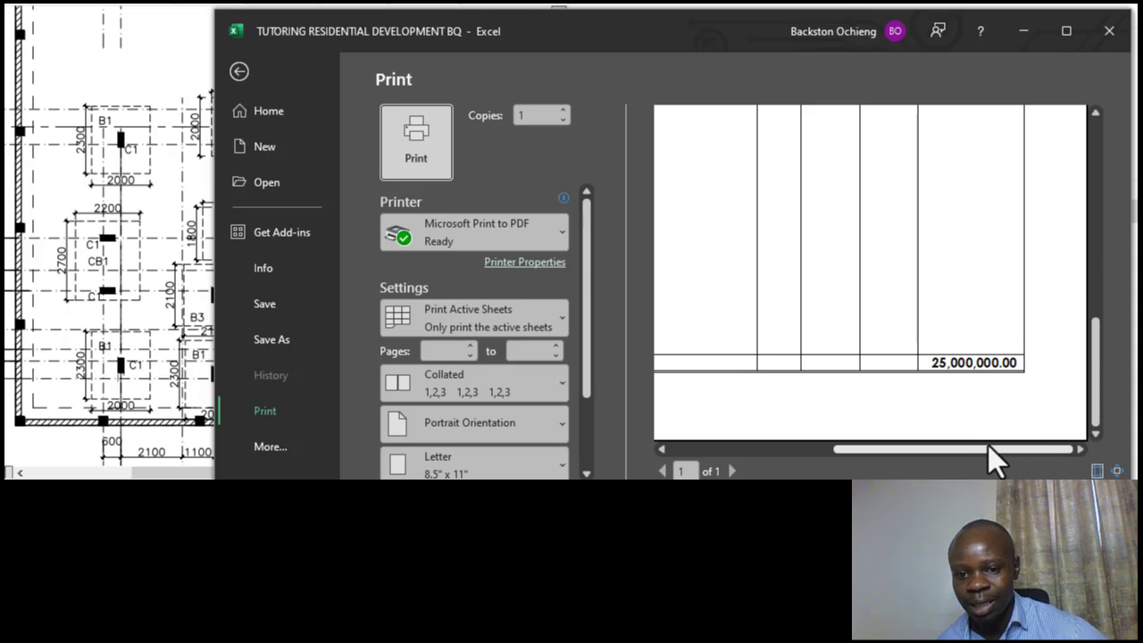
{"action": "left_click_drag", "start_coordinate": [987, 449], "coordinate": [801, 450]}
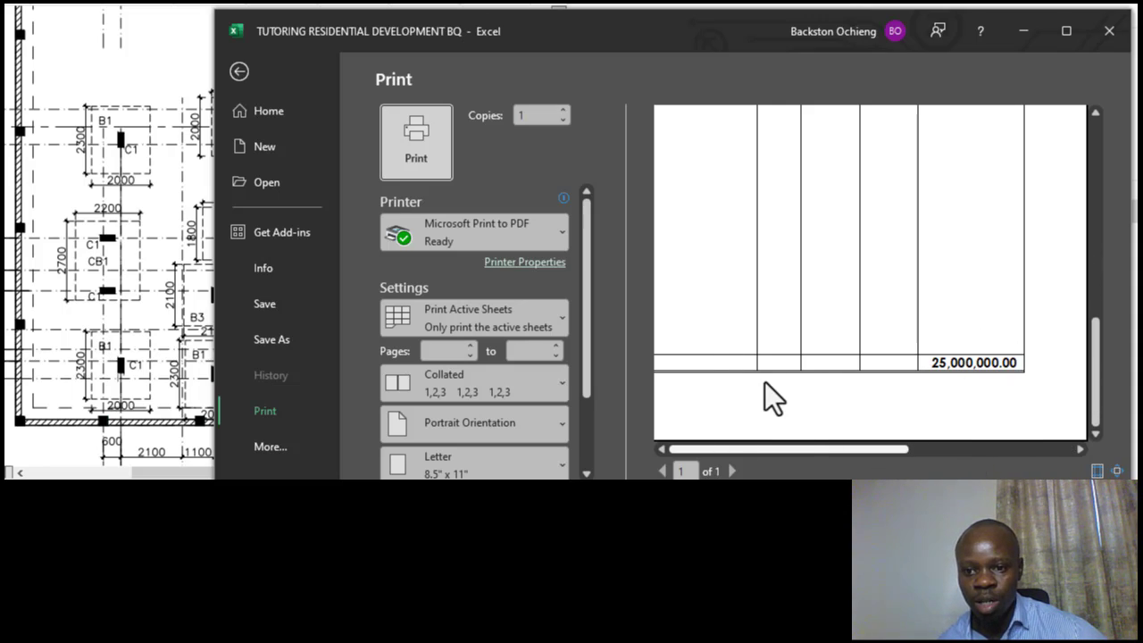
{"action": "scroll", "coordinate": [768, 396], "scroll_direction": "up", "scroll_amount": 3}
{"action": "scroll", "coordinate": [806, 368], "scroll_direction": "up", "scroll_amount": 4}
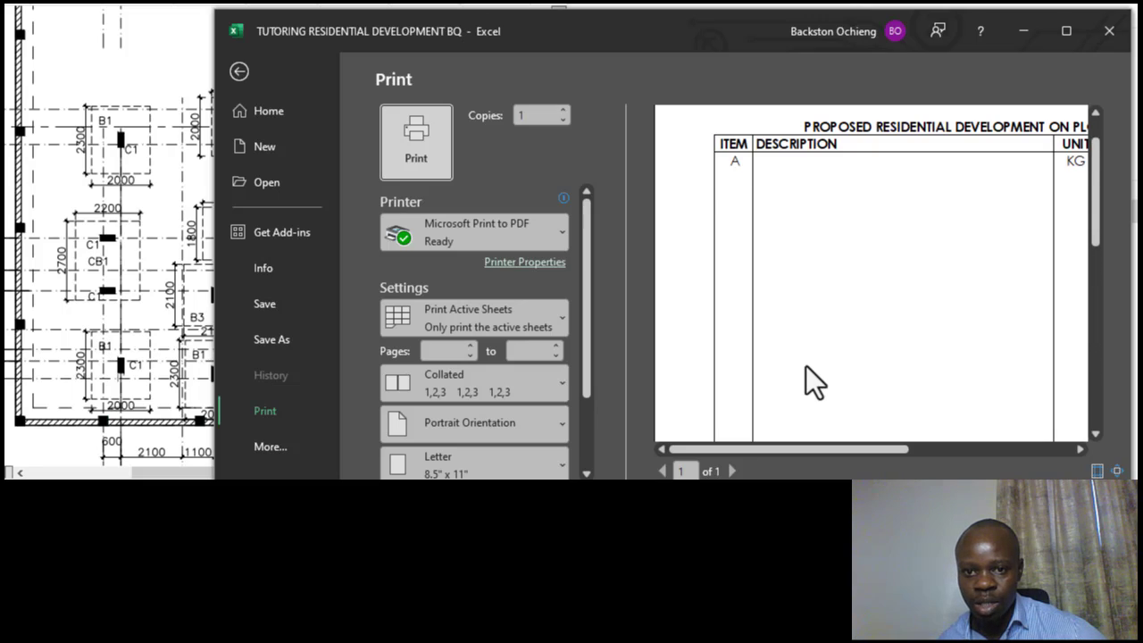
{"action": "left_click", "coordinate": [238, 73]}
Step: Check the project title cell's formula and review the bill page down to its collection row
{"action": "left_click", "coordinate": [425, 270]}
{"action": "left_click", "coordinate": [434, 343]}
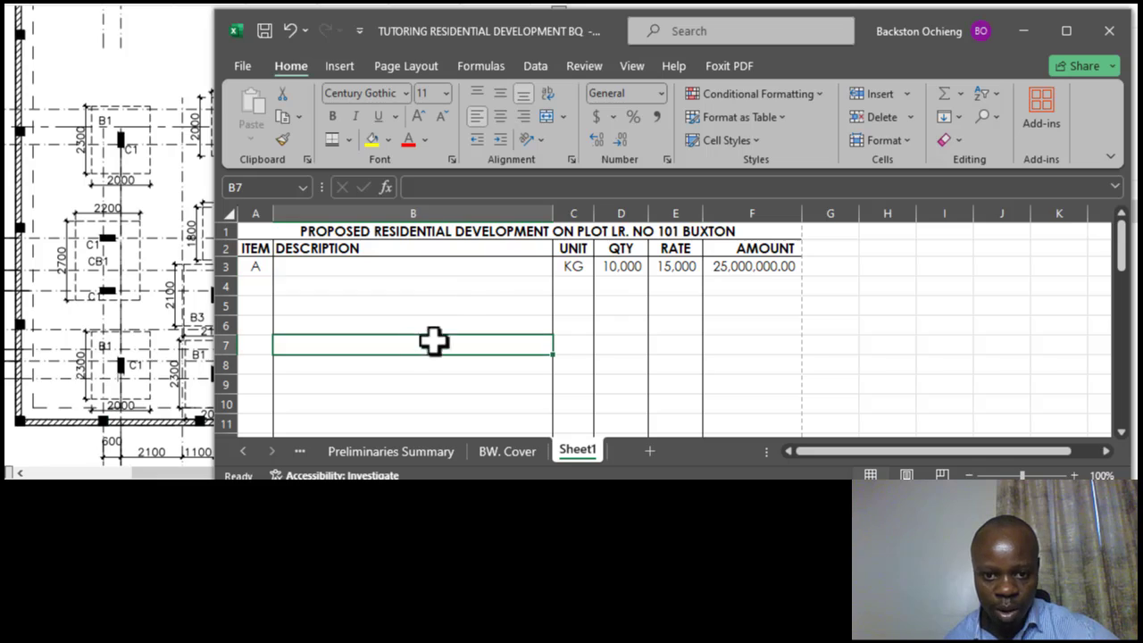
{"action": "left_click", "coordinate": [447, 305]}
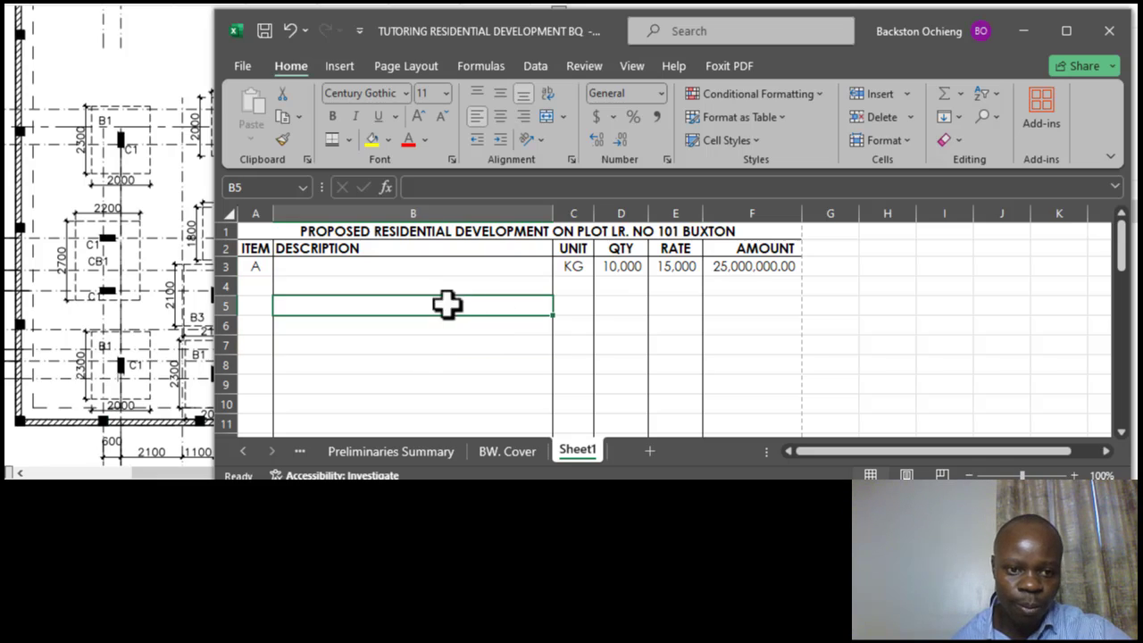
{"action": "left_click", "coordinate": [401, 237]}
{"action": "scroll", "coordinate": [452, 334], "scroll_direction": "down", "scroll_amount": 7}
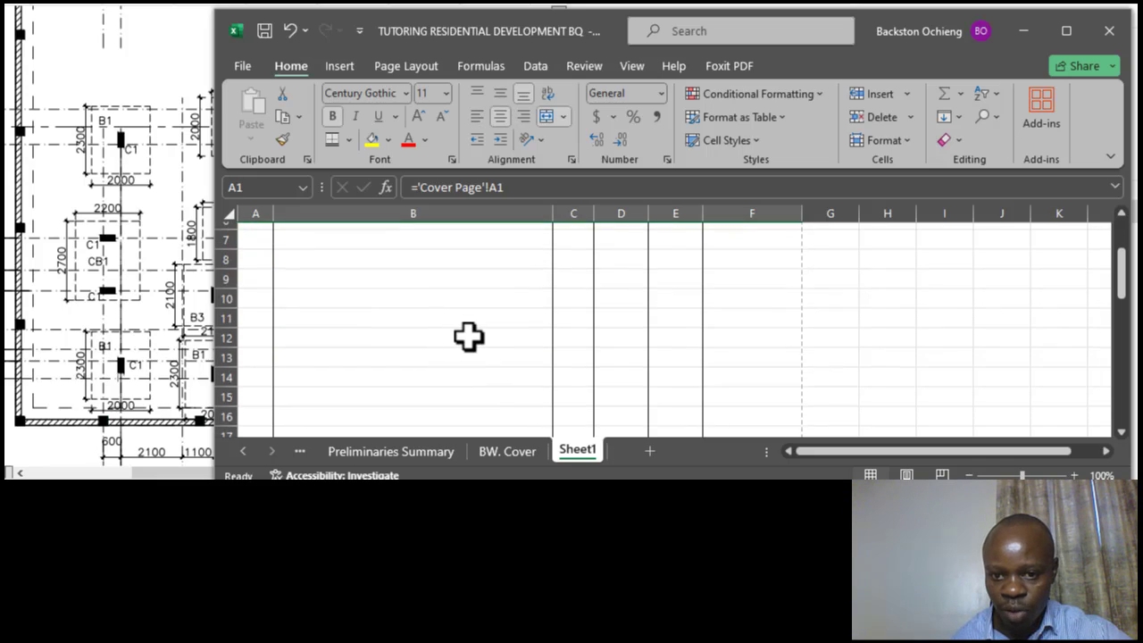
{"action": "scroll", "coordinate": [618, 349], "scroll_direction": "down", "scroll_amount": 6}
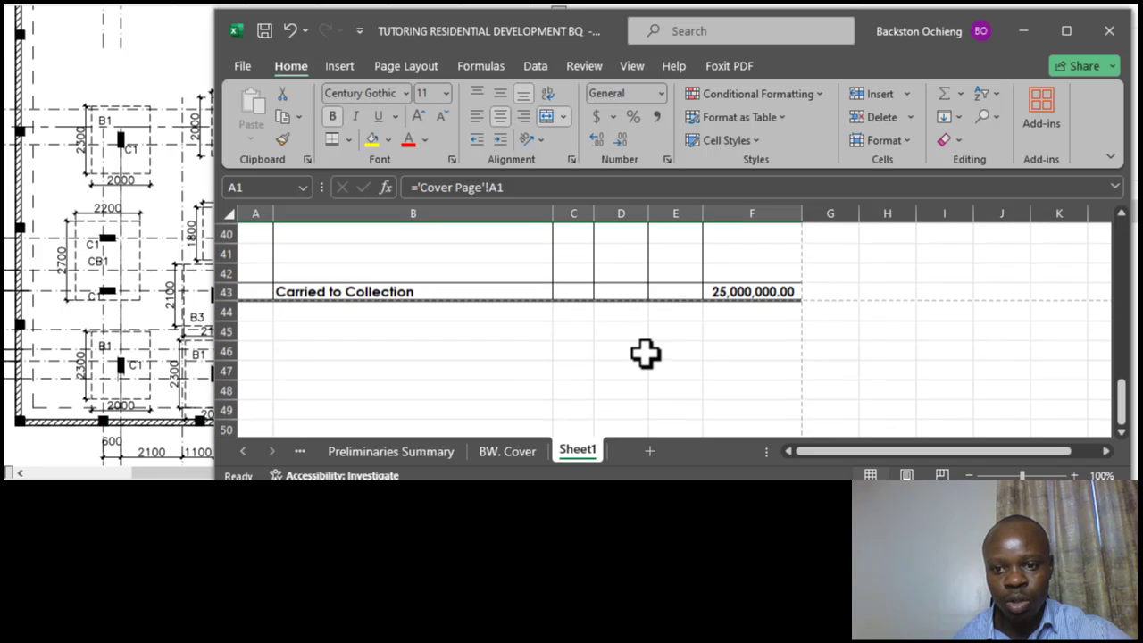
{"action": "scroll", "coordinate": [645, 352], "scroll_direction": "up", "scroll_amount": 10}
{"action": "scroll", "coordinate": [507, 343], "scroll_direction": "up", "scroll_amount": 3}
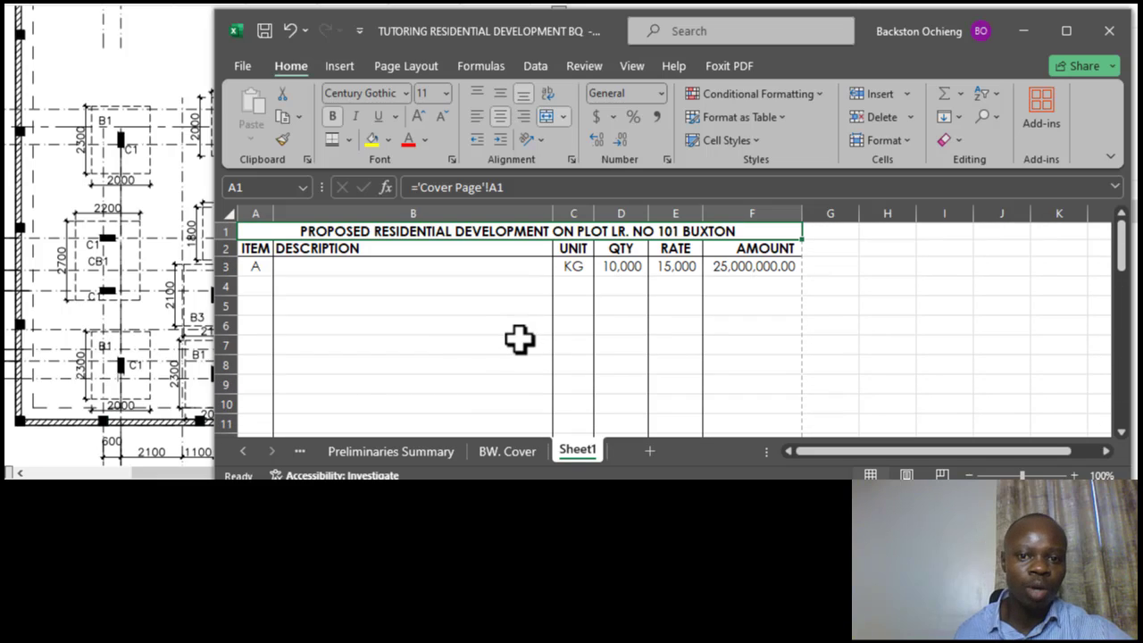
{"action": "left_click", "coordinate": [435, 357]}
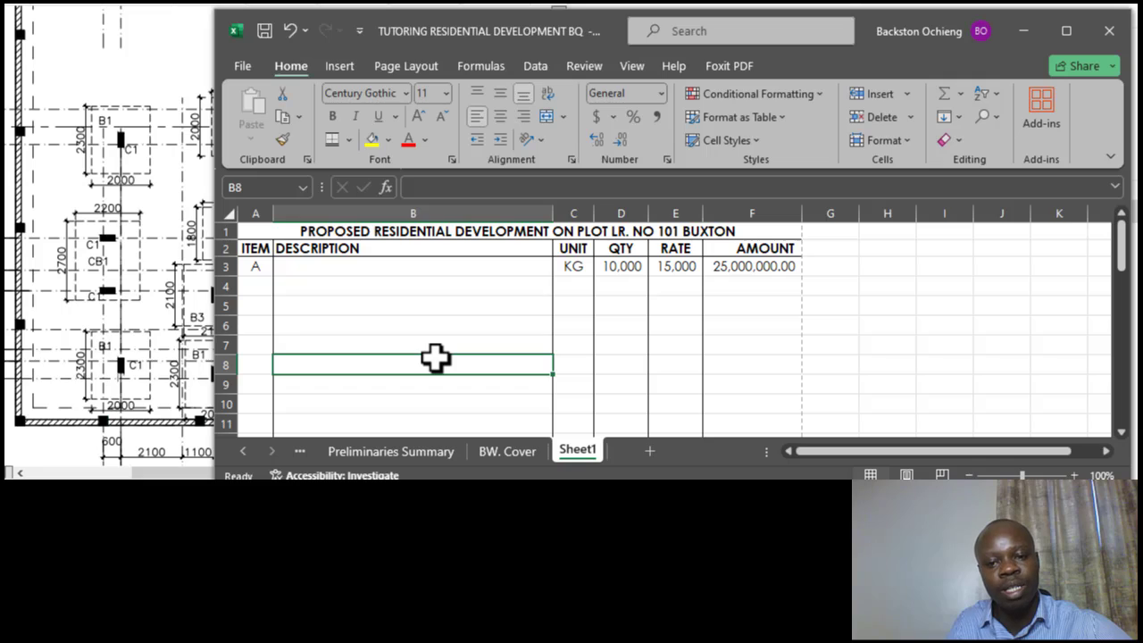
{"action": "left_click", "coordinate": [448, 306]}
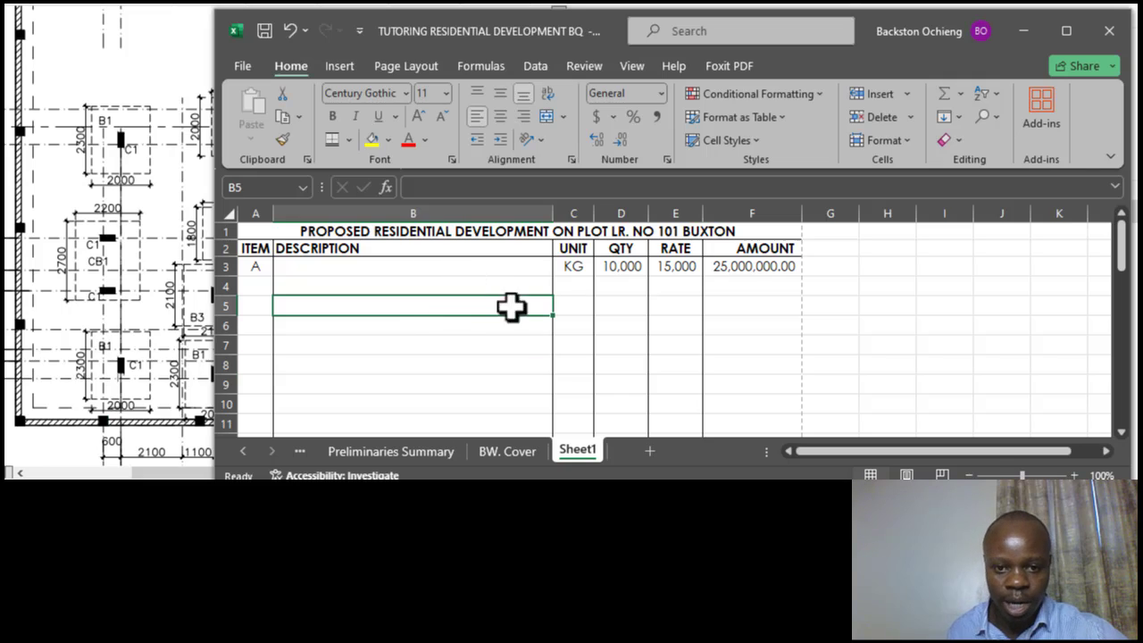
{"action": "left_click", "coordinate": [503, 384]}
{"action": "left_click", "coordinate": [391, 307]}
{"action": "left_click", "coordinate": [462, 379]}
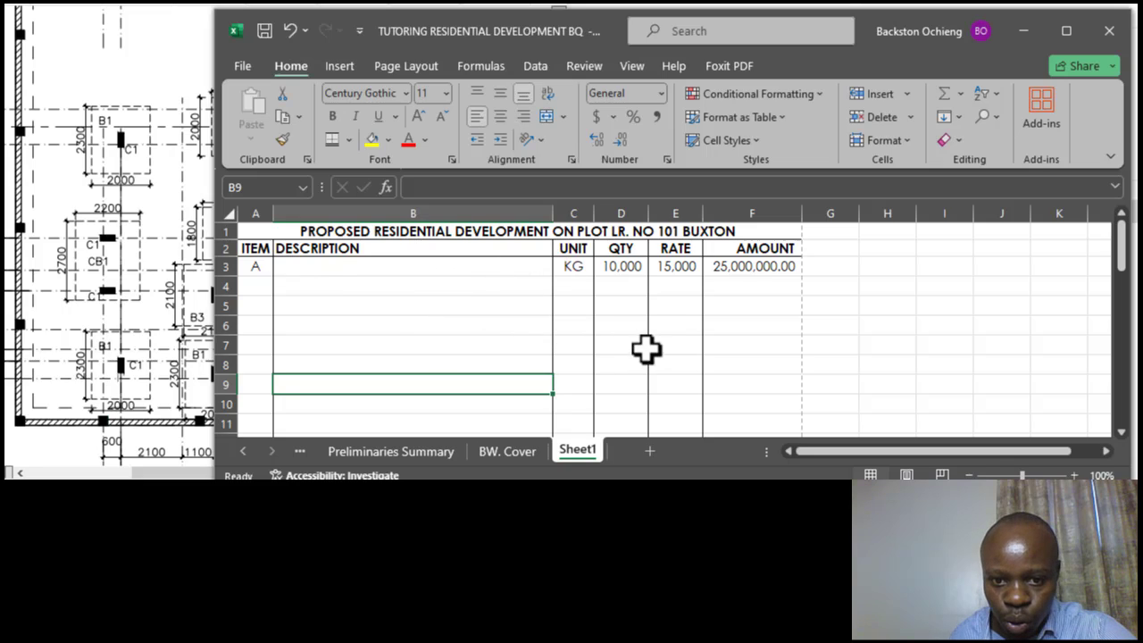
{"action": "left_click", "coordinate": [326, 285]}
{"action": "left_click", "coordinate": [330, 266]}
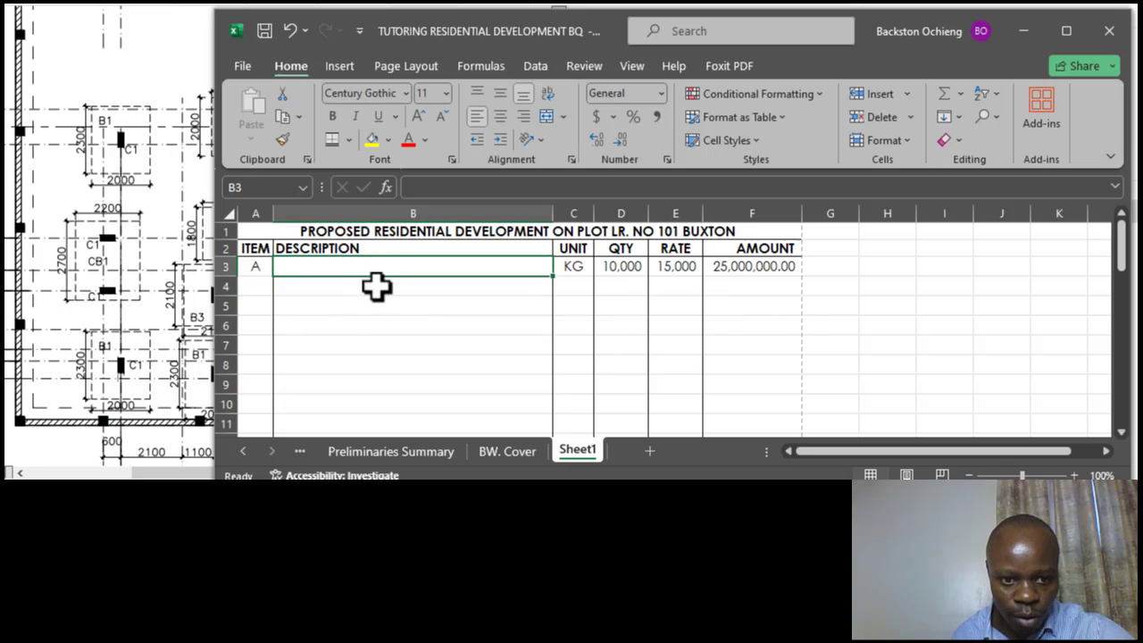
{"action": "left_click", "coordinate": [348, 326]}
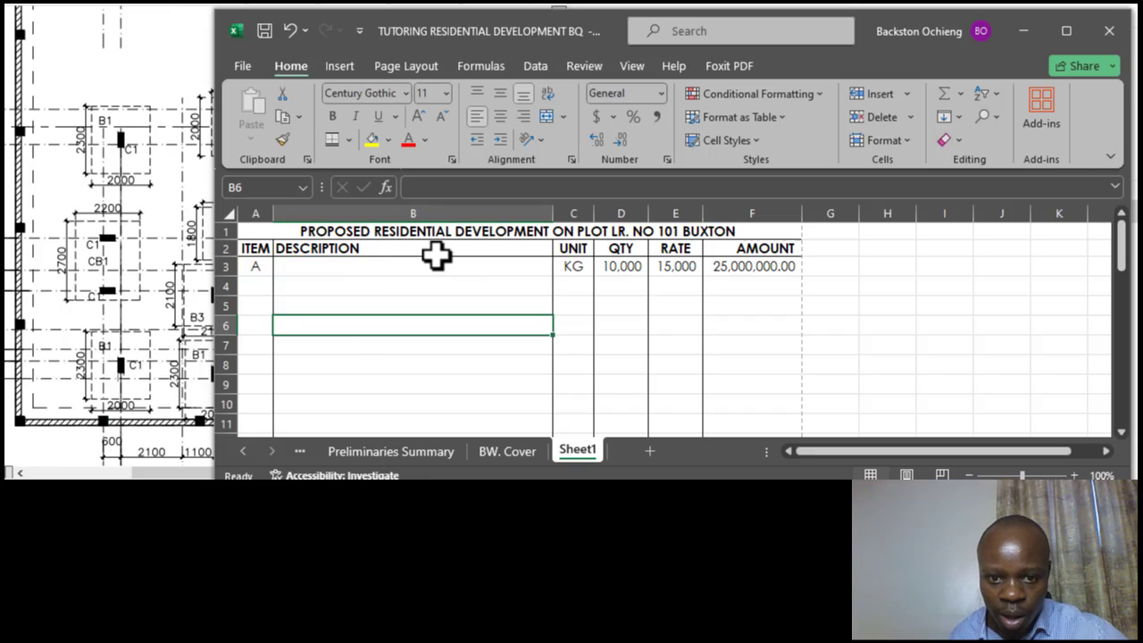
Step: Set rows 1 and 2 ($1:$2) of Sheet1 as print titles that repeat at the top of every printed page
{"action": "left_click_drag", "start_coordinate": [226, 231], "coordinate": [226, 250]}
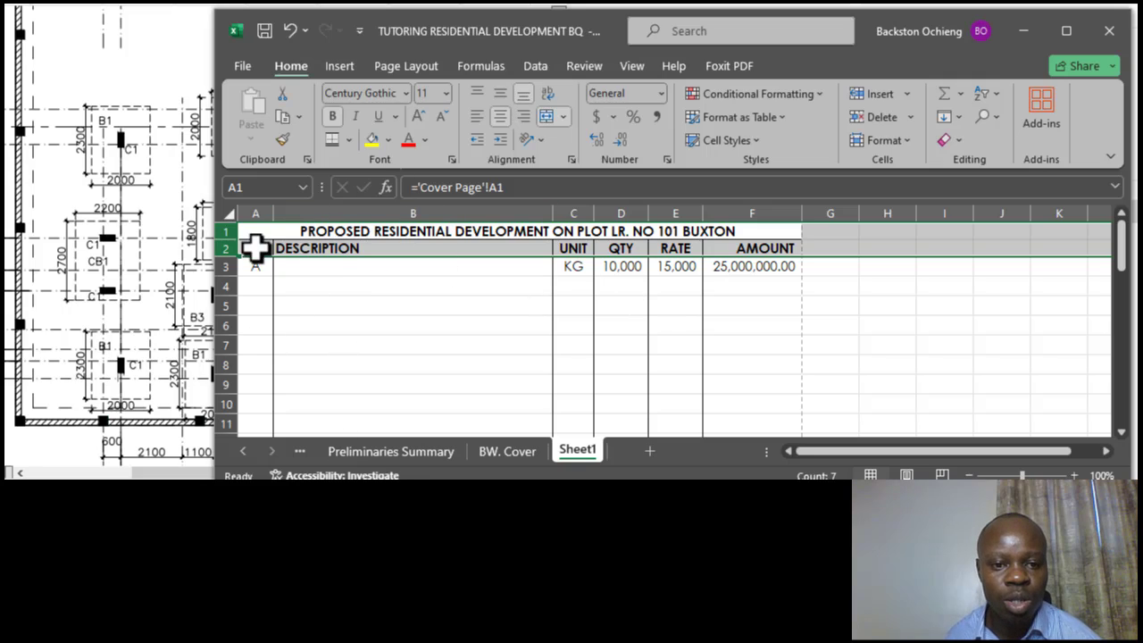
{"action": "left_click", "coordinate": [410, 64]}
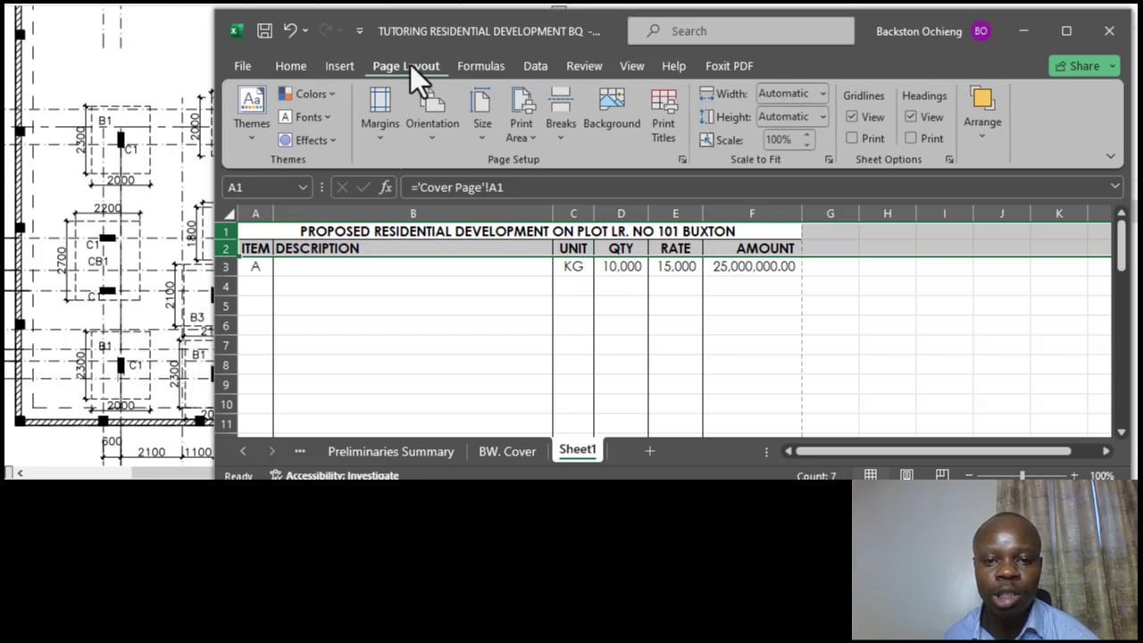
{"action": "left_click", "coordinate": [662, 108]}
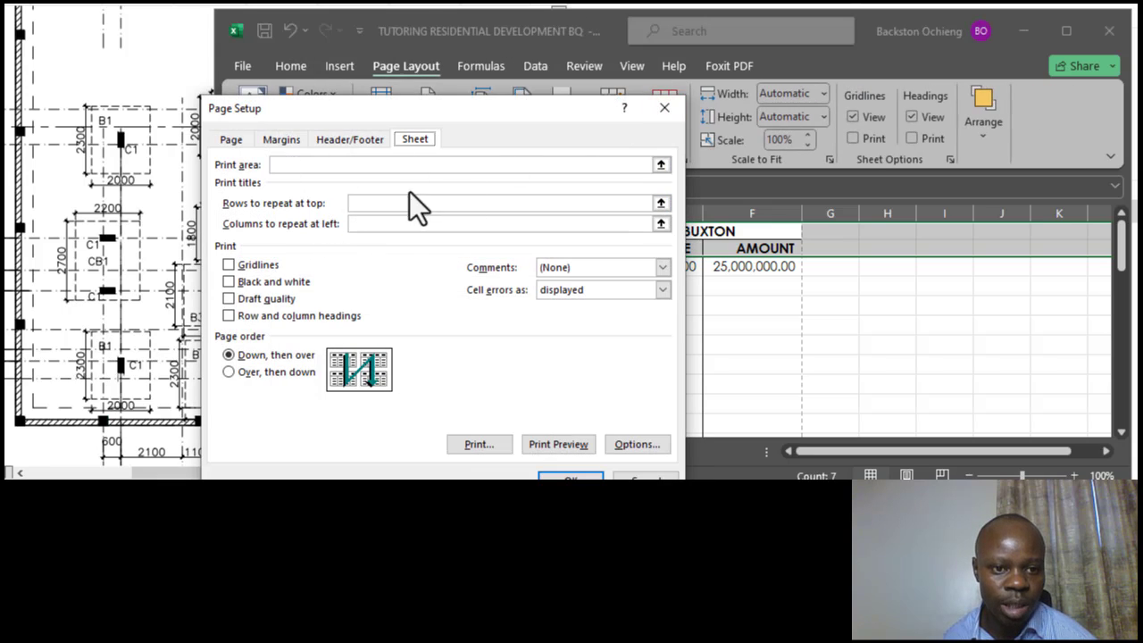
{"action": "left_click", "coordinate": [359, 205]}
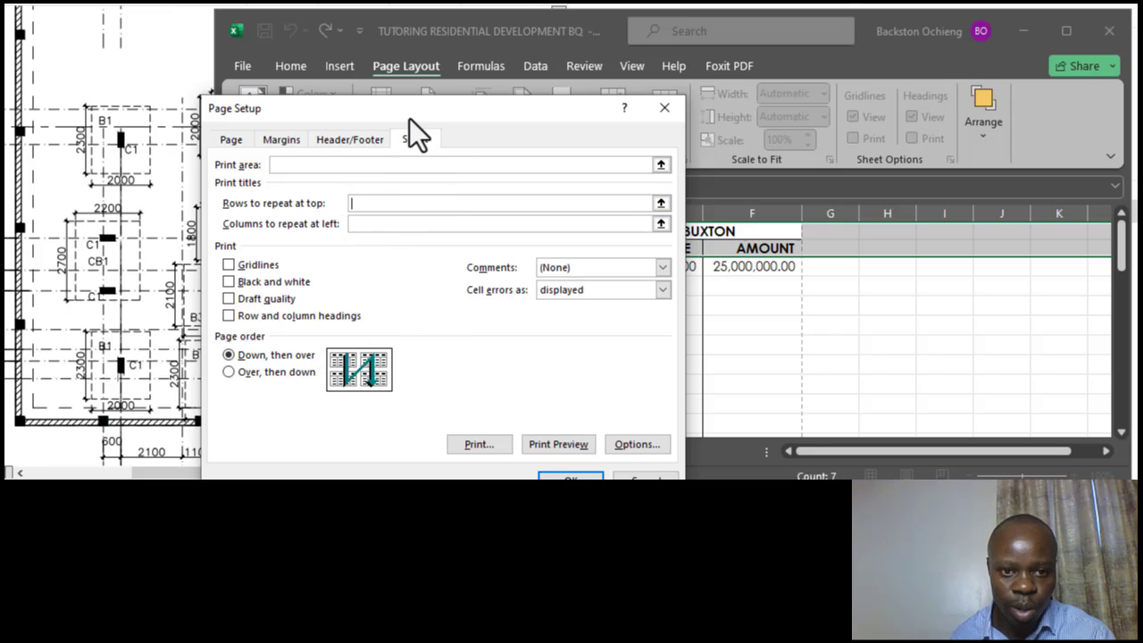
{"action": "left_click_drag", "start_coordinate": [418, 109], "coordinate": [511, 292]}
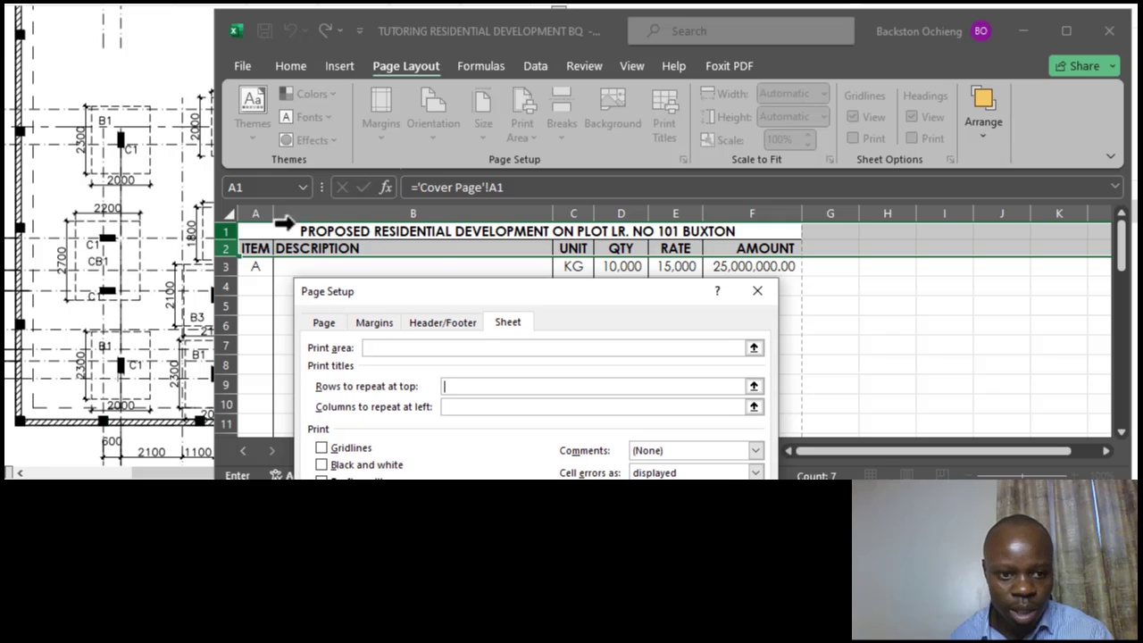
{"action": "left_click_drag", "start_coordinate": [223, 231], "coordinate": [234, 252]}
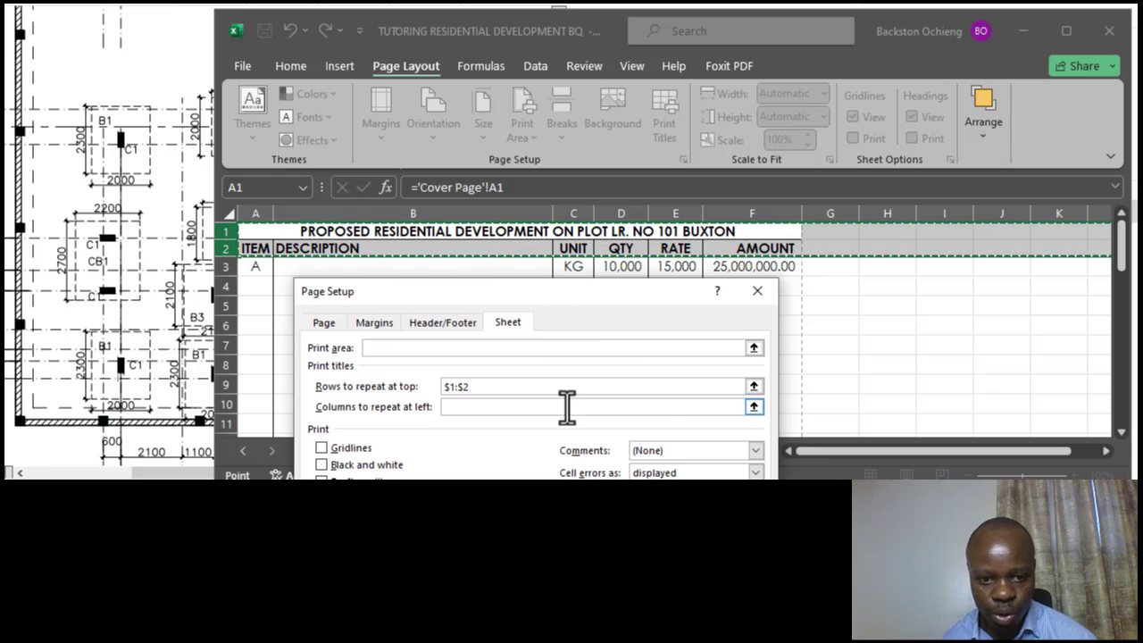
{"action": "left_click_drag", "start_coordinate": [451, 294], "coordinate": [459, 93]}
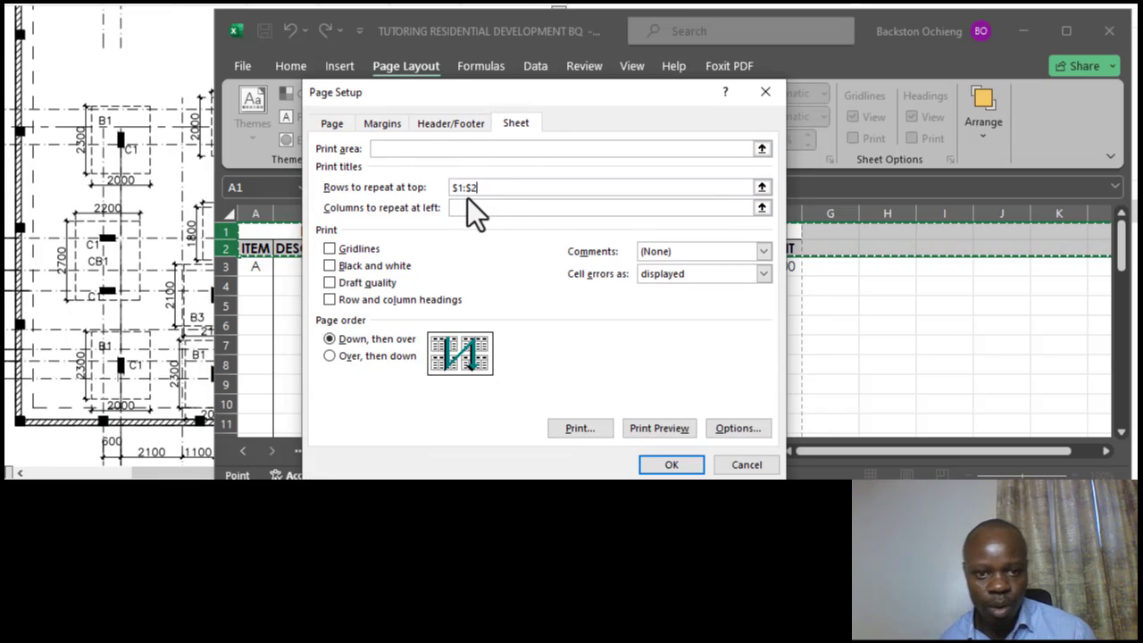
{"action": "left_click", "coordinate": [670, 464]}
{"action": "left_click", "coordinate": [351, 342]}
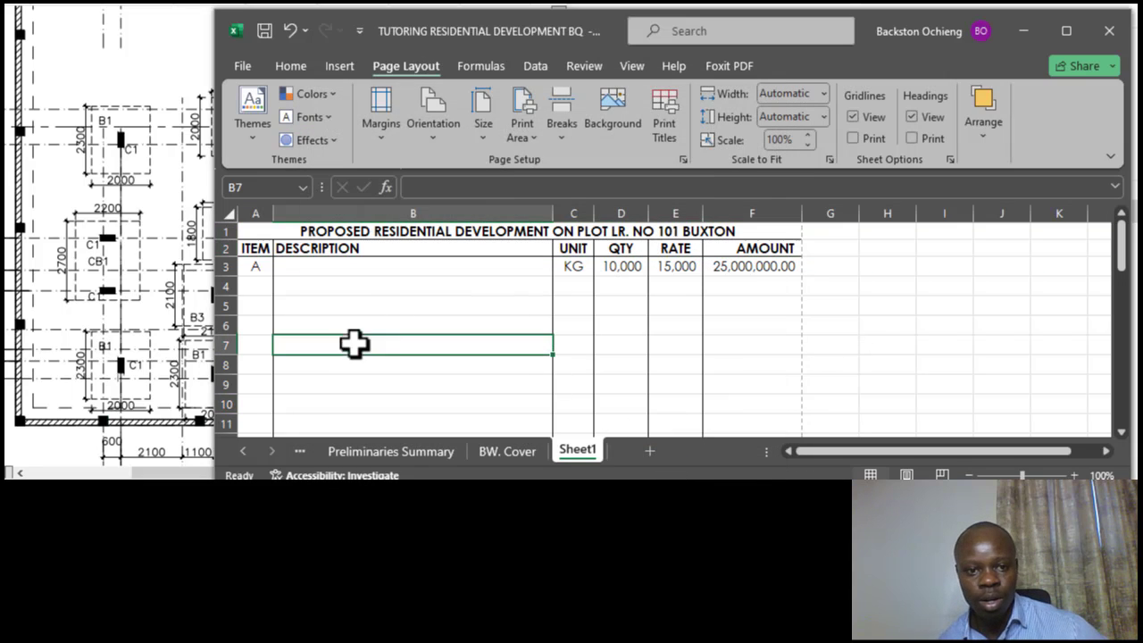
Step: Check Sheet1 down to its collection row and in the print preview, and return to the sheet
{"action": "scroll", "coordinate": [858, 349], "scroll_direction": "down", "scroll_amount": 6}
{"action": "scroll", "coordinate": [850, 393], "scroll_direction": "down", "scroll_amount": 7}
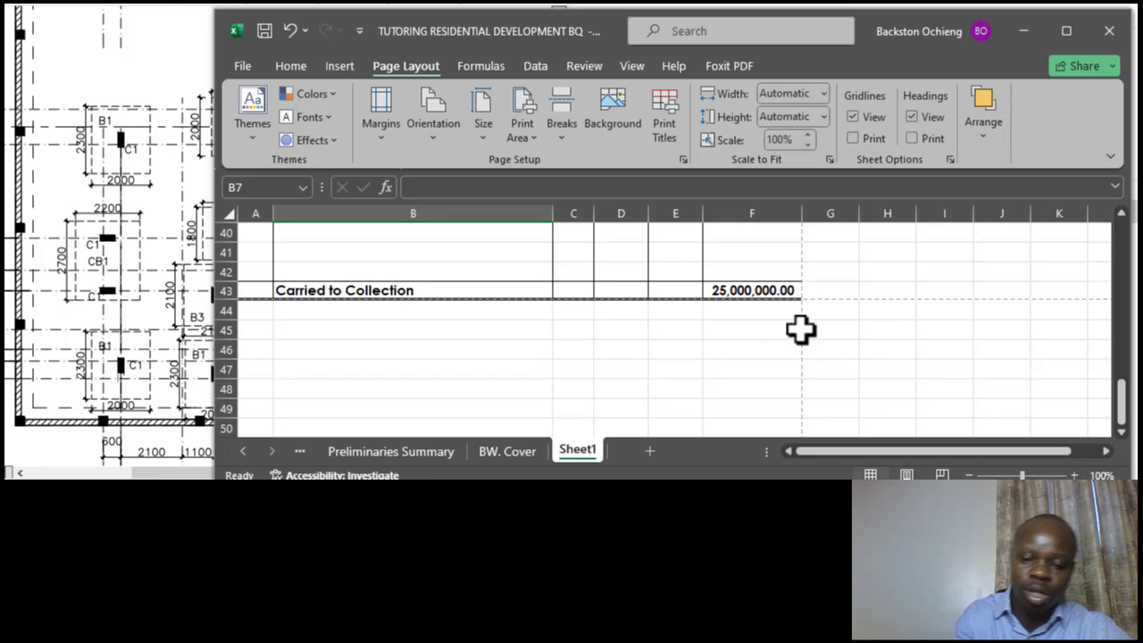
{"action": "key", "text": "ctrl+p"}
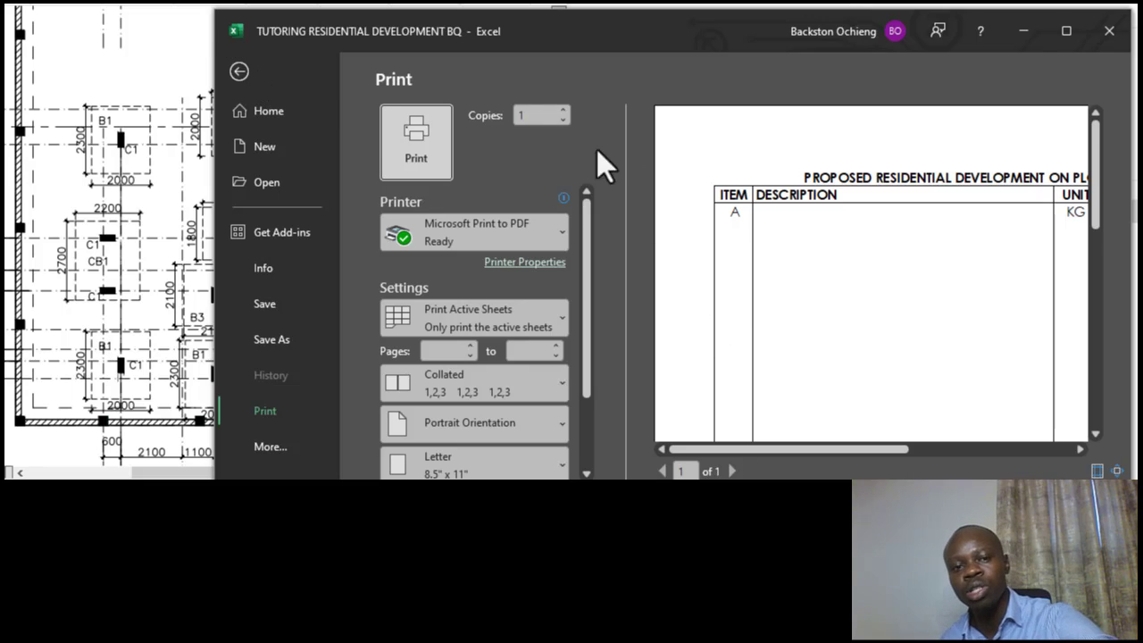
{"action": "left_click", "coordinate": [238, 72]}
Step: Enter the test text "rrtr" in cell B47, below the Carried to Collection row
{"action": "left_click", "coordinate": [436, 370]}
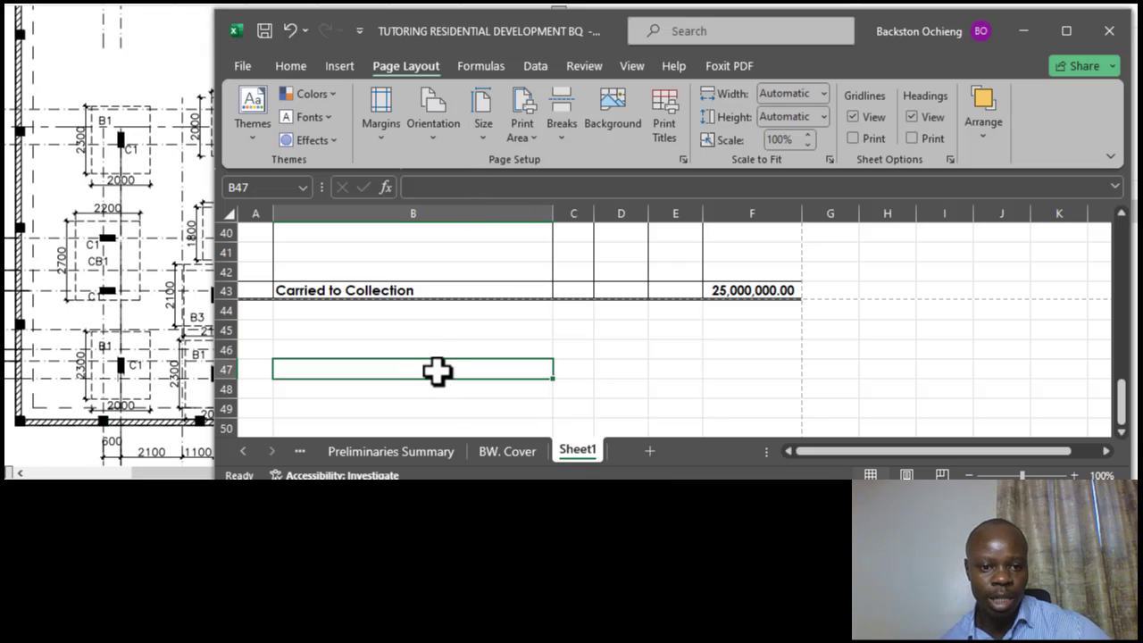
{"action": "type", "text": "r"}
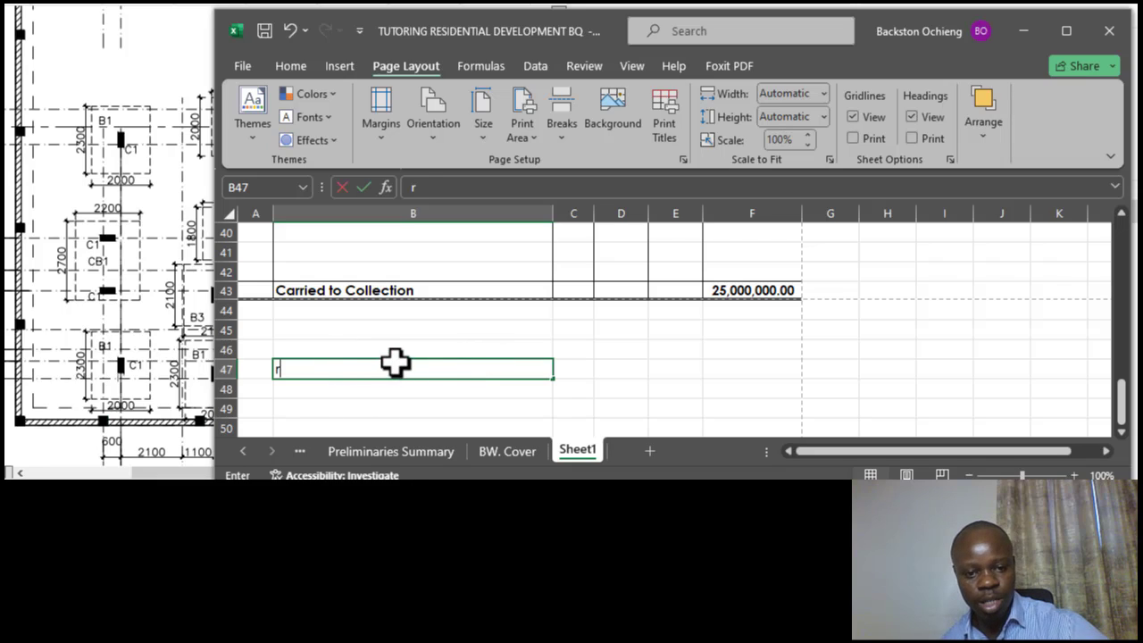
{"action": "type", "text": "rtr"}
{"action": "left_click", "coordinate": [461, 312]}
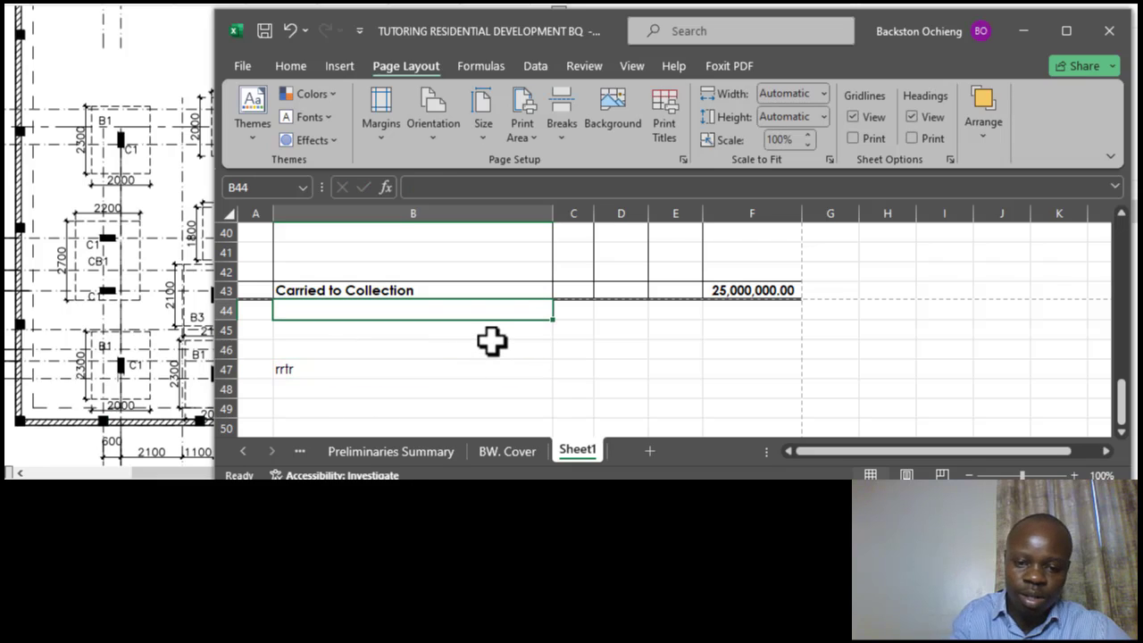
Step: Check page 2 of the print preview for the repeating project title and column headings, and return to the sheet
{"action": "key", "text": "ctrl+p"}
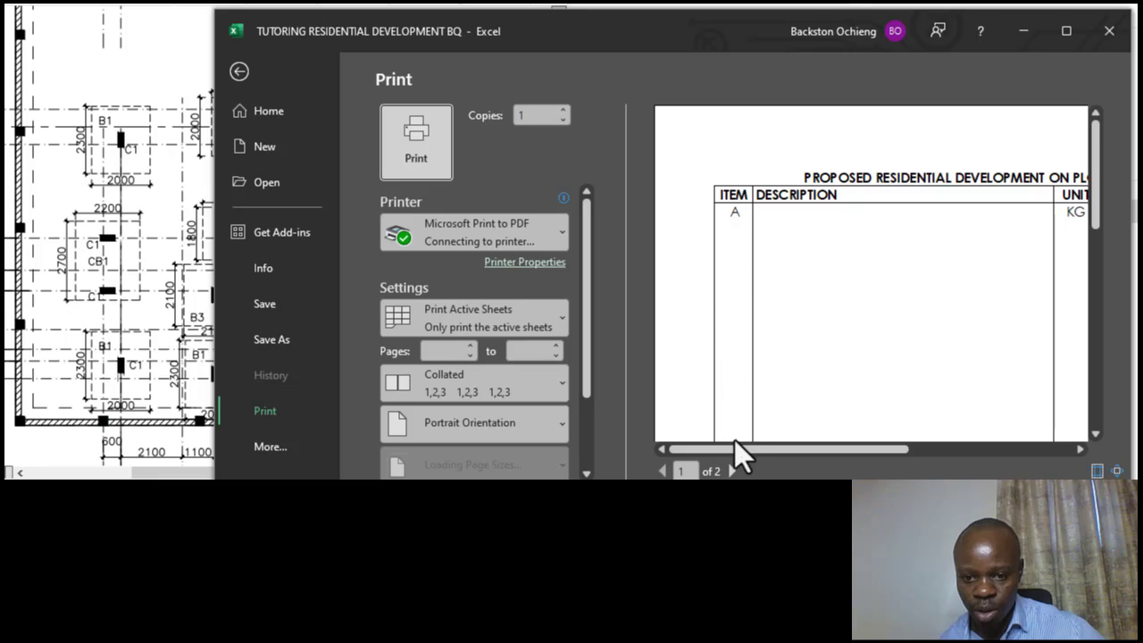
{"action": "left_click", "coordinate": [732, 471]}
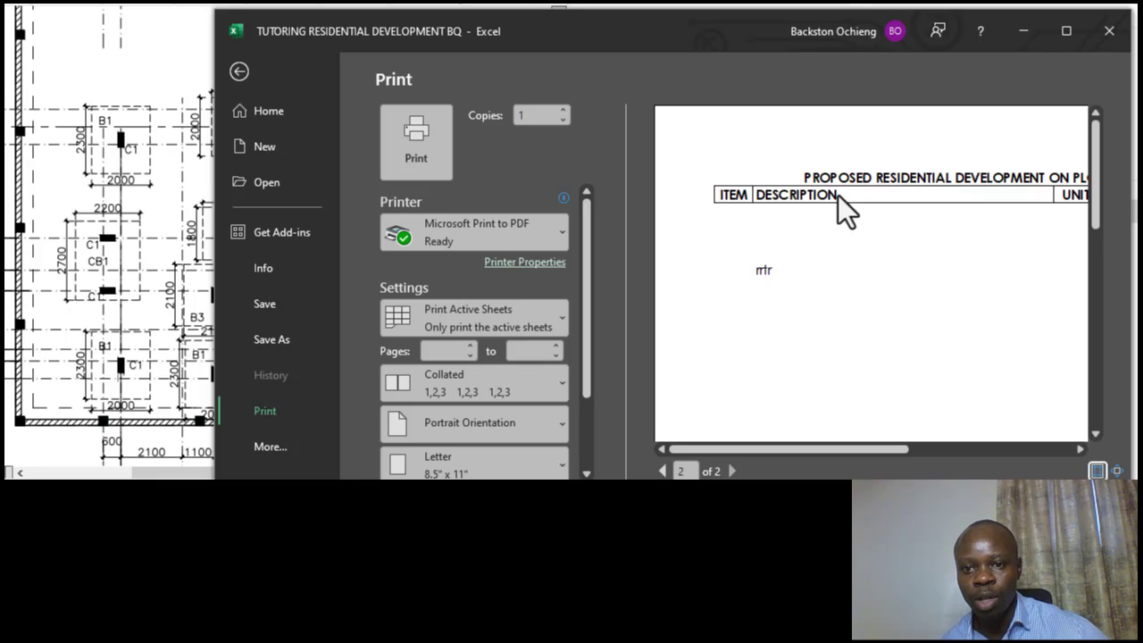
{"action": "left_click", "coordinate": [241, 70]}
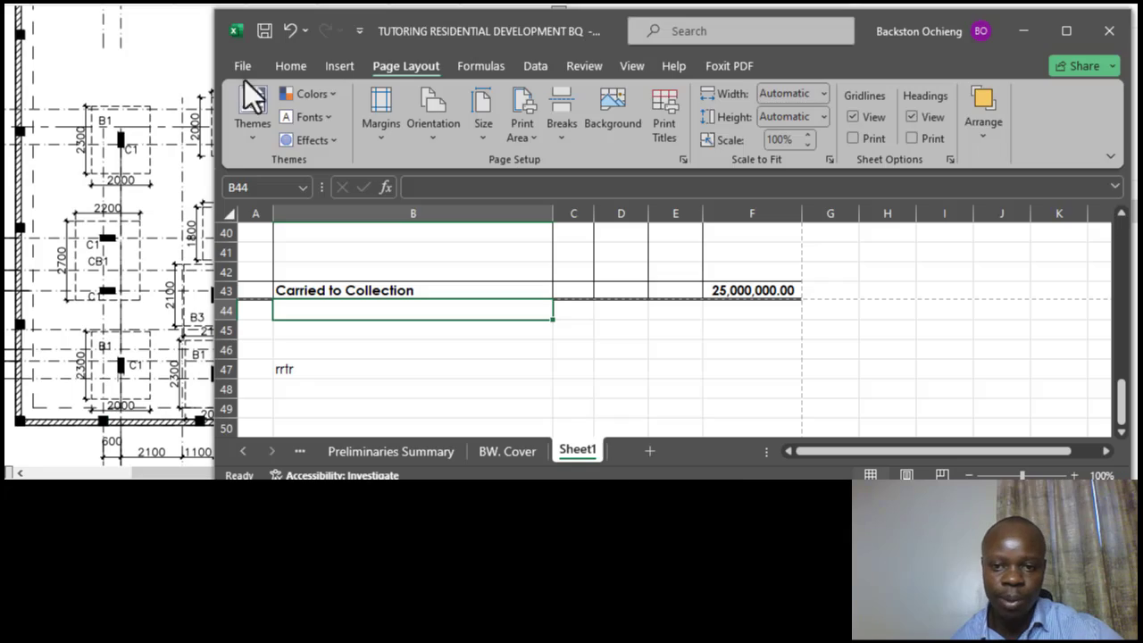
Step: Clear the test text from cell B47
{"action": "left_click", "coordinate": [312, 363]}
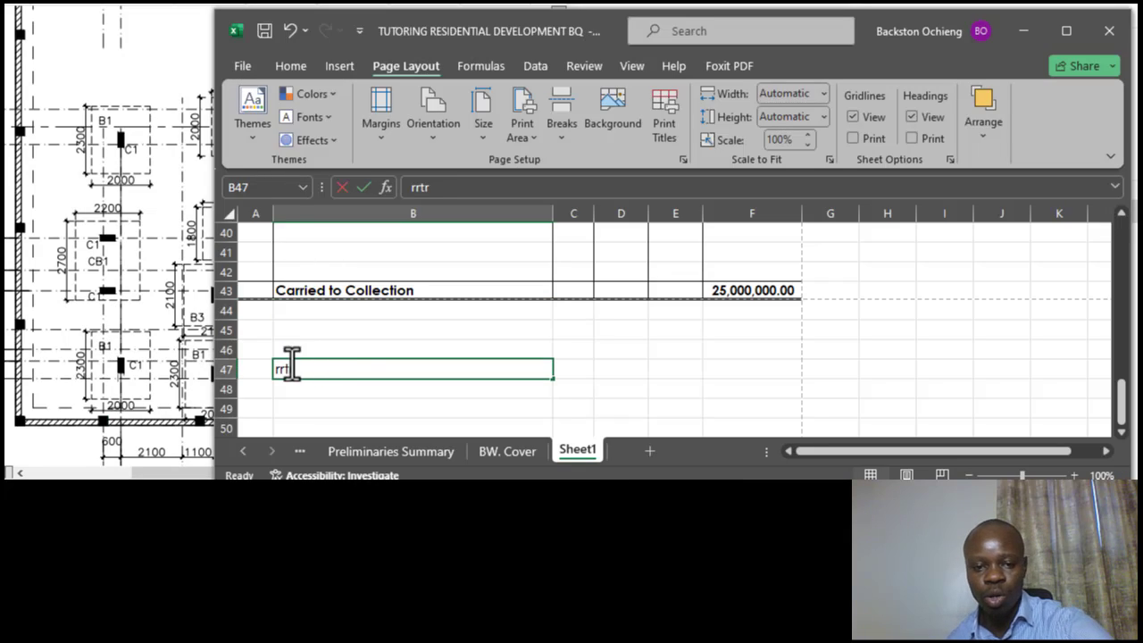
{"action": "key", "text": "BackSpace"}
{"action": "key", "text": "Up"}
Step: Clear the sample item letter and the sample unit from row 3 of the bill page
{"action": "scroll", "coordinate": [463, 328], "scroll_direction": "up", "scroll_amount": 10}
{"action": "scroll", "coordinate": [463, 328], "scroll_direction": "up", "scroll_amount": 3}
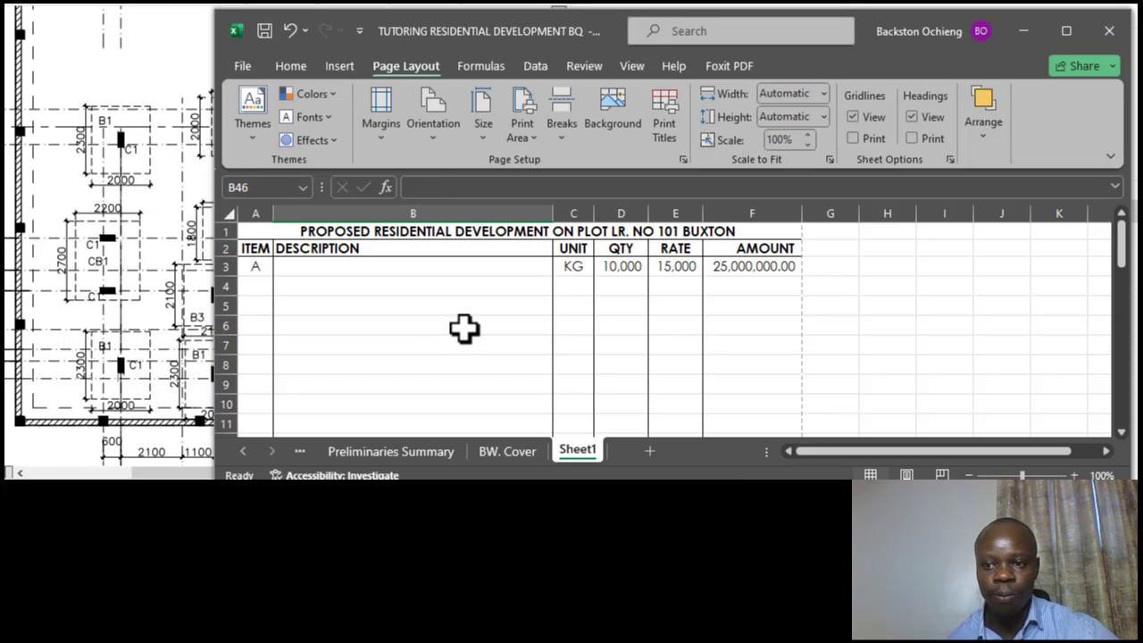
{"action": "left_click", "coordinate": [393, 361]}
{"action": "left_click", "coordinate": [264, 271]}
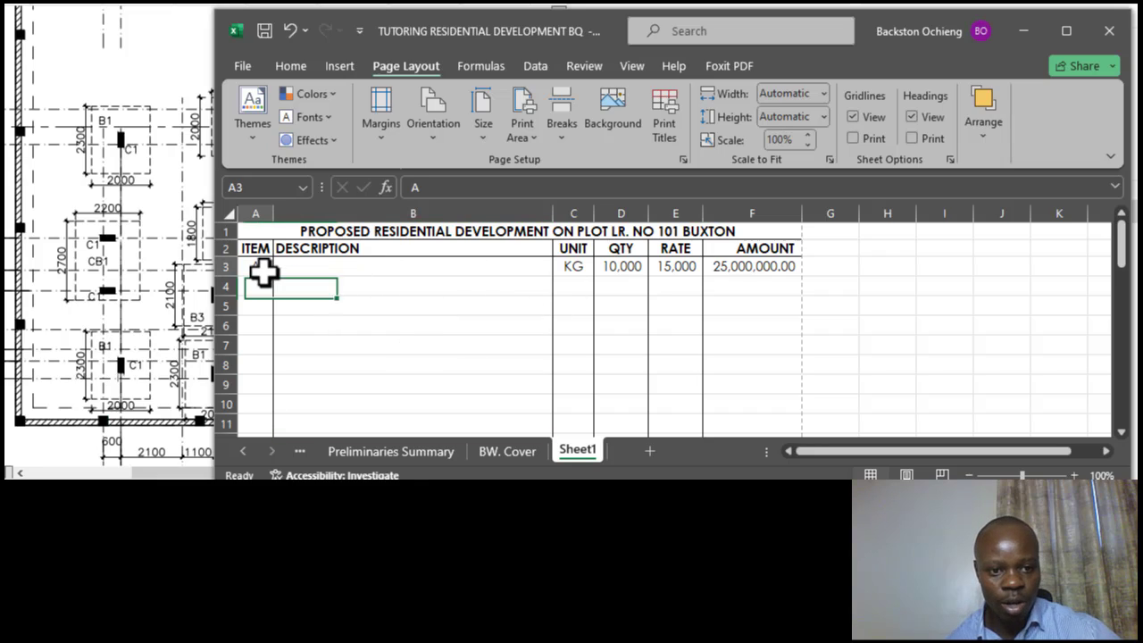
{"action": "key", "text": "BackSpace"}
{"action": "left_click", "coordinate": [337, 345]}
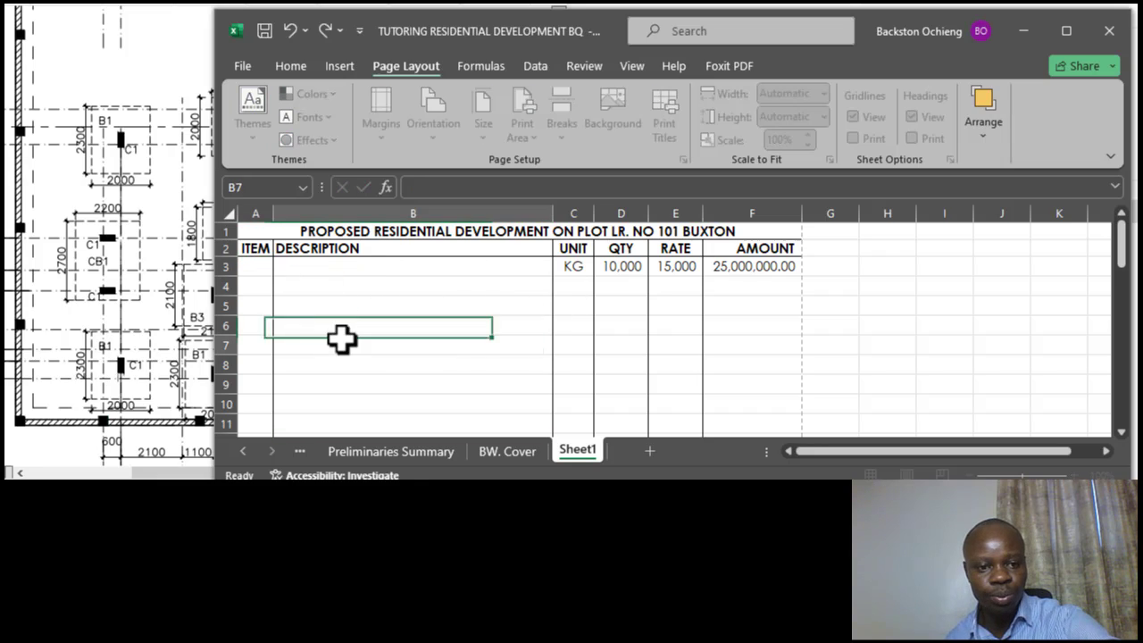
{"action": "left_click", "coordinate": [567, 272]}
{"action": "key", "text": "BackSpace"}
{"action": "left_click", "coordinate": [490, 331]}
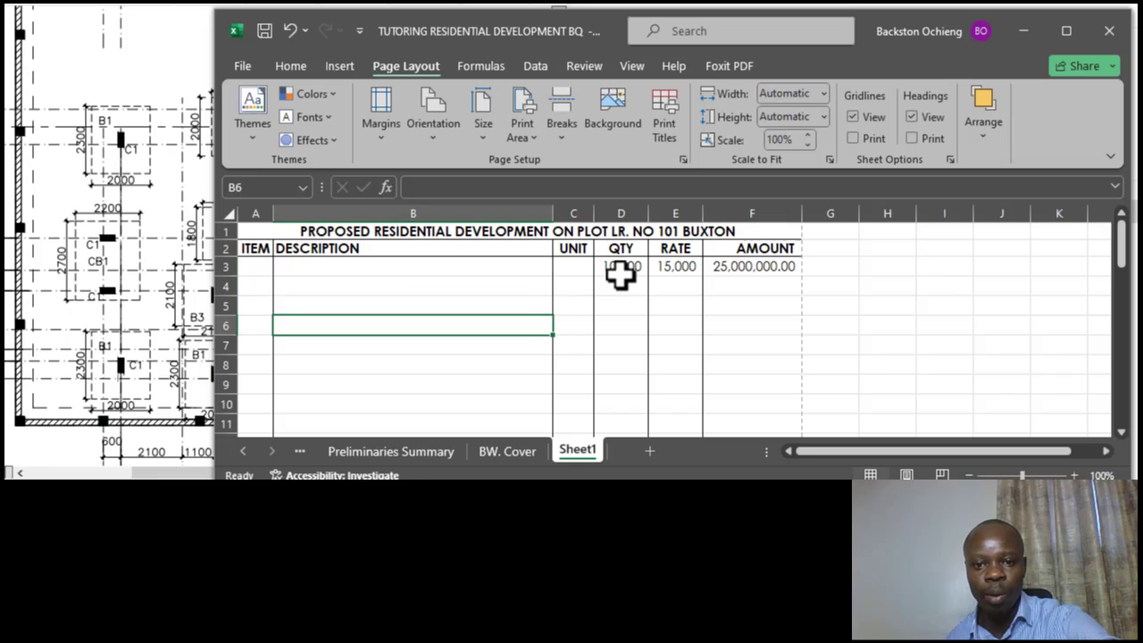
Step: Clear the sample quantity, rate and amount from row 3 of the bill page
{"action": "left_click", "coordinate": [620, 269]}
{"action": "key", "text": "BackSpace"}
{"action": "left_click", "coordinate": [630, 327]}
{"action": "left_click", "coordinate": [671, 267]}
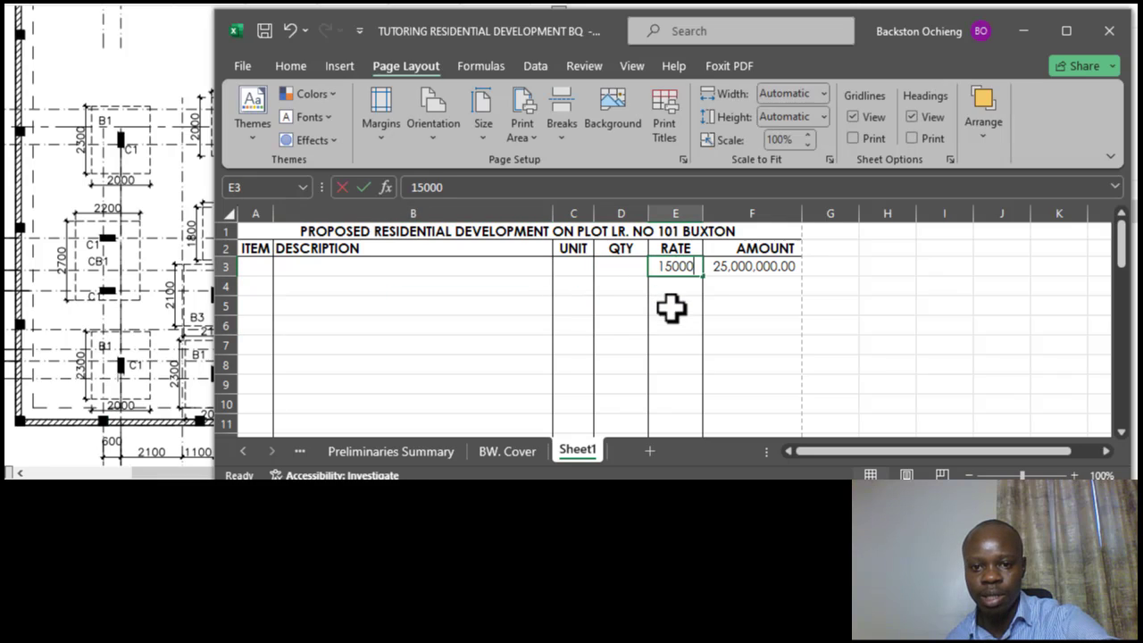
{"action": "key", "text": "BackSpace"}
{"action": "left_click", "coordinate": [674, 325]}
{"action": "left_click", "coordinate": [734, 268]}
{"action": "key", "text": "BackSpace"}
{"action": "left_click", "coordinate": [732, 350]}
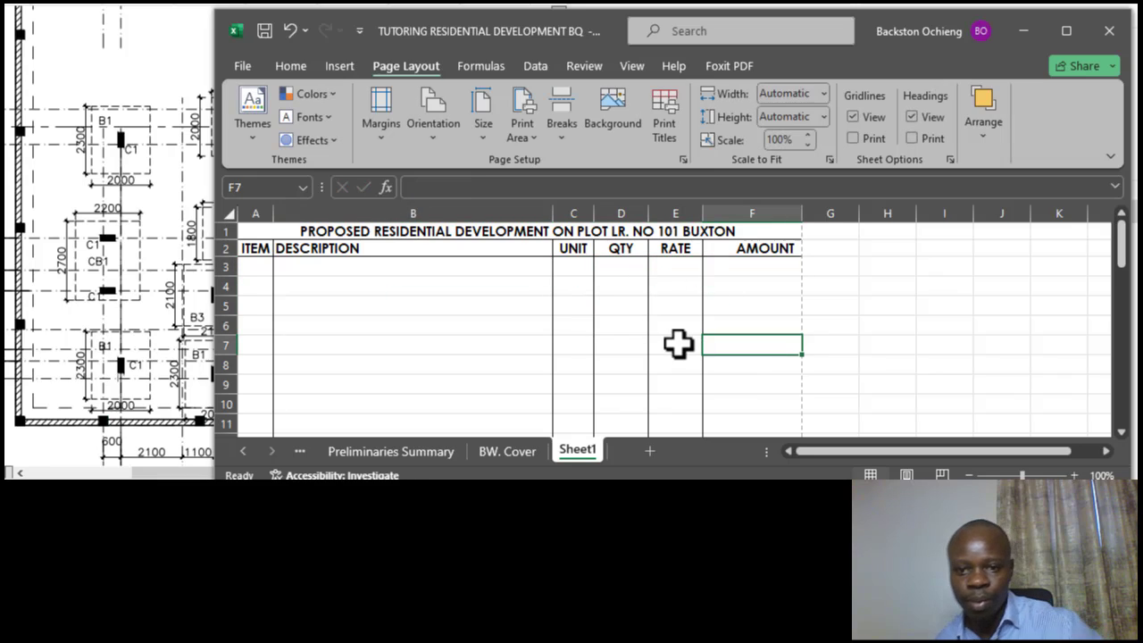
{"action": "left_click", "coordinate": [401, 306]}
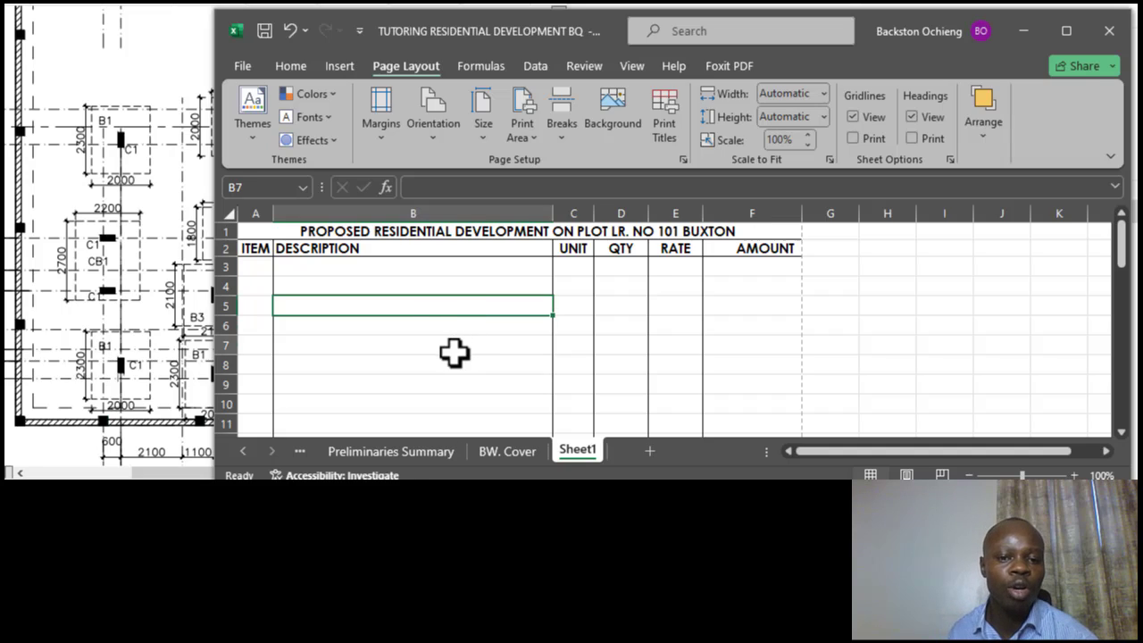
{"action": "left_click", "coordinate": [452, 347]}
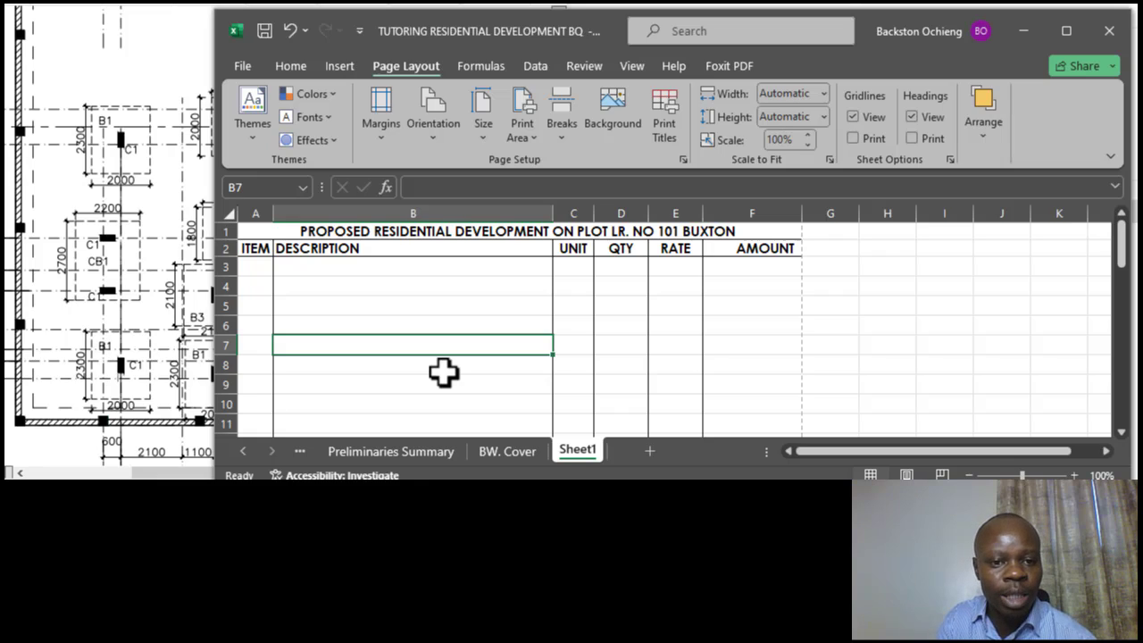
Step: Switch to the BW. Cover sheet and enter CONTENT in cell A18, below the "SECTION 2: BUILDERS WORKS" heading
{"action": "left_click", "coordinate": [509, 451]}
{"action": "left_click", "coordinate": [446, 304]}
{"action": "left_click", "coordinate": [449, 359]}
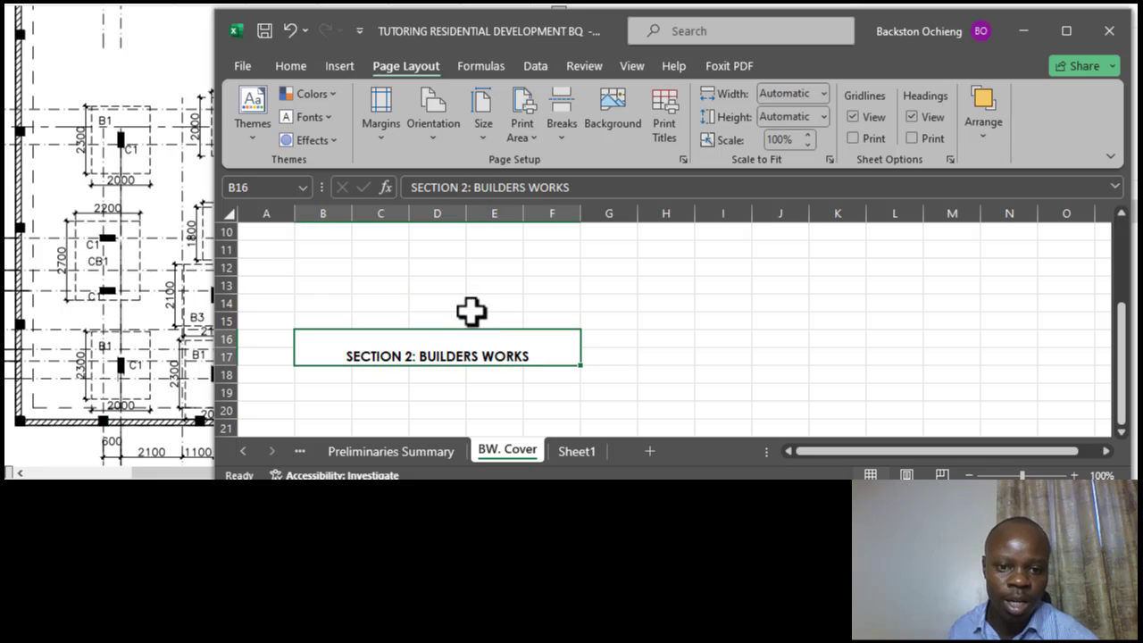
{"action": "left_click", "coordinate": [447, 272]}
{"action": "left_click", "coordinate": [459, 339]}
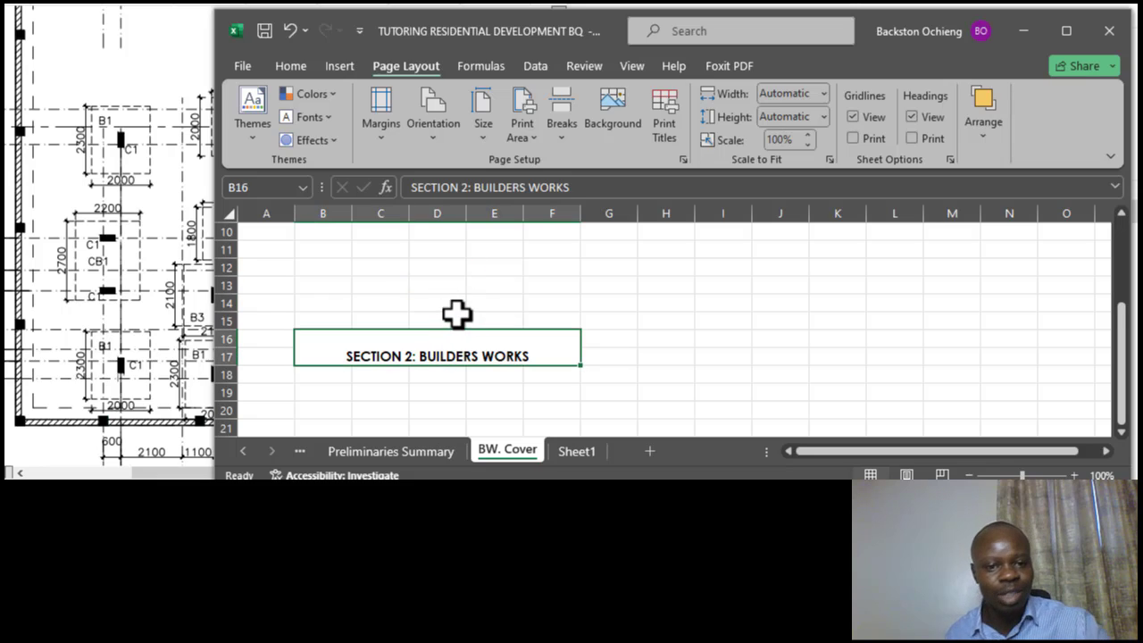
{"action": "scroll", "coordinate": [456, 312], "scroll_direction": "down", "scroll_amount": 1}
{"action": "left_click", "coordinate": [428, 337]}
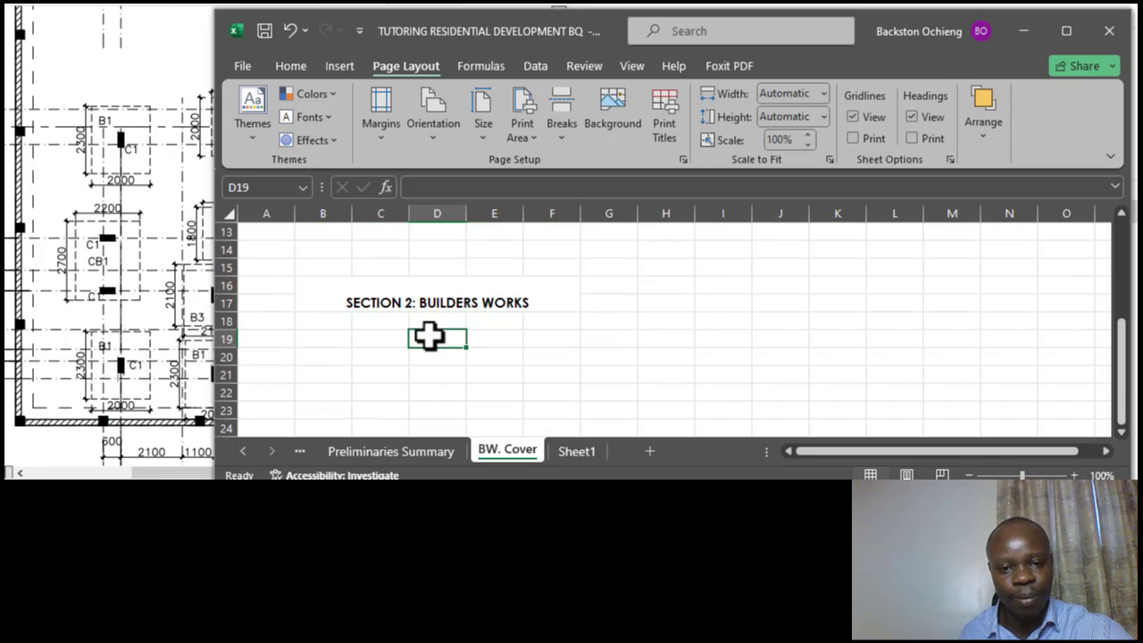
{"action": "left_click", "coordinate": [424, 301]}
{"action": "left_click", "coordinate": [262, 321]}
{"action": "left_click", "coordinate": [408, 353]}
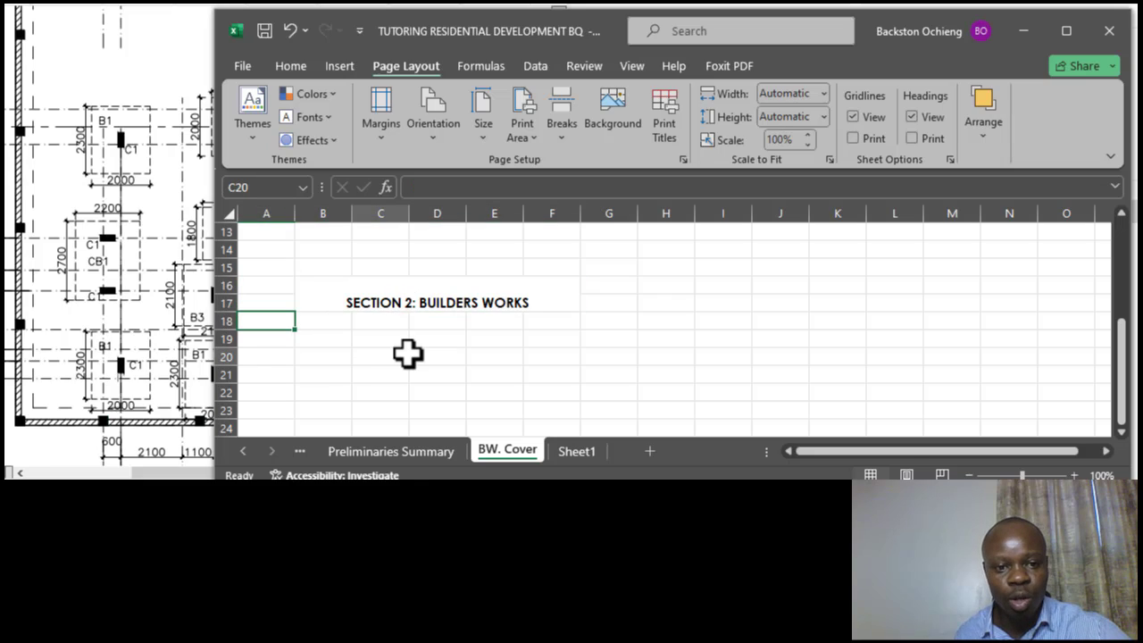
{"action": "left_click", "coordinate": [265, 327]}
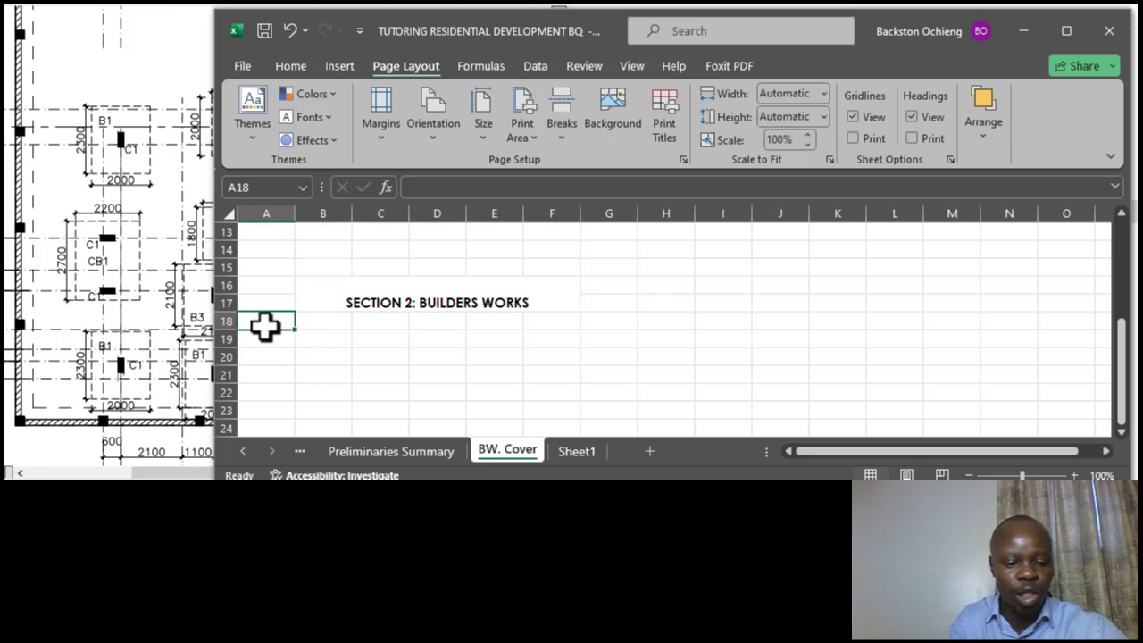
{"action": "type", "text": "CONTENT"}
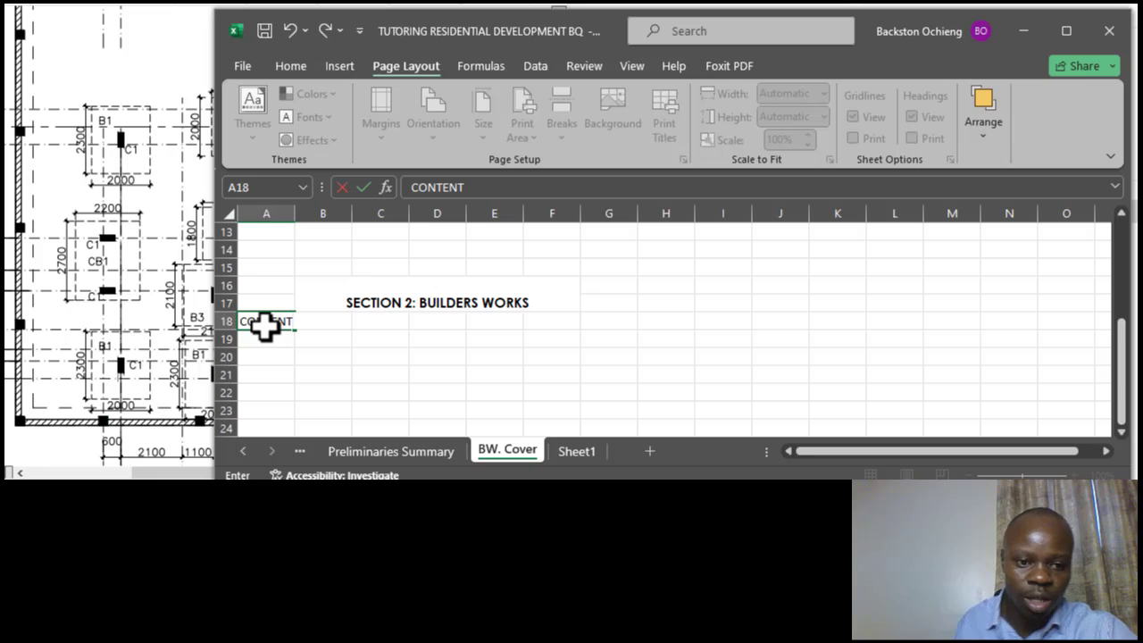
{"action": "left_click", "coordinate": [275, 273]}
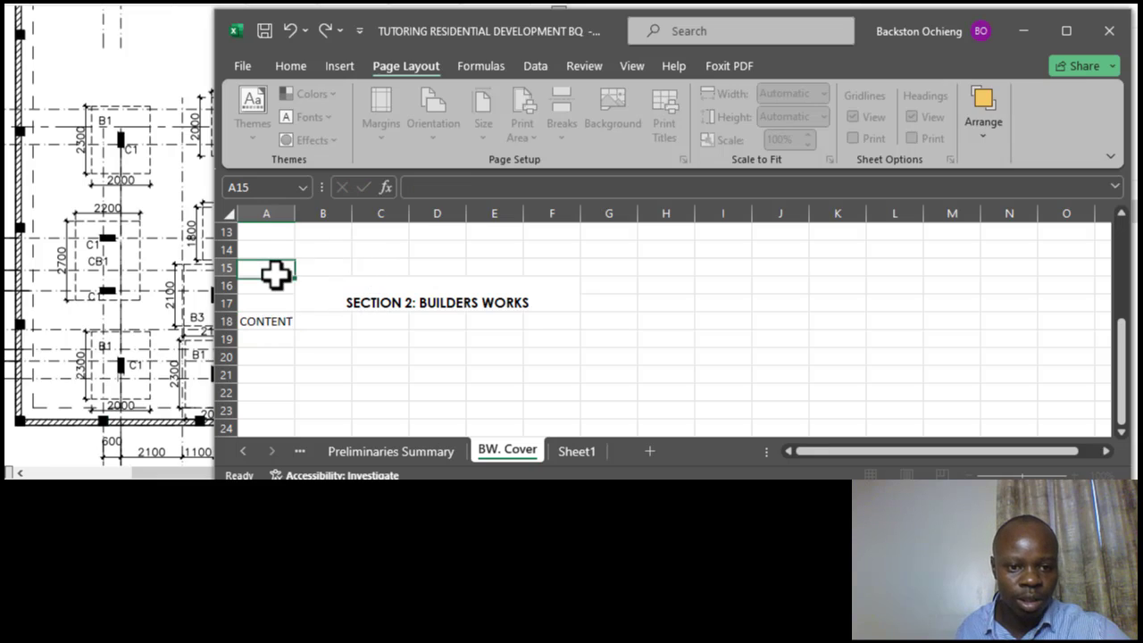
Step: Enter "Bill 01" in cell A19, directly below the CONTENT label
{"action": "left_click", "coordinate": [273, 325]}
{"action": "left_click", "coordinate": [273, 343]}
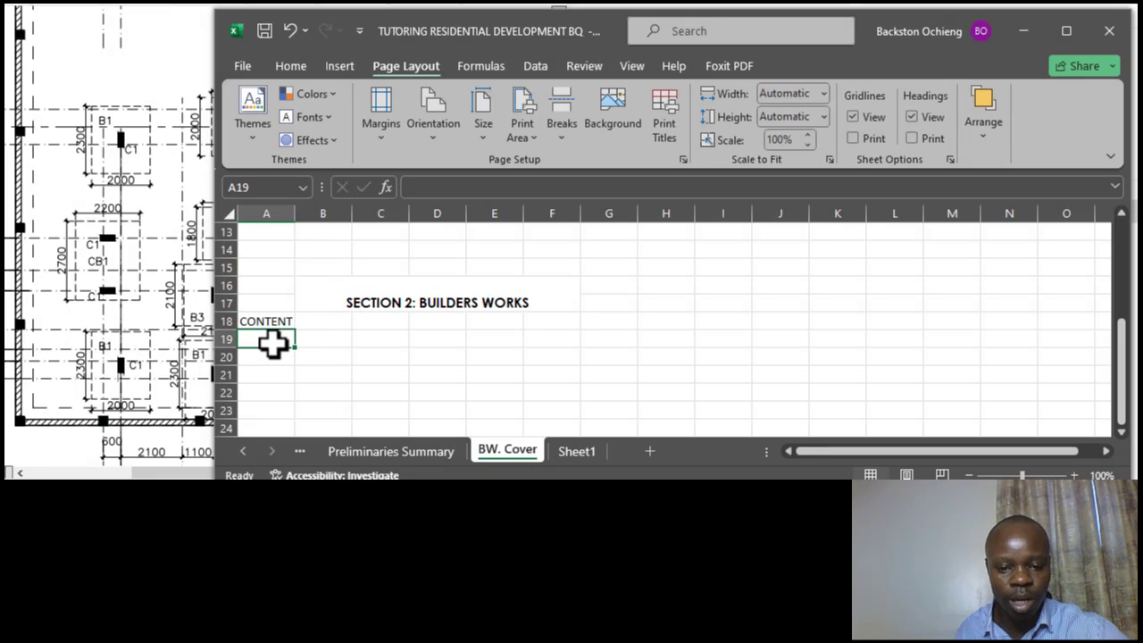
{"action": "left_click", "coordinate": [265, 287]}
{"action": "left_click", "coordinate": [277, 335]}
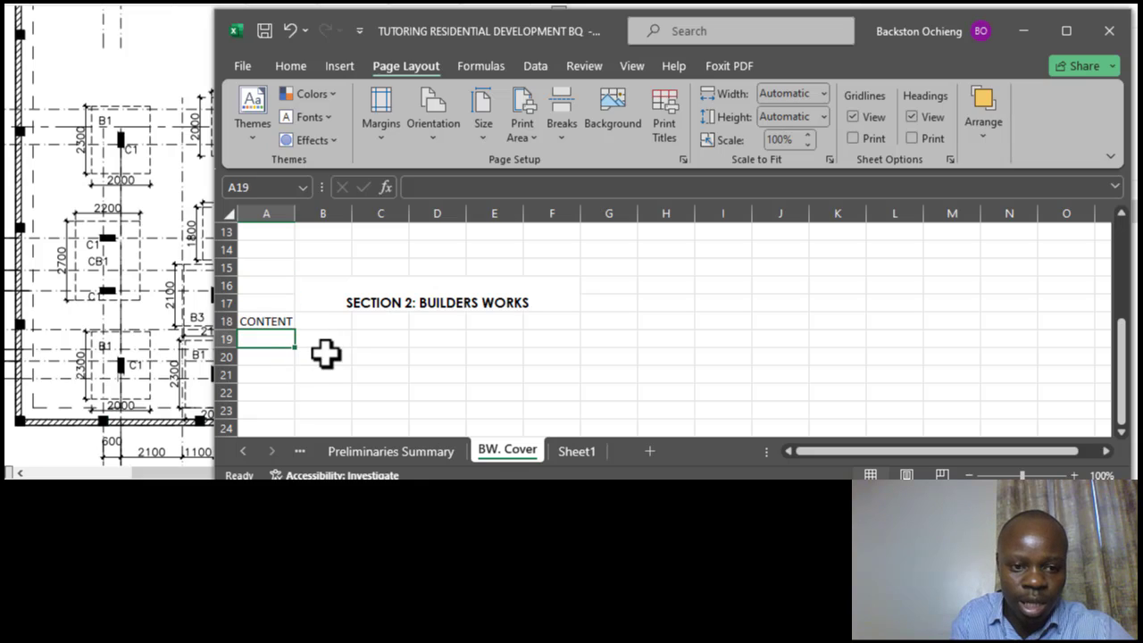
{"action": "type", "text": "Bill 01"}
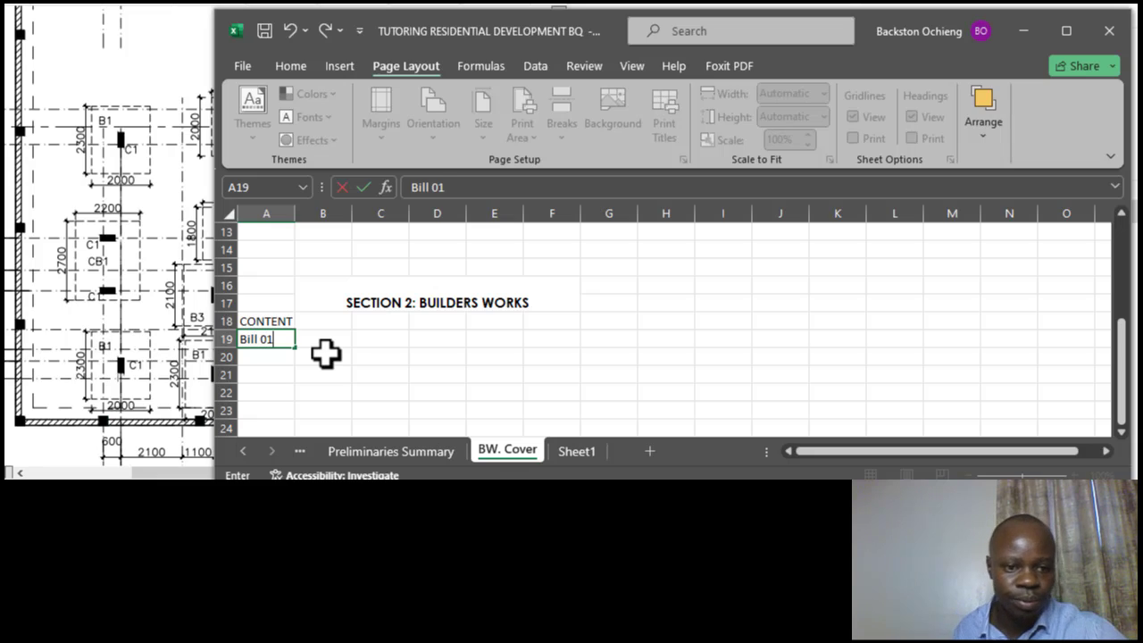
{"action": "left_click", "coordinate": [308, 368]}
{"action": "left_click", "coordinate": [266, 341]}
{"action": "left_click", "coordinate": [272, 371]}
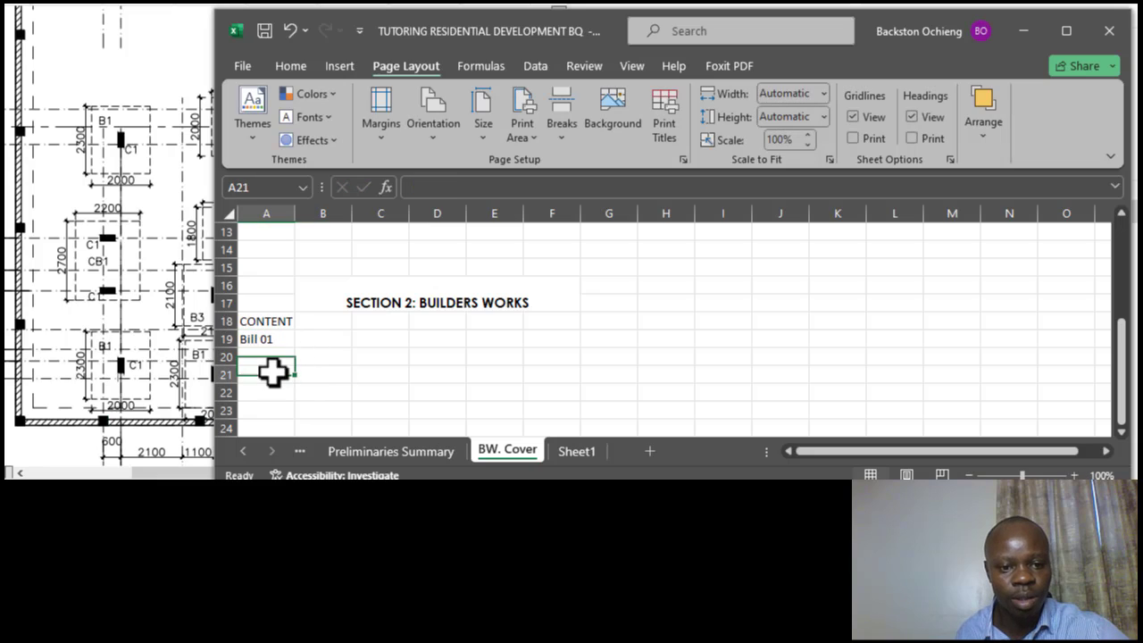
{"action": "key", "text": "Up"}
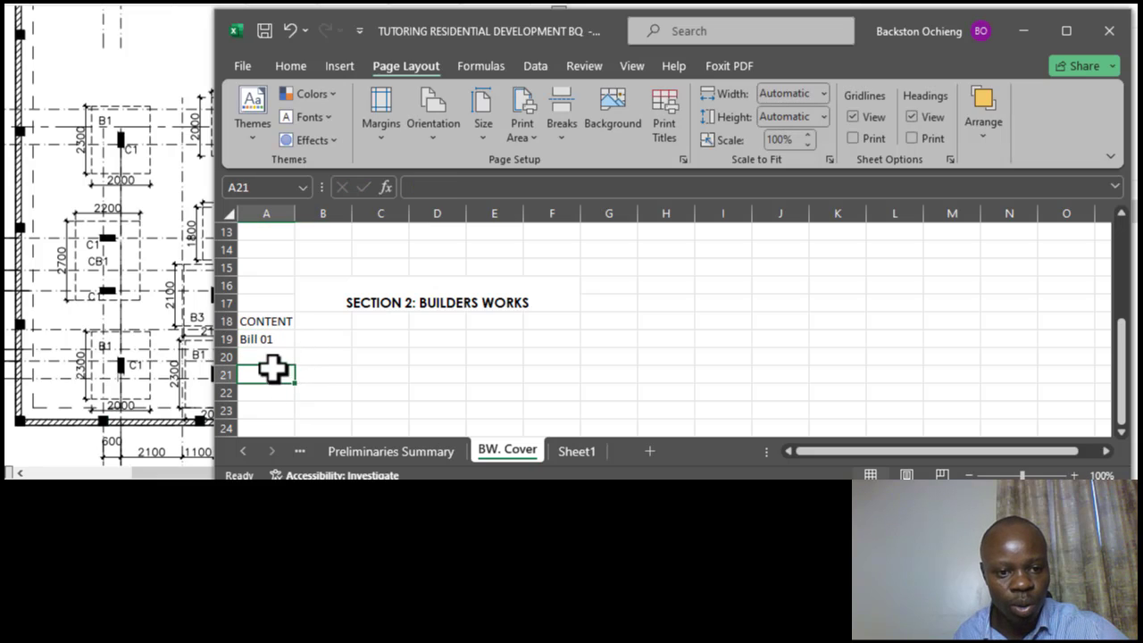
{"action": "type", "text": "B"}
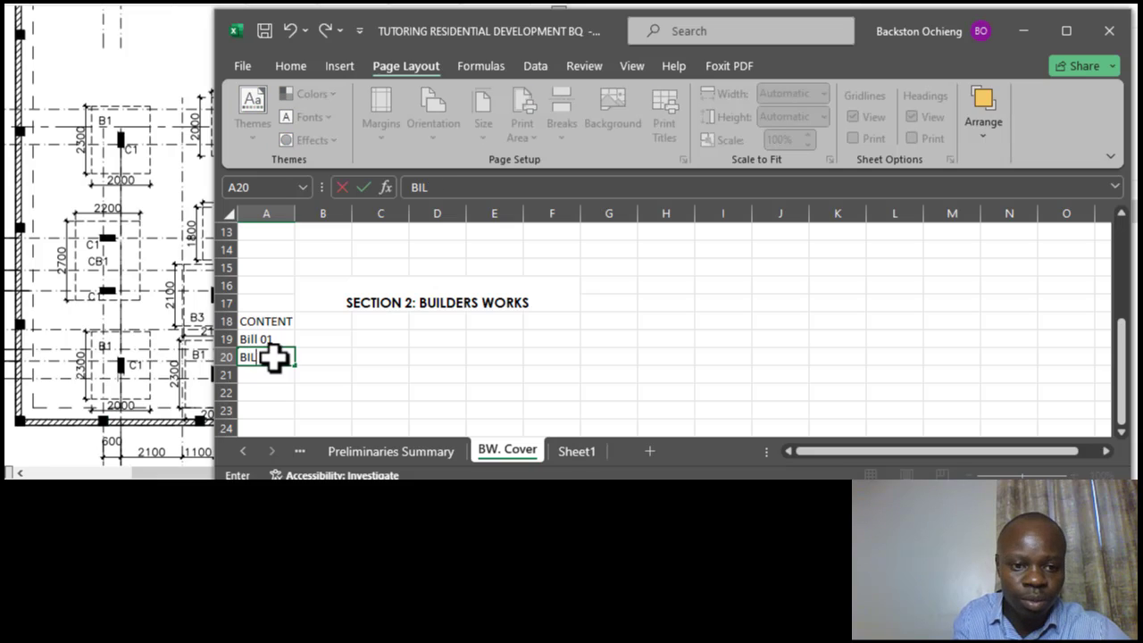
{"action": "left_click", "coordinate": [378, 369]}
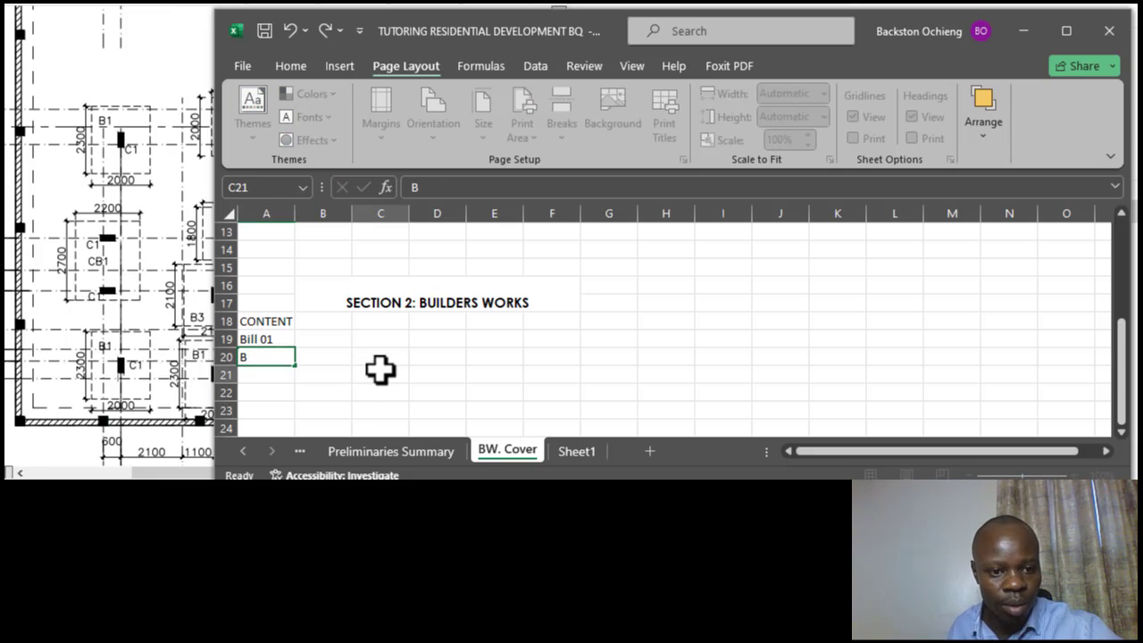
Step: Fill the bill numbering down from cell A19 to A22 as the series Bill 01 to Bill 04
{"action": "left_click", "coordinate": [284, 339]}
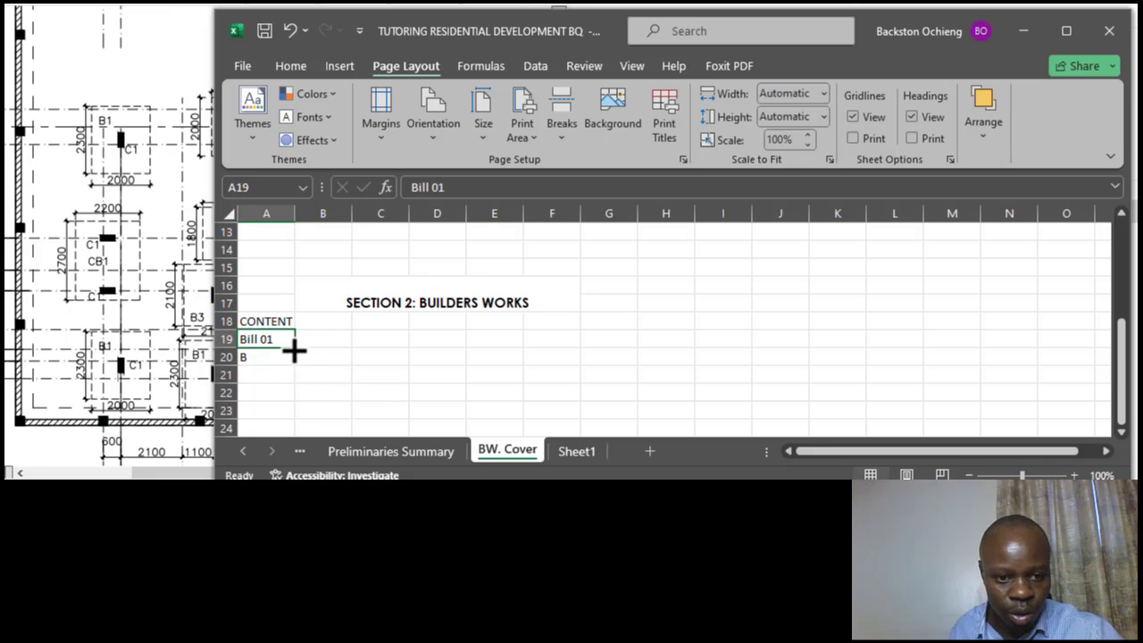
{"action": "left_click_drag", "start_coordinate": [293, 348], "coordinate": [384, 403]}
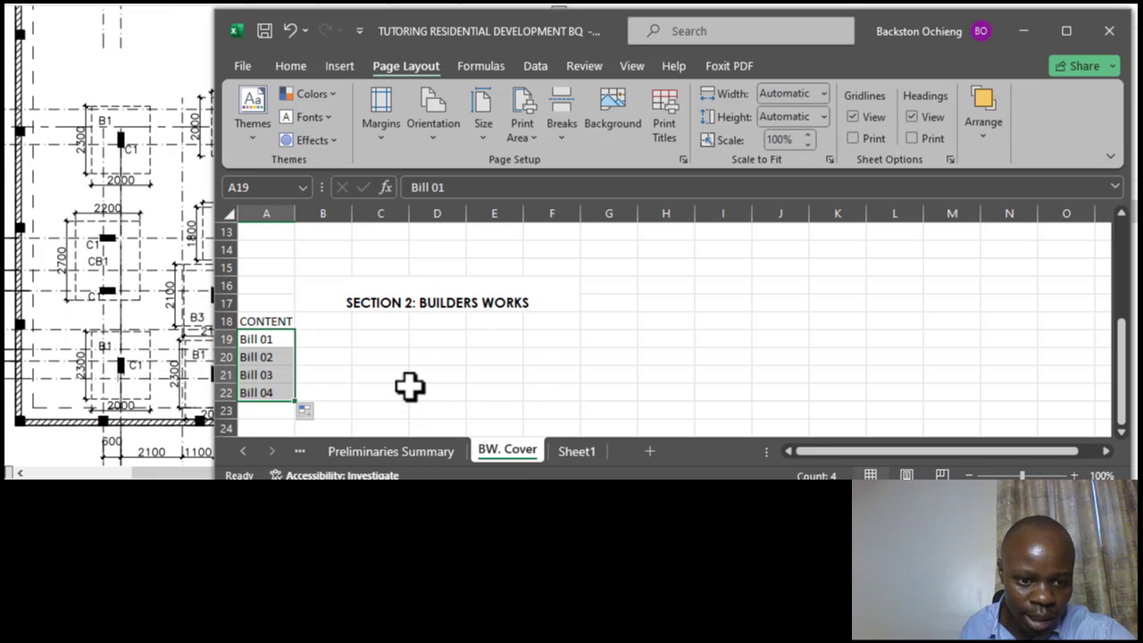
{"action": "left_click", "coordinate": [380, 374]}
{"action": "left_click", "coordinate": [284, 338]}
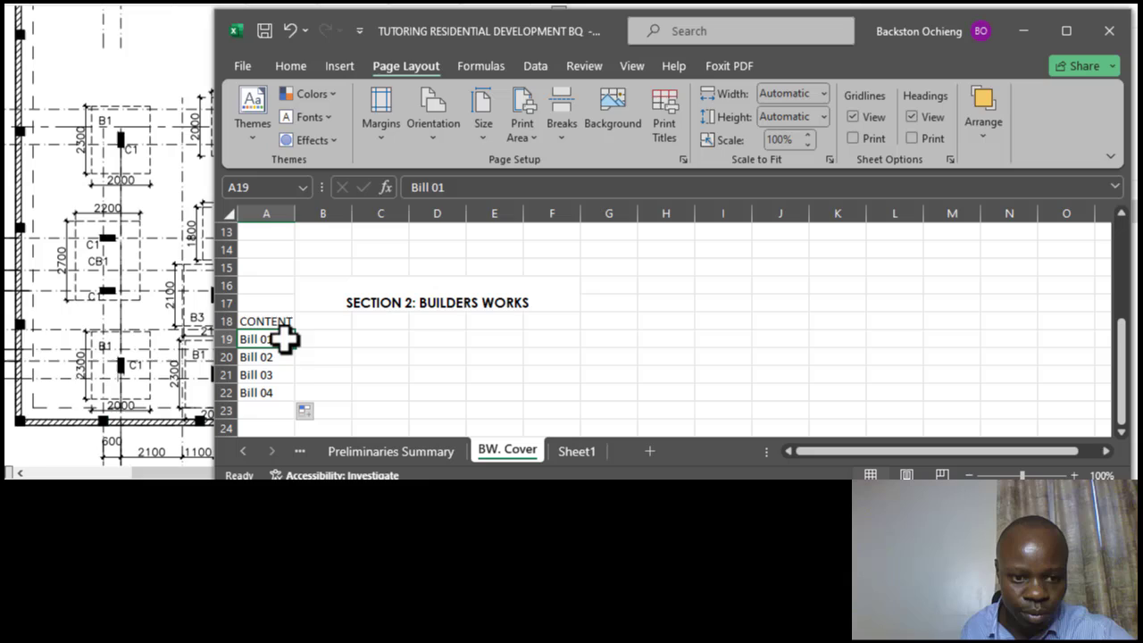
{"action": "left_click", "coordinate": [269, 396]}
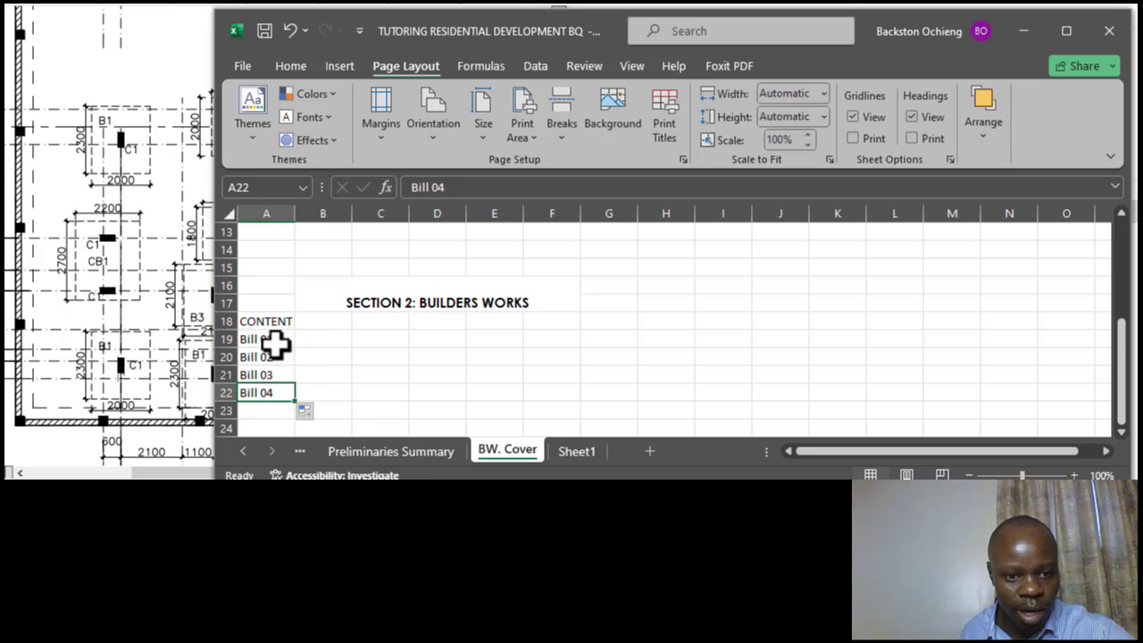
Step: Extend the bill numbering series from cell A22 down to Bill 05 in cell A23
{"action": "left_click", "coordinate": [275, 342]}
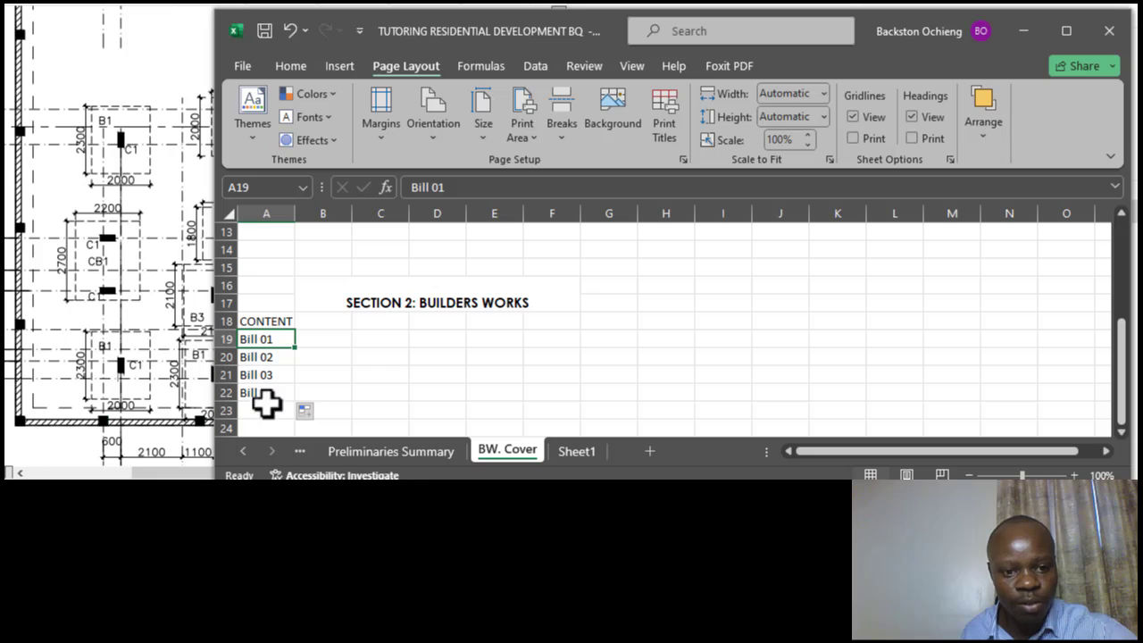
{"action": "left_click", "coordinate": [328, 358]}
{"action": "scroll", "coordinate": [332, 340], "scroll_direction": "down", "scroll_amount": 1}
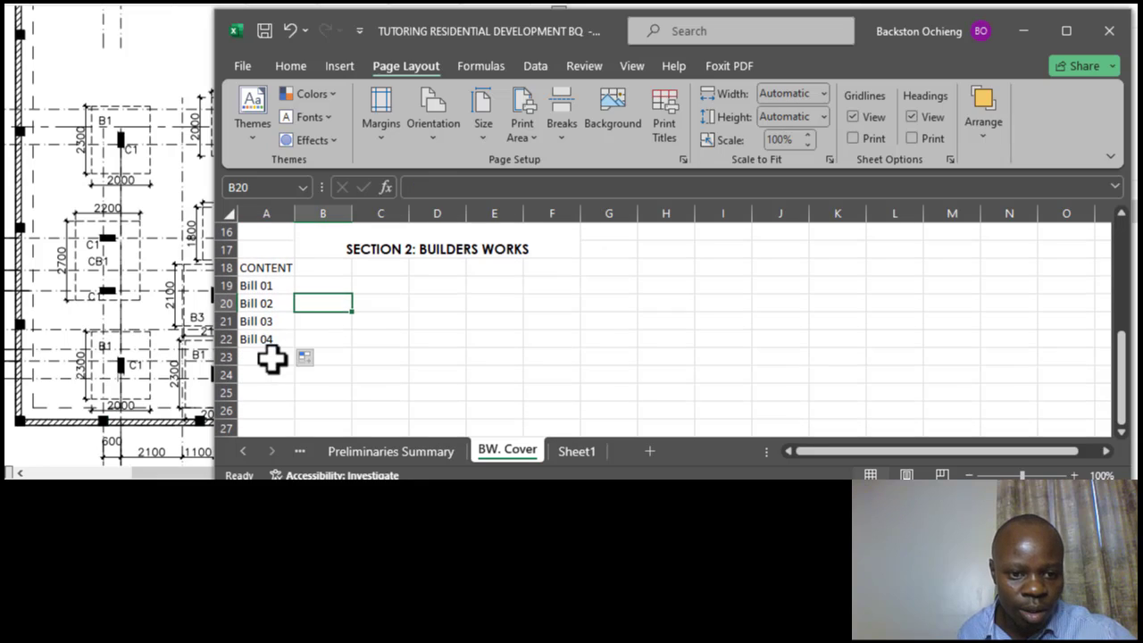
{"action": "left_click", "coordinate": [279, 345]}
{"action": "left_click_drag", "start_coordinate": [297, 353], "coordinate": [308, 368]}
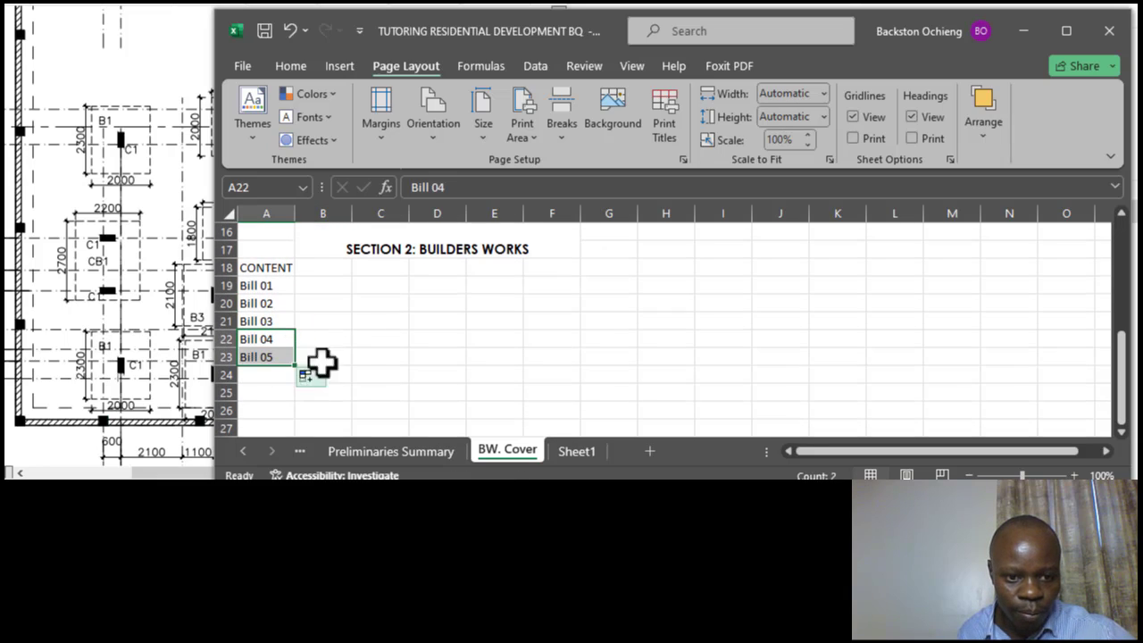
{"action": "key", "text": "Right"}
{"action": "key", "text": "Right"}
{"action": "left_click", "coordinate": [282, 357]}
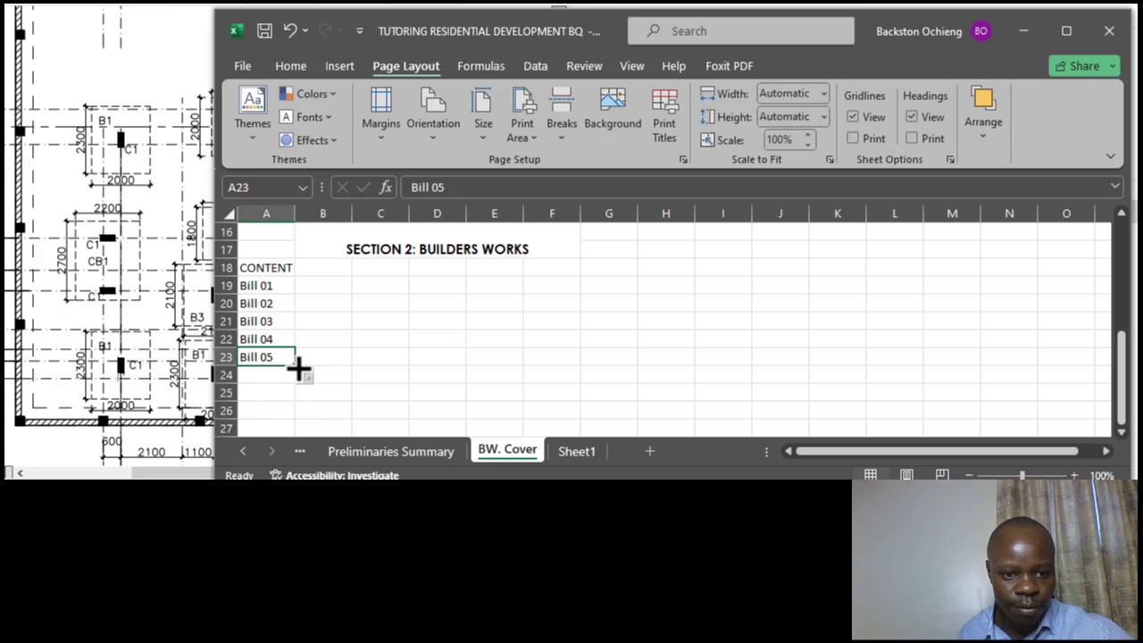
{"action": "left_click", "coordinate": [333, 288]}
{"action": "left_click", "coordinate": [376, 280]}
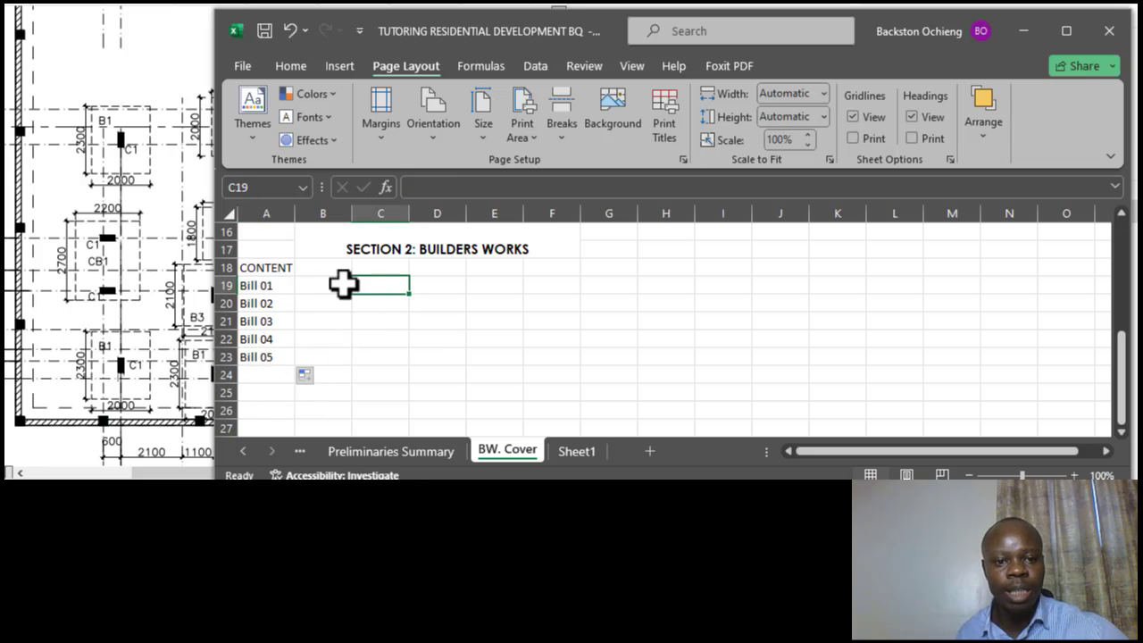
{"action": "left_click", "coordinate": [342, 284]}
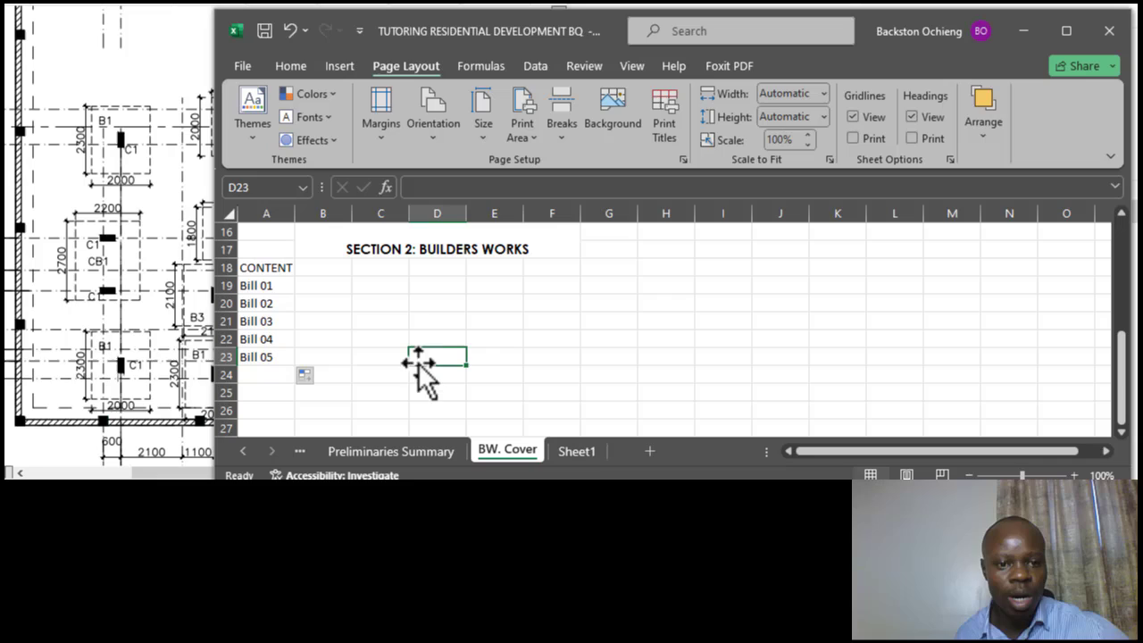
{"action": "left_click", "coordinate": [320, 285]}
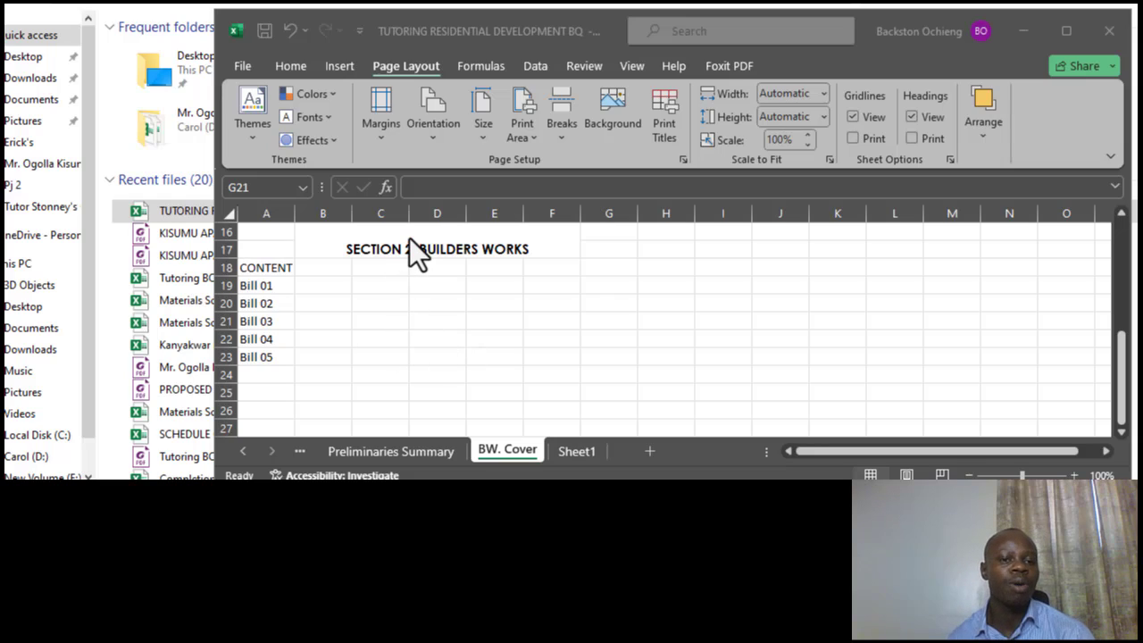
Step: Change the label in cell A18, above the bill numbers, to Contents
{"action": "left_click", "coordinate": [259, 269]}
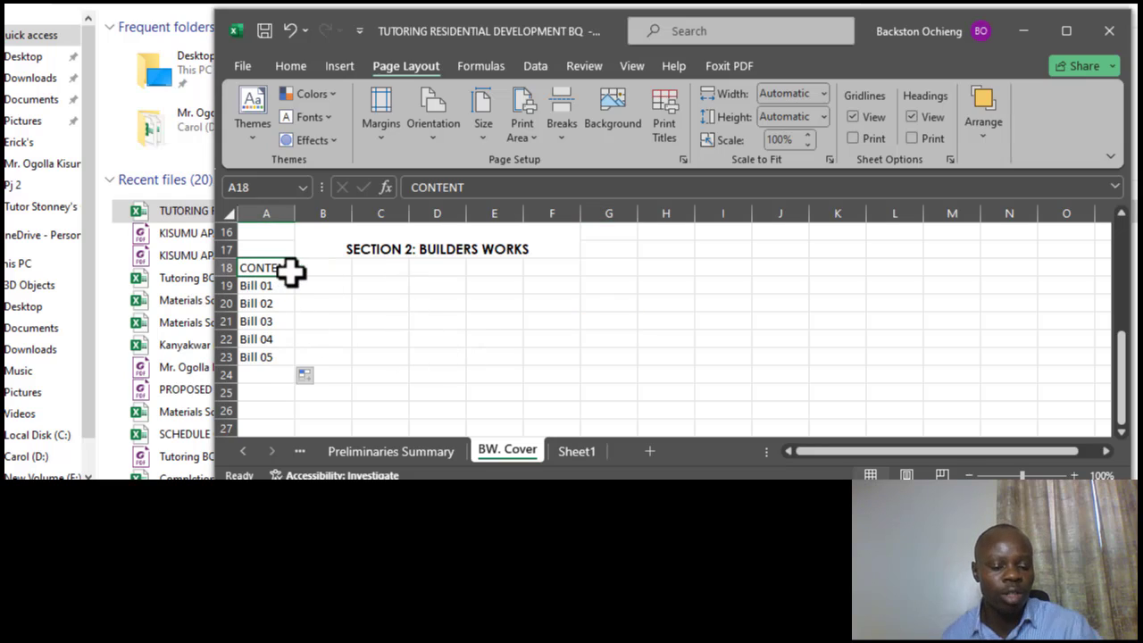
{"action": "type", "text": "Conten"}
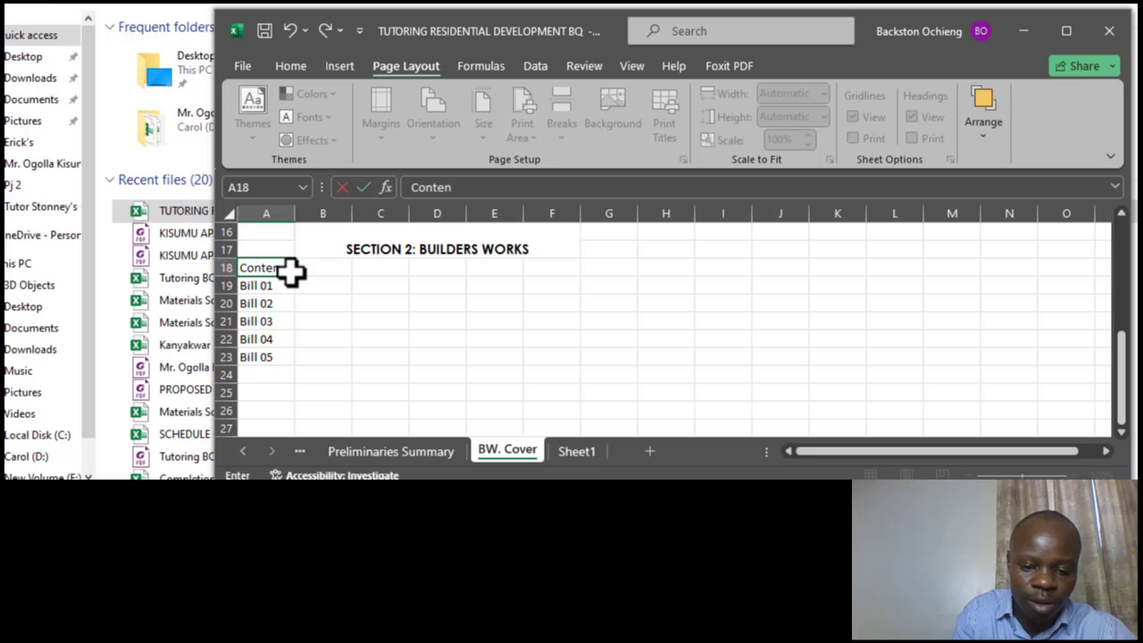
{"action": "type", "text": "t"}
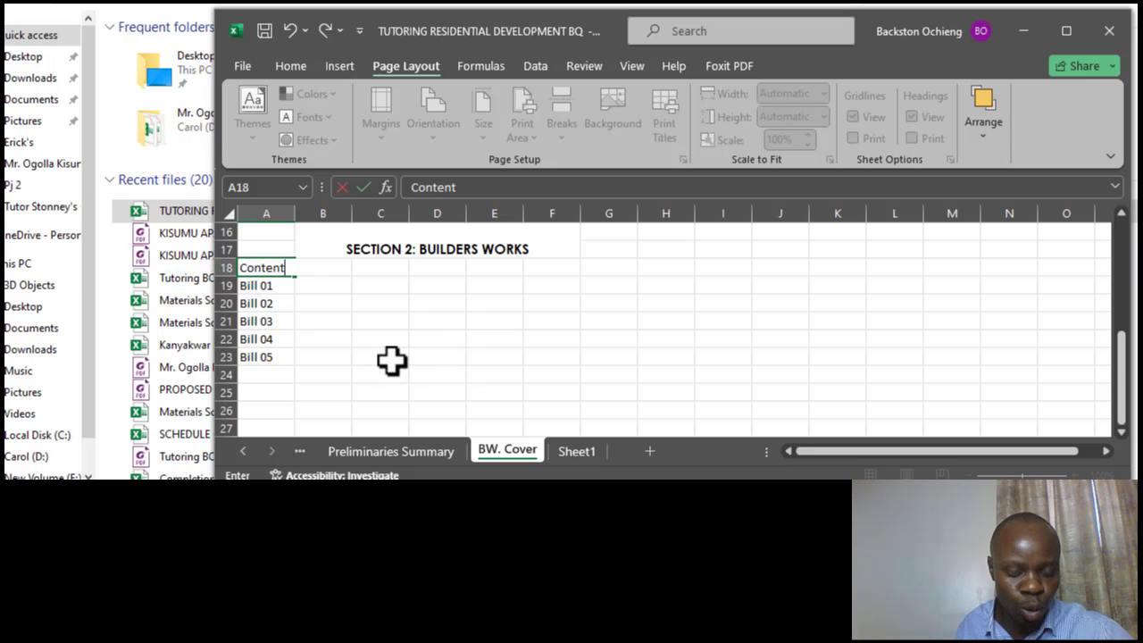
{"action": "type", "text": "s"}
{"action": "left_click", "coordinate": [375, 388]}
Step: Move the Contents label from cell A18 to cell B18
{"action": "left_click", "coordinate": [273, 270]}
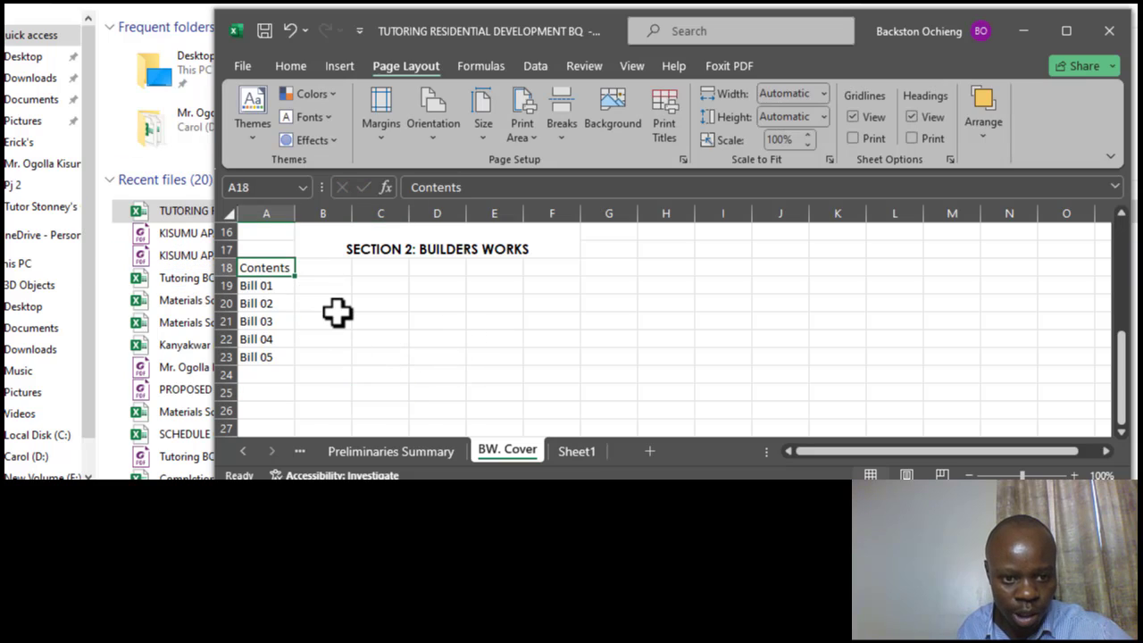
{"action": "left_click", "coordinate": [332, 318]}
{"action": "left_click", "coordinate": [280, 284]}
{"action": "left_click", "coordinate": [281, 267]}
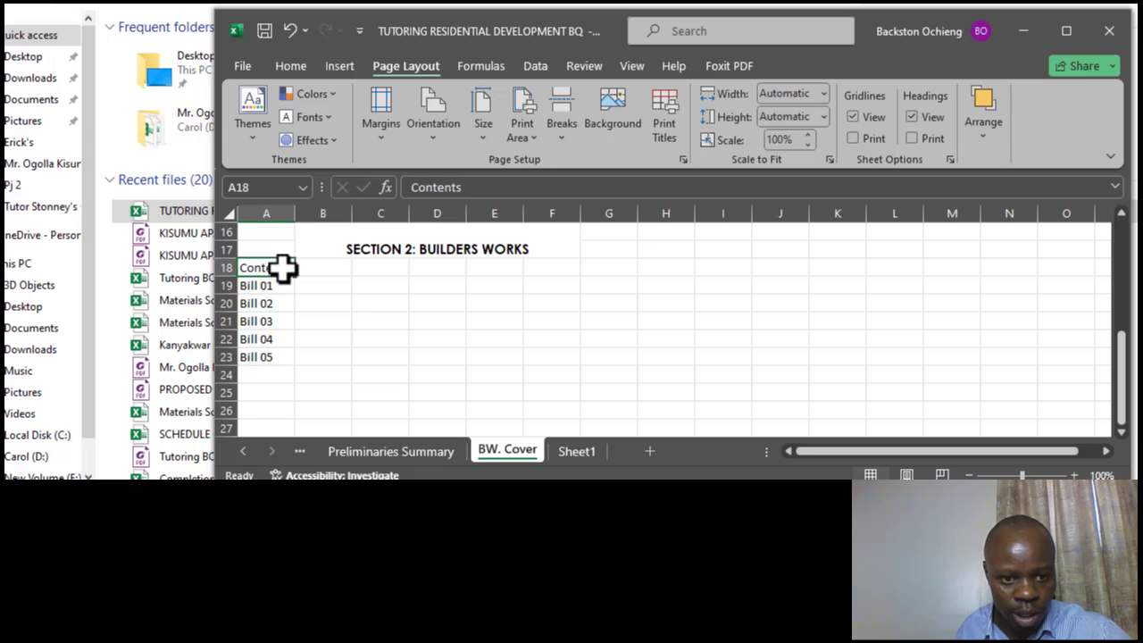
{"action": "left_click_drag", "start_coordinate": [297, 269], "coordinate": [322, 323]}
{"action": "left_click", "coordinate": [331, 268]}
Step: Replace the bill numbers in cells A19 to A23 with the text series 01 to 05, keeping the leading zeros
{"action": "left_click", "coordinate": [273, 287]}
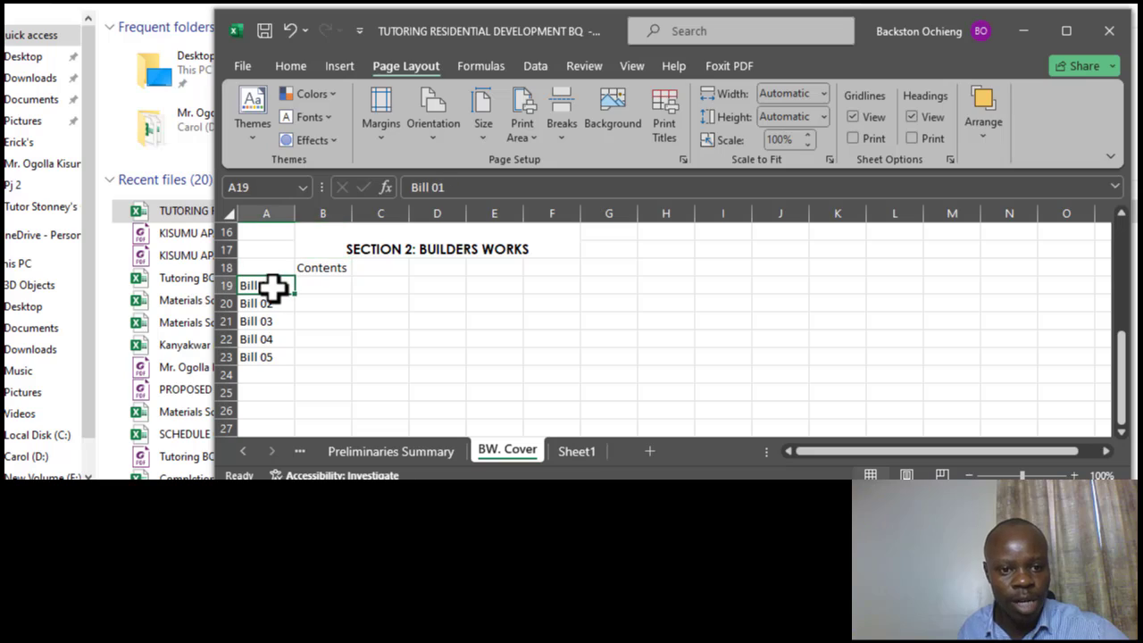
{"action": "type", "text": "'"}
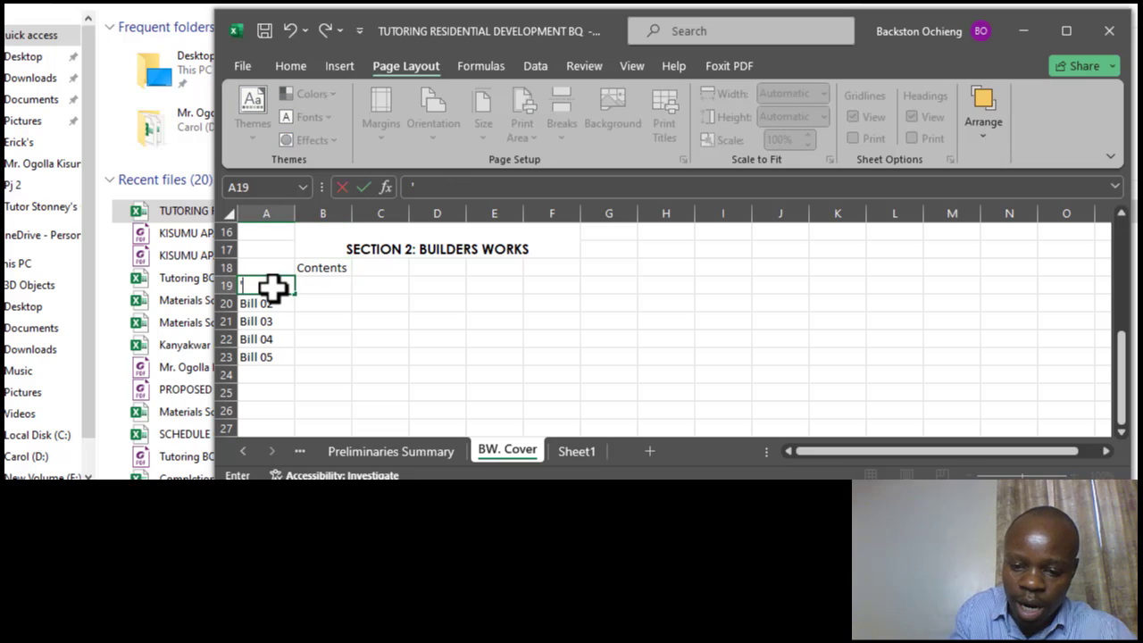
{"action": "type", "text": "01"}
{"action": "left_click", "coordinate": [307, 316]}
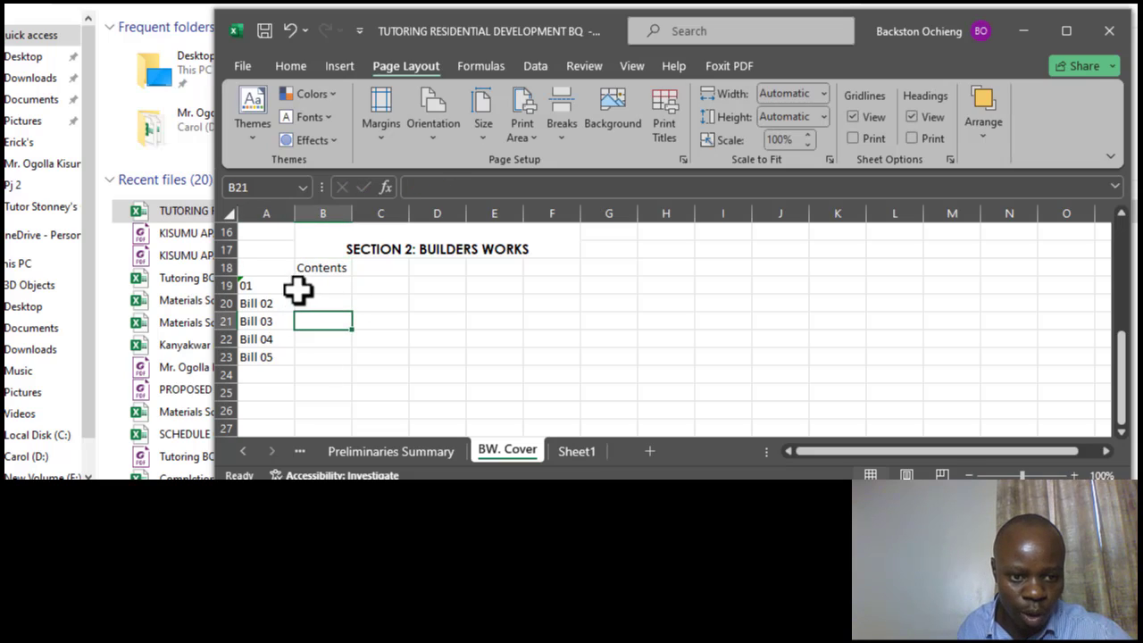
{"action": "left_click", "coordinate": [281, 282]}
{"action": "left_click_drag", "start_coordinate": [296, 293], "coordinate": [298, 359]}
{"action": "left_click", "coordinate": [329, 286]}
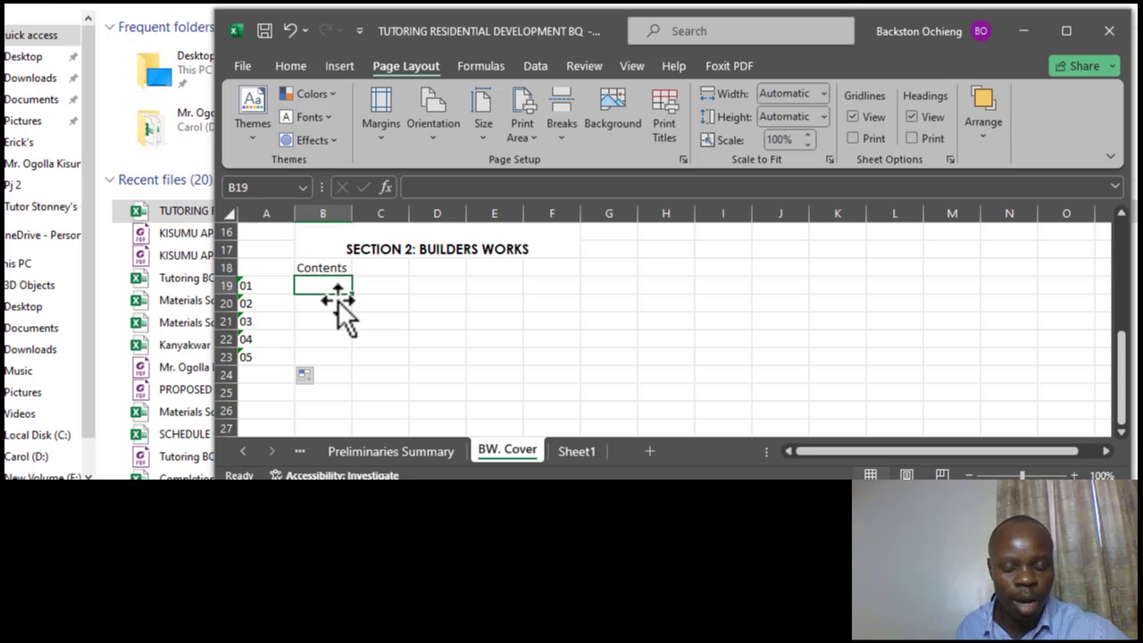
Step: Enter Substructures in cell B19 as the title of bill 01
{"action": "left_click", "coordinate": [273, 282]}
{"action": "left_click", "coordinate": [339, 284]}
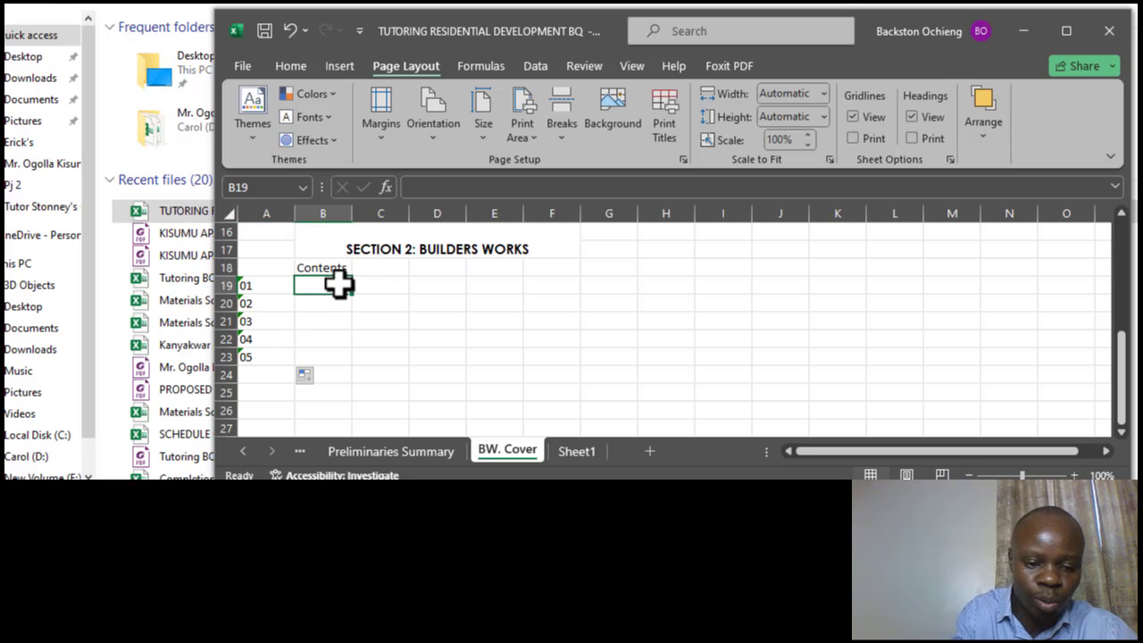
{"action": "type", "text": "Su"}
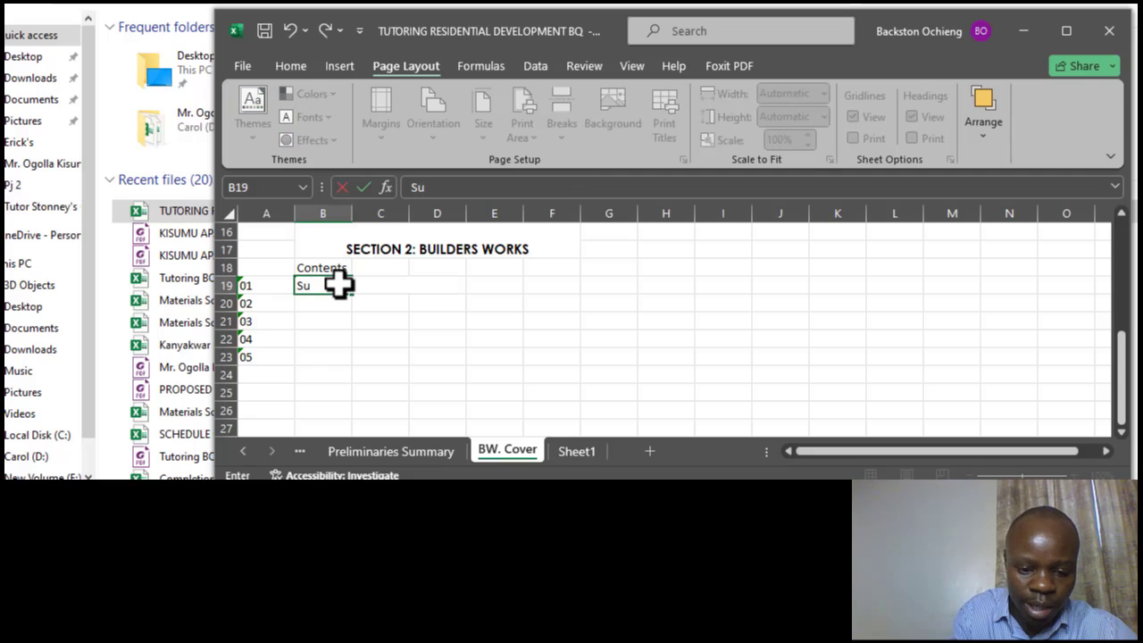
{"action": "type", "text": "bstructure"}
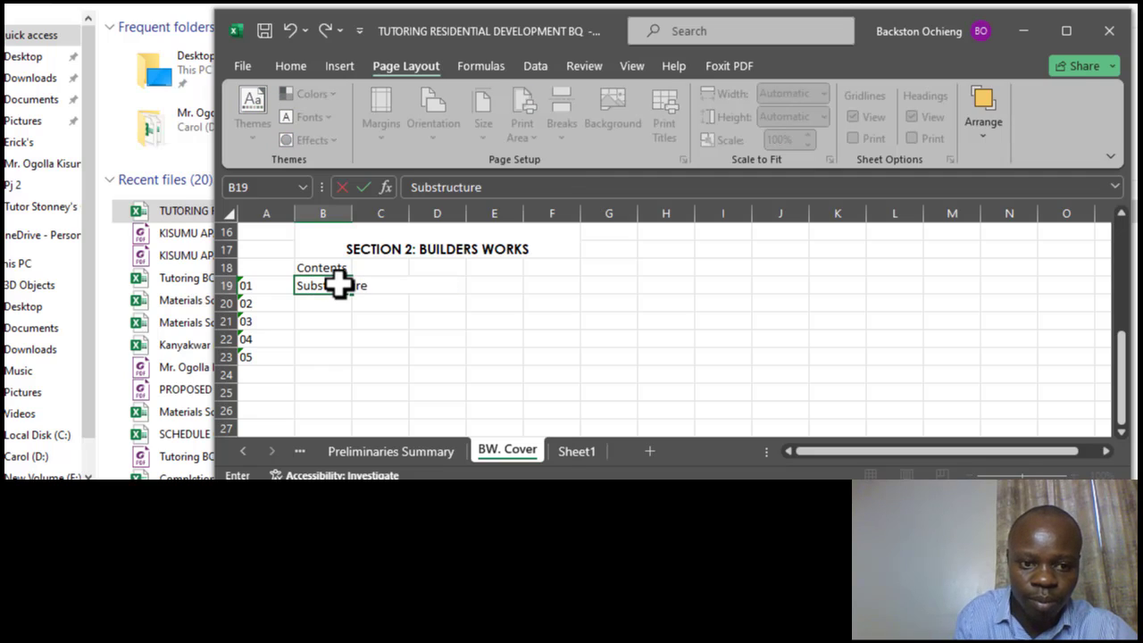
{"action": "type", "text": "s"}
{"action": "key", "text": "Return"}
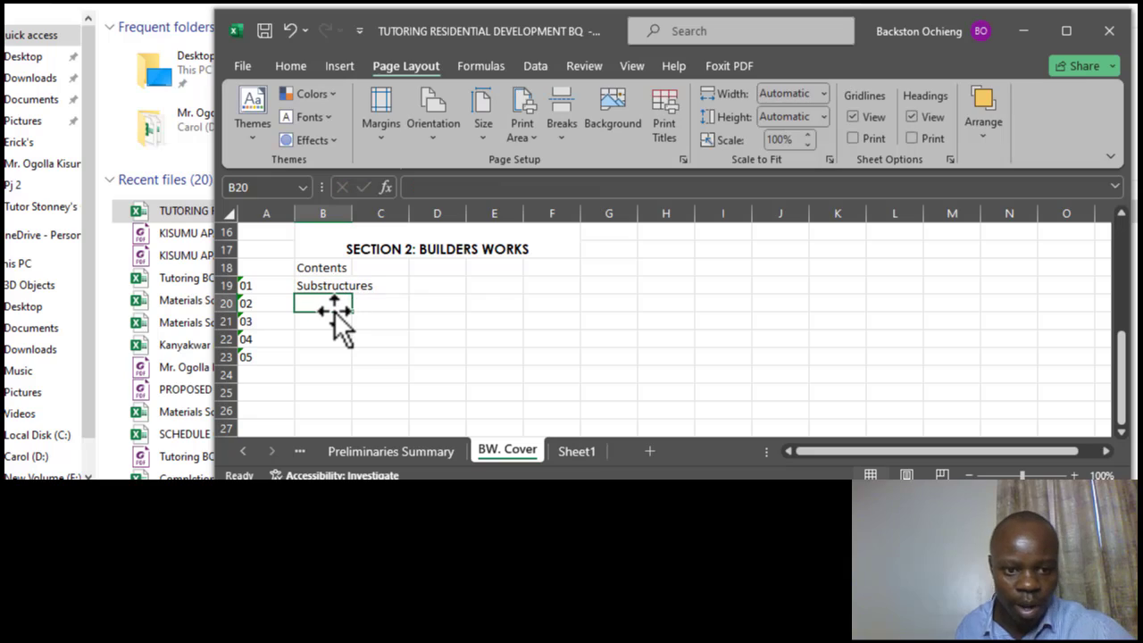
Step: Enter Superstructure Concrete Works in cell B20 as the title of bill 02
{"action": "type", "text": "S"}
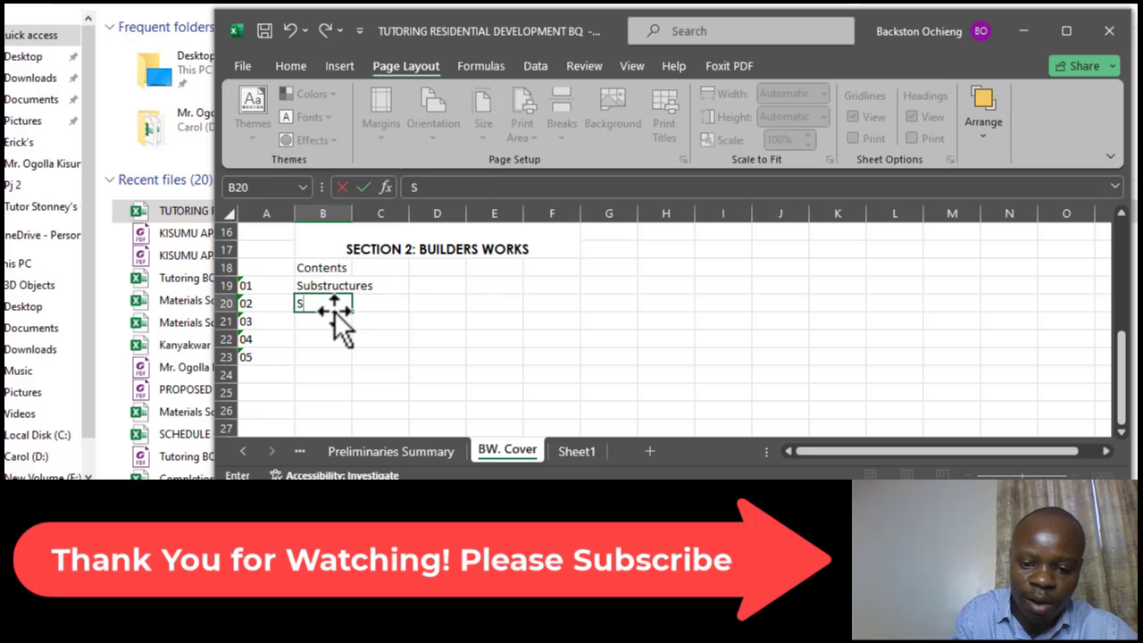
{"action": "type", "text": "upers"}
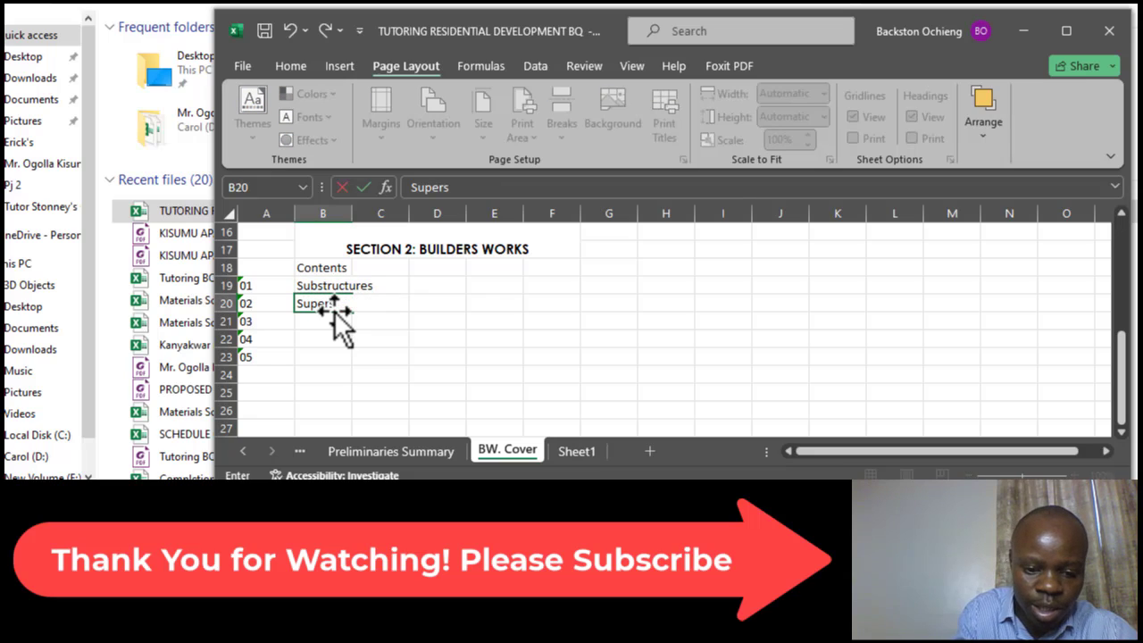
{"action": "type", "text": "truc"}
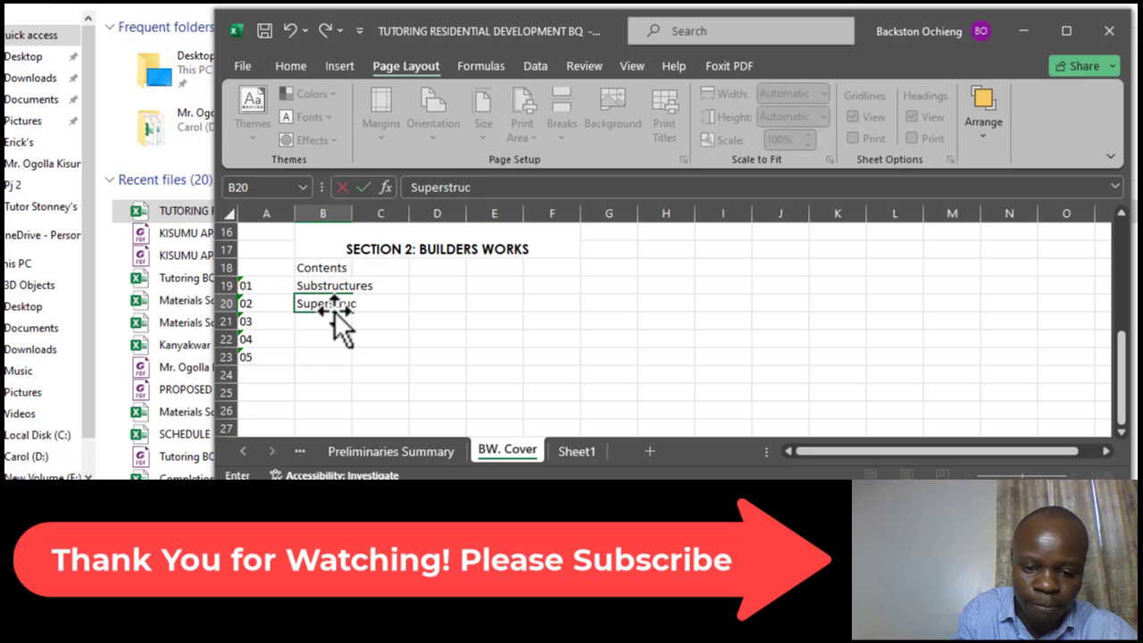
{"action": "type", "text": "tures"}
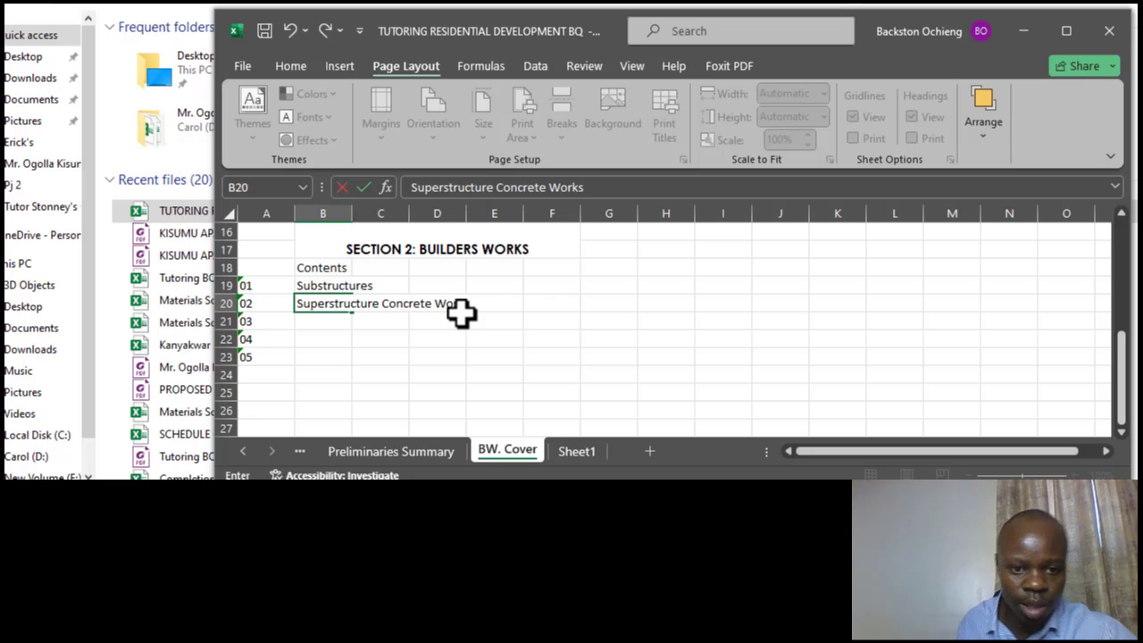
{"action": "left_click", "coordinate": [375, 358]}
{"action": "left_click", "coordinate": [329, 306]}
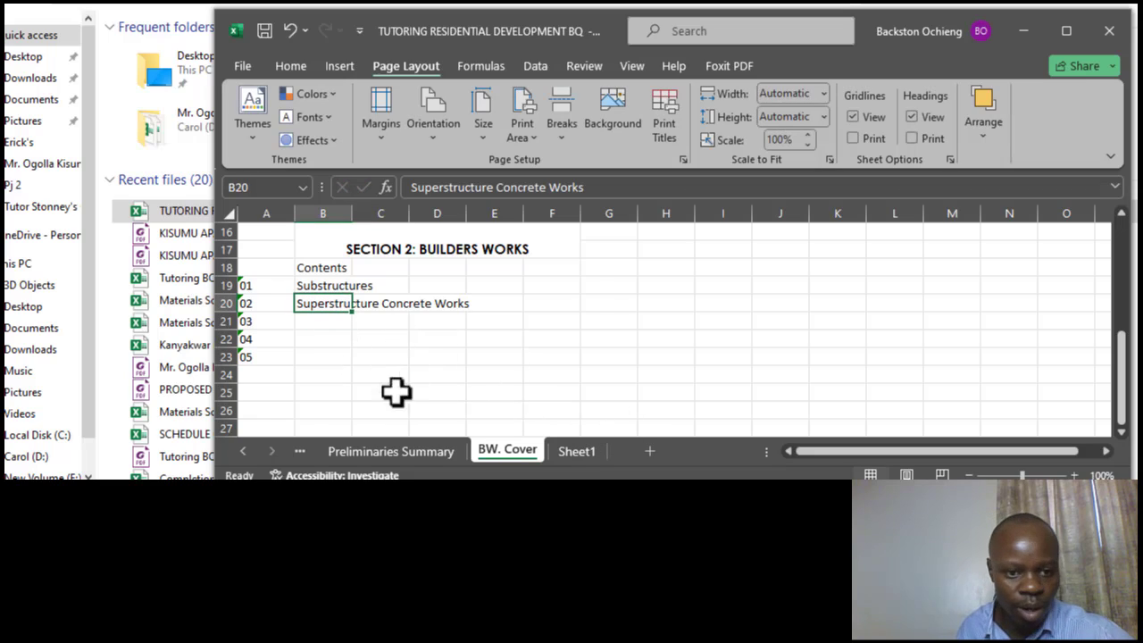
{"action": "left_click", "coordinate": [437, 386]}
{"action": "left_click", "coordinate": [456, 252]}
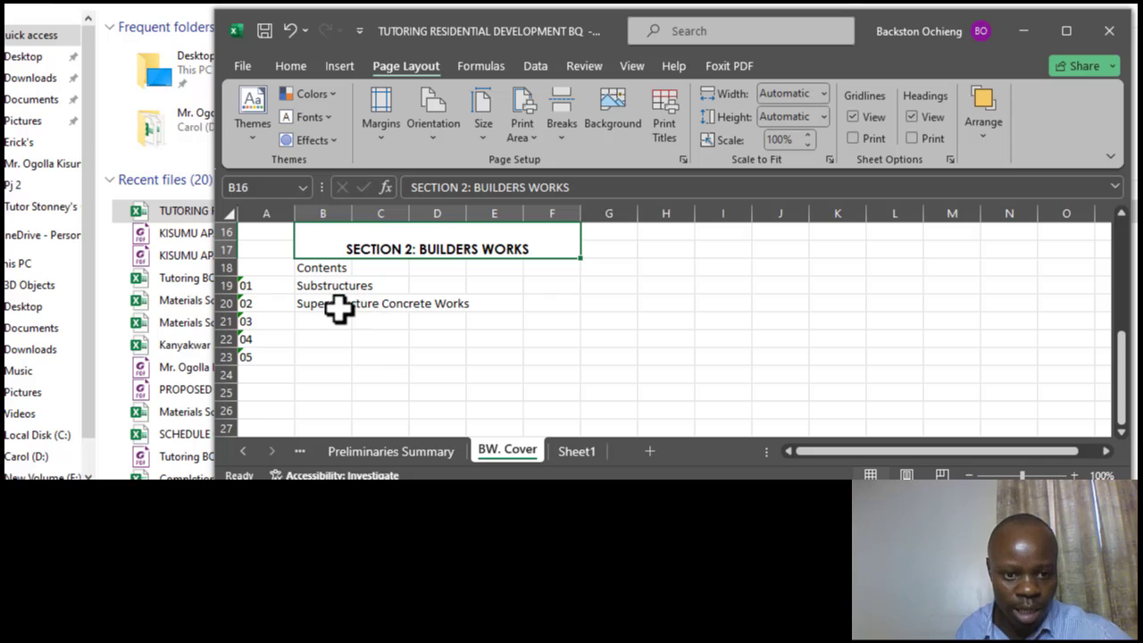
{"action": "left_click", "coordinate": [334, 306]}
{"action": "left_click", "coordinate": [322, 322]}
{"action": "left_click", "coordinate": [375, 355]}
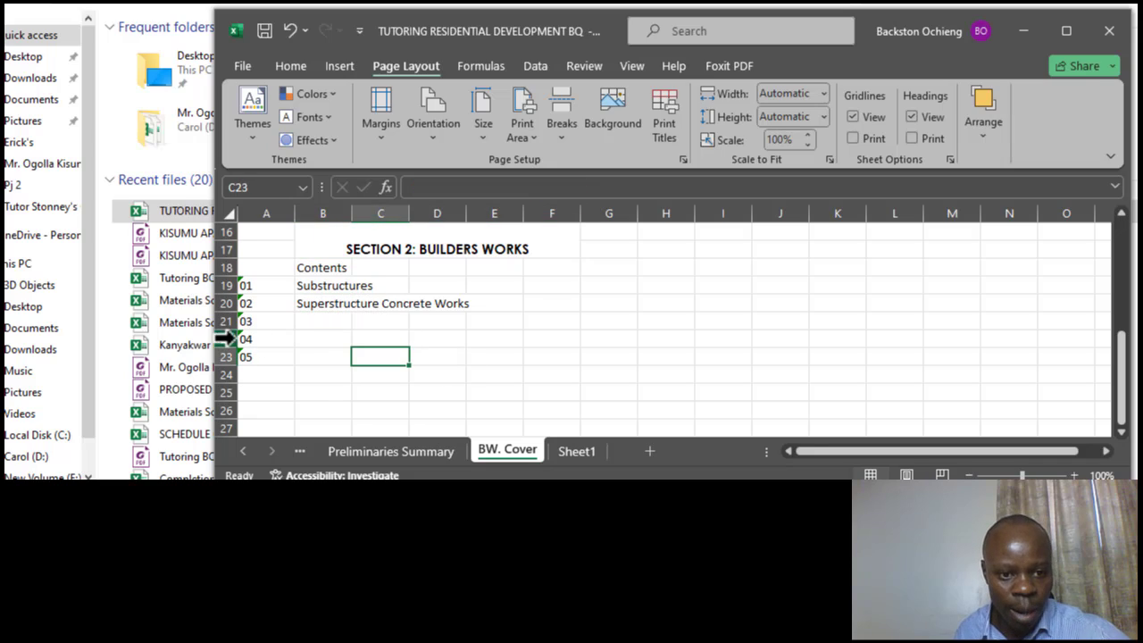
Step: Enter Walling in cell B21 as the title of bill 03
{"action": "left_click", "coordinate": [314, 323]}
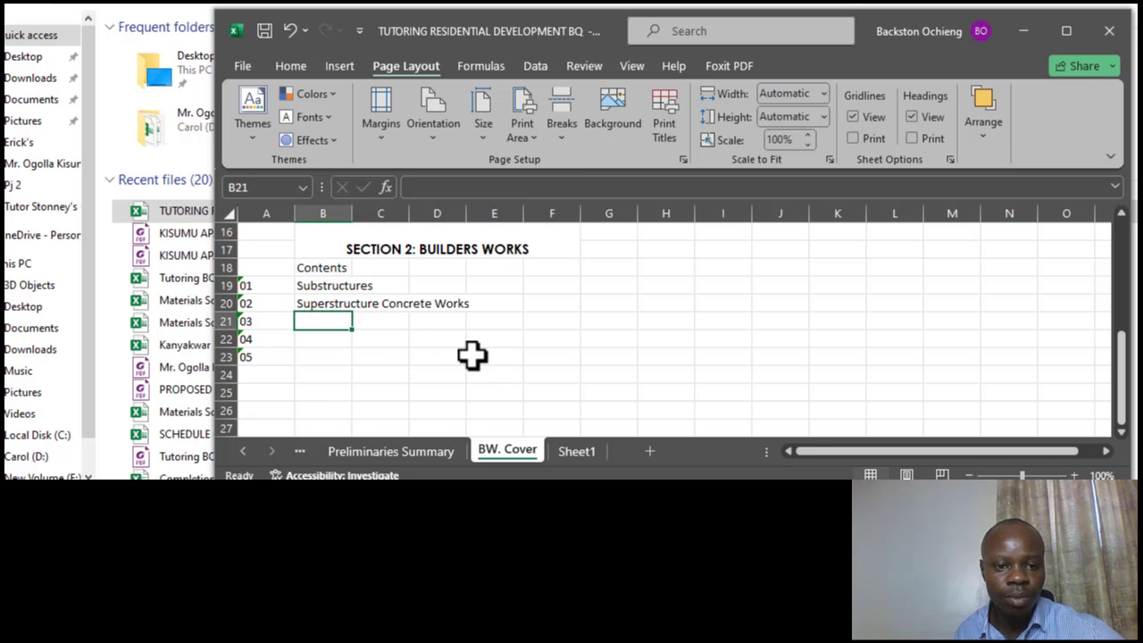
{"action": "type", "text": "Walling"}
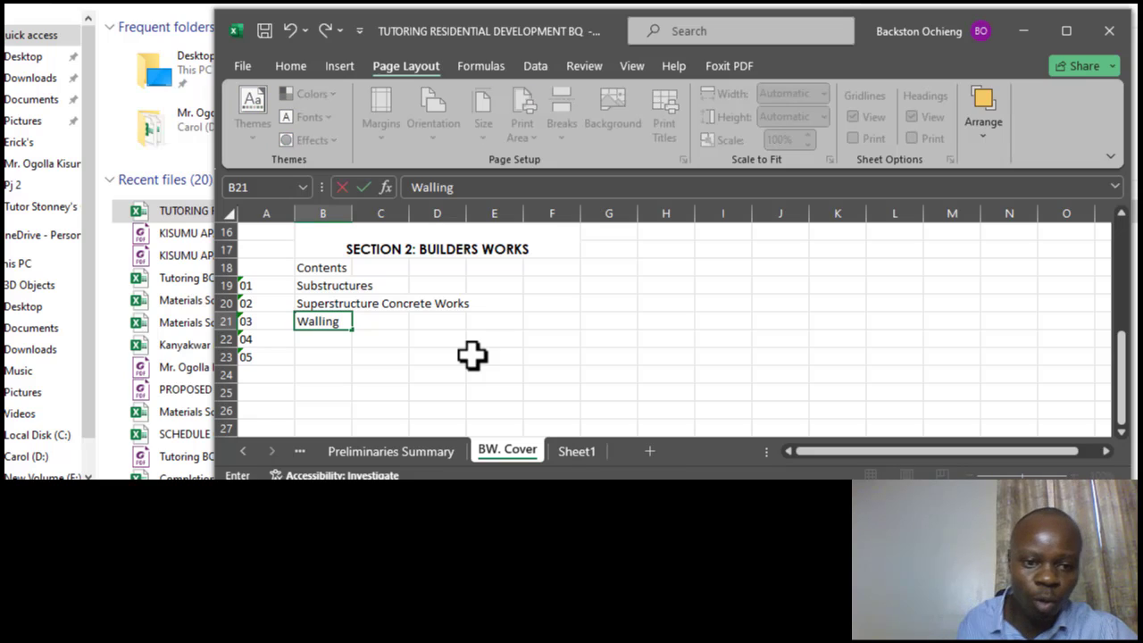
{"action": "left_click", "coordinate": [321, 337]}
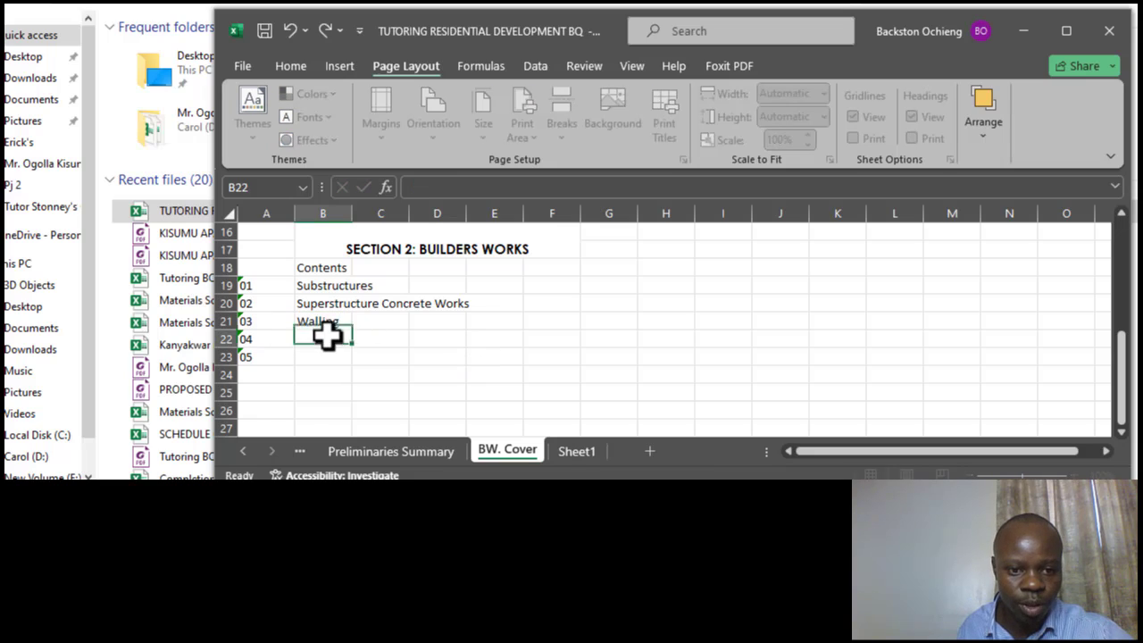
Step: Enter Doors in cell B22 for bill 04 and Windows in cell B23 for bill 05
{"action": "left_click", "coordinate": [424, 355]}
{"action": "left_click", "coordinate": [326, 339]}
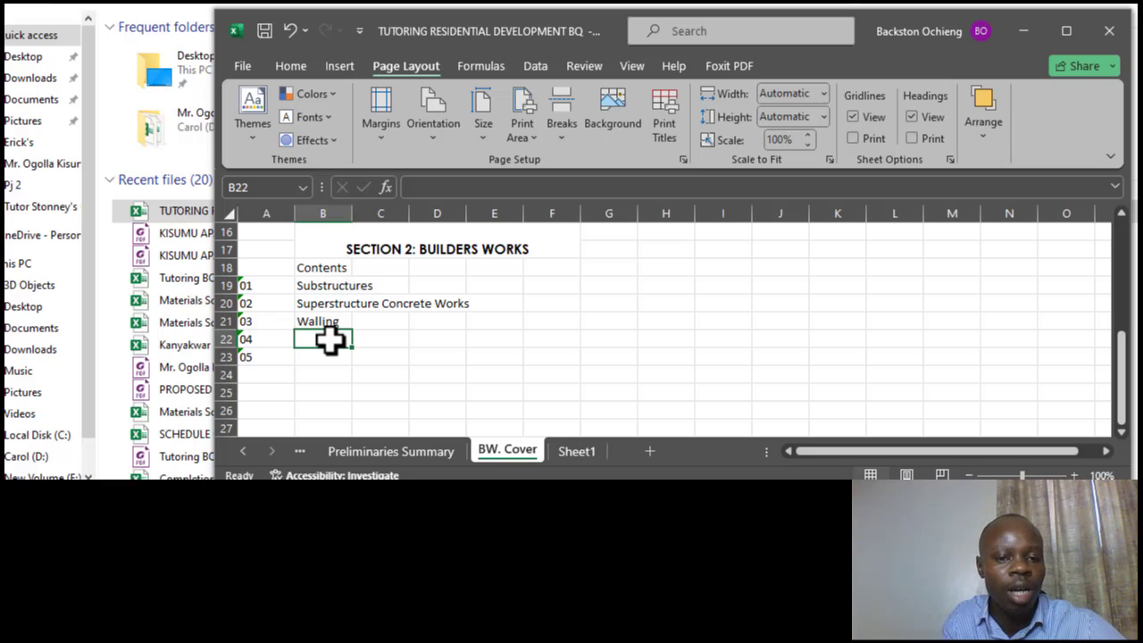
{"action": "type", "text": "D"}
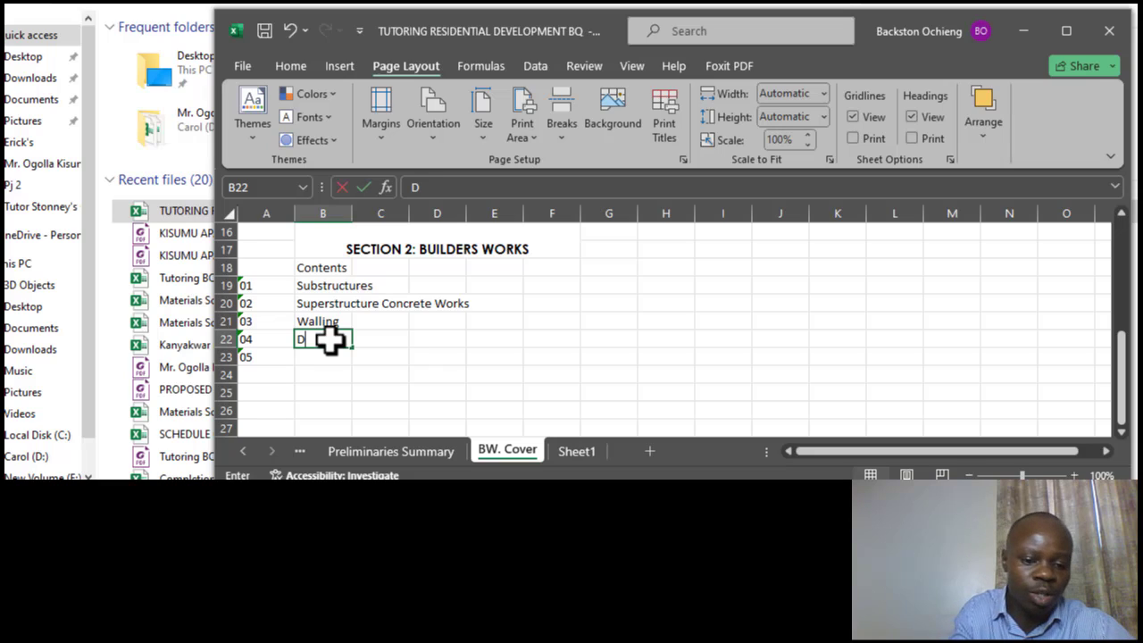
{"action": "type", "text": "oors"}
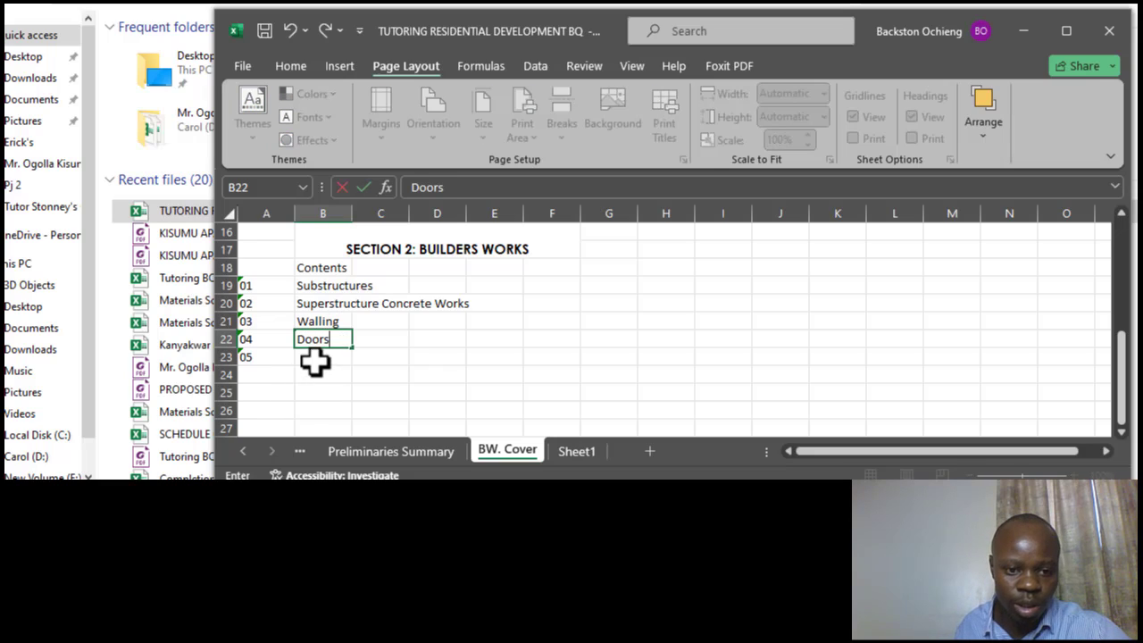
{"action": "key", "text": "Return"}
{"action": "type", "text": "Windows"}
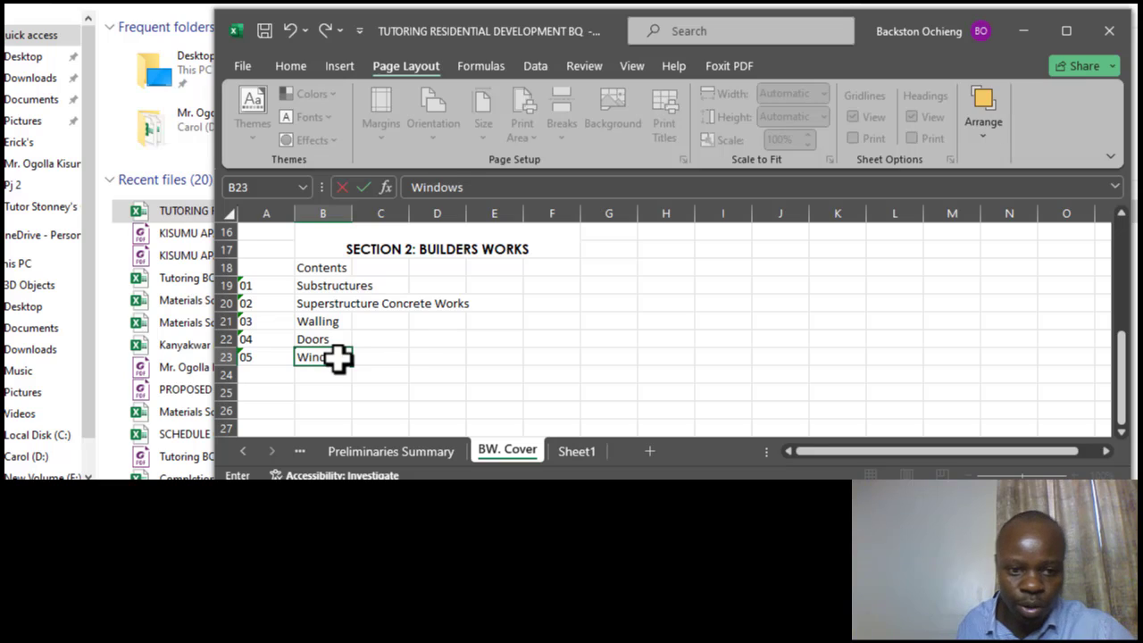
{"action": "left_click", "coordinate": [397, 344]}
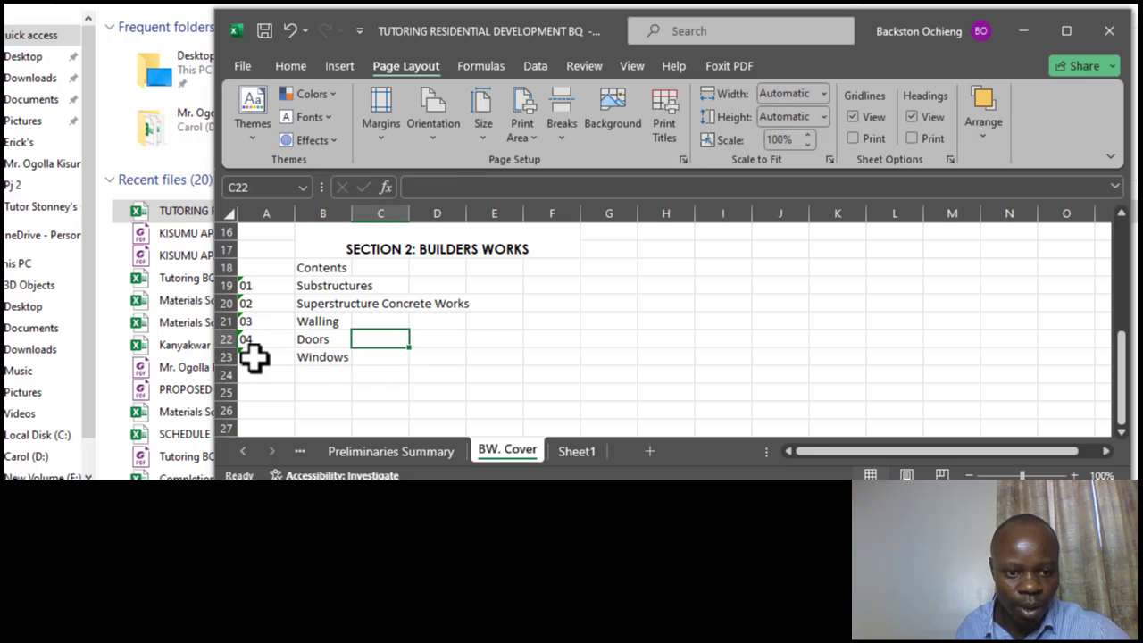
Step: Extend the bill numbering from 05 in cell A23 to 06 in cell A24
{"action": "left_click", "coordinate": [255, 359]}
{"action": "left_click_drag", "start_coordinate": [295, 368], "coordinate": [327, 378]}
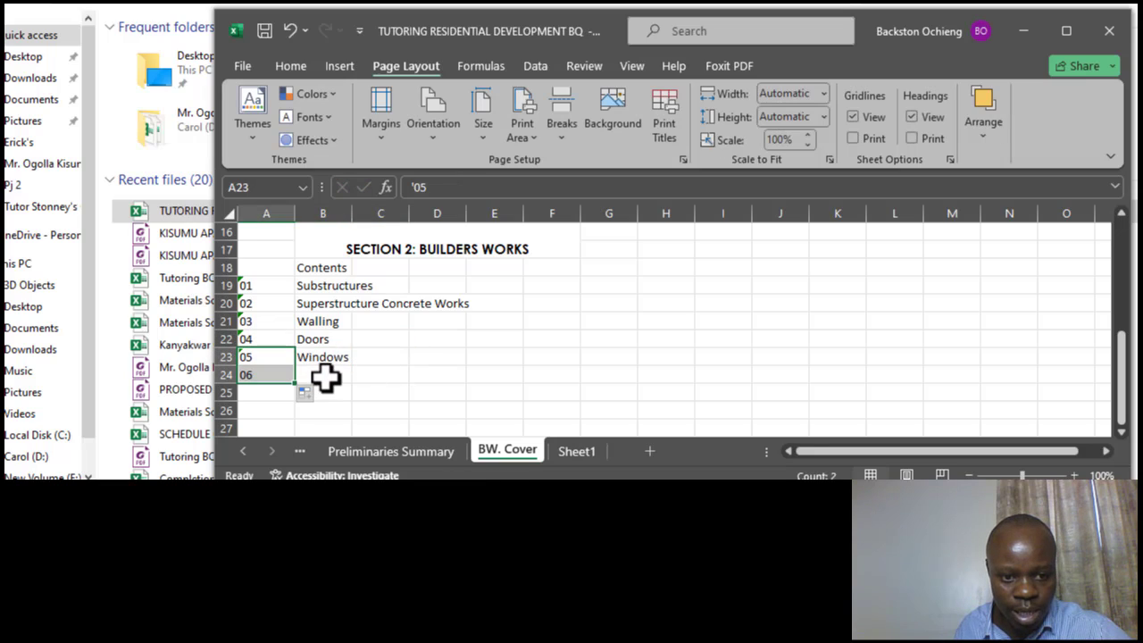
{"action": "left_click", "coordinate": [327, 377]}
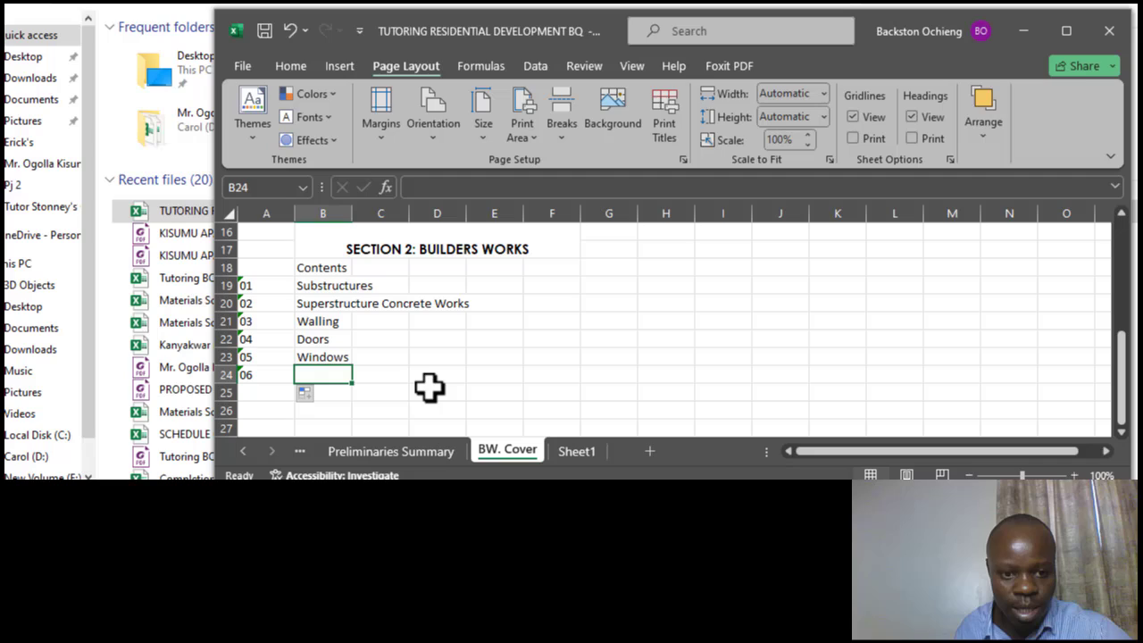
{"action": "left_click", "coordinate": [433, 340]}
{"action": "left_click", "coordinate": [327, 378]}
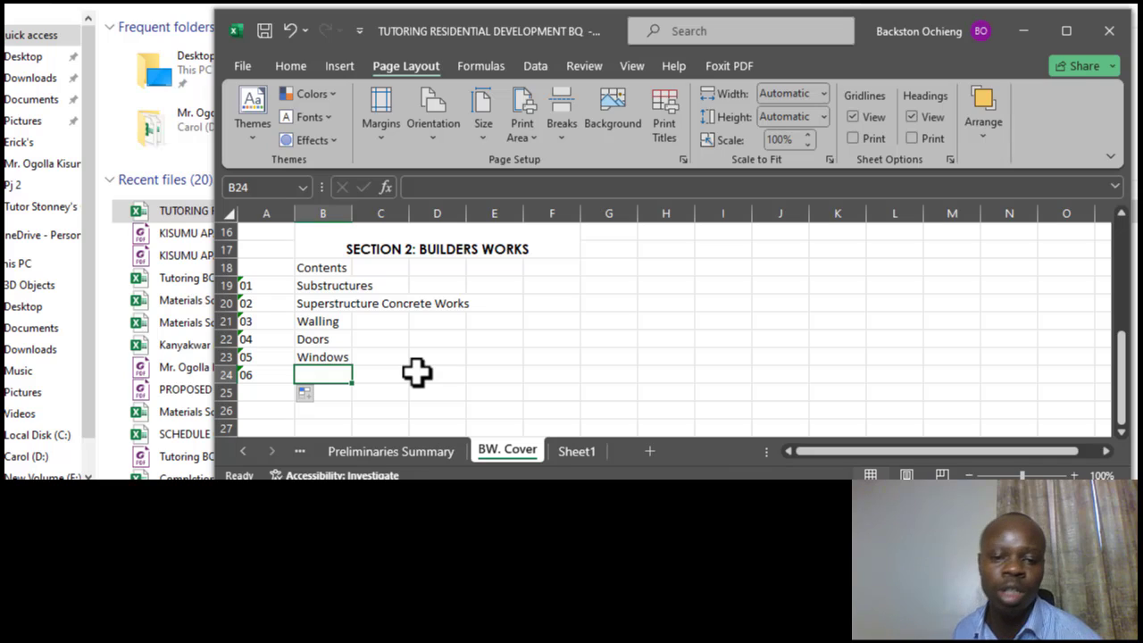
{"action": "left_click", "coordinate": [471, 306]}
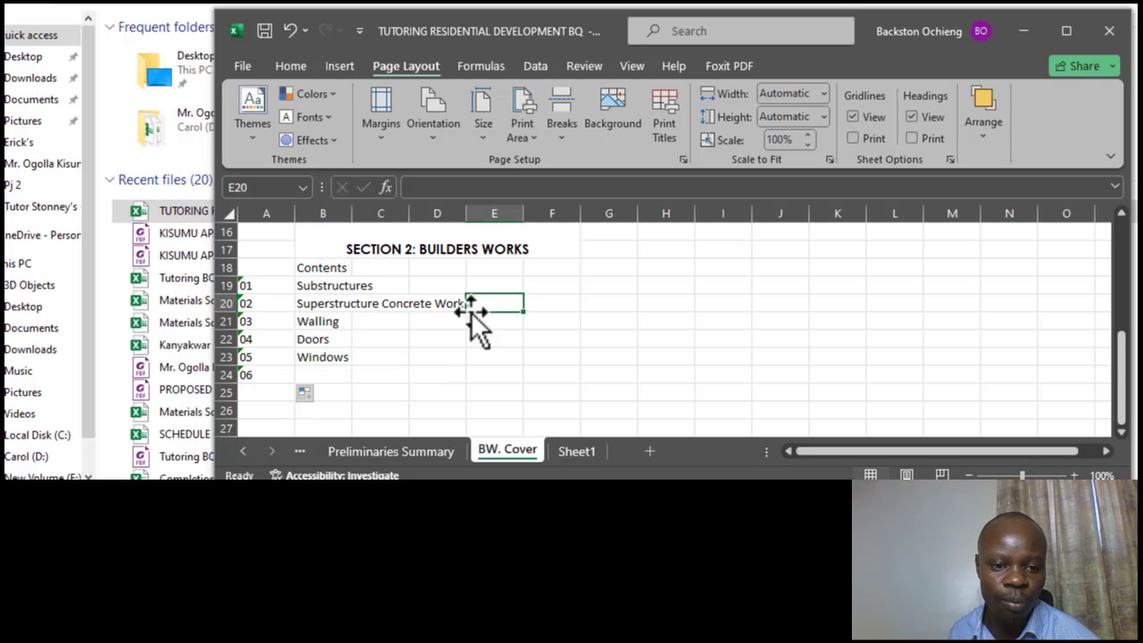
{"action": "left_click", "coordinate": [318, 360]}
{"action": "left_click", "coordinate": [342, 304]}
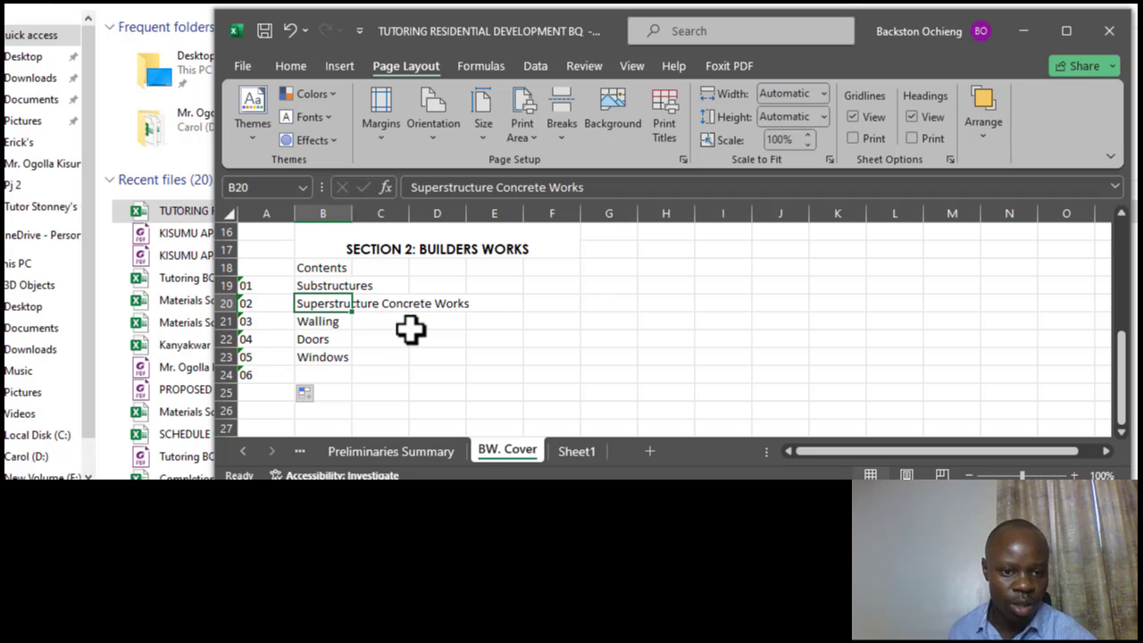
{"action": "left_click", "coordinate": [317, 375]}
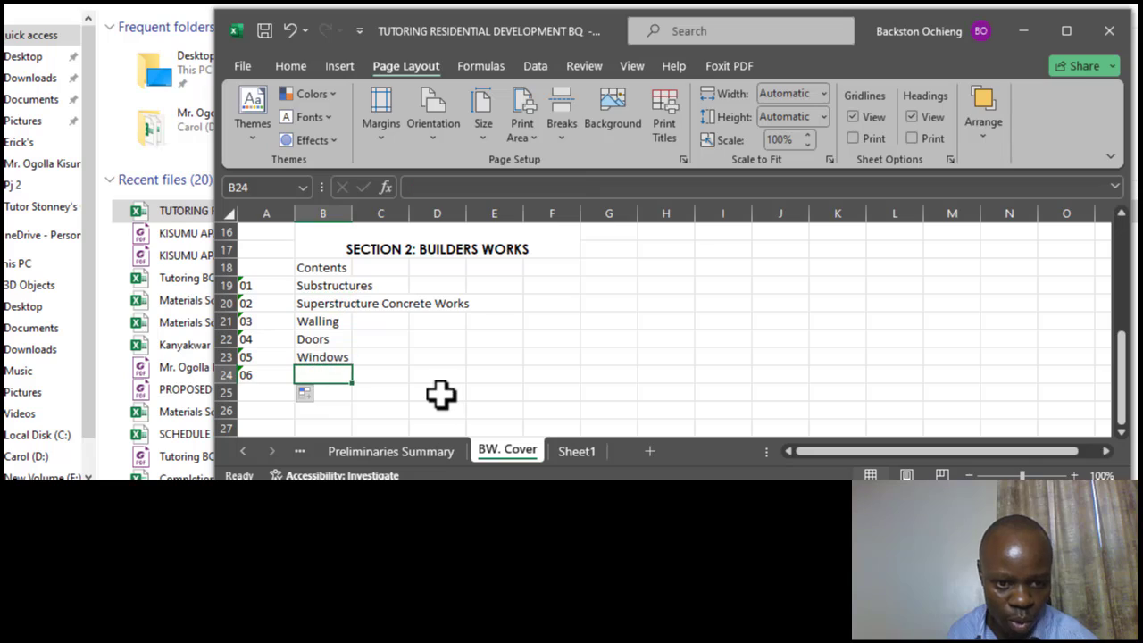
{"action": "left_click", "coordinate": [441, 395]}
Step: Enter Rainwater Disposal in cell B24 as the title of bill 06
{"action": "left_click", "coordinate": [337, 378]}
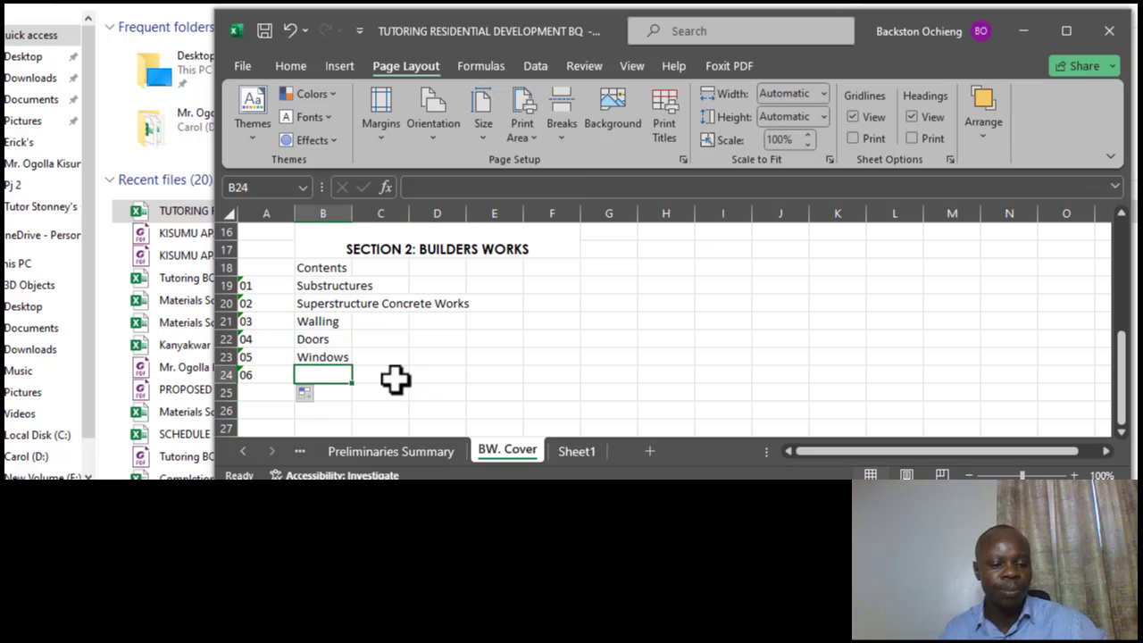
{"action": "type", "text": "Rain"}
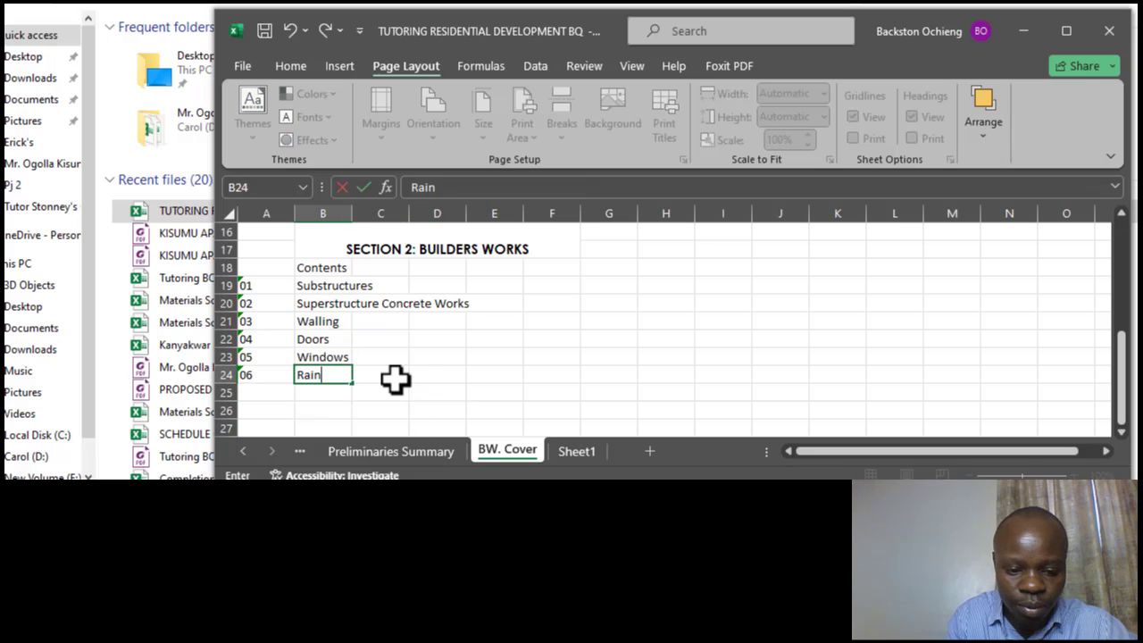
{"action": "type", "text": "water D"}
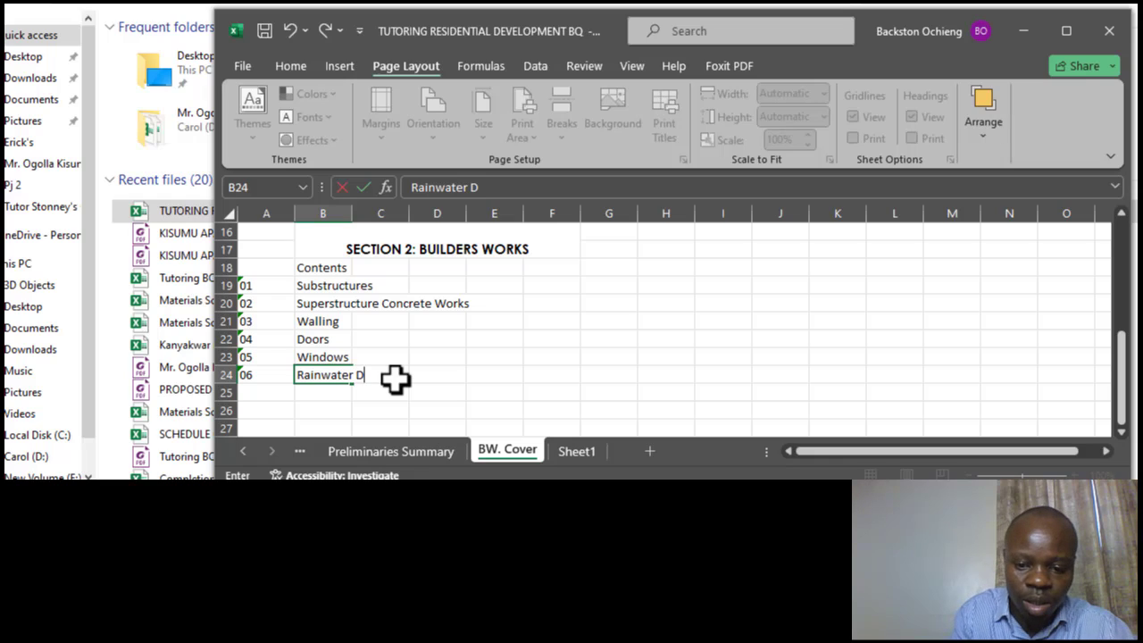
{"action": "type", "text": "isposal"}
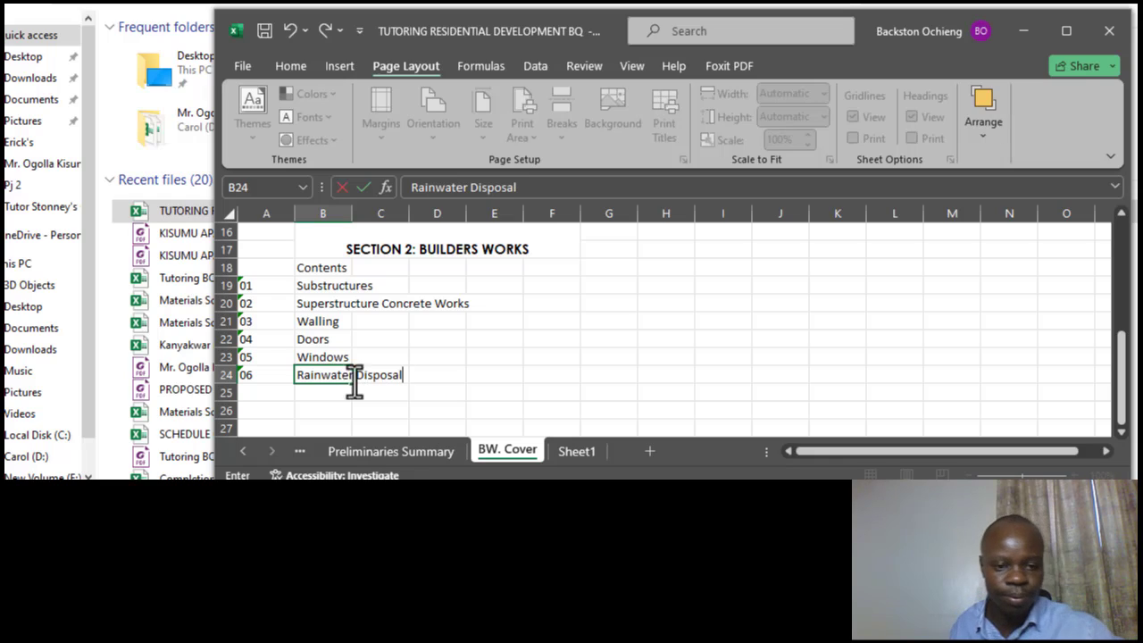
{"action": "left_click", "coordinate": [306, 339]}
{"action": "left_click", "coordinate": [303, 358]}
{"action": "left_click", "coordinate": [308, 377]}
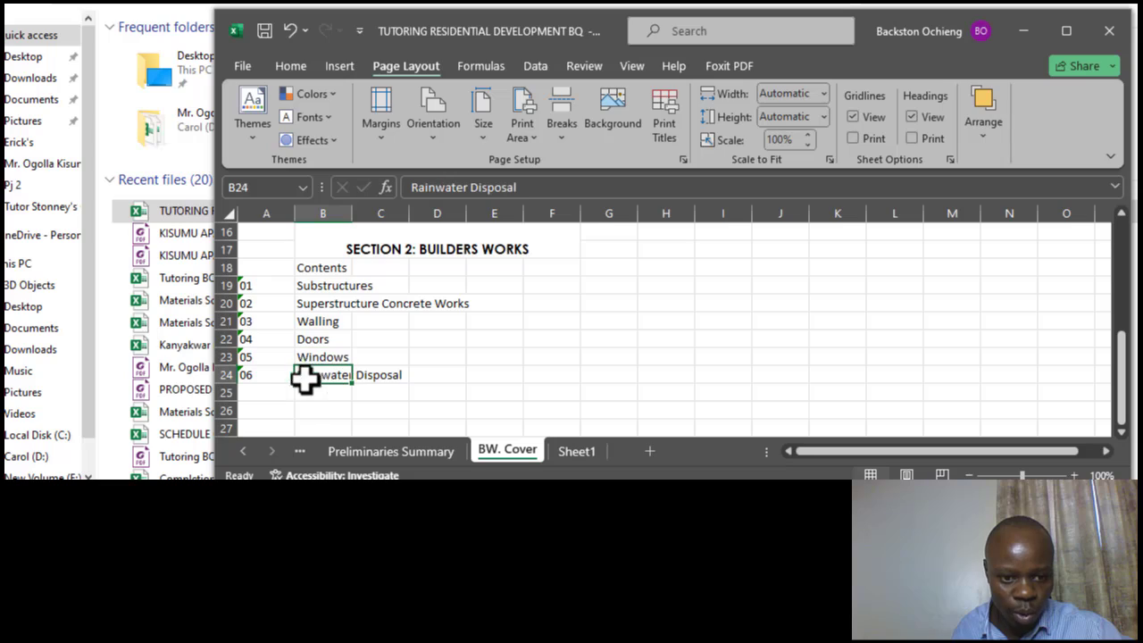
Step: Try extending the bill numbering to 07 in cell A25, and undo the fill
{"action": "left_click", "coordinate": [266, 390]}
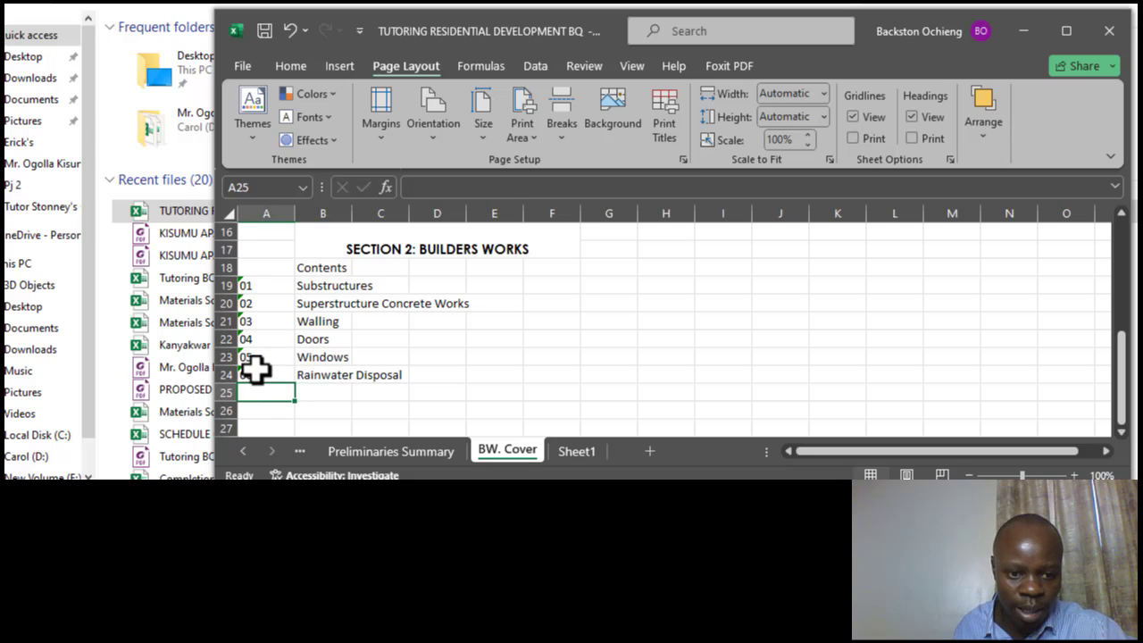
{"action": "left_click", "coordinate": [261, 374]}
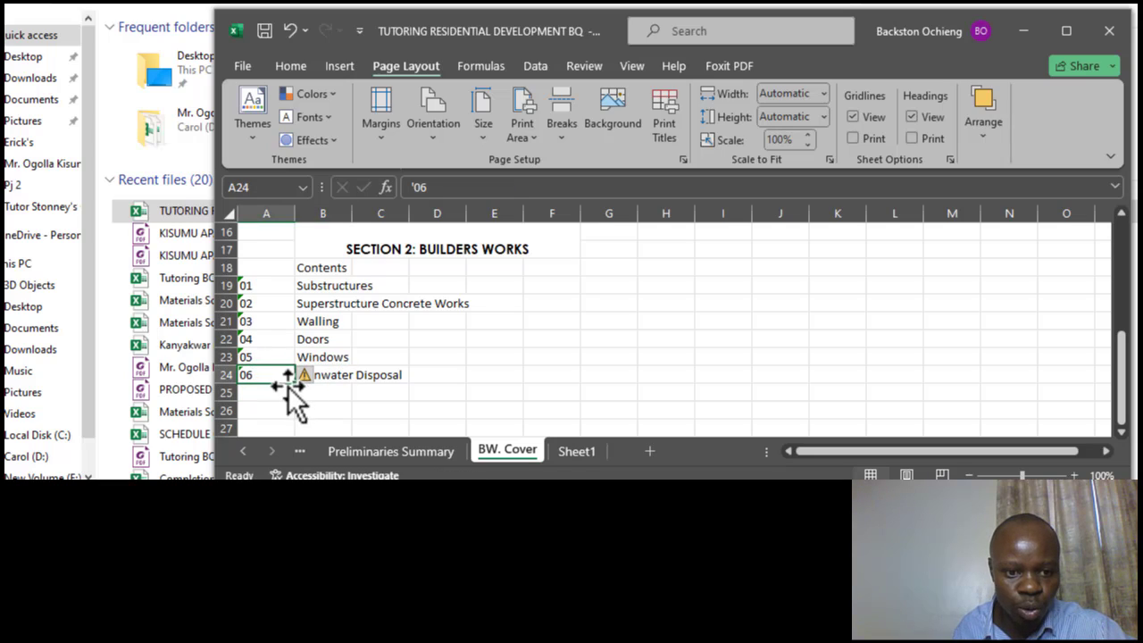
{"action": "left_click_drag", "start_coordinate": [299, 386], "coordinate": [299, 399]}
{"action": "left_click", "coordinate": [256, 391]}
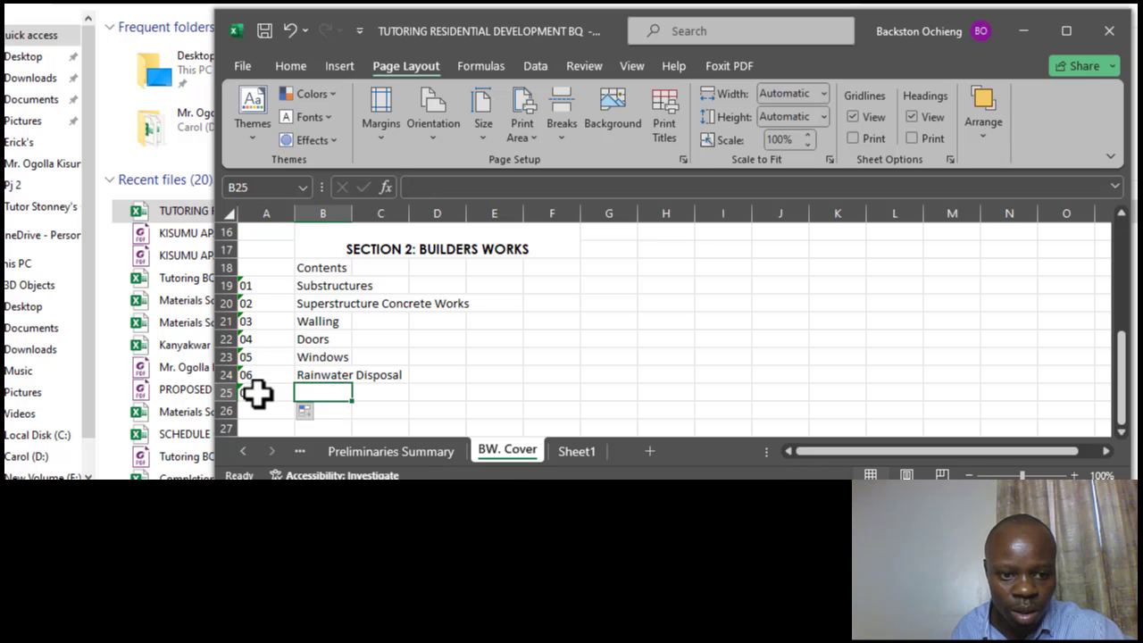
{"action": "left_click", "coordinate": [375, 359]}
{"action": "key", "text": "ctrl+z"}
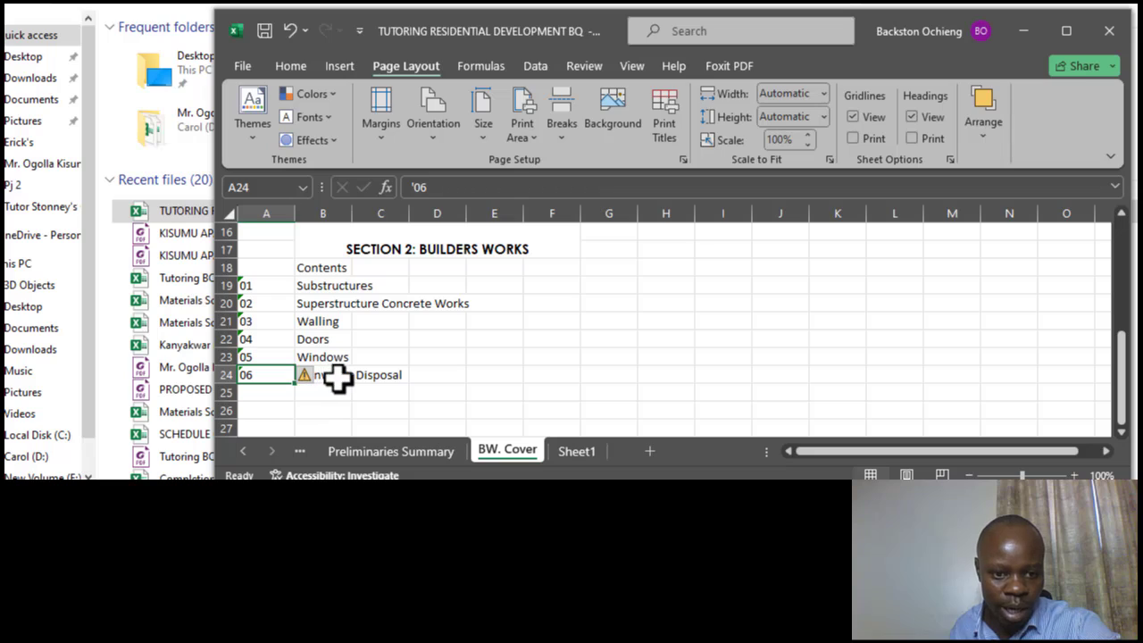
Step: Replace the title of bill 06 in cell B24 with Finishes and Rainwater Disposal
{"action": "left_click", "coordinate": [338, 378]}
{"action": "type", "text": "fl"}
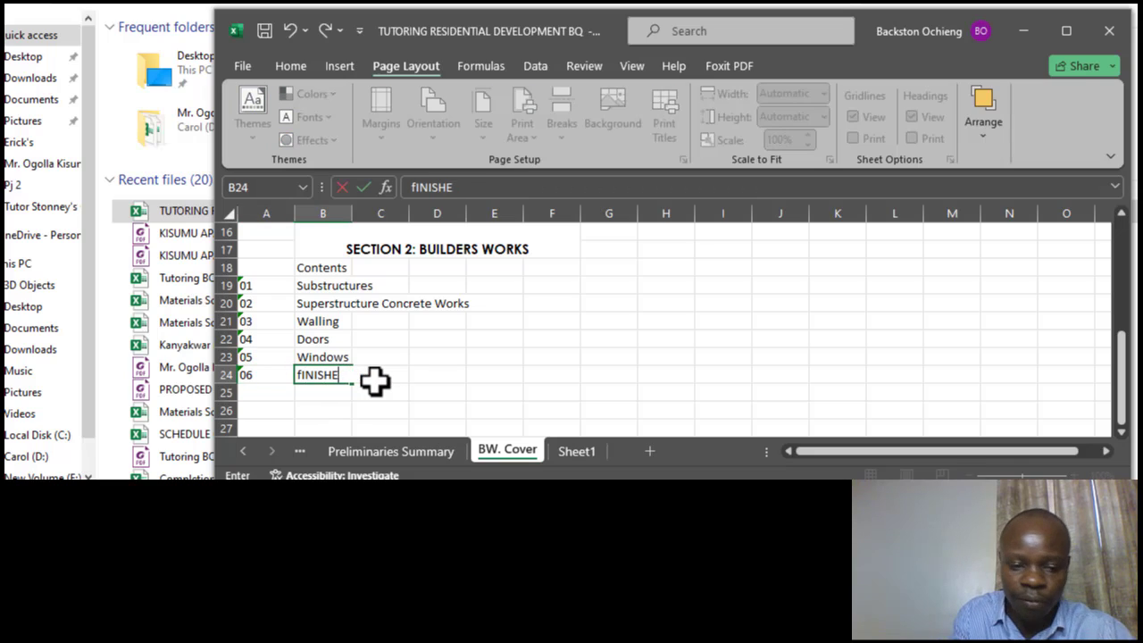
{"action": "key", "text": "BackSpace"}
{"action": "key", "text": "BackSpace"}
{"action": "key", "text": "BackSpace"}
{"action": "key", "text": "BackSpace"}
{"action": "key", "text": "BackSpace"}
{"action": "key", "text": "BackSpace"}
{"action": "key", "text": "BackSpace"}
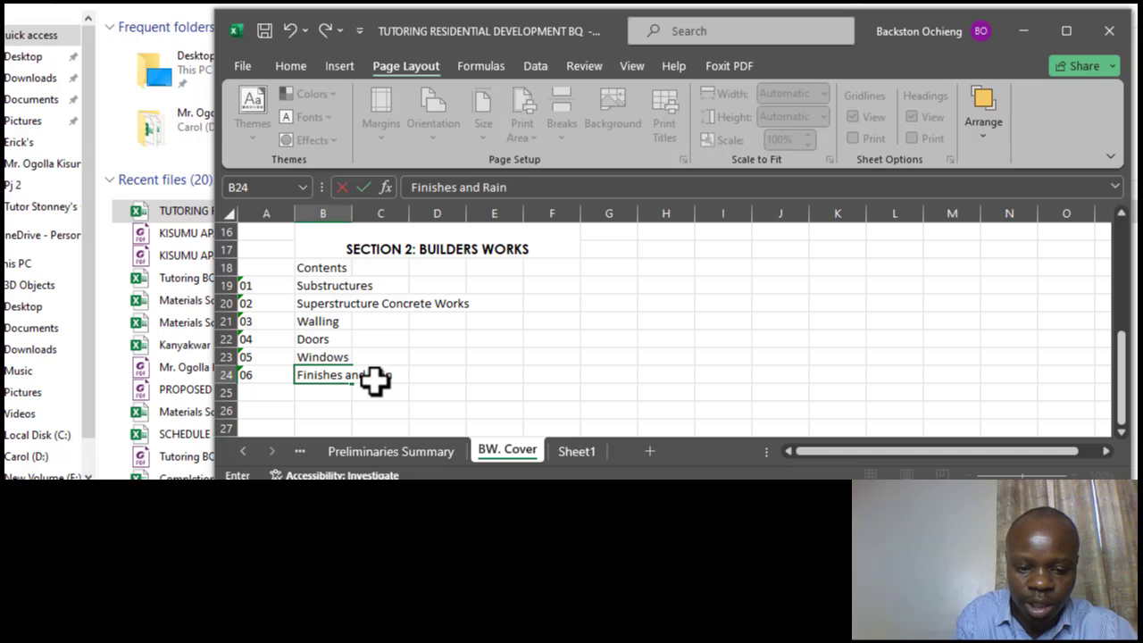
{"action": "type", "text": "er Disposal"}
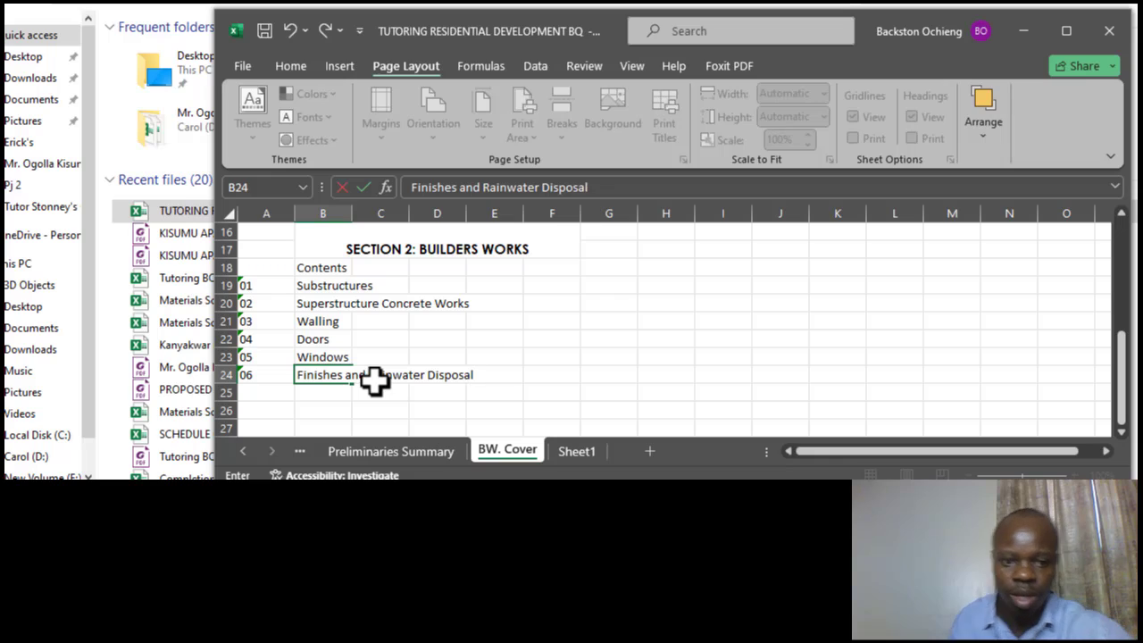
{"action": "left_click", "coordinate": [375, 336]}
{"action": "left_click", "coordinate": [327, 393]}
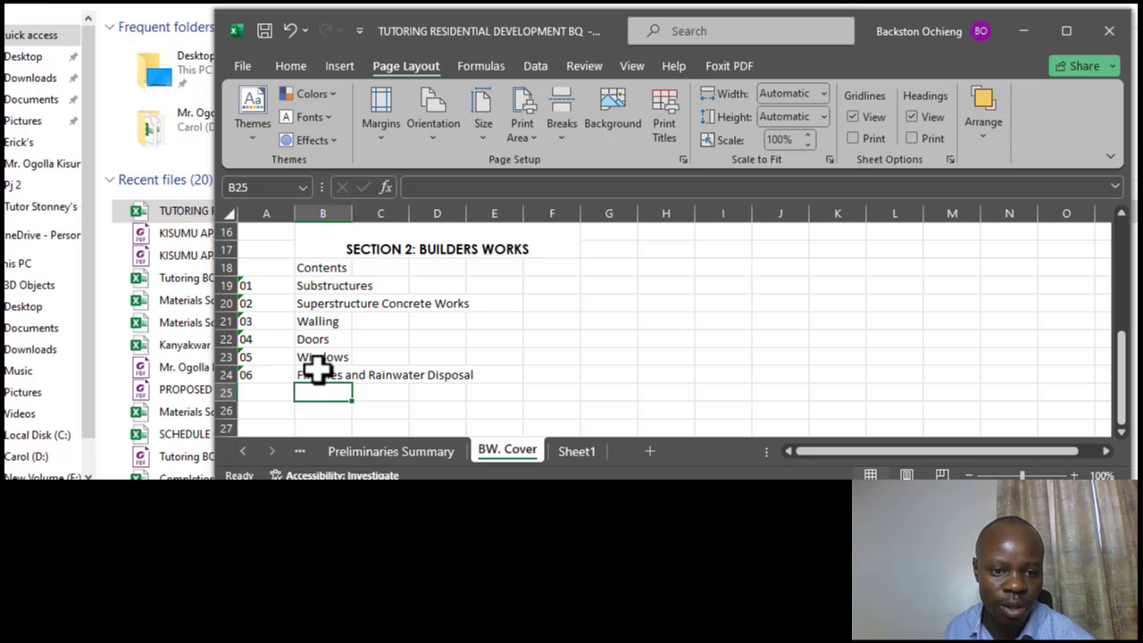
Step: Make the Contents heading in cell B18 bold
{"action": "left_click", "coordinate": [320, 373]}
{"action": "left_click", "coordinate": [447, 375]}
{"action": "left_click", "coordinate": [327, 377]}
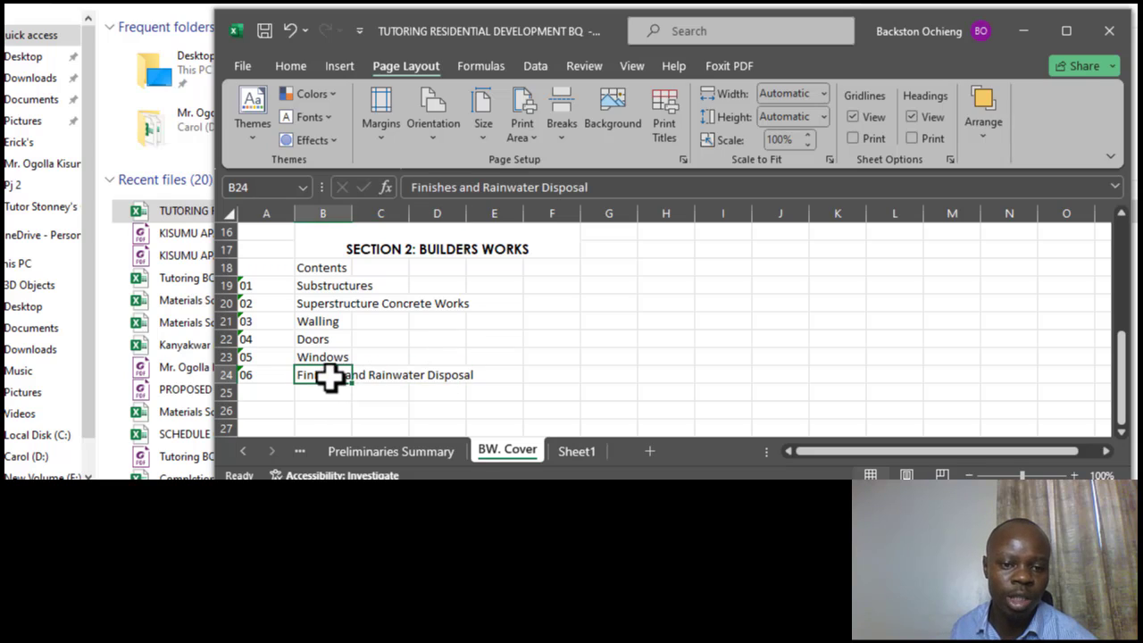
{"action": "left_click", "coordinate": [338, 320]}
{"action": "left_click", "coordinate": [333, 270]}
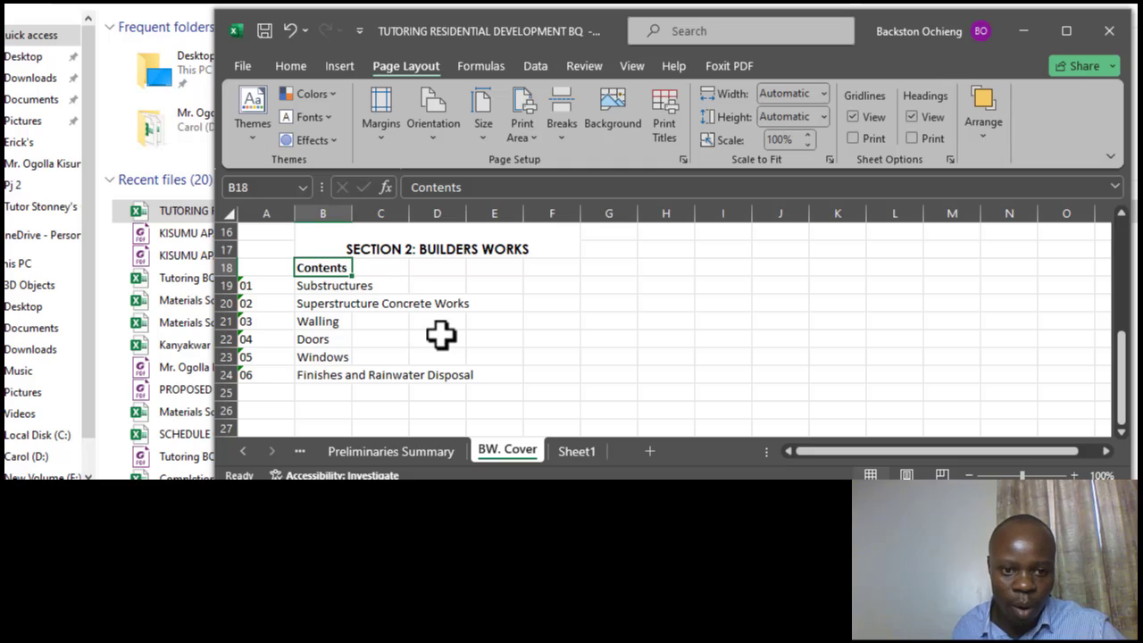
Step: Change the font of the entire BW. Cover sheet to Century Gothic
{"action": "left_click", "coordinate": [418, 285]}
{"action": "left_click", "coordinate": [232, 206]}
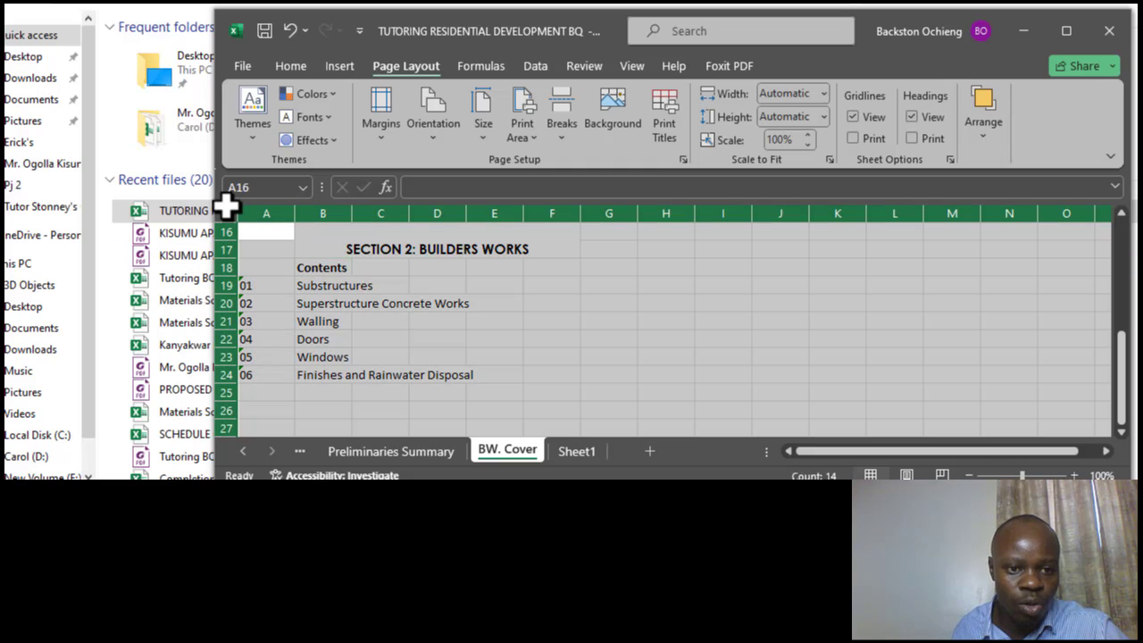
{"action": "left_click", "coordinate": [292, 68]}
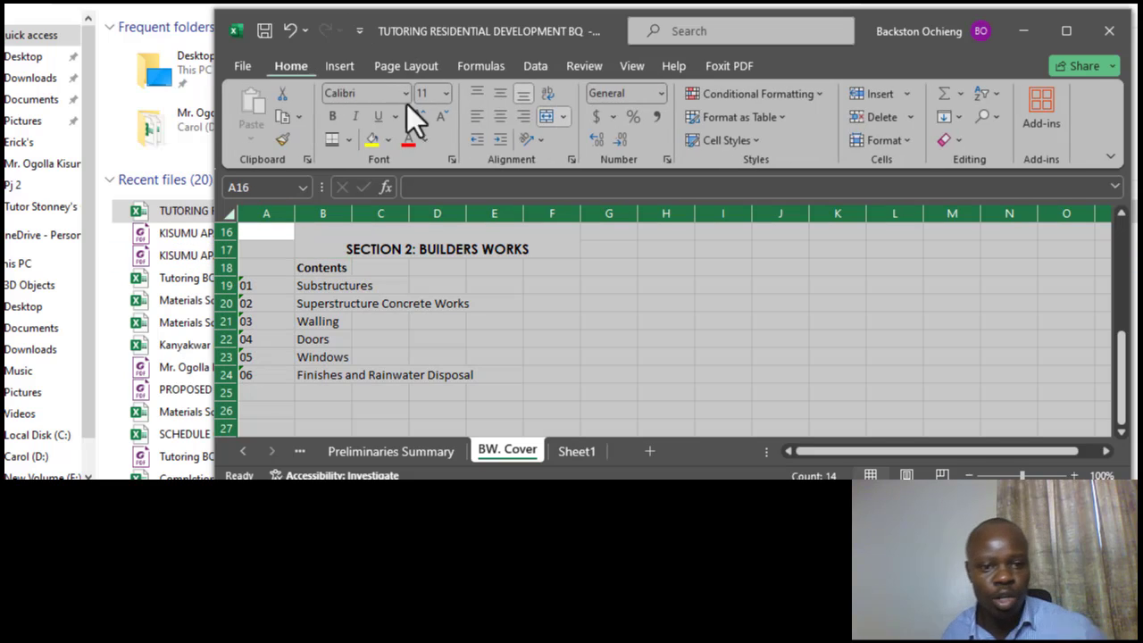
{"action": "left_click", "coordinate": [411, 97]}
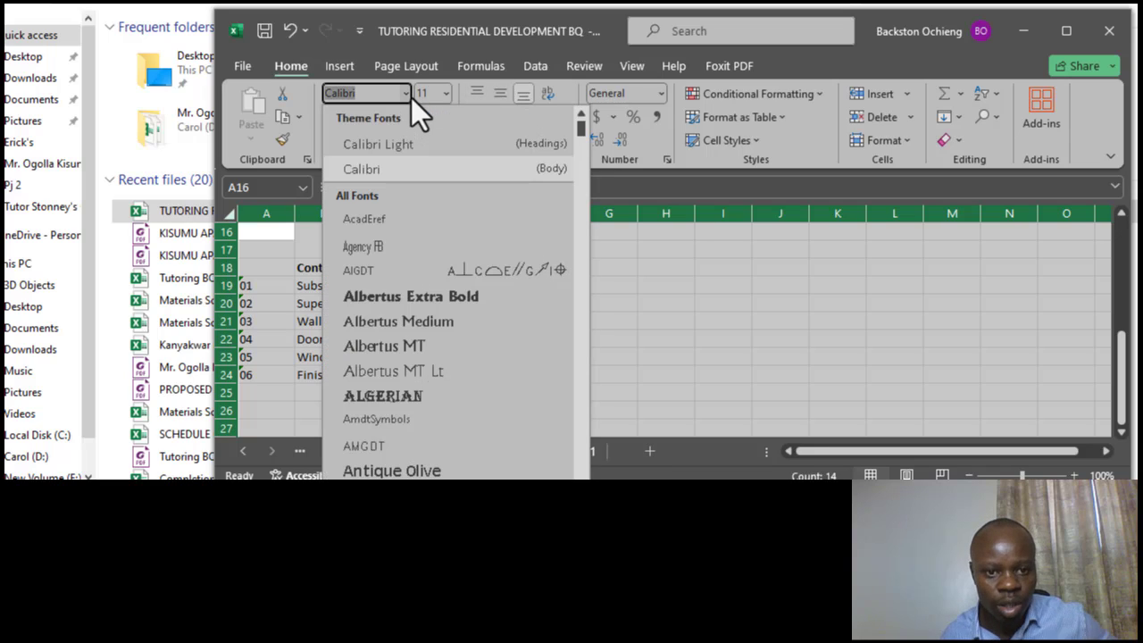
{"action": "scroll", "coordinate": [469, 371], "scroll_direction": "down", "scroll_amount": 4}
{"action": "scroll", "coordinate": [482, 330], "scroll_direction": "down", "scroll_amount": 2}
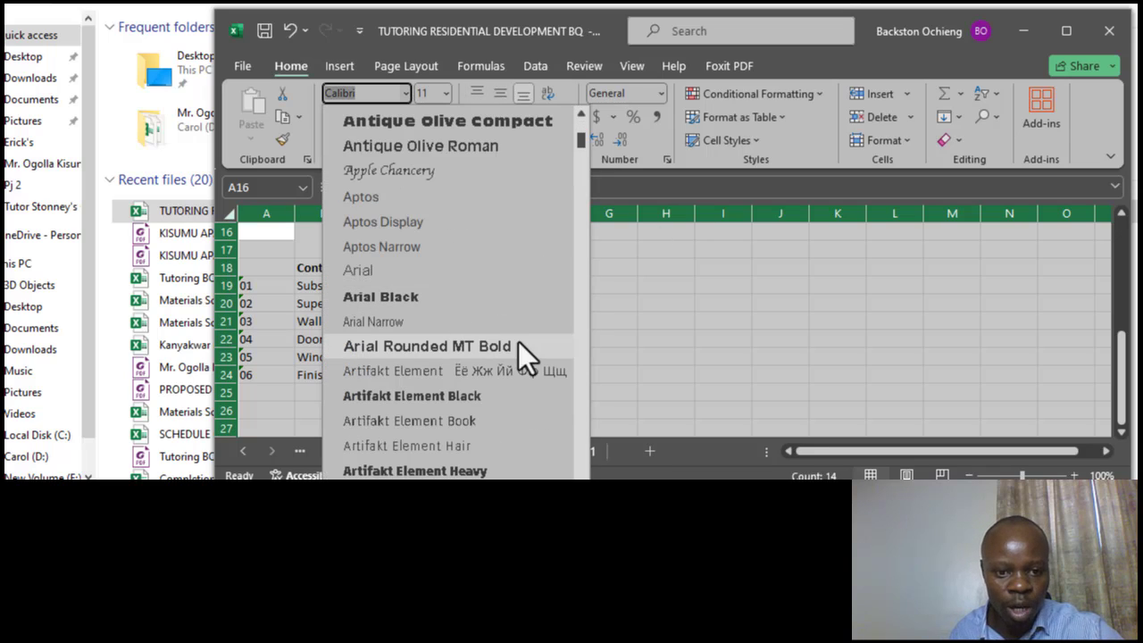
{"action": "scroll", "coordinate": [402, 259], "scroll_direction": "down", "scroll_amount": 4}
{"action": "scroll", "coordinate": [493, 314], "scroll_direction": "down", "scroll_amount": 2}
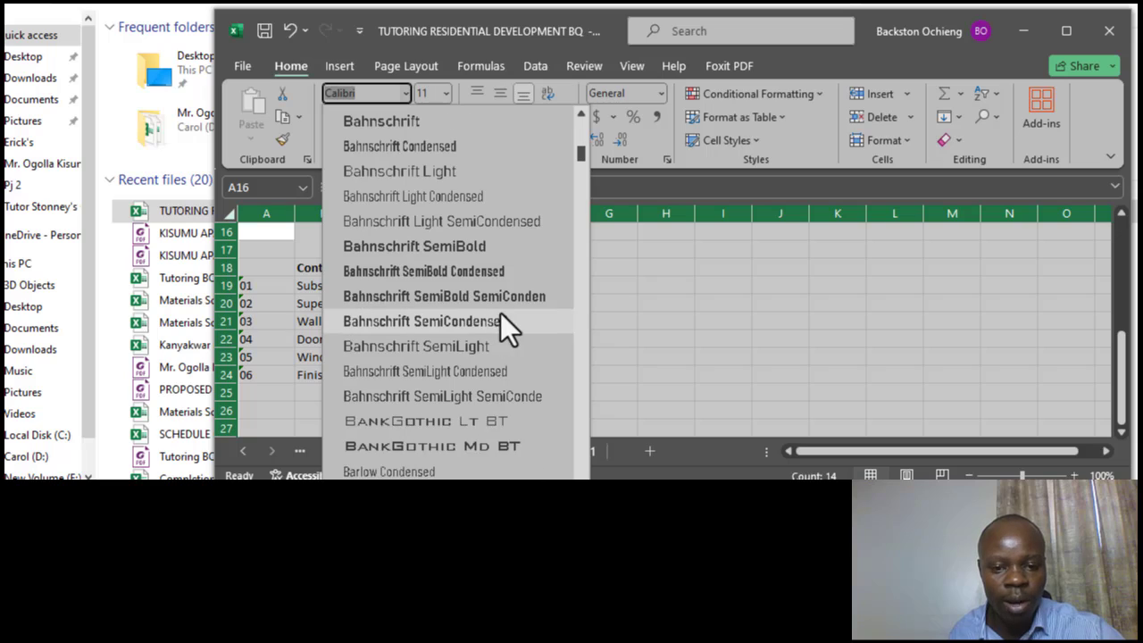
{"action": "scroll", "coordinate": [500, 392], "scroll_direction": "down", "scroll_amount": 3}
{"action": "scroll", "coordinate": [478, 354], "scroll_direction": "down", "scroll_amount": 3}
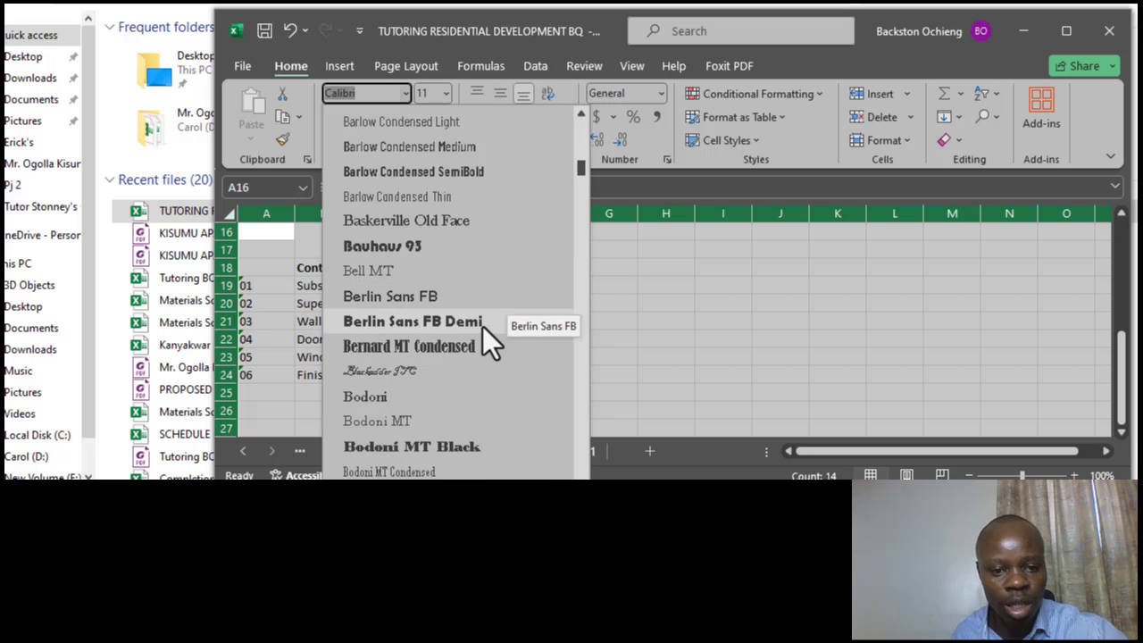
{"action": "scroll", "coordinate": [482, 330], "scroll_direction": "down", "scroll_amount": 7}
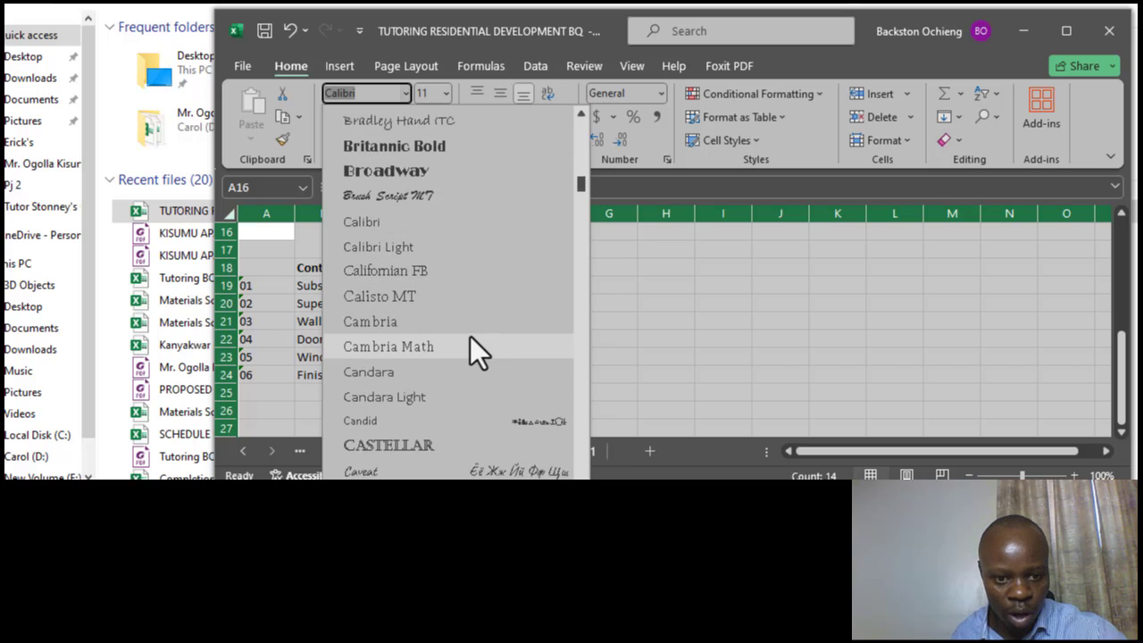
{"action": "scroll", "coordinate": [470, 336], "scroll_direction": "down", "scroll_amount": 2}
{"action": "left_click", "coordinate": [420, 400]}
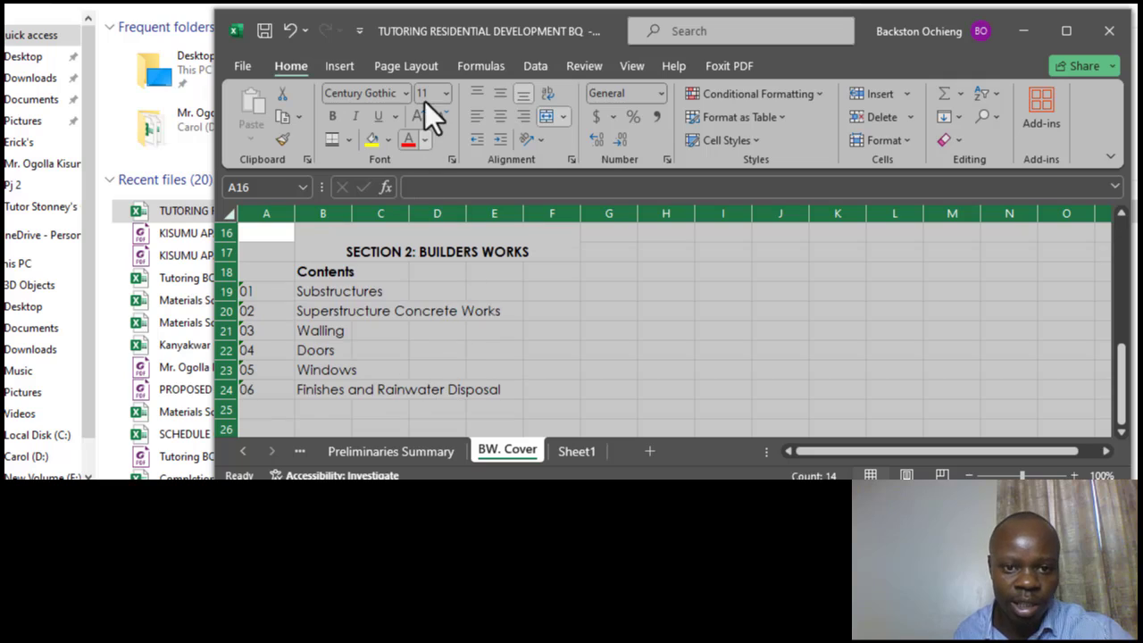
Step: Set the font size of the entire BW. Cover sheet to 11
{"action": "left_click", "coordinate": [446, 93]}
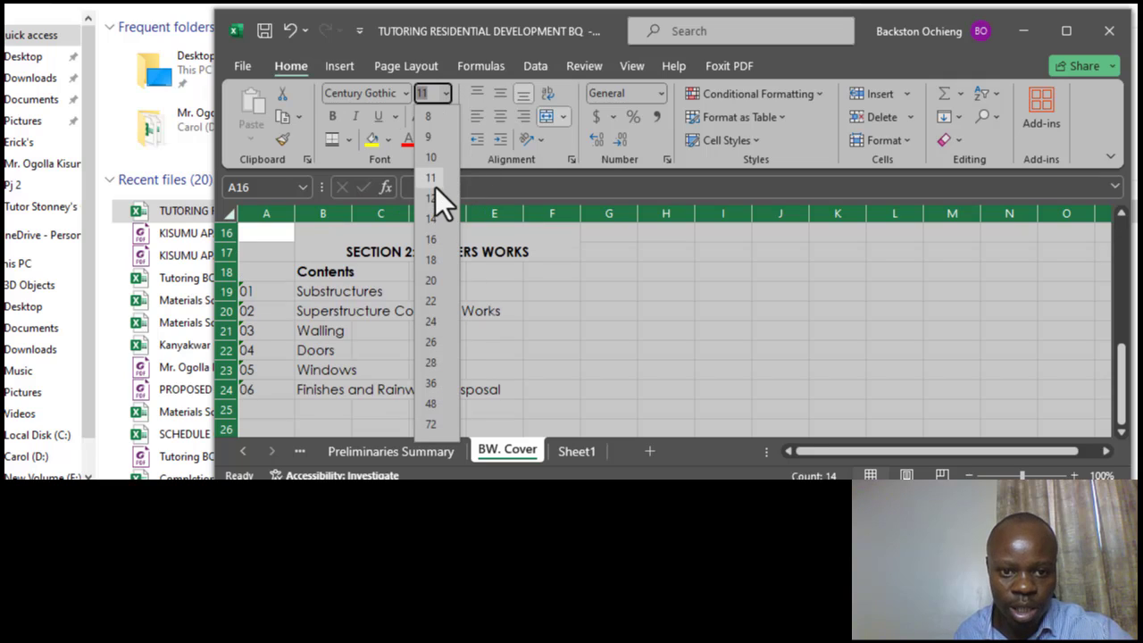
{"action": "left_click", "coordinate": [439, 197]}
{"action": "left_click", "coordinate": [612, 351]}
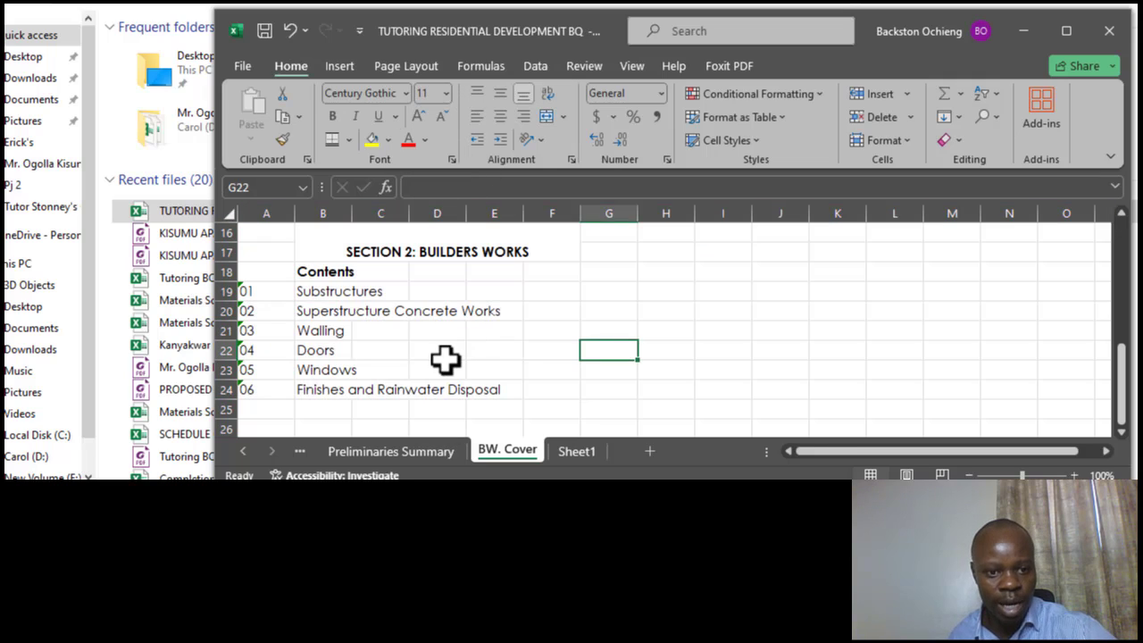
{"action": "left_click", "coordinate": [445, 355]}
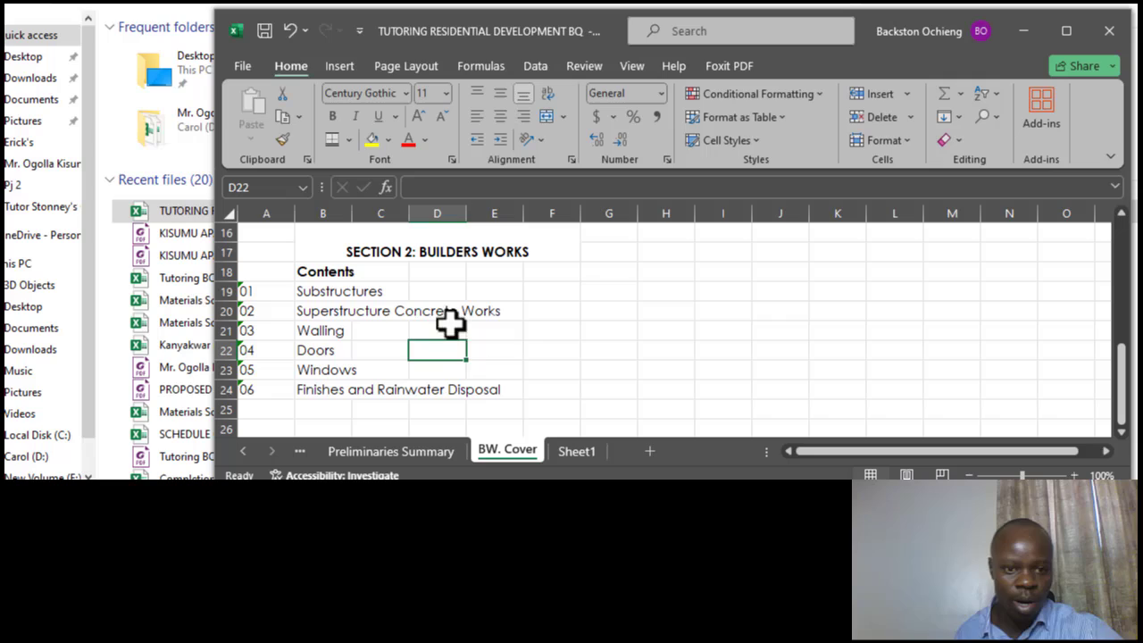
{"action": "left_click", "coordinate": [264, 293]}
{"action": "left_click", "coordinate": [266, 330]}
{"action": "left_click", "coordinate": [272, 388]}
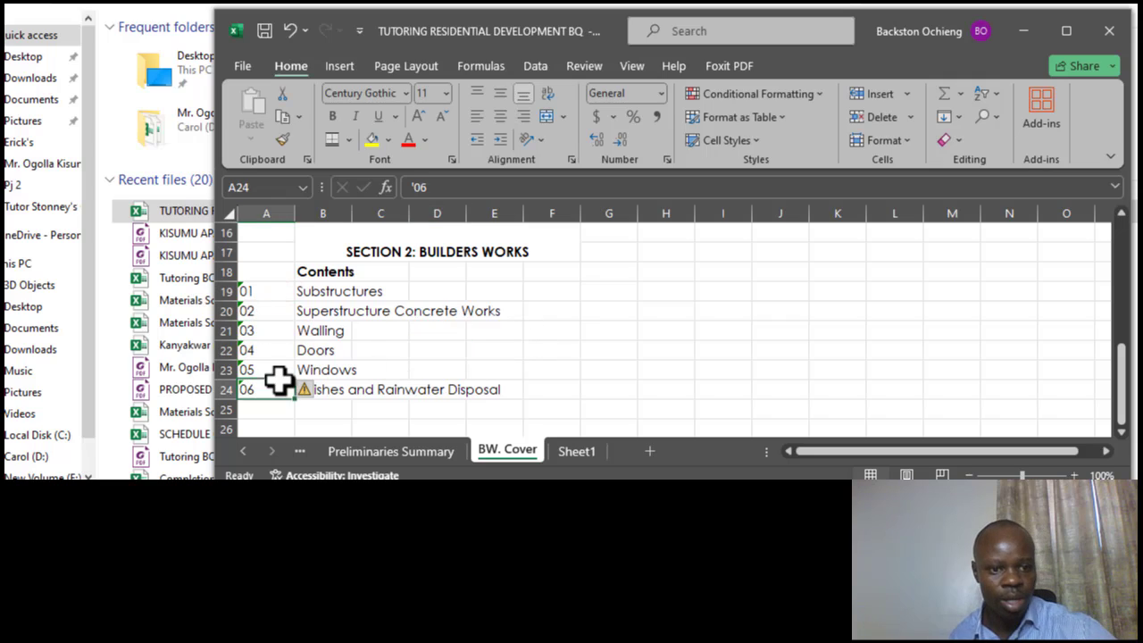
{"action": "left_click", "coordinate": [267, 297]}
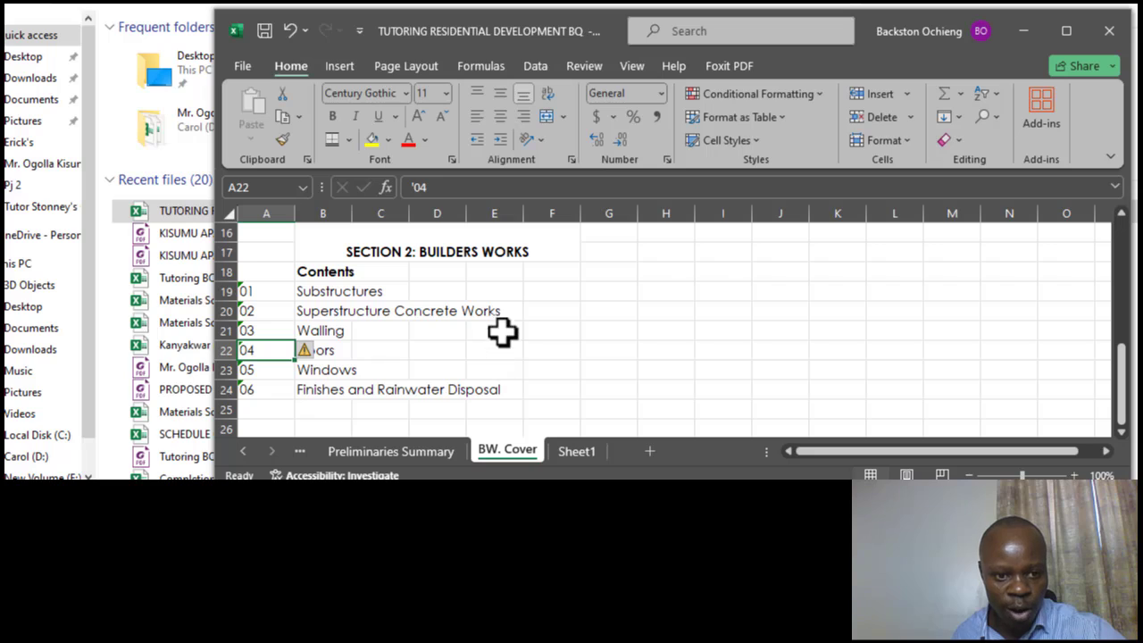
{"action": "left_click", "coordinate": [369, 295]}
{"action": "scroll", "coordinate": [451, 323], "scroll_direction": "up", "scroll_amount": 4}
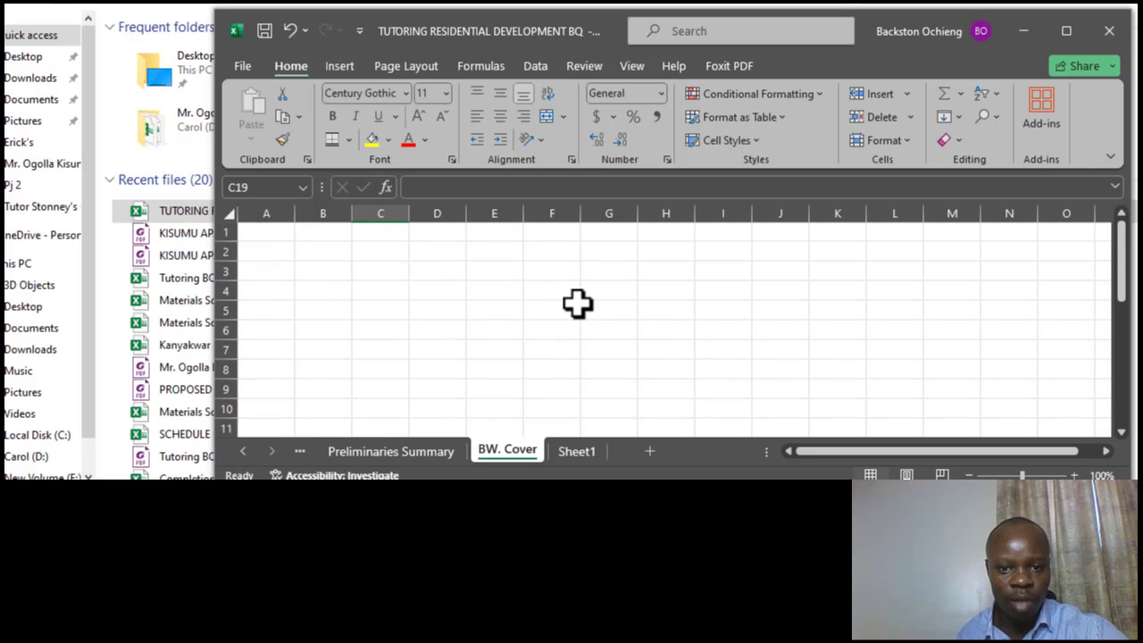
Step: Preview the printed page of the BW. Cover sheet at full-page size, and return to the worksheet
{"action": "scroll", "coordinate": [590, 311], "scroll_direction": "down", "scroll_amount": 4}
{"action": "key", "text": "ctrl+p"}
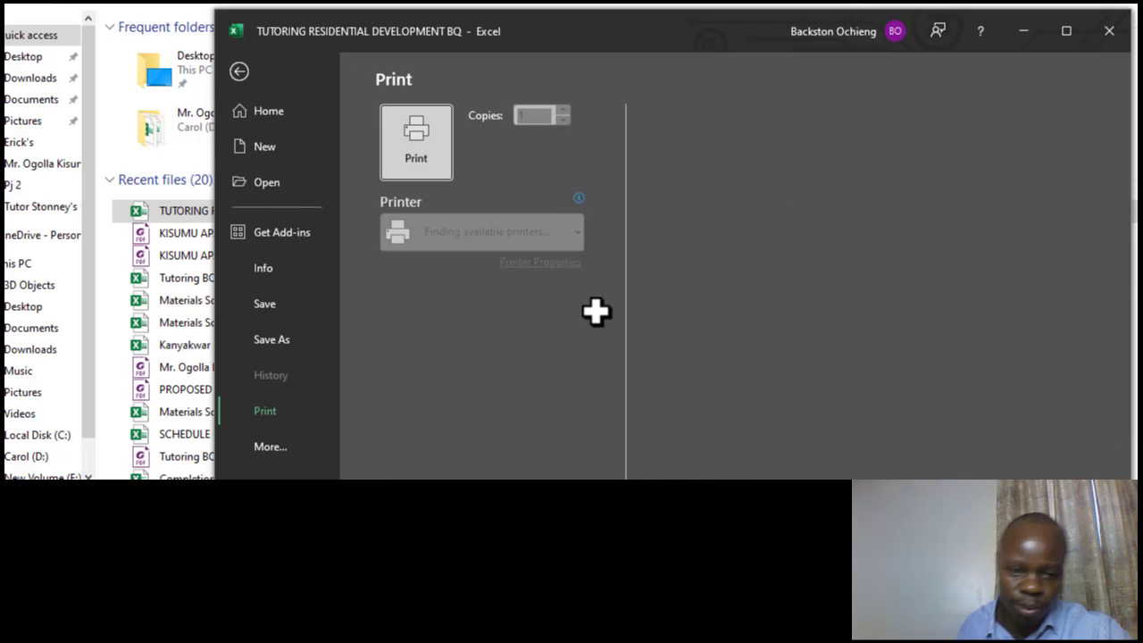
{"action": "scroll", "coordinate": [902, 268], "scroll_direction": "down", "scroll_amount": 5}
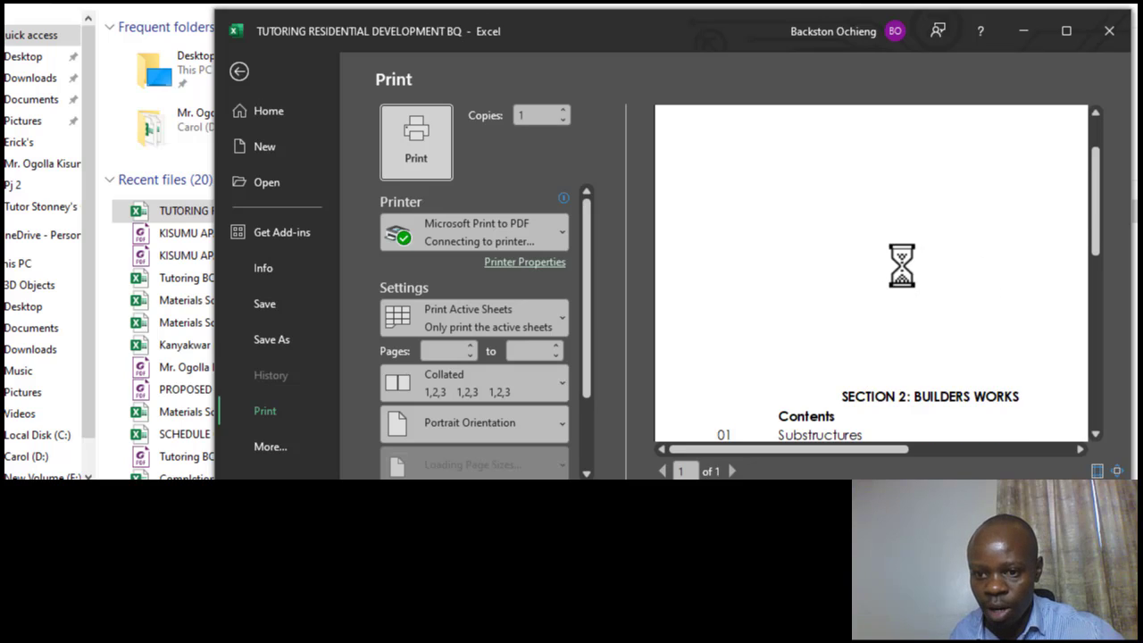
{"action": "scroll", "coordinate": [913, 264], "scroll_direction": "down", "scroll_amount": 5}
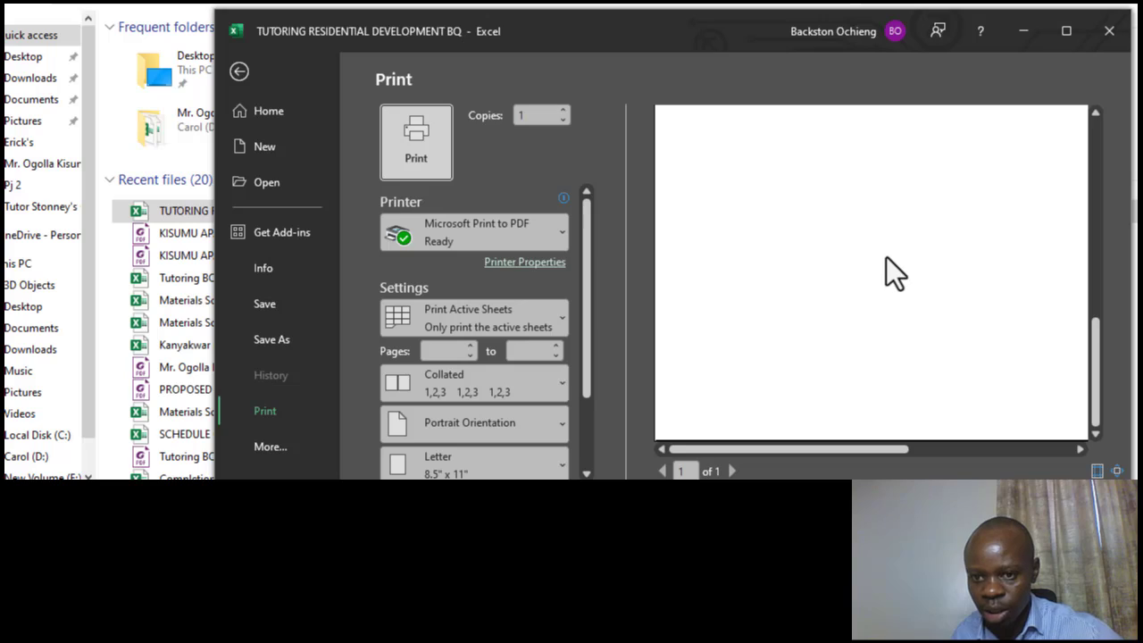
{"action": "left_click", "coordinate": [886, 256]}
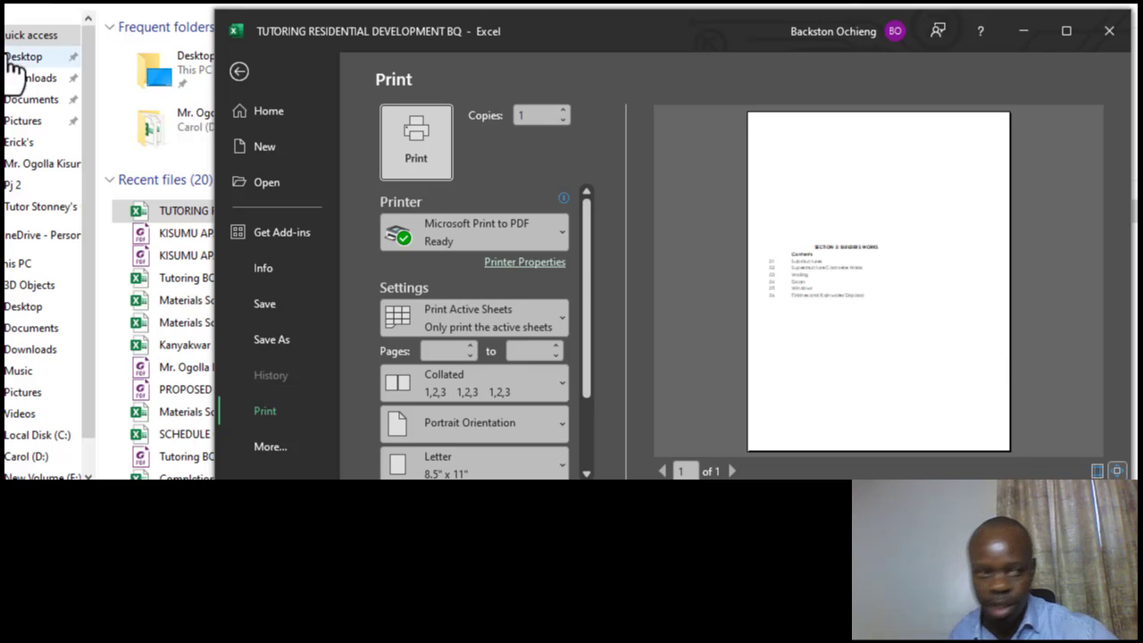
{"action": "left_click", "coordinate": [239, 69]}
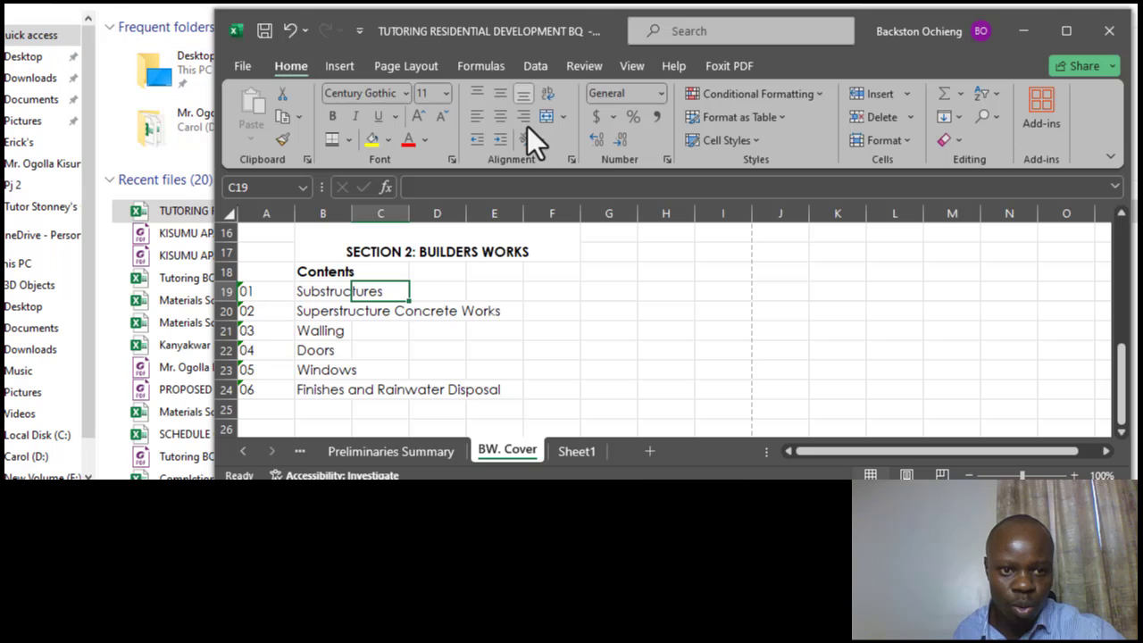
Step: Review the Contents heading and the list of bills 01 to 06 on the BW. Cover sheet
{"action": "left_click", "coordinate": [535, 330]}
{"action": "scroll", "coordinate": [541, 329], "scroll_direction": "down", "scroll_amount": 2}
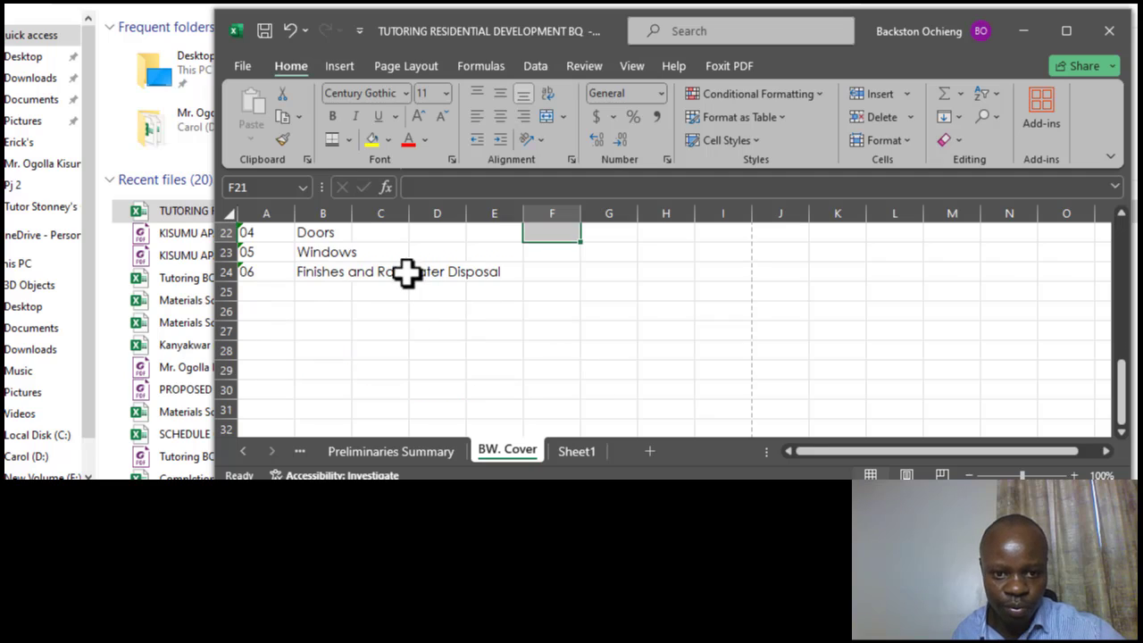
{"action": "left_click", "coordinate": [340, 272]}
{"action": "scroll", "coordinate": [450, 304], "scroll_direction": "up", "scroll_amount": 2}
{"action": "scroll", "coordinate": [536, 313], "scroll_direction": "up", "scroll_amount": 1}
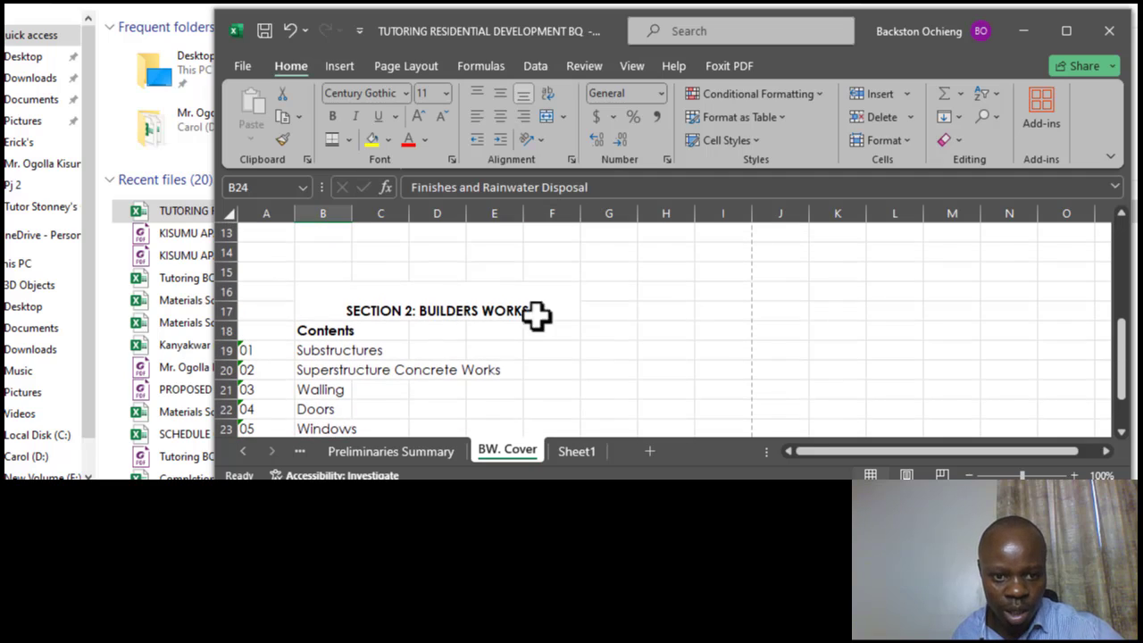
{"action": "left_click", "coordinate": [375, 370]}
{"action": "scroll", "coordinate": [441, 306], "scroll_direction": "down", "scroll_amount": 1}
{"action": "left_click", "coordinate": [417, 386]}
{"action": "scroll", "coordinate": [414, 385], "scroll_direction": "down", "scroll_amount": 2}
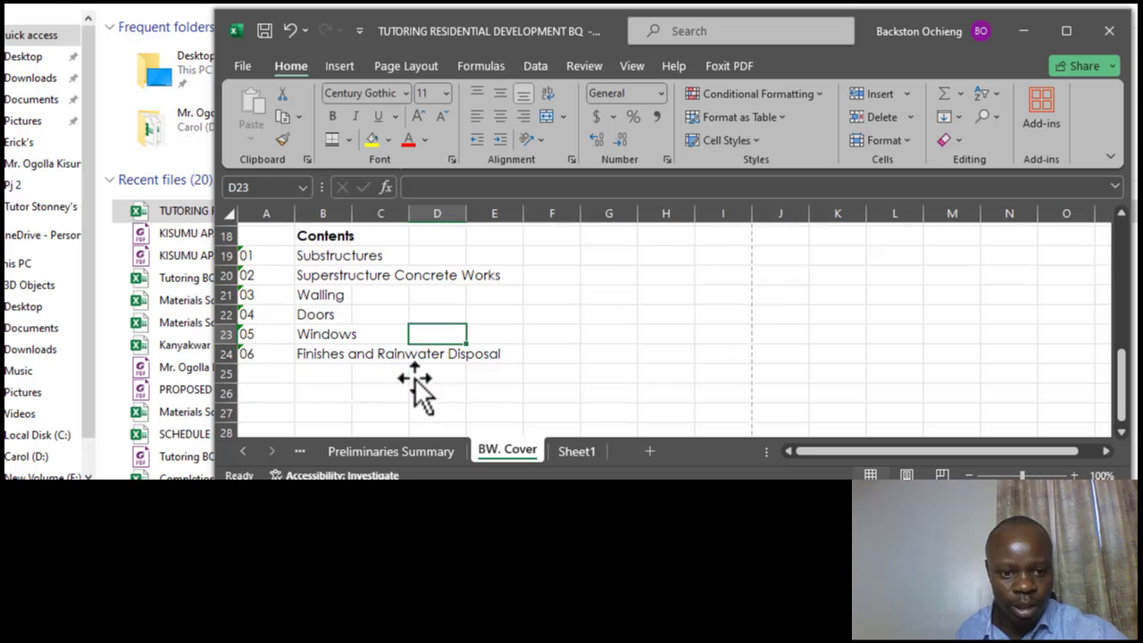
{"action": "left_click", "coordinate": [388, 390]}
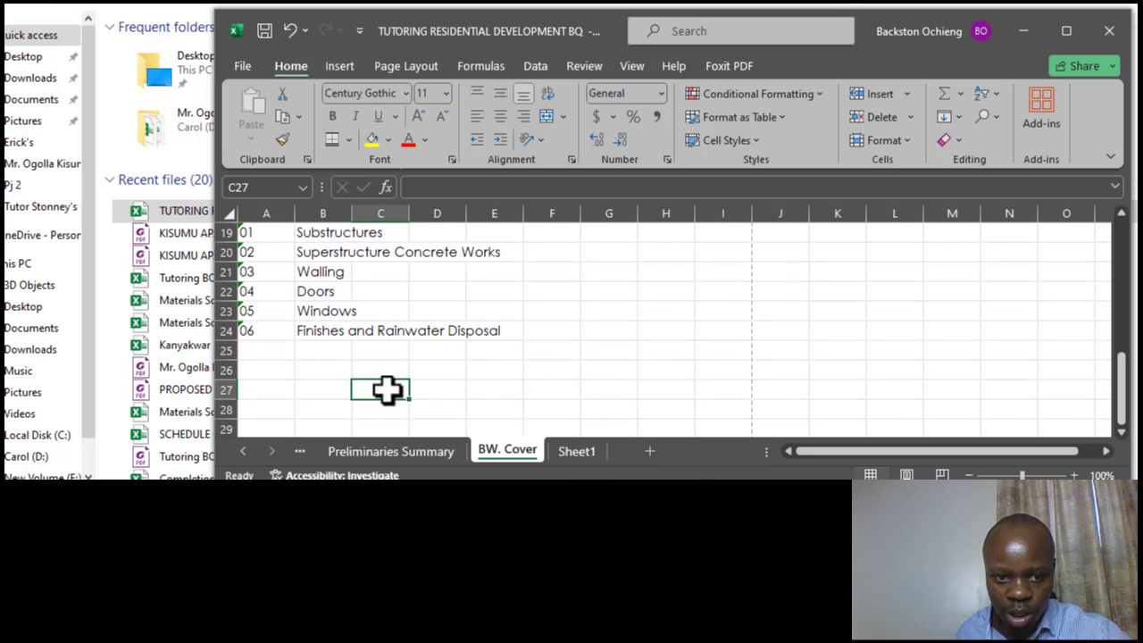
{"action": "scroll", "coordinate": [441, 375], "scroll_direction": "up", "scroll_amount": 1}
{"action": "scroll", "coordinate": [294, 327], "scroll_direction": "up", "scroll_amount": 1}
{"action": "left_click", "coordinate": [308, 328]}
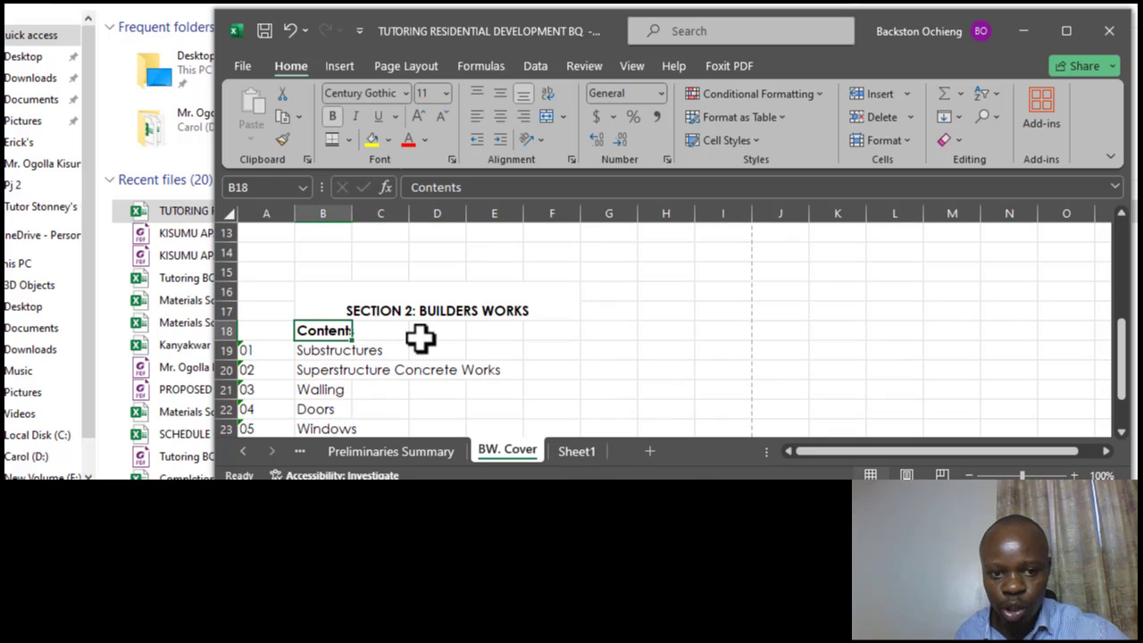
Step: Rename the Sheet1 worksheet as Builders Works
{"action": "left_click", "coordinate": [576, 451]}
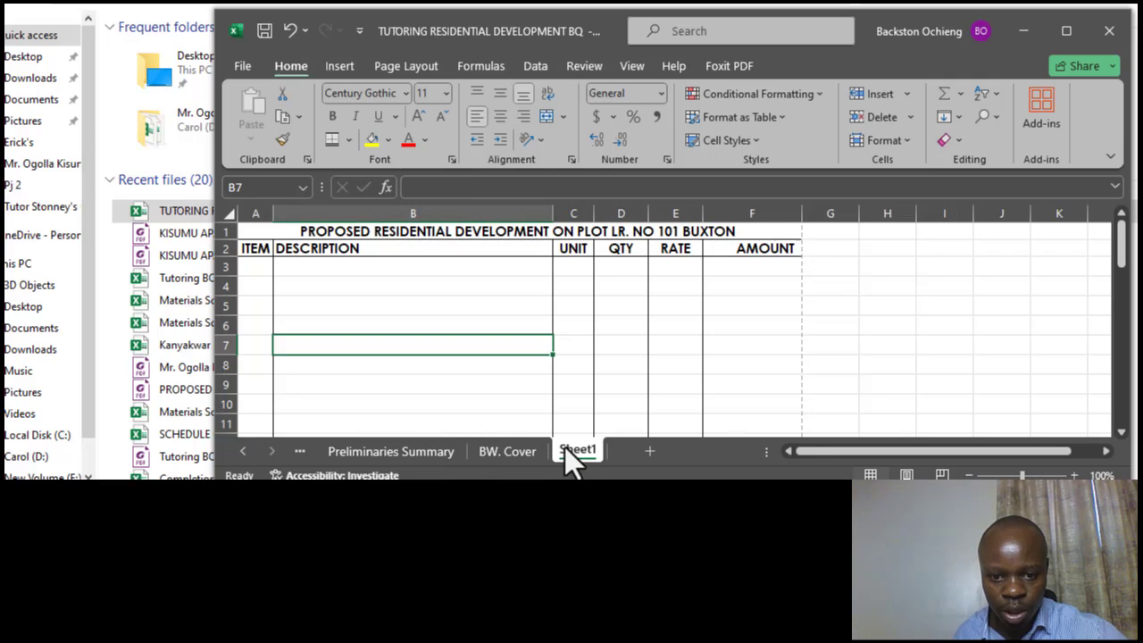
{"action": "double_click", "coordinate": [567, 449]}
{"action": "type", "text": "B"}
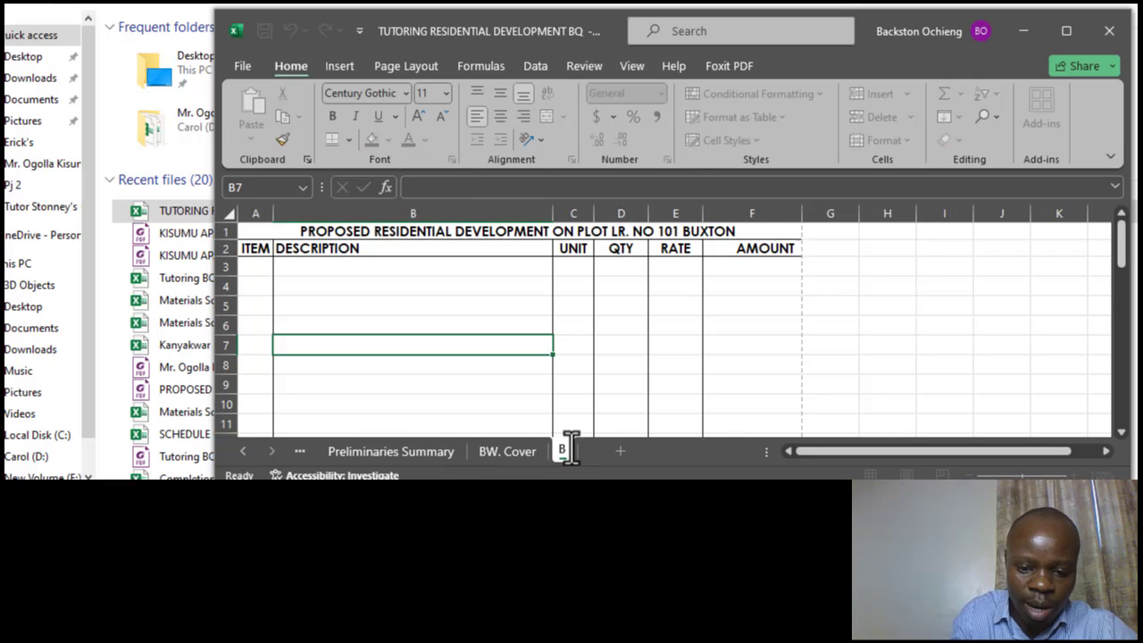
{"action": "type", "text": "uilders"}
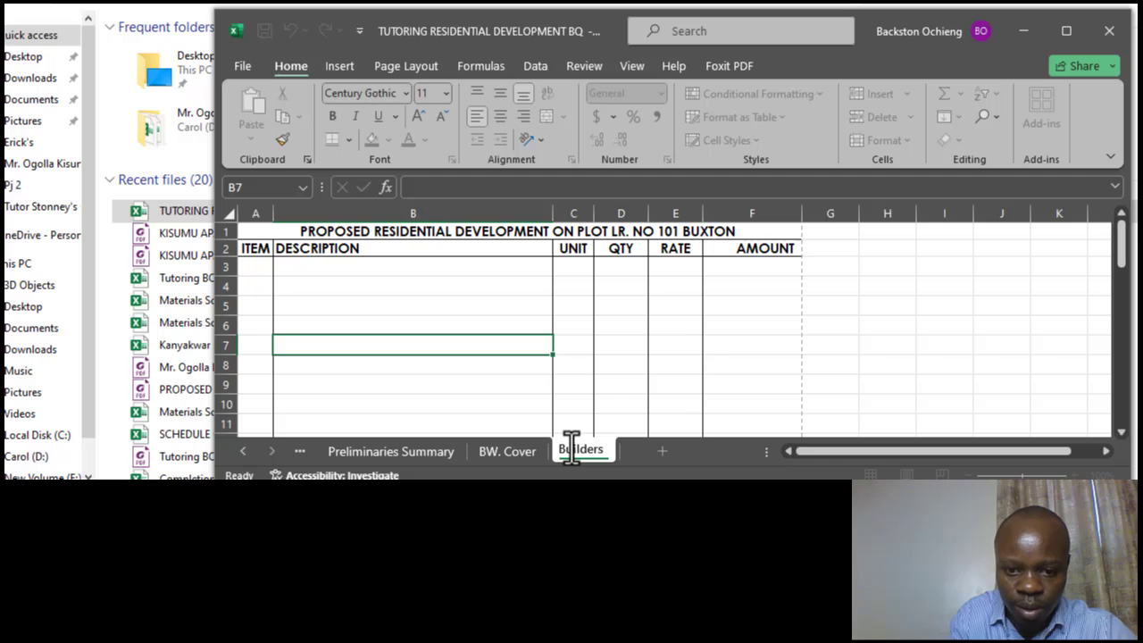
{"action": "type", "text": " Works"}
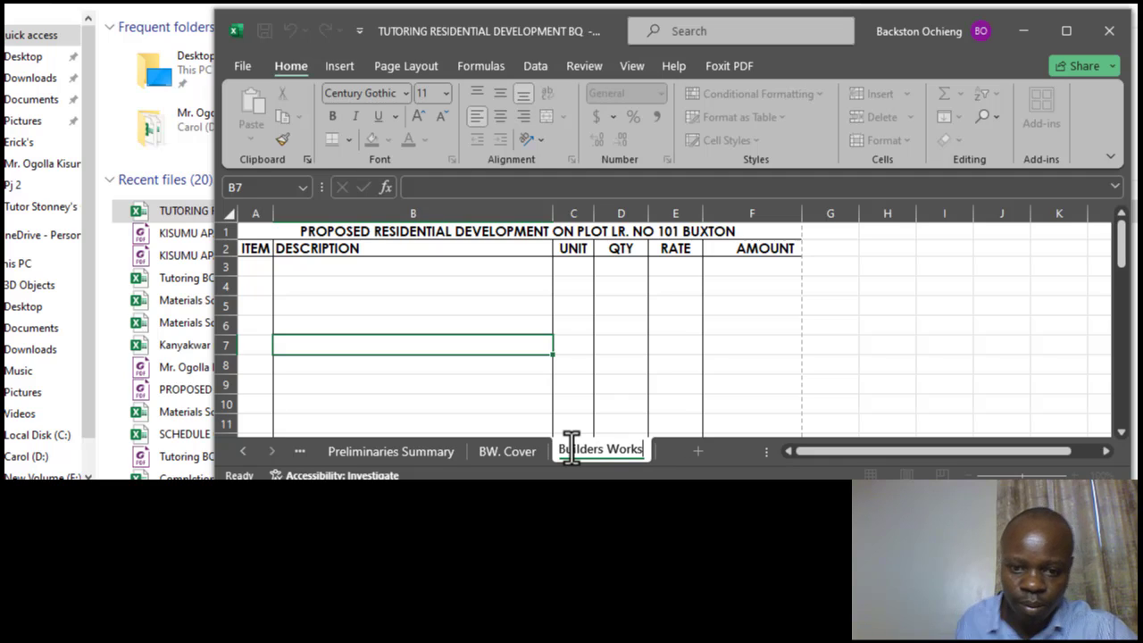
{"action": "key", "text": "Return"}
{"action": "left_click", "coordinate": [583, 407]}
{"action": "left_click", "coordinate": [532, 454]}
{"action": "left_click", "coordinate": [590, 447]}
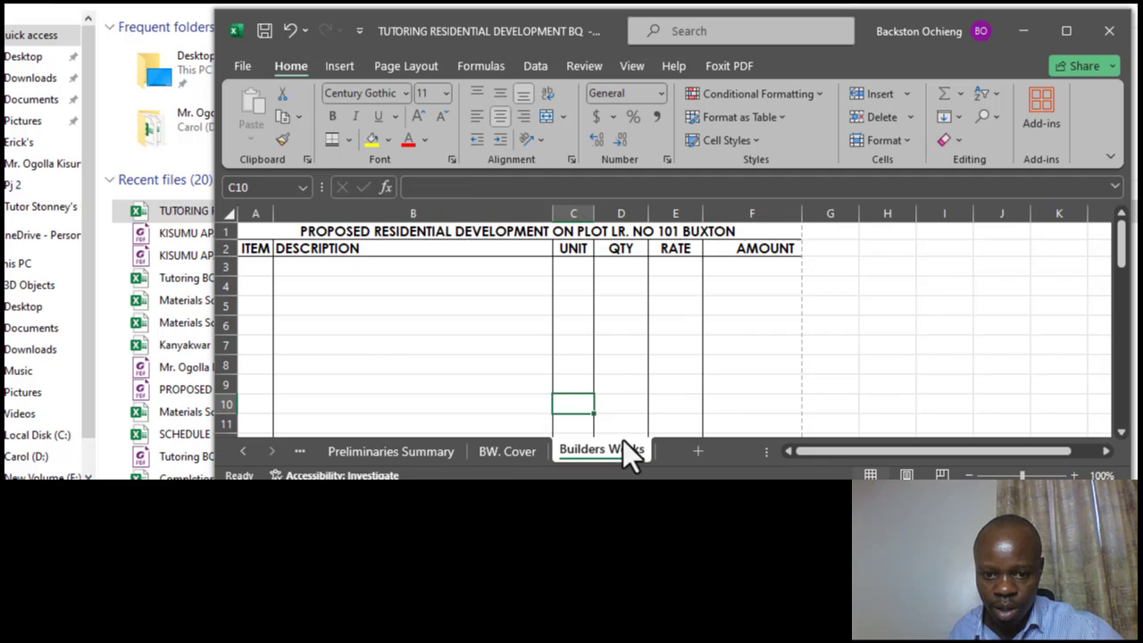
Step: Enter the heading BILL 01. SUBSTRUCTURES in cell B3 of the Builders Works sheet
{"action": "left_click", "coordinate": [378, 278]}
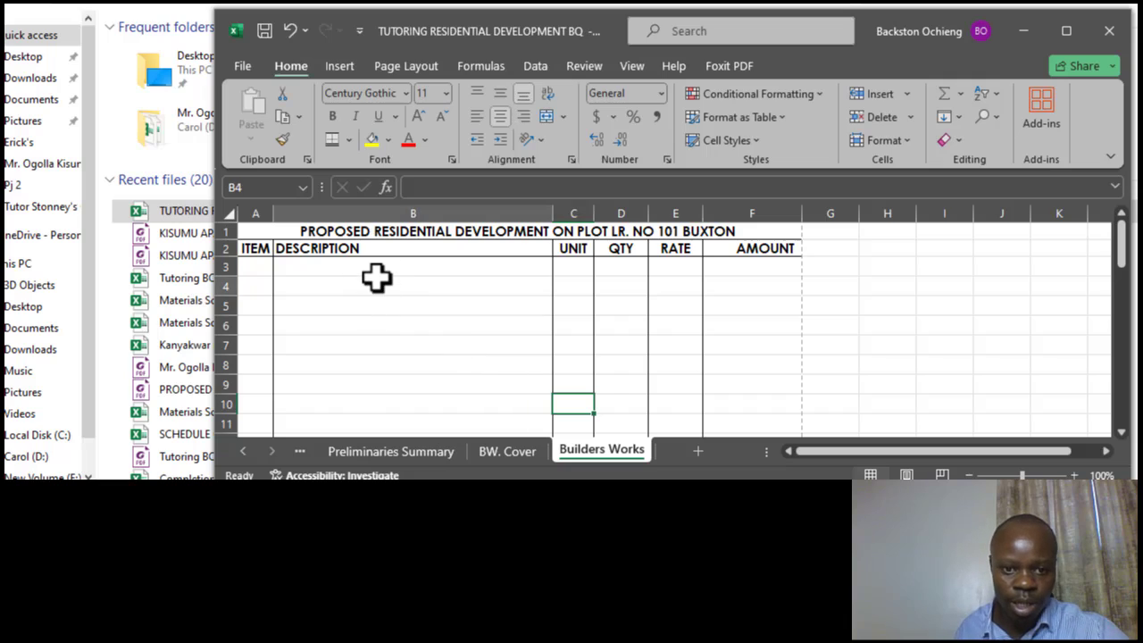
{"action": "left_click", "coordinate": [437, 324]}
{"action": "left_click", "coordinate": [423, 268]}
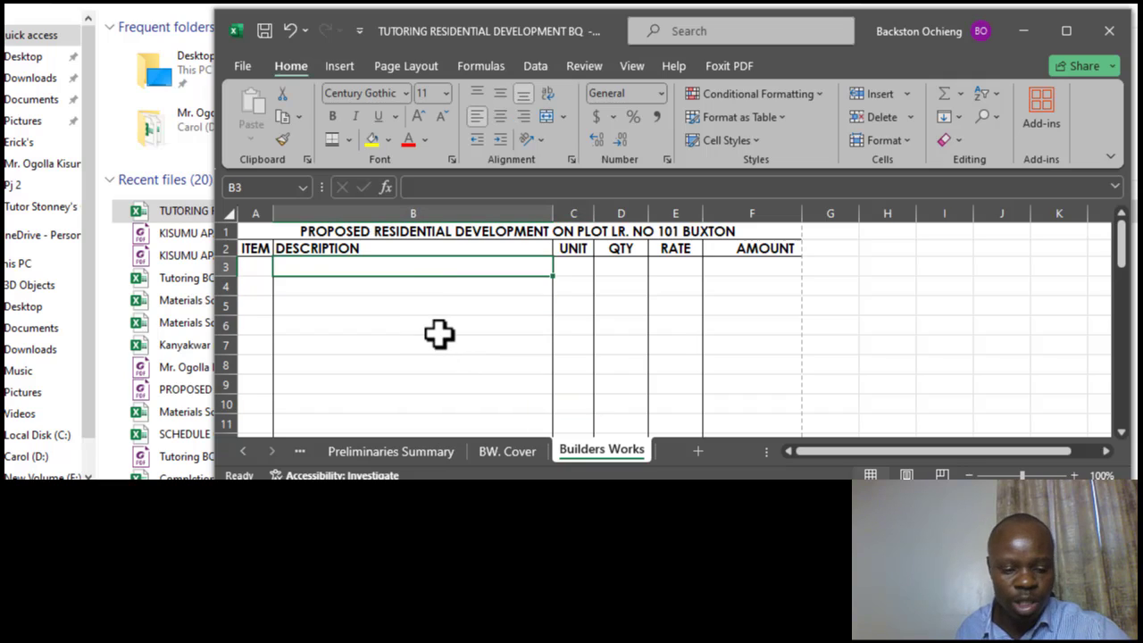
{"action": "type", "text": "BILL 01"}
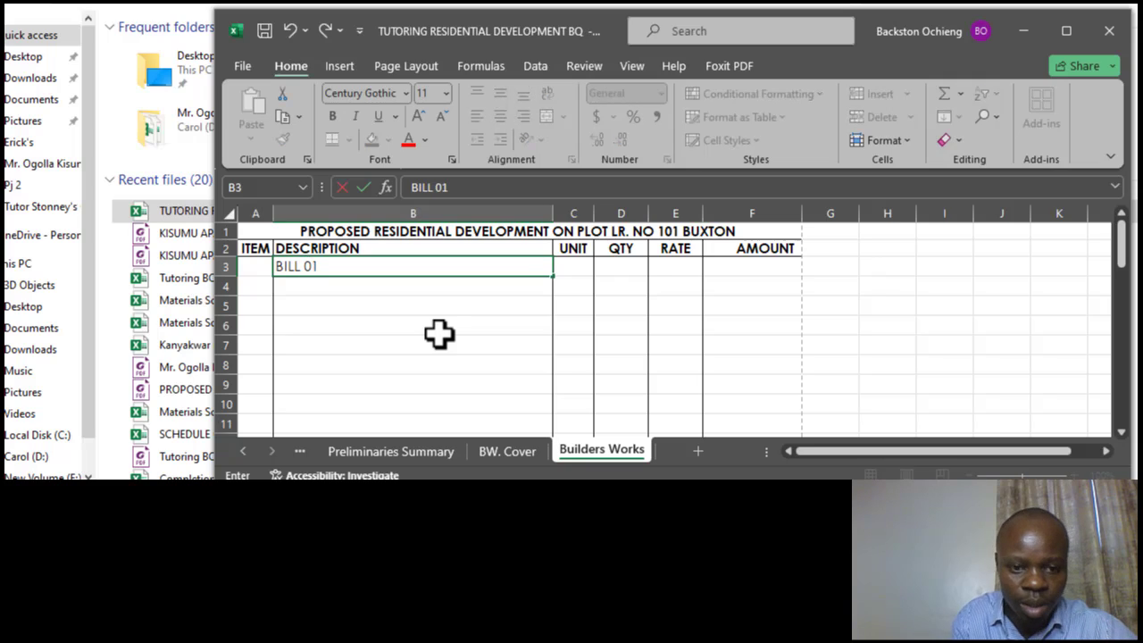
{"action": "type", "text": "."}
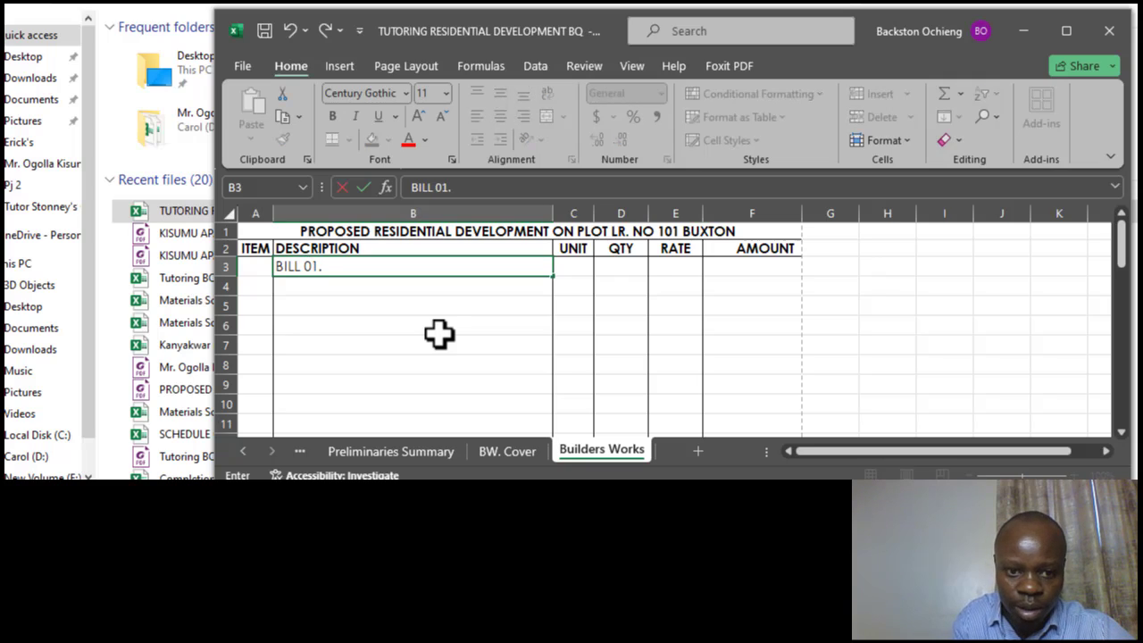
{"action": "type", "text": " SUBSTRUCTURES"}
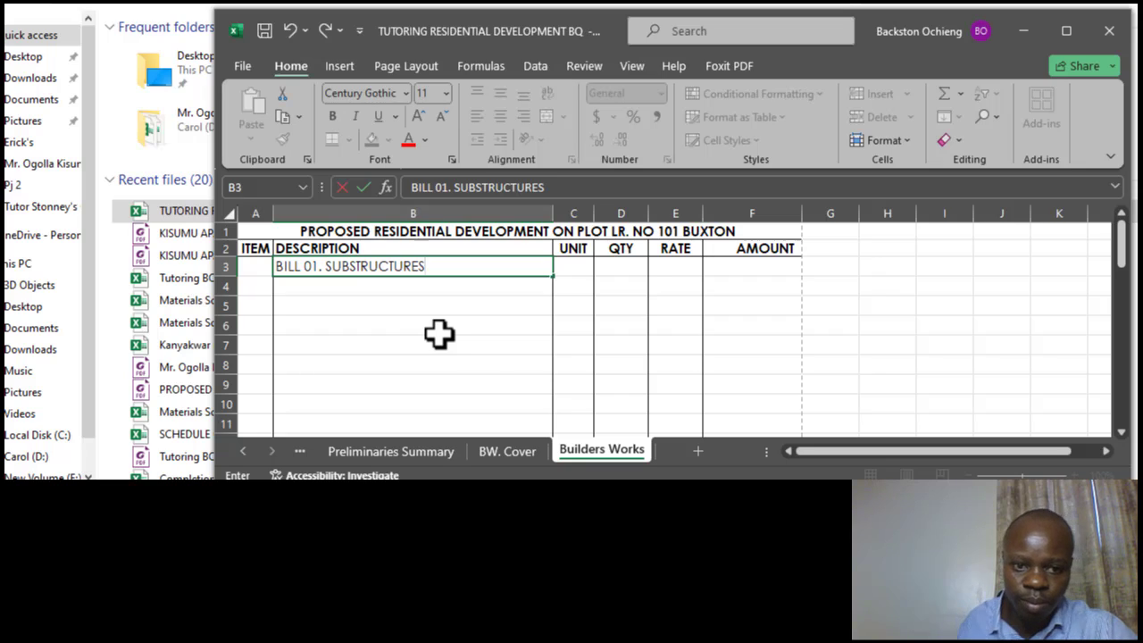
{"action": "left_click", "coordinate": [436, 337]}
Step: Centre the bill heading in cell B3 and surround the cell with thick outside borders
{"action": "left_click", "coordinate": [379, 269]}
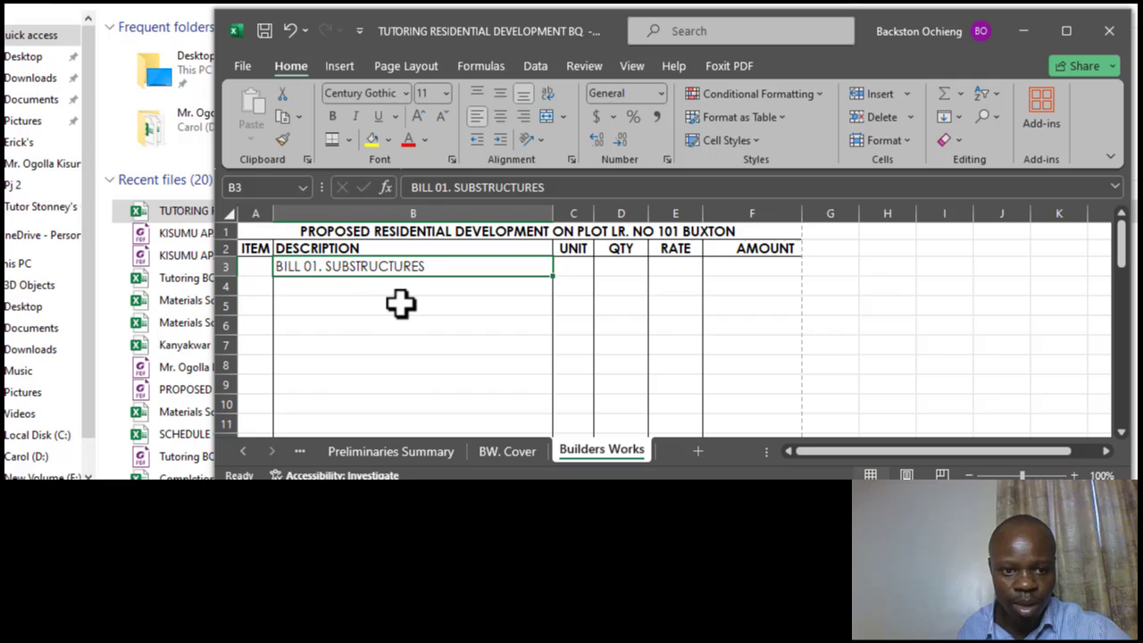
{"action": "left_click", "coordinate": [401, 304]}
{"action": "left_click", "coordinate": [410, 268]}
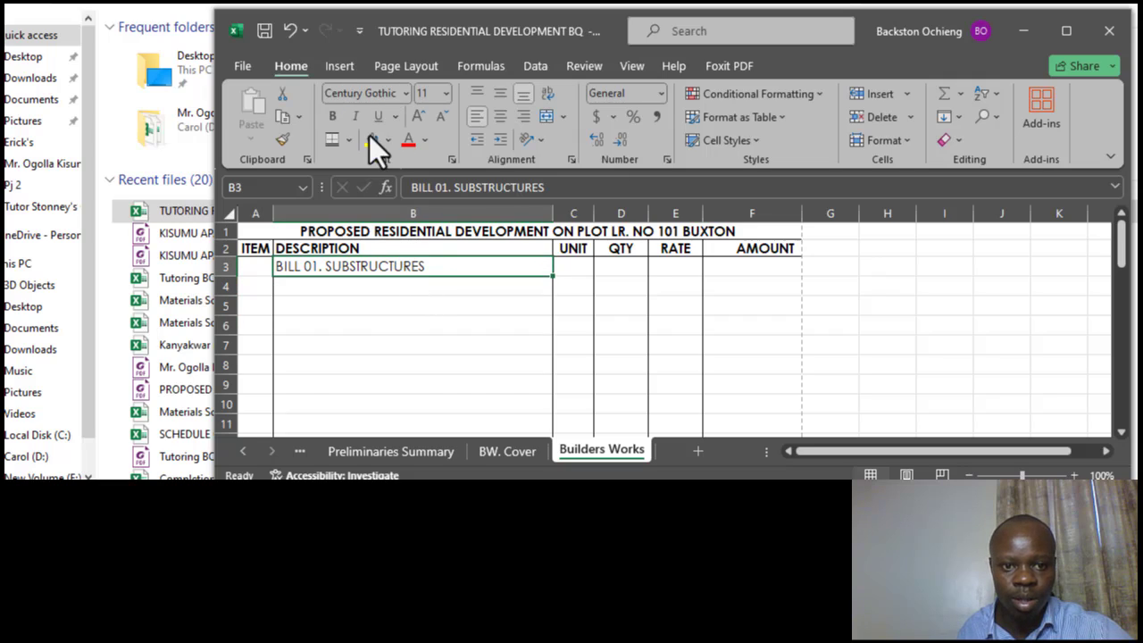
{"action": "left_click", "coordinate": [501, 120]}
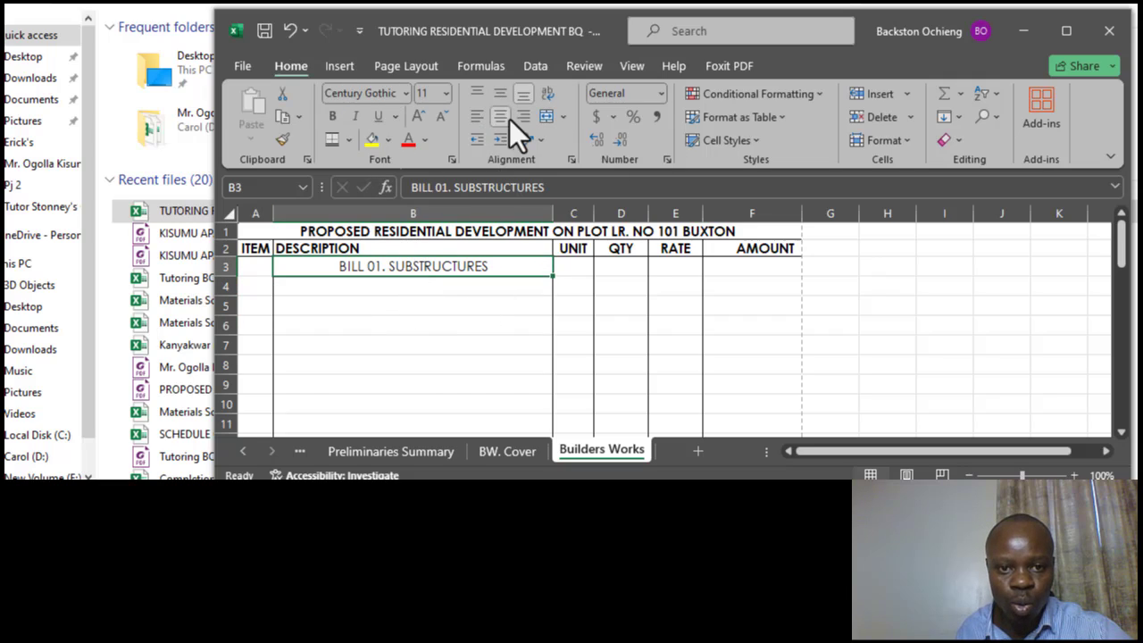
{"action": "left_click", "coordinate": [349, 141]}
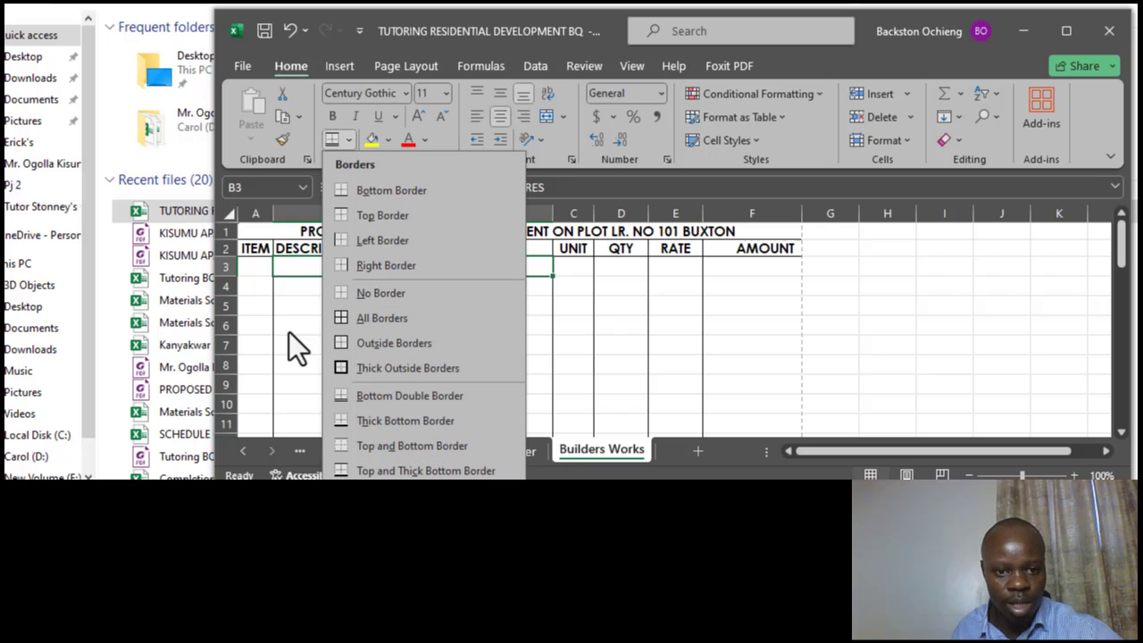
{"action": "left_click", "coordinate": [407, 368]}
{"action": "left_click", "coordinate": [416, 388]}
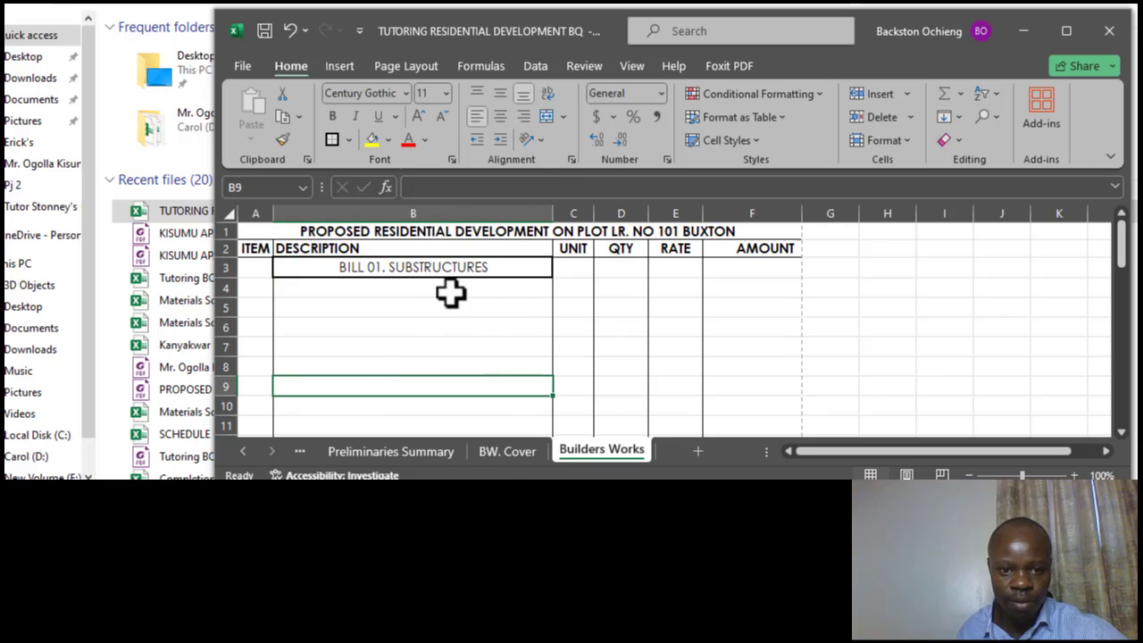
Step: Make the BILL 01. SUBSTRUCTURES heading in cell B3 bold
{"action": "left_click", "coordinate": [466, 270]}
{"action": "key", "text": "ctrl+b"}
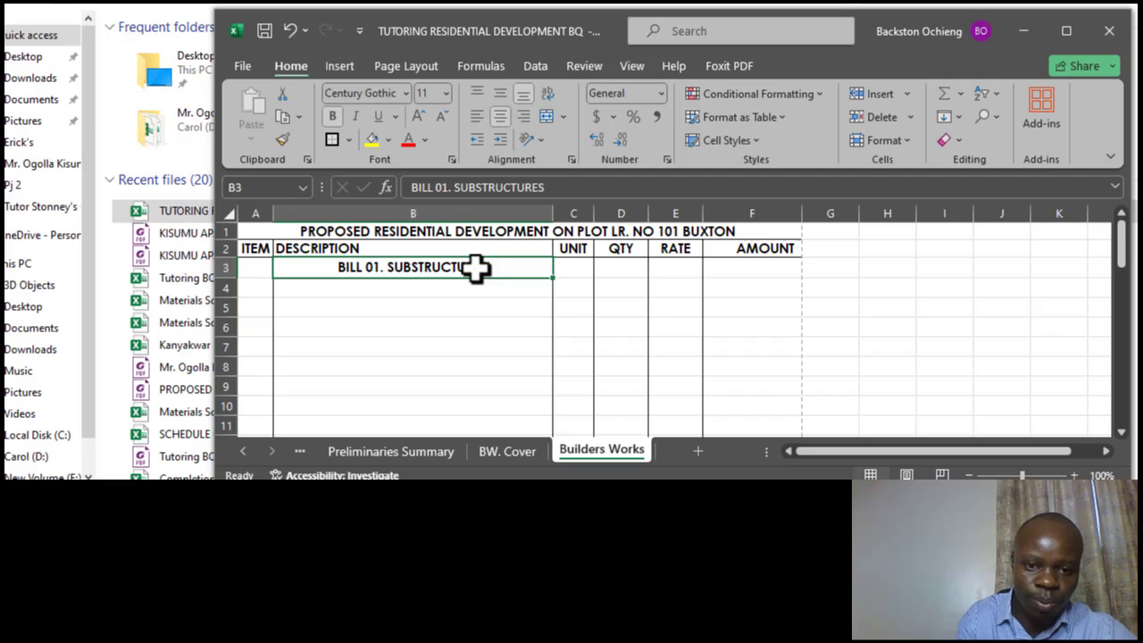
{"action": "left_click", "coordinate": [451, 368]}
{"action": "left_click", "coordinate": [451, 387]}
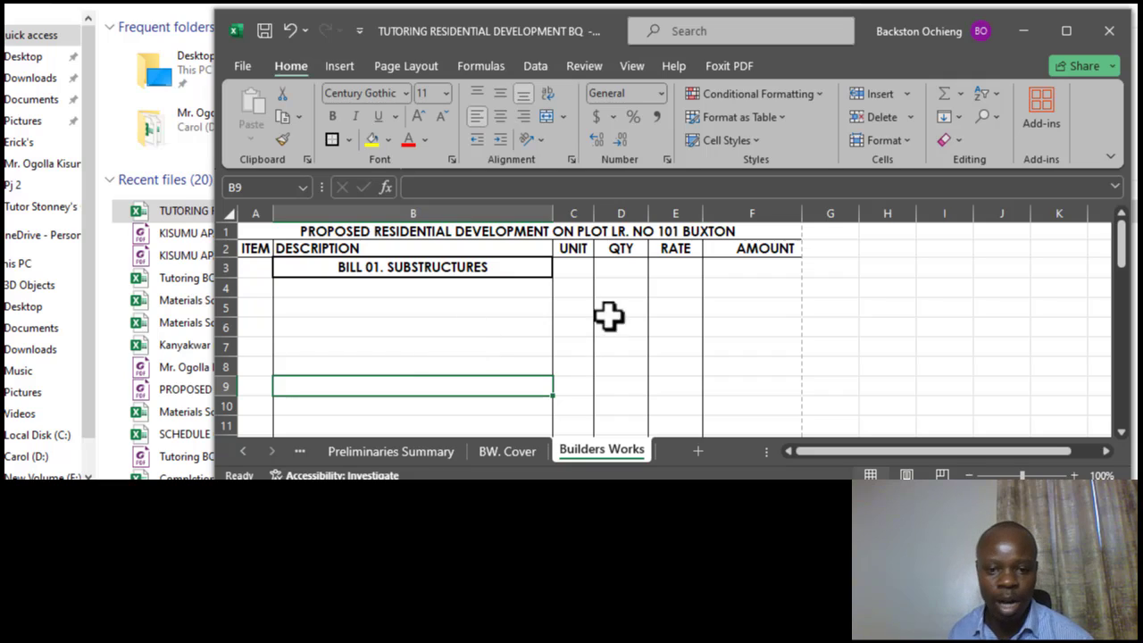
Step: Examine the Builders Works sheet from the bill heading down to the Carried to Collection row
{"action": "left_click", "coordinate": [506, 451]}
{"action": "left_click", "coordinate": [594, 449]}
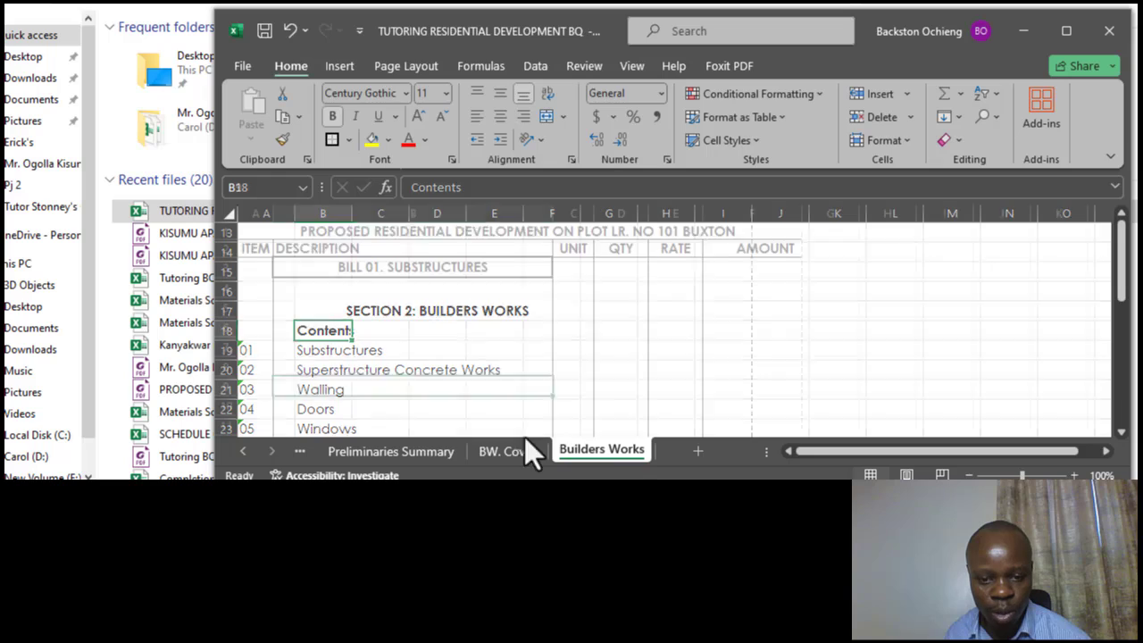
{"action": "left_click", "coordinate": [388, 323]}
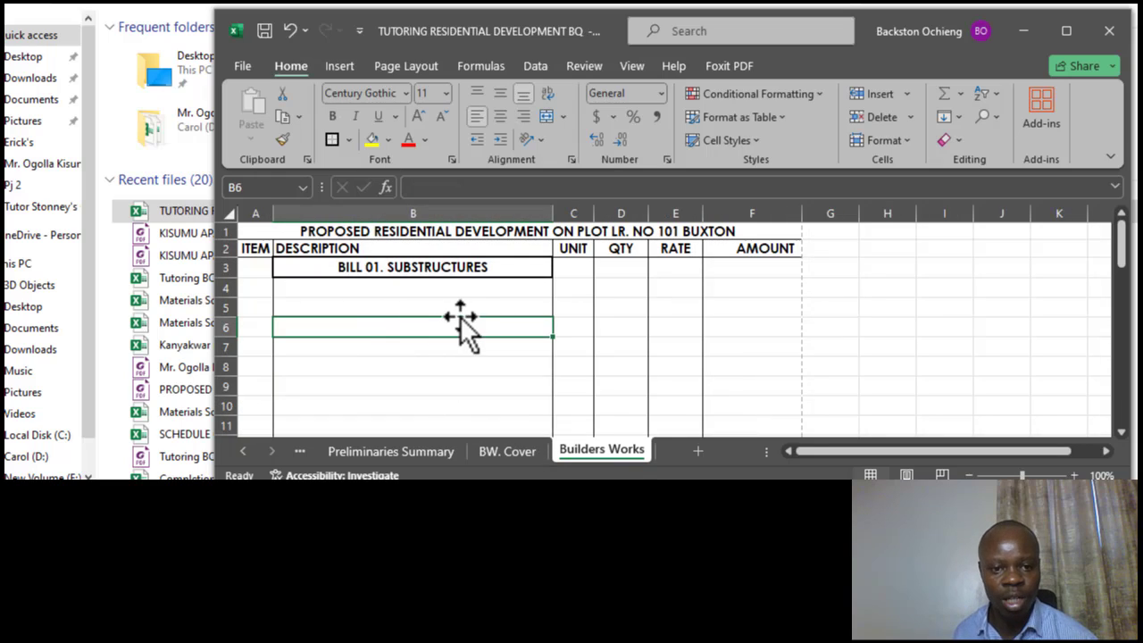
{"action": "scroll", "coordinate": [473, 308], "scroll_direction": "down", "scroll_amount": 6}
{"action": "scroll", "coordinate": [721, 295], "scroll_direction": "down", "scroll_amount": 6}
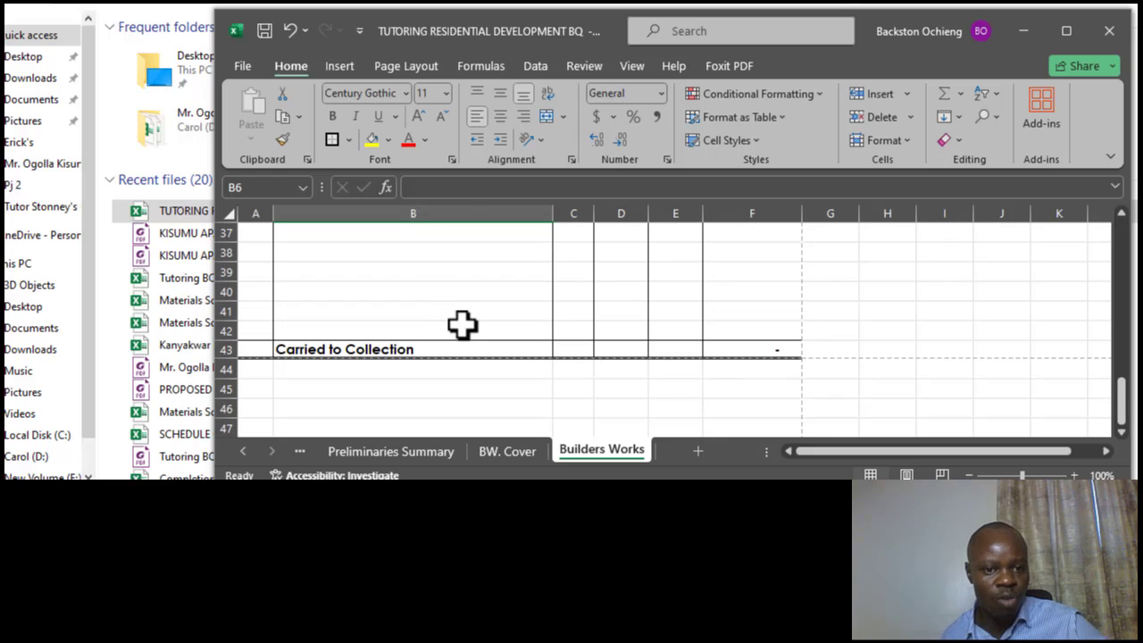
{"action": "scroll", "coordinate": [462, 325], "scroll_direction": "up", "scroll_amount": 2}
{"action": "scroll", "coordinate": [432, 341], "scroll_direction": "up", "scroll_amount": 4}
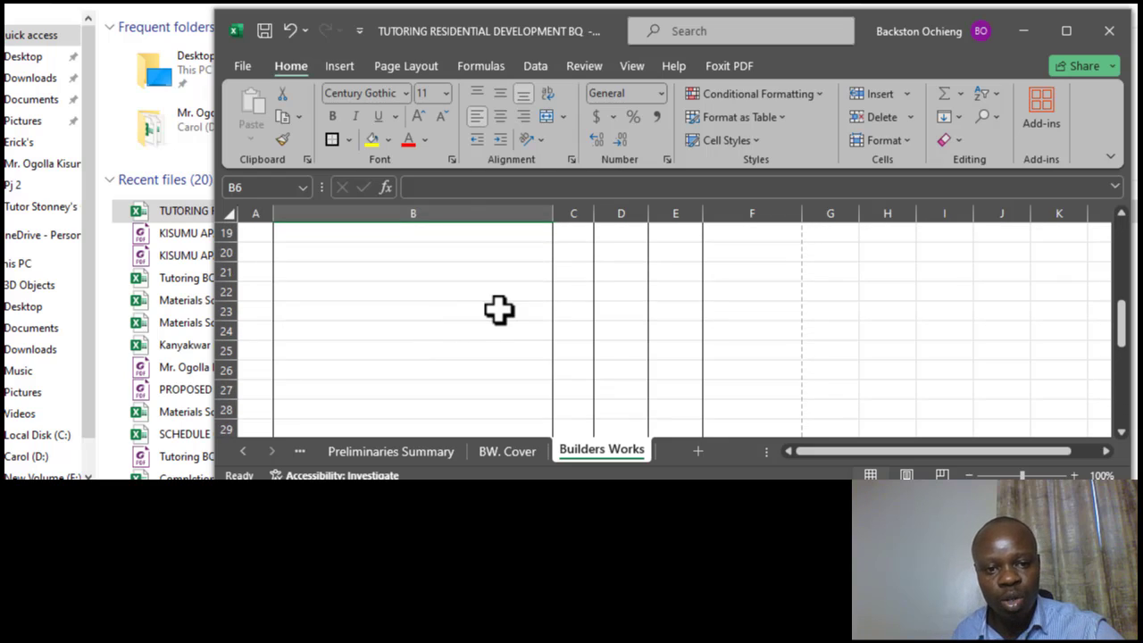
{"action": "scroll", "coordinate": [500, 311], "scroll_direction": "down", "scroll_amount": 8}
{"action": "scroll", "coordinate": [794, 359], "scroll_direction": "up", "scroll_amount": 8}
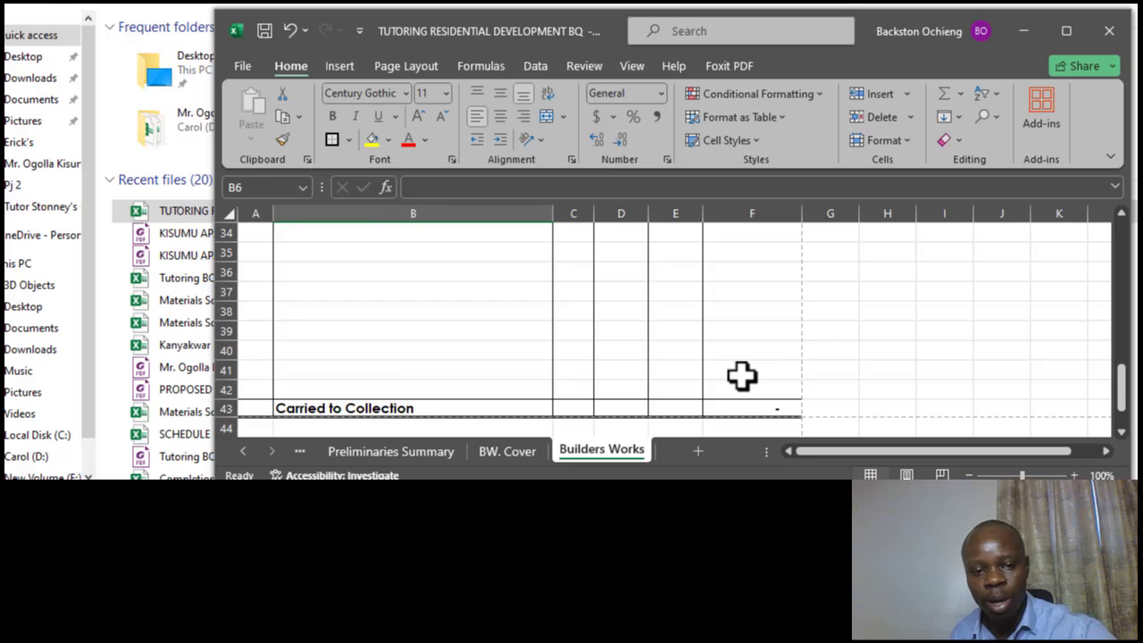
{"action": "scroll", "coordinate": [612, 358], "scroll_direction": "up", "scroll_amount": 6}
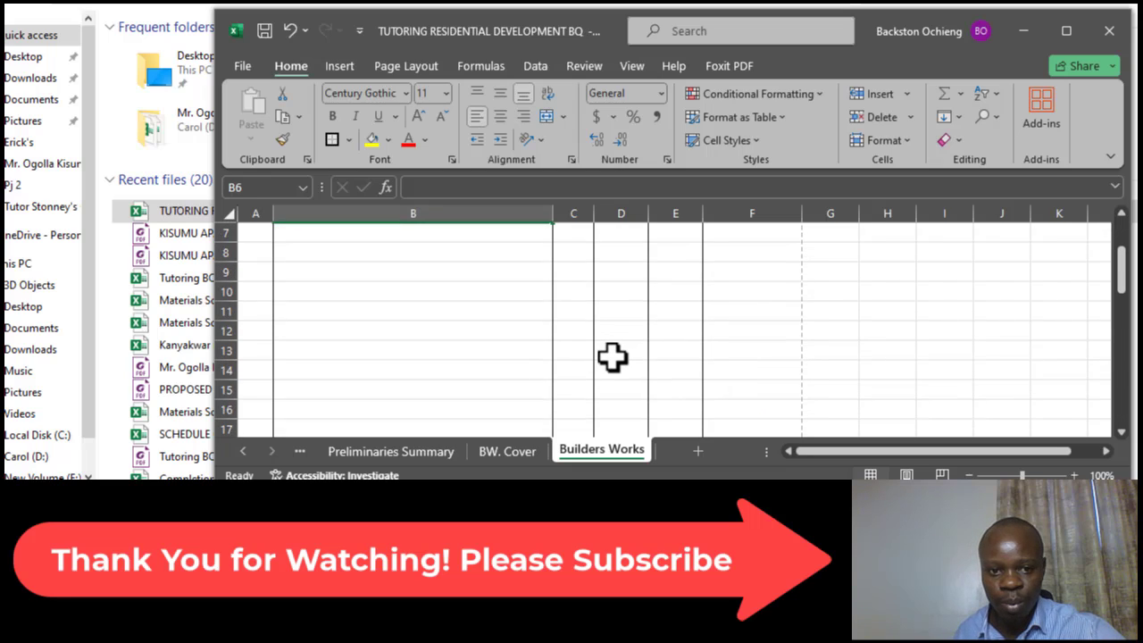
{"action": "left_click", "coordinate": [465, 370]}
{"action": "left_click", "coordinate": [493, 270]}
{"action": "left_click", "coordinate": [491, 360]}
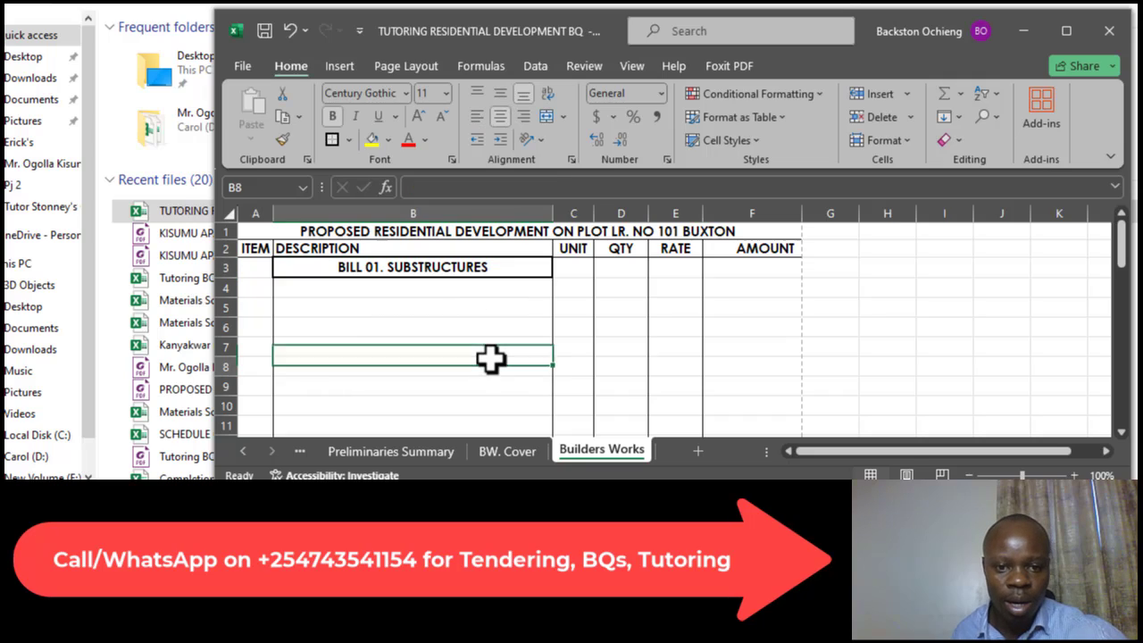
{"action": "left_click", "coordinate": [500, 271]}
{"action": "left_click", "coordinate": [478, 310]}
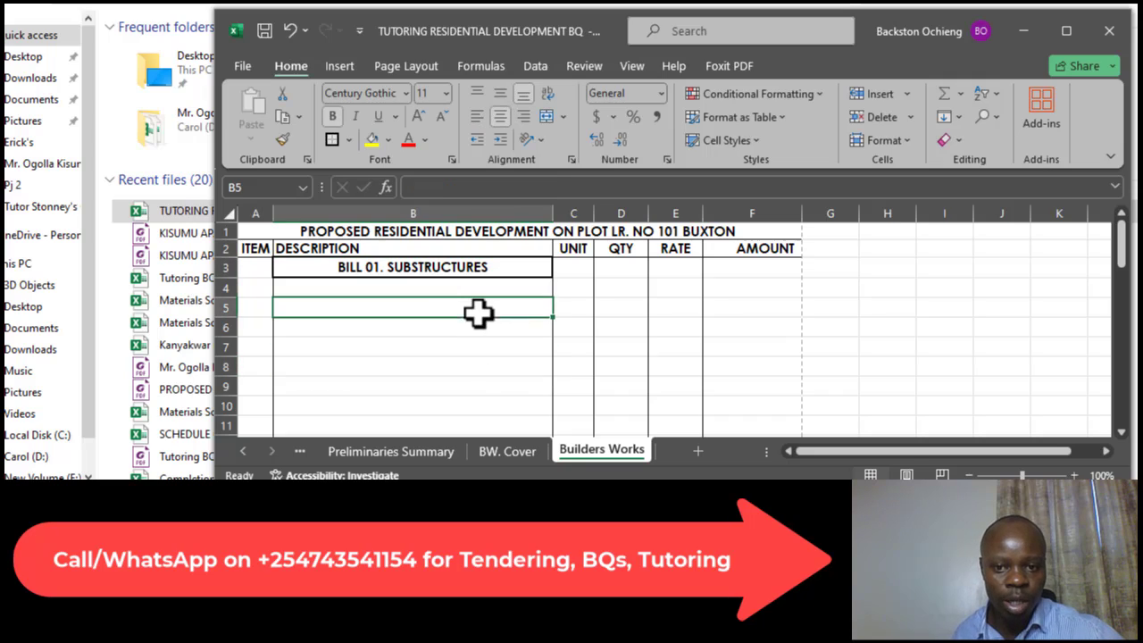
{"action": "left_click", "coordinate": [467, 270]}
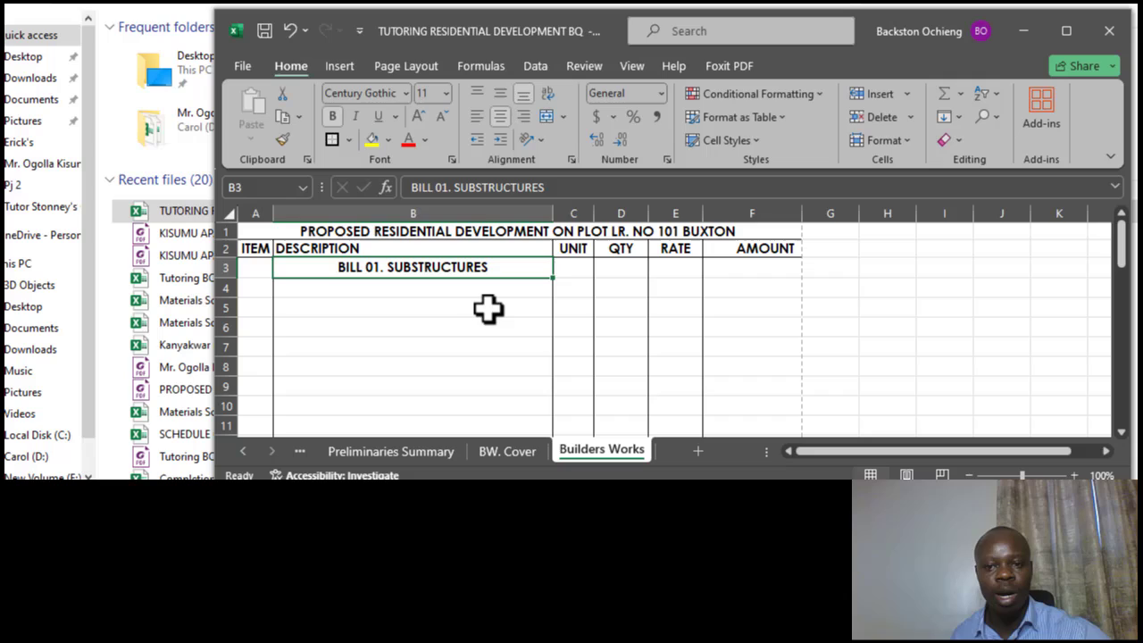
{"action": "left_click", "coordinate": [389, 306]}
{"action": "left_click", "coordinate": [428, 270]}
{"action": "left_click", "coordinate": [449, 341]}
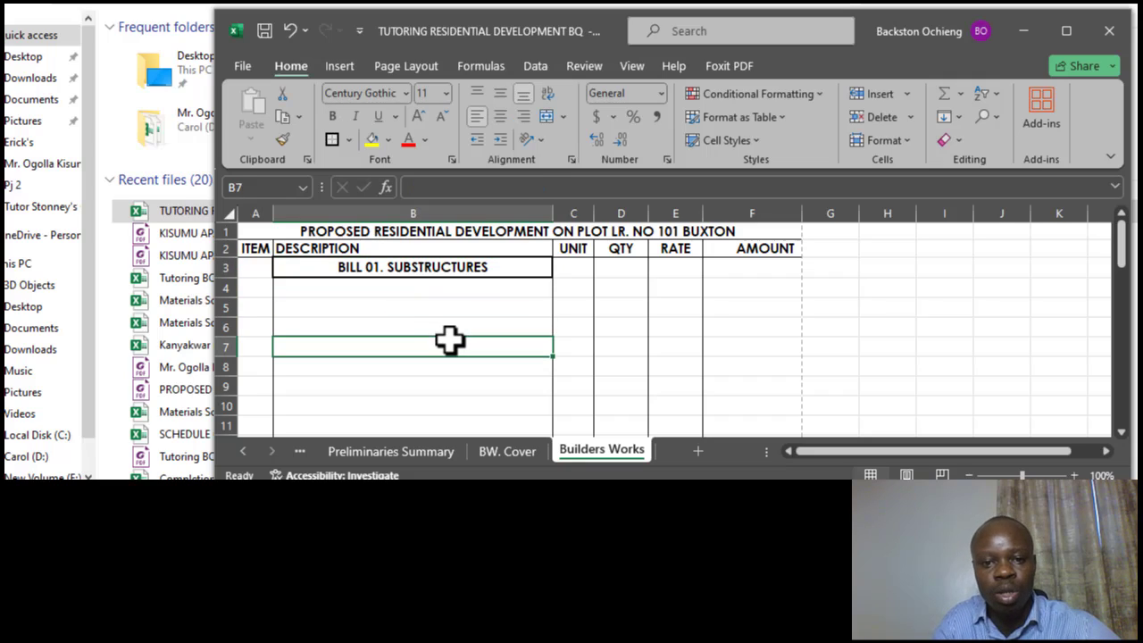
{"action": "left_click", "coordinate": [459, 273]}
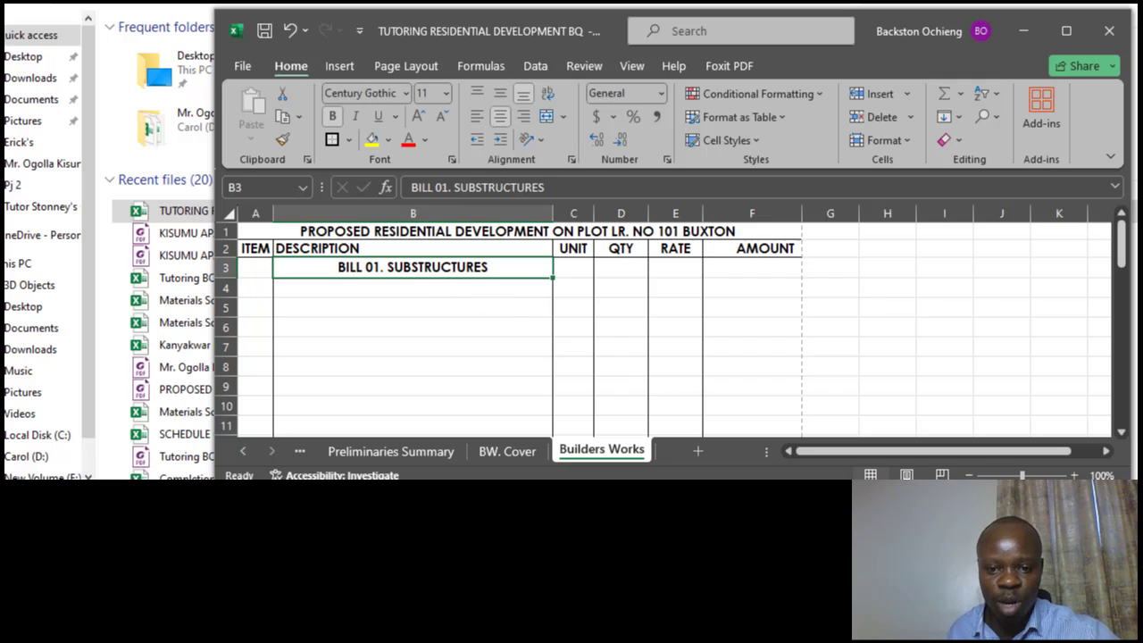
{"action": "left_click", "coordinate": [451, 330]}
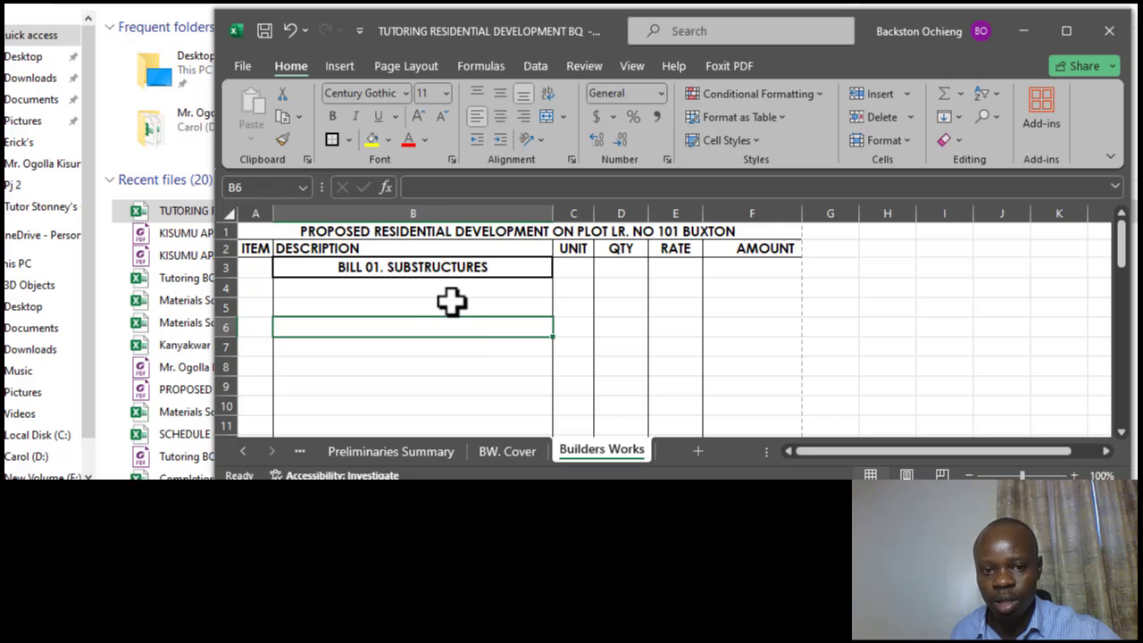
{"action": "left_click", "coordinate": [451, 306]}
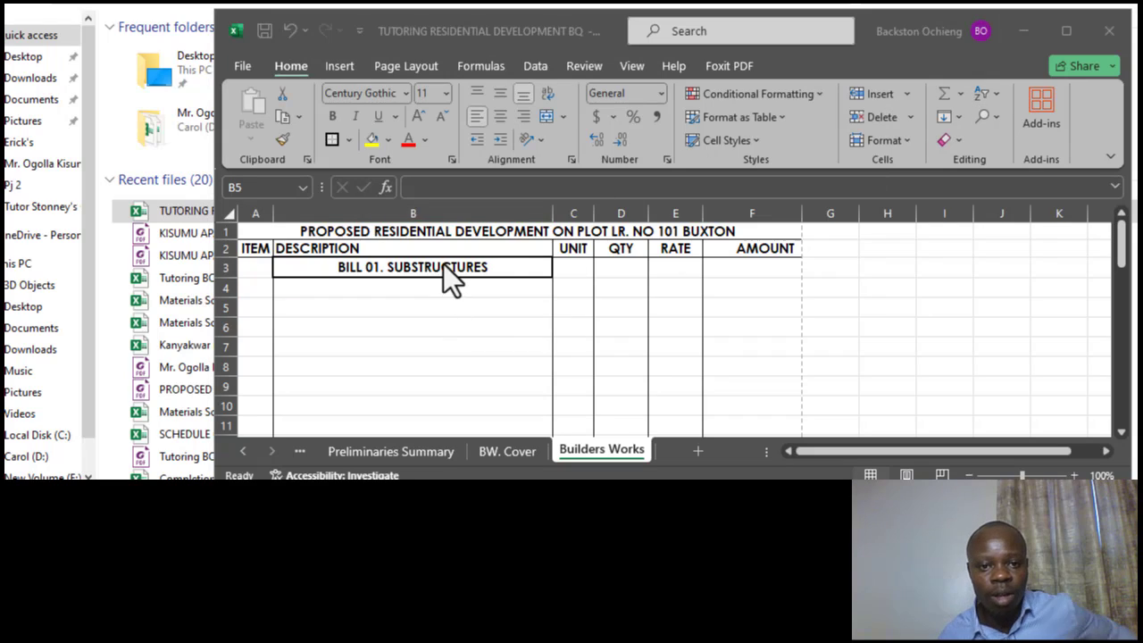
{"action": "left_click", "coordinate": [451, 306]}
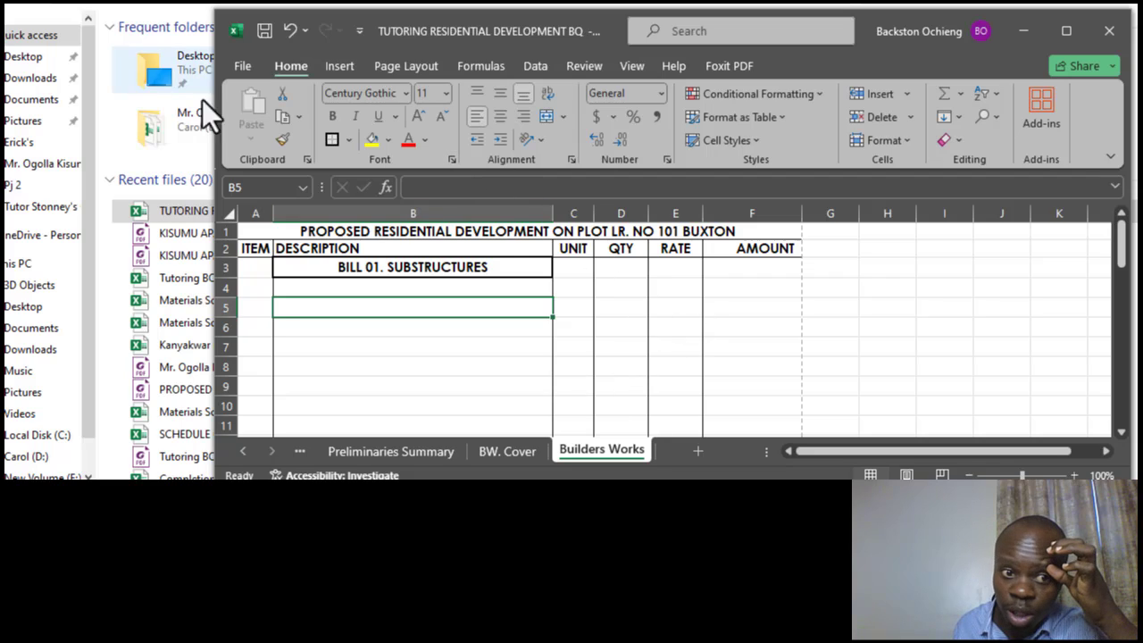
Step: Switch to the foundation layout drawing to view the column bases, and return to the Builders Works sheet in Excel
{"action": "key", "text": "alt+Tab"}
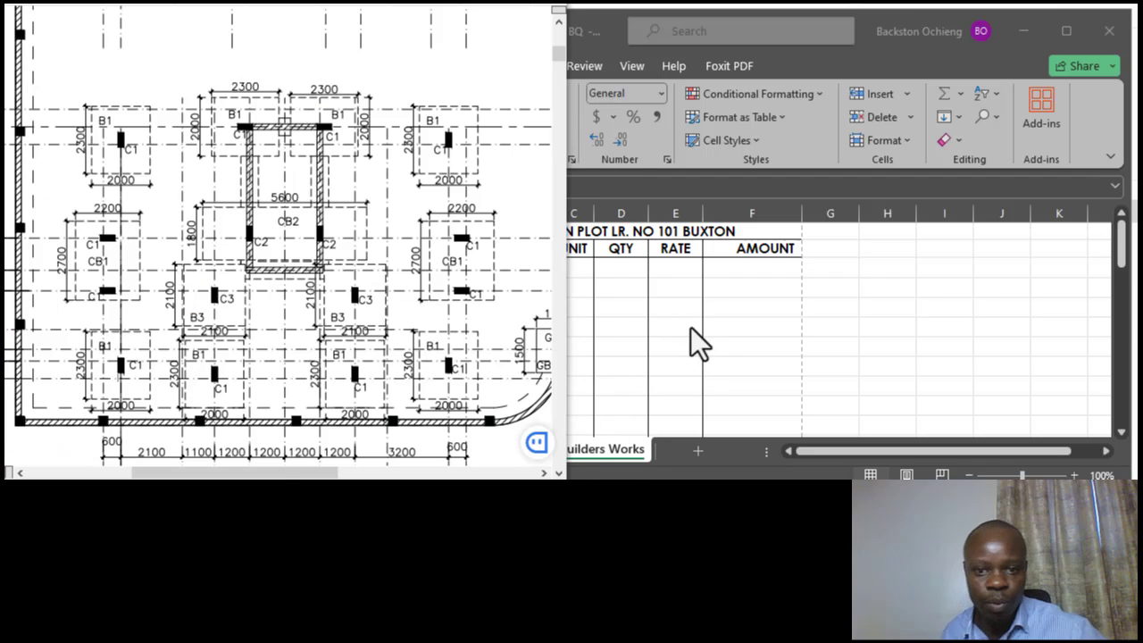
{"action": "key", "text": "alt+Tab"}
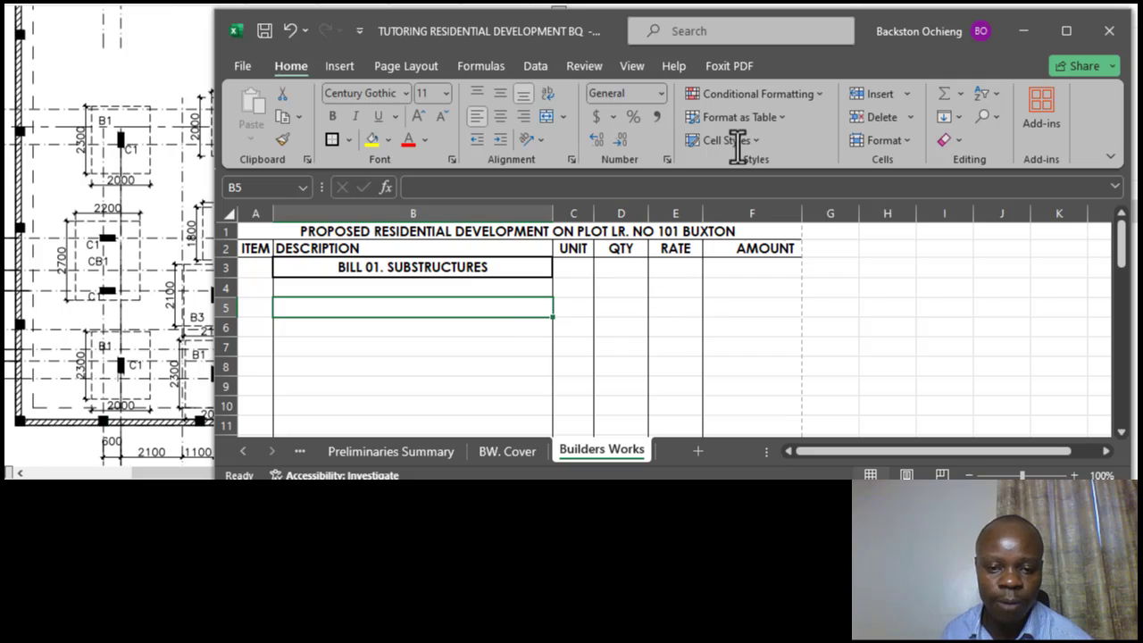
{"action": "key", "text": "Up"}
{"action": "left_click", "coordinate": [830, 4]}
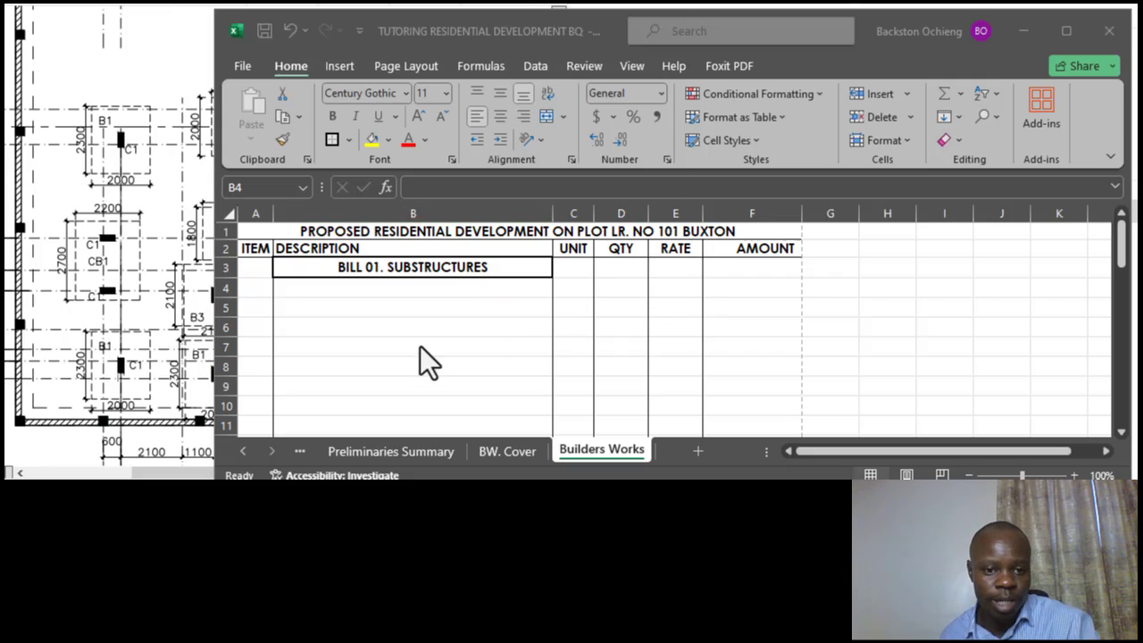
{"action": "left_click", "coordinate": [432, 327]}
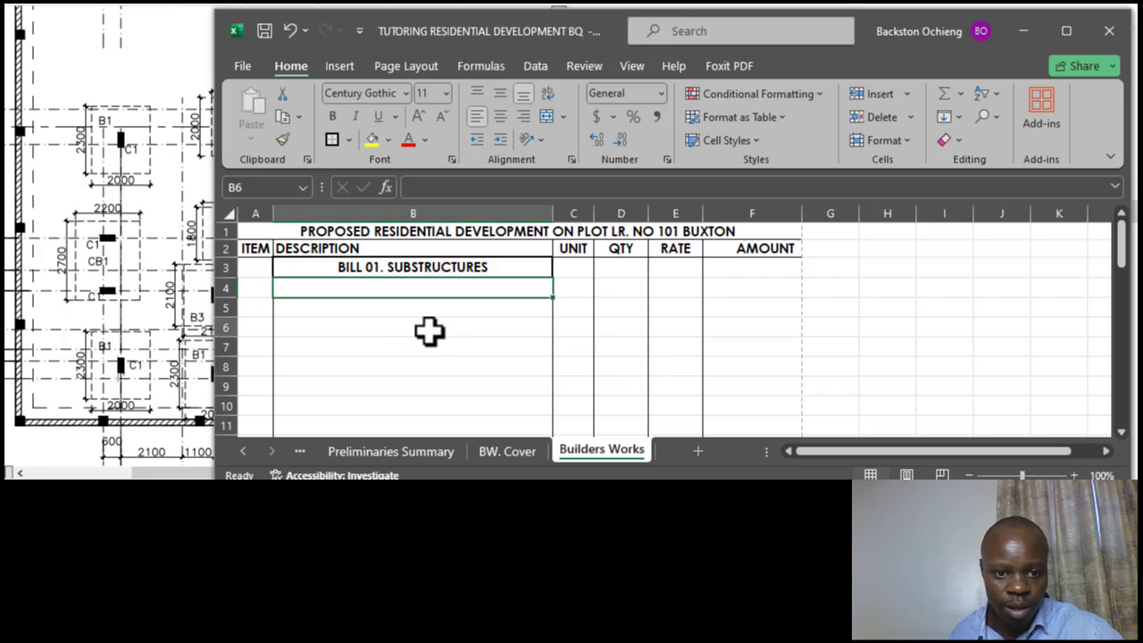
{"action": "left_click", "coordinate": [452, 267]}
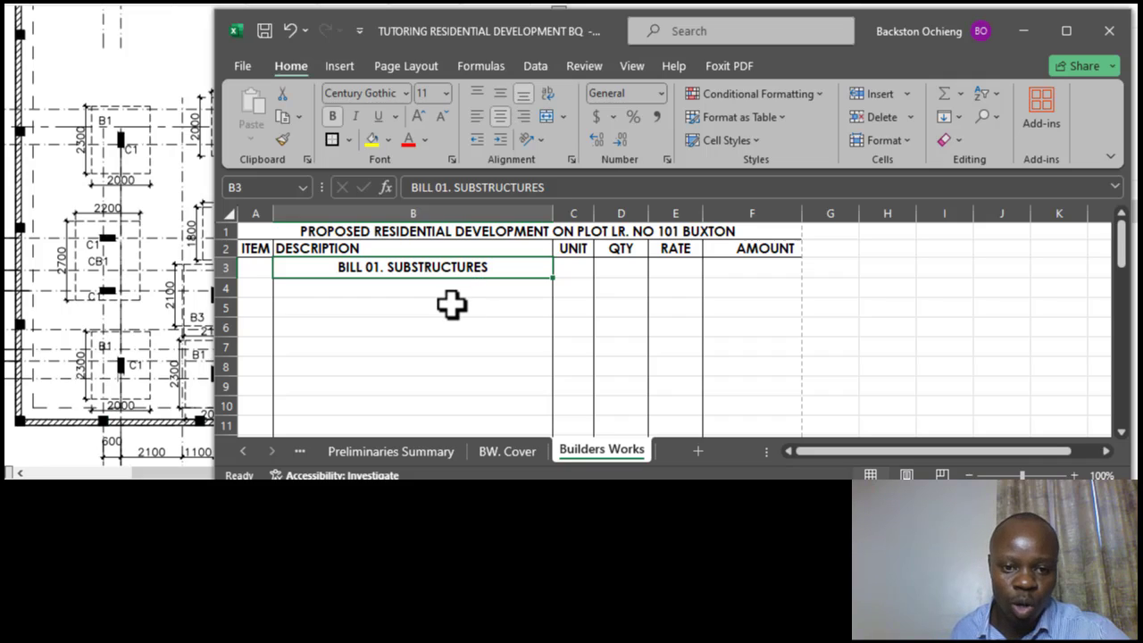
{"action": "left_click", "coordinate": [451, 306]}
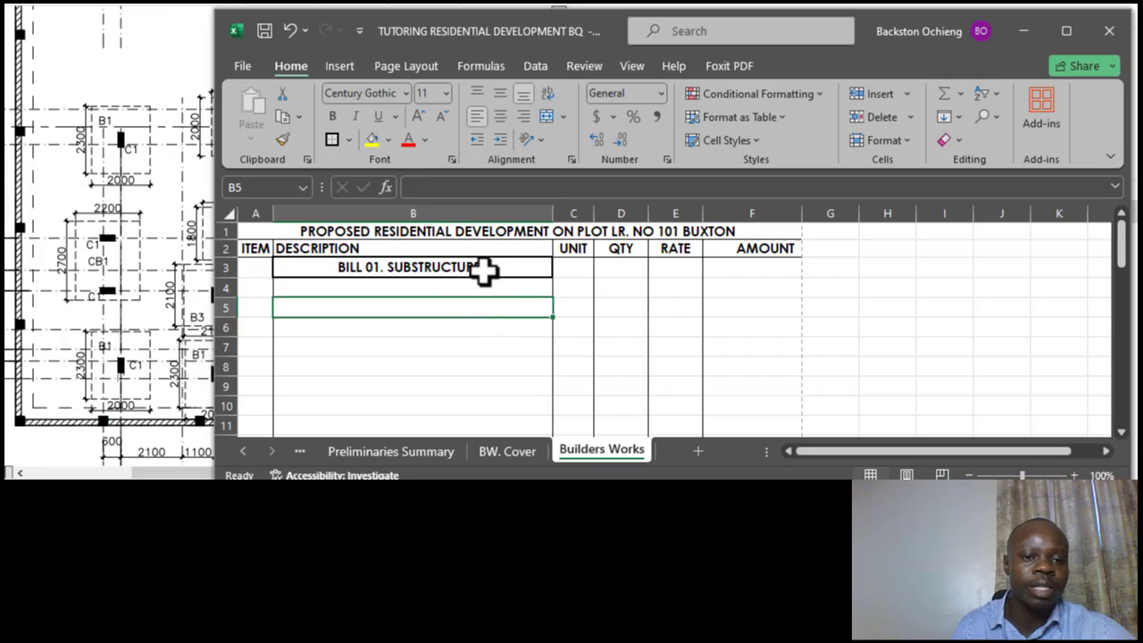
{"action": "left_click", "coordinate": [385, 349]}
{"action": "left_click", "coordinate": [385, 310]}
Step: Enter the item letter a in cell A5, two rows below the bill heading
{"action": "left_click", "coordinate": [257, 308]}
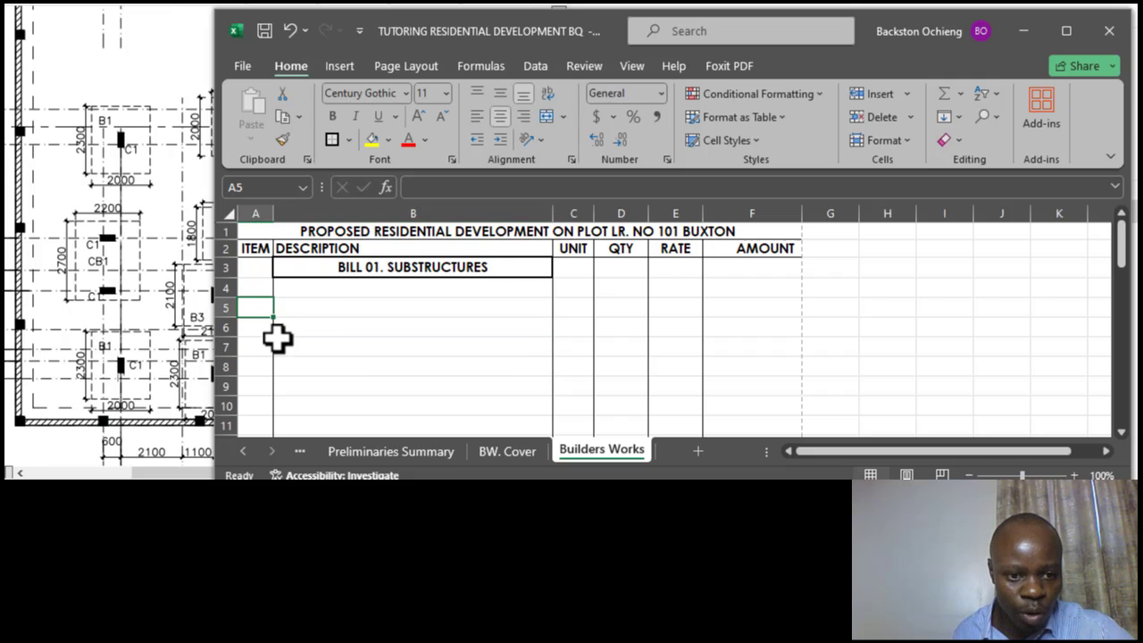
{"action": "type", "text": "a"}
{"action": "left_click_drag", "start_coordinate": [348, 308], "coordinate": [258, 324]}
{"action": "left_click", "coordinate": [258, 310]}
{"action": "left_click", "coordinate": [365, 306]}
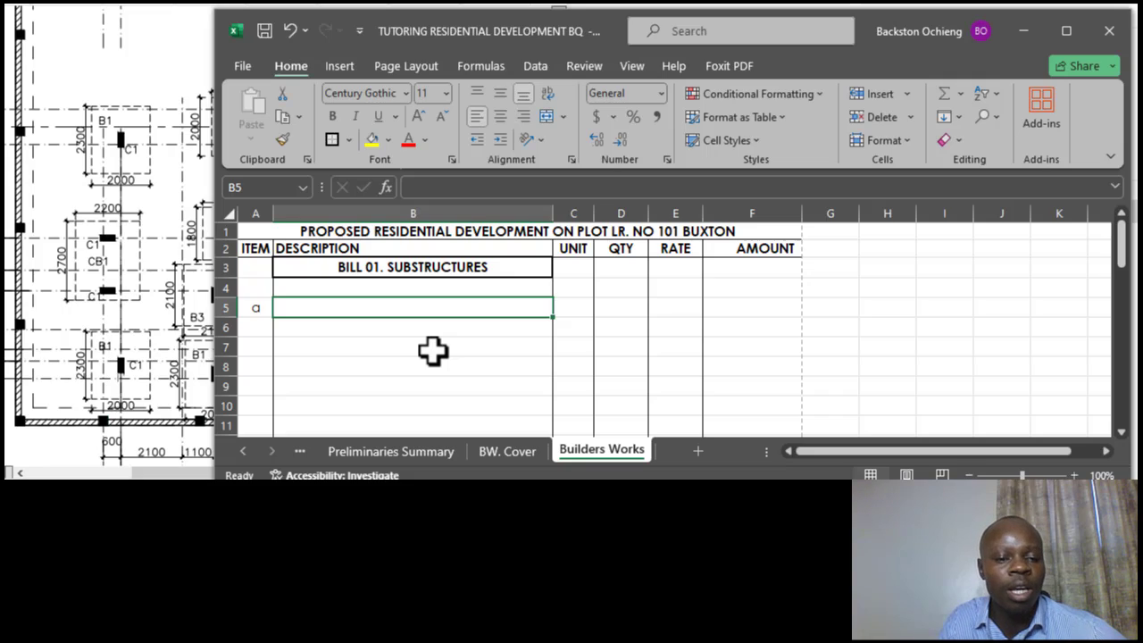
{"action": "left_click", "coordinate": [379, 344]}
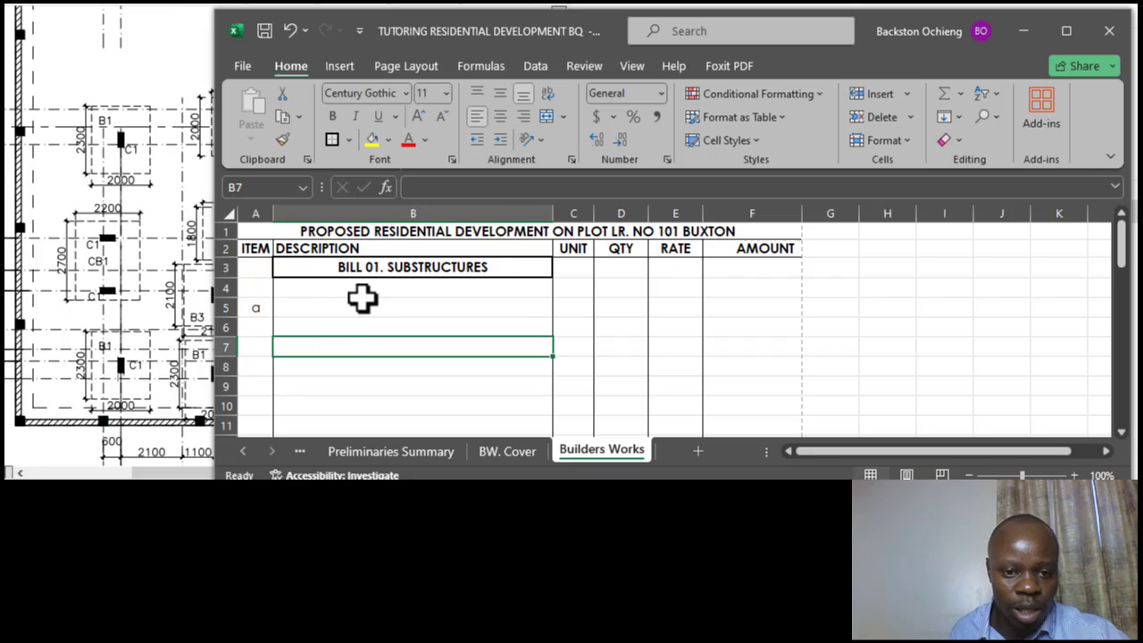
{"action": "left_click", "coordinate": [410, 308]}
{"action": "left_click", "coordinate": [451, 368]}
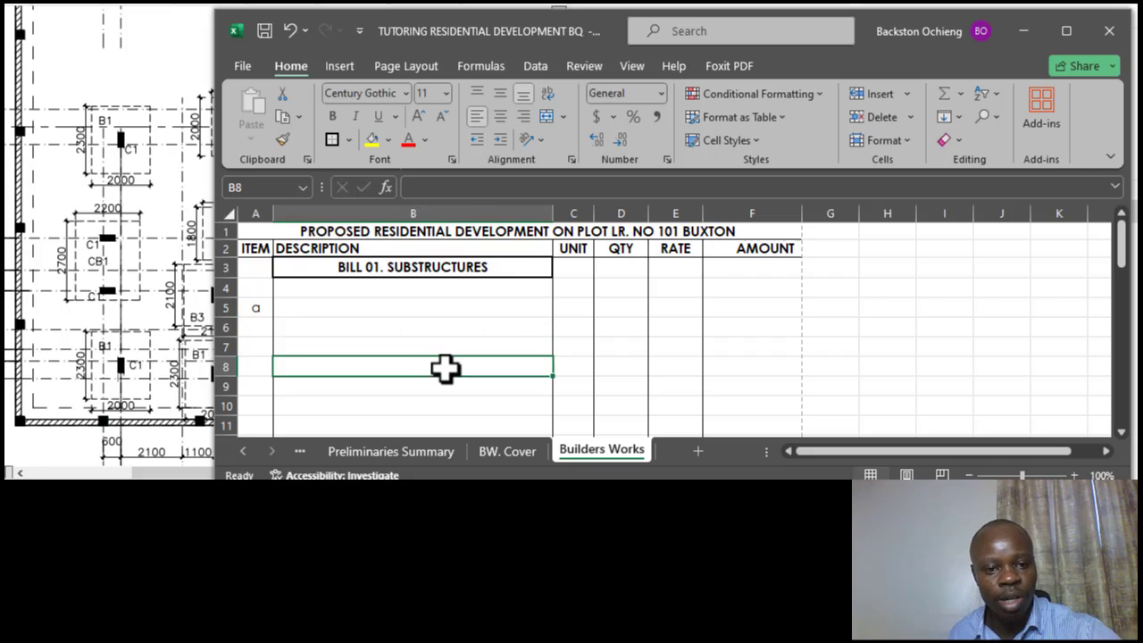
Step: Enter the description "Clear site of all bushes including grabbing up their roots and cart away from site" in cell B5
{"action": "left_click", "coordinate": [322, 307]}
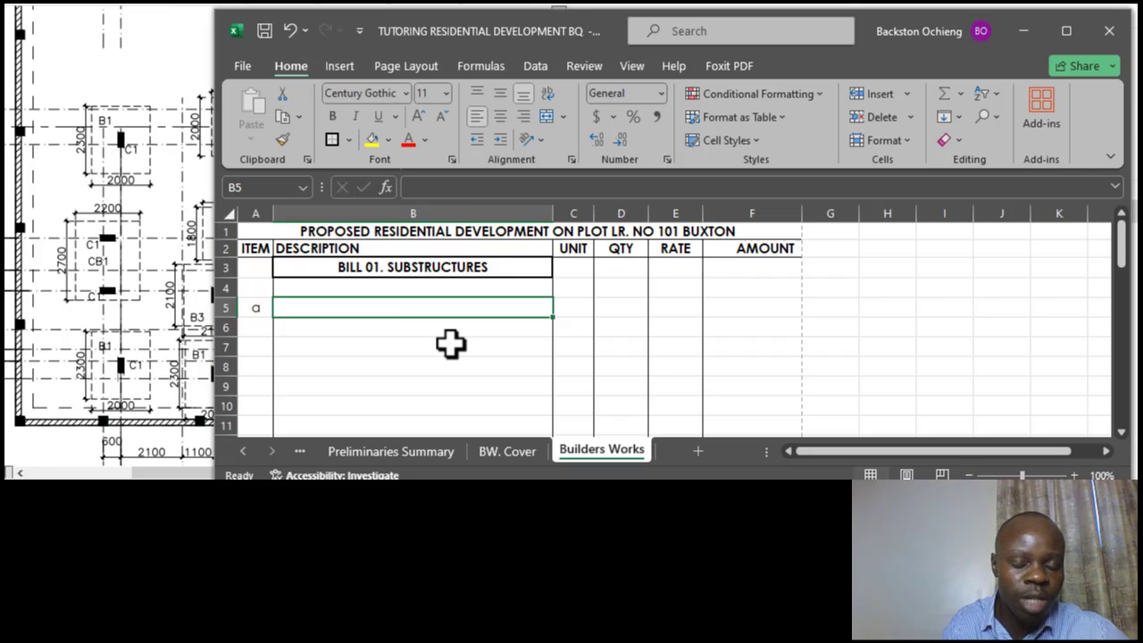
{"action": "type", "text": "C"}
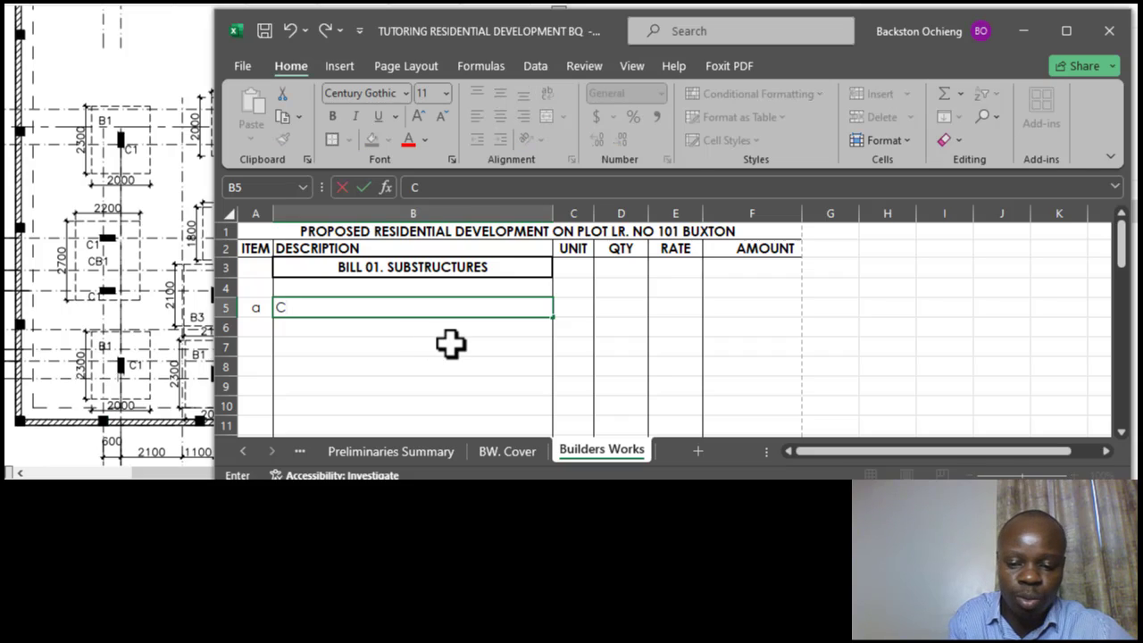
{"action": "type", "text": "site of"}
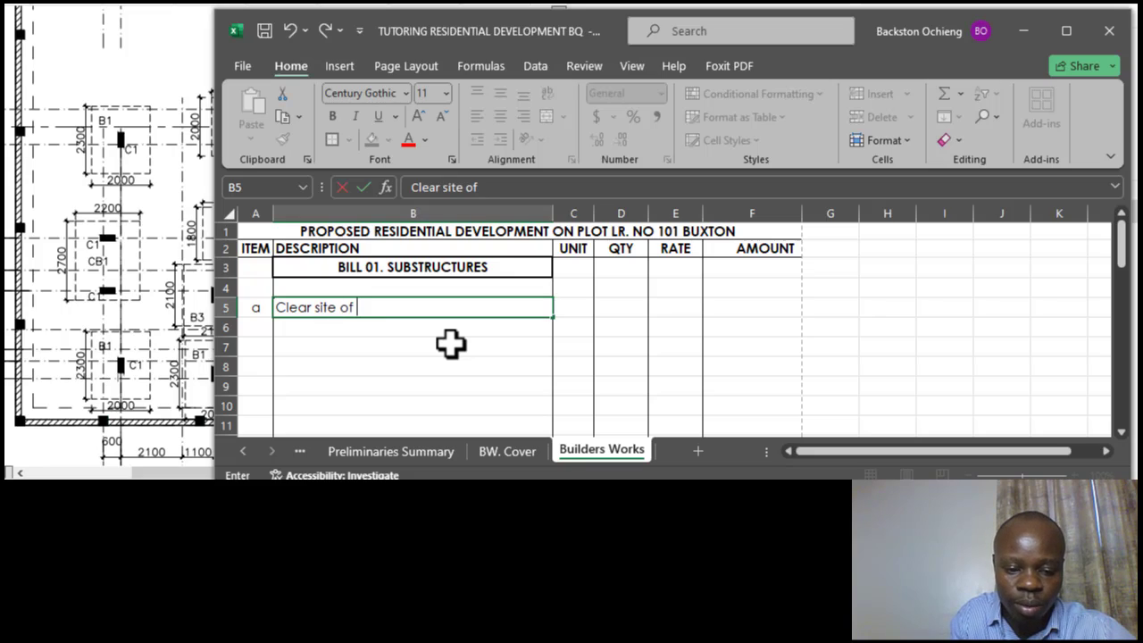
{"action": "type", "text": " all "}
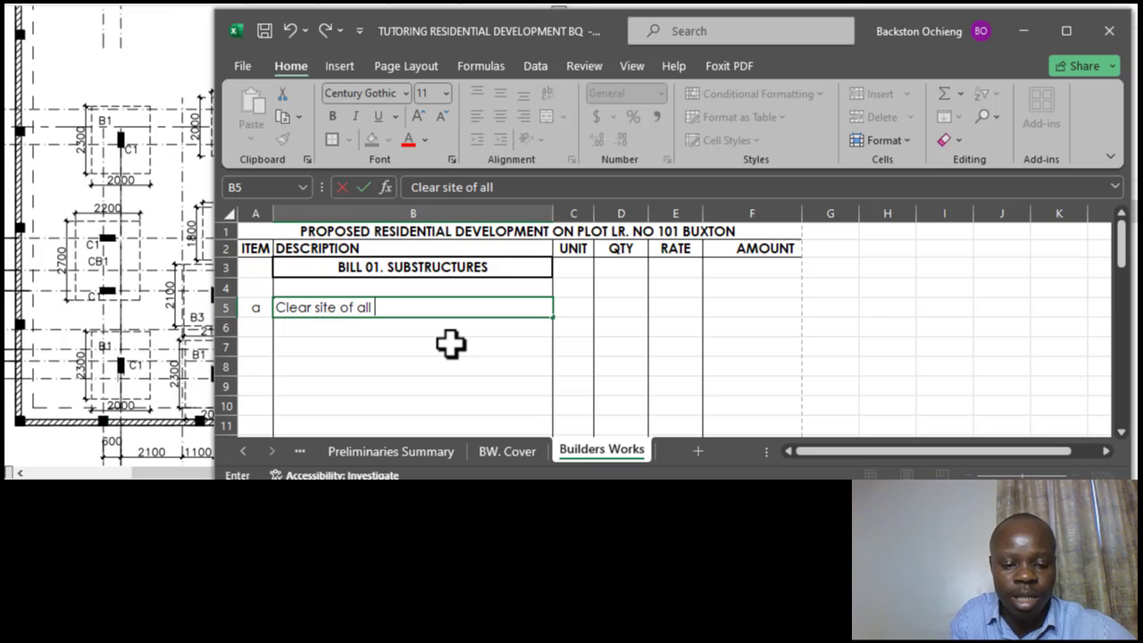
{"action": "type", "text": "bushes including gr"}
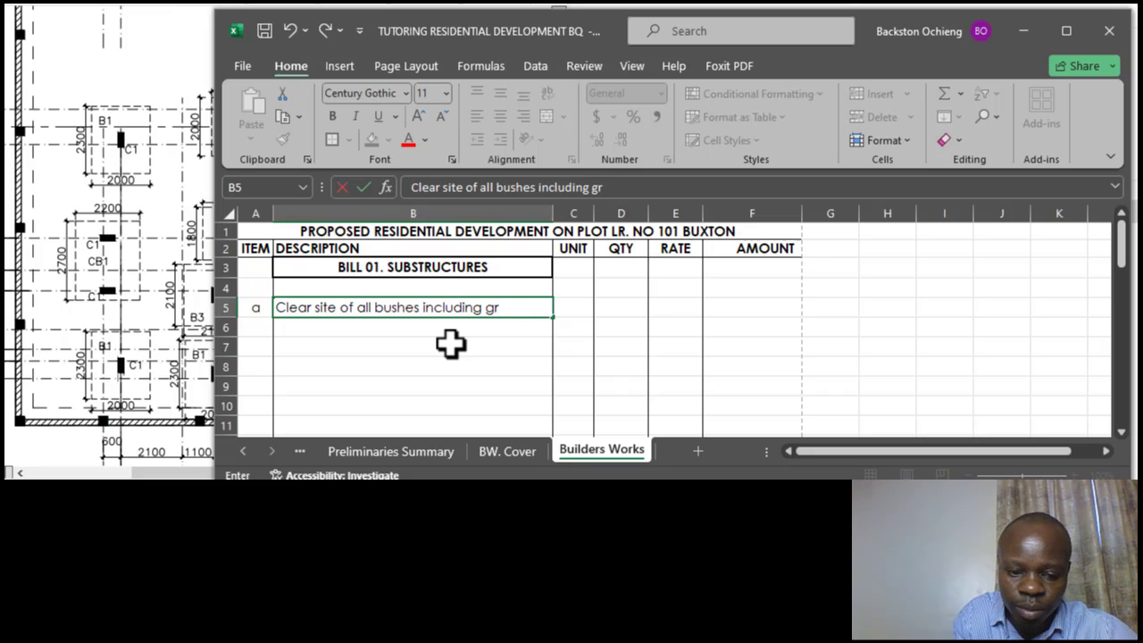
{"action": "type", "text": "abbing up their roots and cart away from sit"}
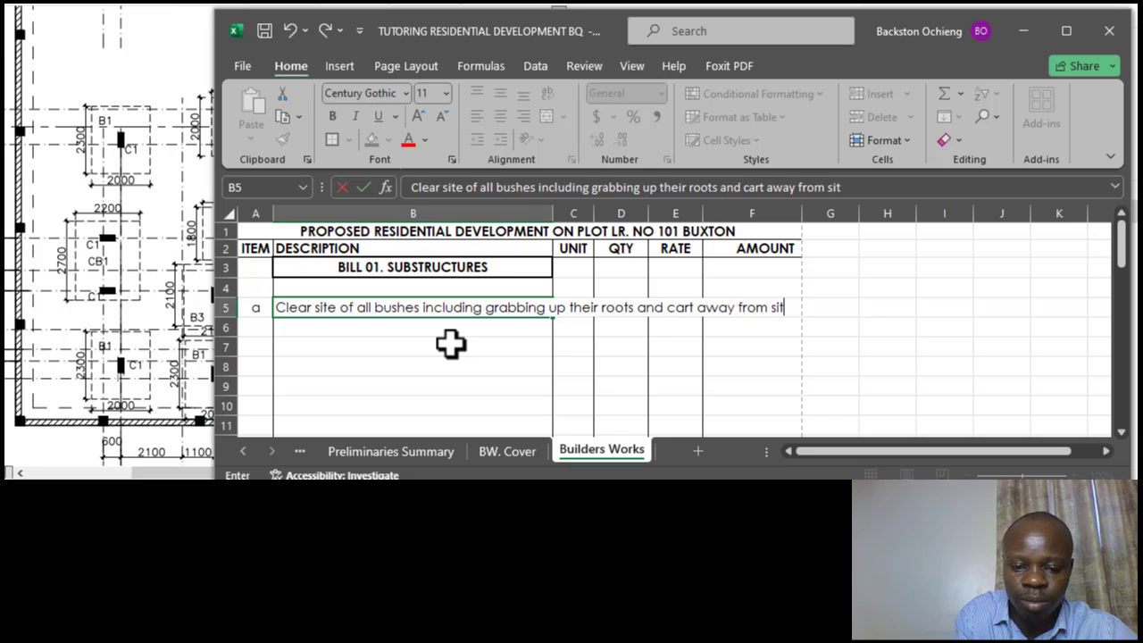
{"action": "type", "text": "e"}
{"action": "left_click", "coordinate": [498, 327]}
{"action": "left_click", "coordinate": [471, 386]}
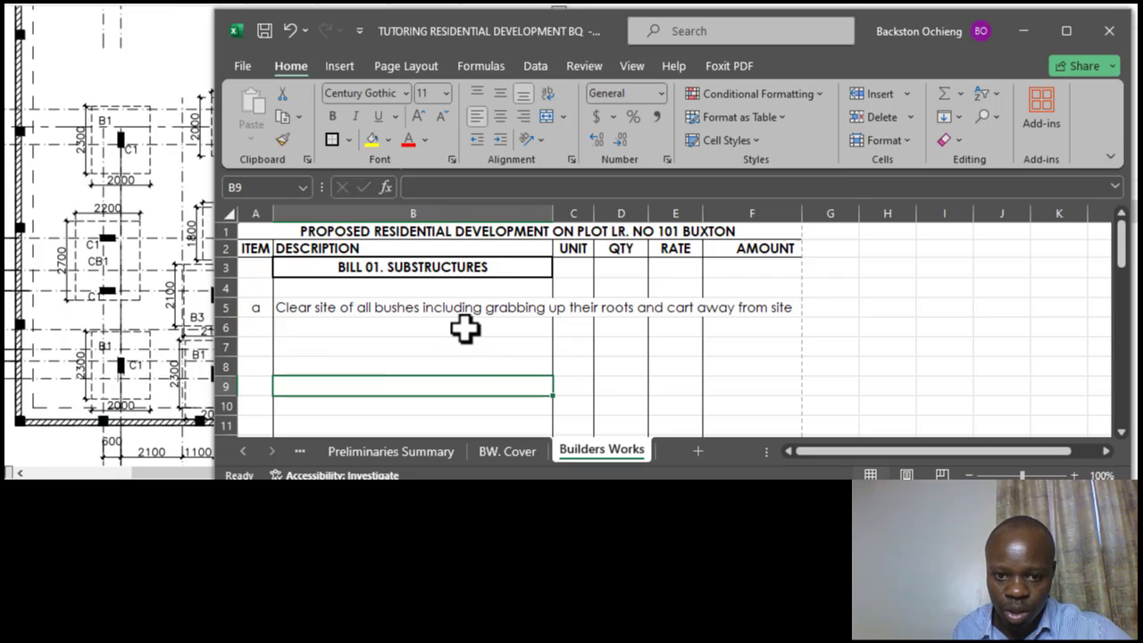
{"action": "left_click", "coordinate": [474, 312]}
{"action": "left_click", "coordinate": [513, 341]}
{"action": "left_click", "coordinate": [480, 309]}
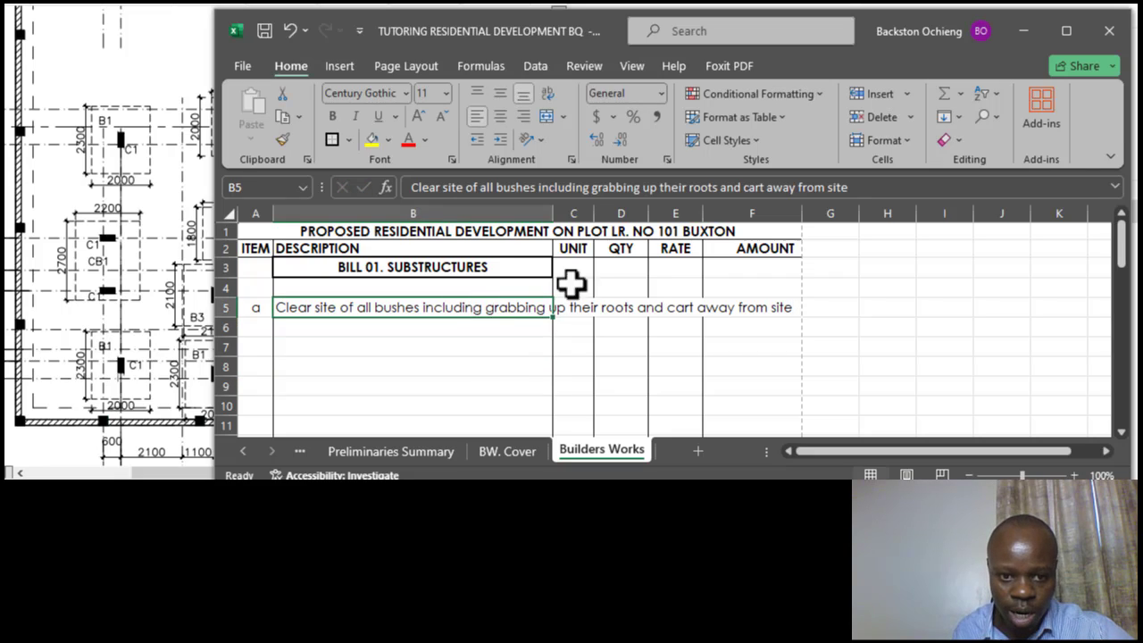
{"action": "left_click_drag", "start_coordinate": [513, 351], "coordinate": [512, 358]}
{"action": "left_click", "coordinate": [498, 312]}
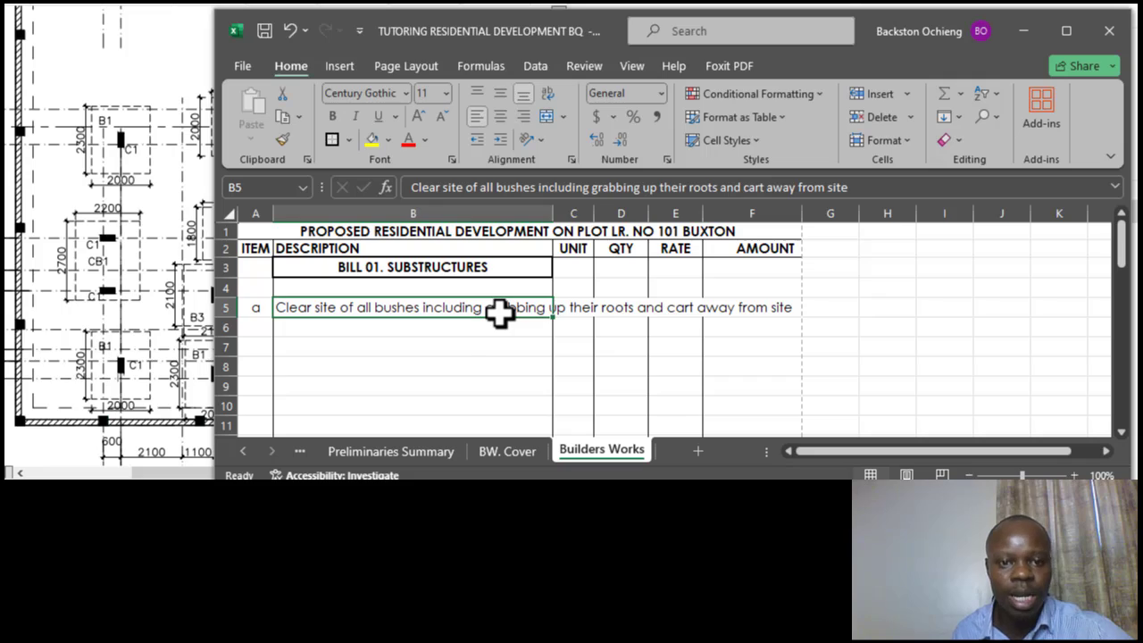
{"action": "left_click", "coordinate": [451, 345]}
{"action": "left_click", "coordinate": [466, 313]}
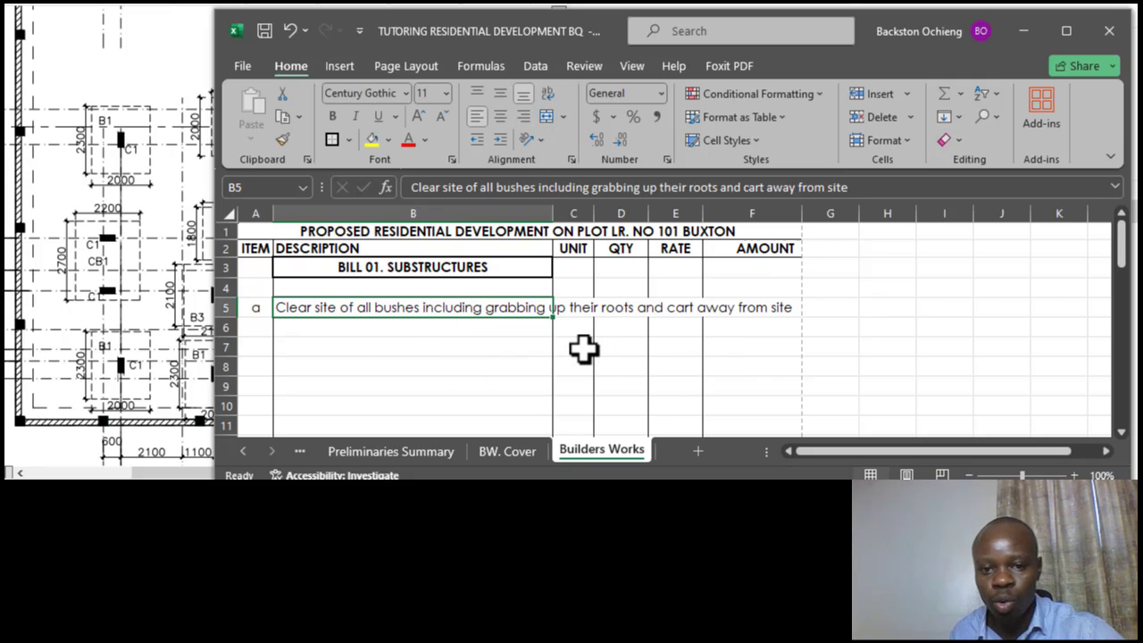
Step: Wrap the text of the site clearance description in cell B5 so it fits within the description column
{"action": "left_click", "coordinate": [438, 367]}
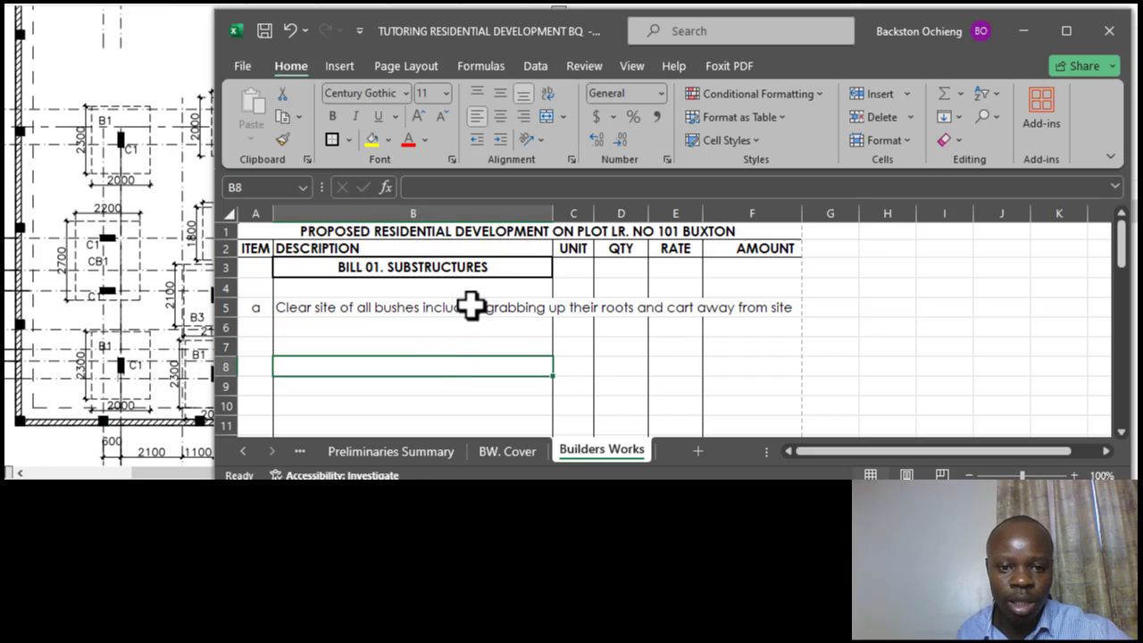
{"action": "left_click", "coordinate": [470, 306]}
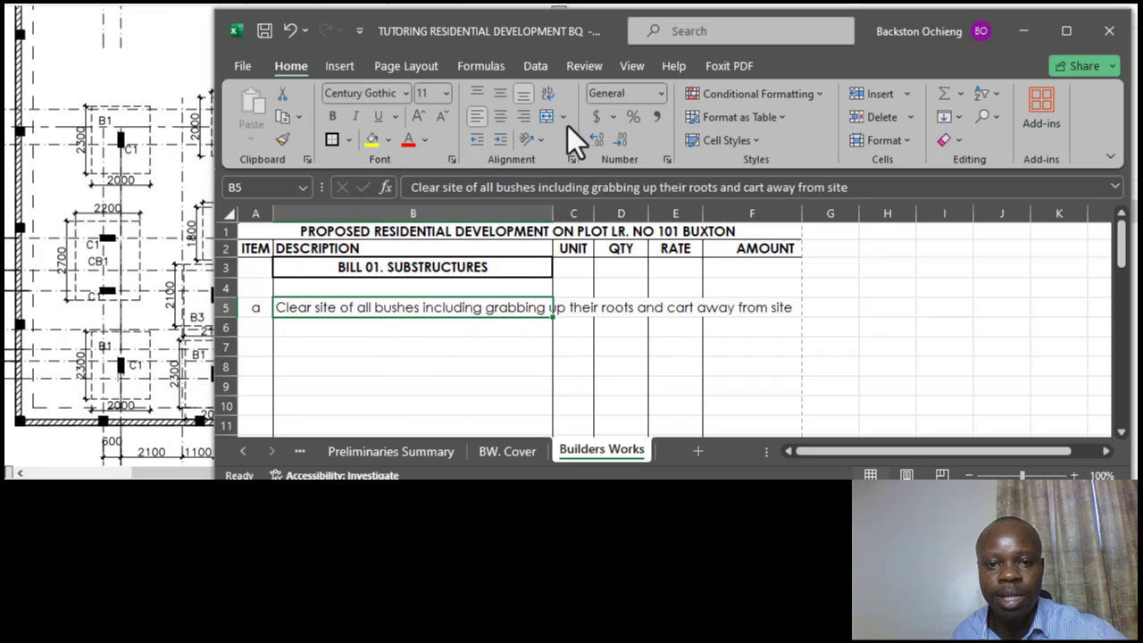
{"action": "left_click", "coordinate": [548, 97]}
{"action": "left_click", "coordinate": [604, 368]}
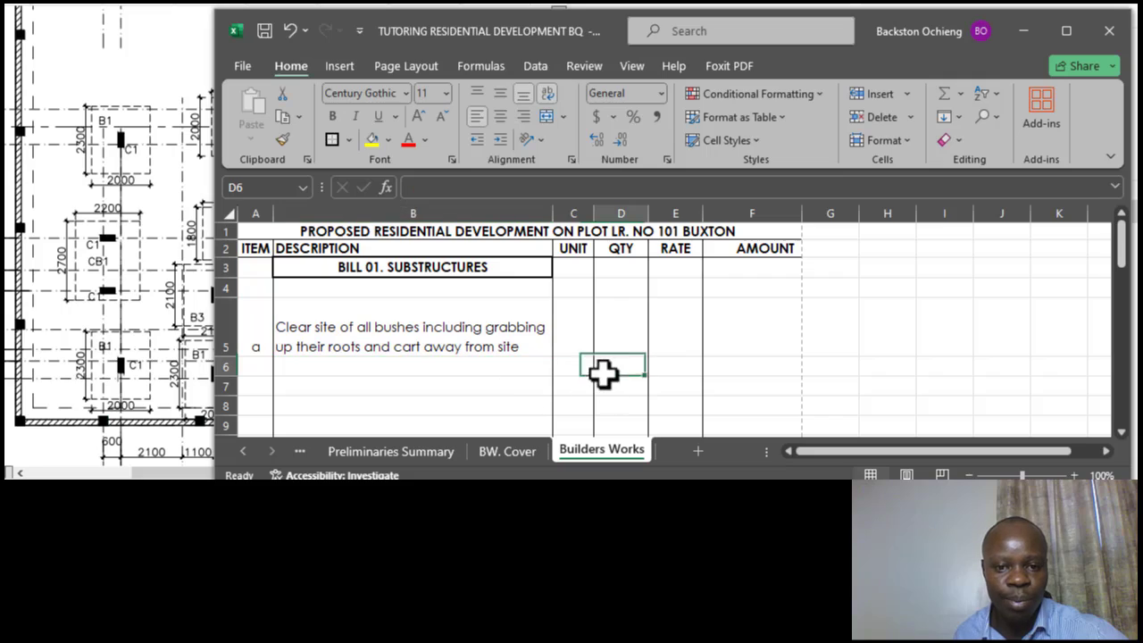
{"action": "left_click", "coordinate": [421, 348]}
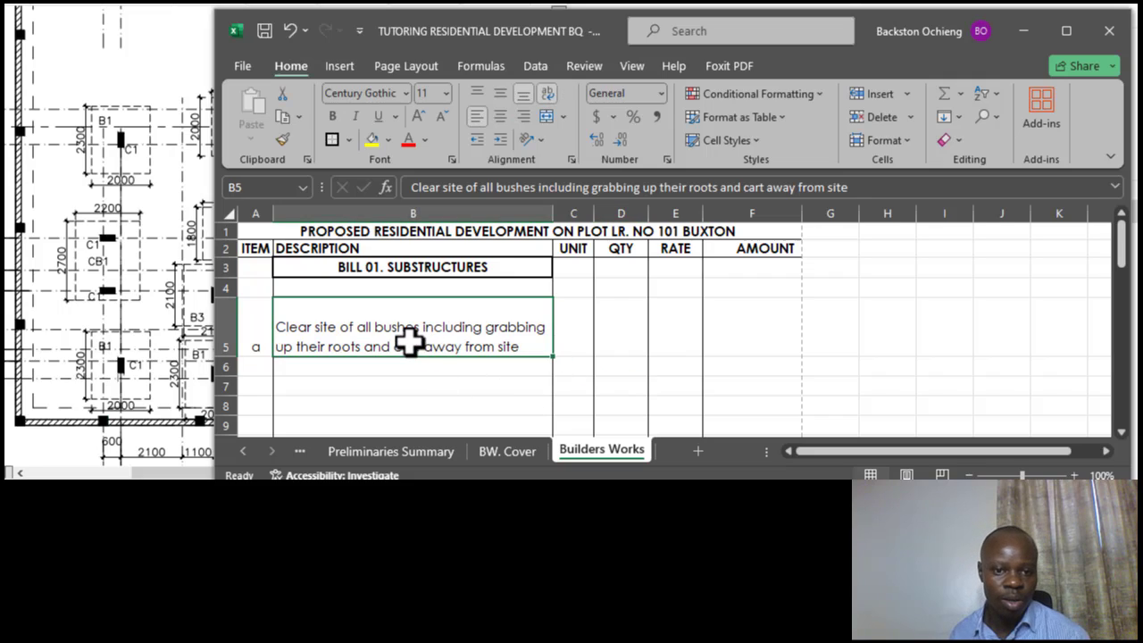
{"action": "left_click", "coordinate": [360, 401]}
{"action": "left_click", "coordinate": [387, 343]}
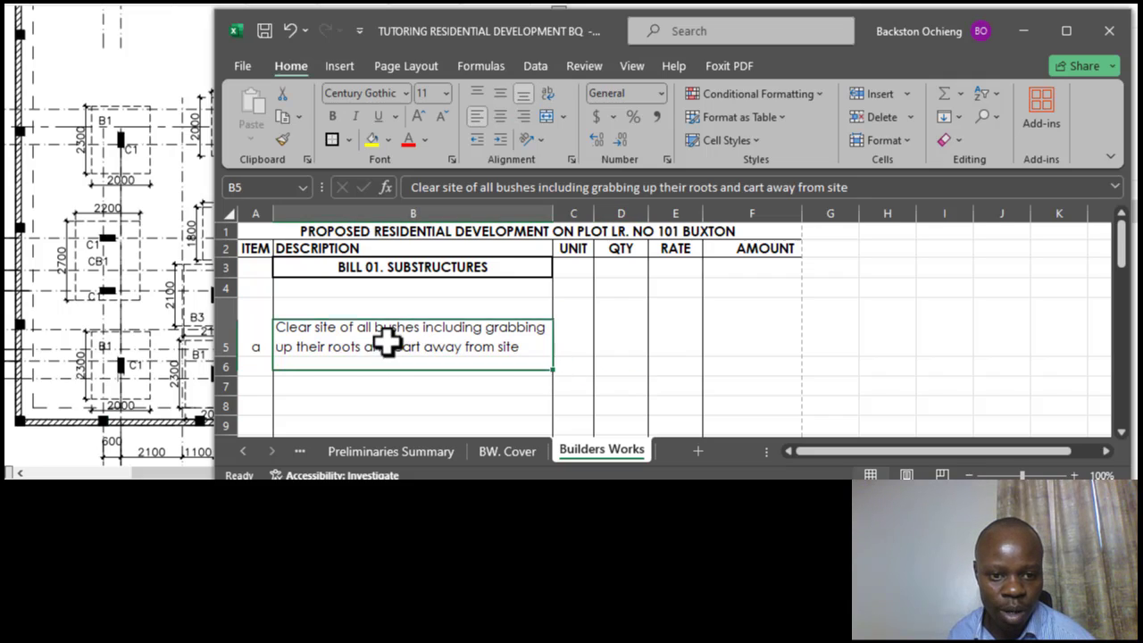
{"action": "left_click", "coordinate": [375, 385]}
{"action": "left_click", "coordinate": [401, 333]}
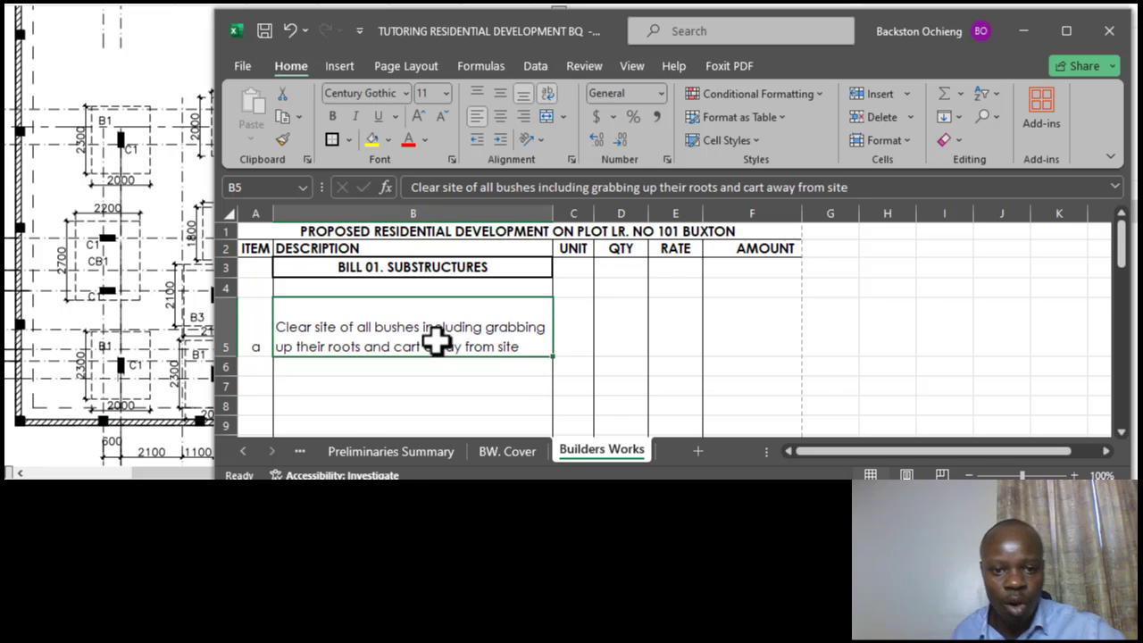
{"action": "left_click", "coordinate": [375, 385]}
{"action": "left_click", "coordinate": [468, 342]}
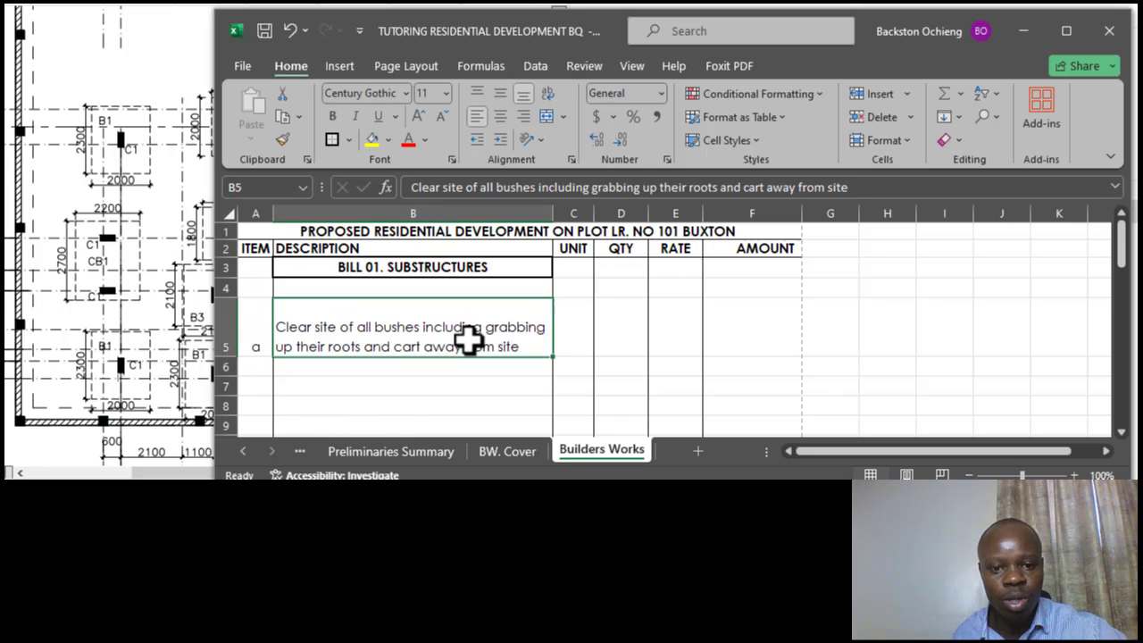
{"action": "left_click", "coordinate": [471, 382]}
{"action": "left_click", "coordinate": [459, 347]}
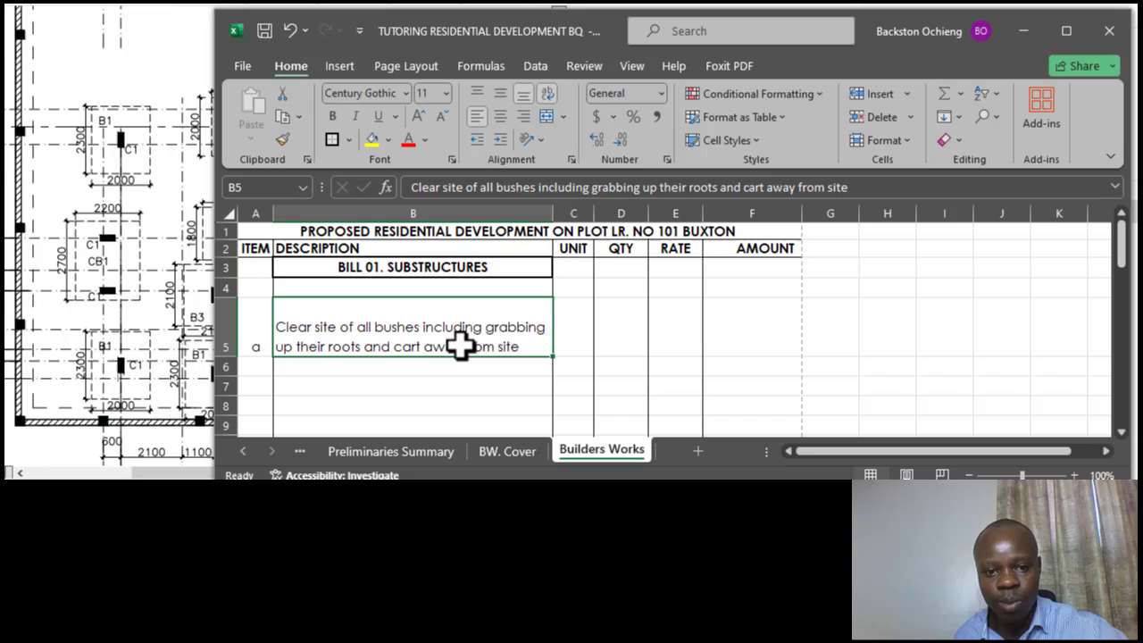
Step: Enter the unit SM for the site clearance item in cell C5
{"action": "left_click", "coordinate": [582, 346]}
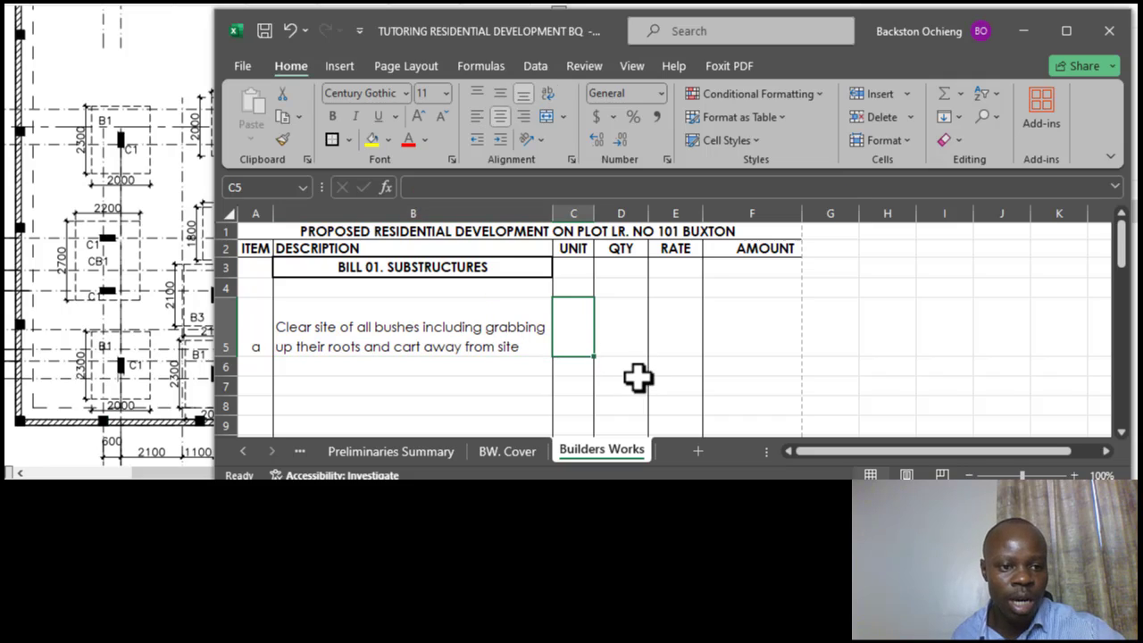
{"action": "type", "text": "SM"}
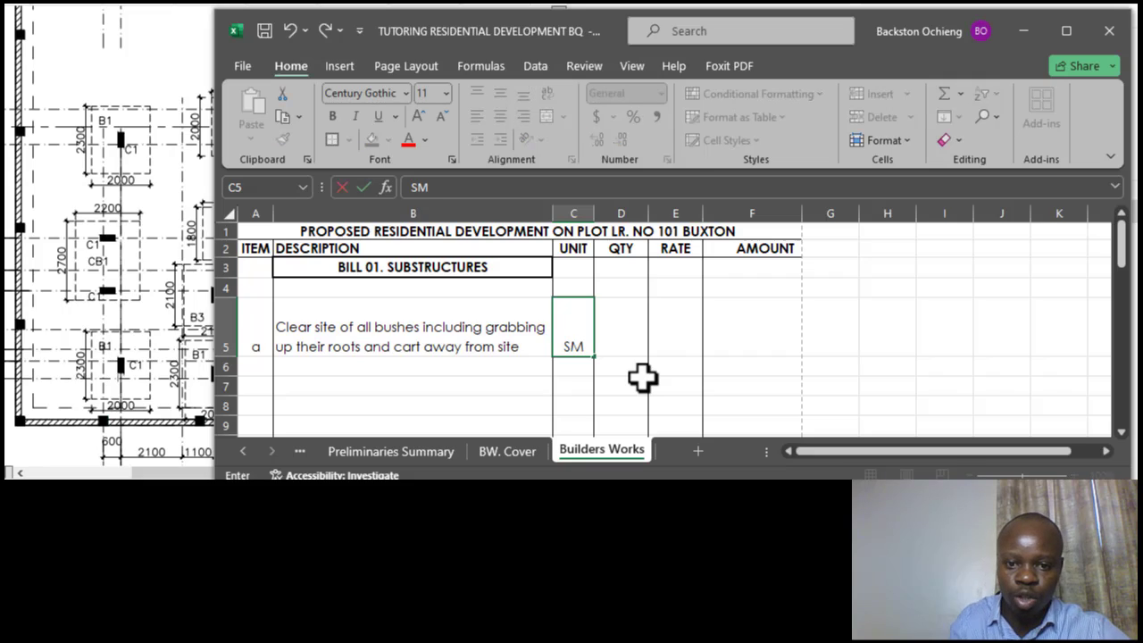
{"action": "left_click", "coordinate": [563, 389]}
{"action": "left_click", "coordinate": [566, 334]}
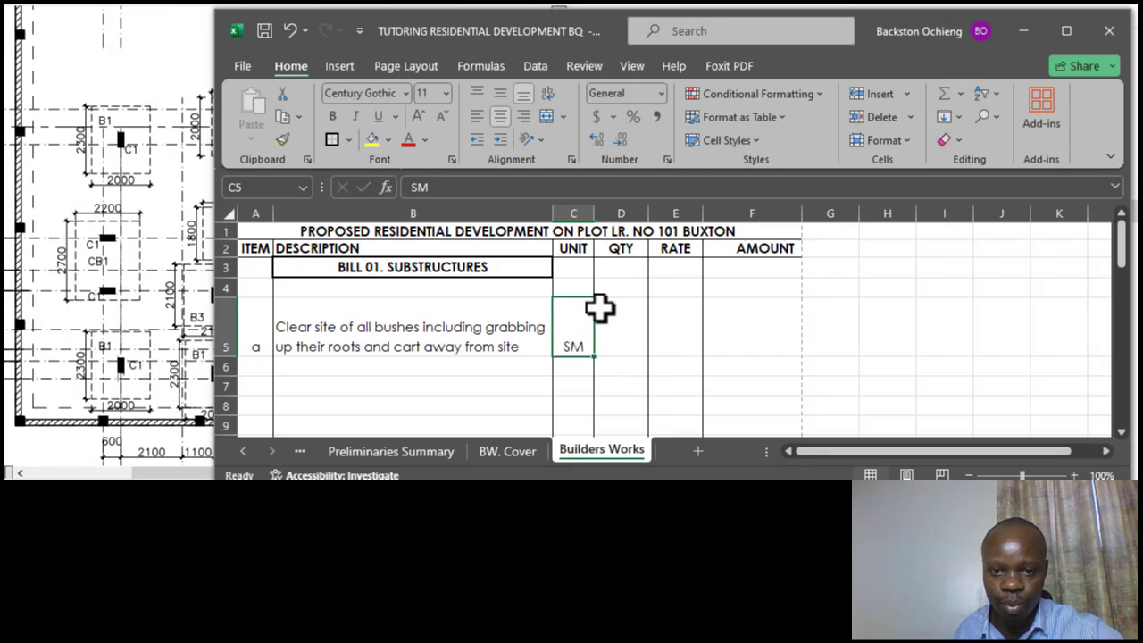
{"action": "left_click", "coordinate": [618, 247]}
{"action": "left_click", "coordinate": [624, 336]}
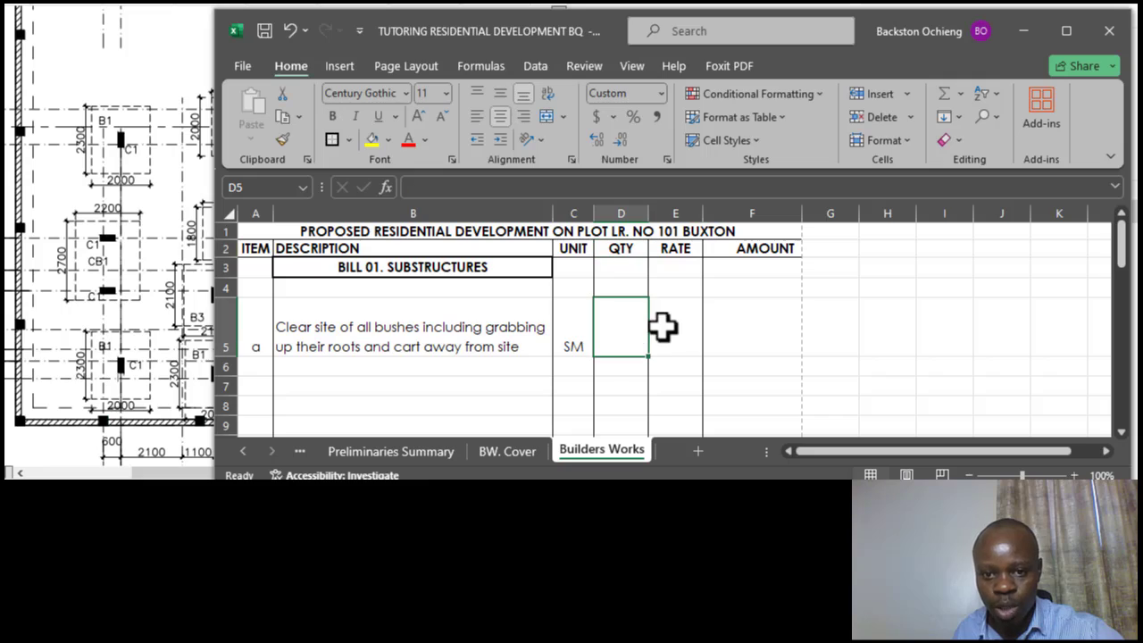
{"action": "left_click", "coordinate": [675, 249]}
{"action": "left_click", "coordinate": [666, 332]}
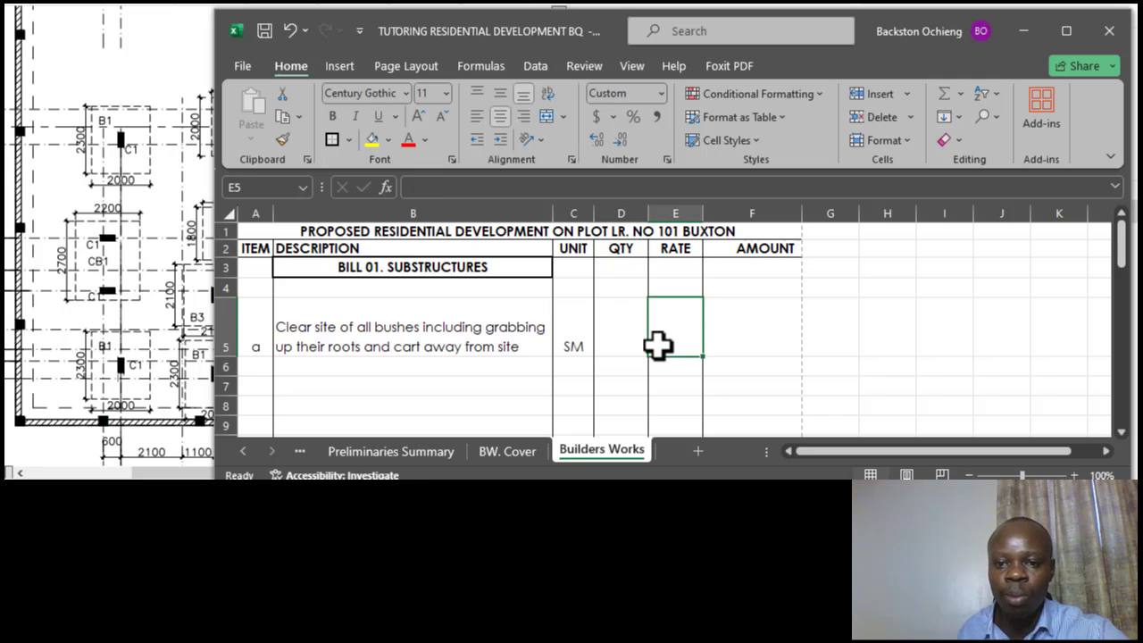
{"action": "left_click_drag", "start_coordinate": [765, 262], "coordinate": [765, 250]}
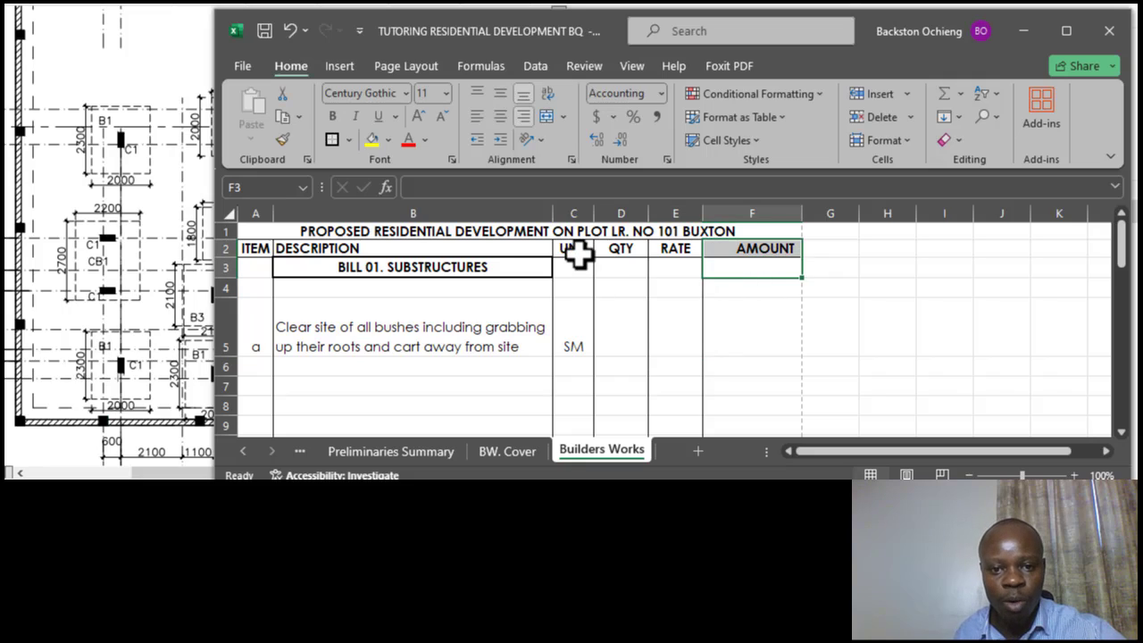
{"action": "left_click", "coordinate": [576, 253]}
{"action": "left_click", "coordinate": [578, 347]}
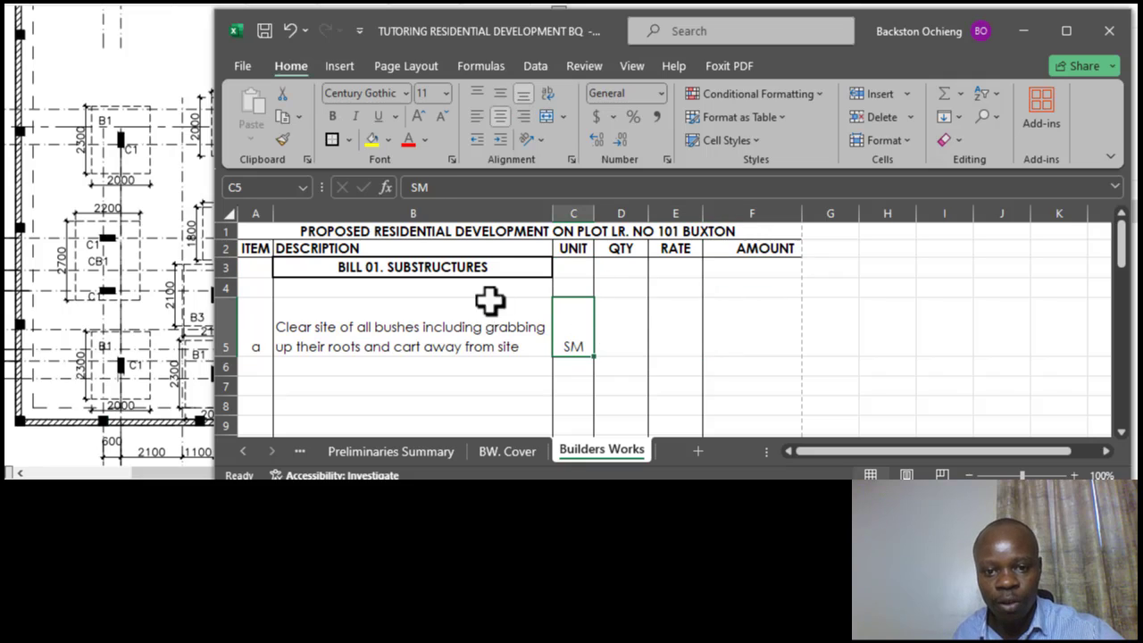
{"action": "left_click", "coordinate": [431, 344]}
{"action": "left_click", "coordinate": [576, 342]}
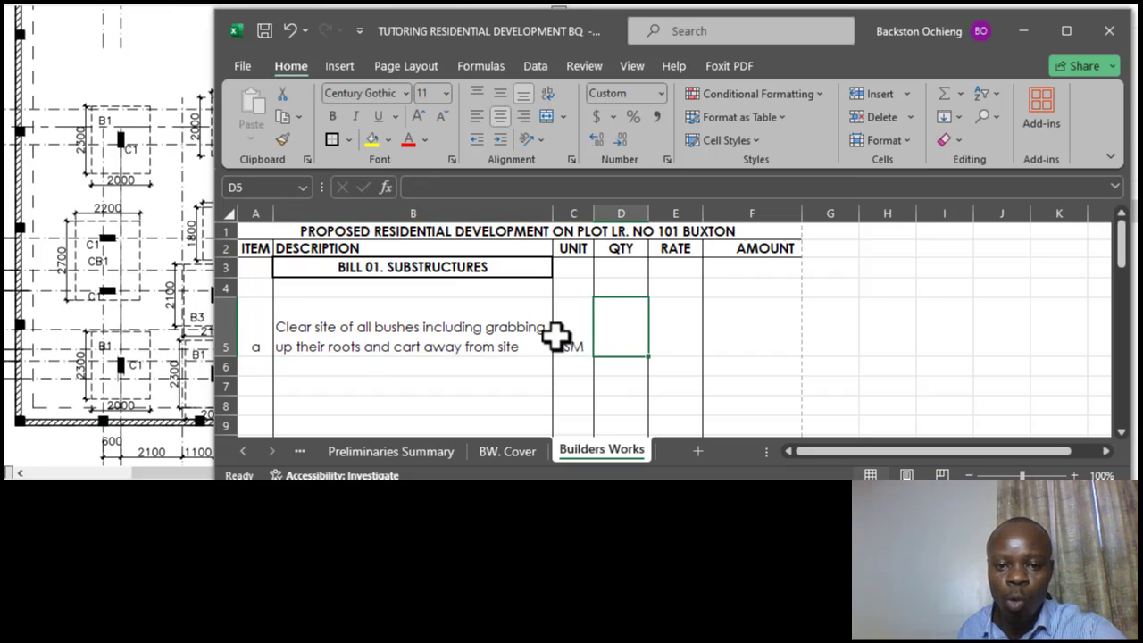
{"action": "left_click", "coordinate": [357, 347]}
{"action": "left_click", "coordinate": [610, 344]}
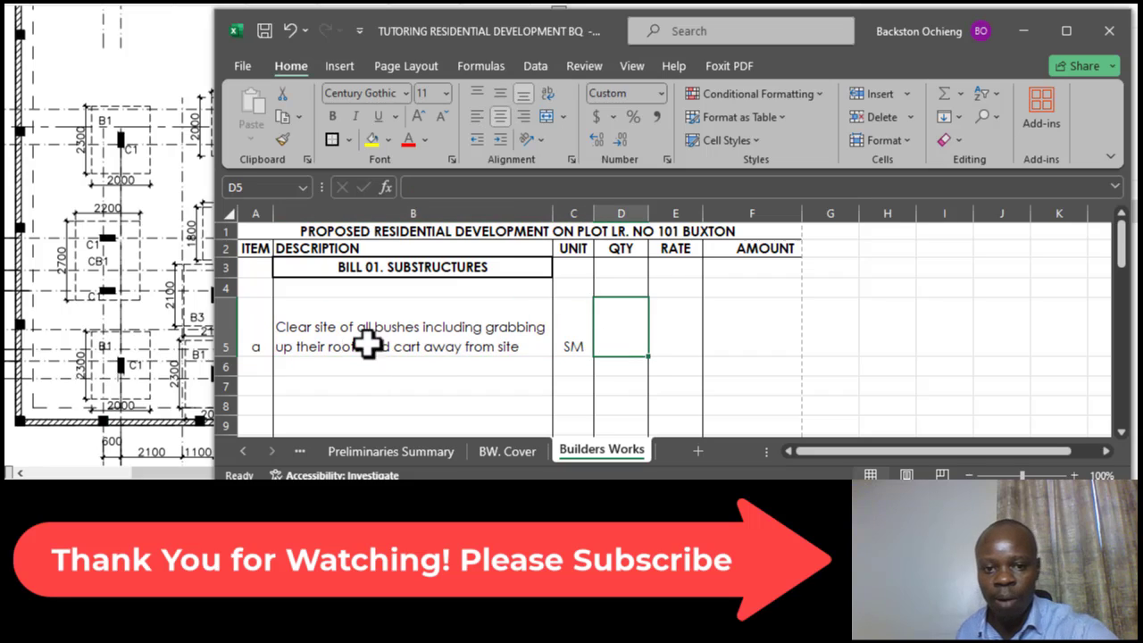
{"action": "left_click", "coordinate": [375, 332]}
{"action": "left_click", "coordinate": [428, 375]}
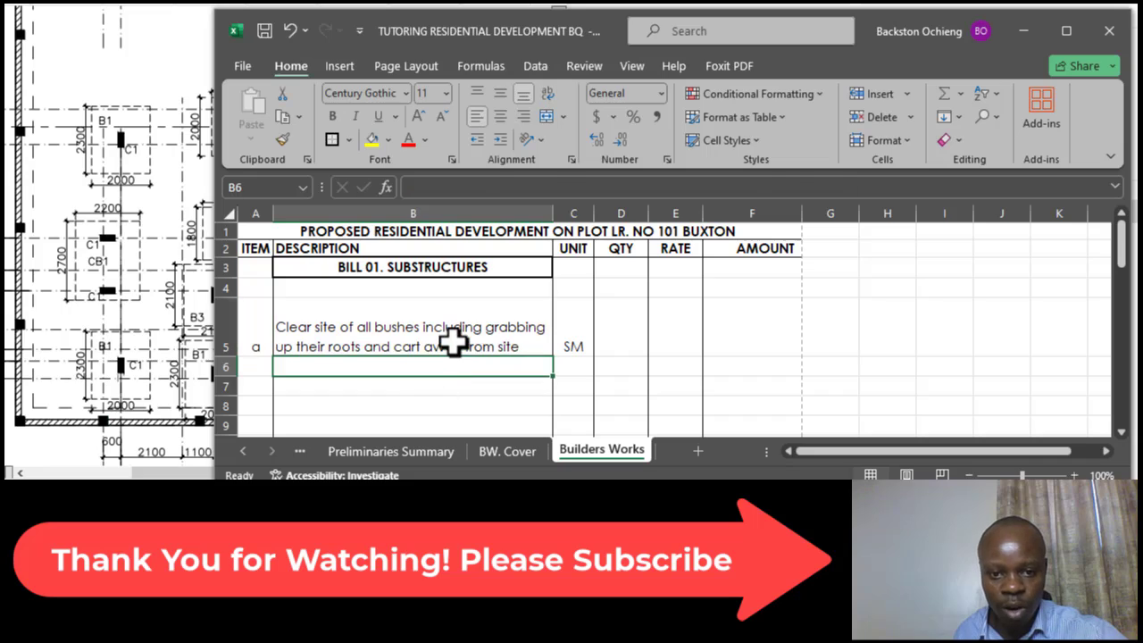
{"action": "left_click", "coordinate": [540, 340]}
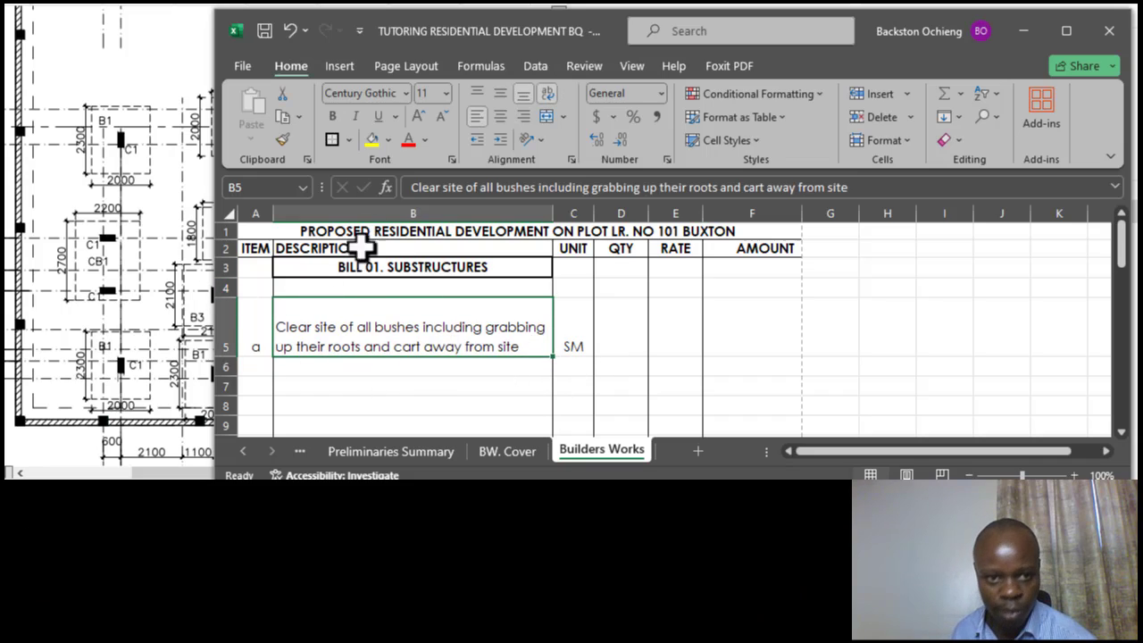
Step: Switch to the PDF to check the summary of substructure elements and the foundation layout's dimensions along the numbered gridlines
{"action": "left_click", "coordinate": [278, 4]}
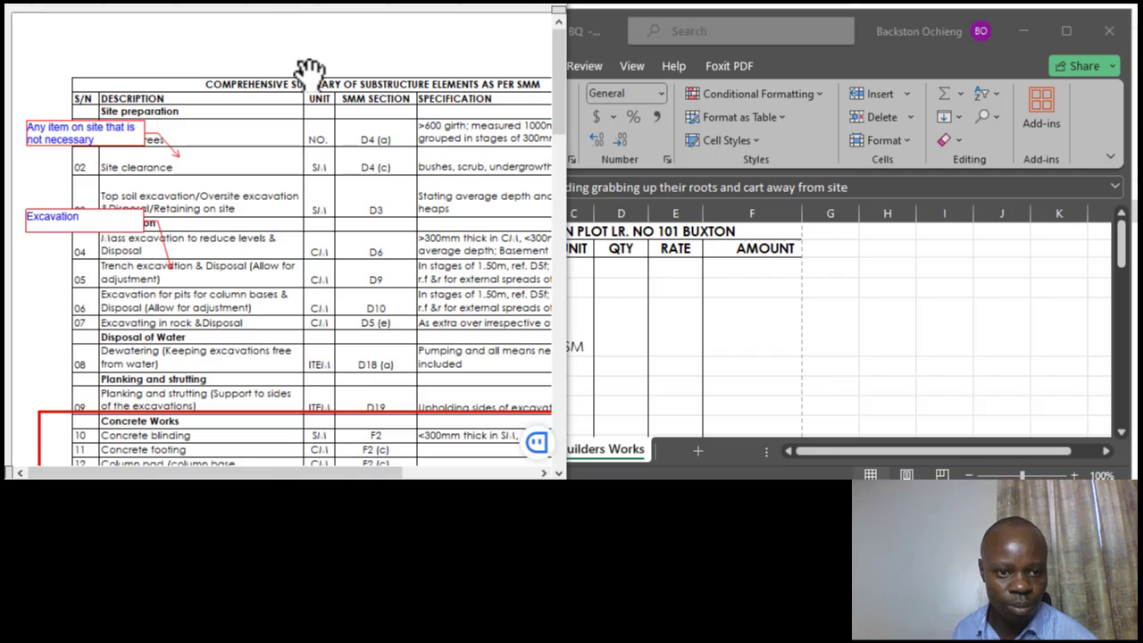
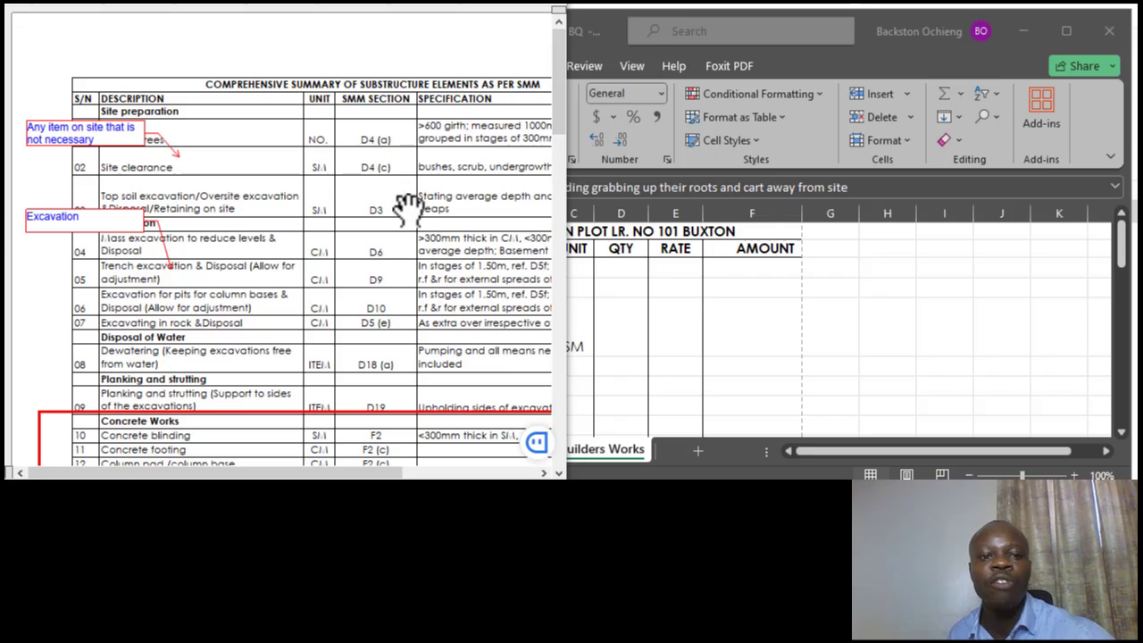
{"action": "left_click", "coordinate": [662, 353]}
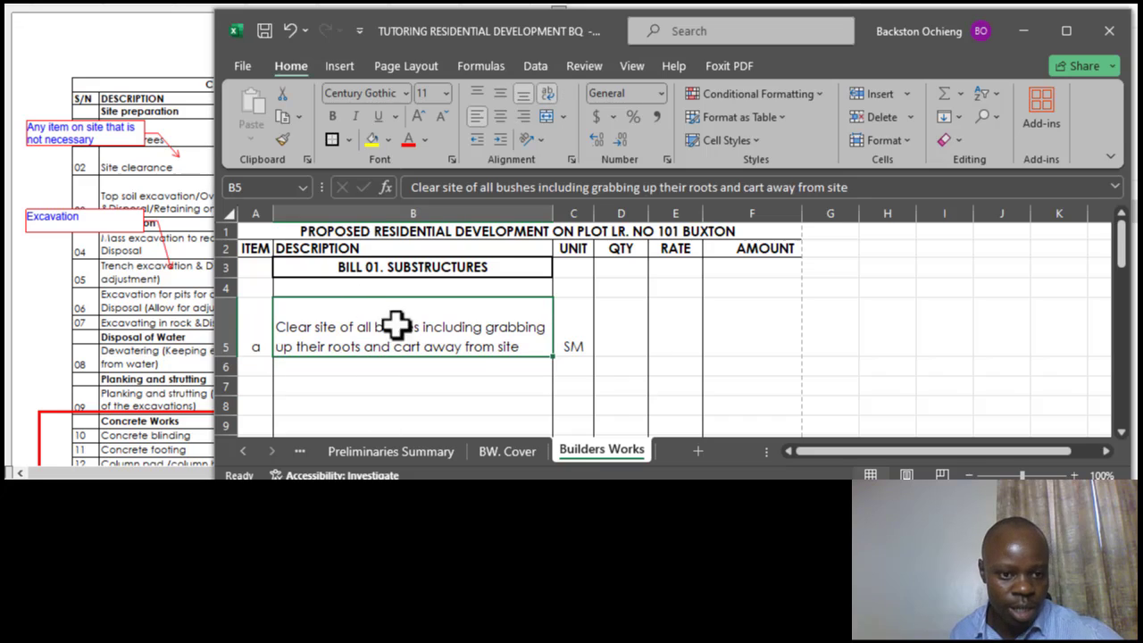
{"action": "key", "text": "alt+Tab"}
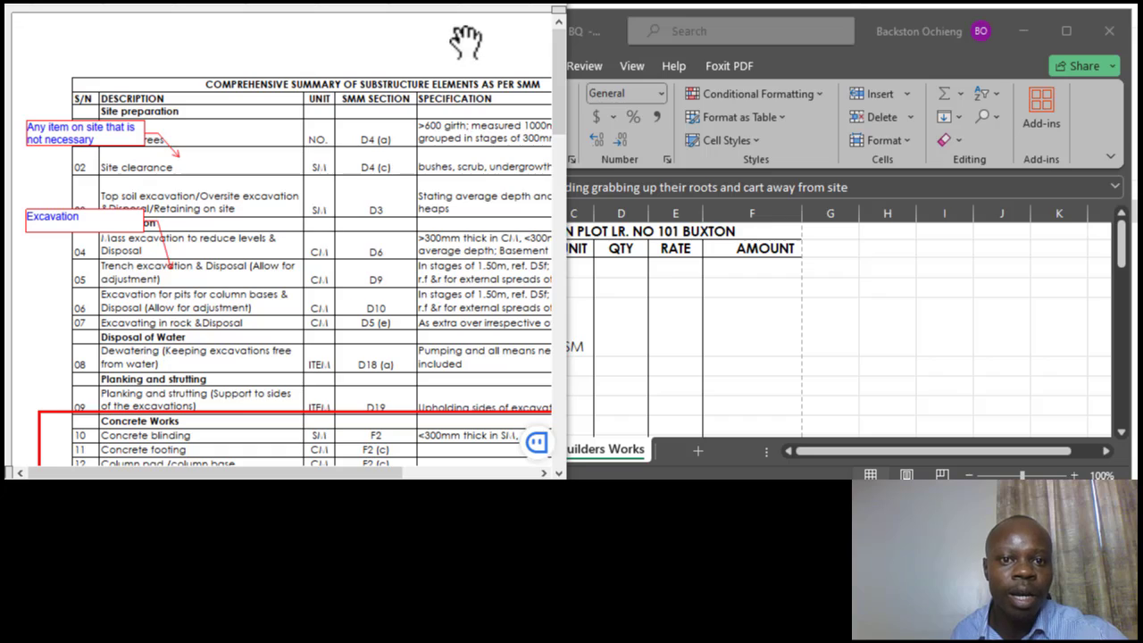
{"action": "scroll", "coordinate": [496, 14], "scroll_direction": "down", "scroll_amount": 3}
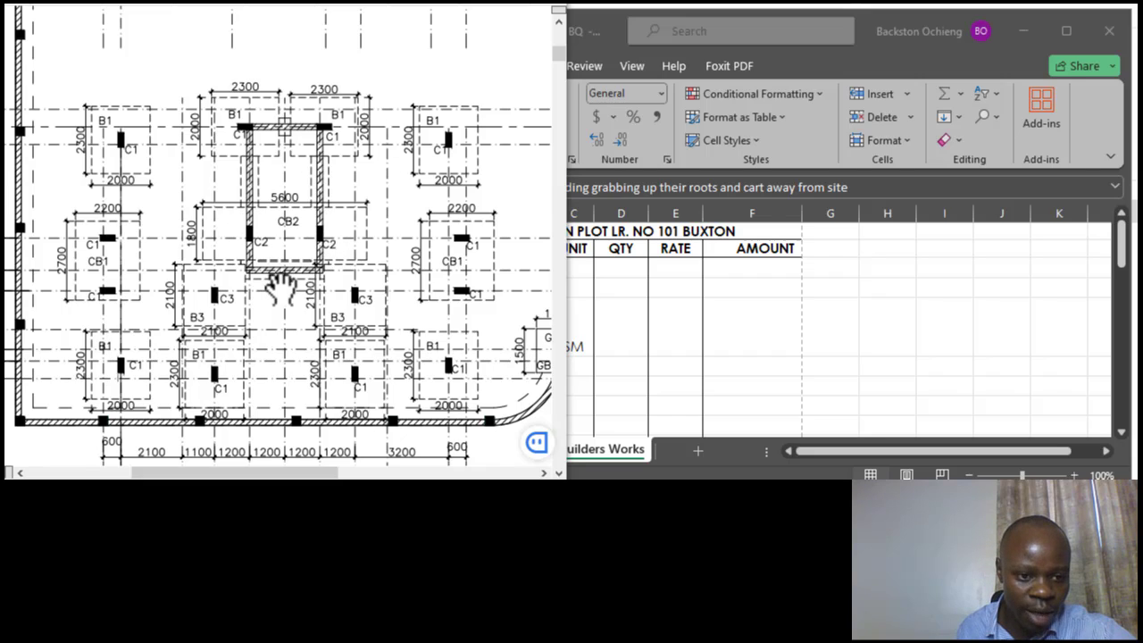
{"action": "scroll", "coordinate": [282, 288], "scroll_direction": "down", "scroll_amount": 1}
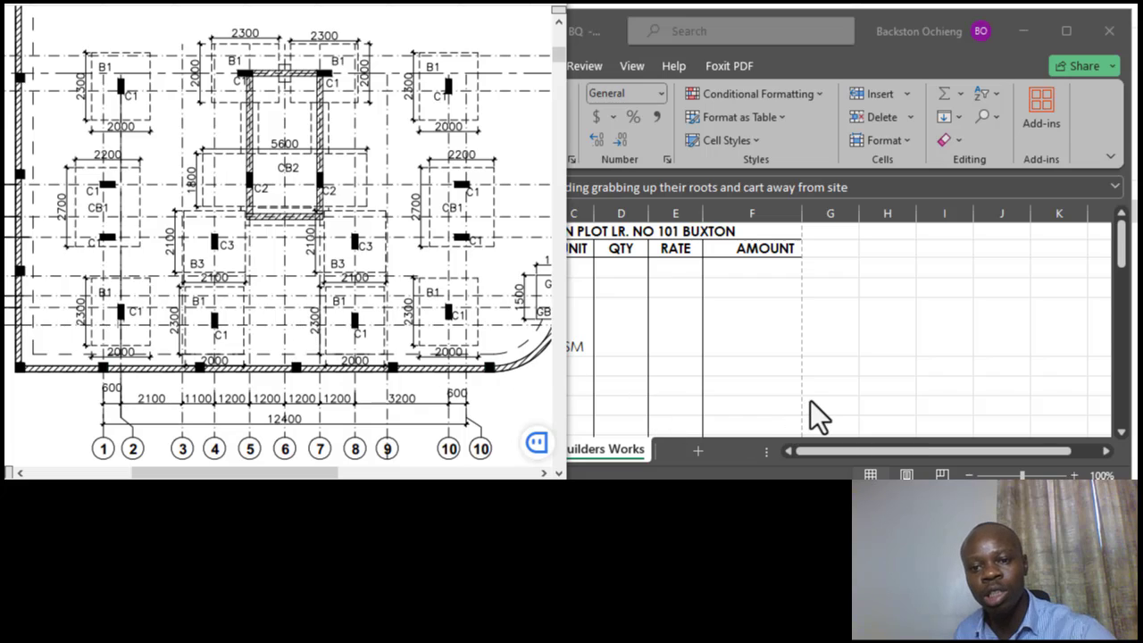
Step: Return to Excel and narrow its window so the foundation layout shows beside it, with the empty columns past AMOUNT in view
{"action": "left_click", "coordinate": [853, 334]}
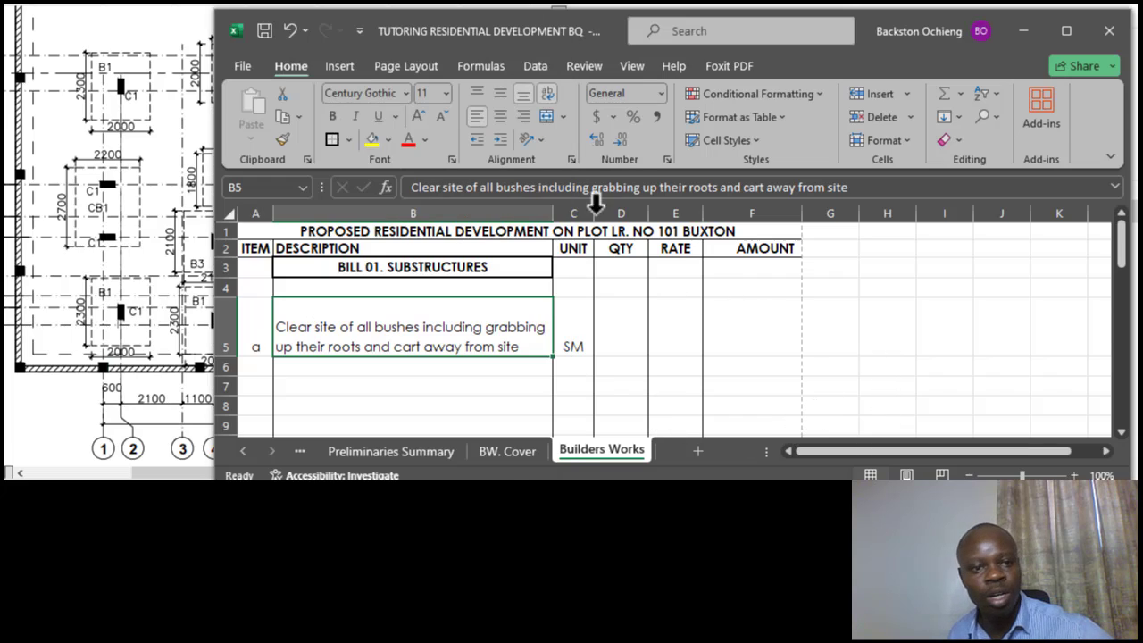
{"action": "left_click_drag", "start_coordinate": [207, 62], "coordinate": [529, 47]}
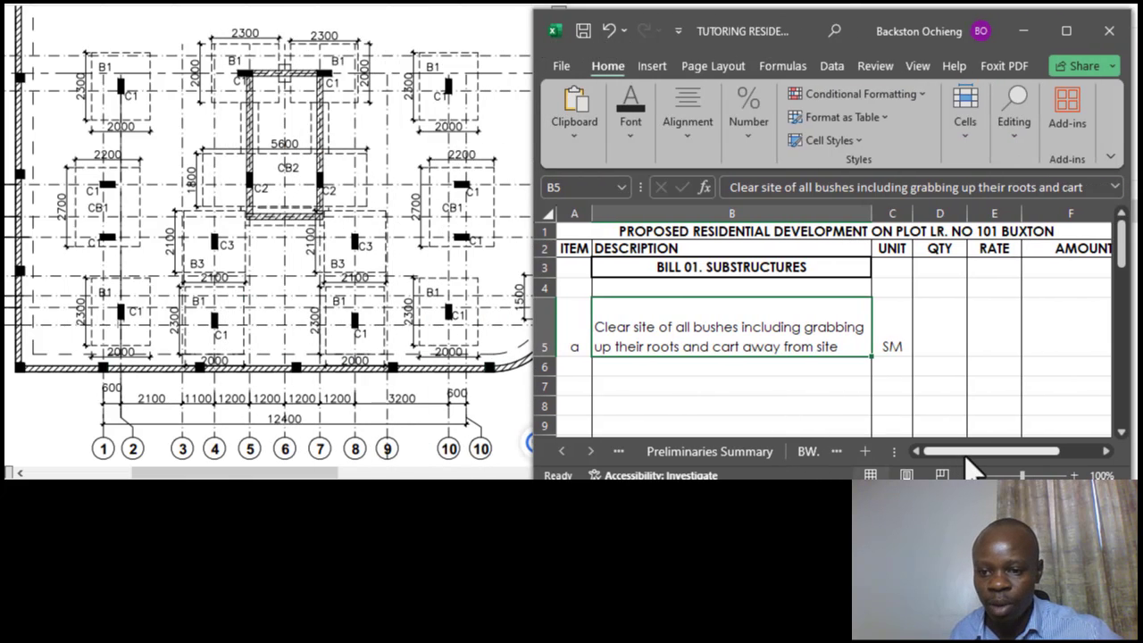
{"action": "left_click_drag", "start_coordinate": [969, 443], "coordinate": [1012, 443]}
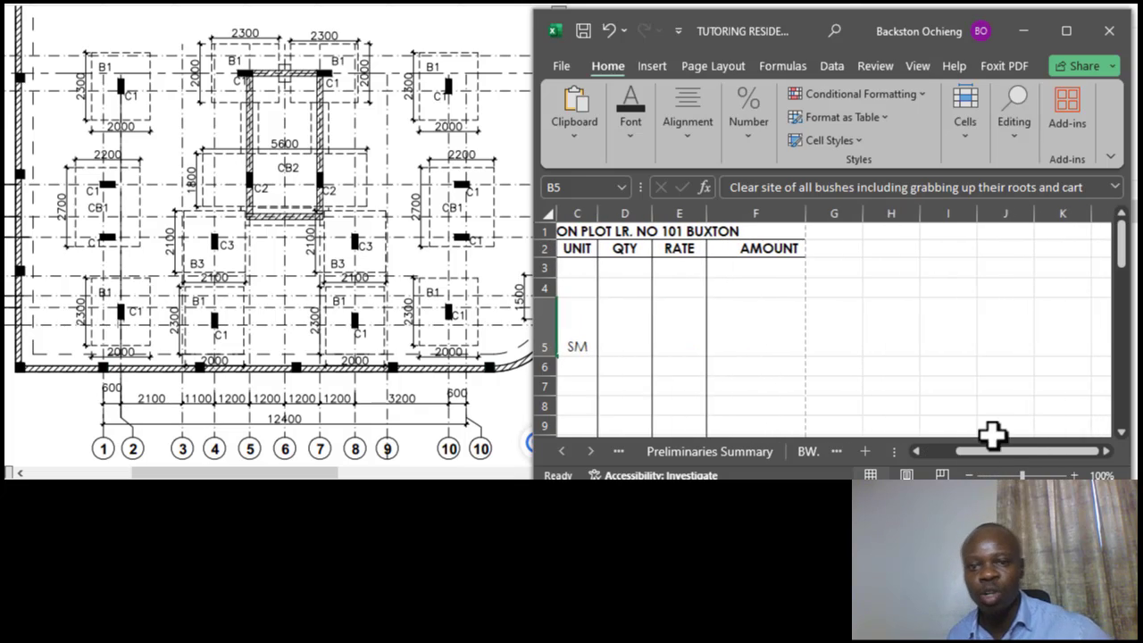
{"action": "left_click", "coordinate": [875, 335]}
{"action": "left_click", "coordinate": [831, 329]}
{"action": "left_click", "coordinate": [911, 331]}
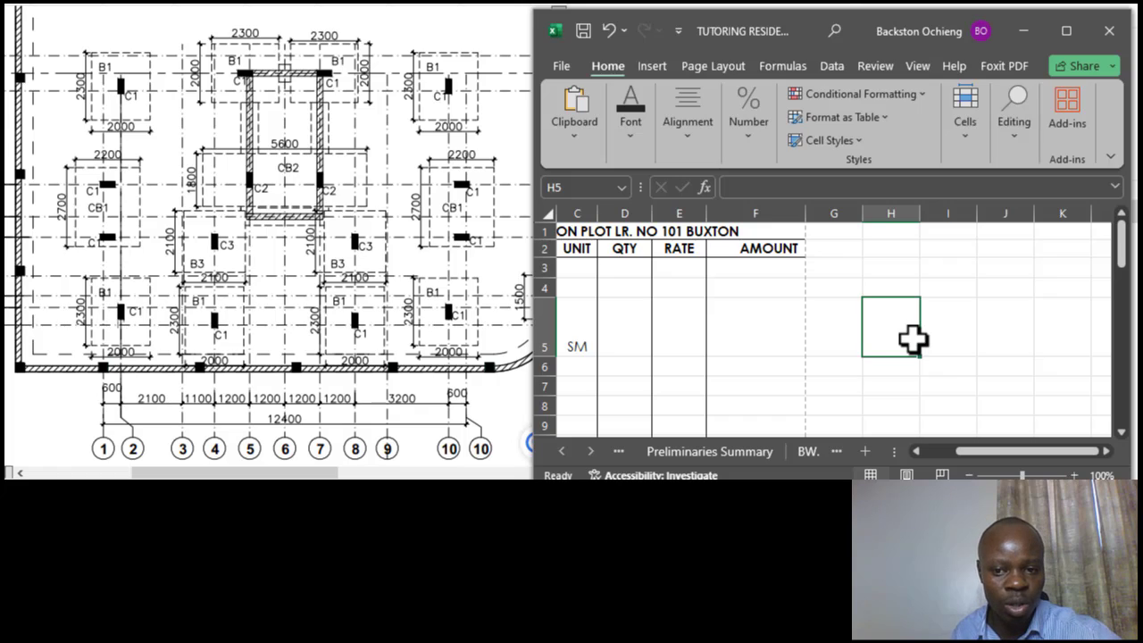
{"action": "left_click", "coordinate": [834, 288]}
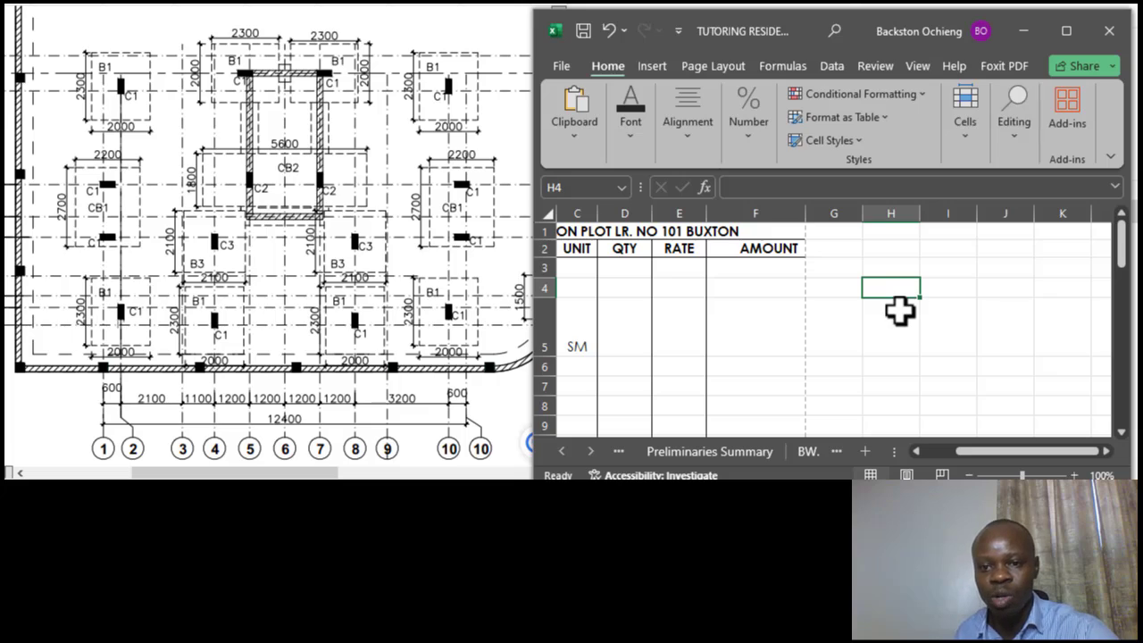
{"action": "mouse_move", "coordinate": [966, 453]}
{"action": "left_mouse_down"}
{"action": "mouse_move", "coordinate": [964, 466]}
{"action": "mouse_move", "coordinate": [966, 455]}
{"action": "left_mouse_up"}
{"action": "left_click", "coordinate": [884, 345]}
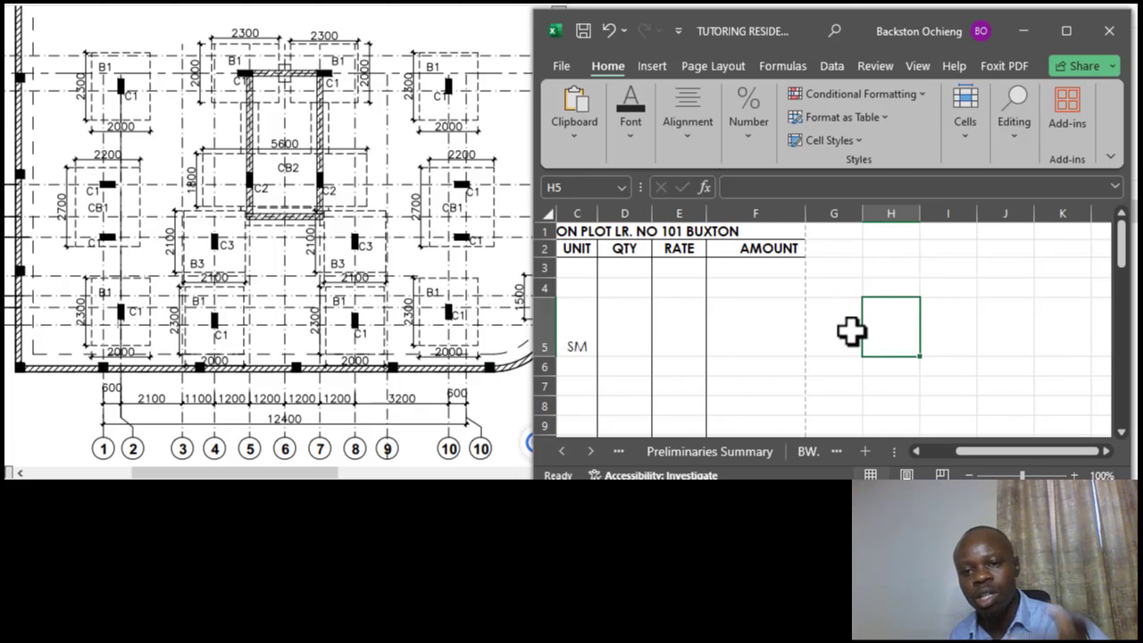
{"action": "left_click", "coordinate": [839, 288]}
{"action": "left_click", "coordinate": [848, 328]}
{"action": "left_click", "coordinate": [893, 332]}
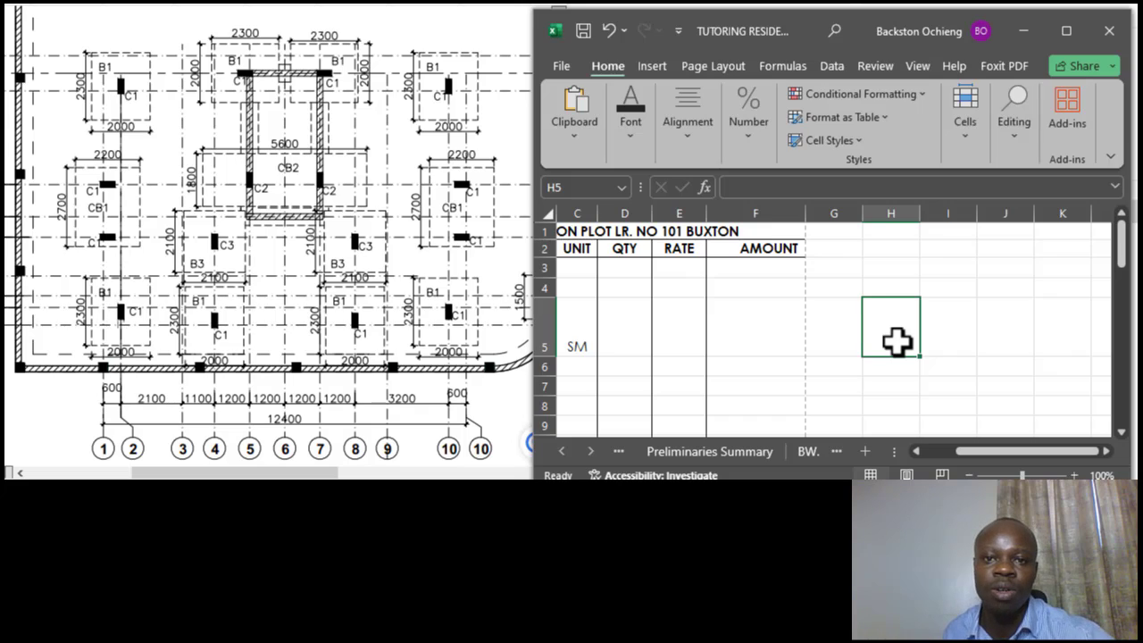
{"action": "left_click", "coordinate": [844, 288]}
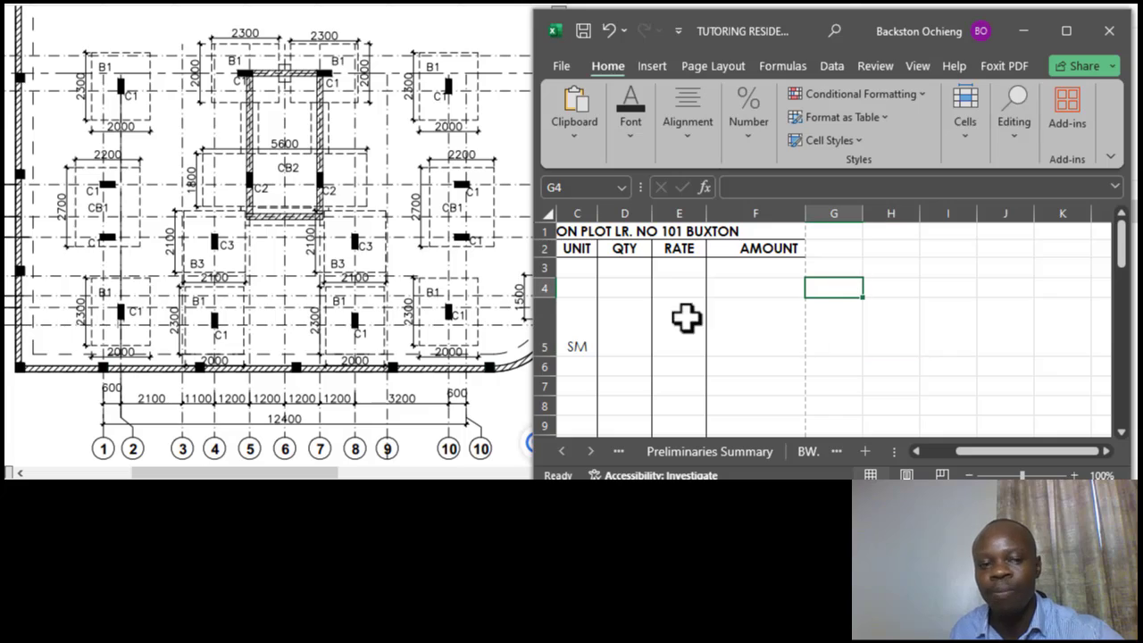
{"action": "mouse_move", "coordinate": [1006, 451]}
{"action": "left_mouse_down"}
{"action": "mouse_move", "coordinate": [987, 452]}
{"action": "mouse_move", "coordinate": [1007, 450]}
{"action": "left_mouse_up"}
{"action": "left_click", "coordinate": [853, 321]}
{"action": "left_click", "coordinate": [849, 286]}
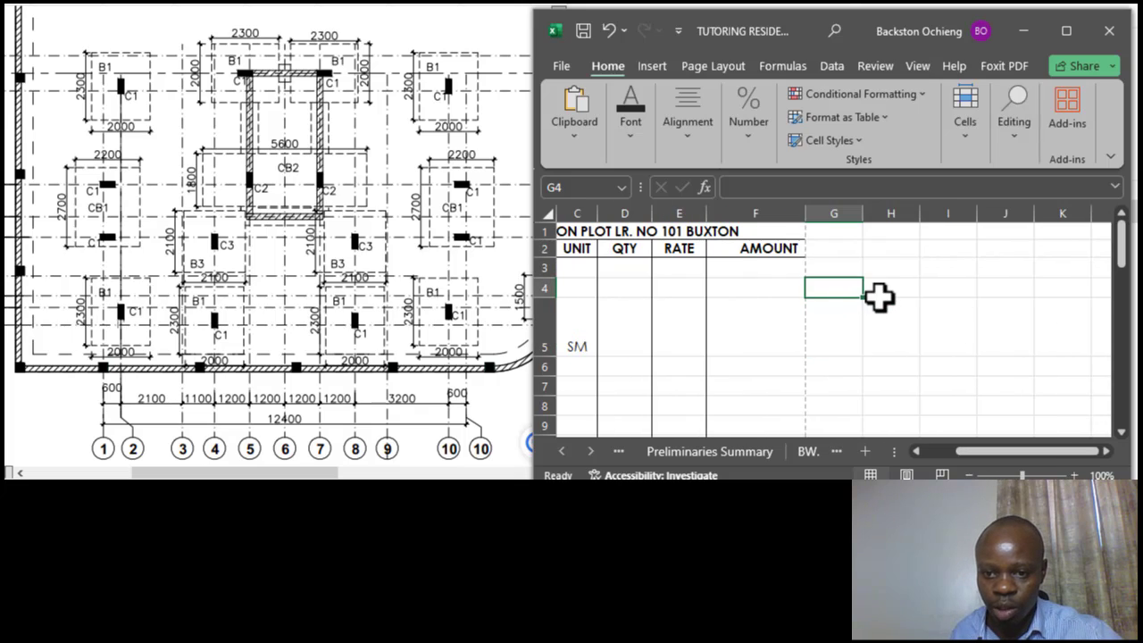
{"action": "left_click", "coordinate": [878, 295]}
{"action": "left_click", "coordinate": [860, 292]}
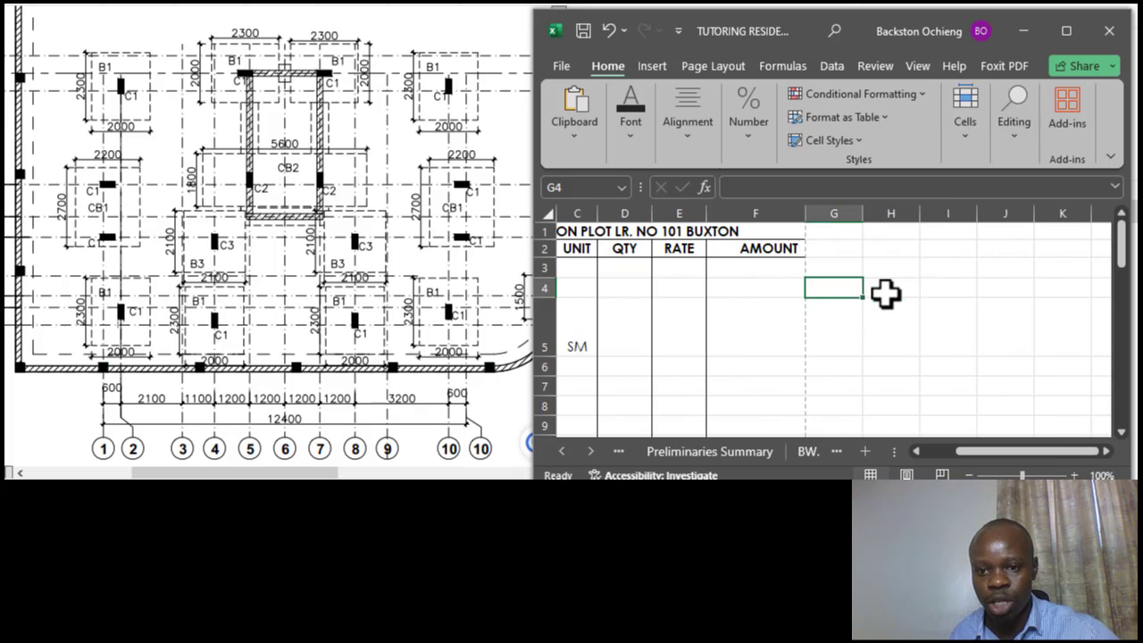
{"action": "left_click", "coordinate": [858, 332]}
{"action": "left_click", "coordinate": [889, 327]}
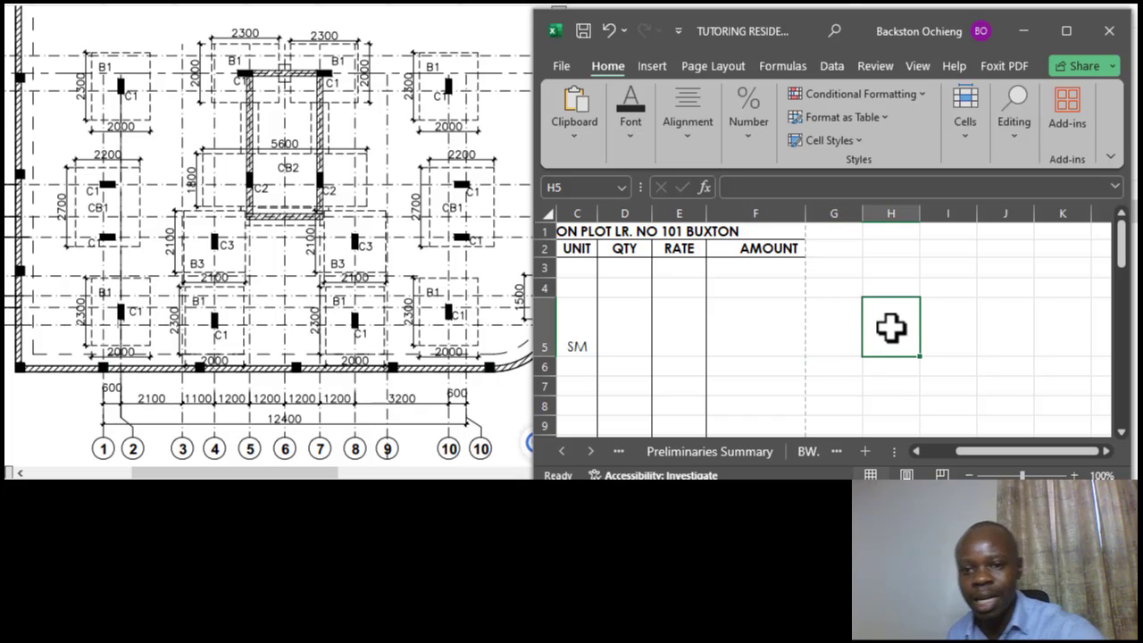
{"action": "left_click", "coordinate": [842, 324]}
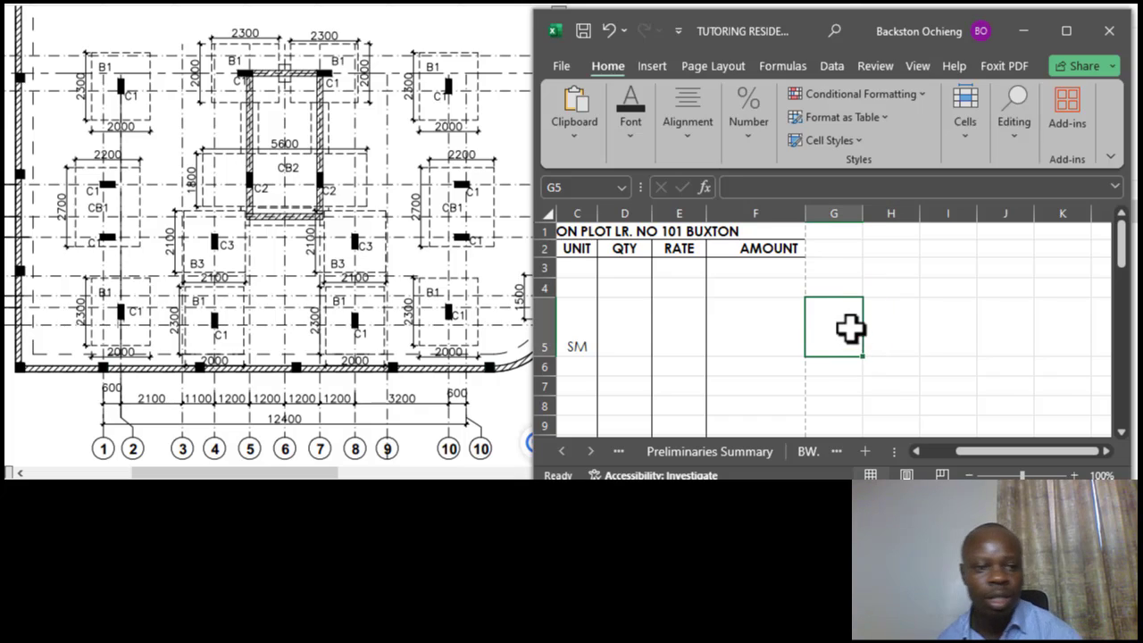
{"action": "left_click", "coordinate": [846, 287]}
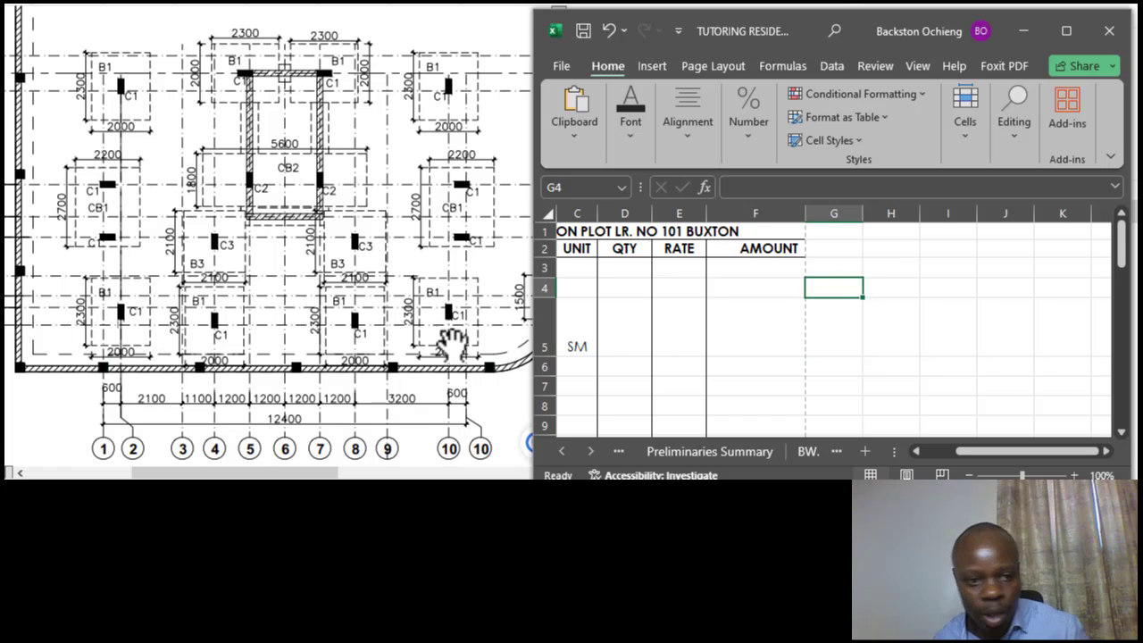
{"action": "left_click", "coordinate": [841, 330]}
{"action": "left_click", "coordinate": [848, 287]}
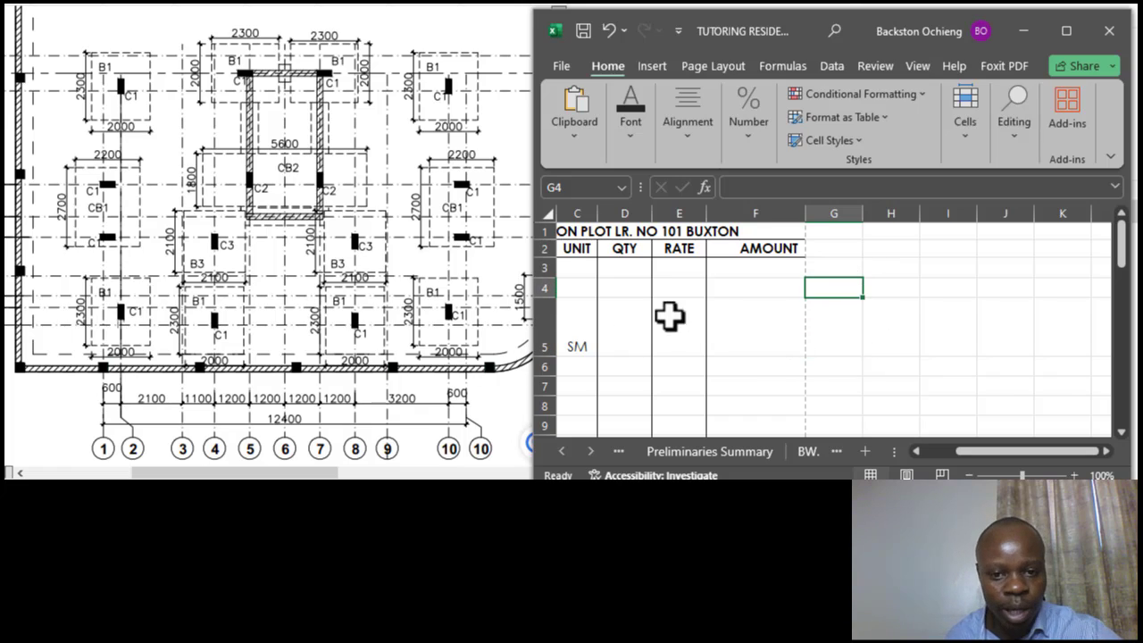
{"action": "left_click_drag", "start_coordinate": [982, 453], "coordinate": [983, 452]}
{"action": "left_click", "coordinate": [923, 365]}
Step: Start a formula in cell G5 for the site clearance area and consult the foundation layout's dimensions between gridlines 1 and 10
{"action": "left_click", "coordinate": [824, 330]}
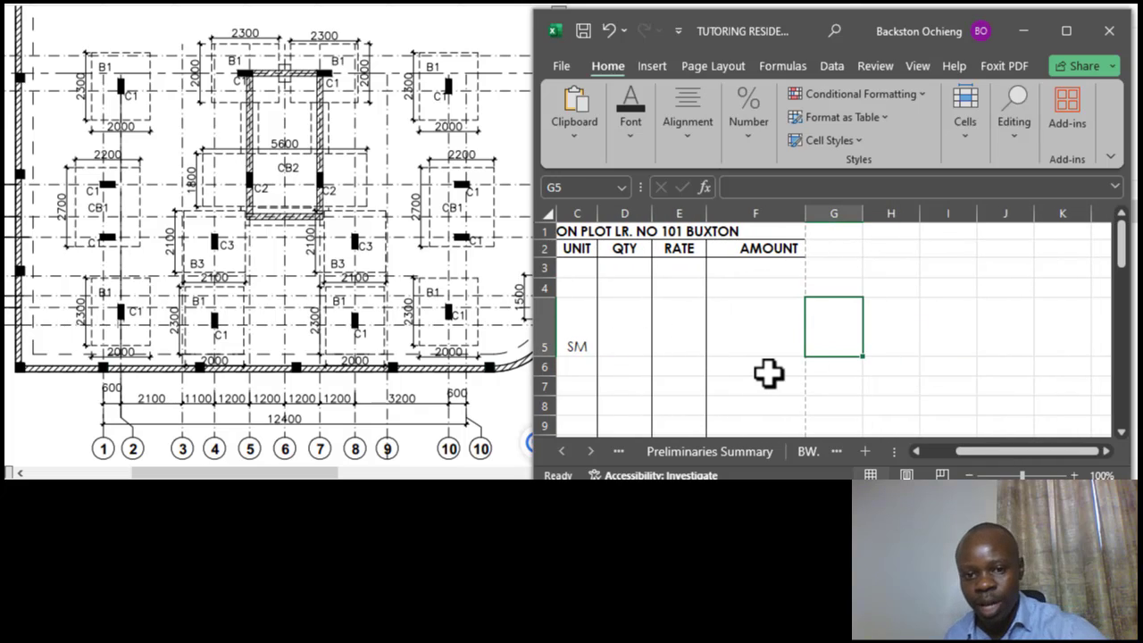
{"action": "type", "text": "="}
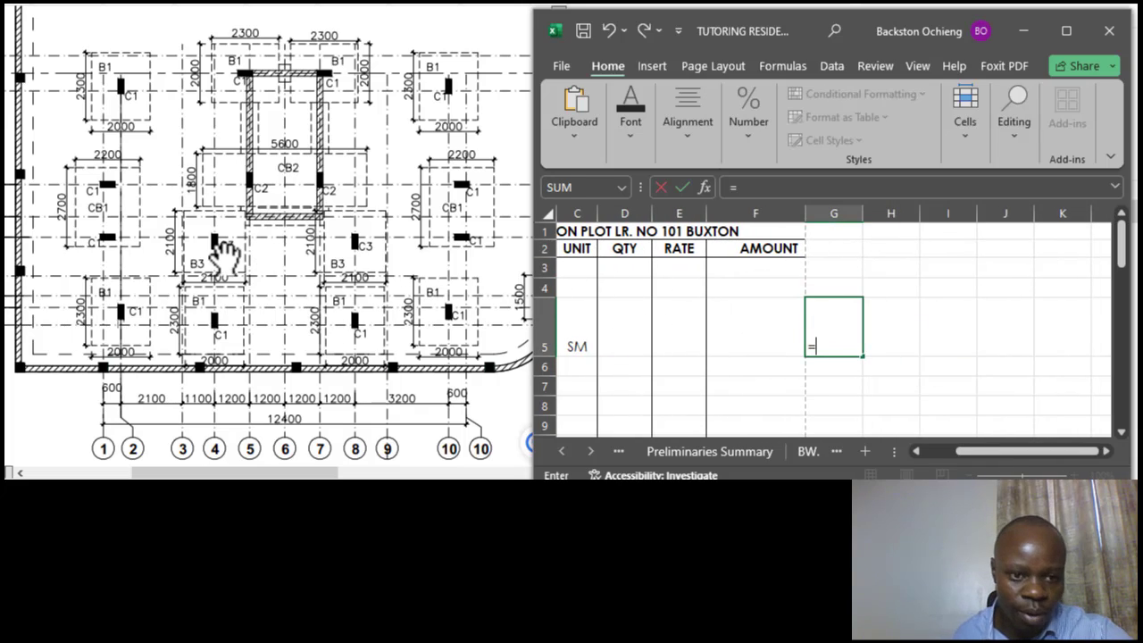
{"action": "left_click_drag", "start_coordinate": [195, 473], "coordinate": [184, 475]}
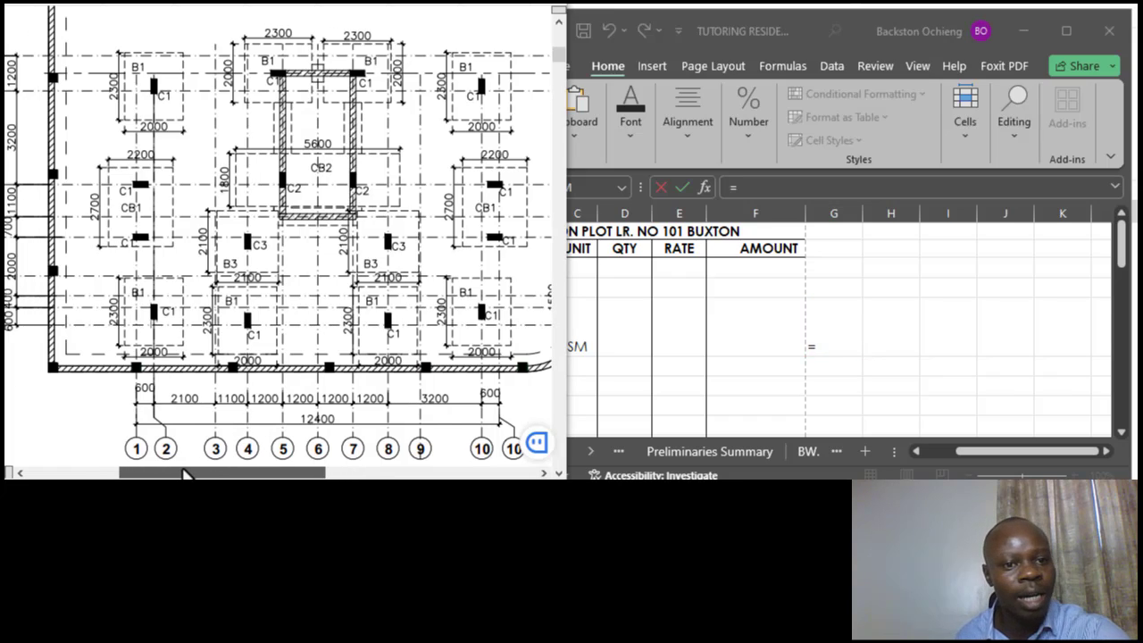
{"action": "left_click_drag", "start_coordinate": [184, 474], "coordinate": [186, 475]}
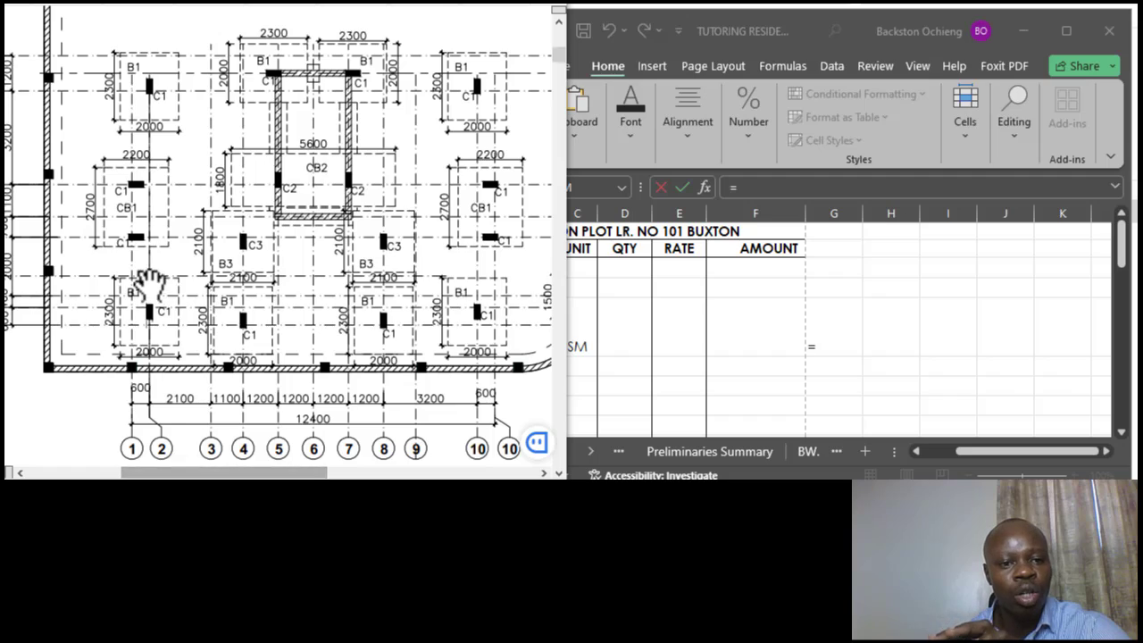
{"action": "scroll", "coordinate": [147, 289], "scroll_direction": "down", "scroll_amount": 3}
{"action": "mouse_move", "coordinate": [214, 468]}
{"action": "left_mouse_down"}
{"action": "mouse_move", "coordinate": [258, 474]}
{"action": "mouse_move", "coordinate": [244, 475]}
{"action": "left_mouse_up"}
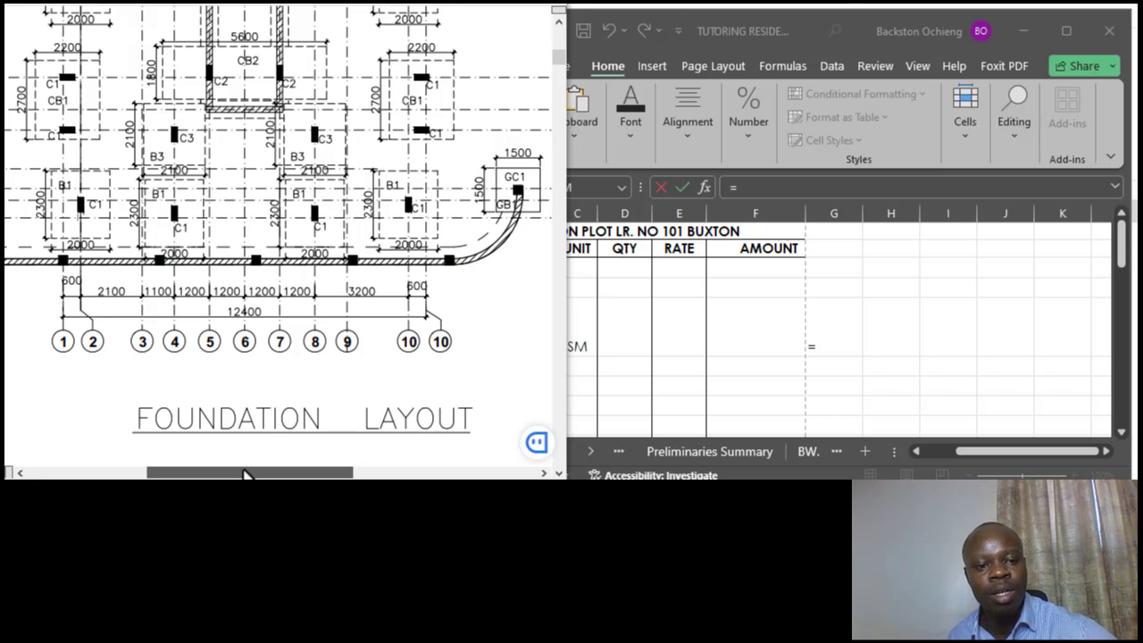
{"action": "left_click_drag", "start_coordinate": [245, 474], "coordinate": [224, 476]}
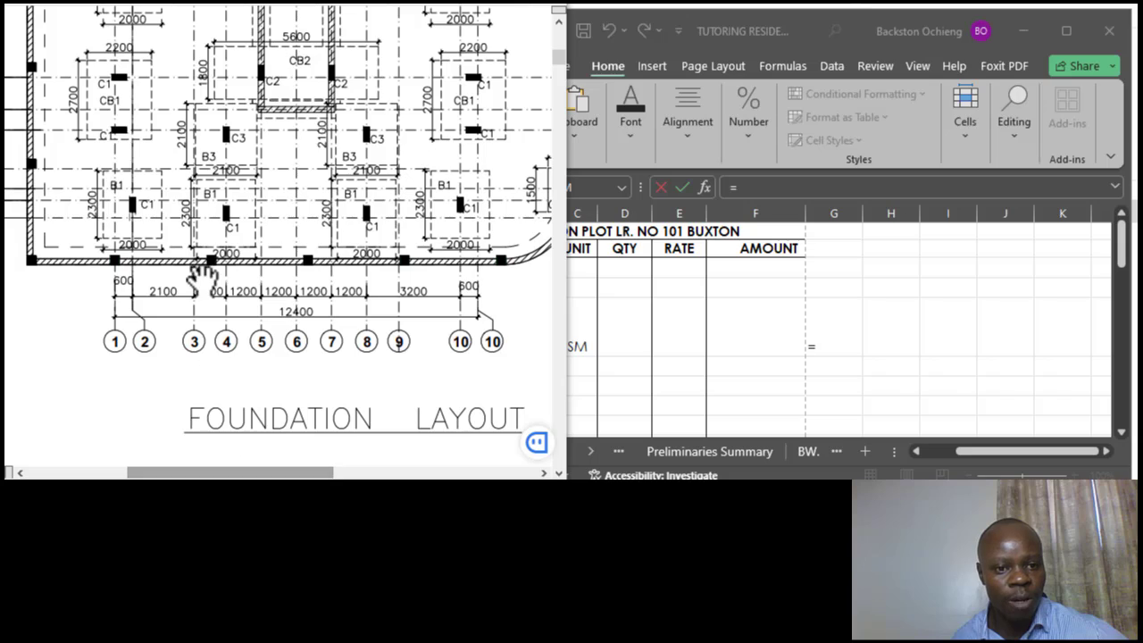
{"action": "scroll", "coordinate": [203, 260], "scroll_direction": "up", "scroll_amount": 1}
{"action": "scroll", "coordinate": [146, 234], "scroll_direction": "down", "scroll_amount": 1}
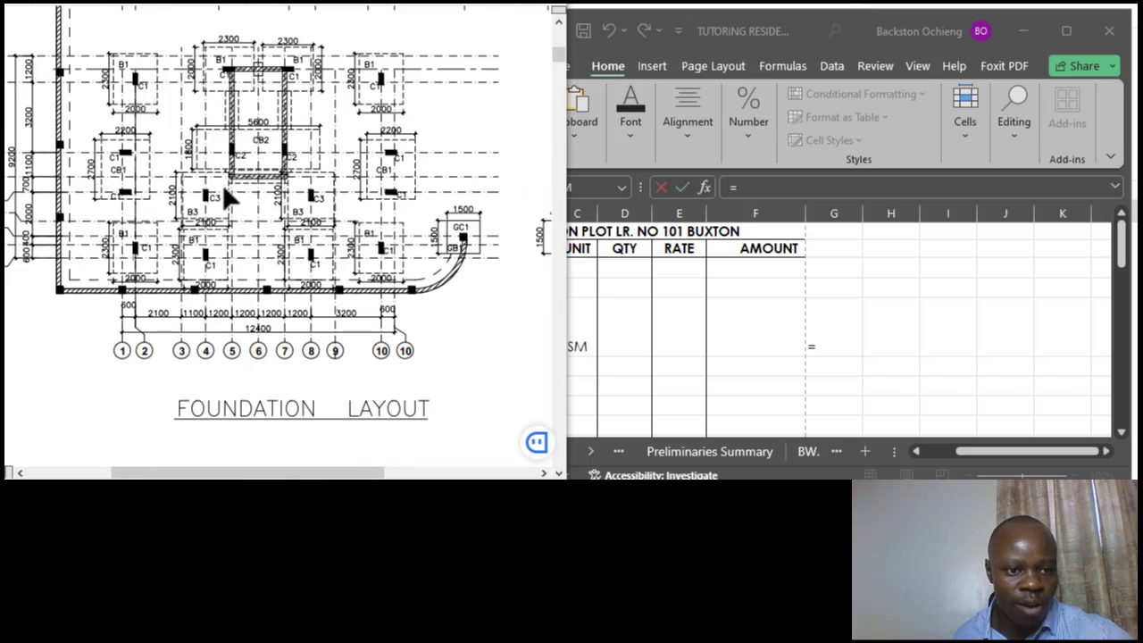
{"action": "scroll", "coordinate": [215, 188], "scroll_direction": "up", "scroll_amount": 1}
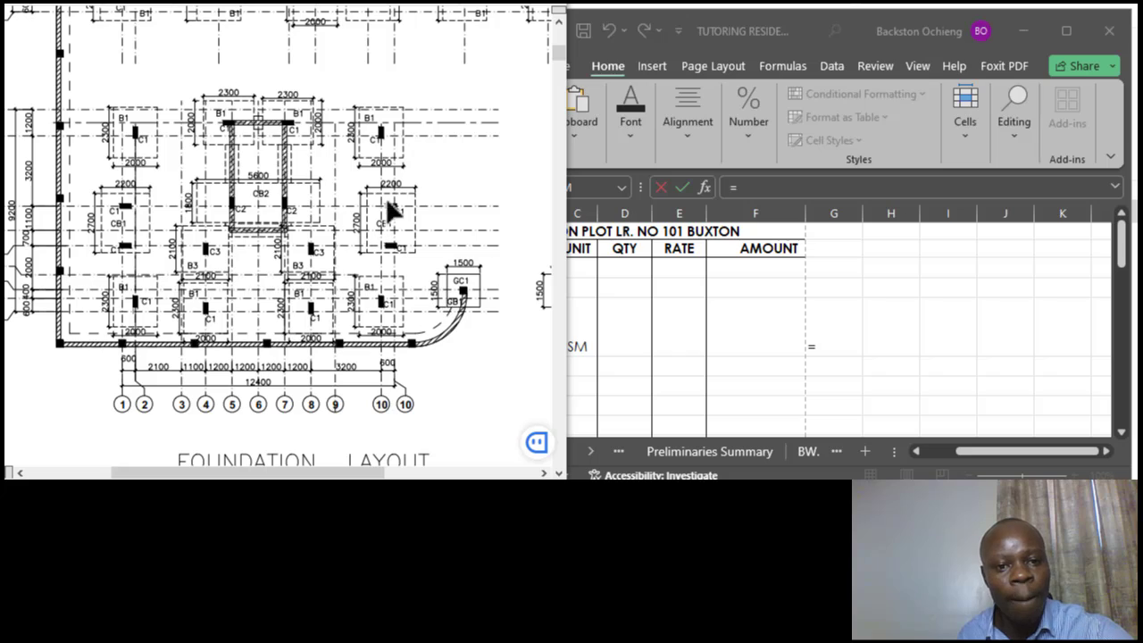
Step: Examine base B1 near gridlines 1 and 2 on the foundation layout and its dimensions in the Base B1 detail
{"action": "scroll", "coordinate": [116, 315], "scroll_direction": "up", "scroll_amount": 3}
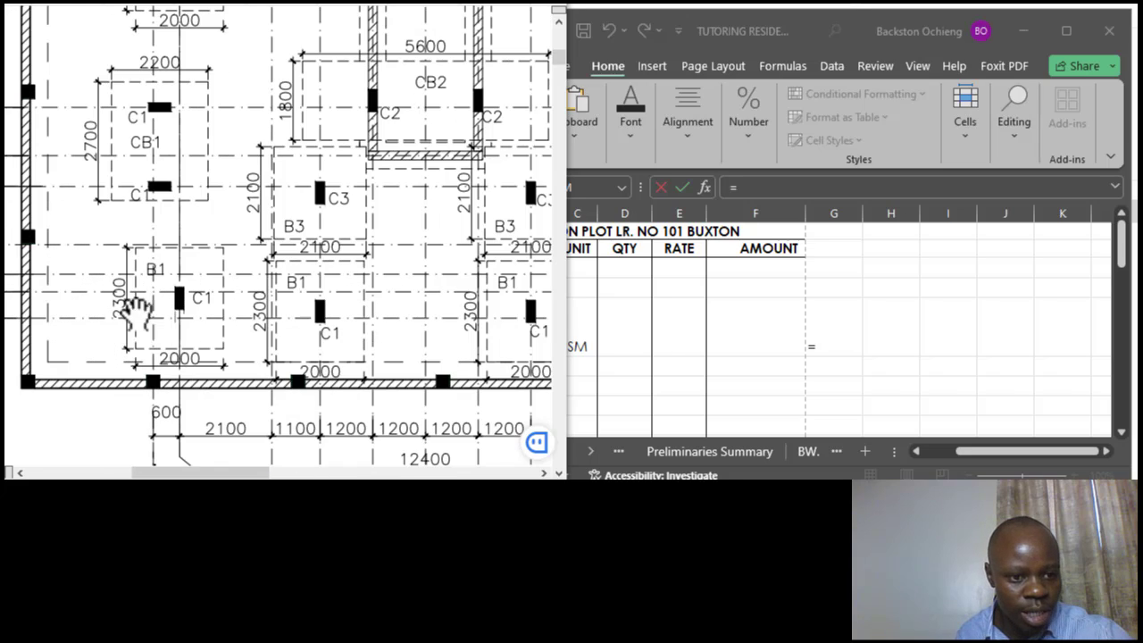
{"action": "scroll", "coordinate": [102, 326], "scroll_direction": "up", "scroll_amount": 1}
{"action": "scroll", "coordinate": [141, 281], "scroll_direction": "up", "scroll_amount": 1}
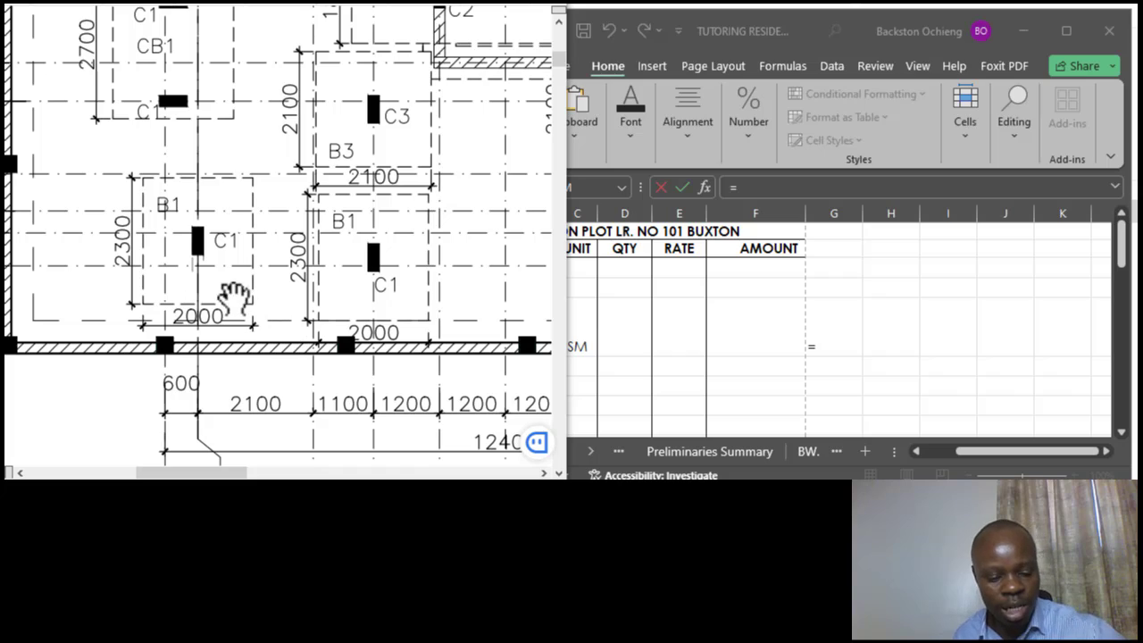
{"action": "scroll", "coordinate": [184, 266], "scroll_direction": "down", "scroll_amount": 3}
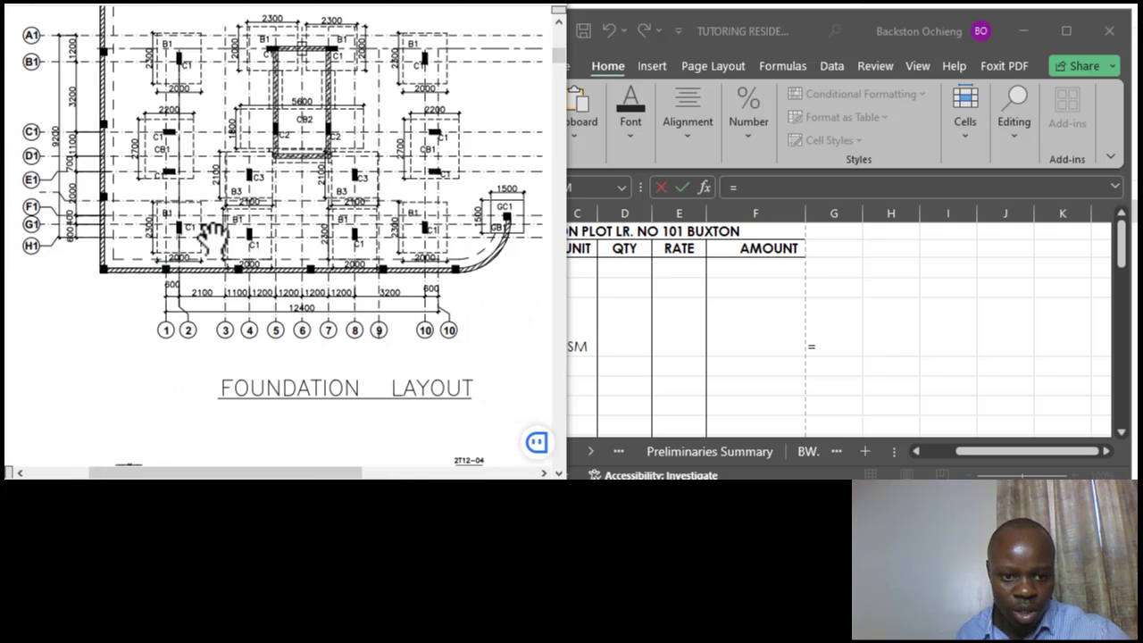
{"action": "scroll", "coordinate": [213, 237], "scroll_direction": "down", "scroll_amount": 2}
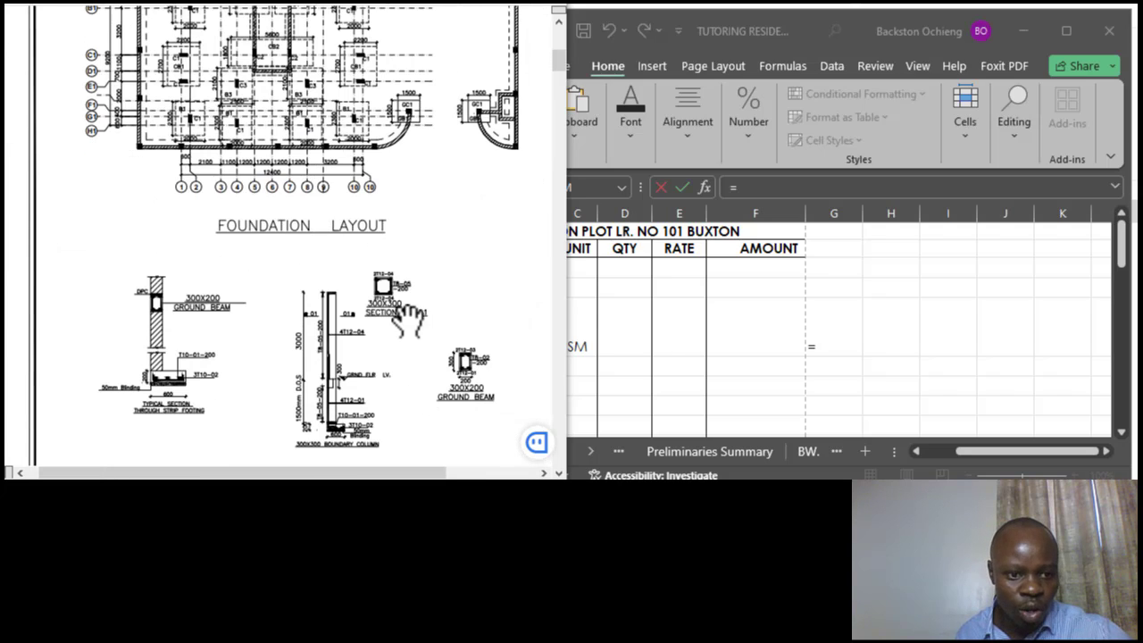
{"action": "scroll", "coordinate": [296, 248], "scroll_direction": "down", "scroll_amount": 5}
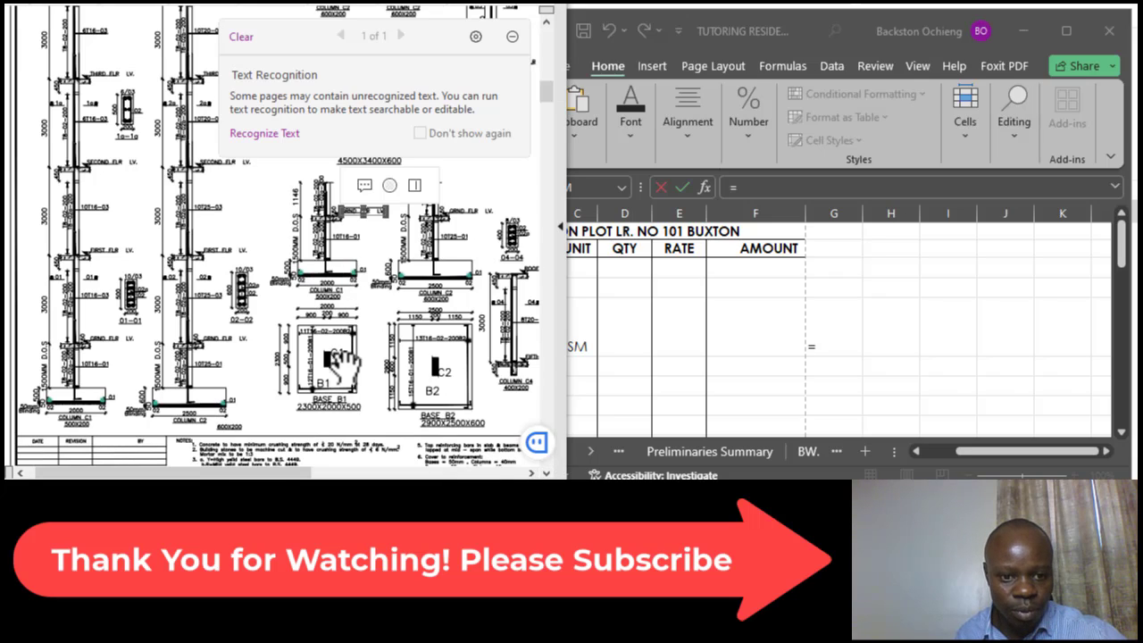
{"action": "scroll", "coordinate": [332, 350], "scroll_direction": "up", "scroll_amount": 3}
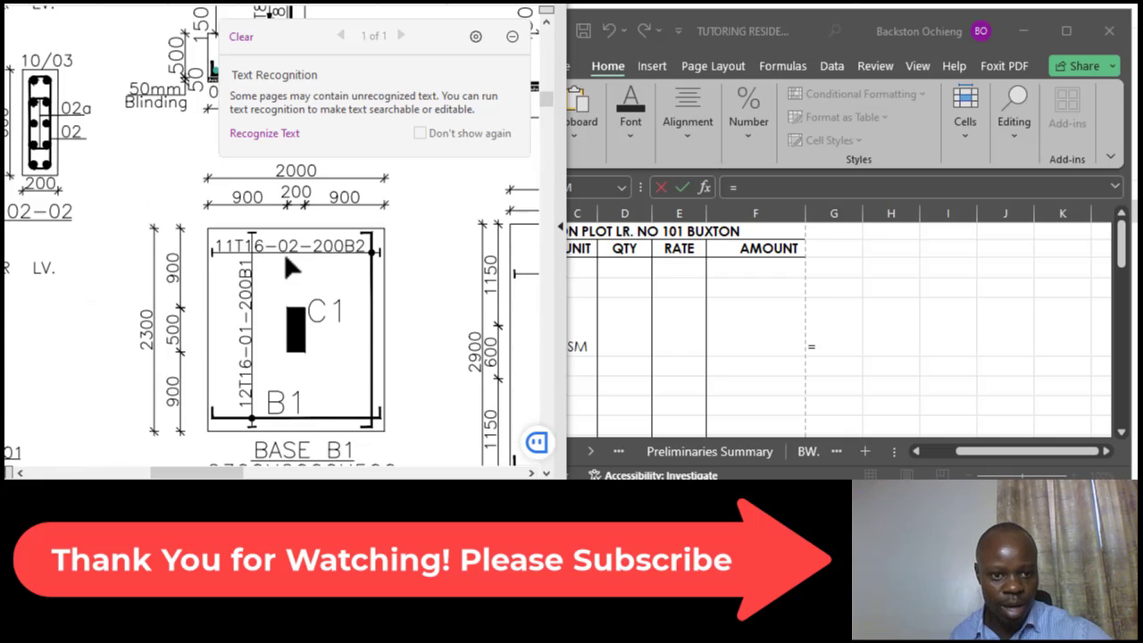
{"action": "scroll", "coordinate": [323, 324], "scroll_direction": "up", "scroll_amount": 10}
{"action": "scroll", "coordinate": [353, 290], "scroll_direction": "up", "scroll_amount": 10}
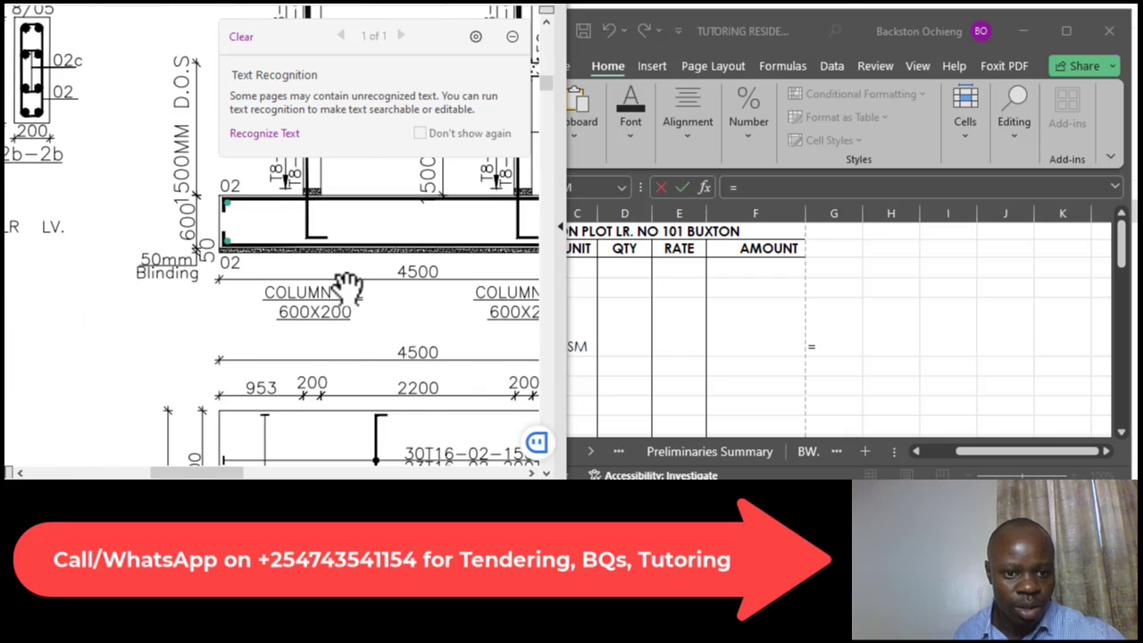
{"action": "left_click", "coordinate": [241, 38]}
{"action": "scroll", "coordinate": [308, 232], "scroll_direction": "up", "scroll_amount": 10}
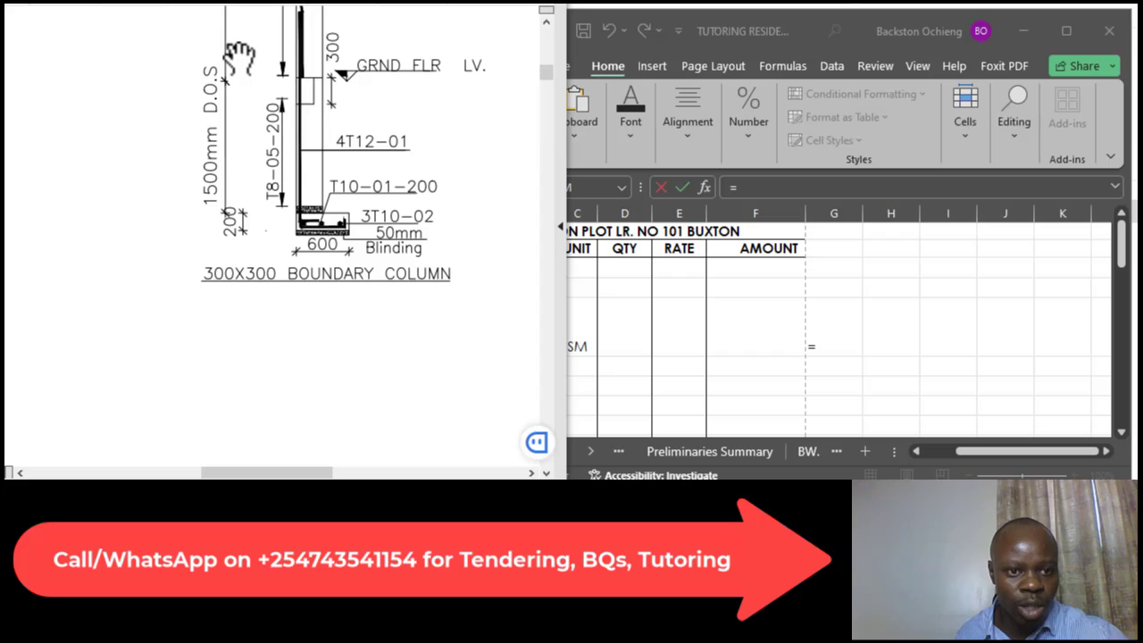
{"action": "scroll", "coordinate": [317, 290], "scroll_direction": "down", "scroll_amount": 3}
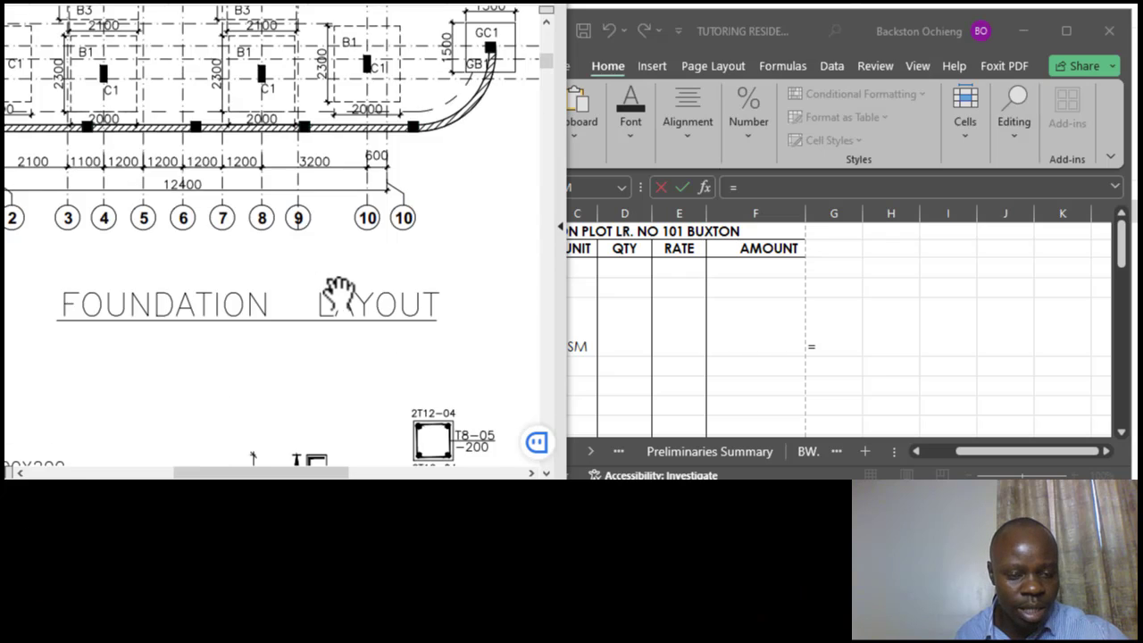
Step: Examine how far the outer bases extend past the end gridlines 1 and 10 on the foundation layout
{"action": "scroll", "coordinate": [383, 296], "scroll_direction": "down", "scroll_amount": 2}
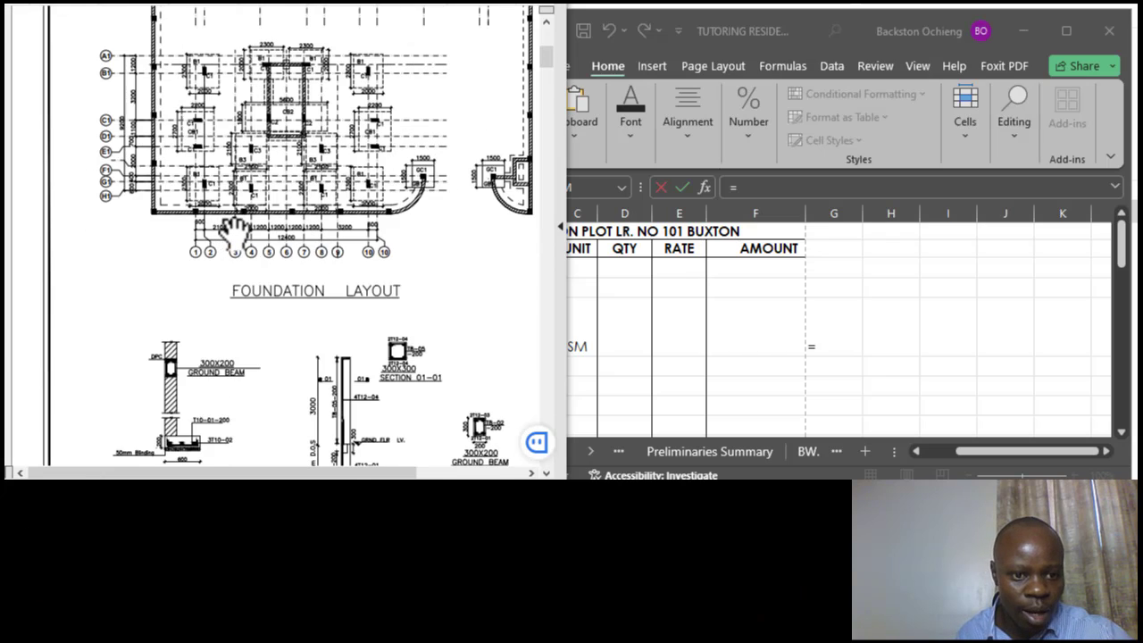
{"action": "scroll", "coordinate": [234, 223], "scroll_direction": "up", "scroll_amount": 3}
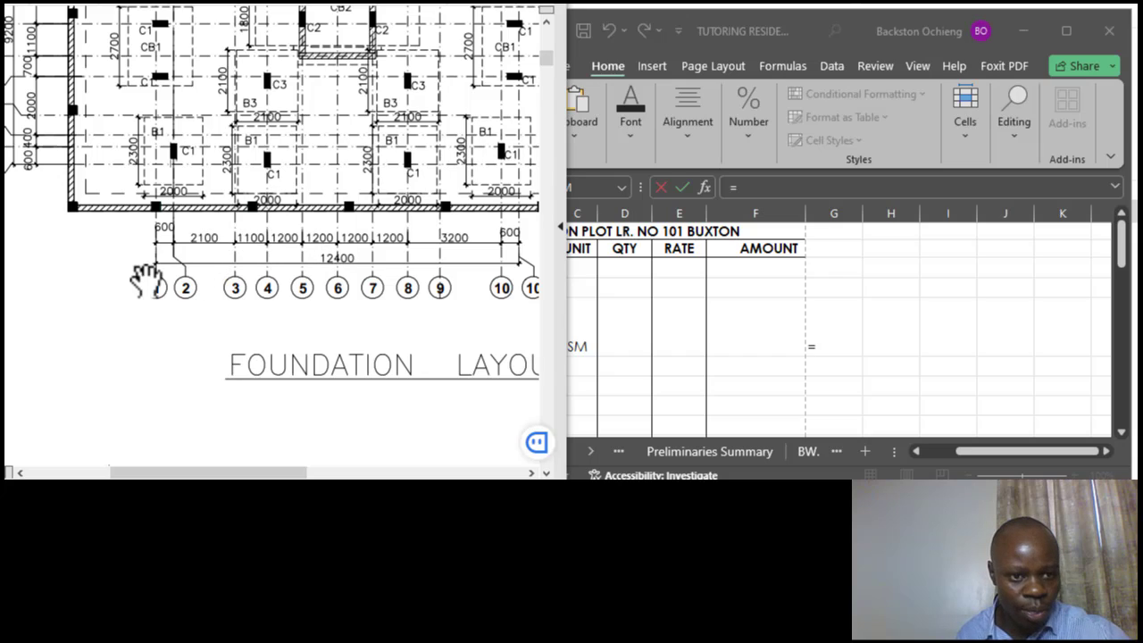
{"action": "scroll", "coordinate": [143, 278], "scroll_direction": "down", "scroll_amount": 1}
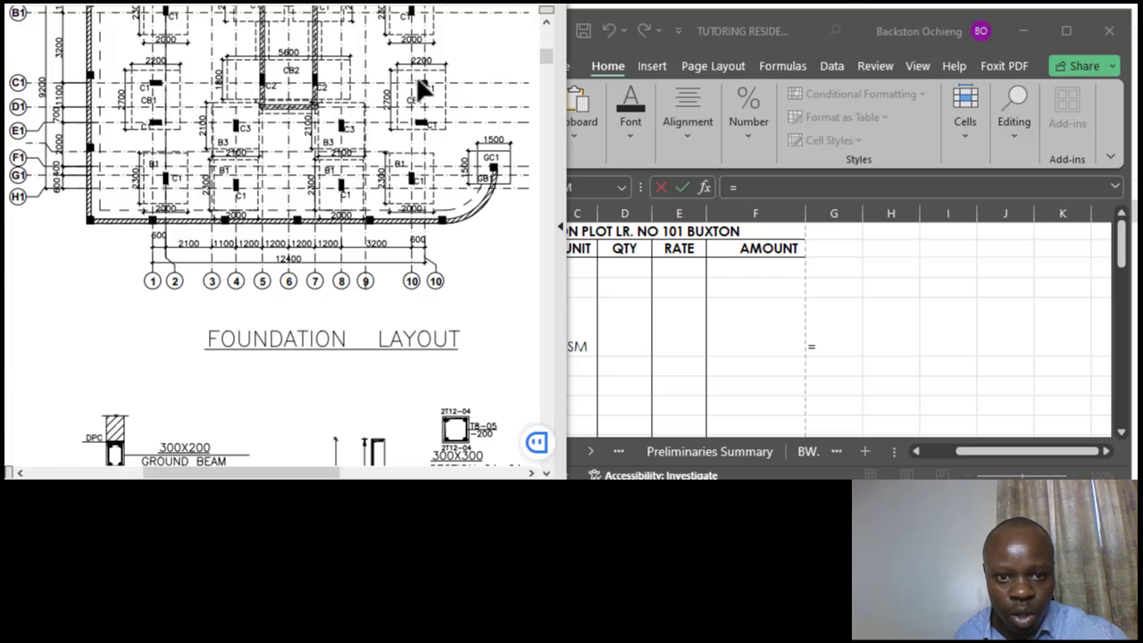
{"action": "scroll", "coordinate": [424, 89], "scroll_direction": "up", "scroll_amount": 3}
{"action": "scroll", "coordinate": [444, 308], "scroll_direction": "down", "scroll_amount": 1}
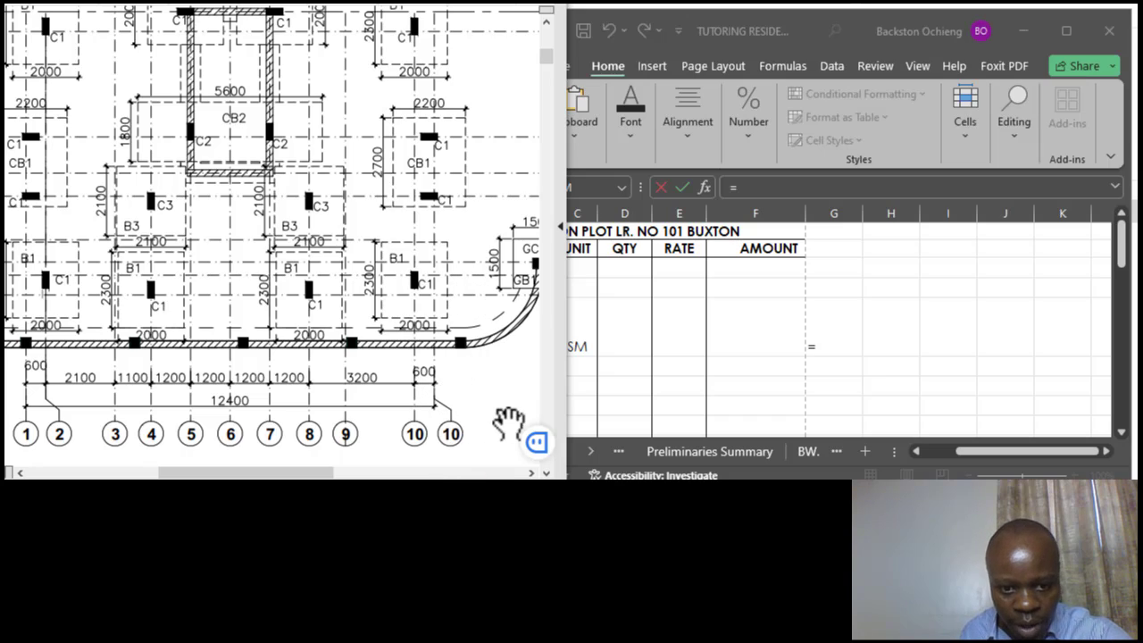
{"action": "scroll", "coordinate": [427, 463], "scroll_direction": "up", "scroll_amount": 1}
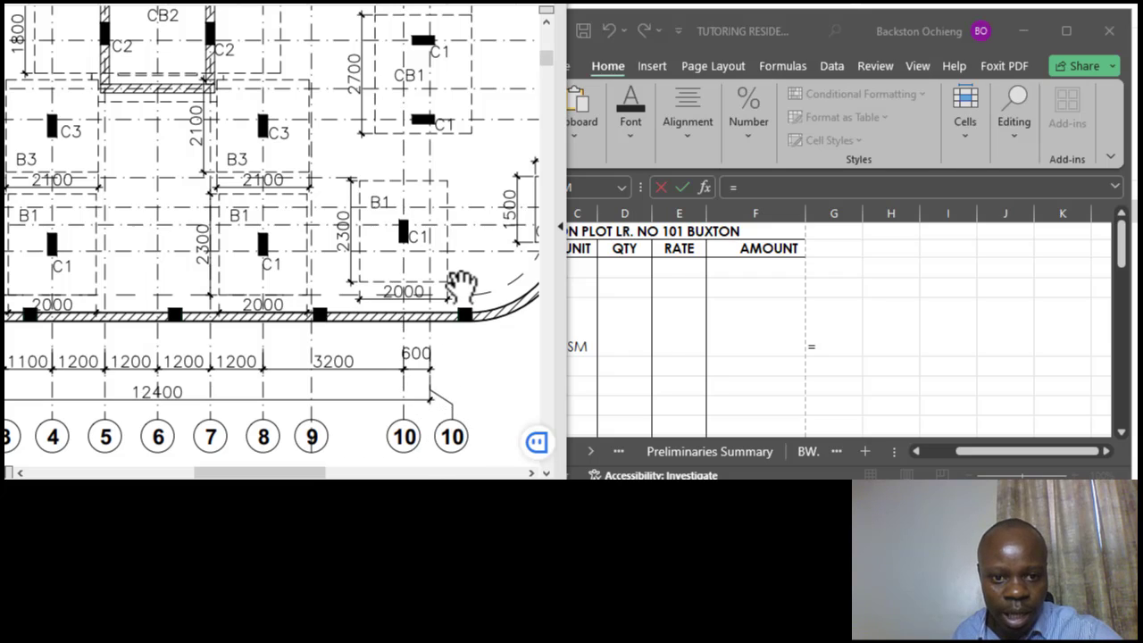
{"action": "scroll", "coordinate": [451, 277], "scroll_direction": "up", "scroll_amount": 5}
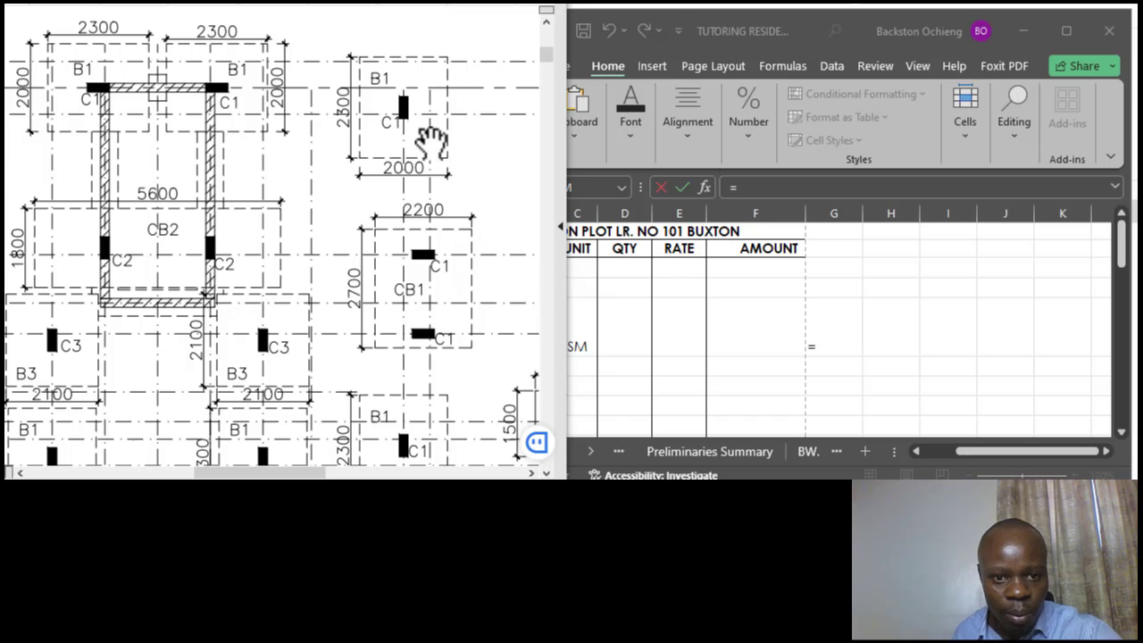
{"action": "scroll", "coordinate": [427, 147], "scroll_direction": "down", "scroll_amount": 1}
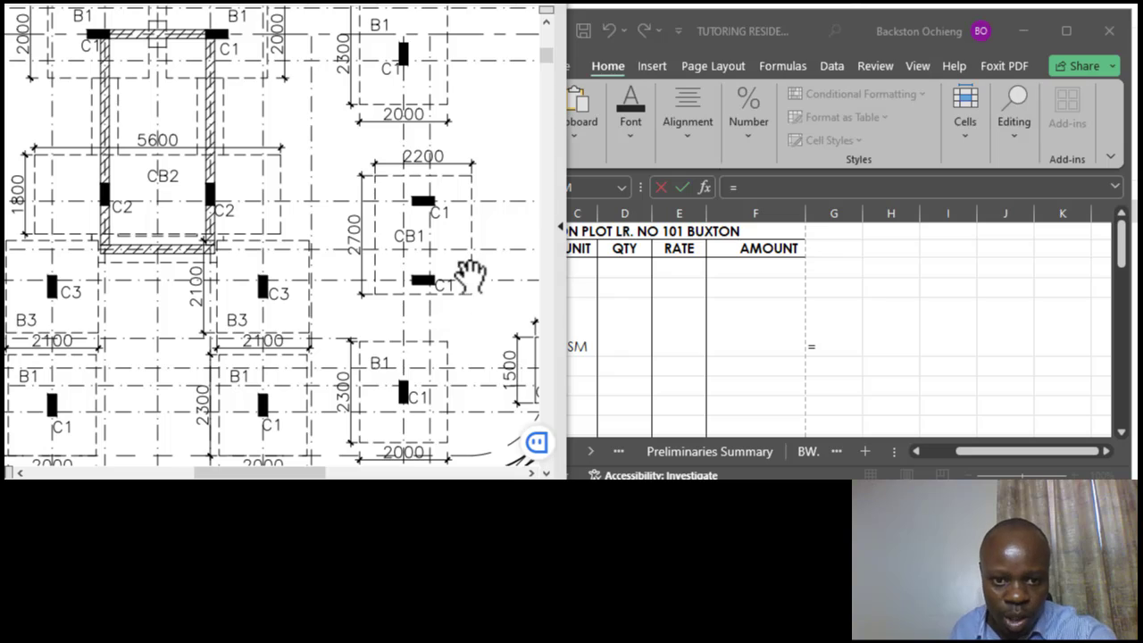
{"action": "scroll", "coordinate": [498, 312], "scroll_direction": "down", "scroll_amount": 5}
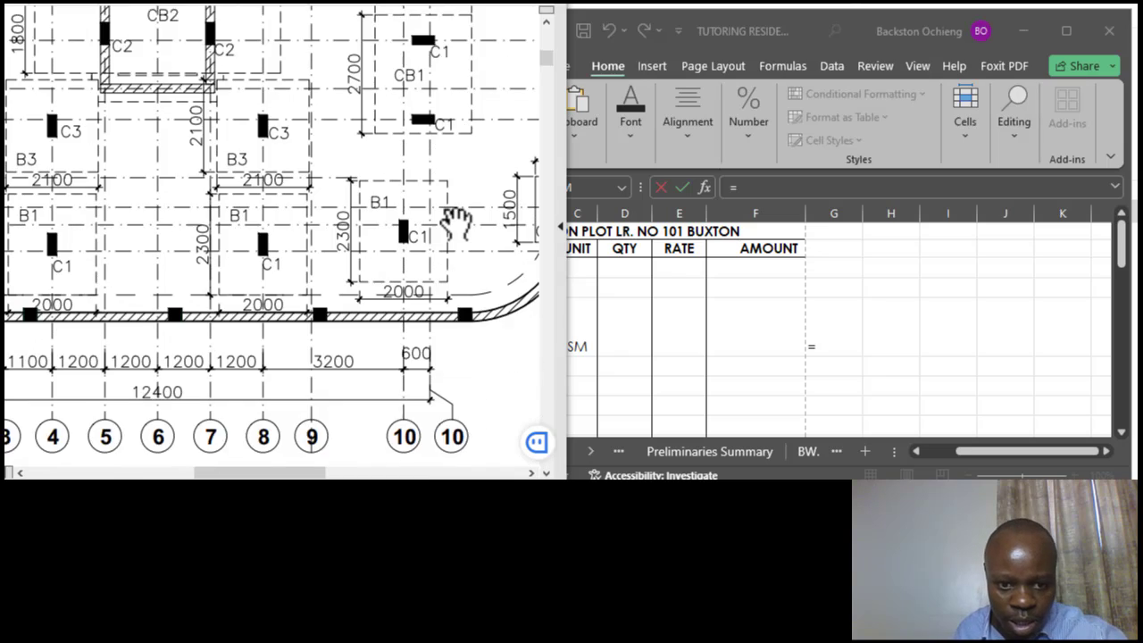
{"action": "scroll", "coordinate": [392, 290], "scroll_direction": "down", "scroll_amount": 1}
{"action": "scroll", "coordinate": [357, 319], "scroll_direction": "down", "scroll_amount": 1}
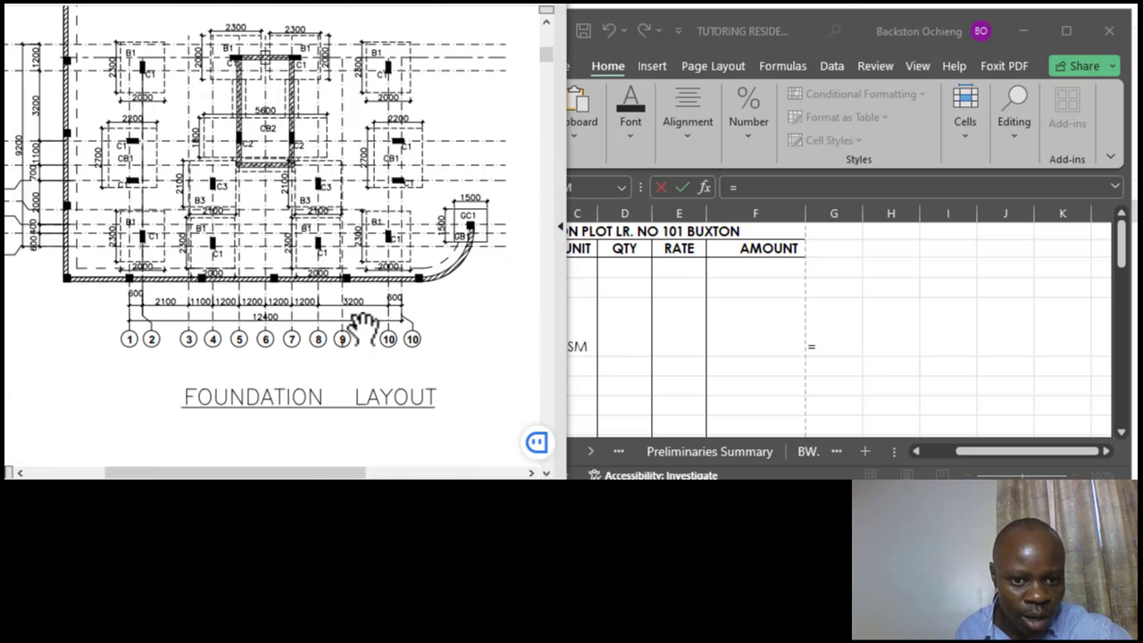
Step: Examine the foundation layout's dimensions along the lettered gridlines from A1 to H1
{"action": "scroll", "coordinate": [78, 269], "scroll_direction": "up", "scroll_amount": 1}
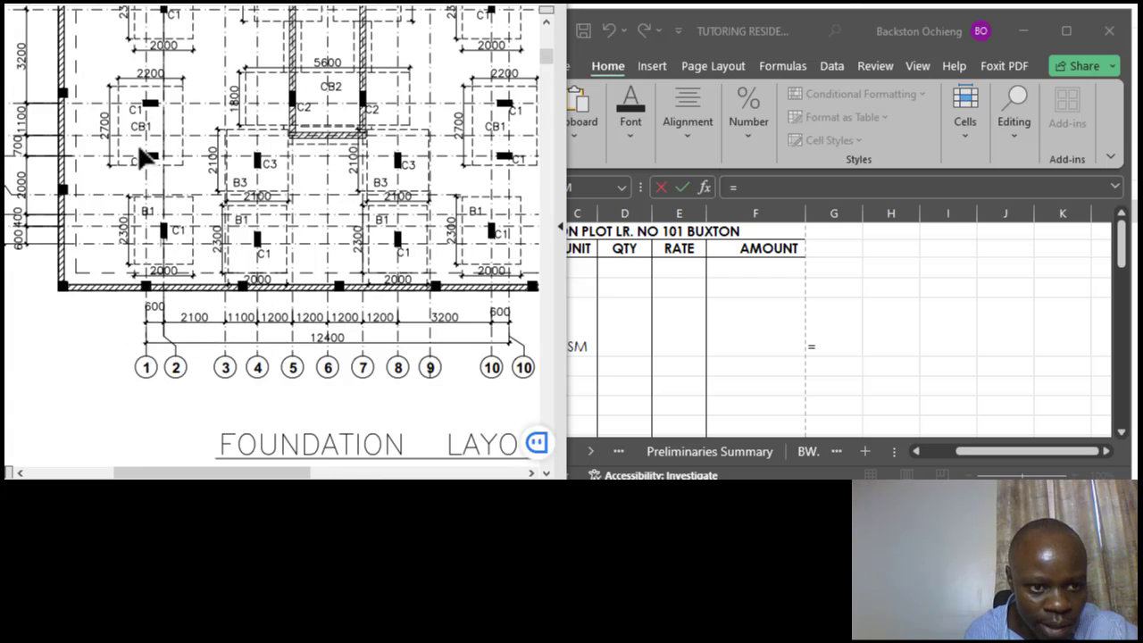
{"action": "scroll", "coordinate": [143, 159], "scroll_direction": "up", "scroll_amount": 2}
{"action": "scroll", "coordinate": [158, 158], "scroll_direction": "down", "scroll_amount": 3}
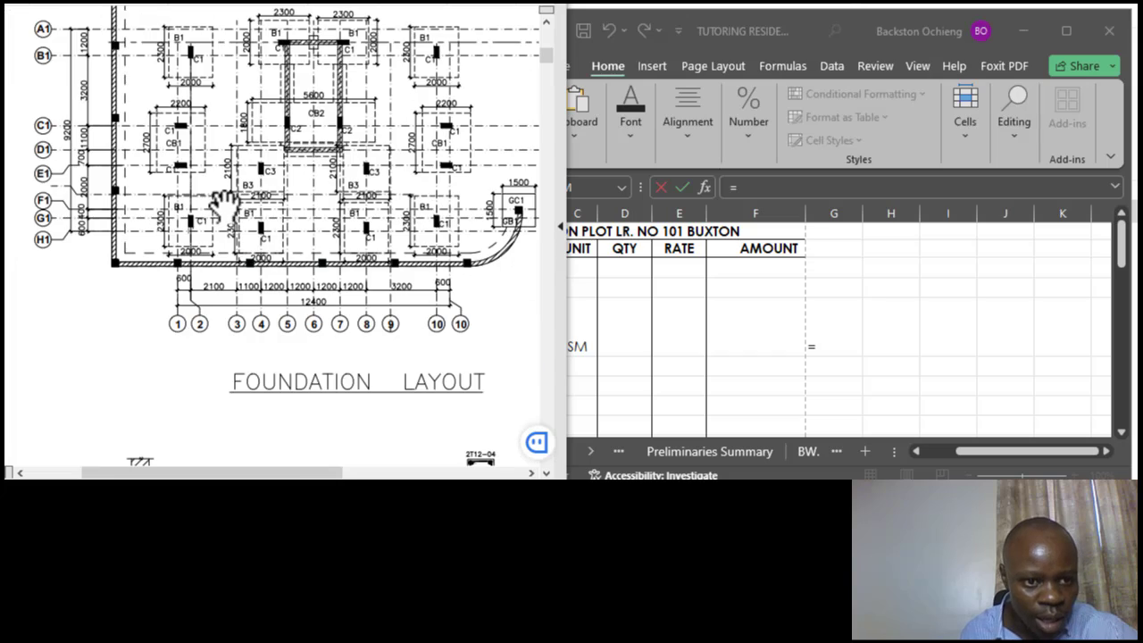
{"action": "scroll", "coordinate": [308, 228], "scroll_direction": "up", "scroll_amount": 1}
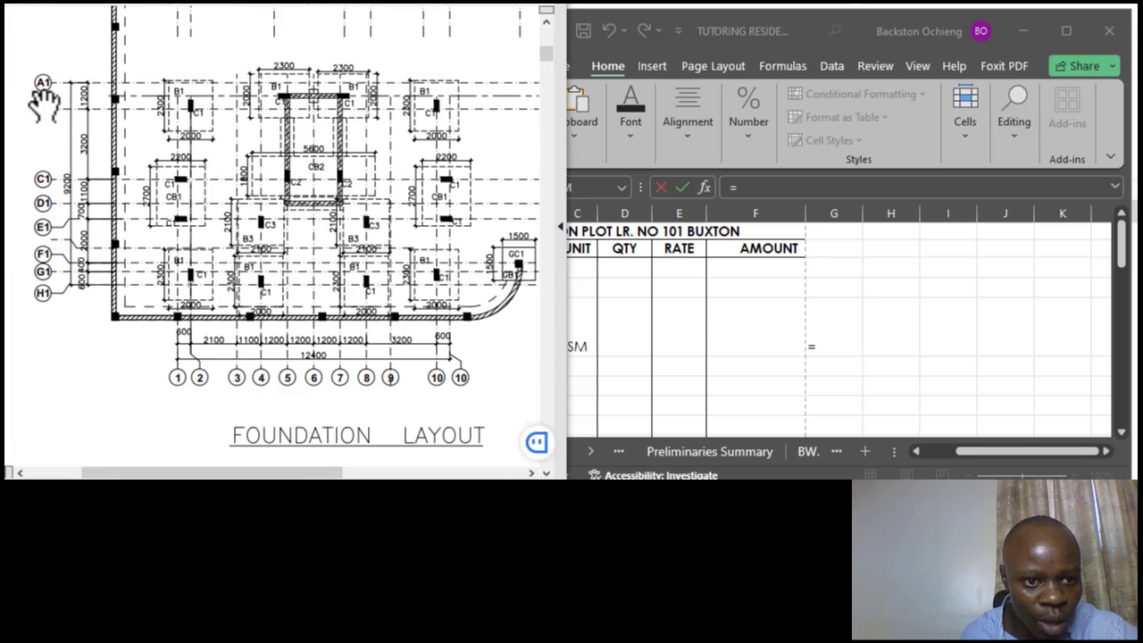
{"action": "scroll", "coordinate": [43, 85], "scroll_direction": "up", "scroll_amount": 1}
{"action": "scroll", "coordinate": [89, 81], "scroll_direction": "up", "scroll_amount": 1}
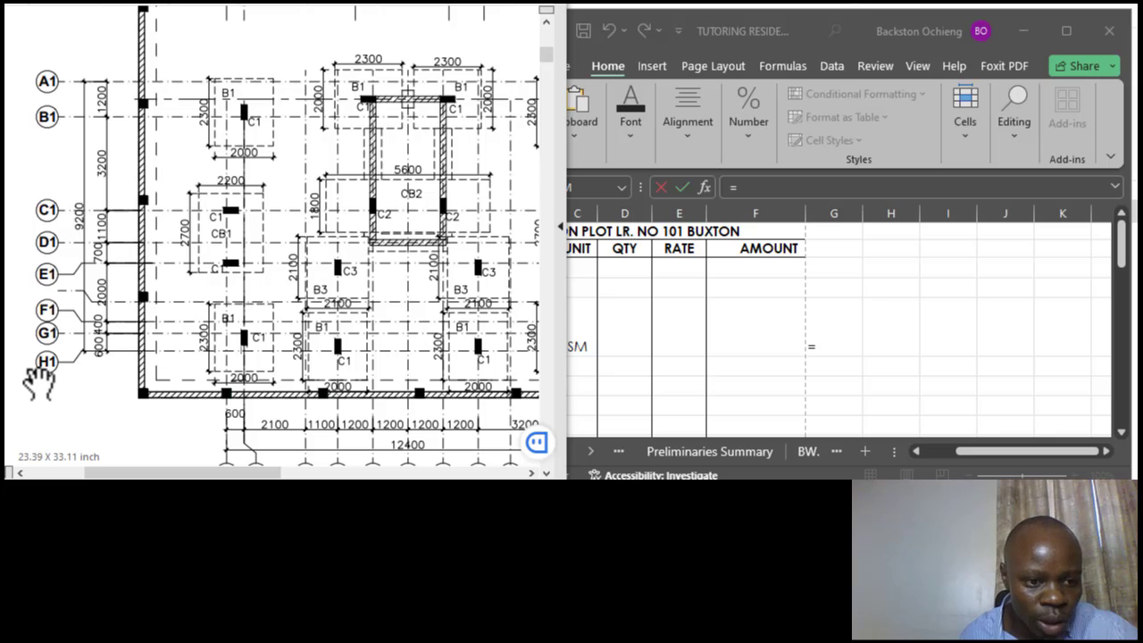
{"action": "scroll", "coordinate": [38, 373], "scroll_direction": "up", "scroll_amount": 1}
{"action": "scroll", "coordinate": [125, 374], "scroll_direction": "down", "scroll_amount": 1}
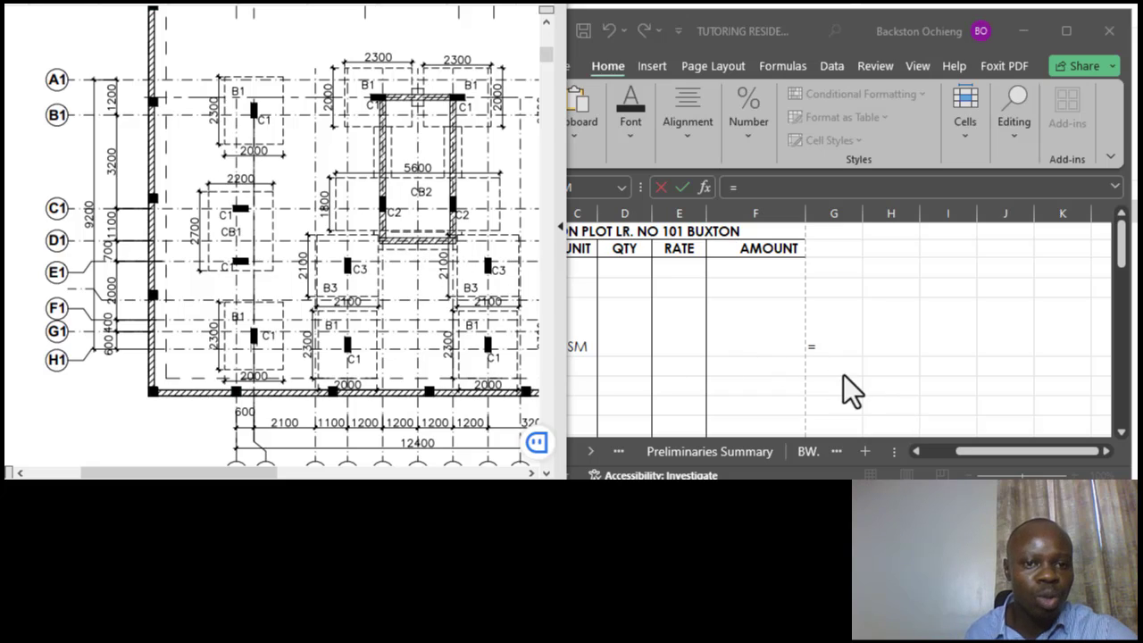
Step: Recheck the foundation layout's overall dimension between gridlines 1 and 10 and discard the formula started in cell G5
{"action": "scroll", "coordinate": [184, 247], "scroll_direction": "down", "scroll_amount": 3}
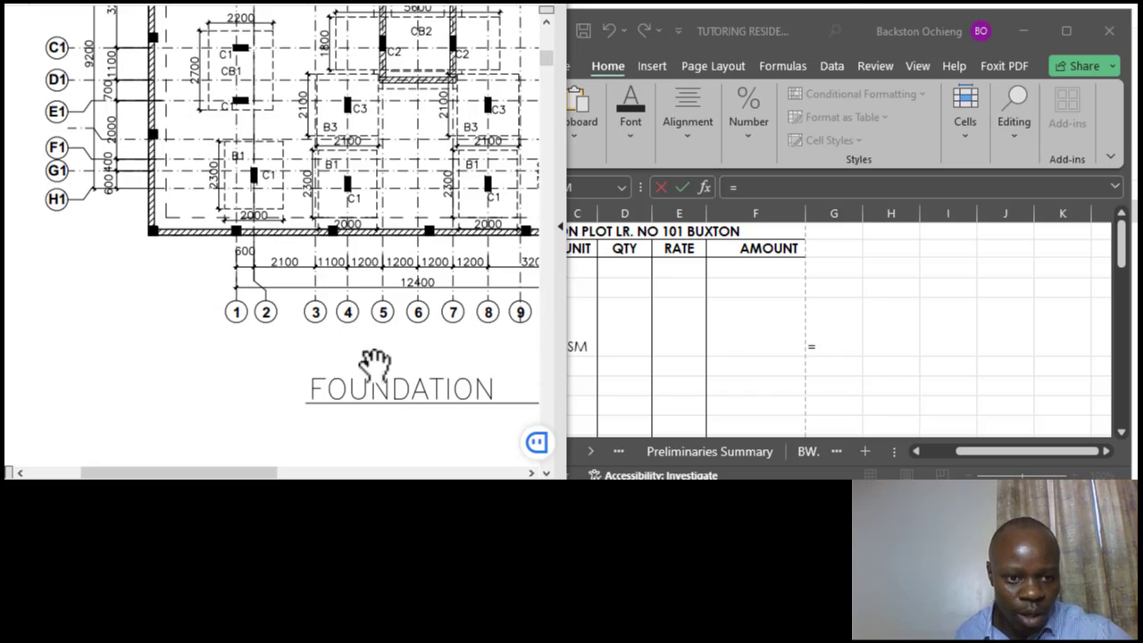
{"action": "scroll", "coordinate": [378, 383], "scroll_direction": "down", "scroll_amount": 2}
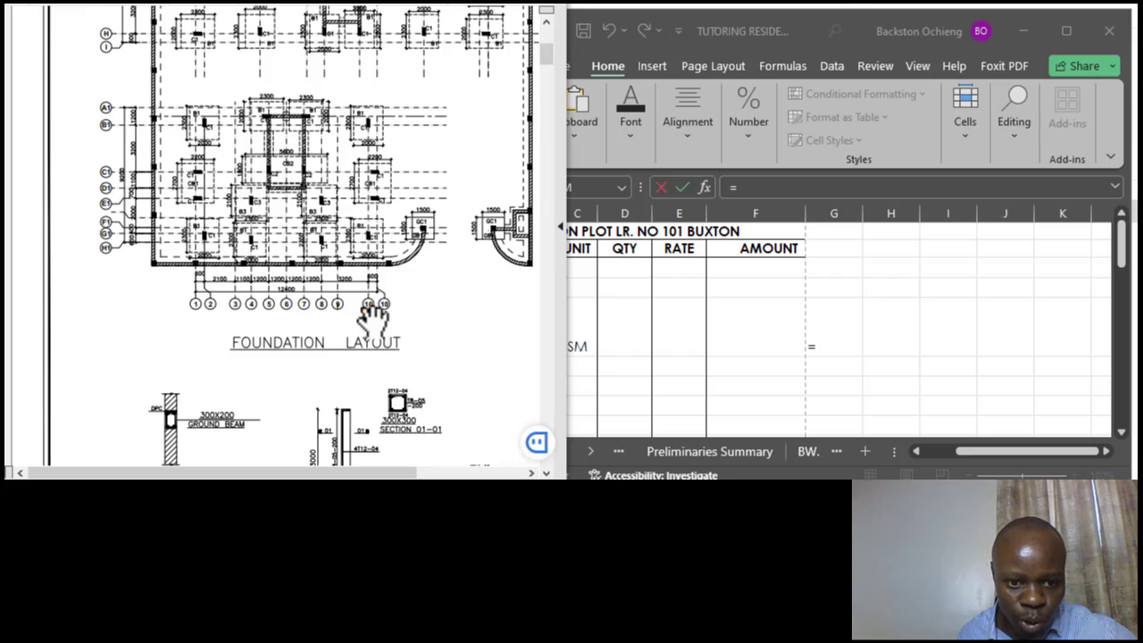
{"action": "scroll", "coordinate": [252, 321], "scroll_direction": "up", "scroll_amount": 2}
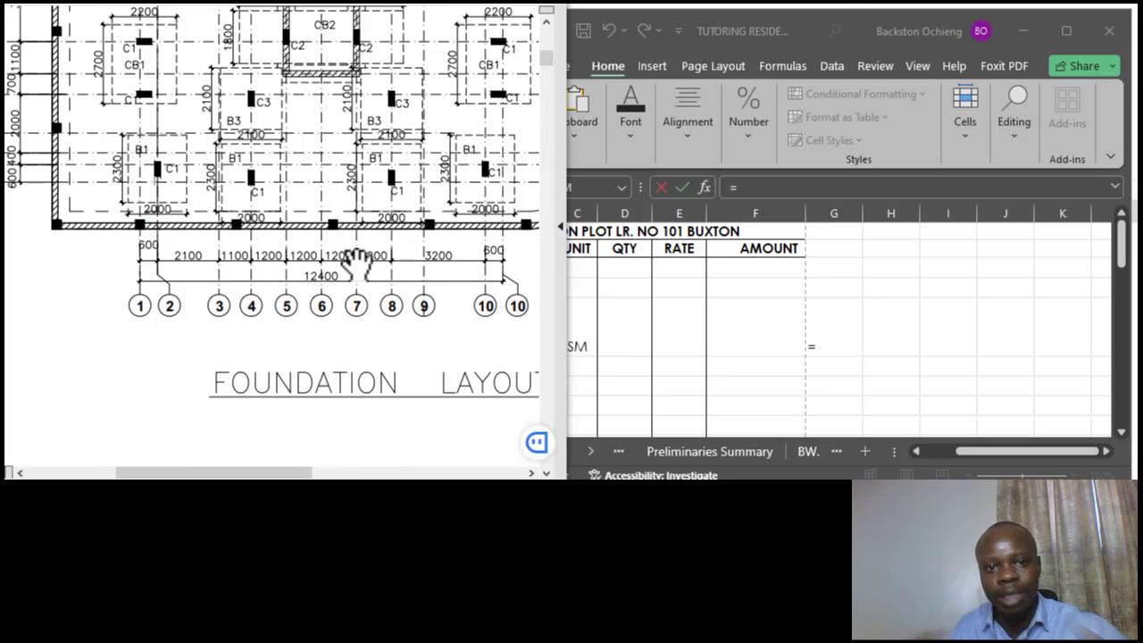
{"action": "left_click", "coordinate": [843, 353]}
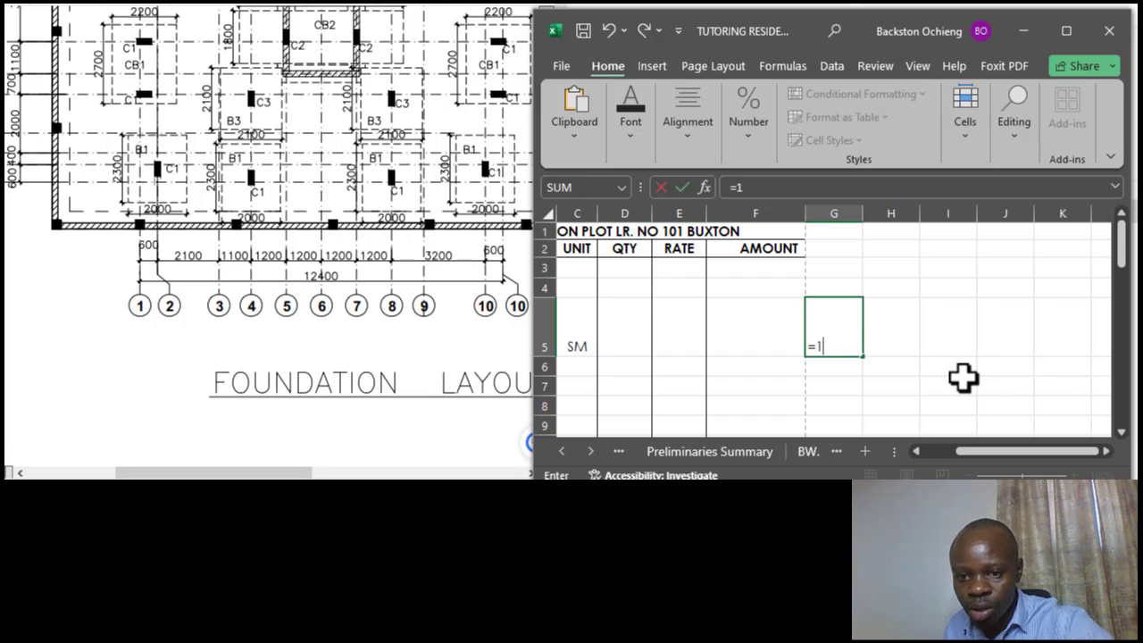
{"action": "left_click", "coordinate": [907, 335]}
{"action": "left_click", "coordinate": [849, 333]}
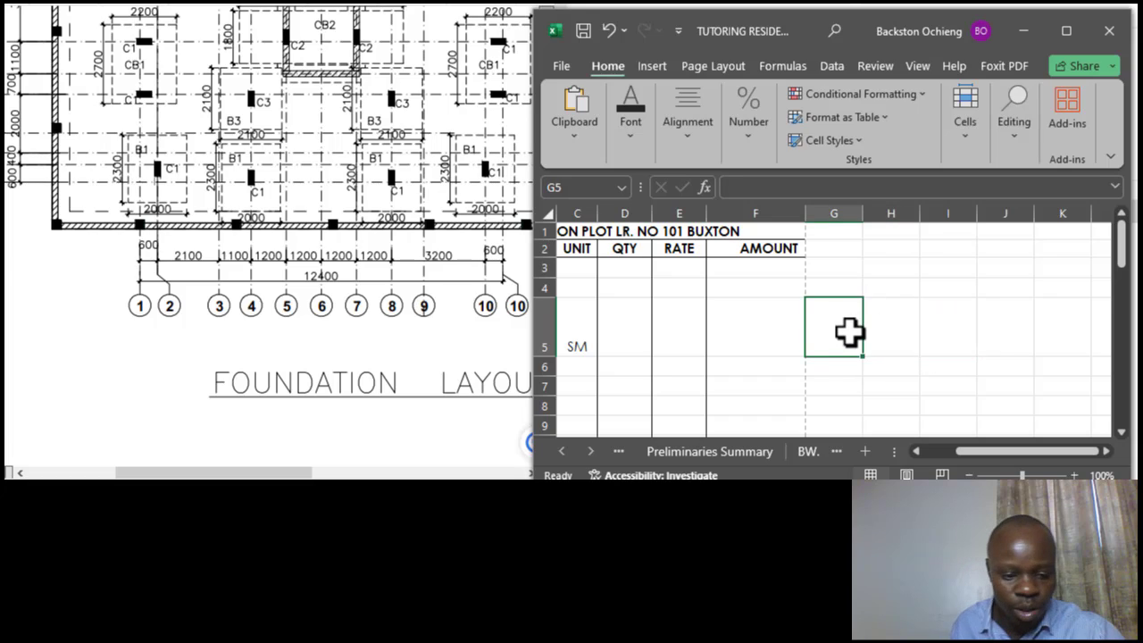
Step: Label cell G5 as "L" and cell H5 as "W" to head the length and width columns
{"action": "type", "text": "Length"}
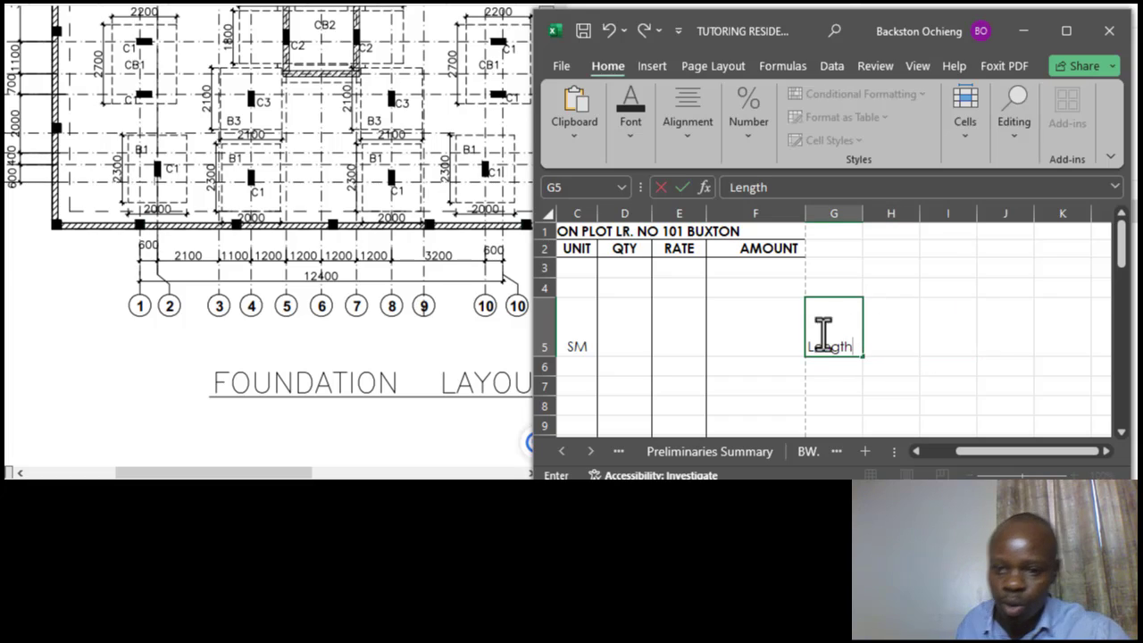
{"action": "left_click", "coordinate": [849, 282]}
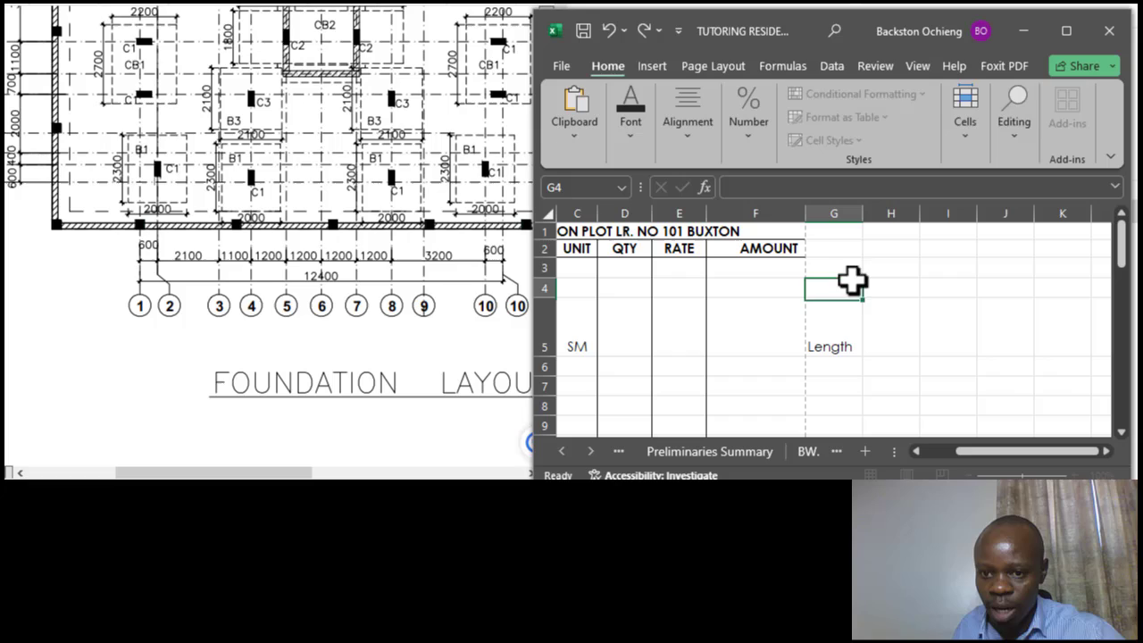
{"action": "left_click", "coordinate": [833, 348]}
{"action": "type", "text": "L"}
{"action": "left_click", "coordinate": [873, 289]}
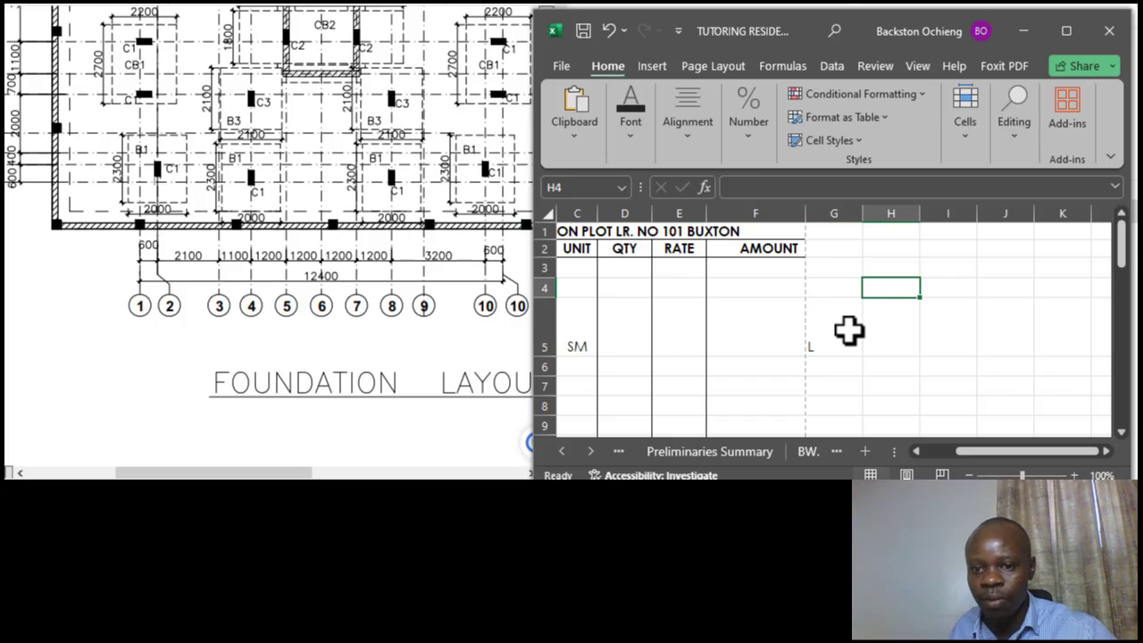
{"action": "left_click", "coordinate": [846, 327]}
{"action": "left_click", "coordinate": [893, 340]}
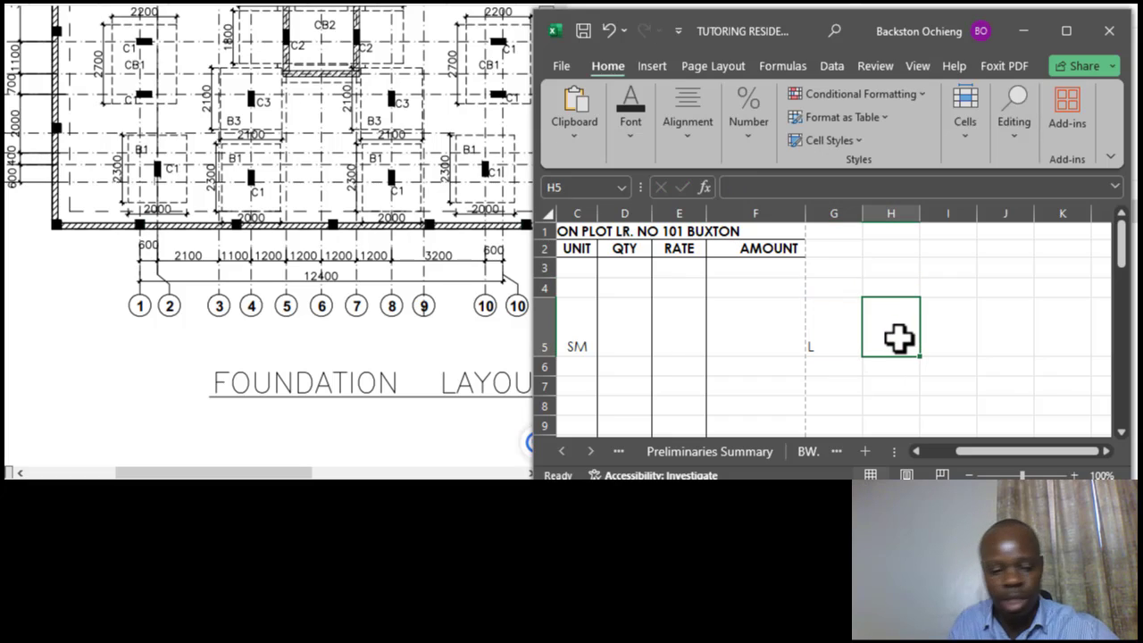
{"action": "left_click", "coordinate": [944, 337]}
{"action": "left_click", "coordinate": [848, 371]}
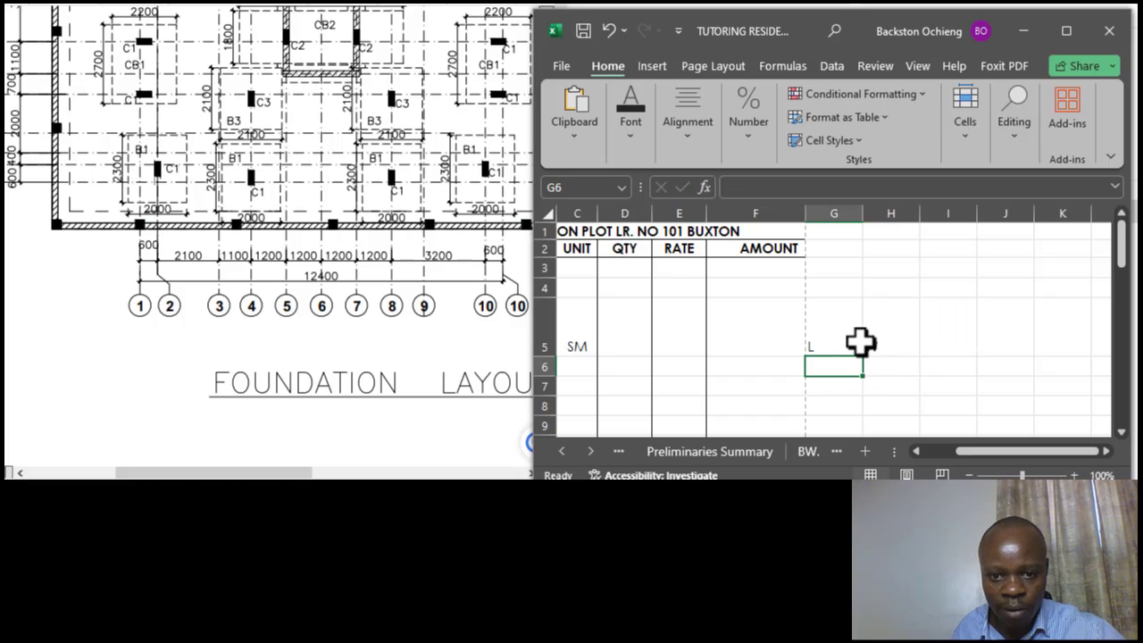
{"action": "left_click_drag", "start_coordinate": [857, 339], "coordinate": [863, 342]}
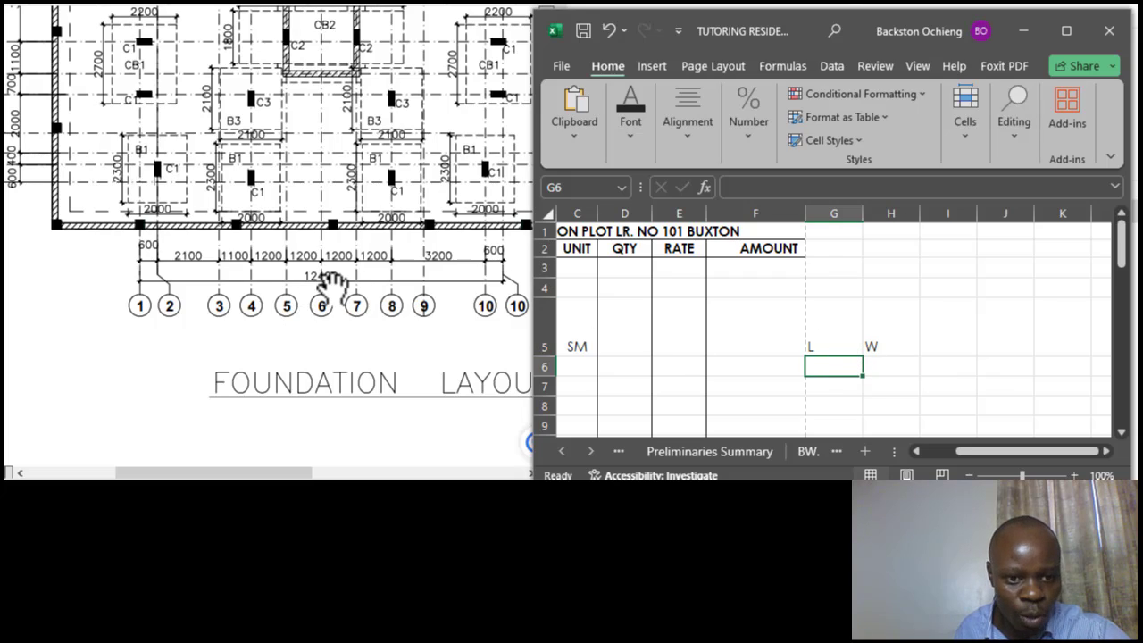
Step: Enter the length 12.4 in cell G6, taken from the foundation layout's overall dimension across the numbered gridlines
{"action": "scroll", "coordinate": [317, 285], "scroll_direction": "up", "scroll_amount": 3}
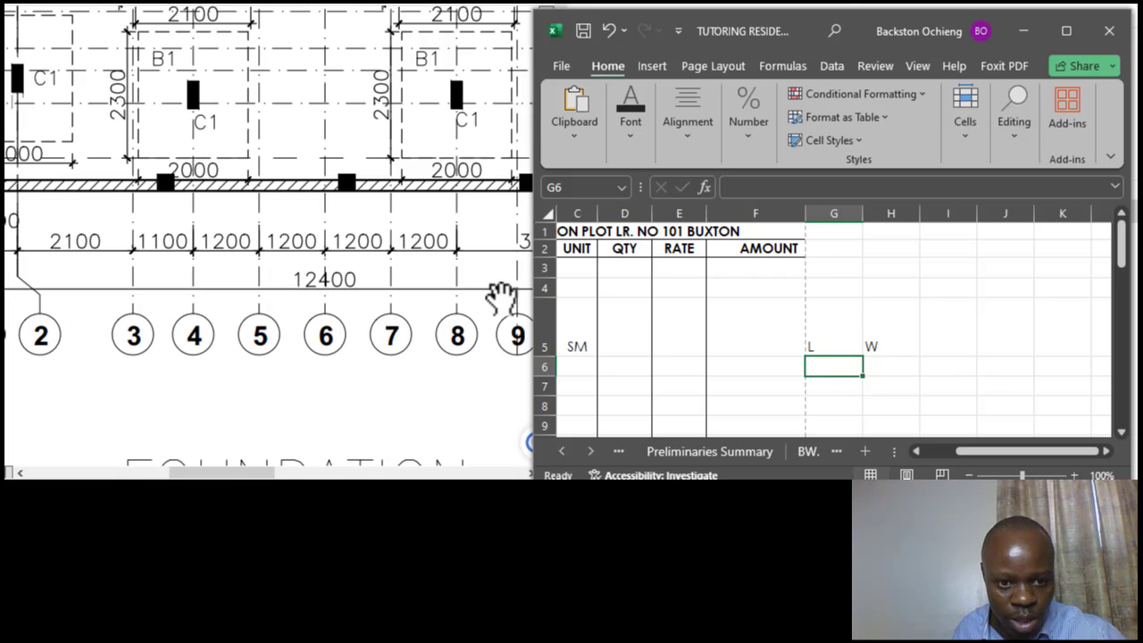
{"action": "type", "text": "12"}
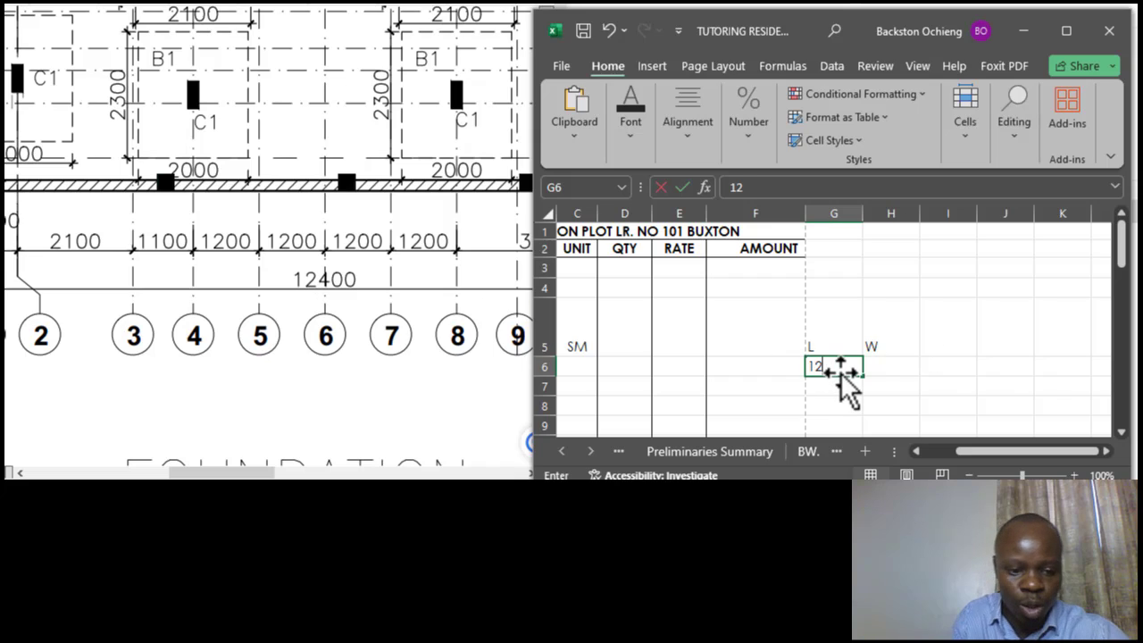
{"action": "type", "text": ".4"}
{"action": "left_click", "coordinate": [820, 308]}
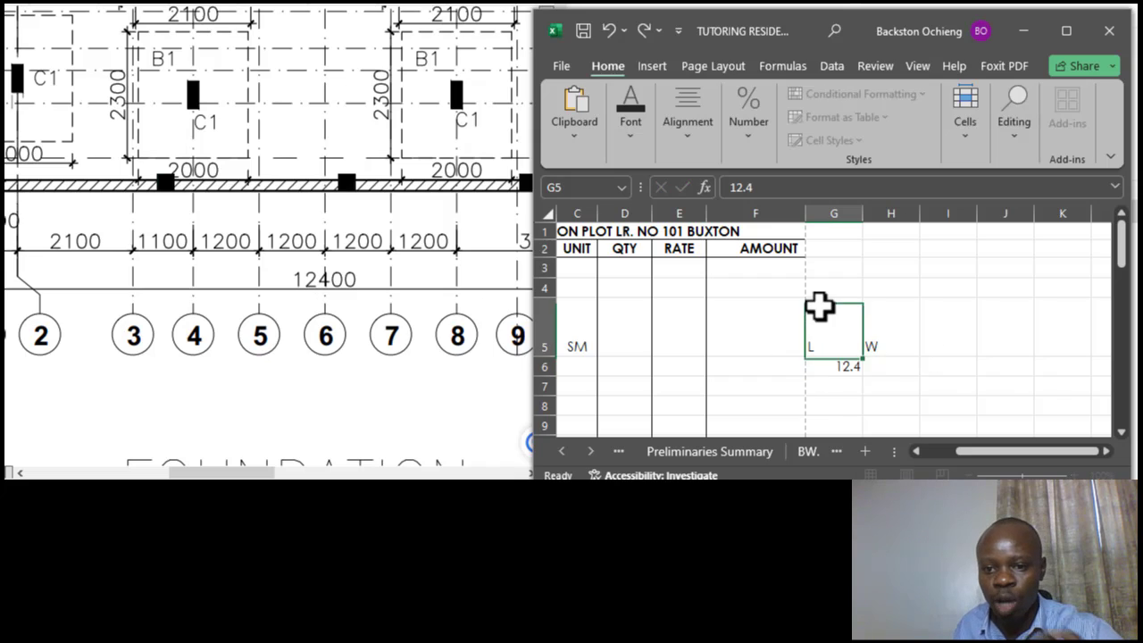
{"action": "left_click", "coordinate": [840, 373]}
Step: Enter the width 9.2 in cell H6, taken from the foundation layout's overall dimension along the lettered gridlines
{"action": "left_click", "coordinate": [877, 368]}
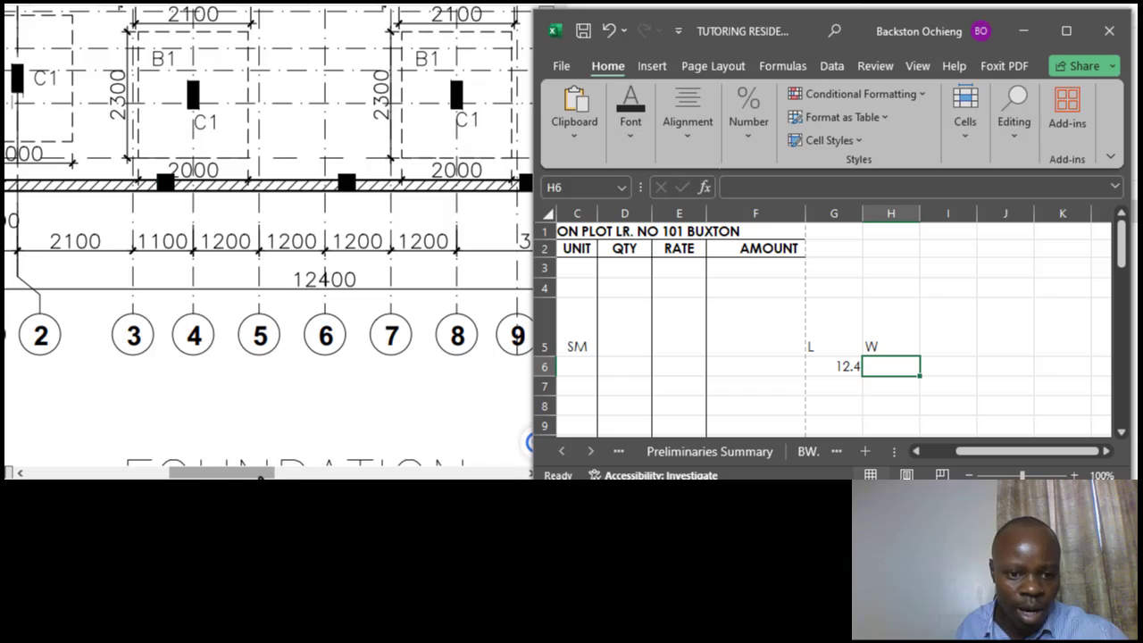
{"action": "left_click_drag", "start_coordinate": [268, 474], "coordinate": [162, 474]}
{"action": "scroll", "coordinate": [98, 294], "scroll_direction": "up", "scroll_amount": 6}
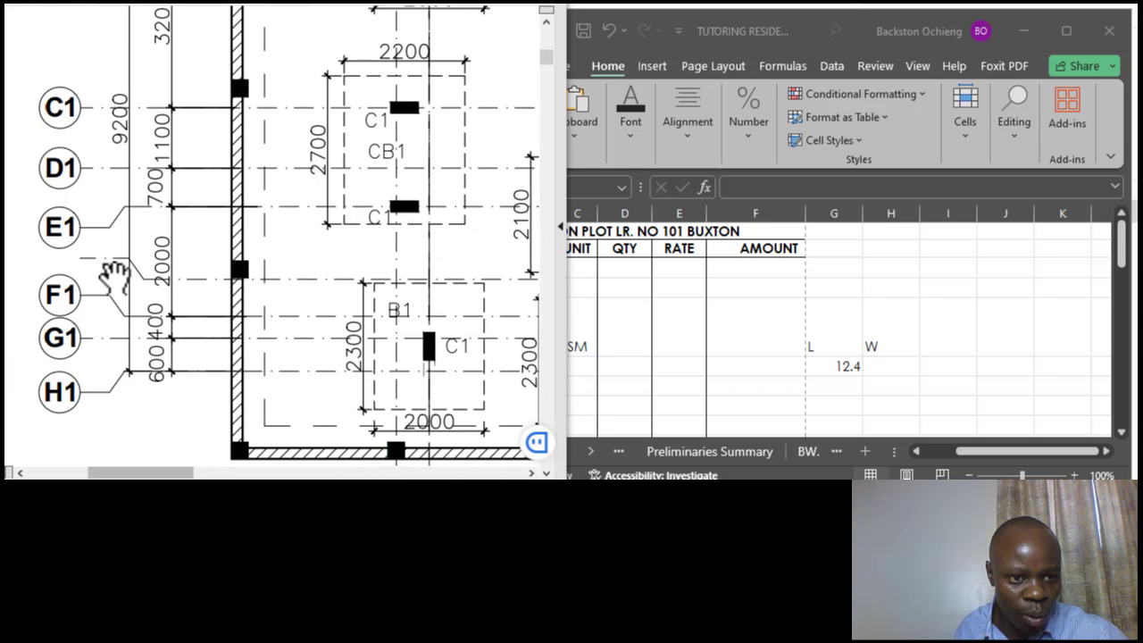
{"action": "left_click", "coordinate": [920, 385]}
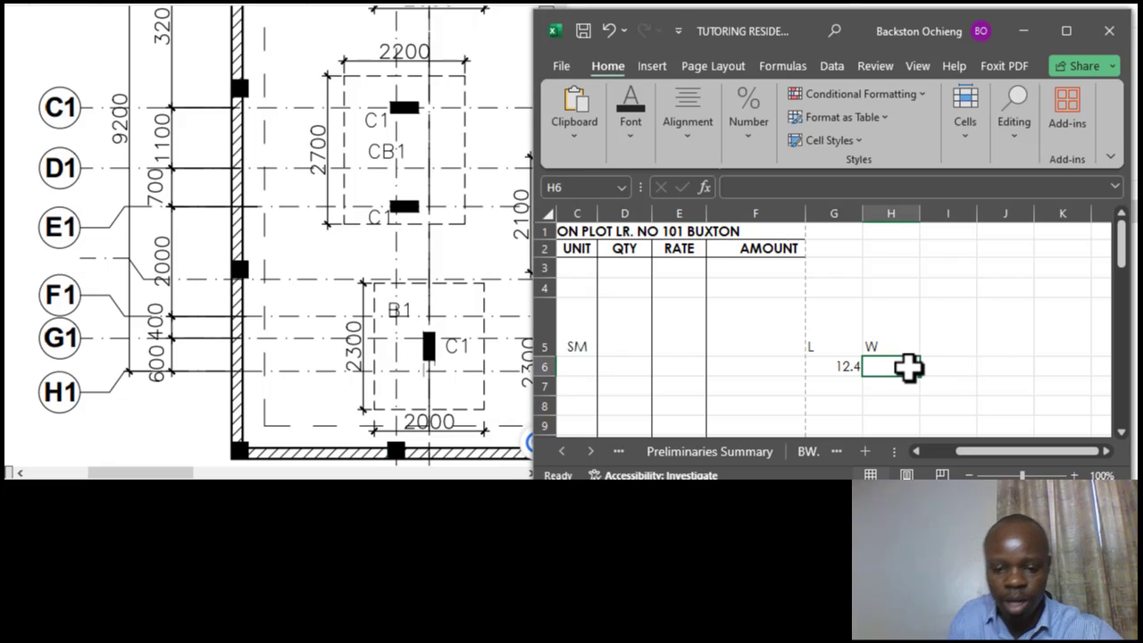
{"action": "type", "text": "9.2"}
{"action": "left_click", "coordinate": [833, 330]}
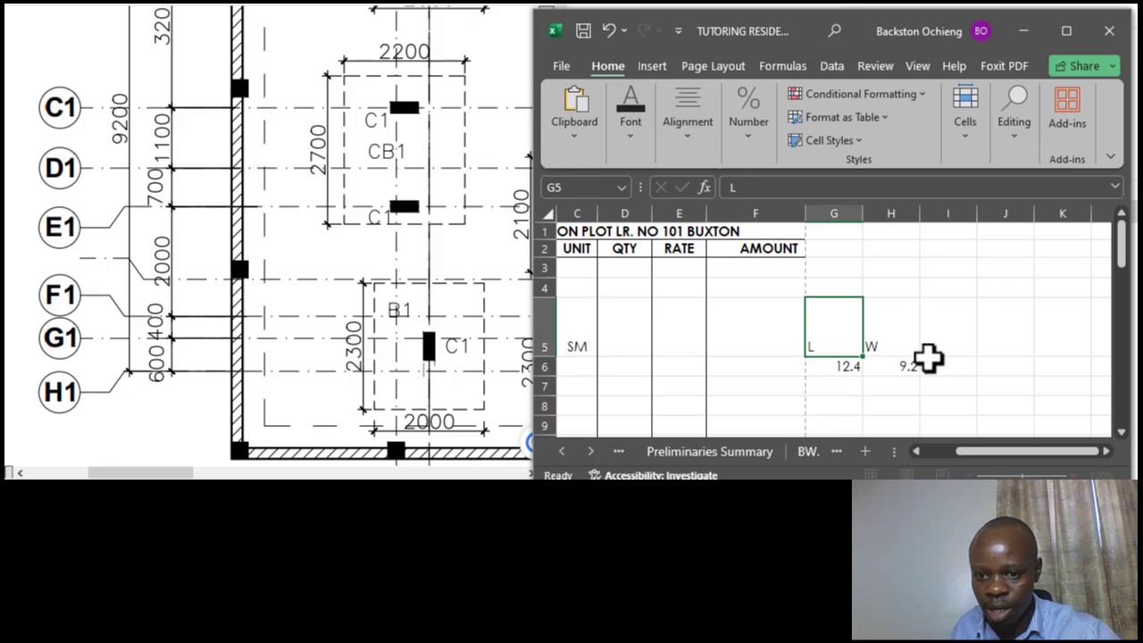
{"action": "left_click", "coordinate": [907, 366]}
Step: Label cell I5 as "Area" and calculate the area in I6 with the formula =G6*H6
{"action": "left_click", "coordinate": [939, 348]}
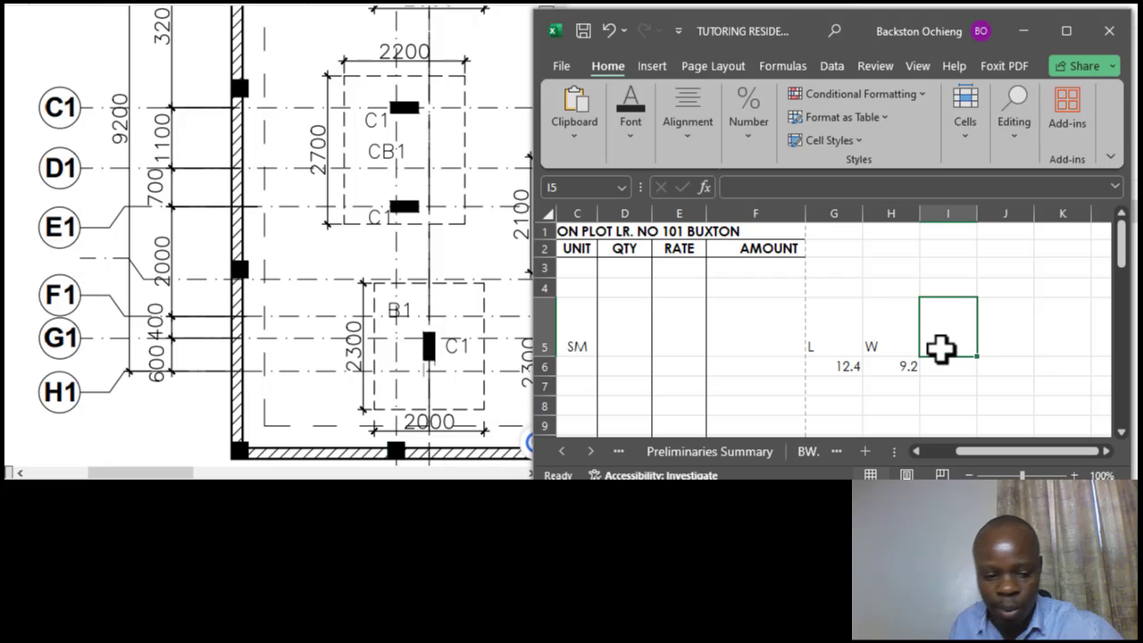
{"action": "type", "text": "Area"}
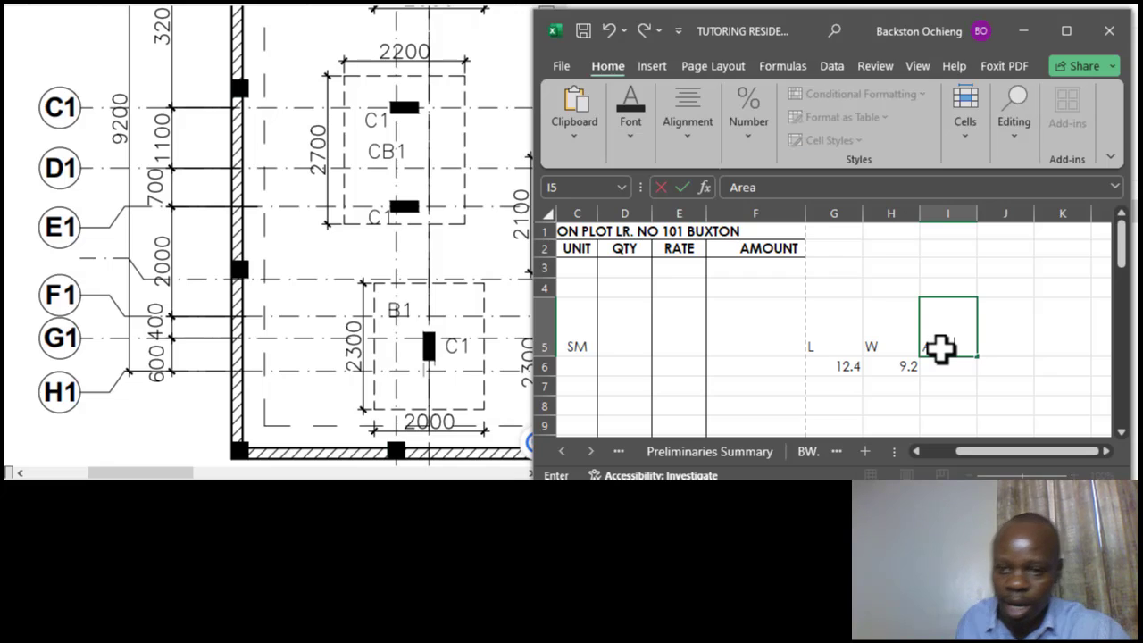
{"action": "left_click", "coordinate": [938, 250]}
{"action": "left_click", "coordinate": [949, 365]}
{"action": "type", "text": "="}
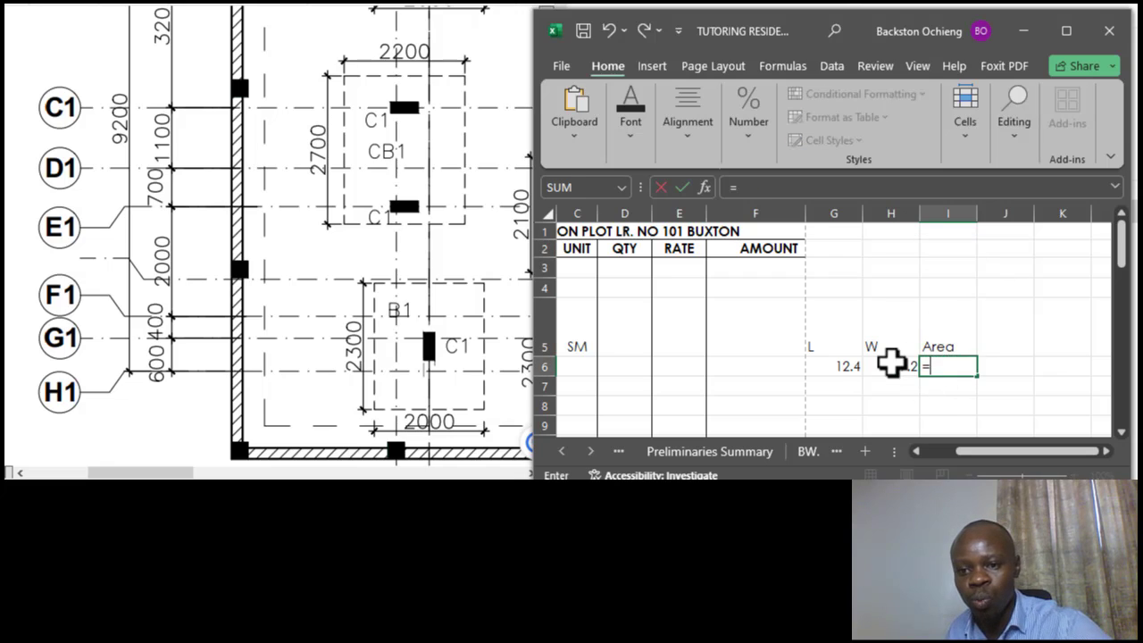
{"action": "left_click", "coordinate": [833, 364]}
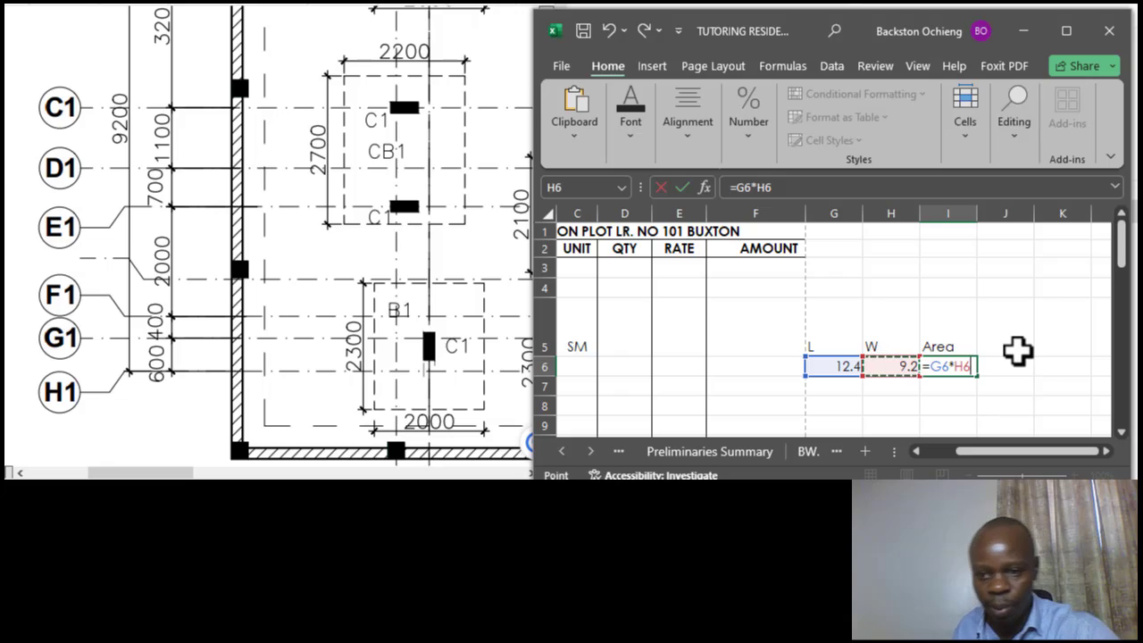
{"action": "key", "text": "Return"}
{"action": "left_click", "coordinate": [946, 310]}
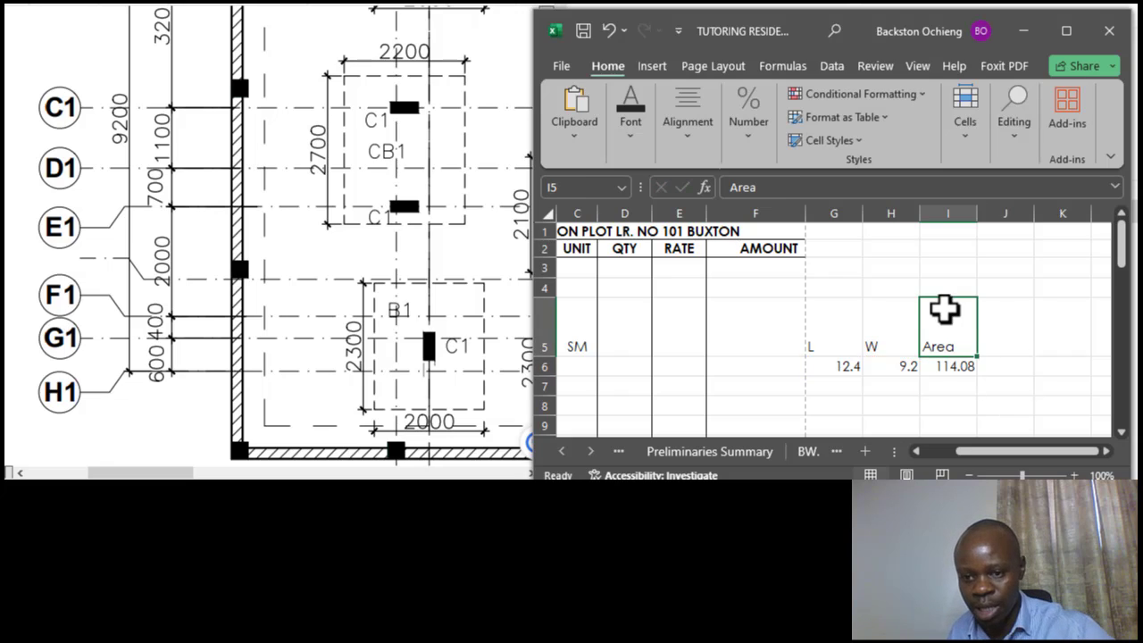
{"action": "left_click", "coordinate": [959, 372]}
Step: Examine the spacing of gridlines B1 to H1 on the foundation layout against the bases beside the boundary wall
{"action": "scroll", "coordinate": [179, 263], "scroll_direction": "up", "scroll_amount": 2}
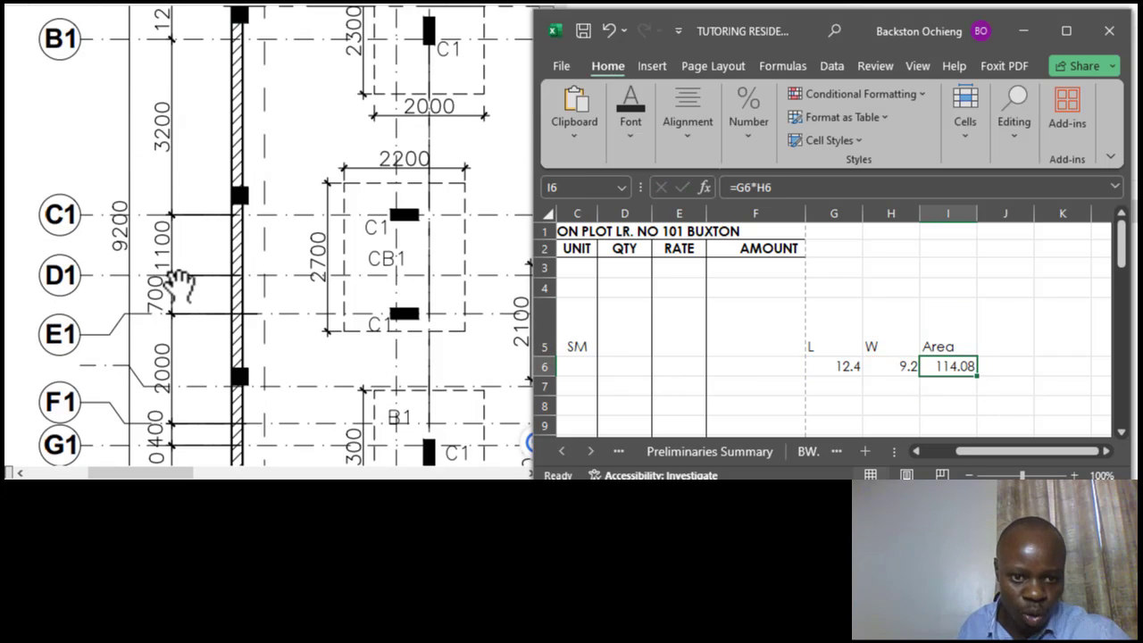
{"action": "scroll", "coordinate": [222, 235], "scroll_direction": "down", "scroll_amount": 2}
{"action": "scroll", "coordinate": [191, 239], "scroll_direction": "down", "scroll_amount": 2}
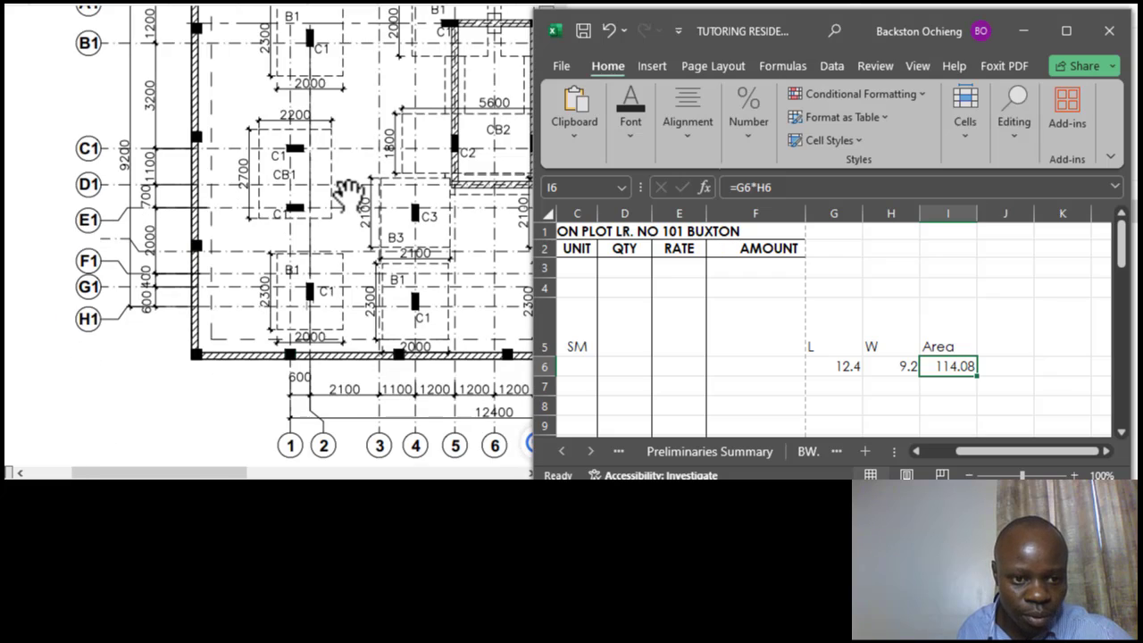
{"action": "scroll", "coordinate": [181, 225], "scroll_direction": "up", "scroll_amount": 1}
{"action": "scroll", "coordinate": [98, 219], "scroll_direction": "up", "scroll_amount": 2}
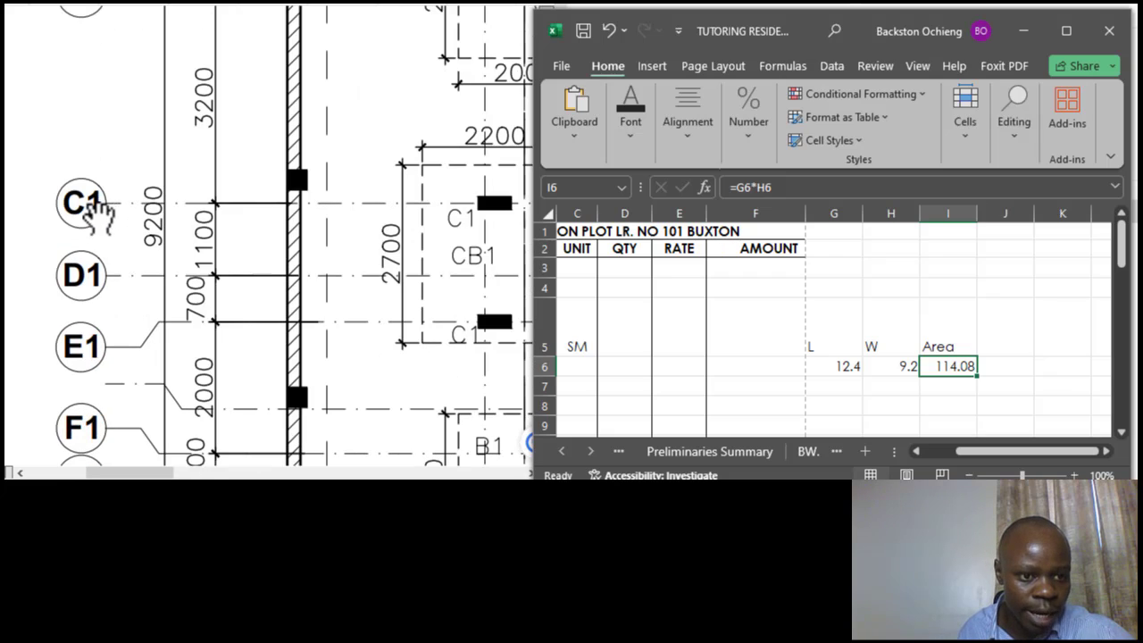
{"action": "scroll", "coordinate": [198, 183], "scroll_direction": "down", "scroll_amount": 1}
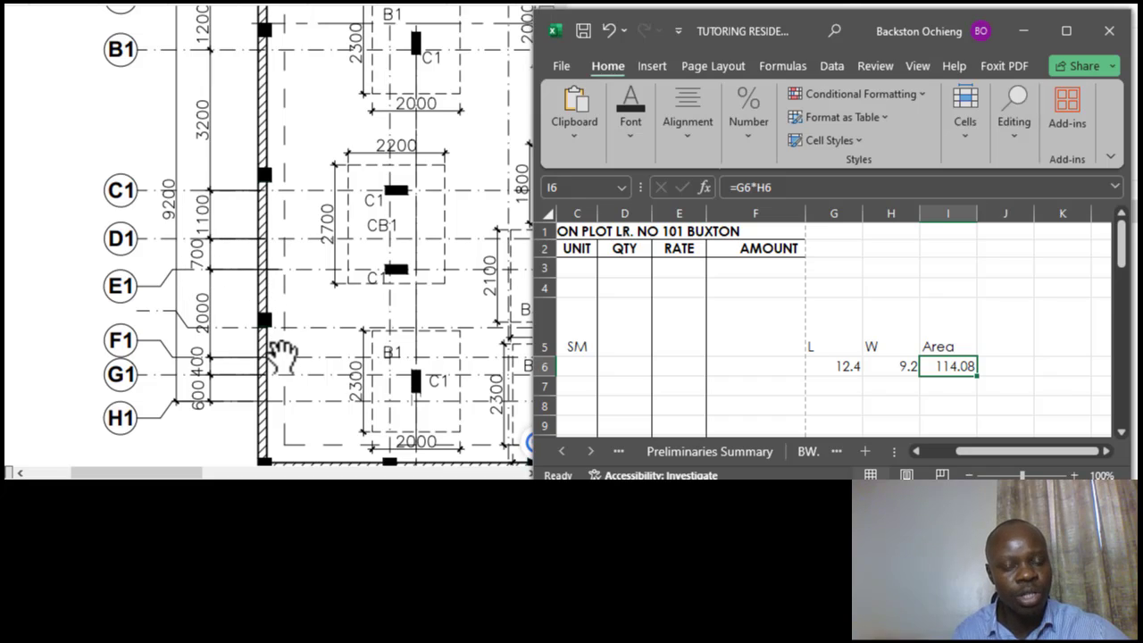
Step: Examine the curved gate wall at base GC1 and the drawing notes, and return to the numbered gridlines on the foundation layout
{"action": "left_click_drag", "start_coordinate": [156, 474], "coordinate": [459, 469]}
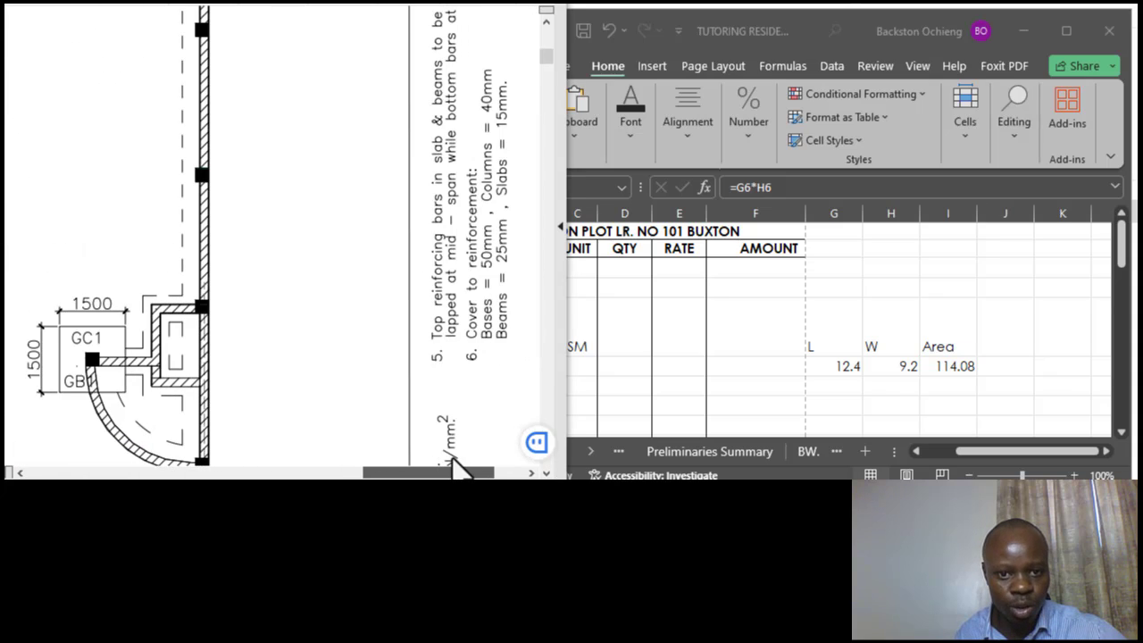
{"action": "scroll", "coordinate": [408, 322], "scroll_direction": "down", "scroll_amount": 8}
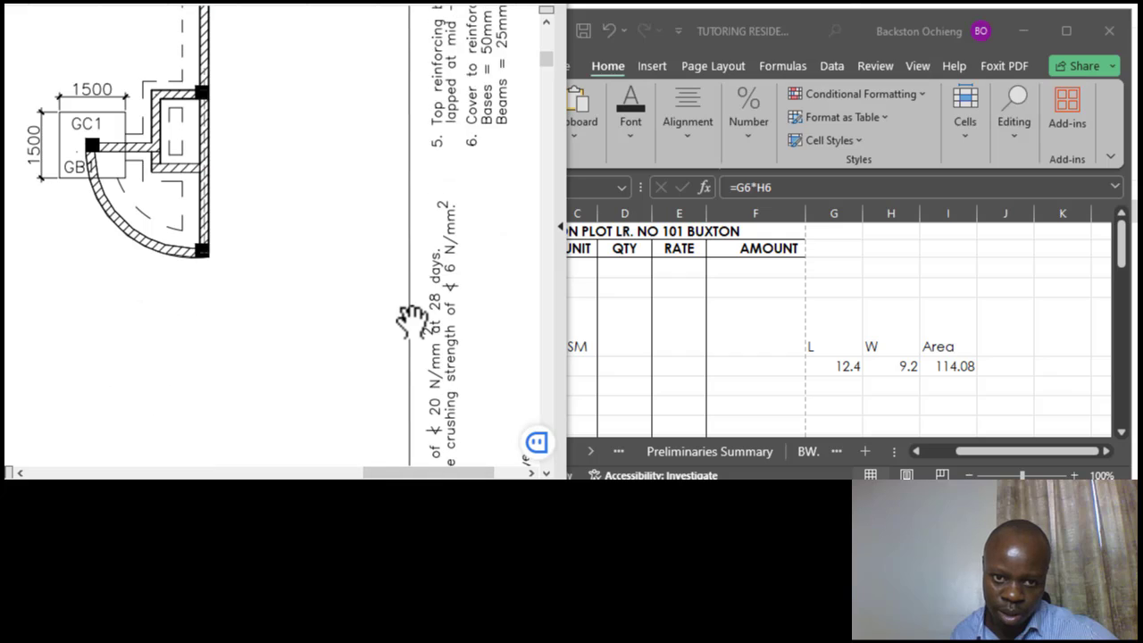
{"action": "scroll", "coordinate": [412, 314], "scroll_direction": "down", "scroll_amount": 4}
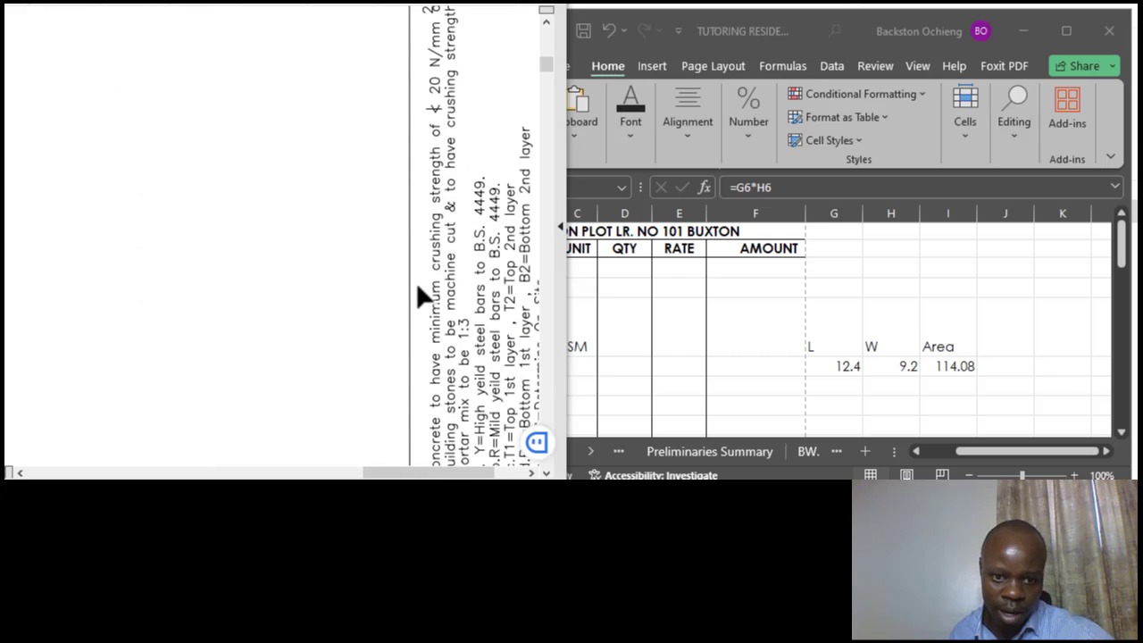
{"action": "scroll", "coordinate": [418, 280], "scroll_direction": "down", "scroll_amount": 6}
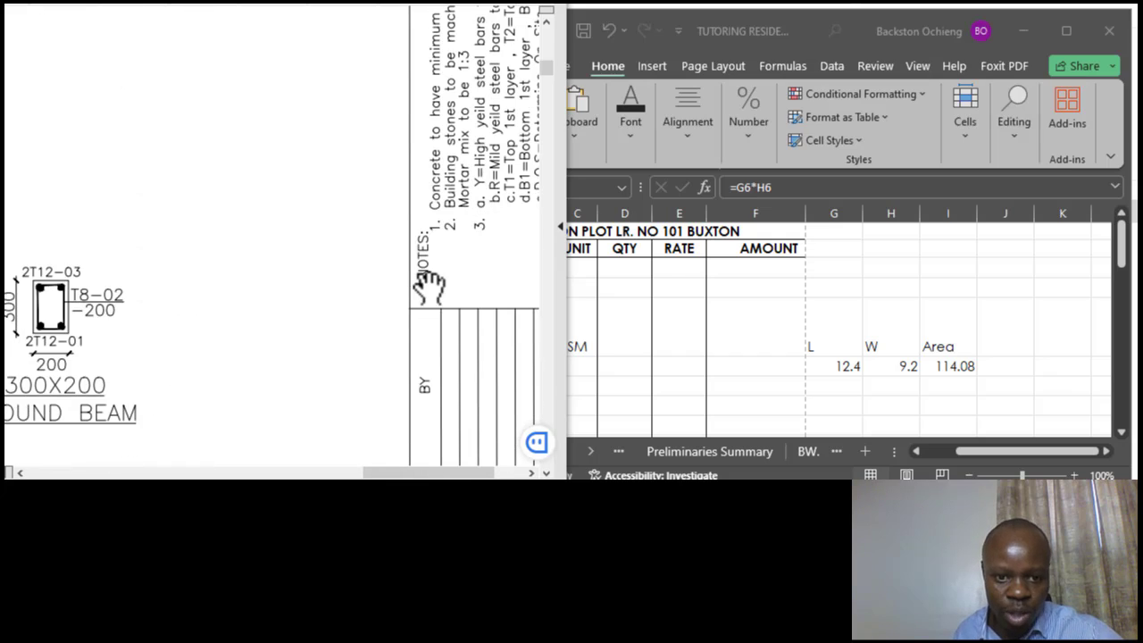
{"action": "scroll", "coordinate": [433, 261], "scroll_direction": "up", "scroll_amount": 6}
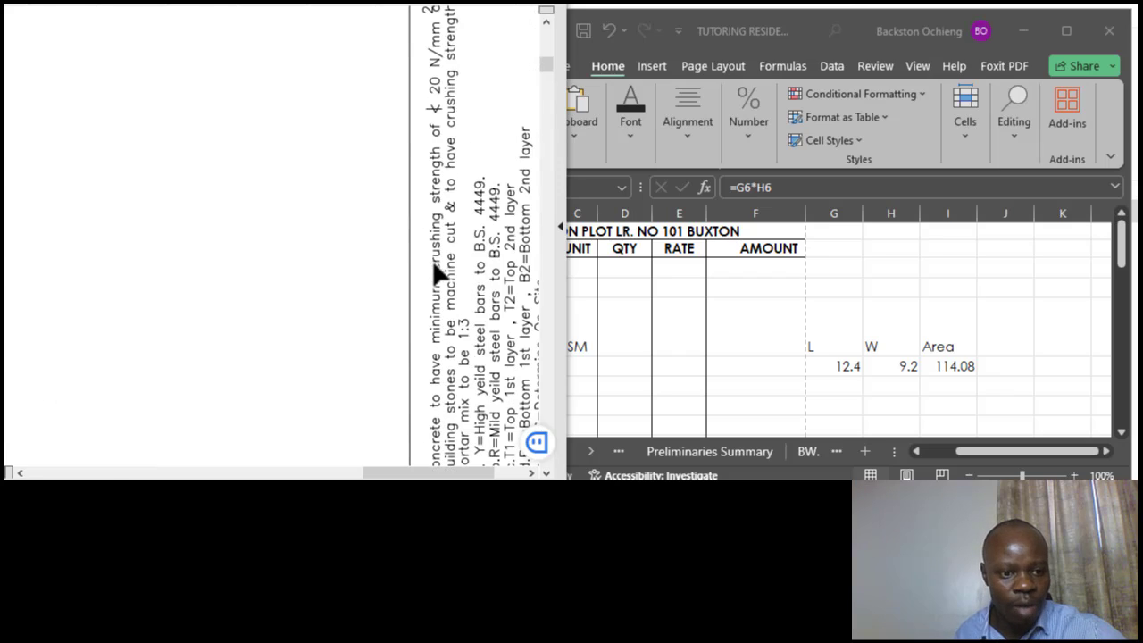
{"action": "scroll", "coordinate": [432, 260], "scroll_direction": "up", "scroll_amount": 5}
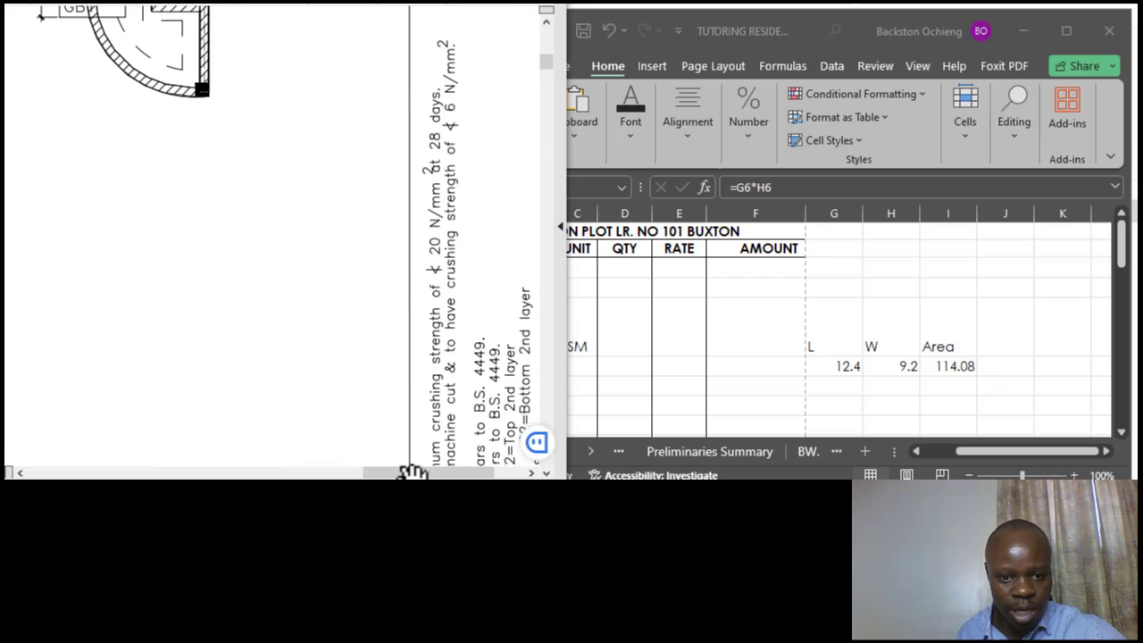
{"action": "left_click_drag", "start_coordinate": [413, 473], "coordinate": [181, 472]}
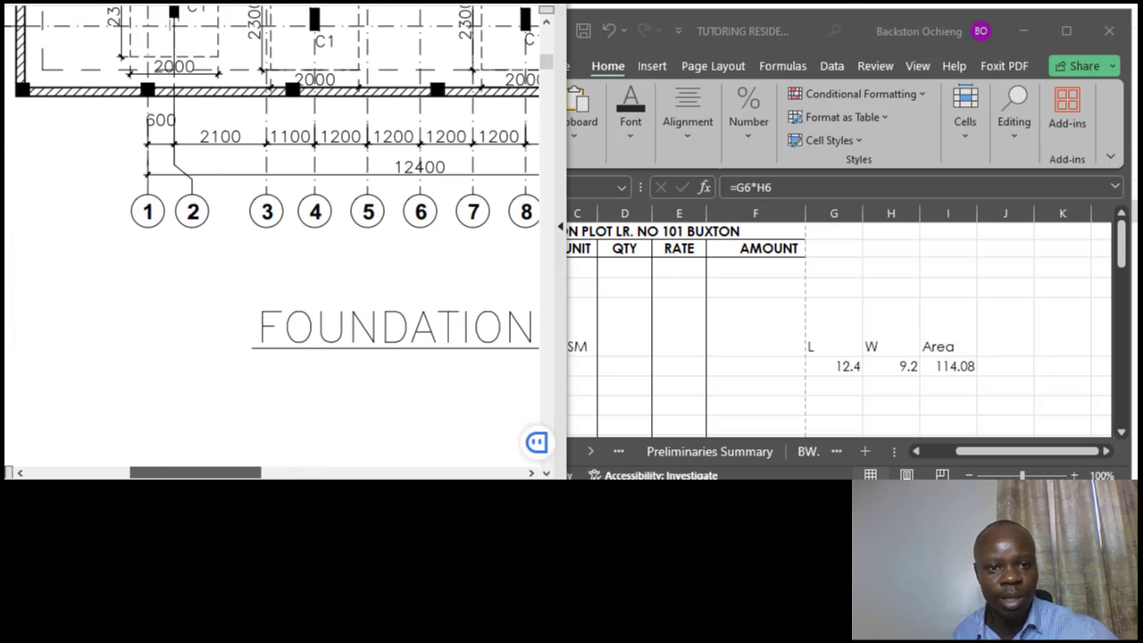
{"action": "scroll", "coordinate": [319, 349], "scroll_direction": "up", "scroll_amount": 4}
{"action": "left_click", "coordinate": [891, 351]}
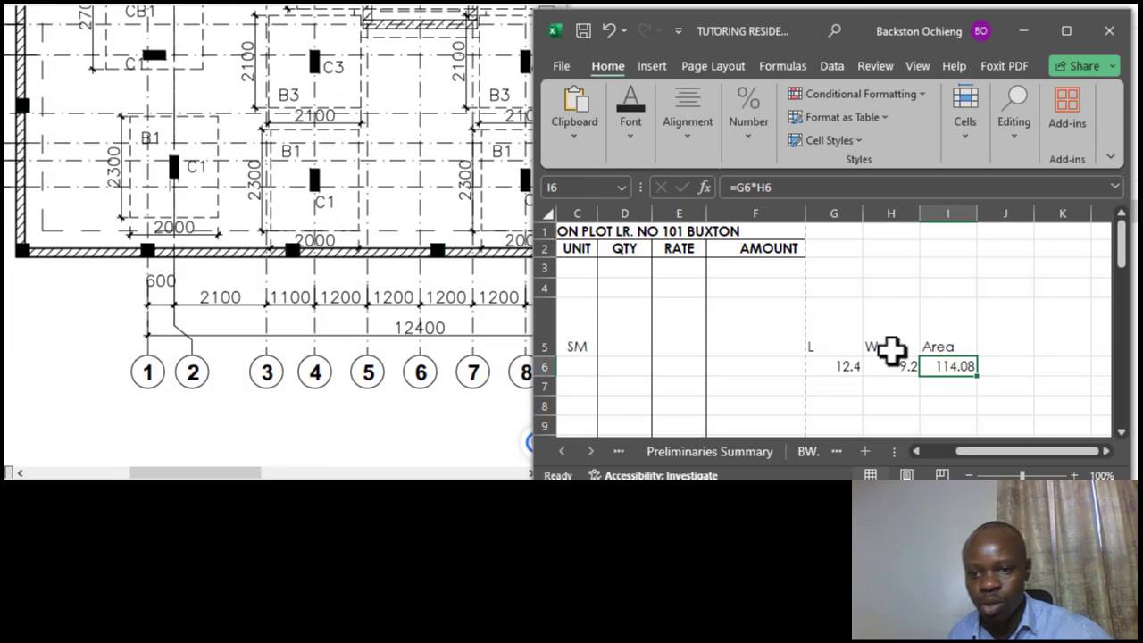
Step: Check the length, width and area entries of the site clearance calculation in columns G to I
{"action": "left_click", "coordinate": [844, 351]}
{"action": "left_click", "coordinate": [849, 363]}
{"action": "left_click", "coordinate": [882, 354]}
{"action": "left_click", "coordinate": [888, 361]}
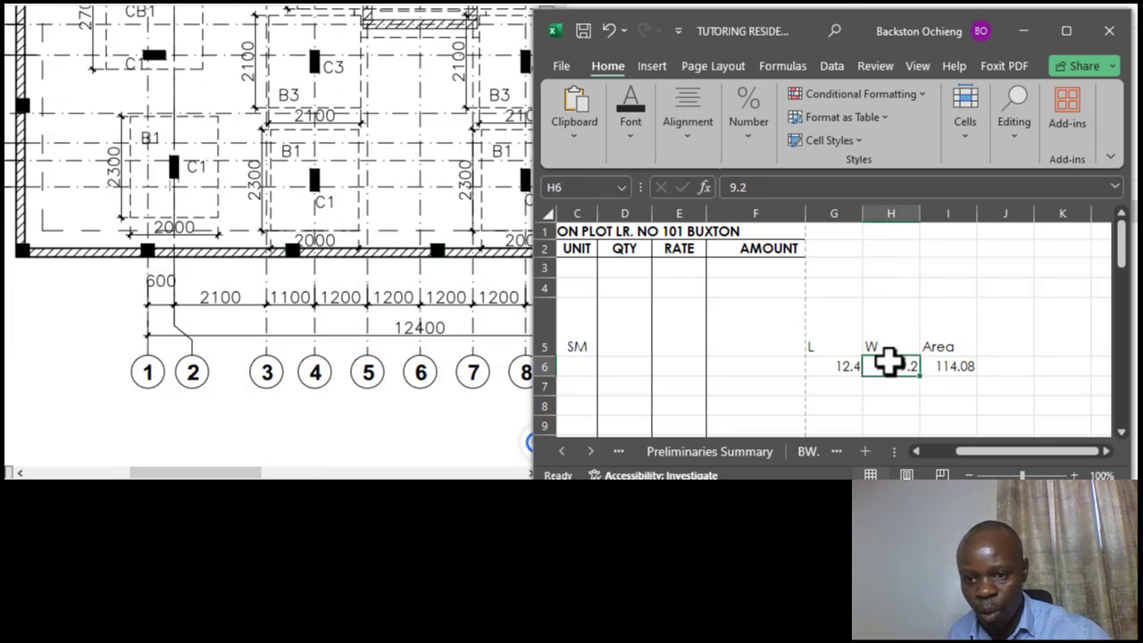
{"action": "left_click", "coordinate": [940, 346]}
{"action": "left_click", "coordinate": [939, 362]}
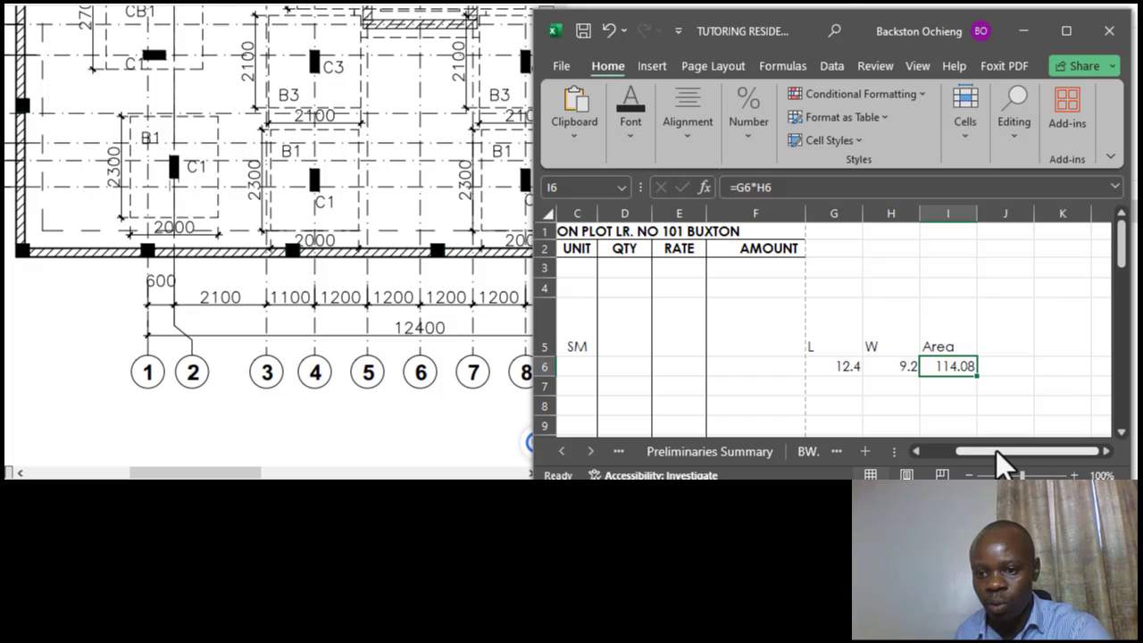
{"action": "left_click", "coordinate": [942, 336]}
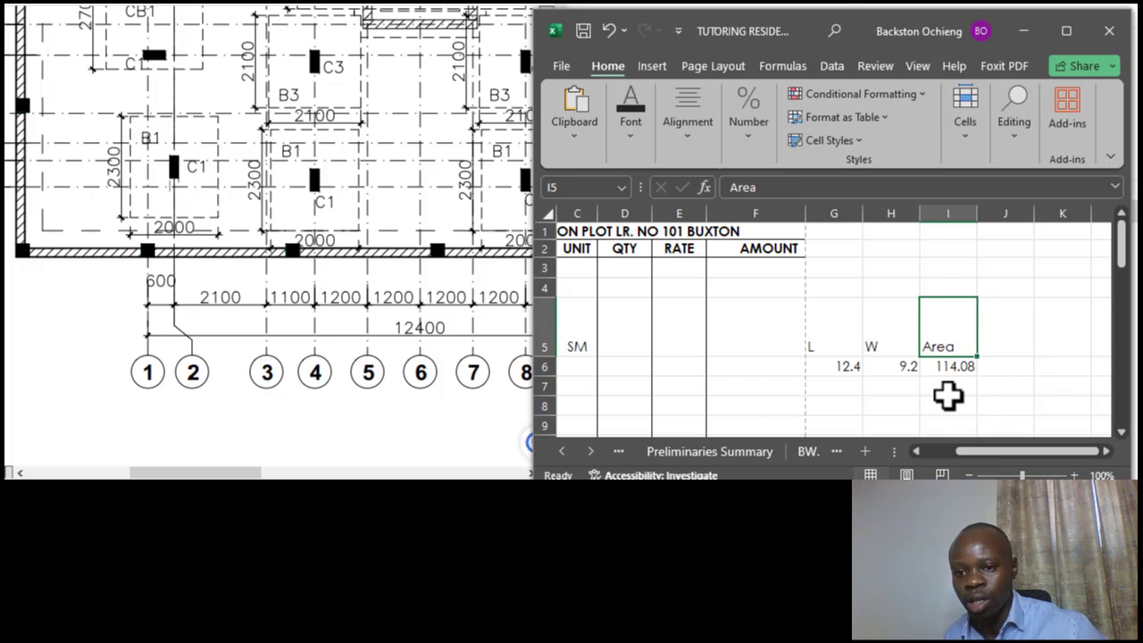
{"action": "left_click", "coordinate": [949, 366]}
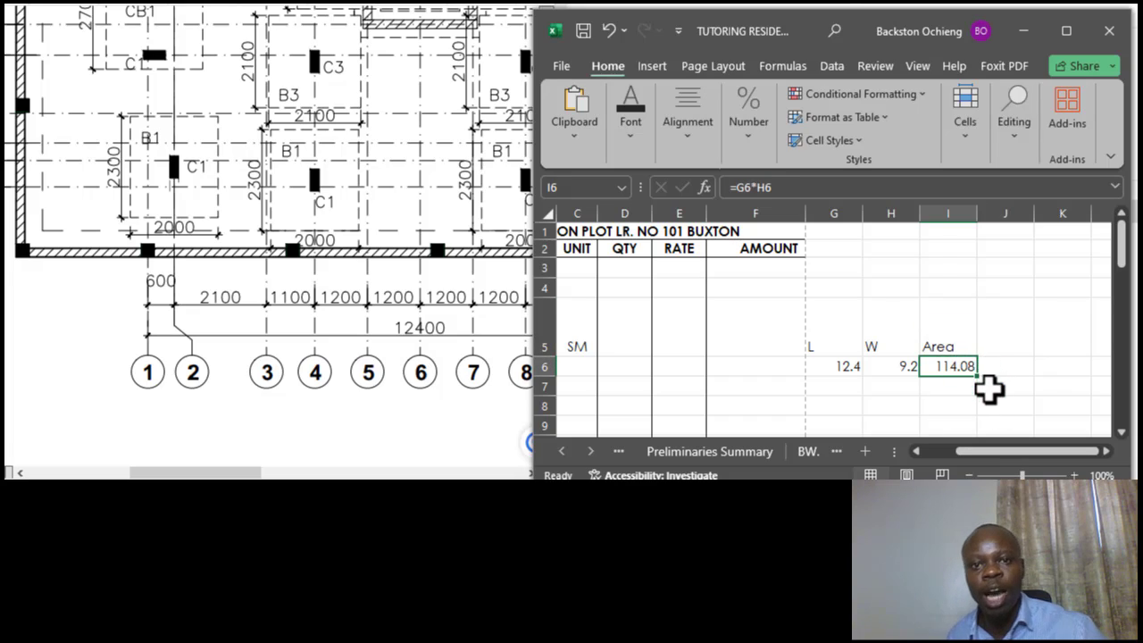
Step: Enter the quantity 115 in cell D5 for the site clearance item
{"action": "left_click_drag", "start_coordinate": [995, 453], "coordinate": [964, 454]}
{"action": "left_click", "coordinate": [755, 353]}
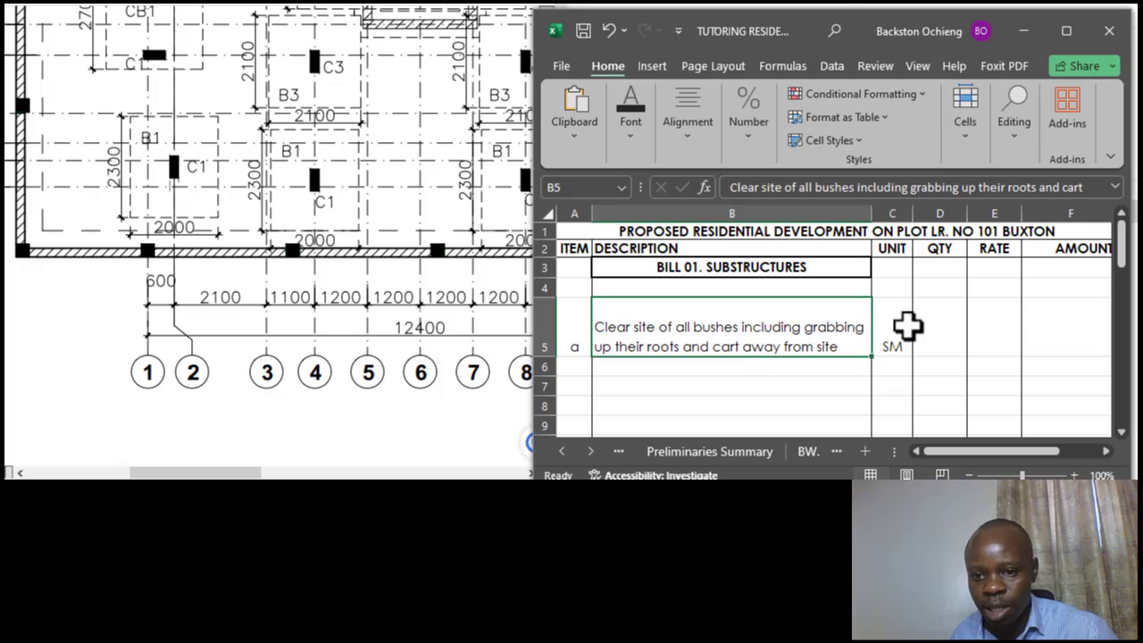
{"action": "left_click", "coordinate": [942, 341]}
{"action": "type", "text": "115"}
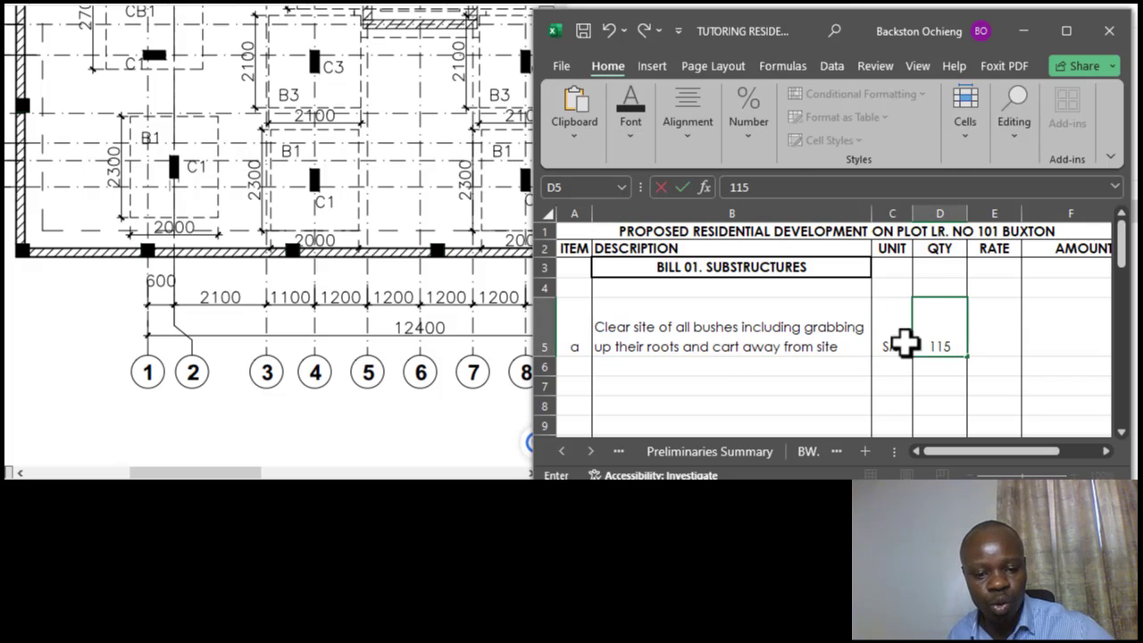
{"action": "left_click", "coordinate": [862, 341]}
{"action": "left_click", "coordinate": [813, 386]}
{"action": "left_click", "coordinate": [799, 354]}
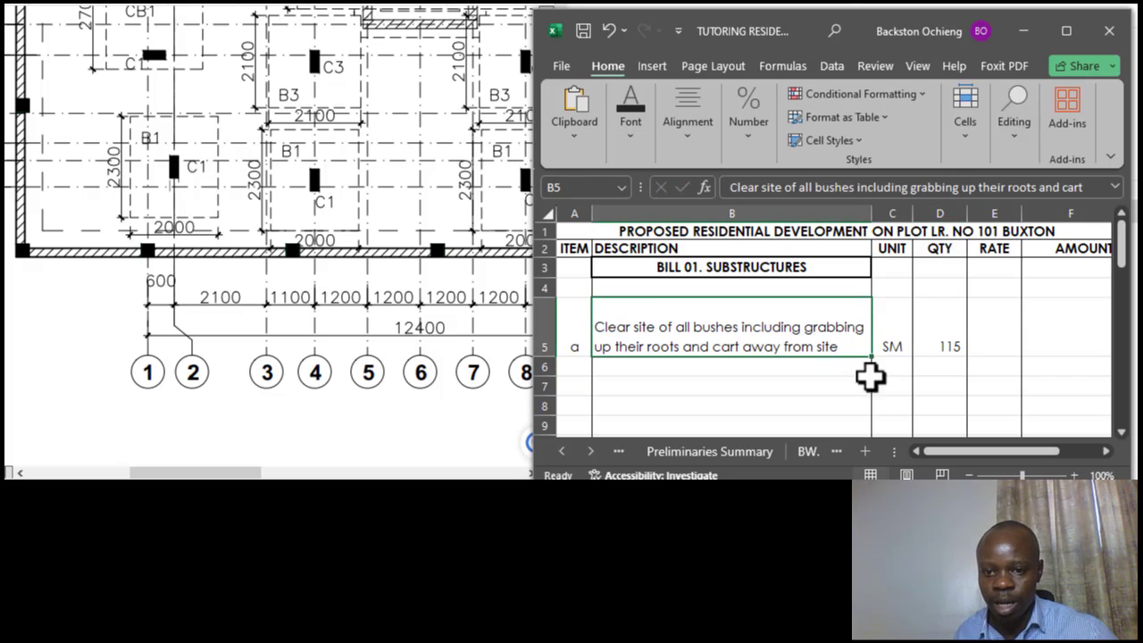
Step: Review the site clearance item against the overall gridline dimensions and column bases on the foundation layout
{"action": "left_click_drag", "start_coordinate": [948, 447], "coordinate": [1028, 457]}
{"action": "left_click", "coordinate": [949, 338]}
{"action": "left_click", "coordinate": [1023, 339]}
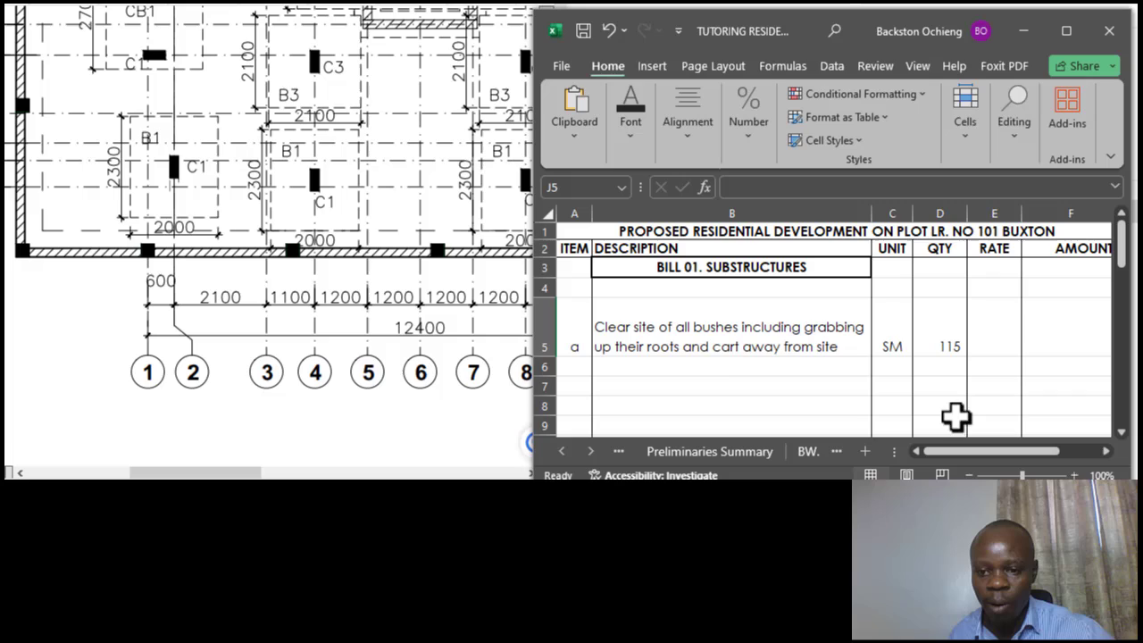
{"action": "left_click", "coordinate": [721, 344]}
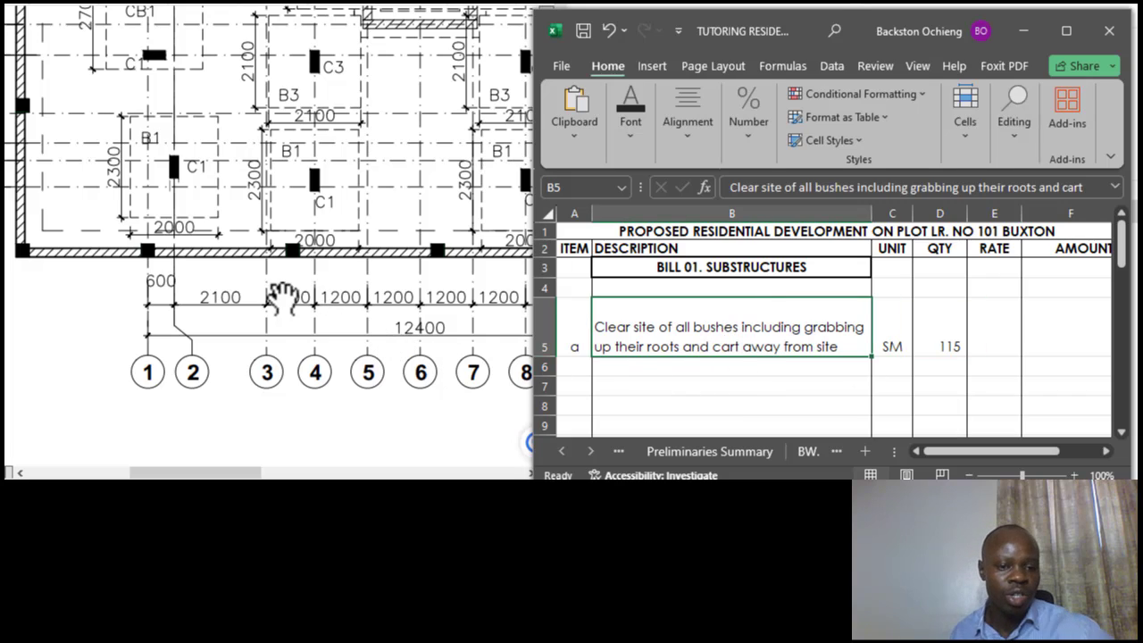
{"action": "scroll", "coordinate": [285, 299], "scroll_direction": "down", "scroll_amount": 2}
{"action": "scroll", "coordinate": [253, 371], "scroll_direction": "down", "scroll_amount": 2}
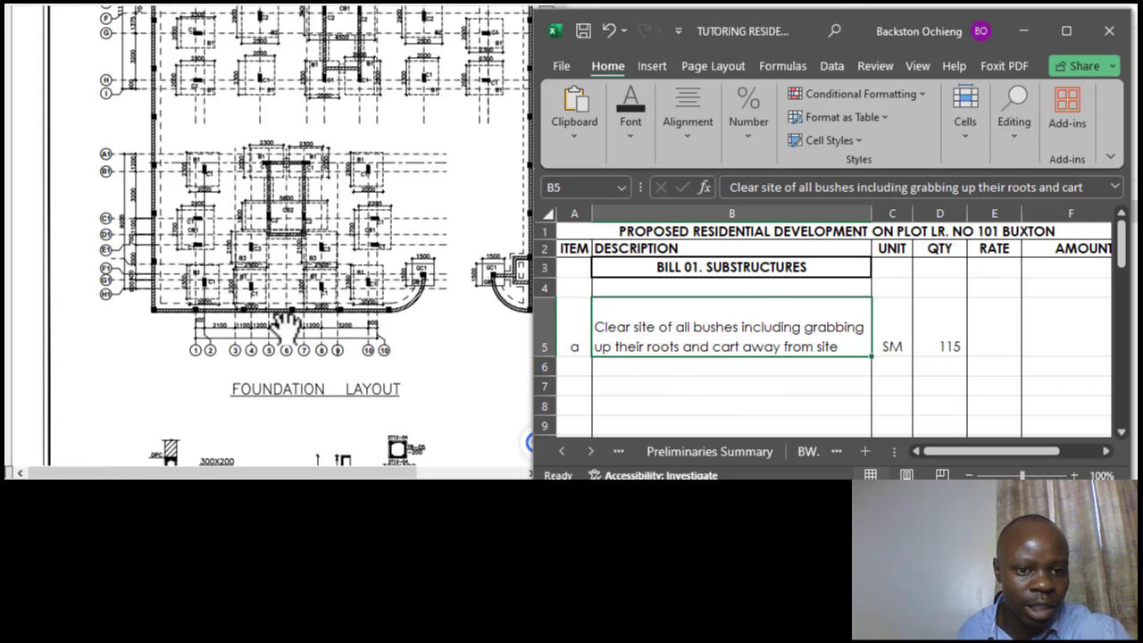
{"action": "scroll", "coordinate": [259, 280], "scroll_direction": "up", "scroll_amount": 3}
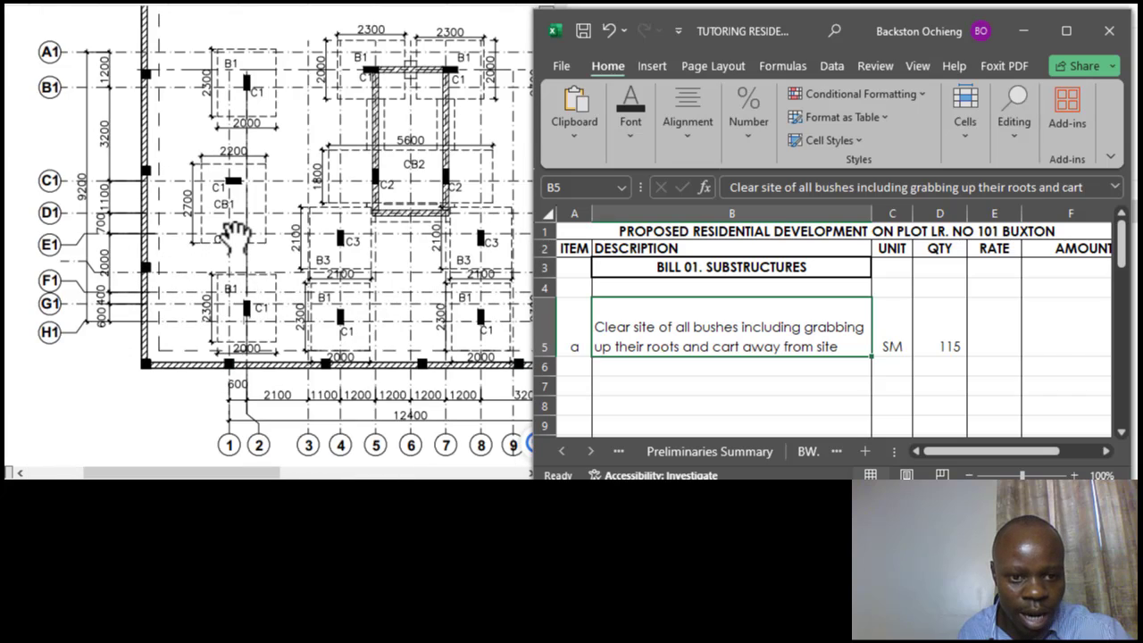
{"action": "scroll", "coordinate": [259, 250], "scroll_direction": "down", "scroll_amount": 2}
{"action": "scroll", "coordinate": [334, 291], "scroll_direction": "up", "scroll_amount": 1}
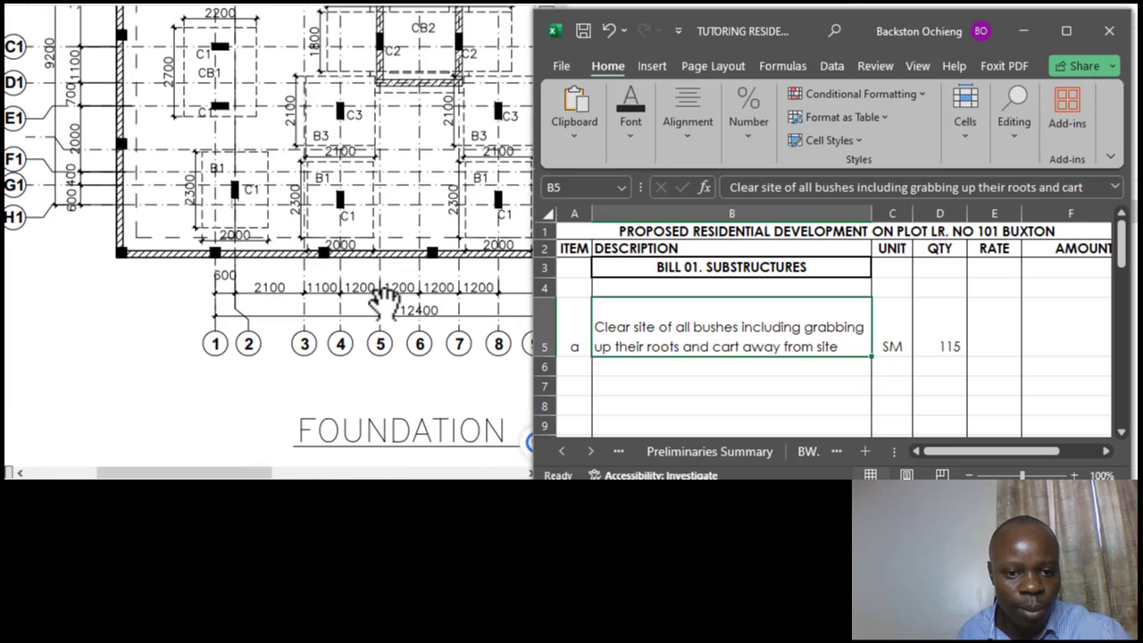
{"action": "scroll", "coordinate": [153, 336], "scroll_direction": "down", "scroll_amount": 1}
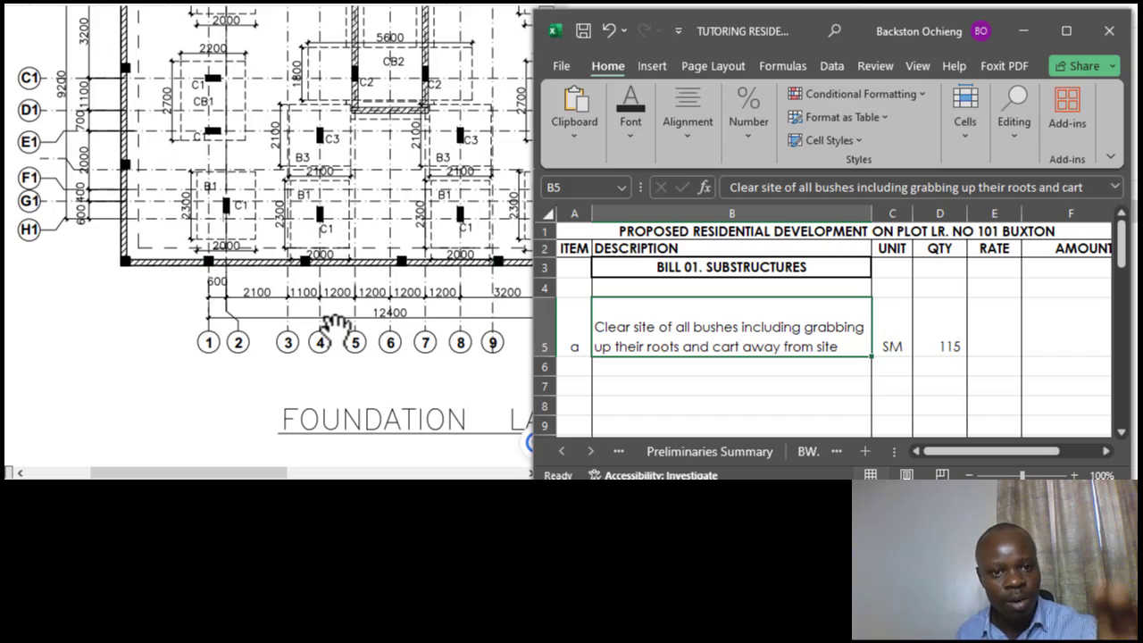
{"action": "scroll", "coordinate": [285, 300], "scroll_direction": "up", "scroll_amount": 2}
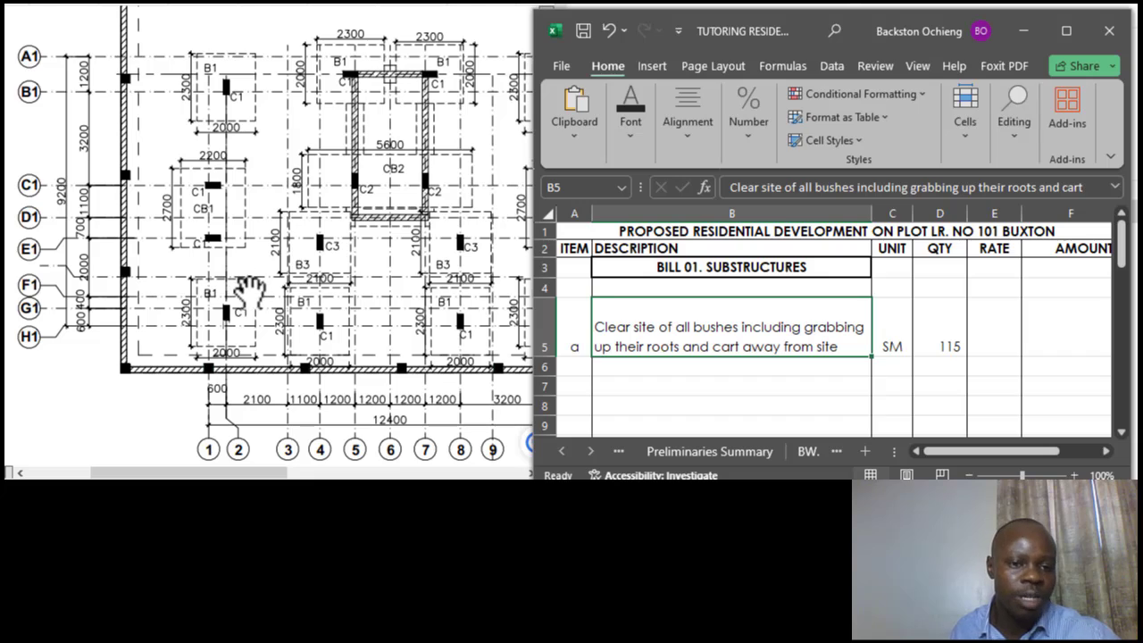
{"action": "scroll", "coordinate": [250, 291], "scroll_direction": "down", "scroll_amount": 1}
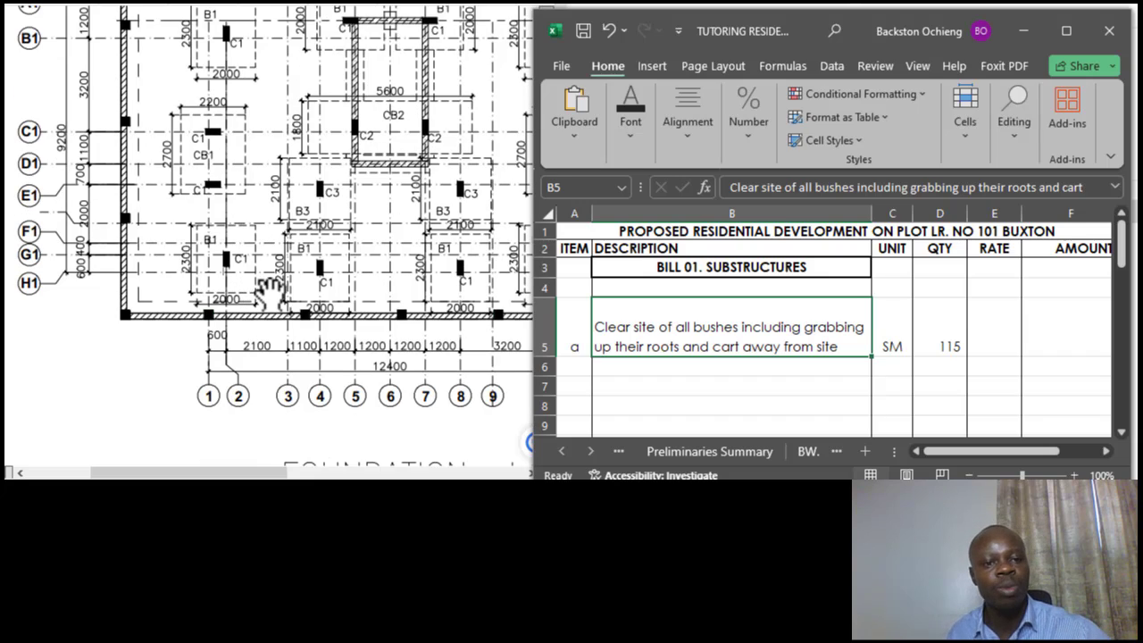
{"action": "scroll", "coordinate": [302, 299], "scroll_direction": "up", "scroll_amount": 2}
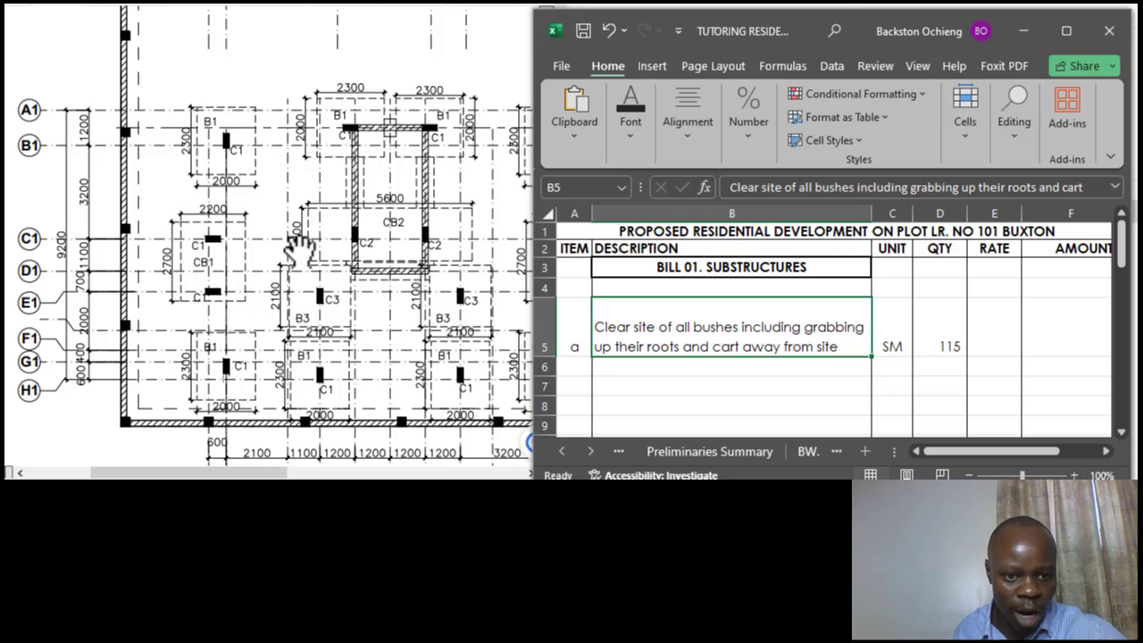
{"action": "scroll", "coordinate": [317, 250], "scroll_direction": "down", "scroll_amount": 1}
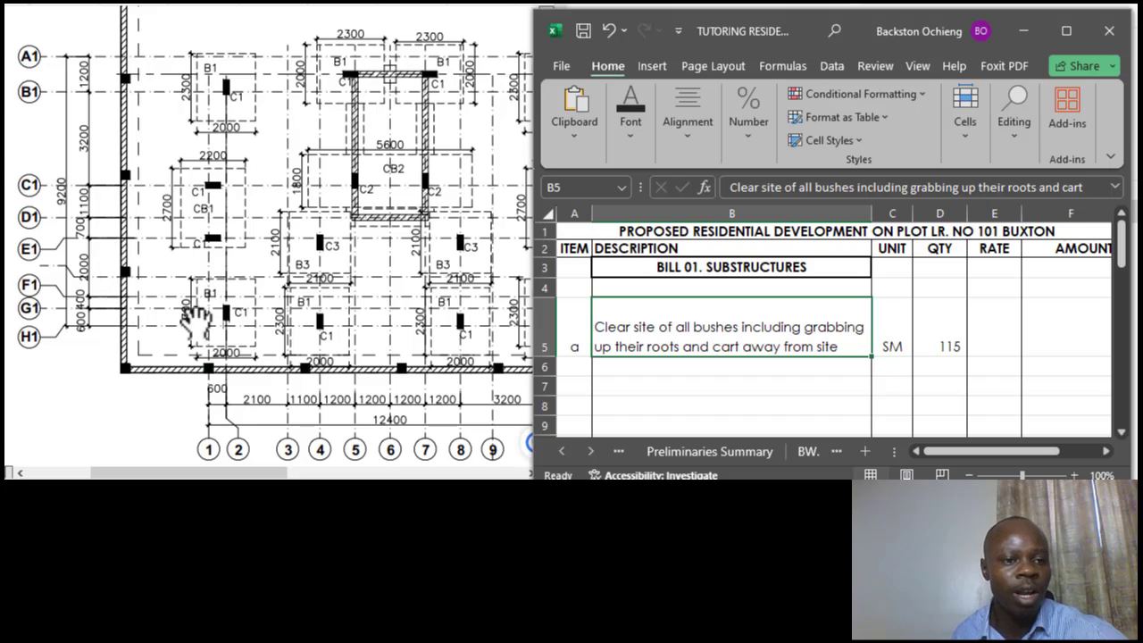
Step: Widen the spreadsheet window over the drawing to show the whole bill table together with the area calculation columns
{"action": "left_click", "coordinate": [927, 347]}
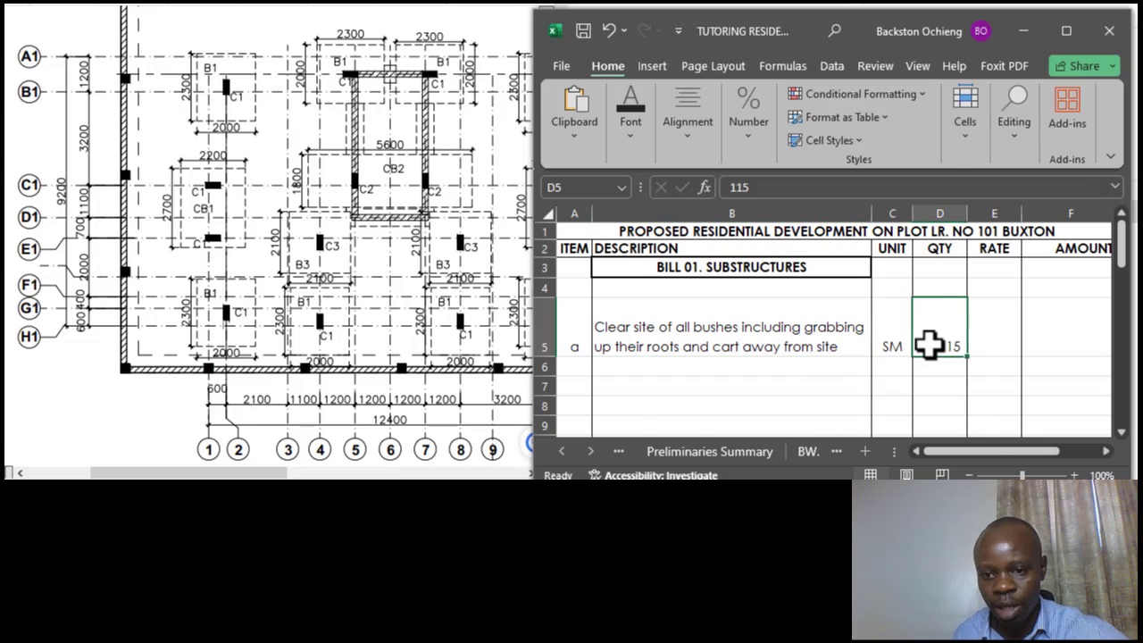
{"action": "mouse_move", "coordinate": [963, 463]}
{"action": "left_mouse_down"}
{"action": "mouse_move", "coordinate": [1010, 450]}
{"action": "mouse_move", "coordinate": [958, 442]}
{"action": "left_mouse_up"}
{"action": "left_click", "coordinate": [813, 362]}
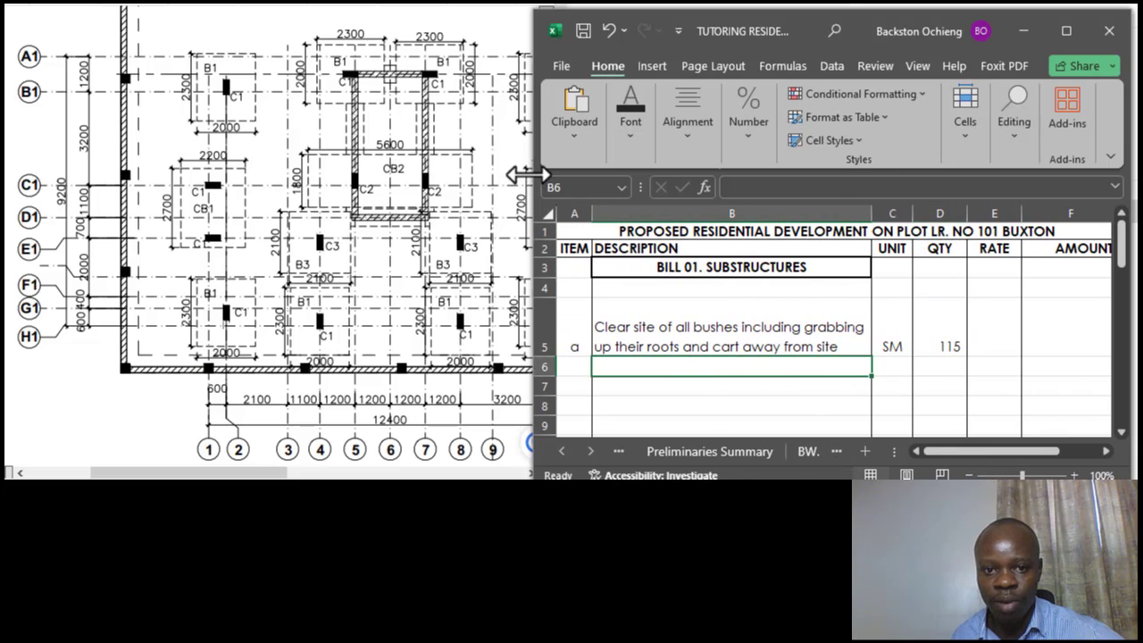
{"action": "left_click_drag", "start_coordinate": [529, 173], "coordinate": [83, 160]}
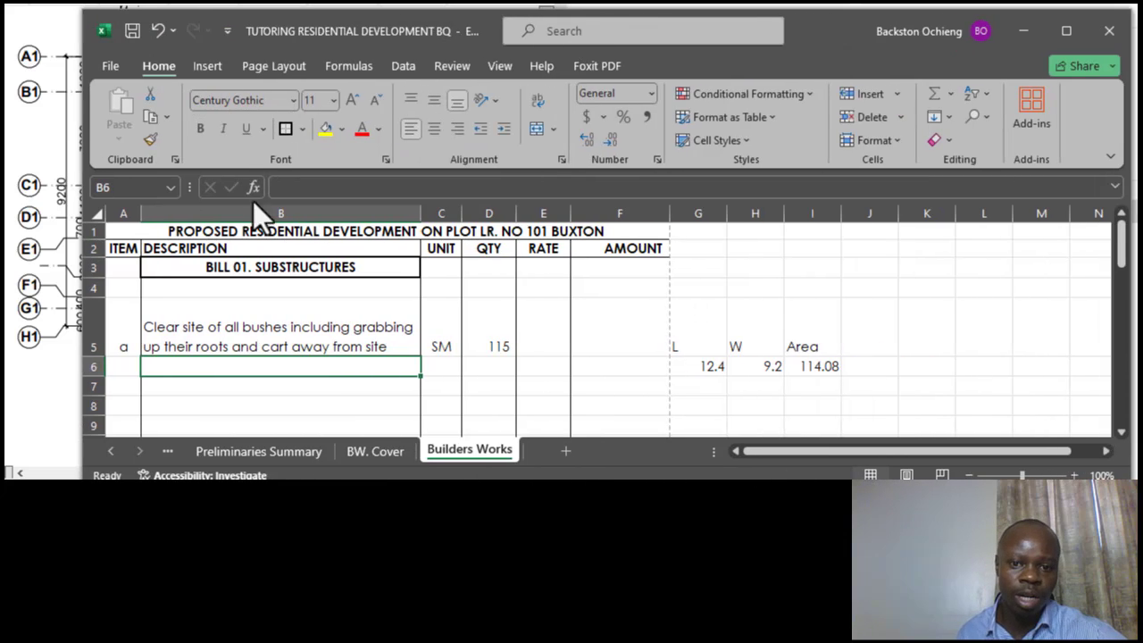
{"action": "left_click", "coordinate": [549, 338]}
Step: Review the Builders Works contents list on the BW. Cover sheet and return to the Builders Works sheet
{"action": "left_click", "coordinate": [371, 455]}
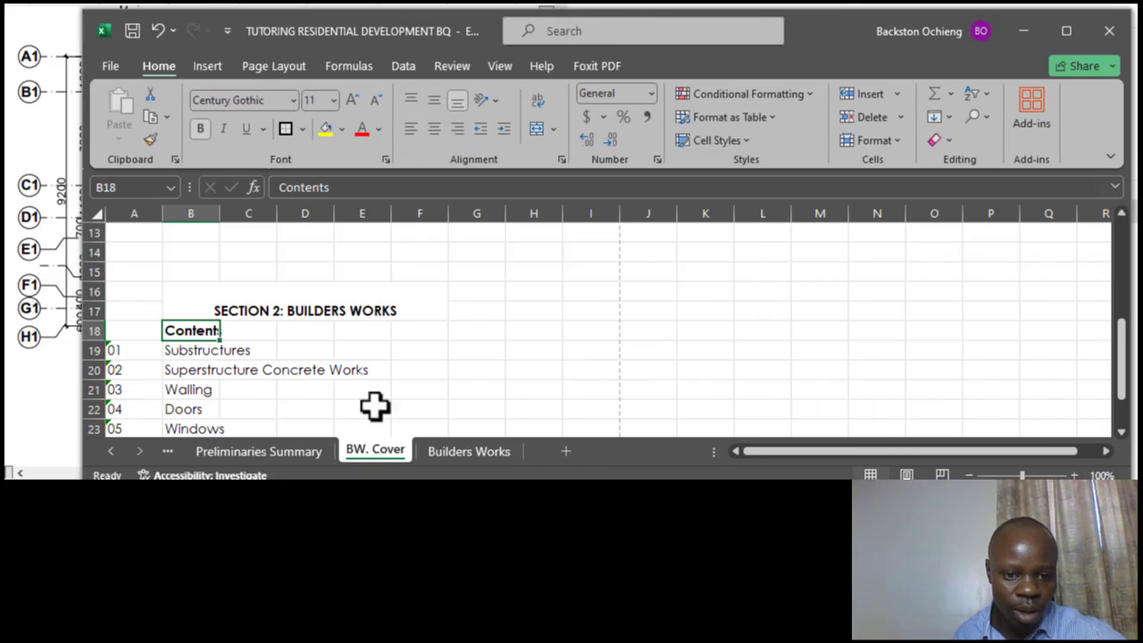
{"action": "scroll", "coordinate": [406, 357], "scroll_direction": "down", "scroll_amount": 1}
{"action": "left_click", "coordinate": [270, 350]}
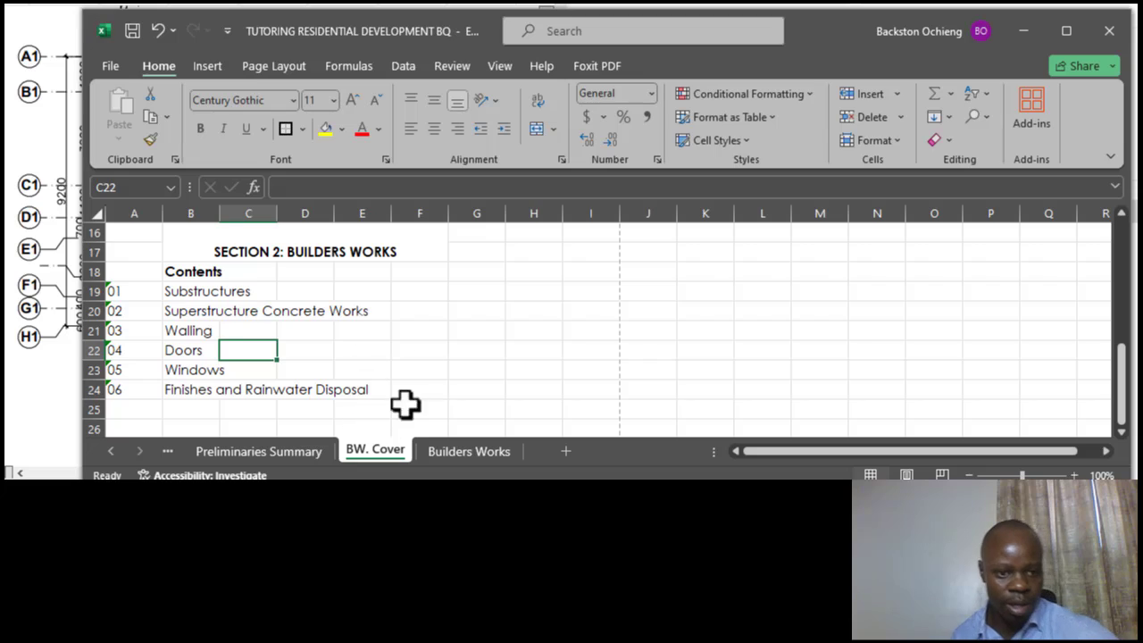
{"action": "left_click", "coordinate": [177, 290]}
{"action": "left_click", "coordinate": [217, 309]}
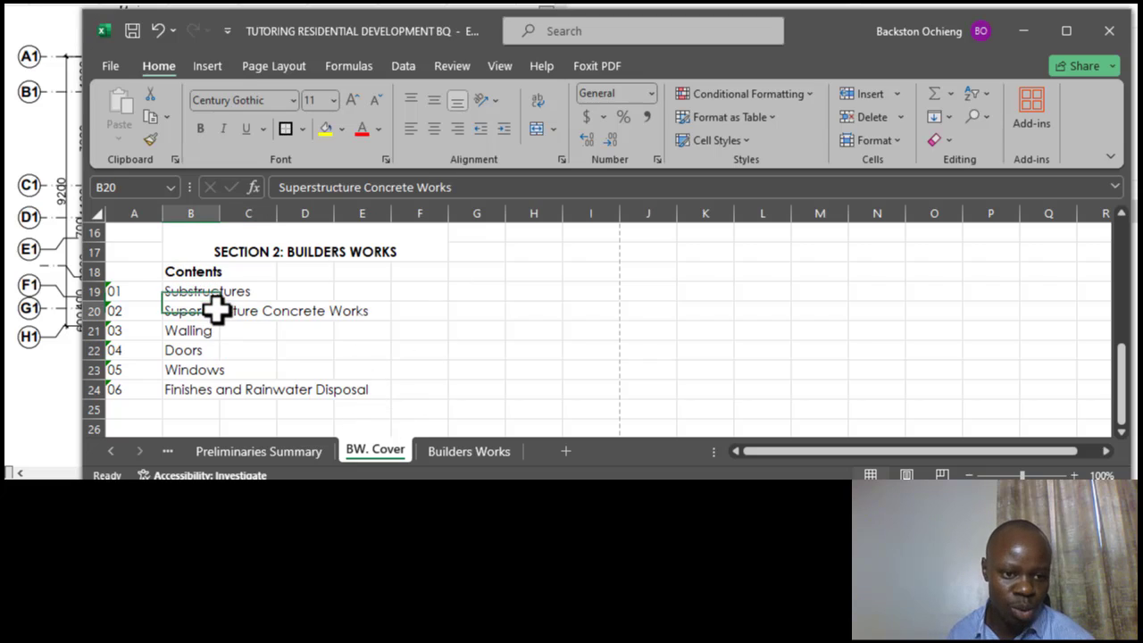
{"action": "left_click", "coordinate": [191, 350]}
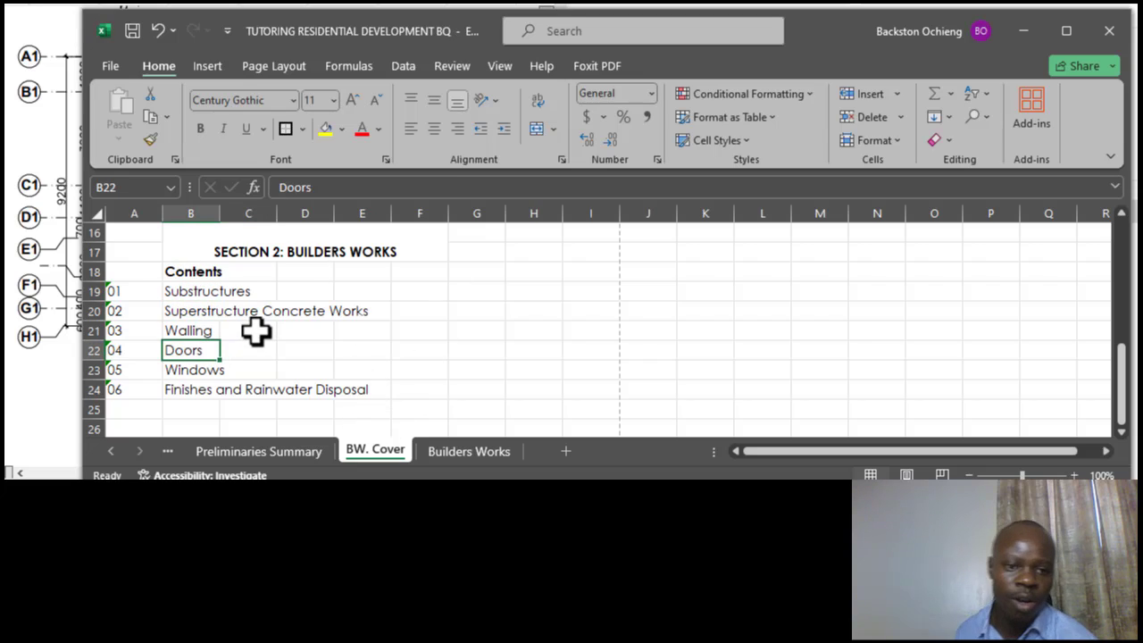
{"action": "left_click", "coordinate": [282, 323]}
{"action": "left_click", "coordinate": [469, 452]}
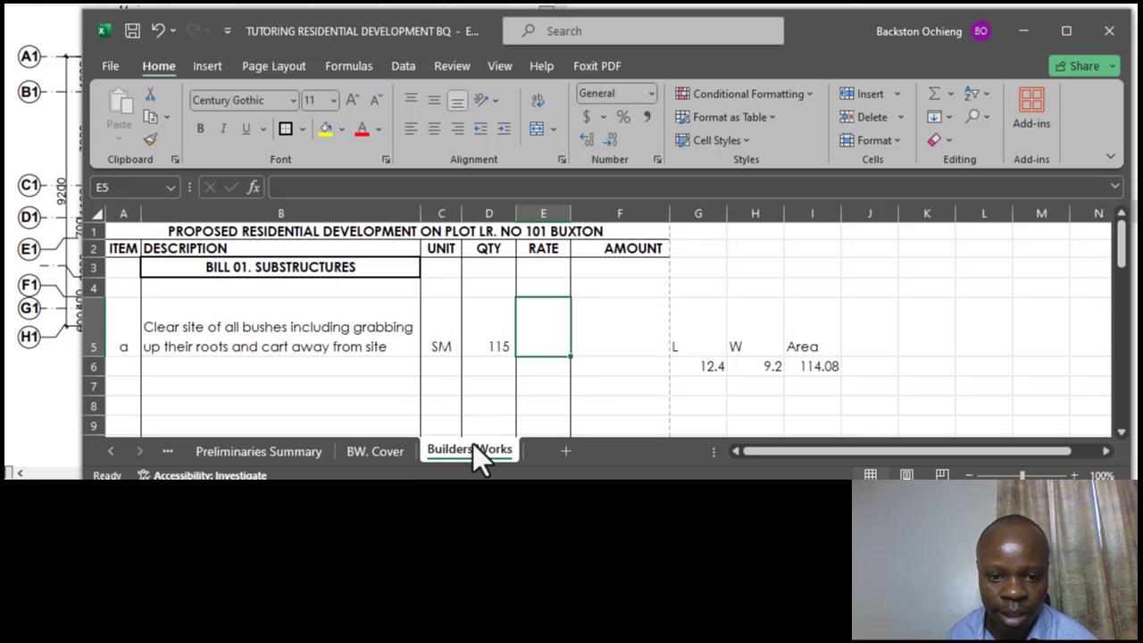
Step: Review the site clearance item's description, unit, quantity and rate cells in row 5 under Bill 01 Substructures
{"action": "left_click", "coordinate": [273, 329]}
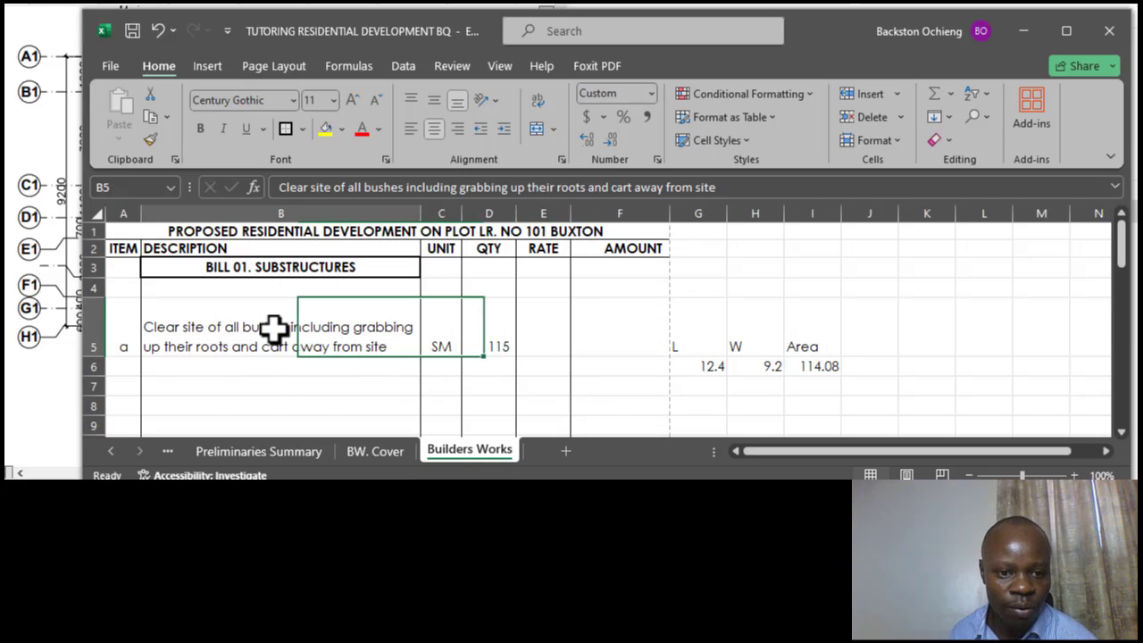
{"action": "left_click", "coordinate": [444, 346]}
{"action": "type", "text": "SM"}
{"action": "left_click", "coordinate": [408, 331]}
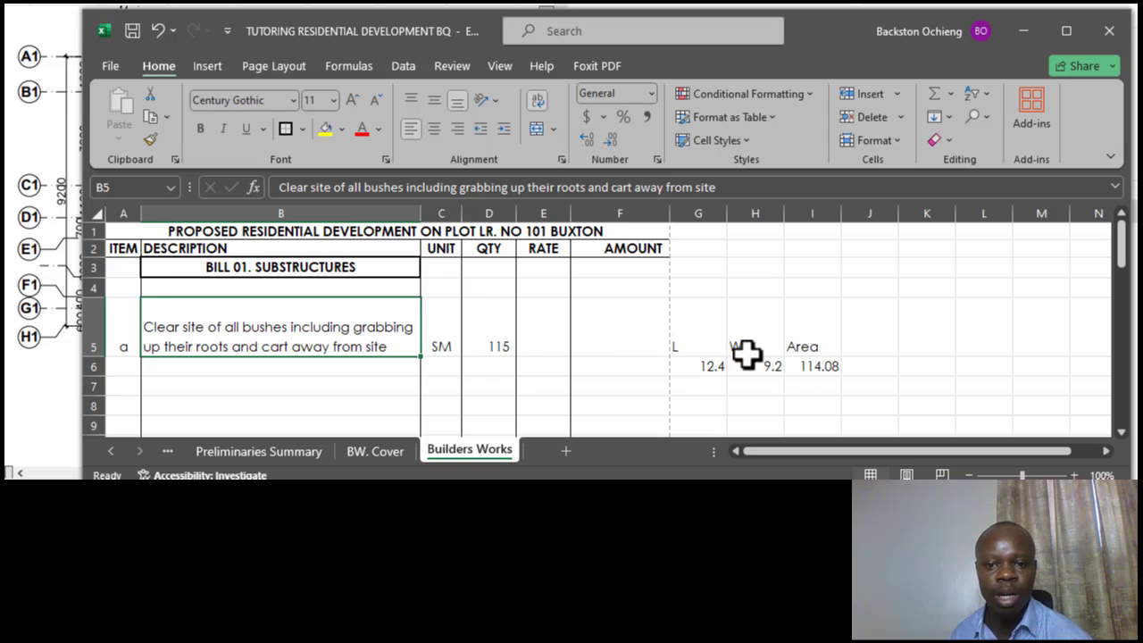
{"action": "left_click", "coordinate": [328, 267]}
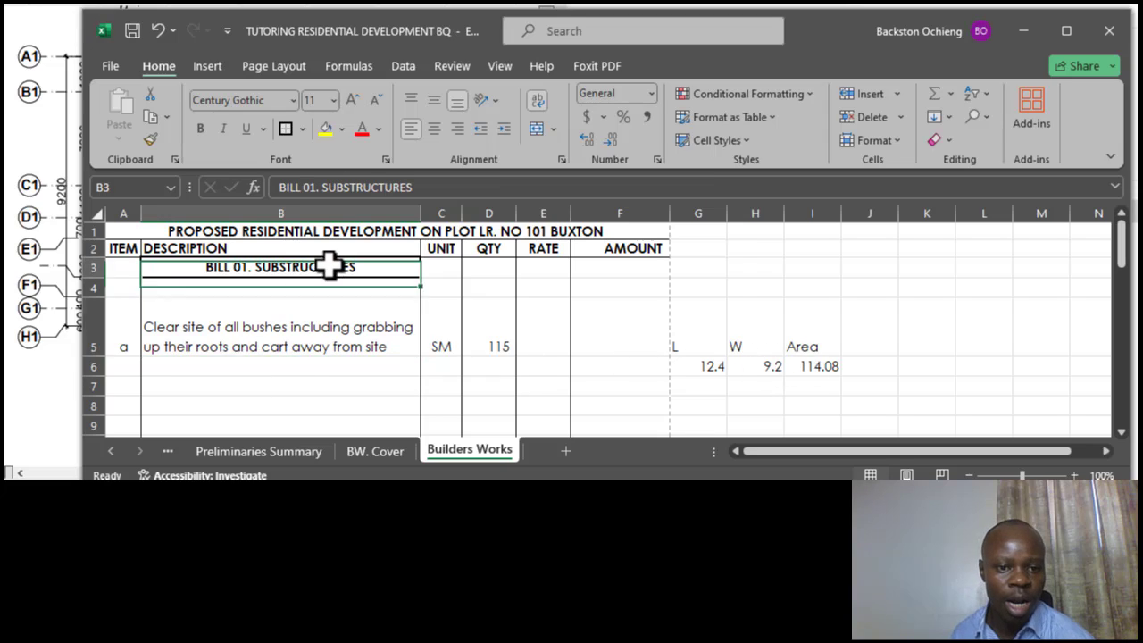
{"action": "left_click", "coordinate": [260, 359]}
{"action": "left_click", "coordinate": [503, 334]}
{"action": "left_click", "coordinate": [342, 365]}
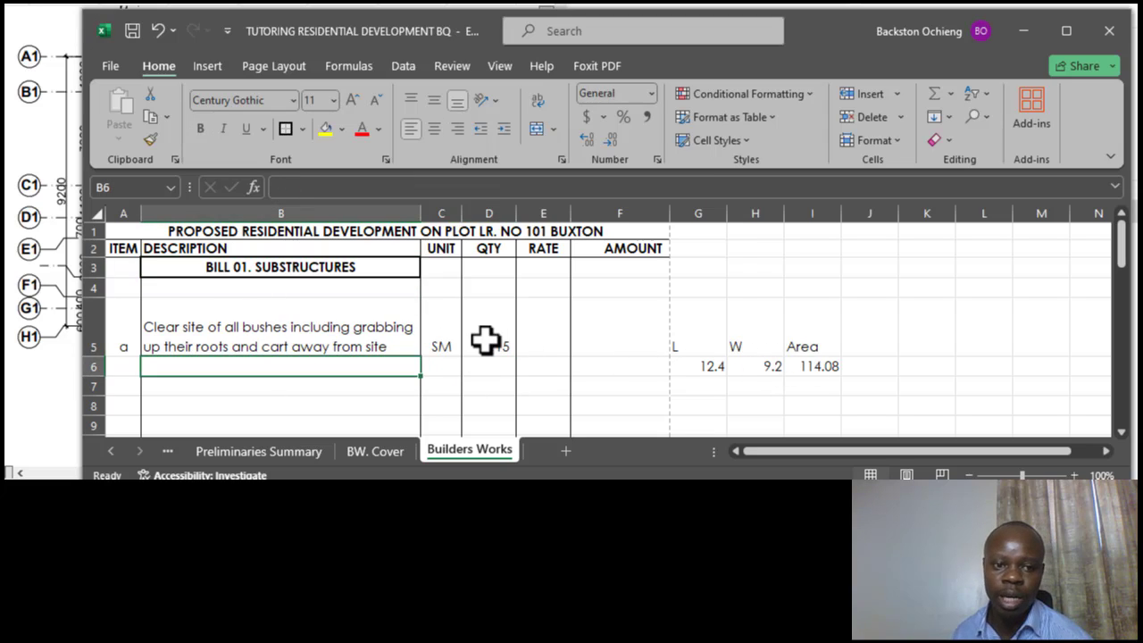
{"action": "left_click", "coordinate": [485, 339]}
{"action": "scroll", "coordinate": [515, 380], "scroll_direction": "down", "scroll_amount": 2}
{"action": "scroll", "coordinate": [516, 380], "scroll_direction": "up", "scroll_amount": 2}
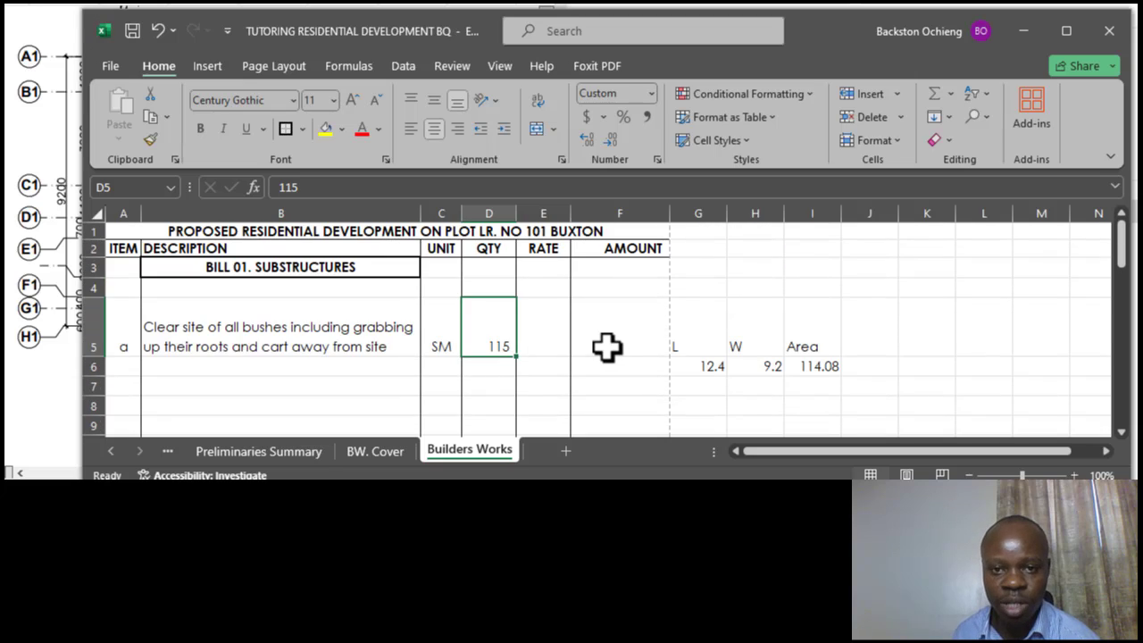
{"action": "left_click", "coordinate": [255, 331]}
{"action": "left_click", "coordinate": [503, 334]}
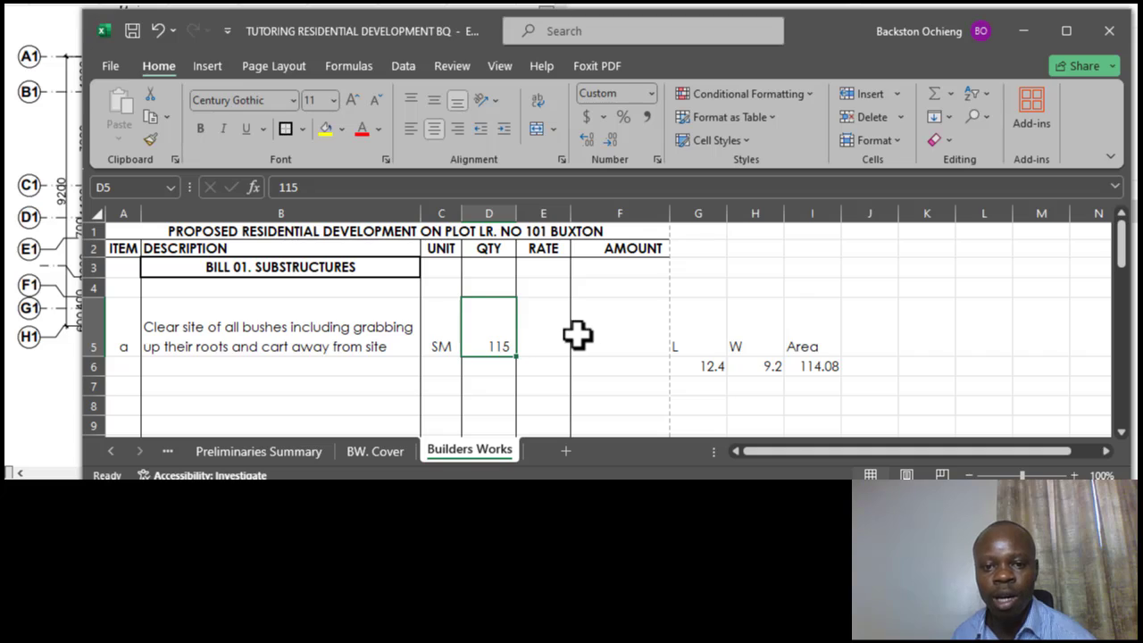
{"action": "left_click", "coordinate": [550, 336]}
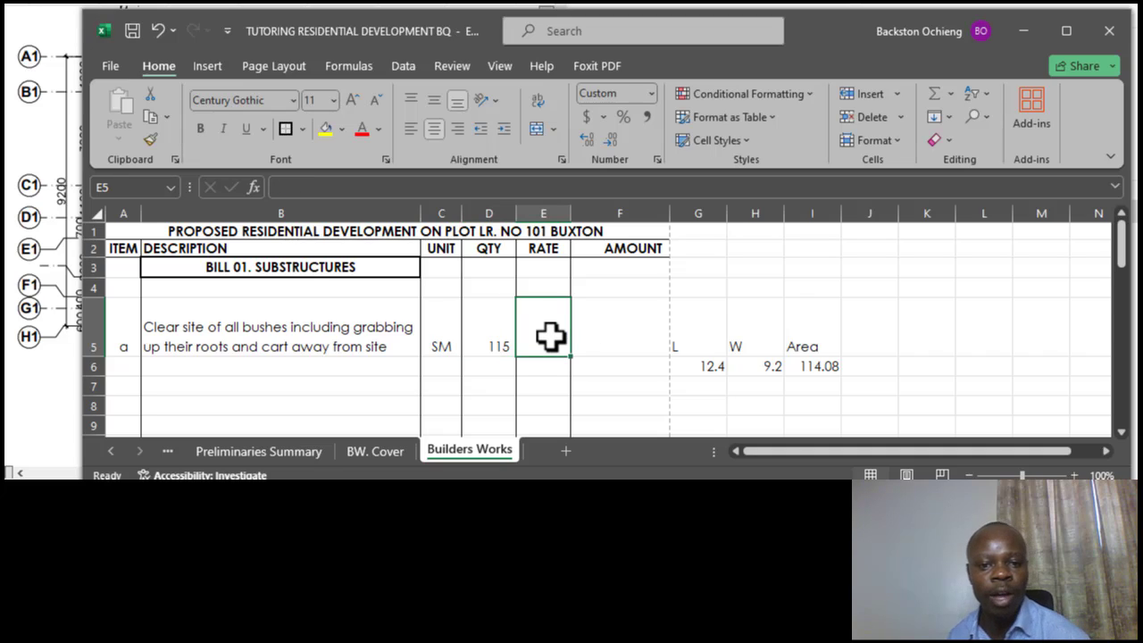
{"action": "left_click", "coordinate": [330, 351]}
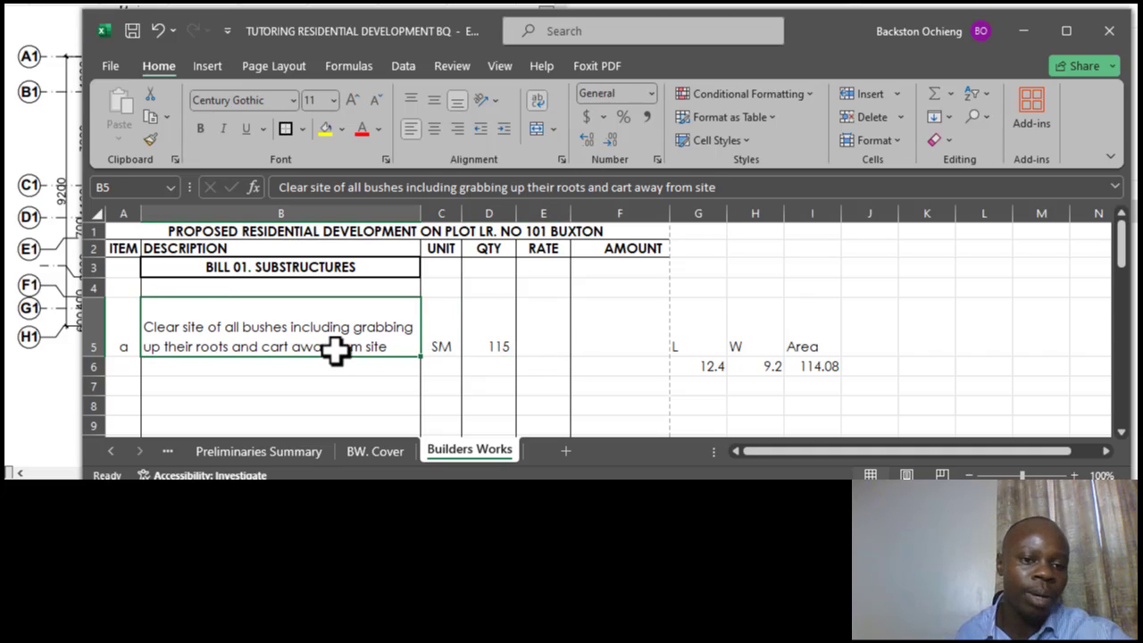
{"action": "left_click", "coordinate": [471, 346]}
{"action": "left_click", "coordinate": [298, 359]}
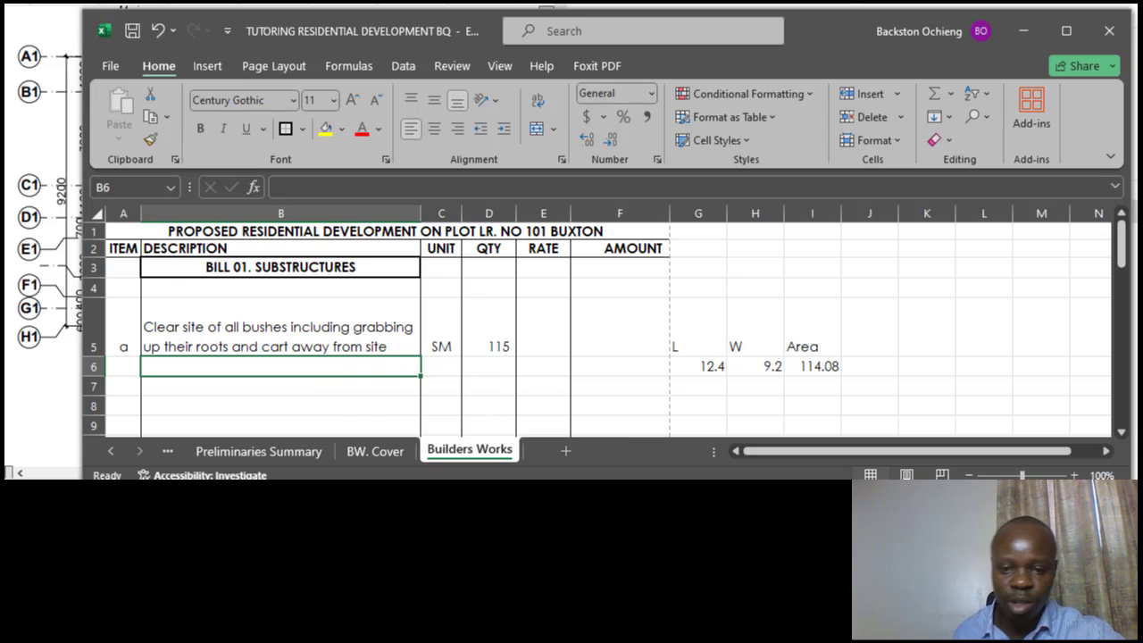
Step: Examine the full foundation layout drawing with its gridlines and overall dimensions, and return to the Builders Works sheet
{"action": "key", "text": "alt+Tab"}
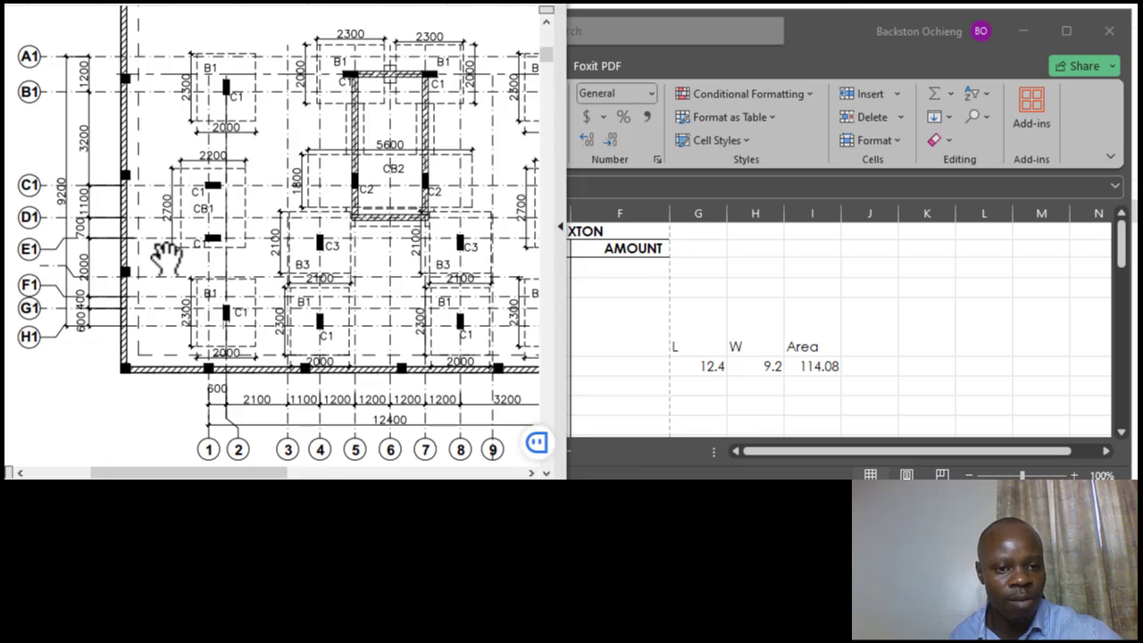
{"action": "scroll", "coordinate": [166, 258], "scroll_direction": "down", "scroll_amount": 2}
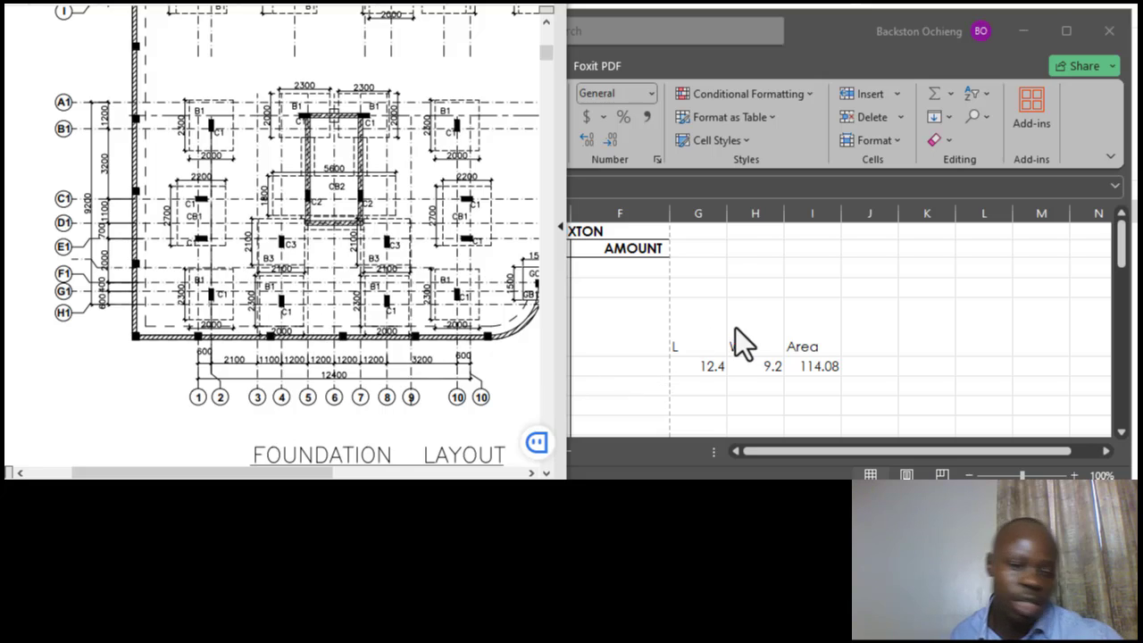
{"action": "left_click", "coordinate": [777, 312]}
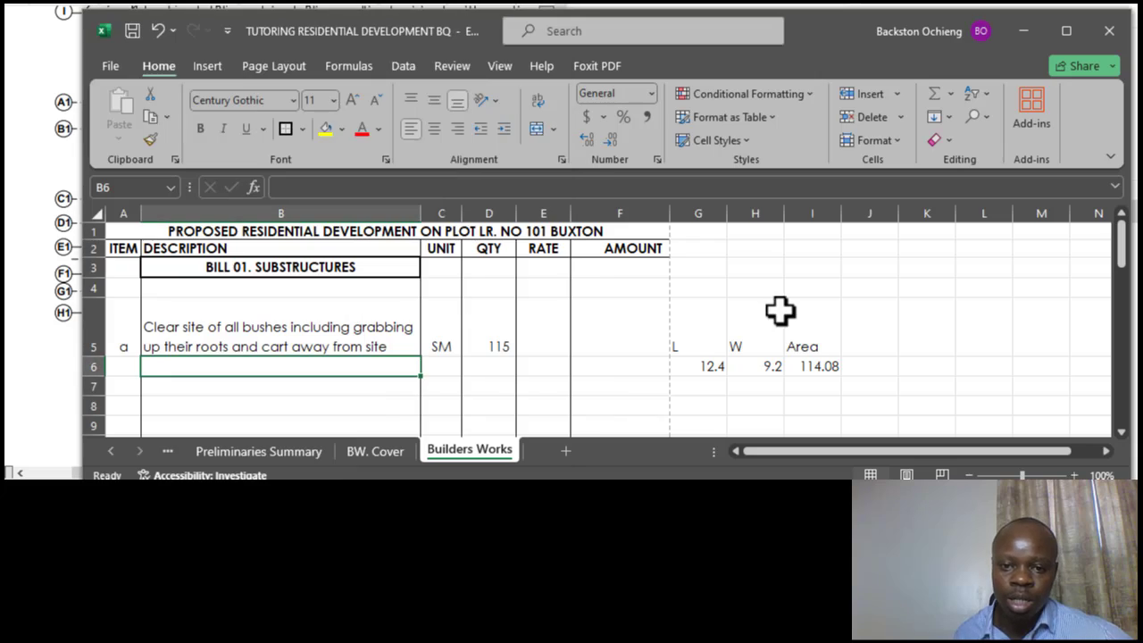
Step: Check the site clearance item's entries across row 5, from its description, unit and quantity through to the amount cell
{"action": "left_click", "coordinate": [364, 342]}
{"action": "left_click", "coordinate": [447, 342]}
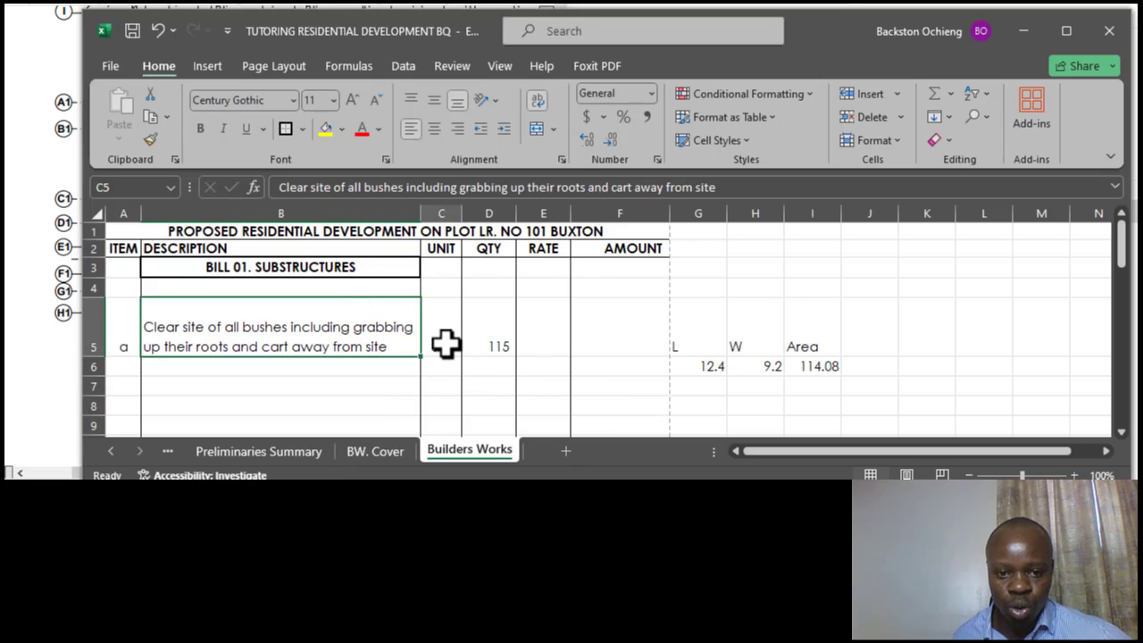
{"action": "left_click", "coordinate": [474, 342]}
{"action": "left_click", "coordinate": [311, 346]}
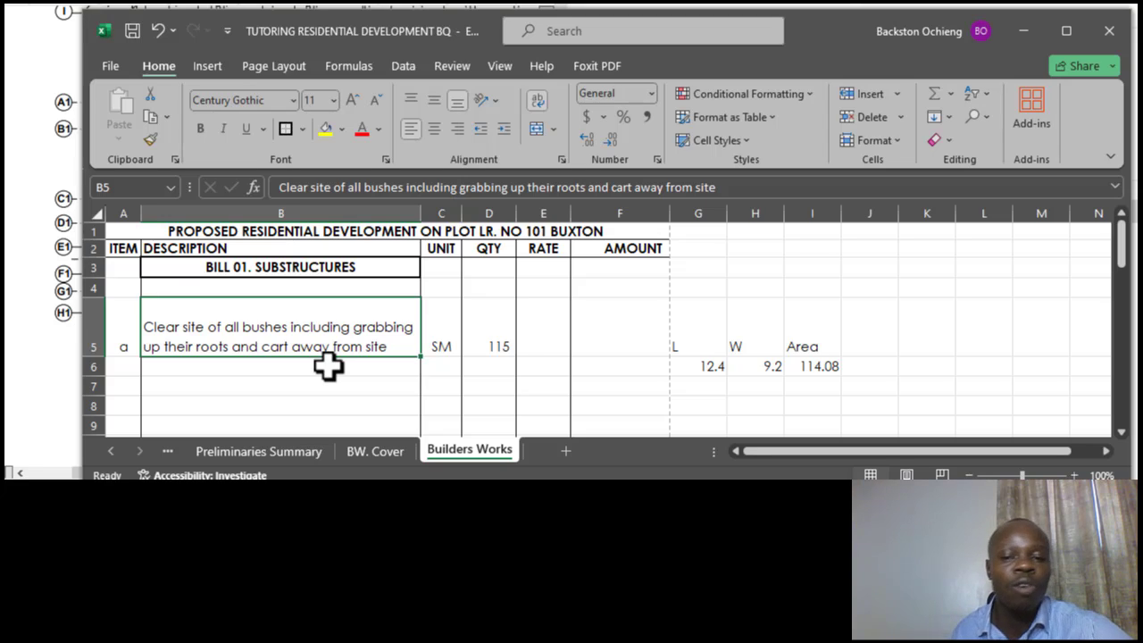
{"action": "left_click", "coordinate": [629, 334]}
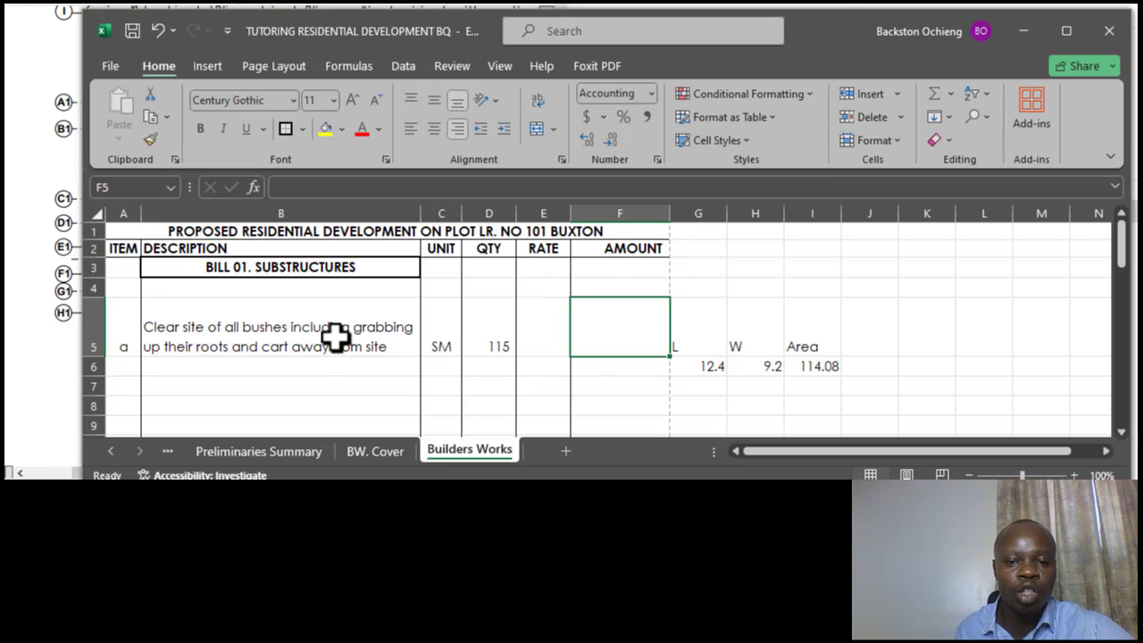
{"action": "left_click", "coordinate": [328, 335]}
{"action": "left_click", "coordinate": [610, 348]}
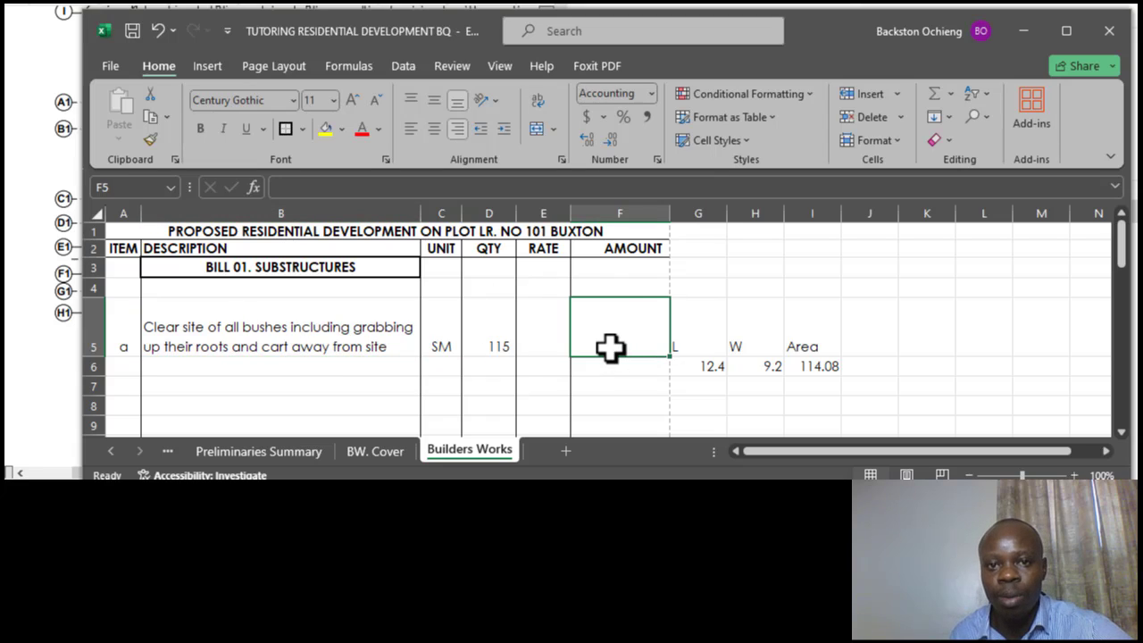